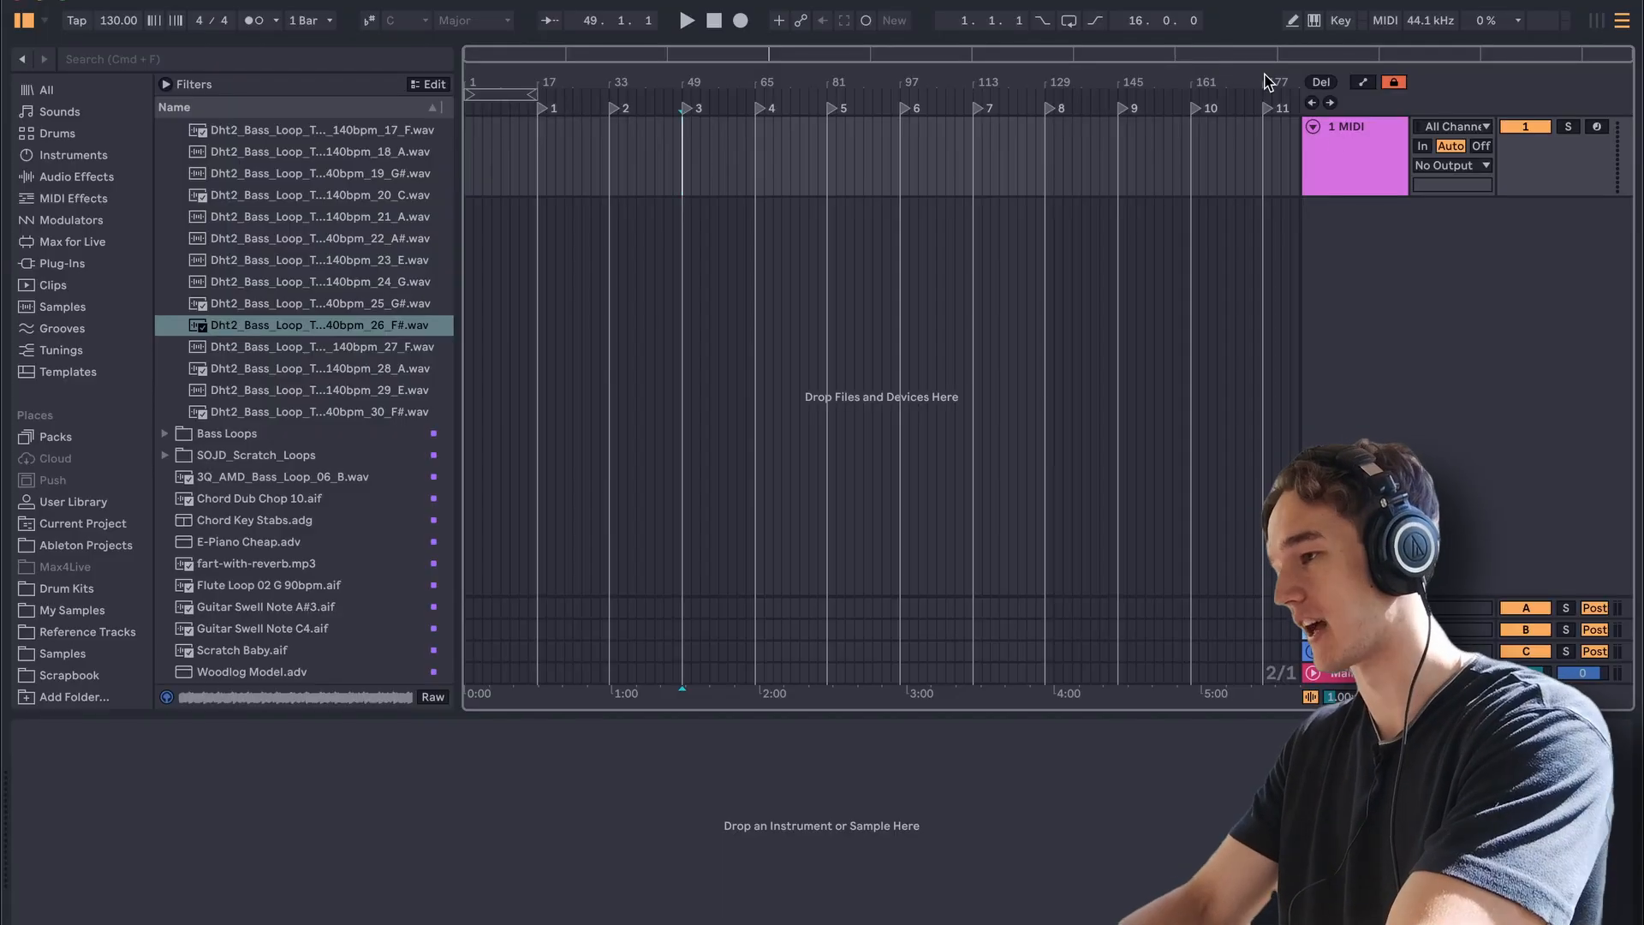
- Switch to the Session view and browse the sample library, auditioning 3Q_AMD_Chord_Loop_07_B.wav
key("Tab")
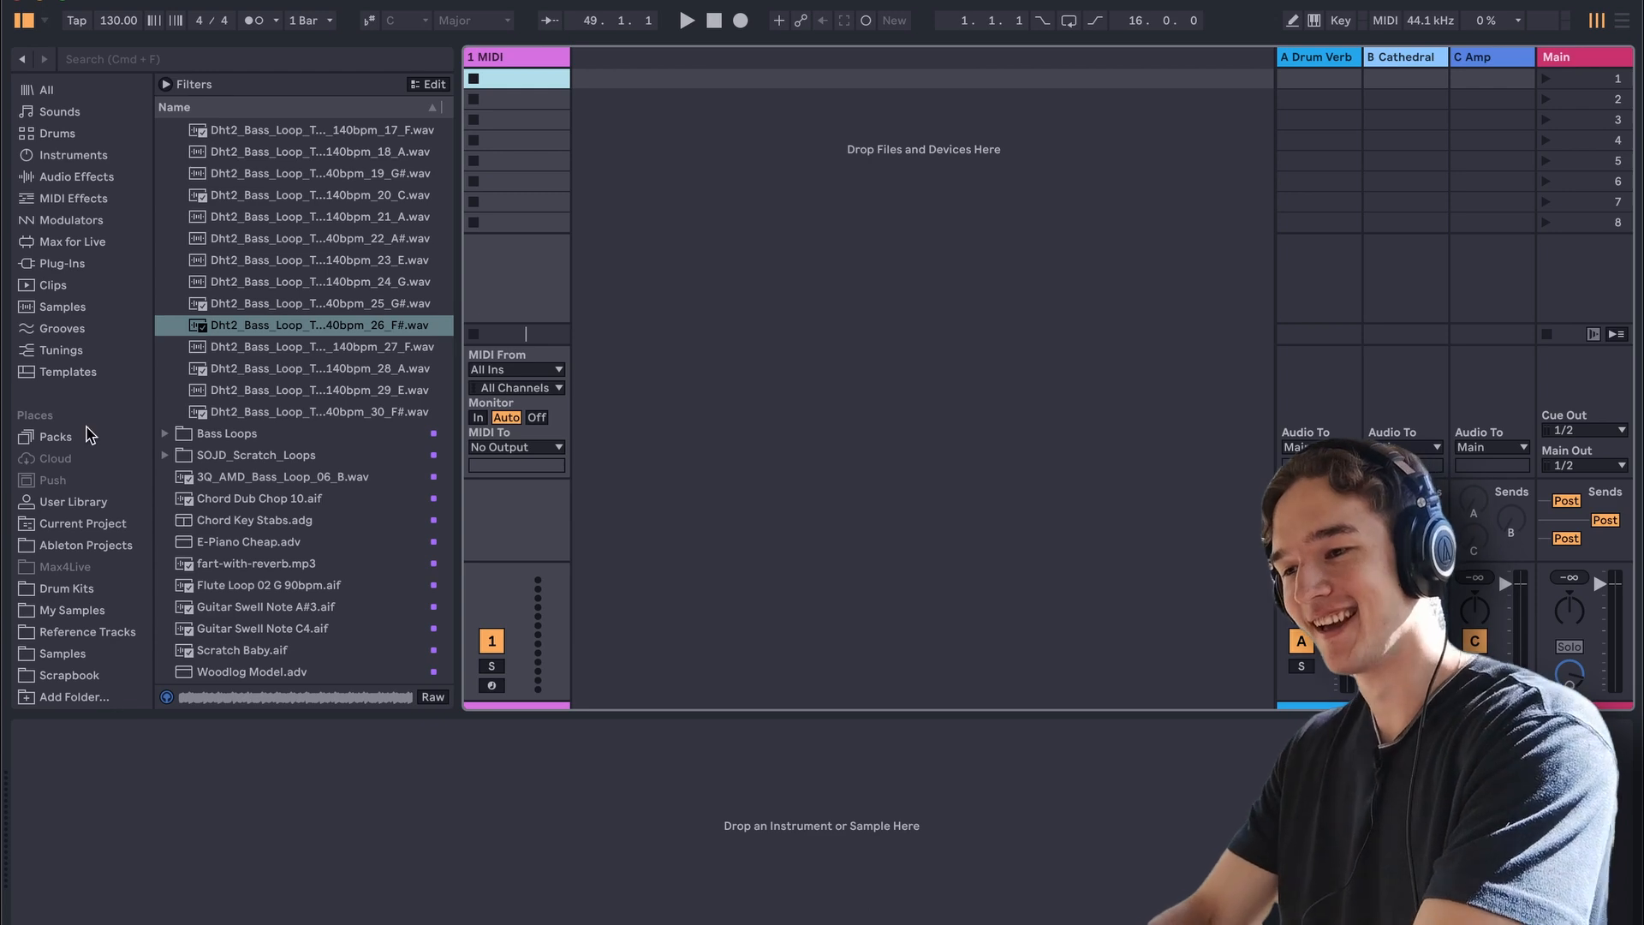
left_click(110, 305)
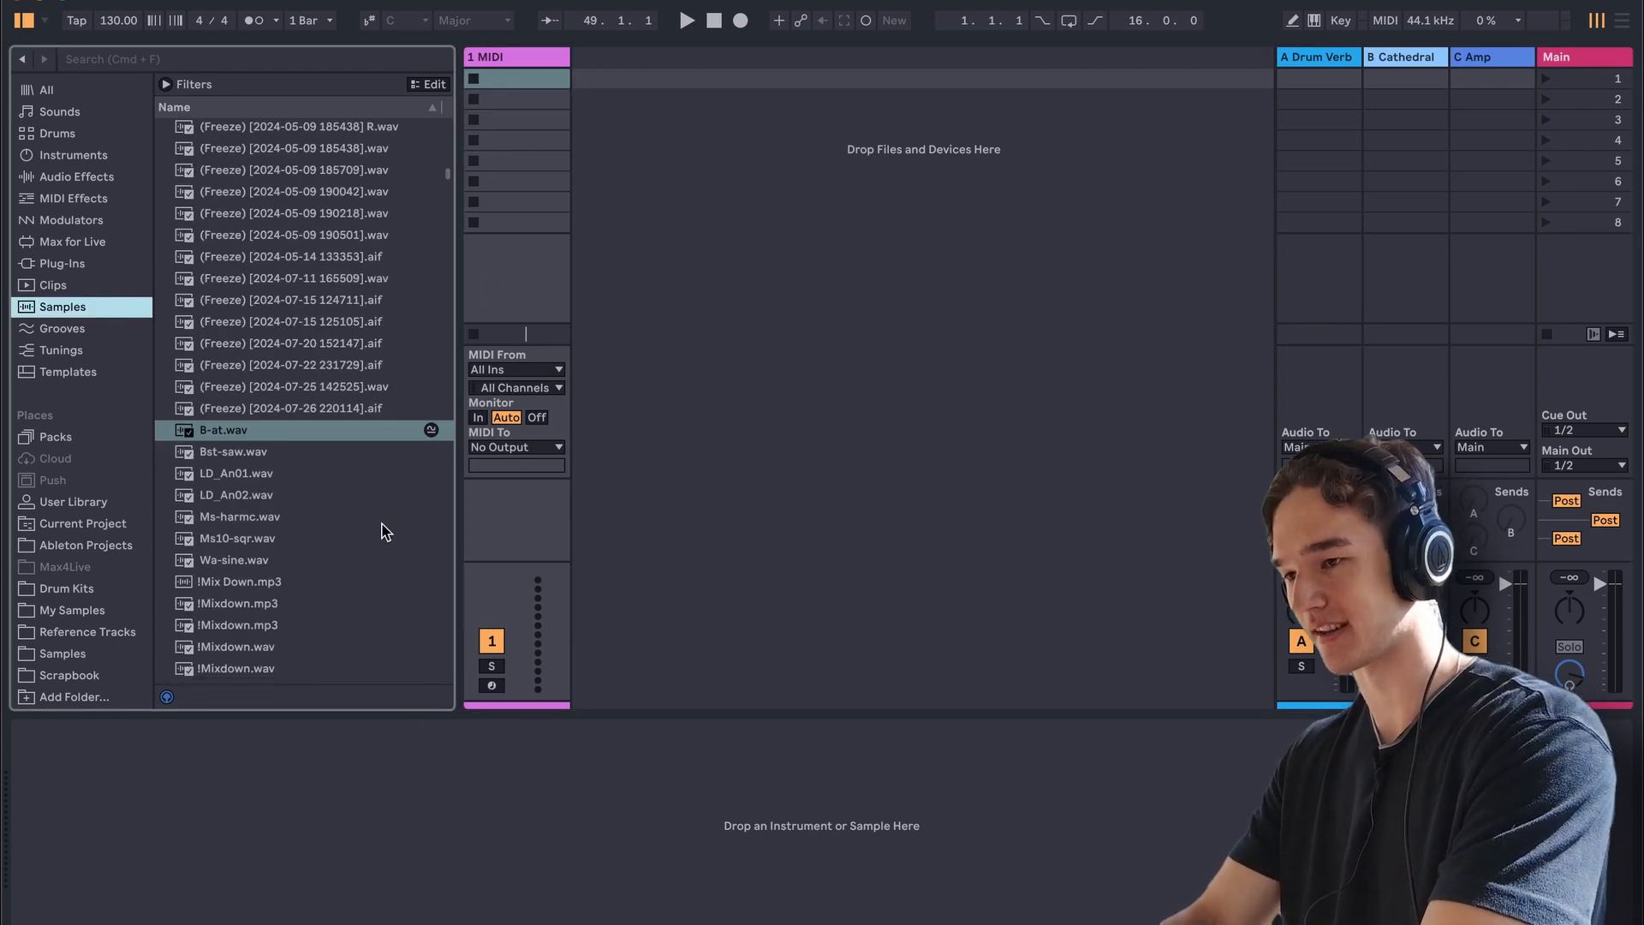
scroll(383, 525, "down", 10)
scroll(377, 390, "down", 15)
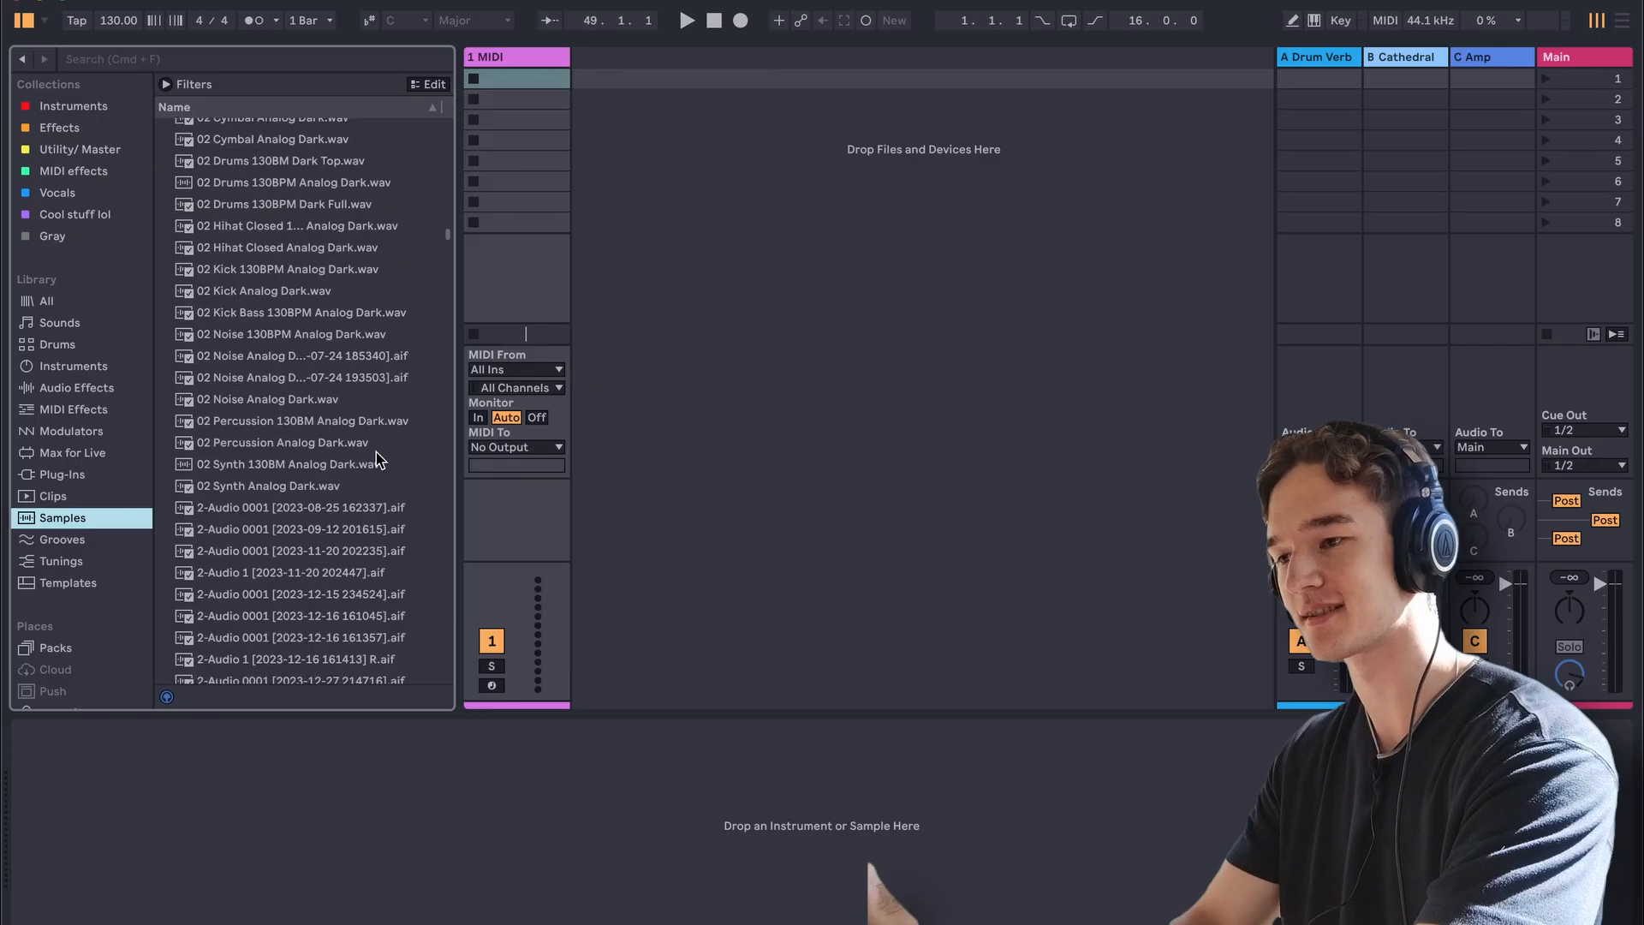
scroll(377, 457, "down", 8)
scroll(378, 460, "down", 3)
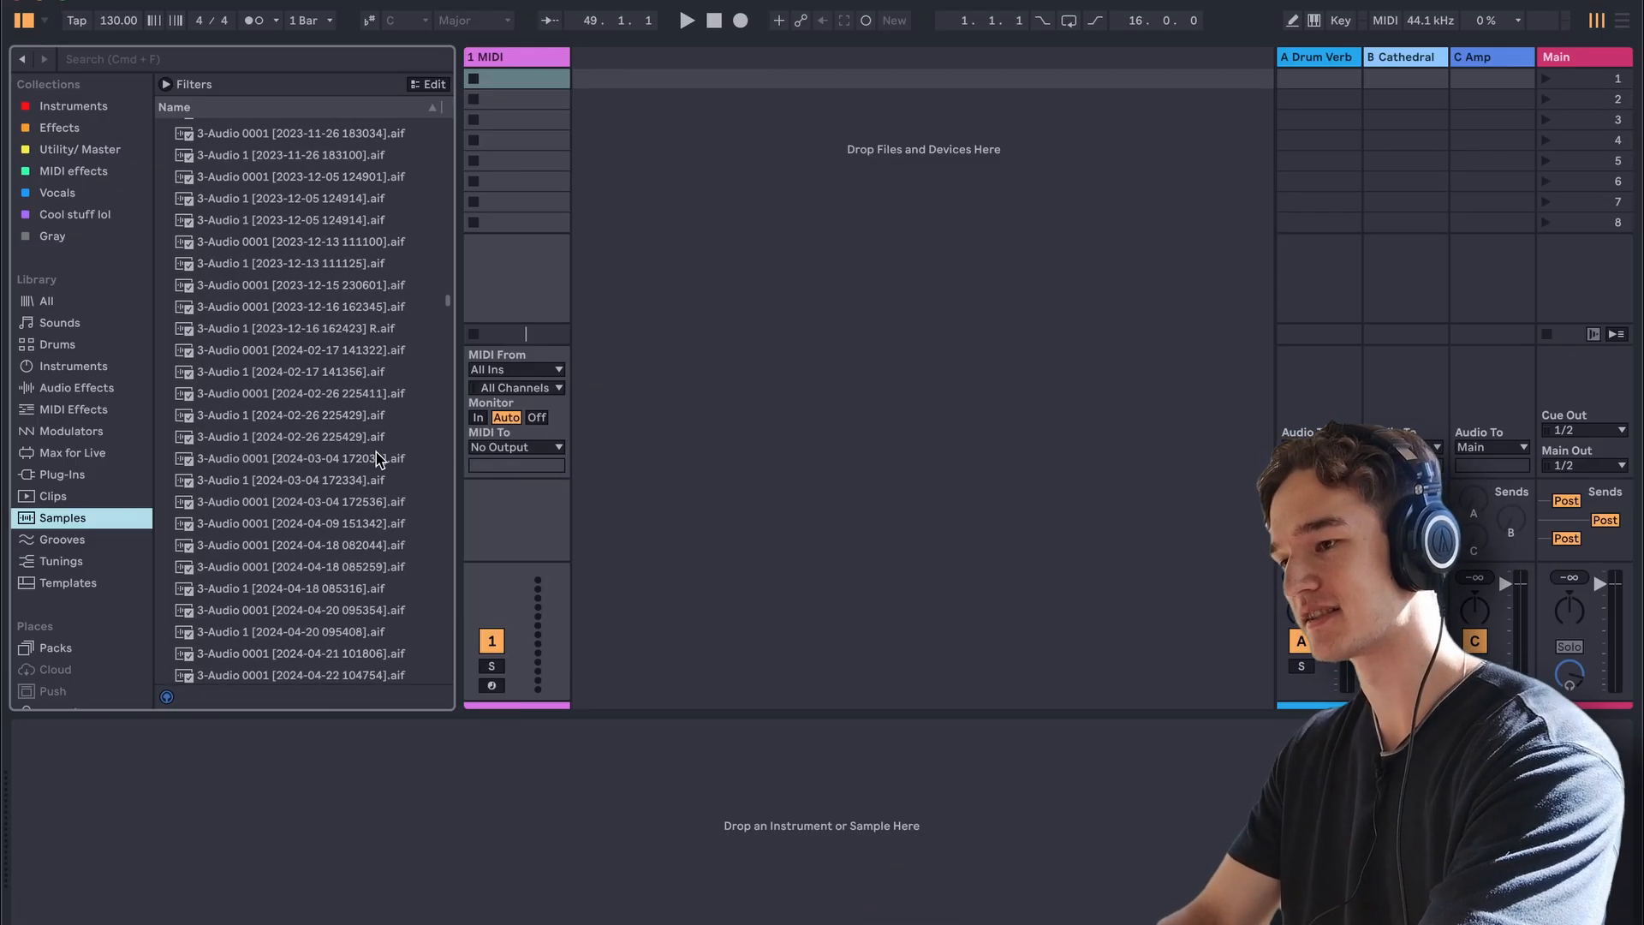
left_click(380, 459)
scroll(368, 467, "down", 15)
left_click(364, 470)
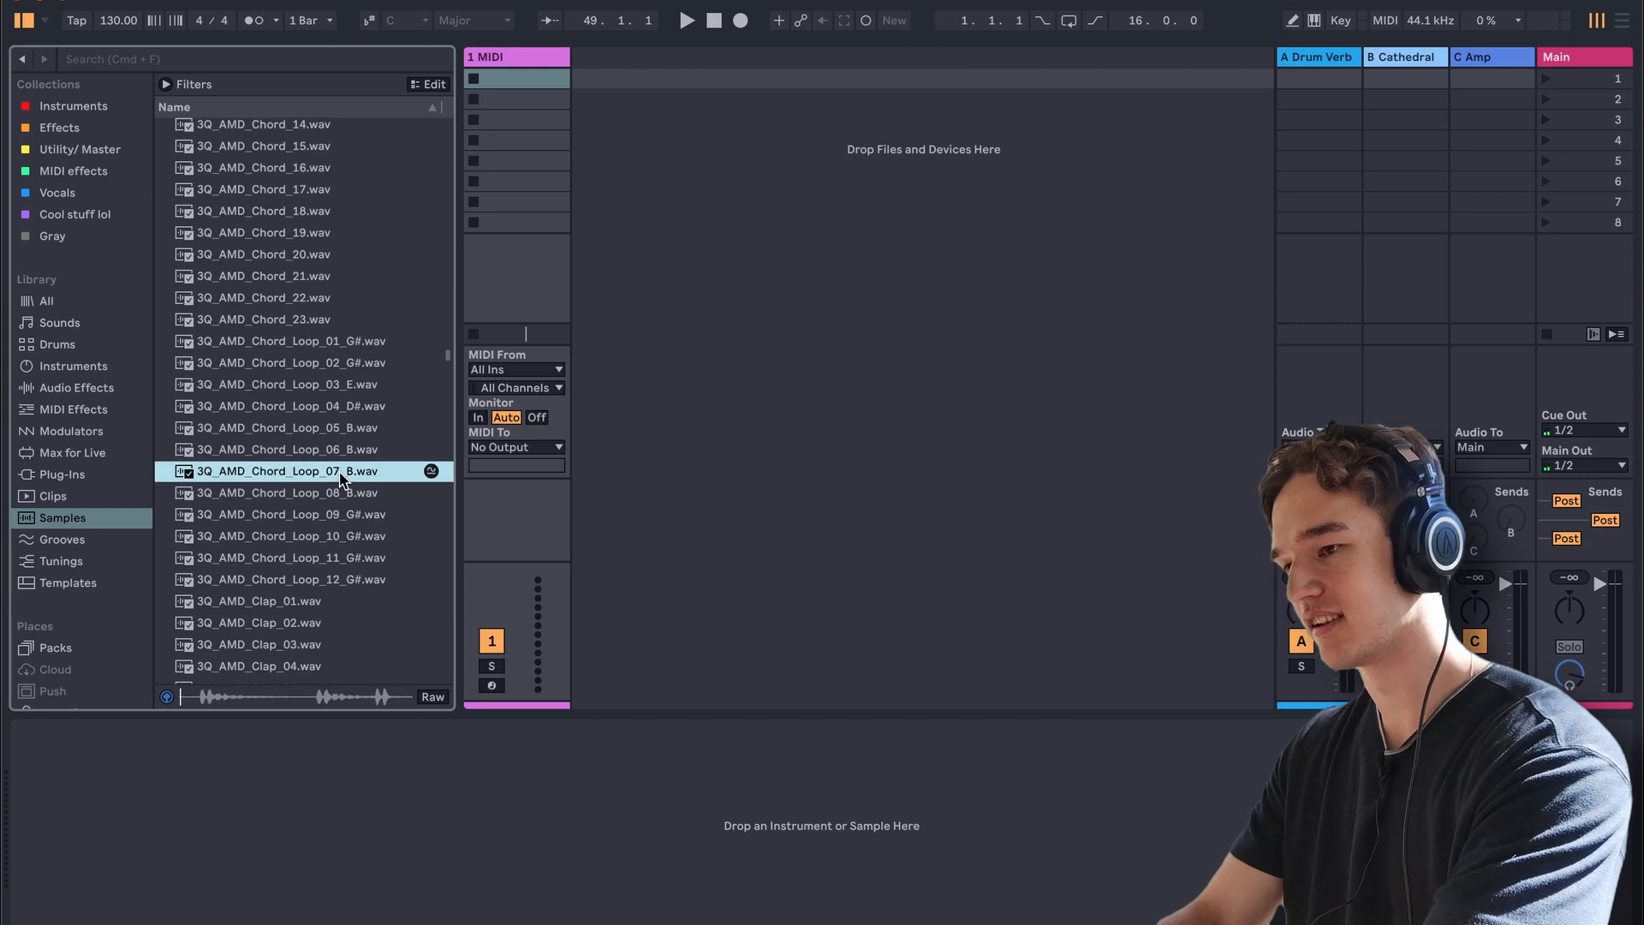
- Audition further samples in the library, such as 3Q_AMD_Snare_13.wav and 04 AHT FX Hits.wav
scroll(346, 475, "down", 20)
scroll(340, 615, "down", 20)
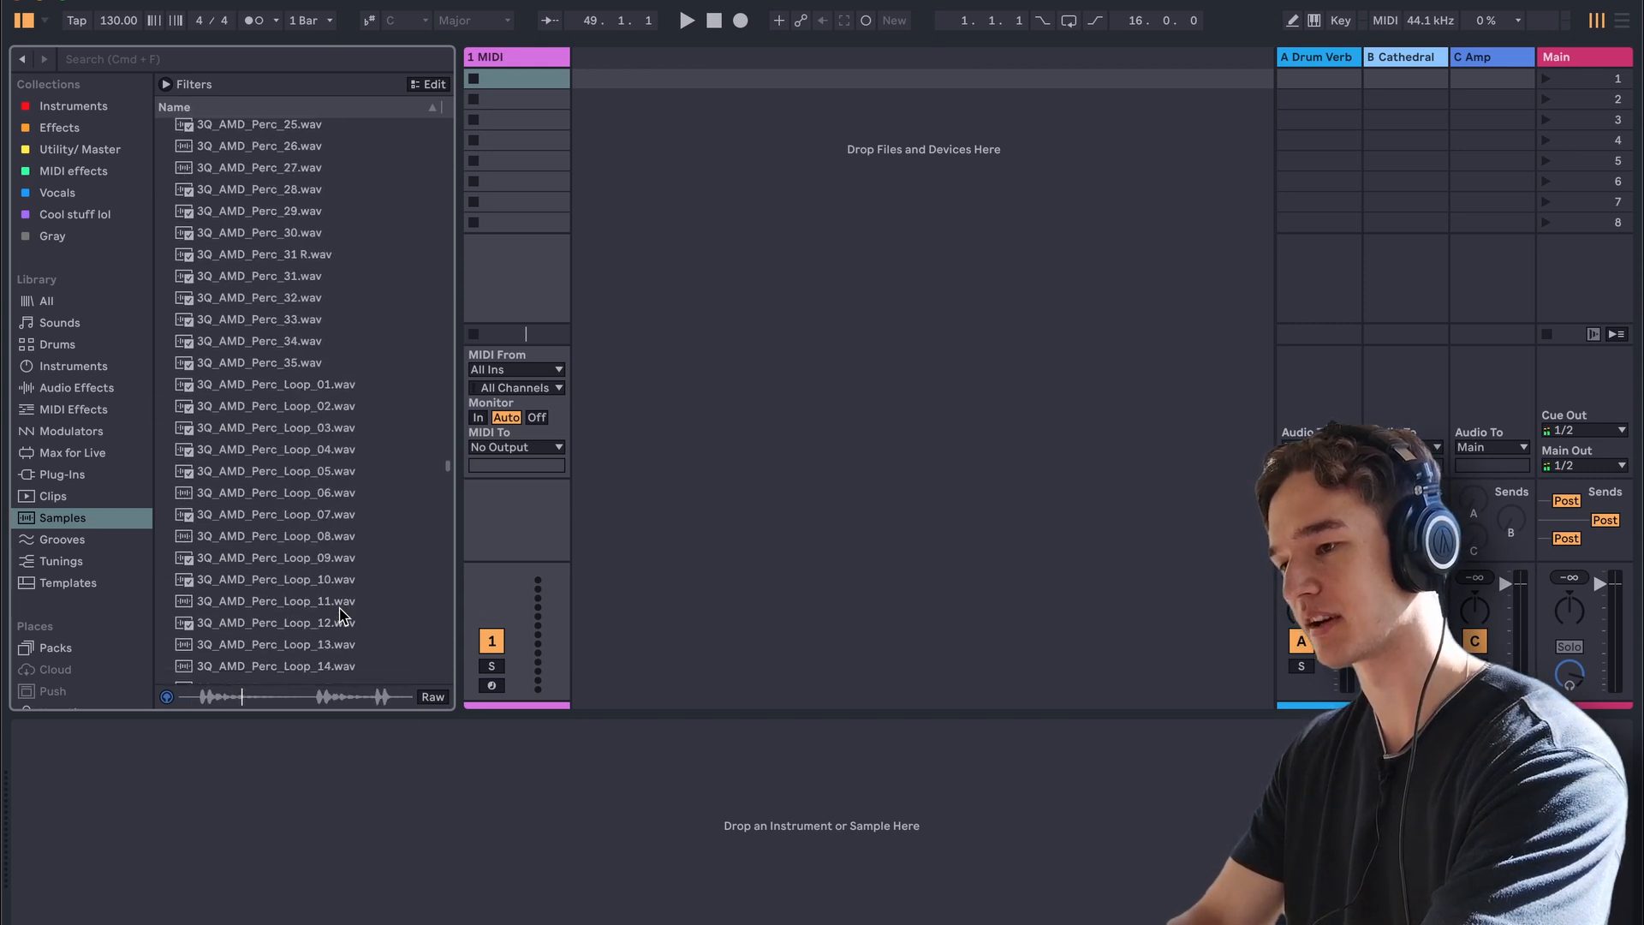
left_click(324, 527)
scroll(323, 522, "down", 10)
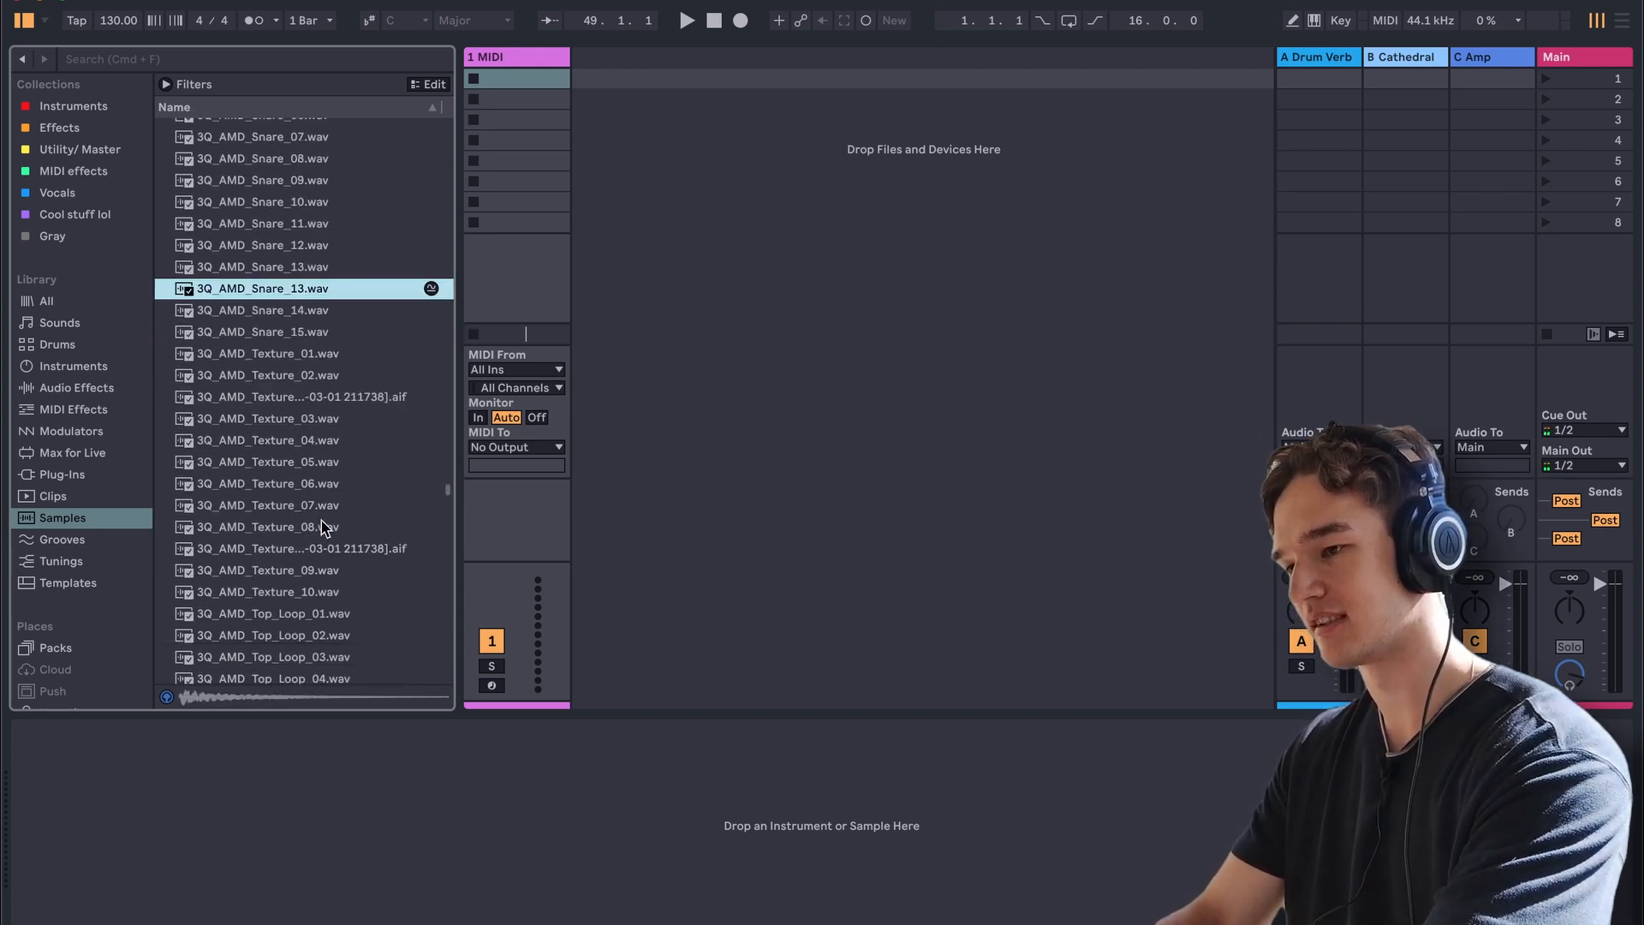
left_click(324, 514)
scroll(323, 505, "down", 15)
scroll(321, 467, "down", 1)
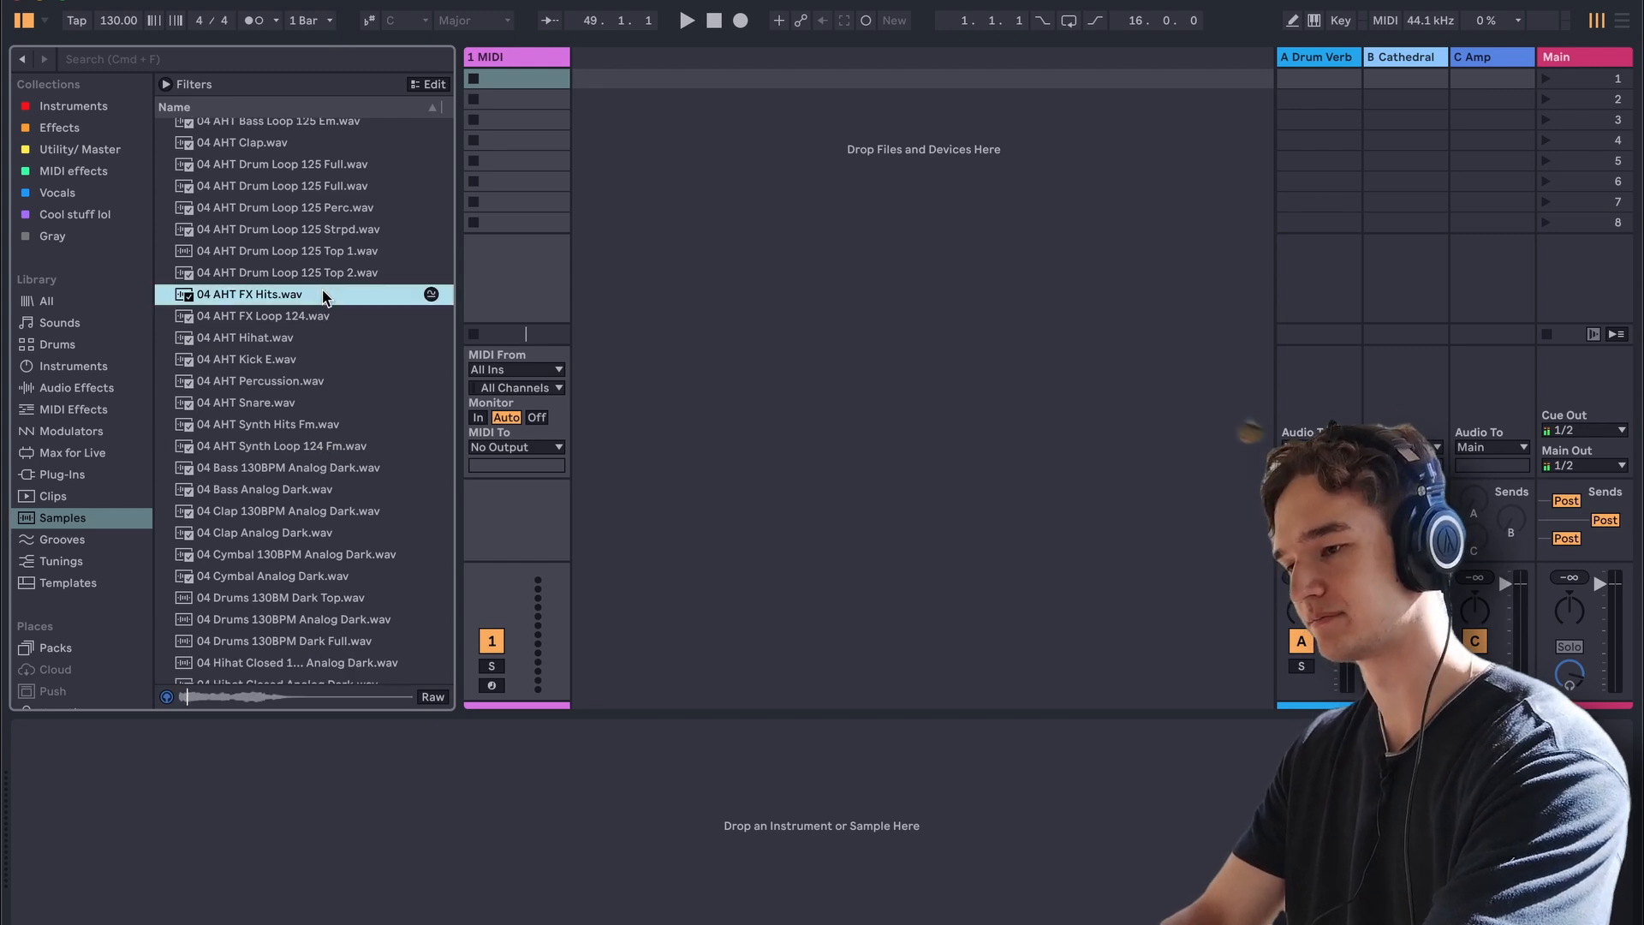
- Preview the sample 04 Noise Analog Dark.wav and load it as an instrument on the first MIDI track
scroll(301, 436, "down", 5)
left_click(302, 436)
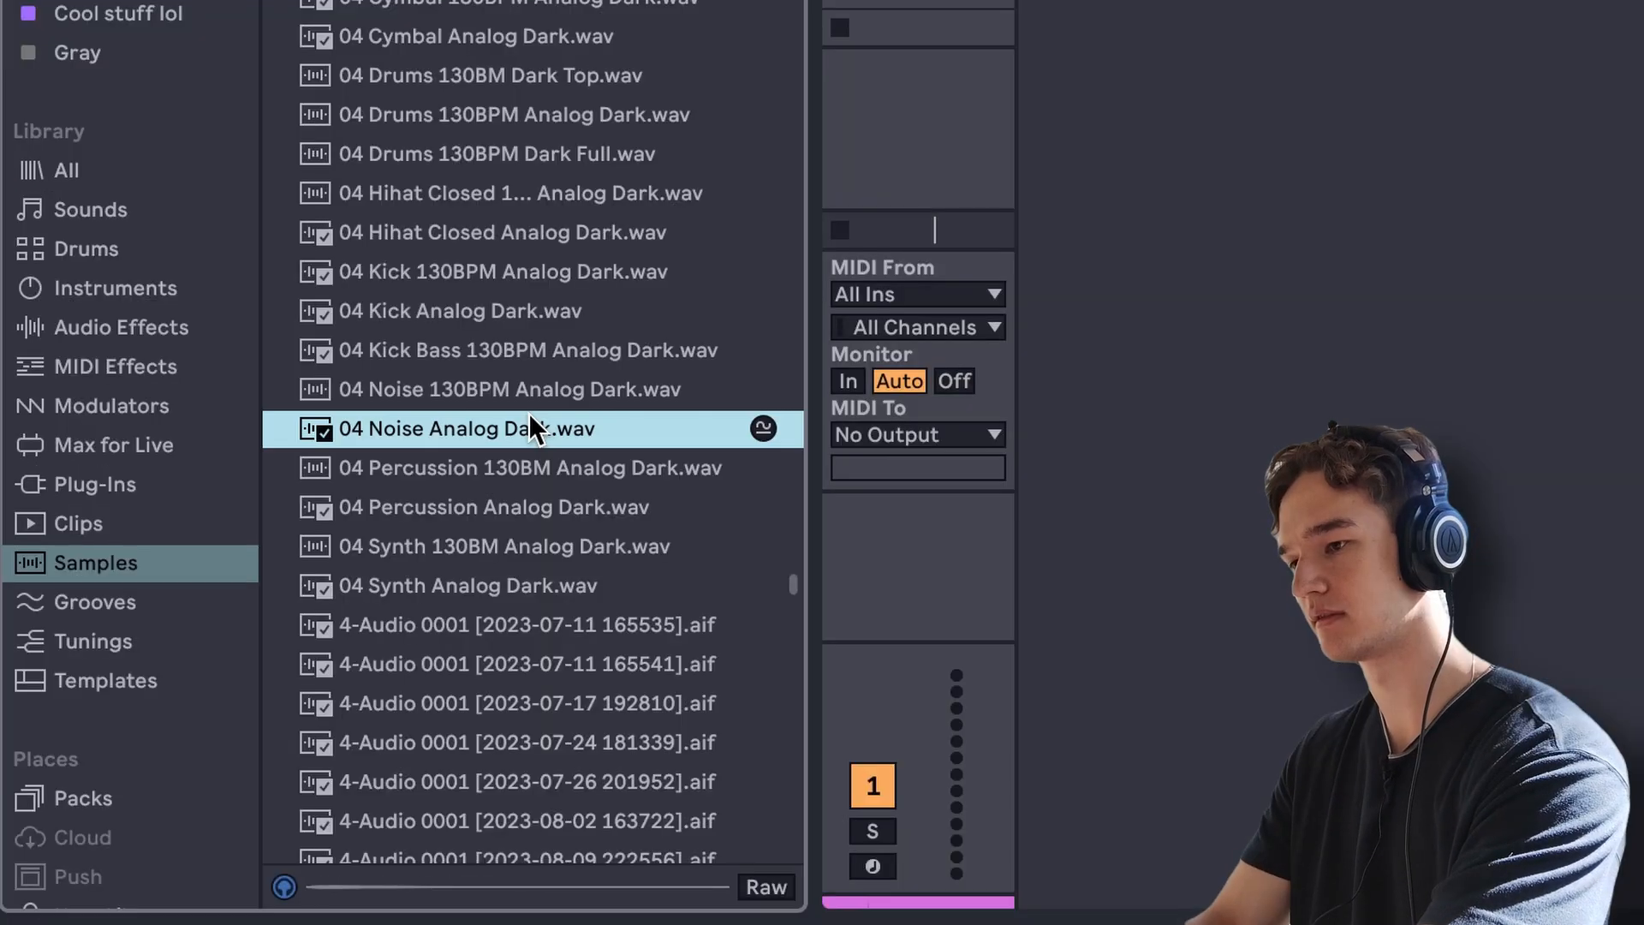
double_click(424, 431)
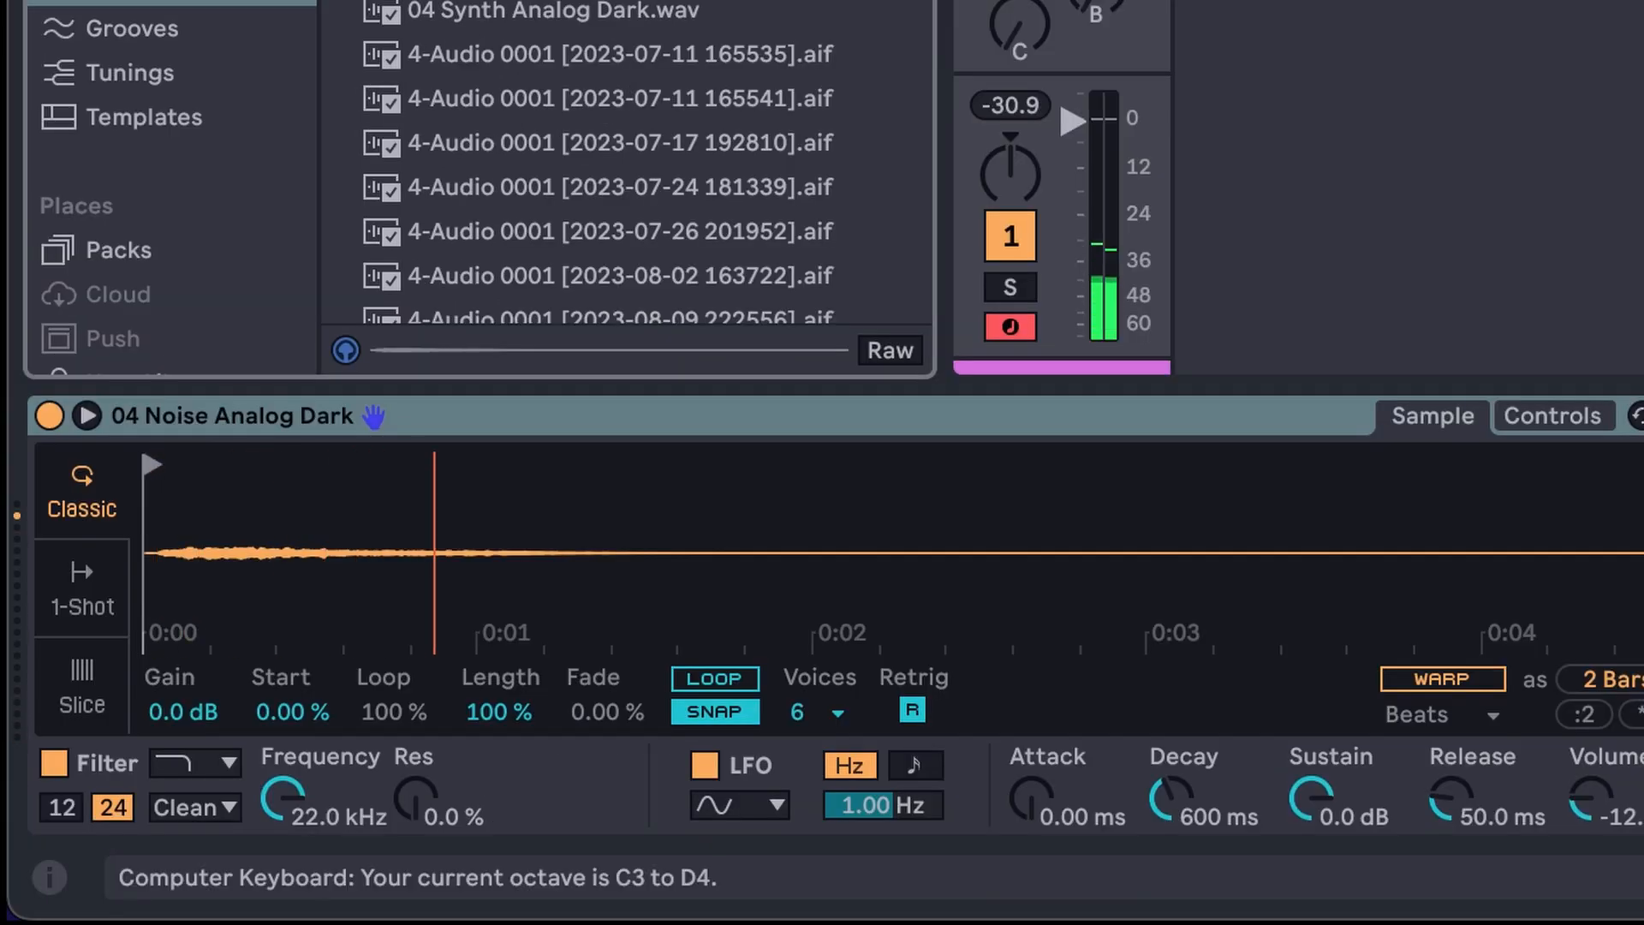
- Draw a one-beat C3 note at the start of the noise track's one-bar clip and launch the clip
scroll(625, 163, "up", 15)
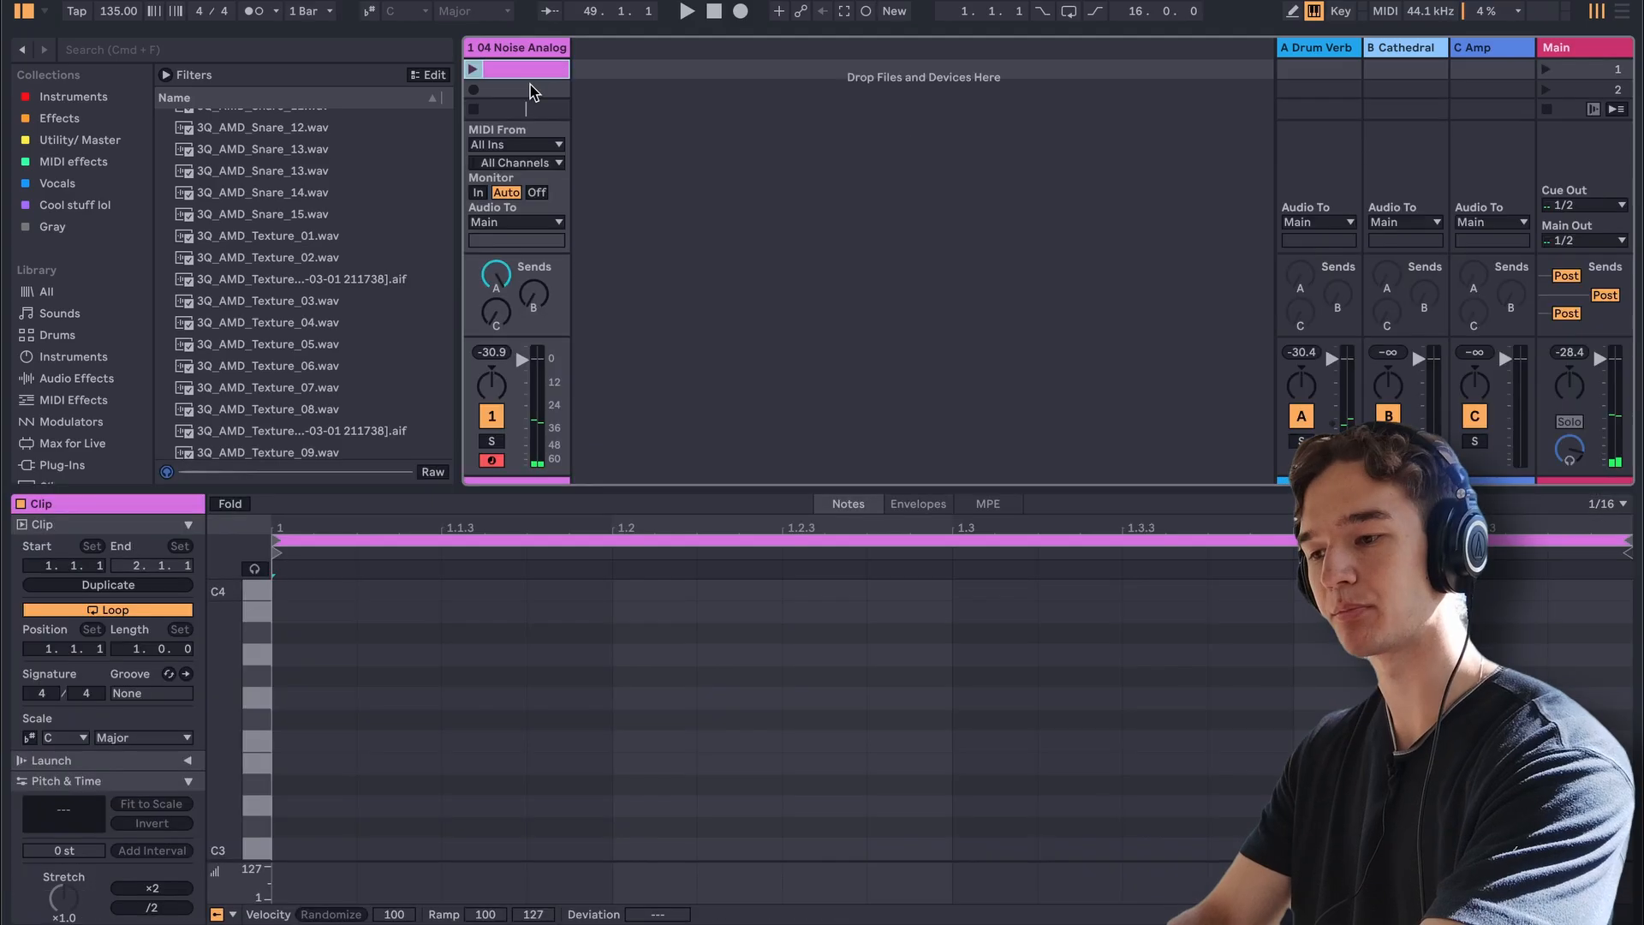
left_click(295, 849)
left_click_drag(295, 849, 610, 832)
key("a")
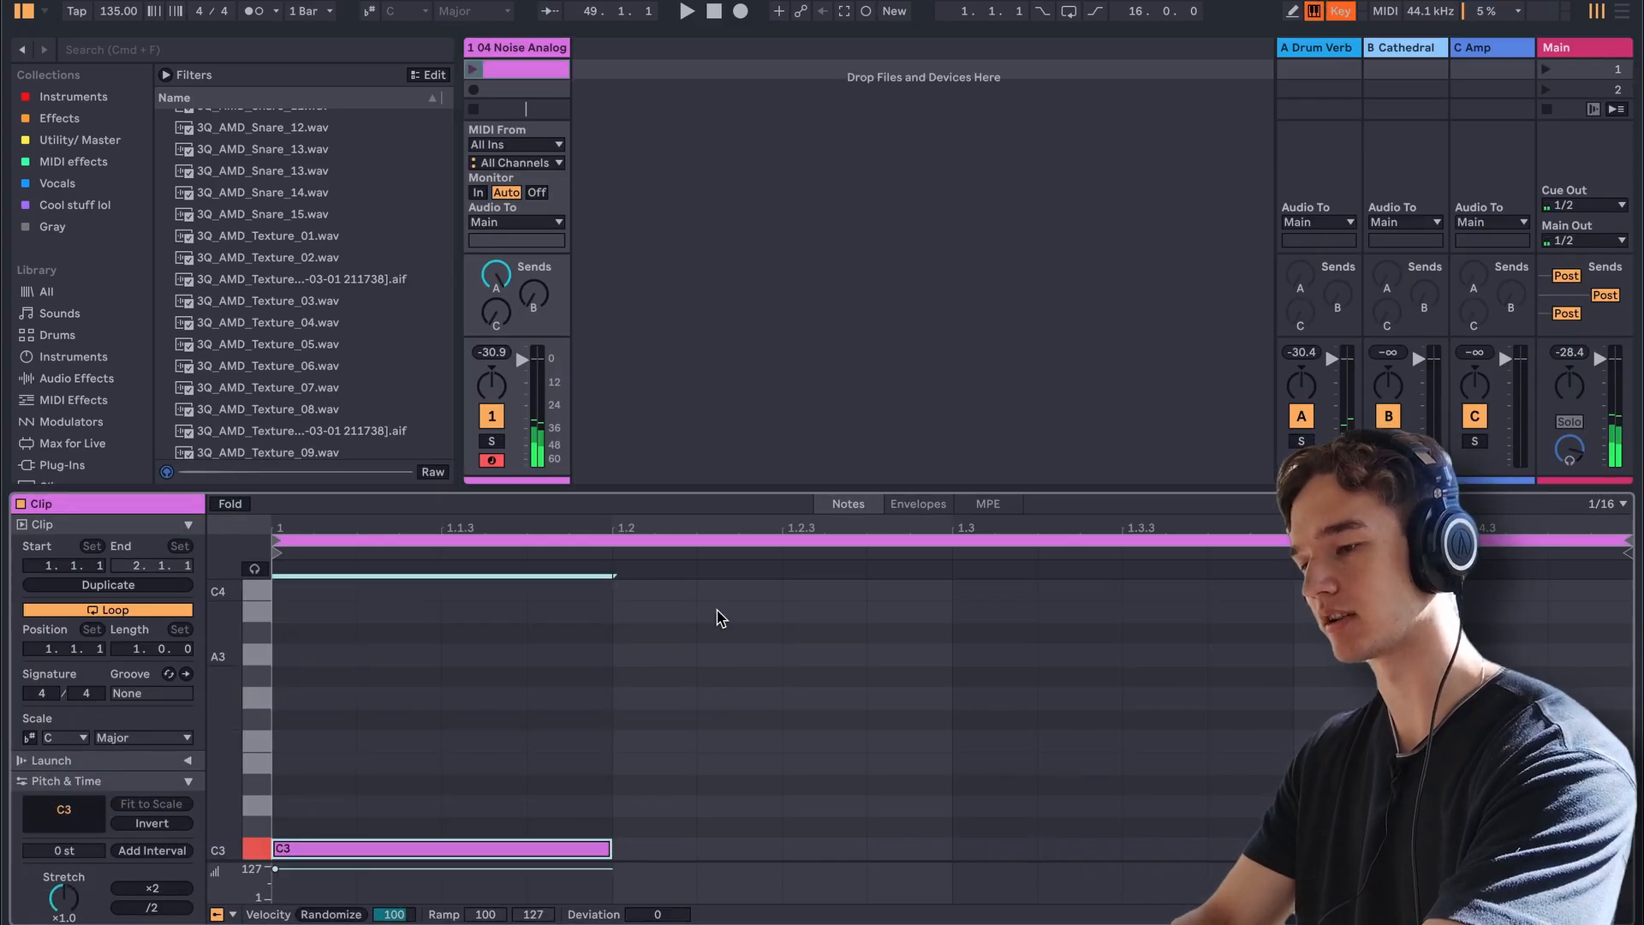
left_click(471, 72)
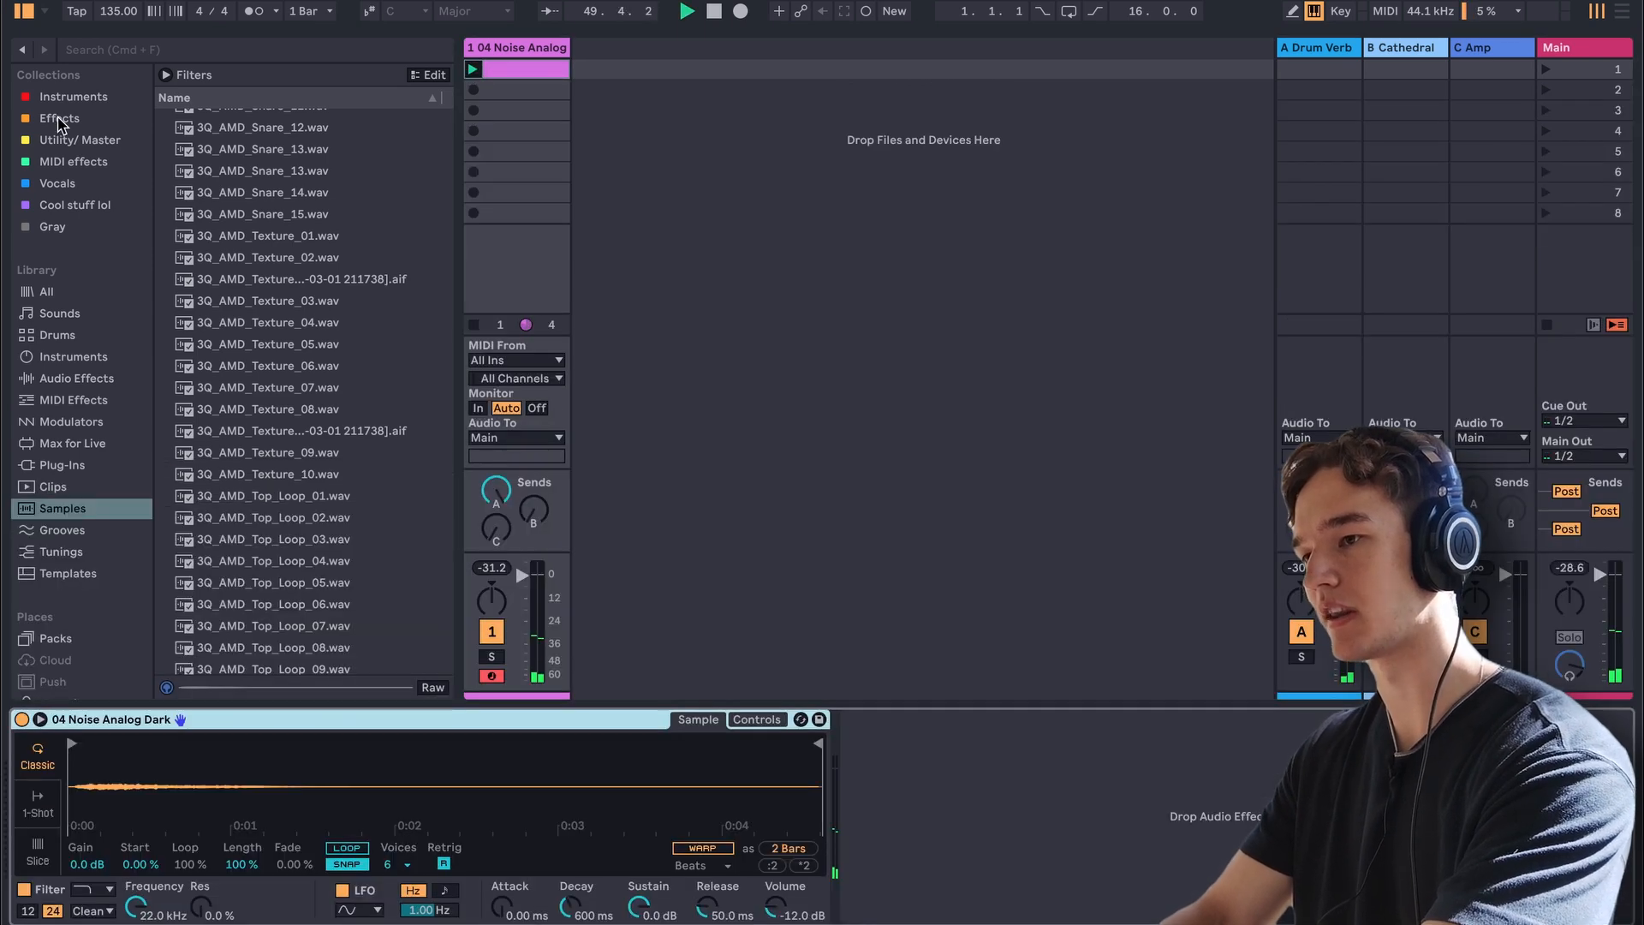
- Add the Myshko Shift Sequencer v2 effect to the noise track, try Preset 01 and settle on Preset 02
left_click(59, 119)
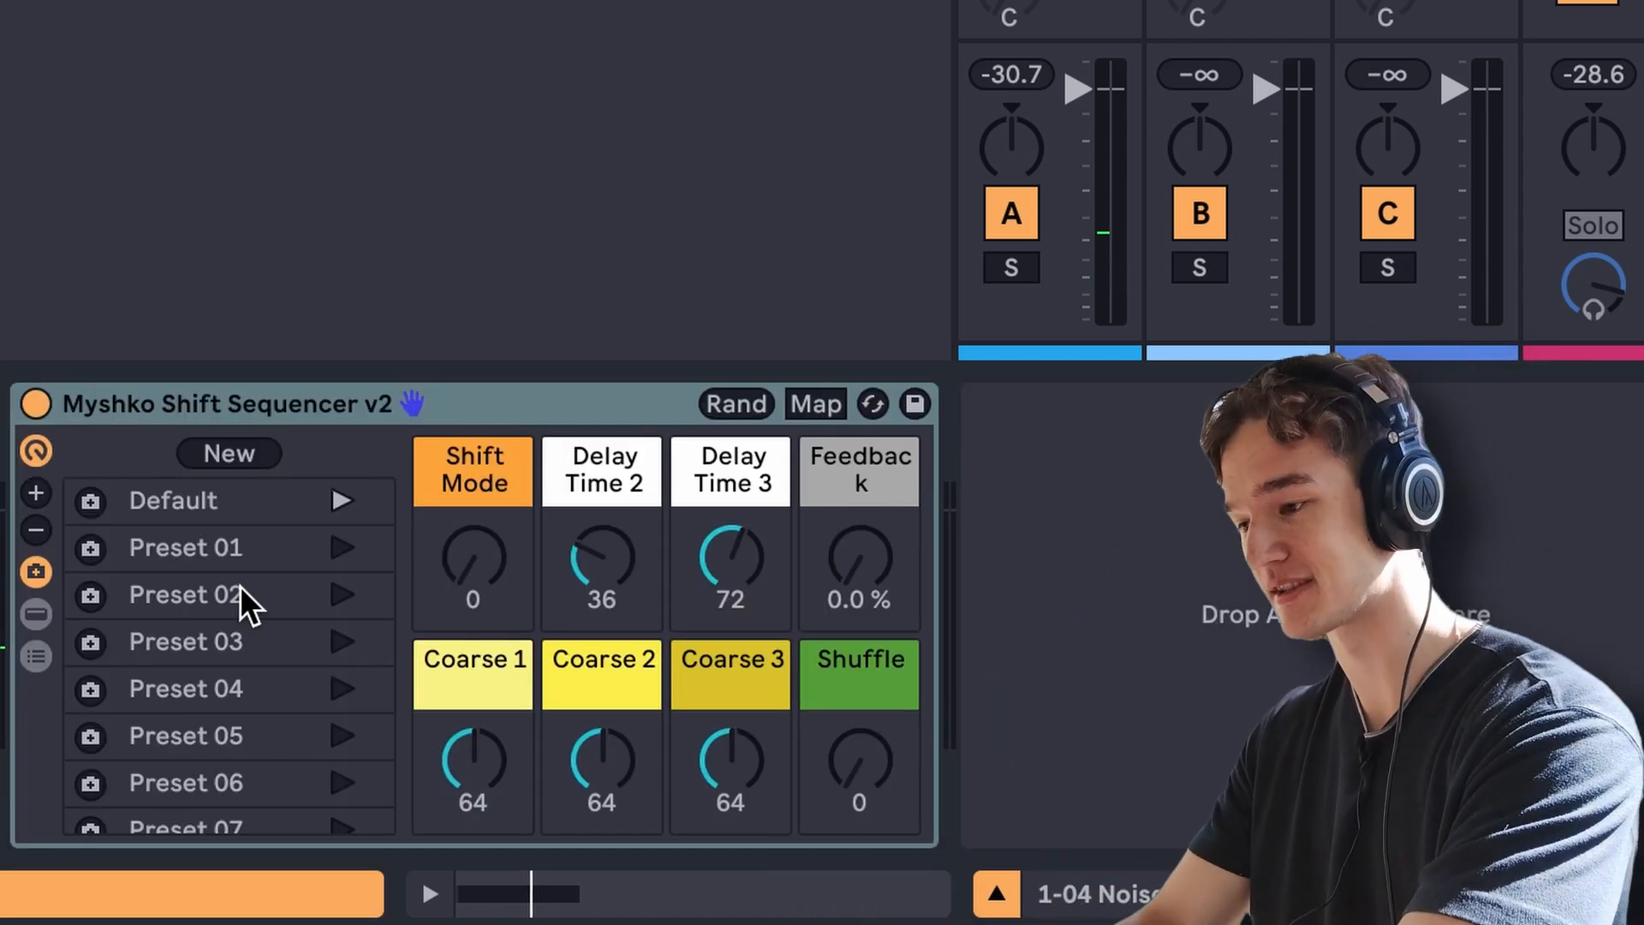
left_click(36, 657)
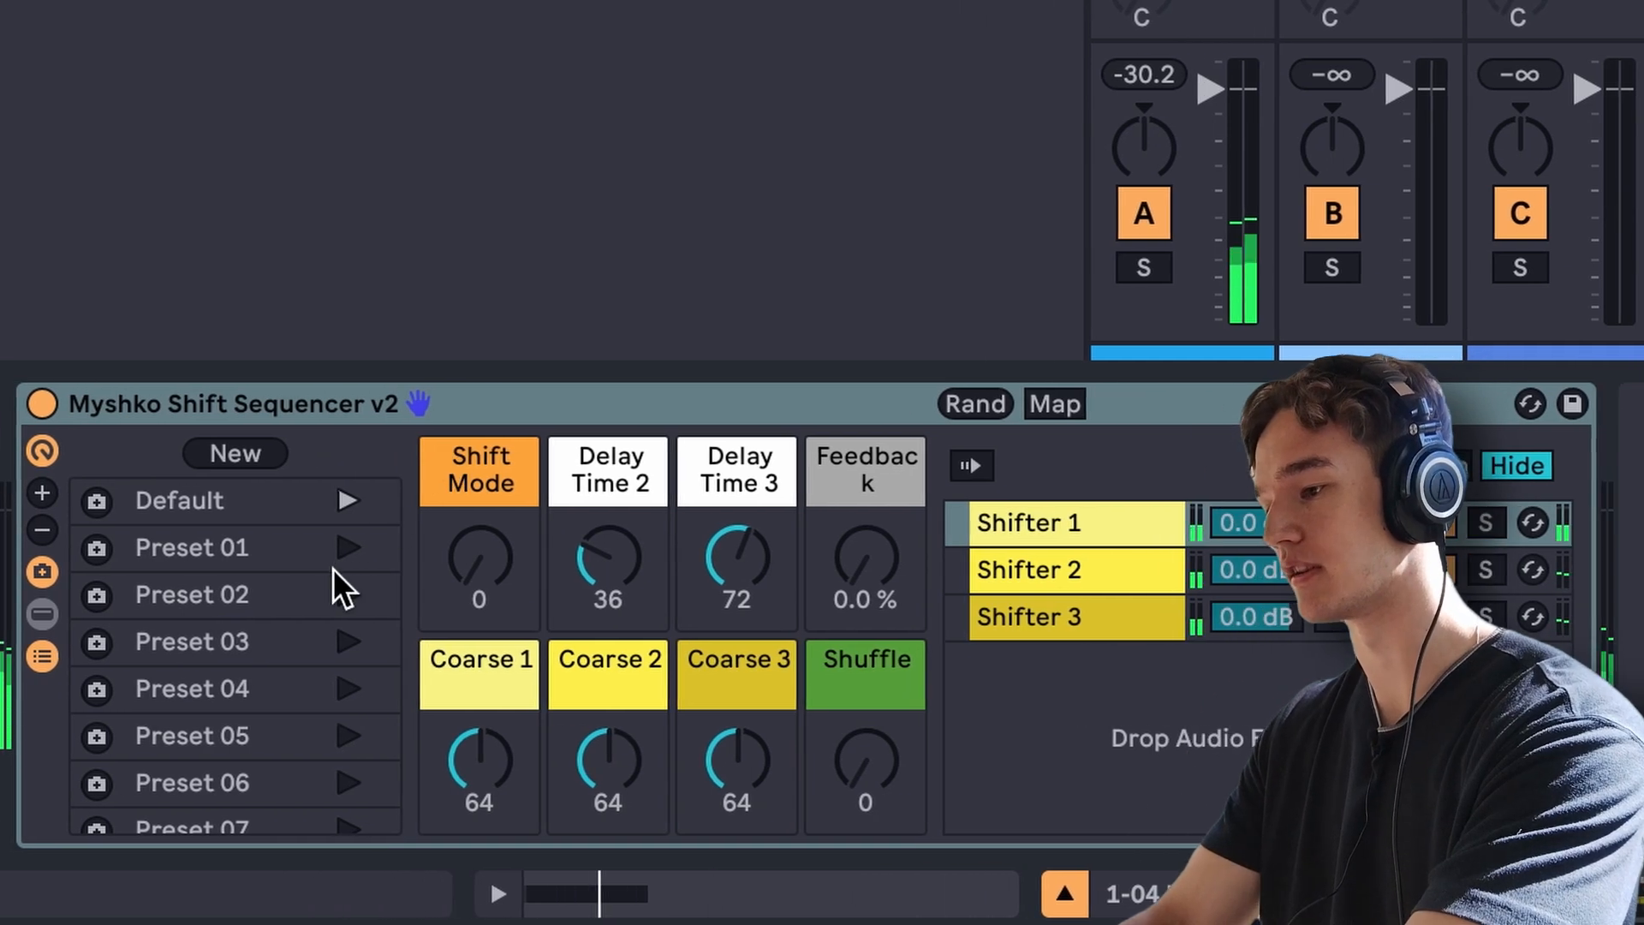
left_click(349, 548)
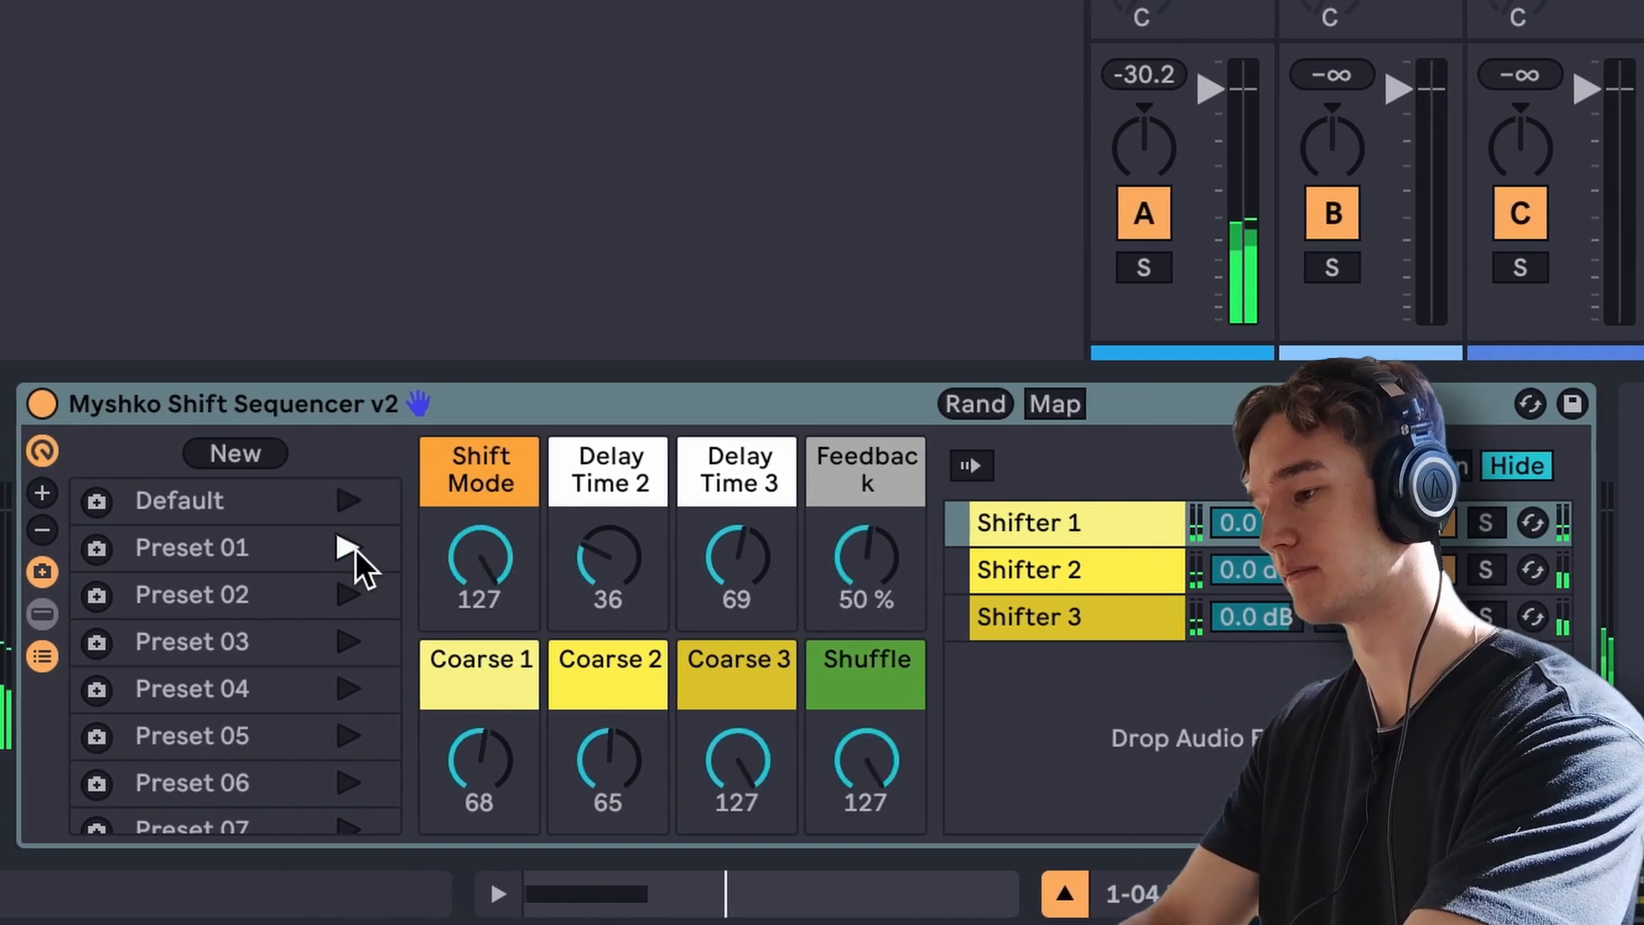
left_click(344, 592)
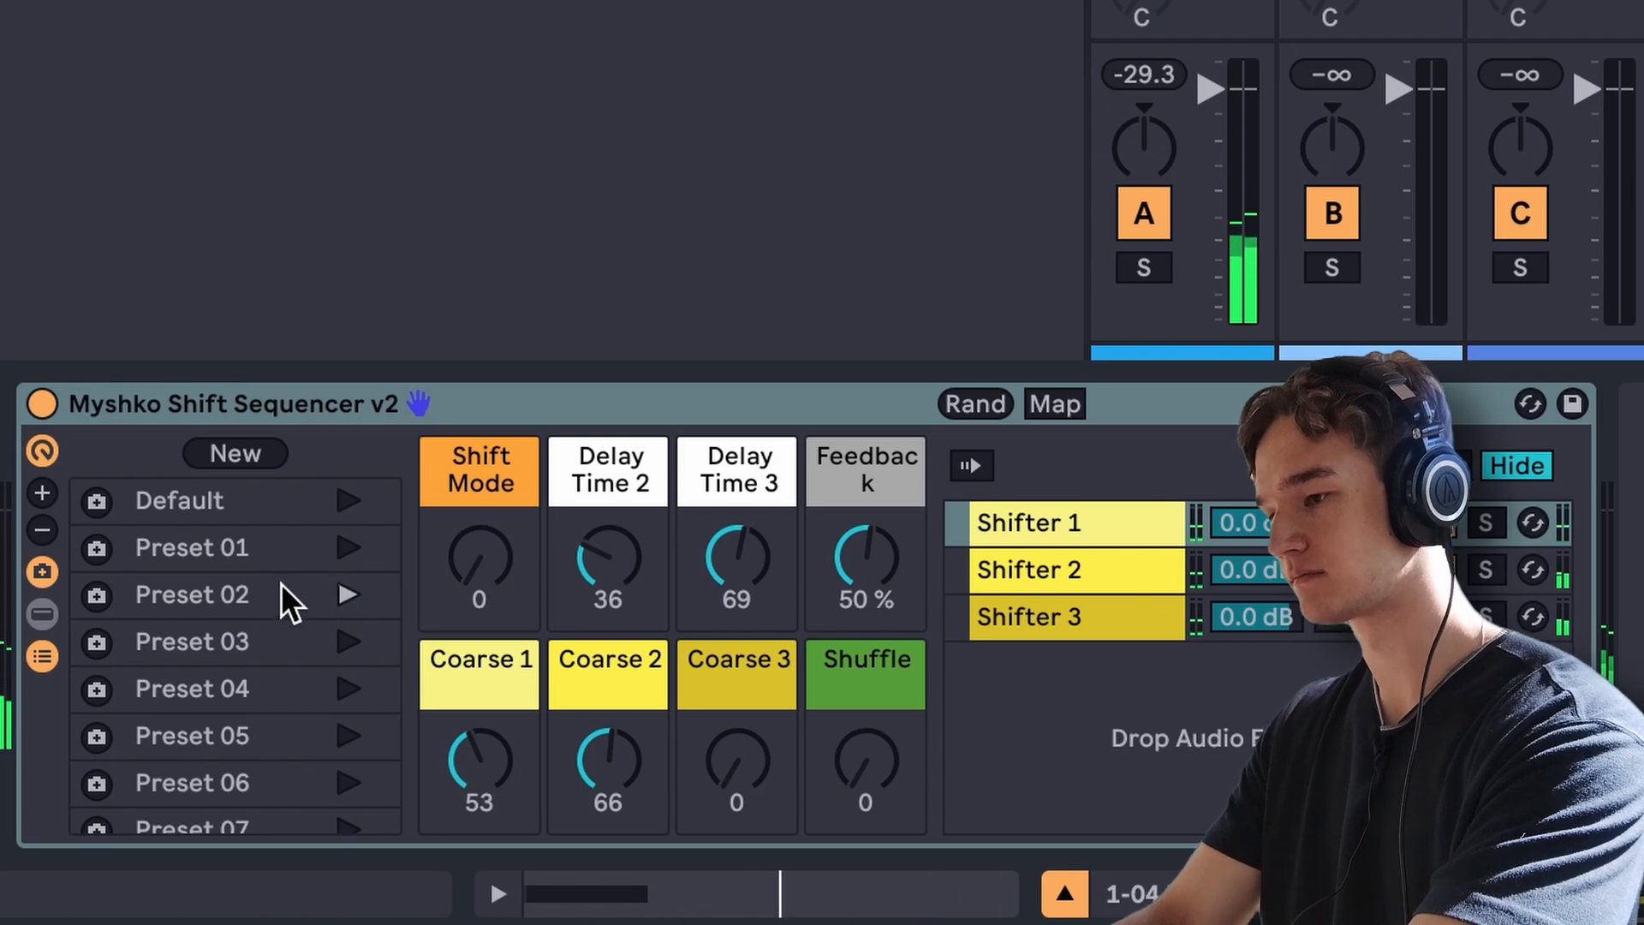
scroll(281, 583, "left", 2)
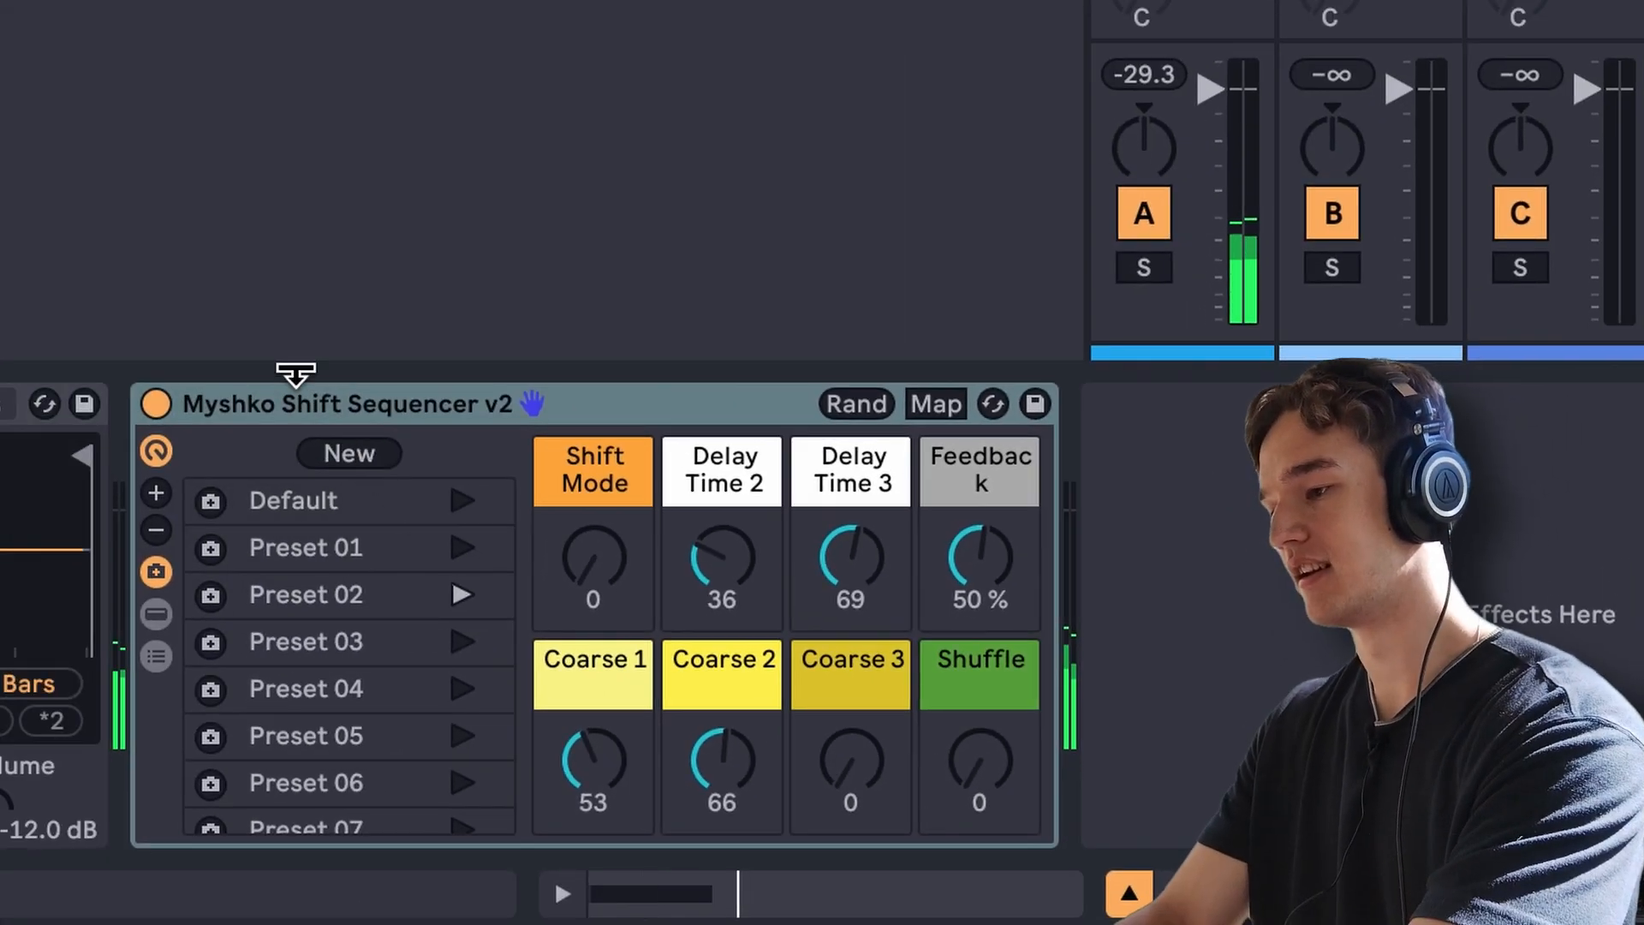
- Duplicate the Myshko Shift Sequencer v2 rack and recall Preset 08 in the copy
left_click(336, 402)
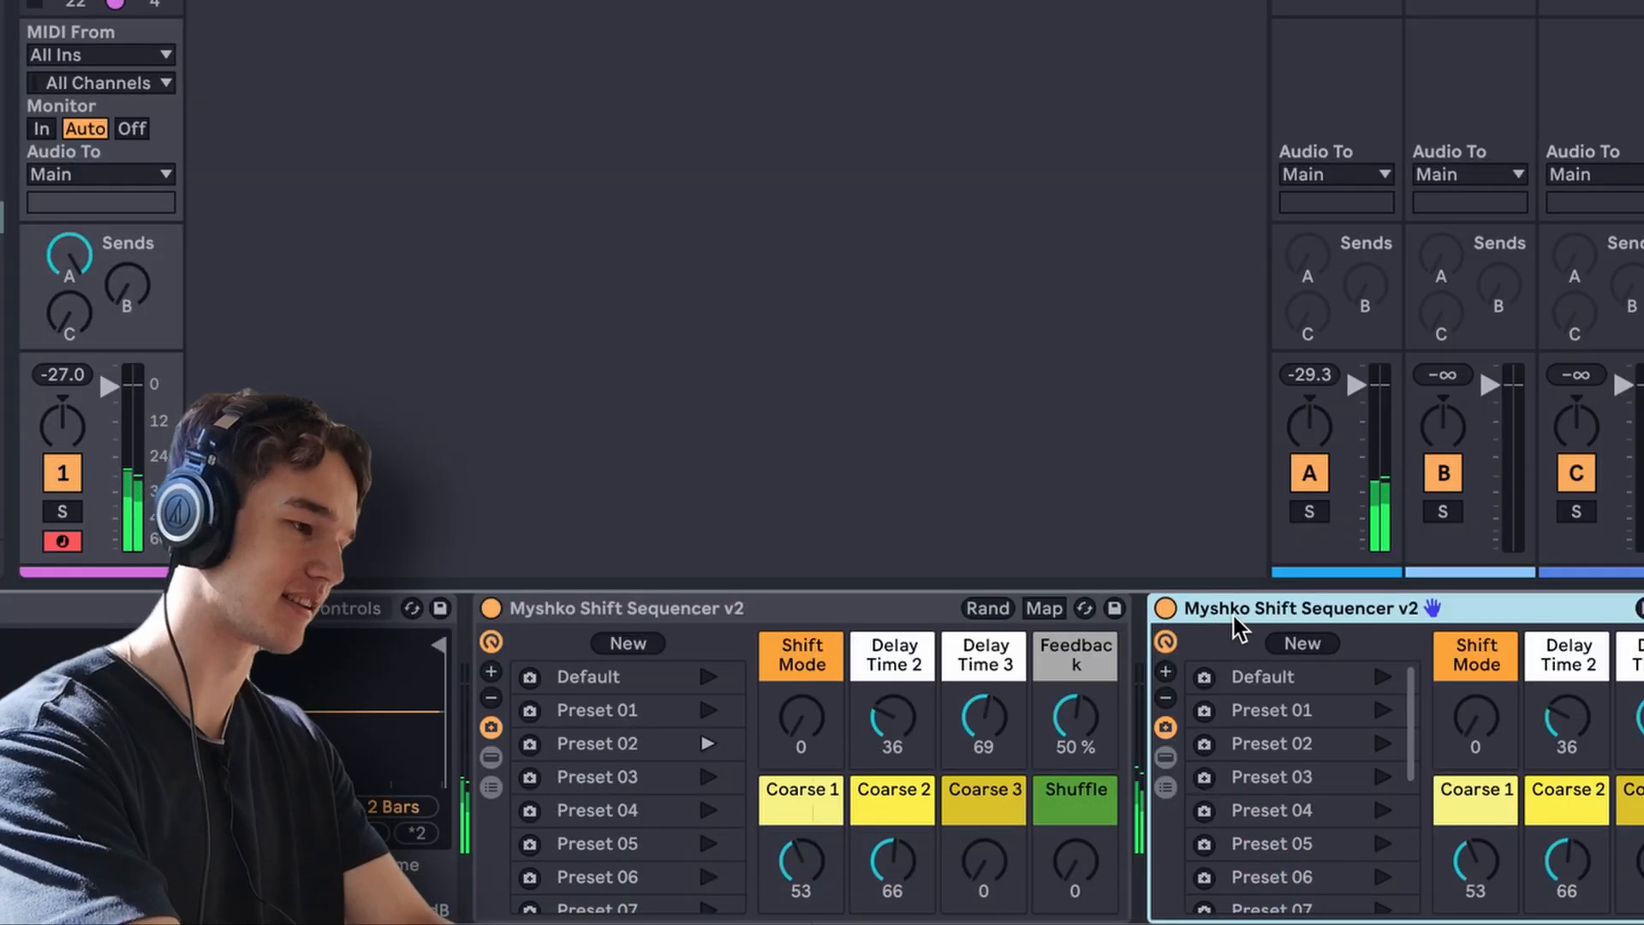
scroll(1237, 627, "right", 4)
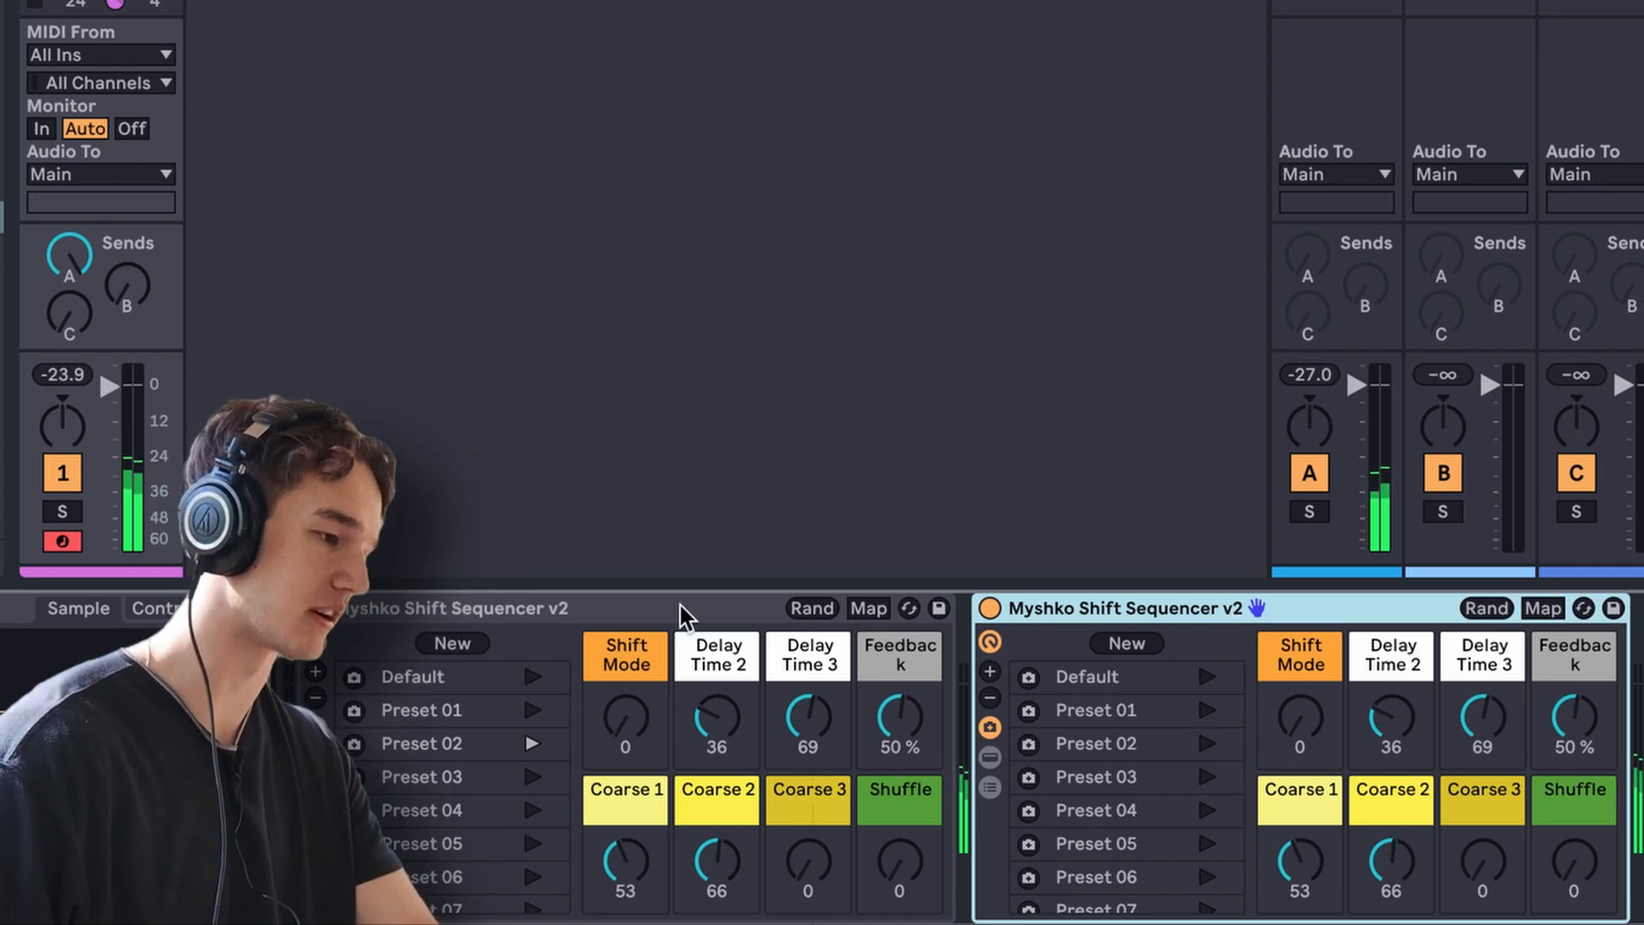
scroll(1152, 764, "down", 5)
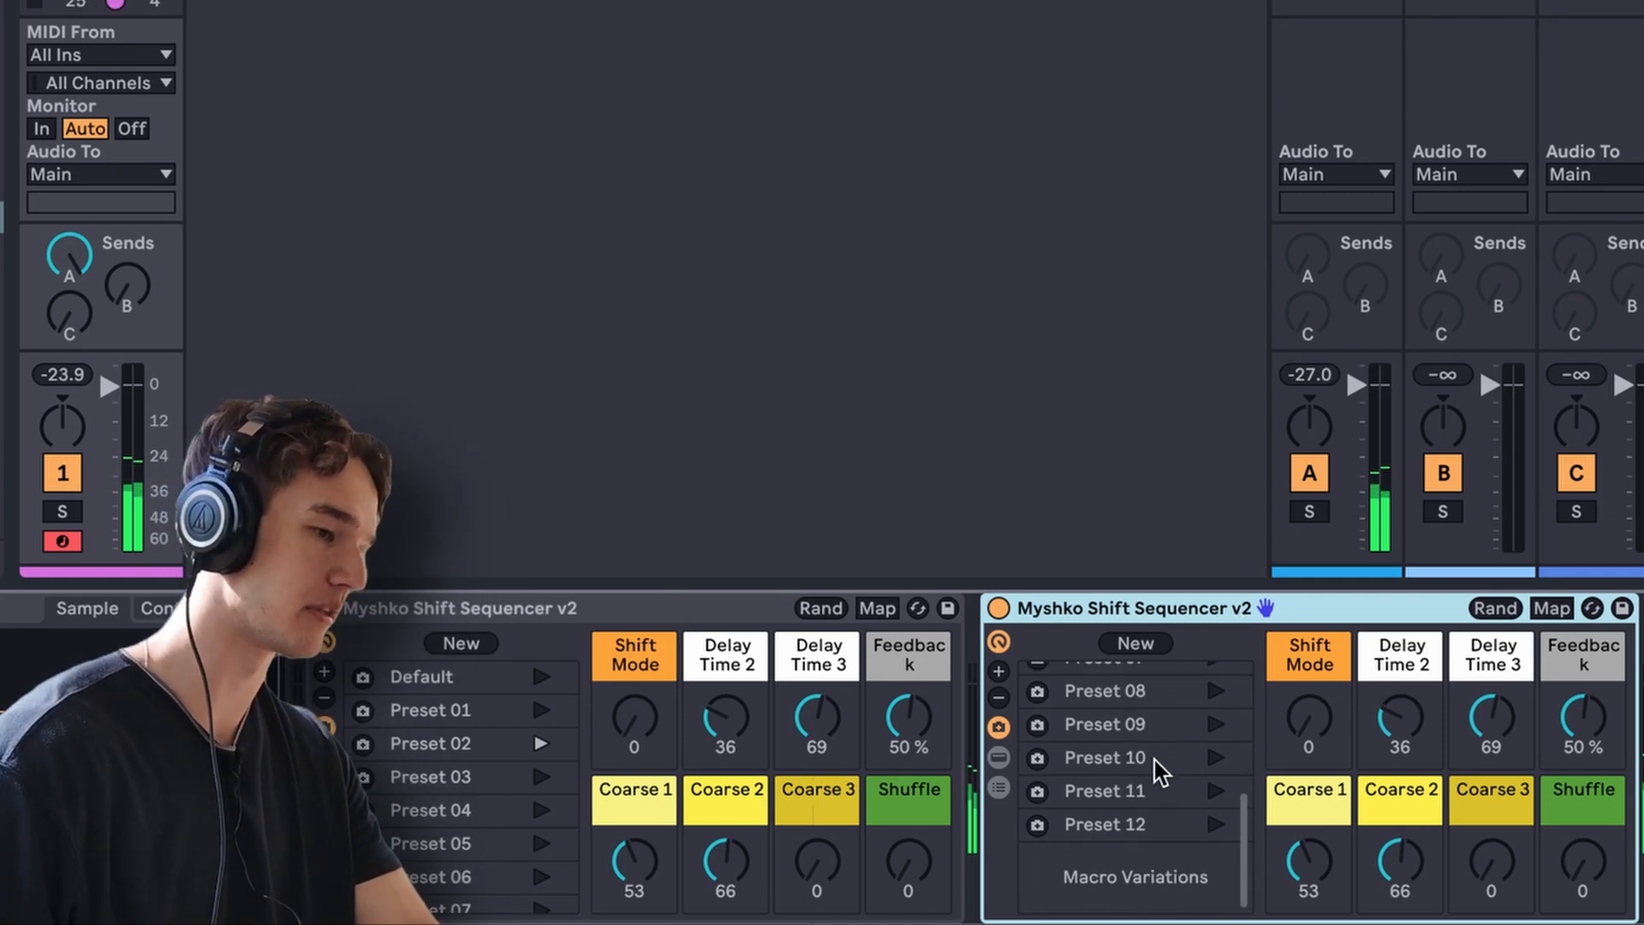
left_click(1215, 690)
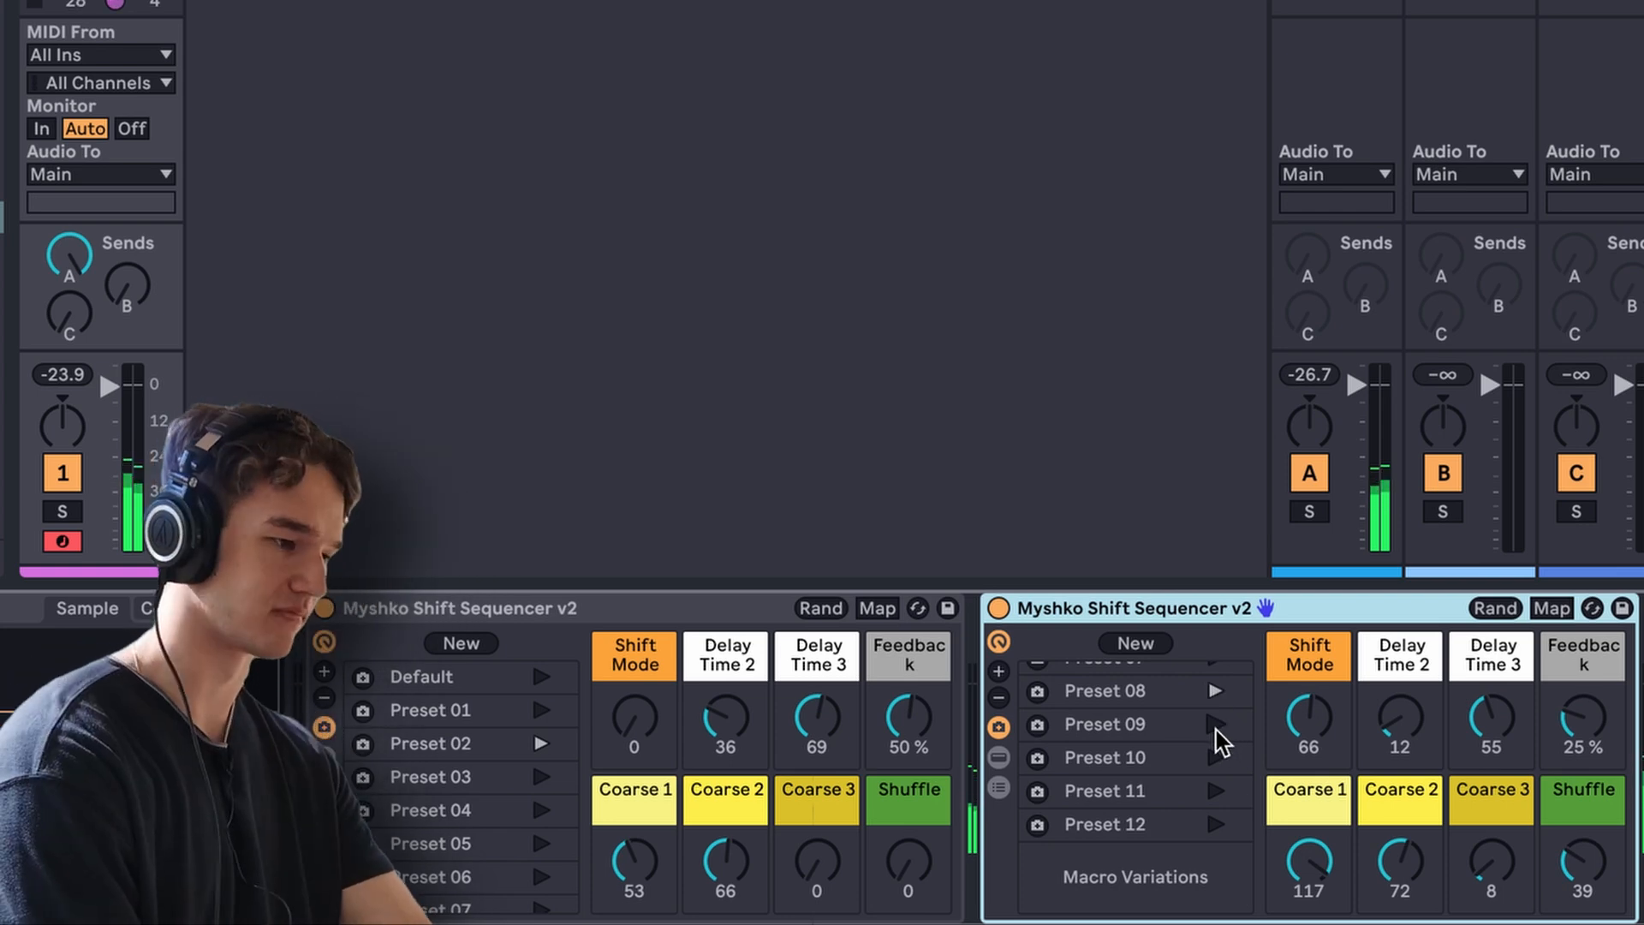
scroll(1214, 745, "up", 1)
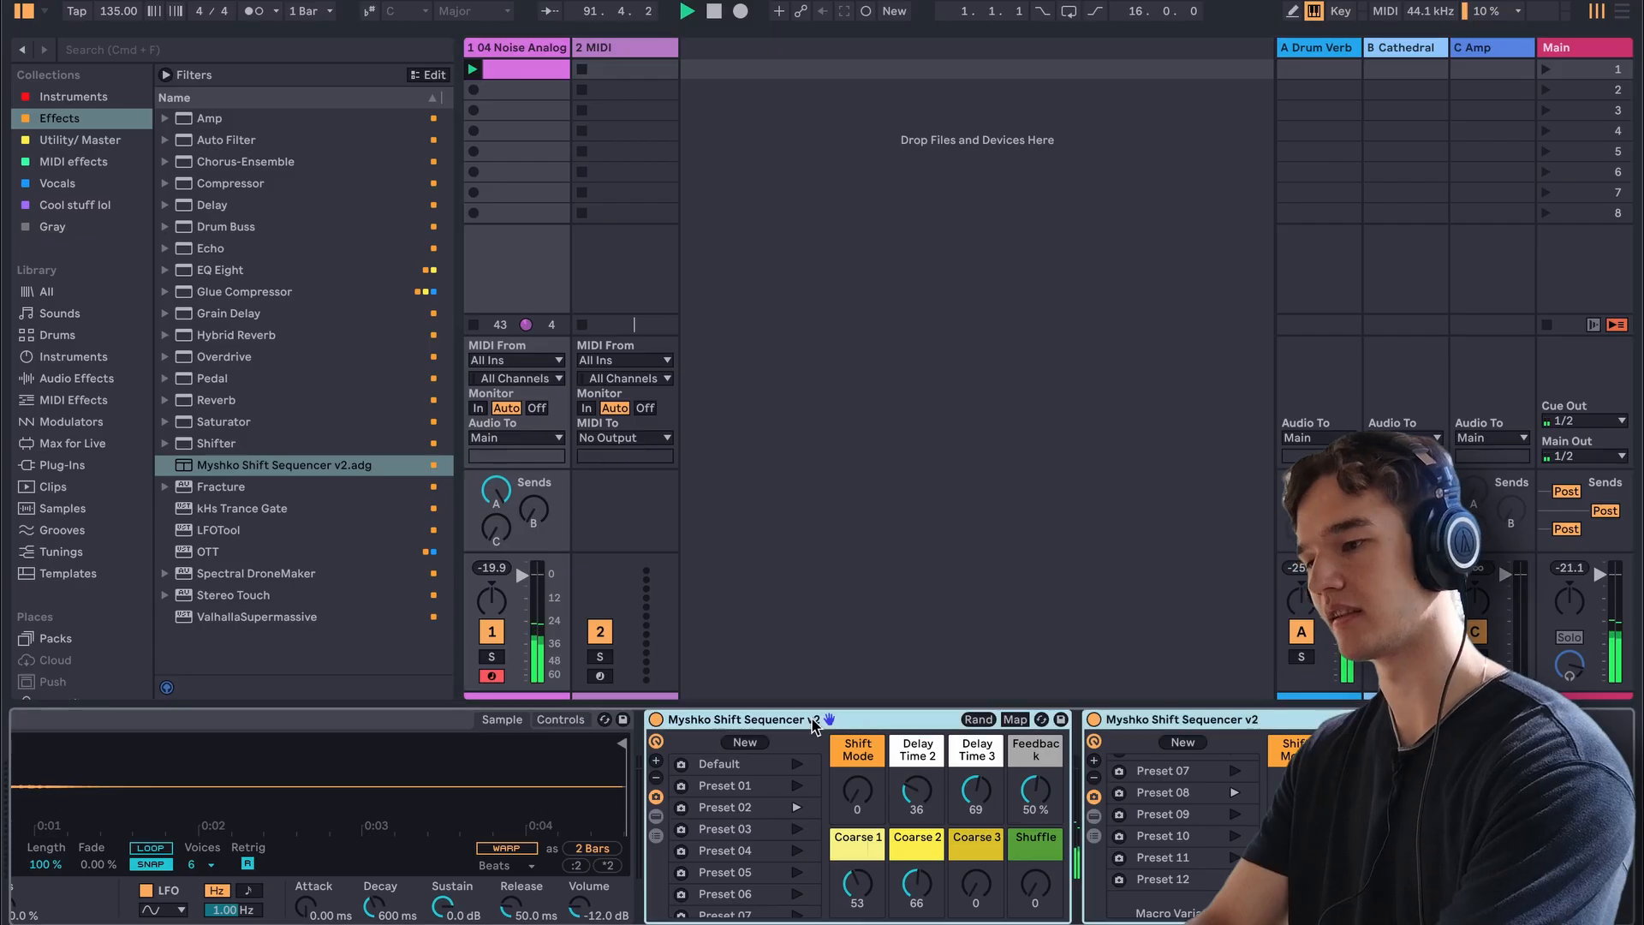
- Bypass both Shift Sequencer racks to hear the dry noise loop, and re-enable them for comparison
scroll(664, 725, "left", 1)
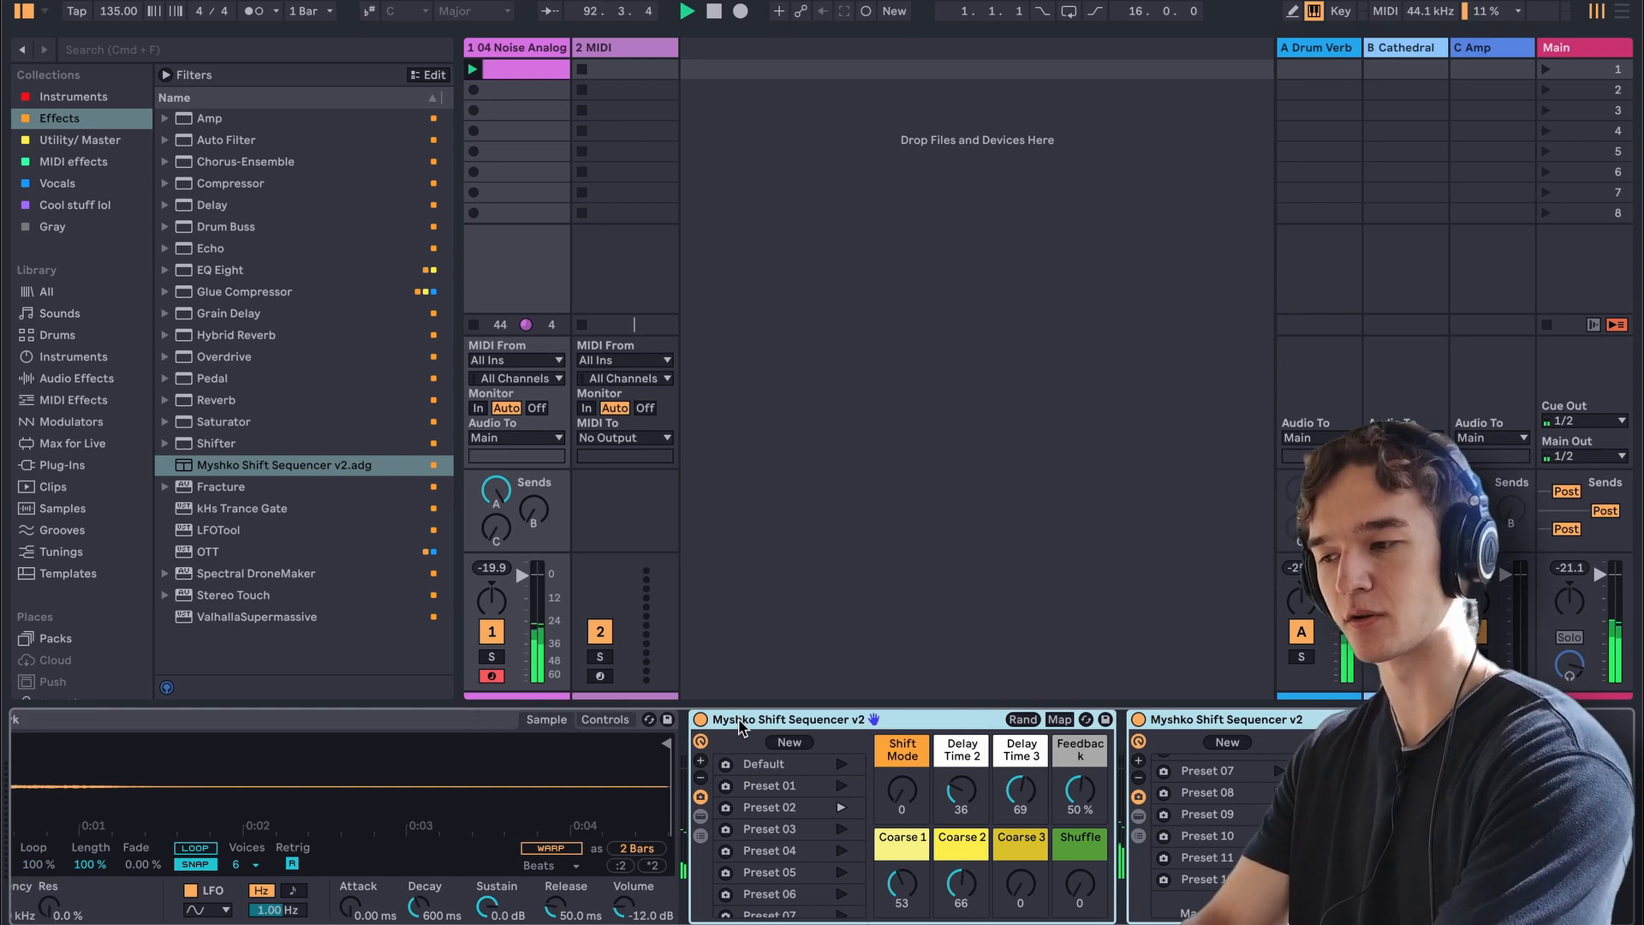
left_click(700, 721)
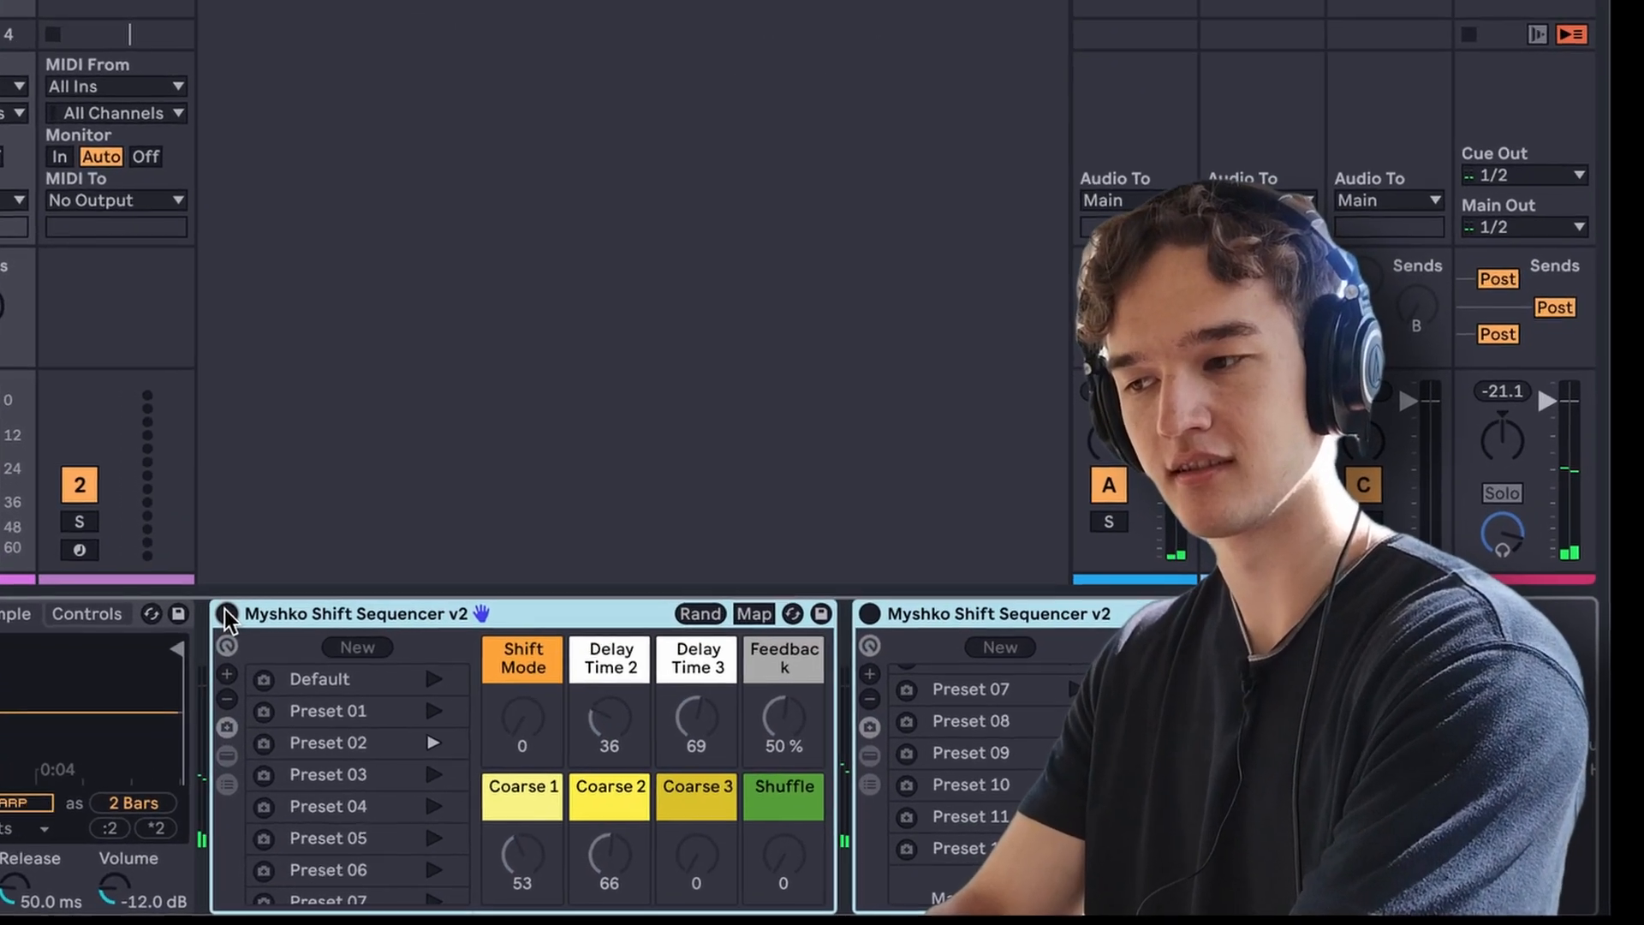
key("Tab")
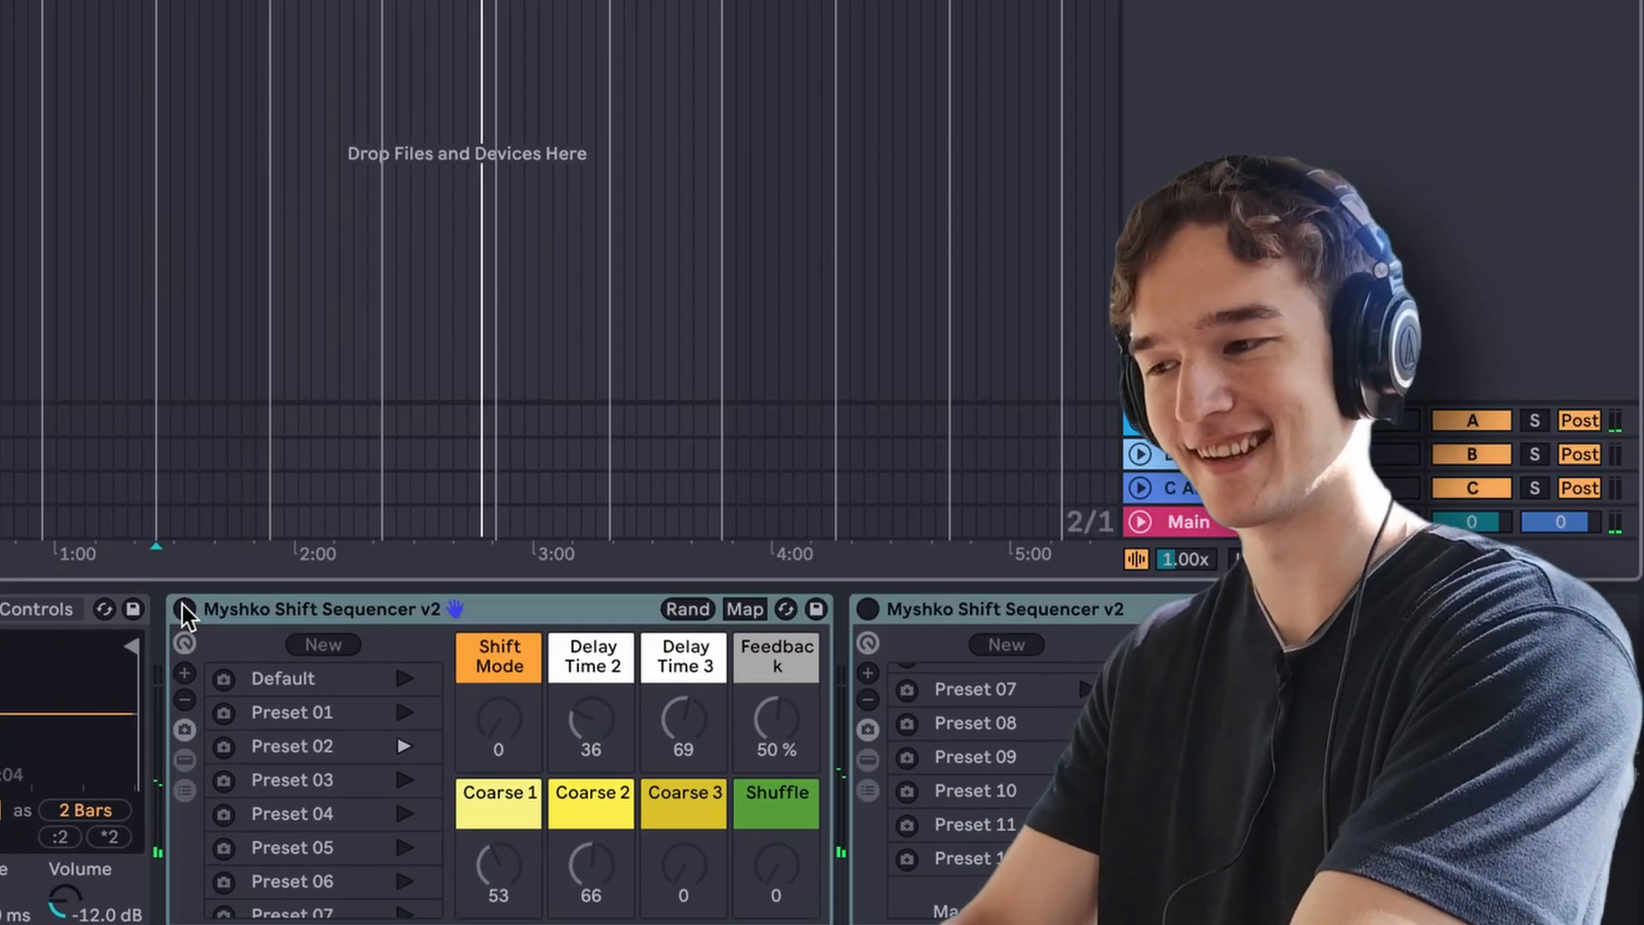
key("Tab")
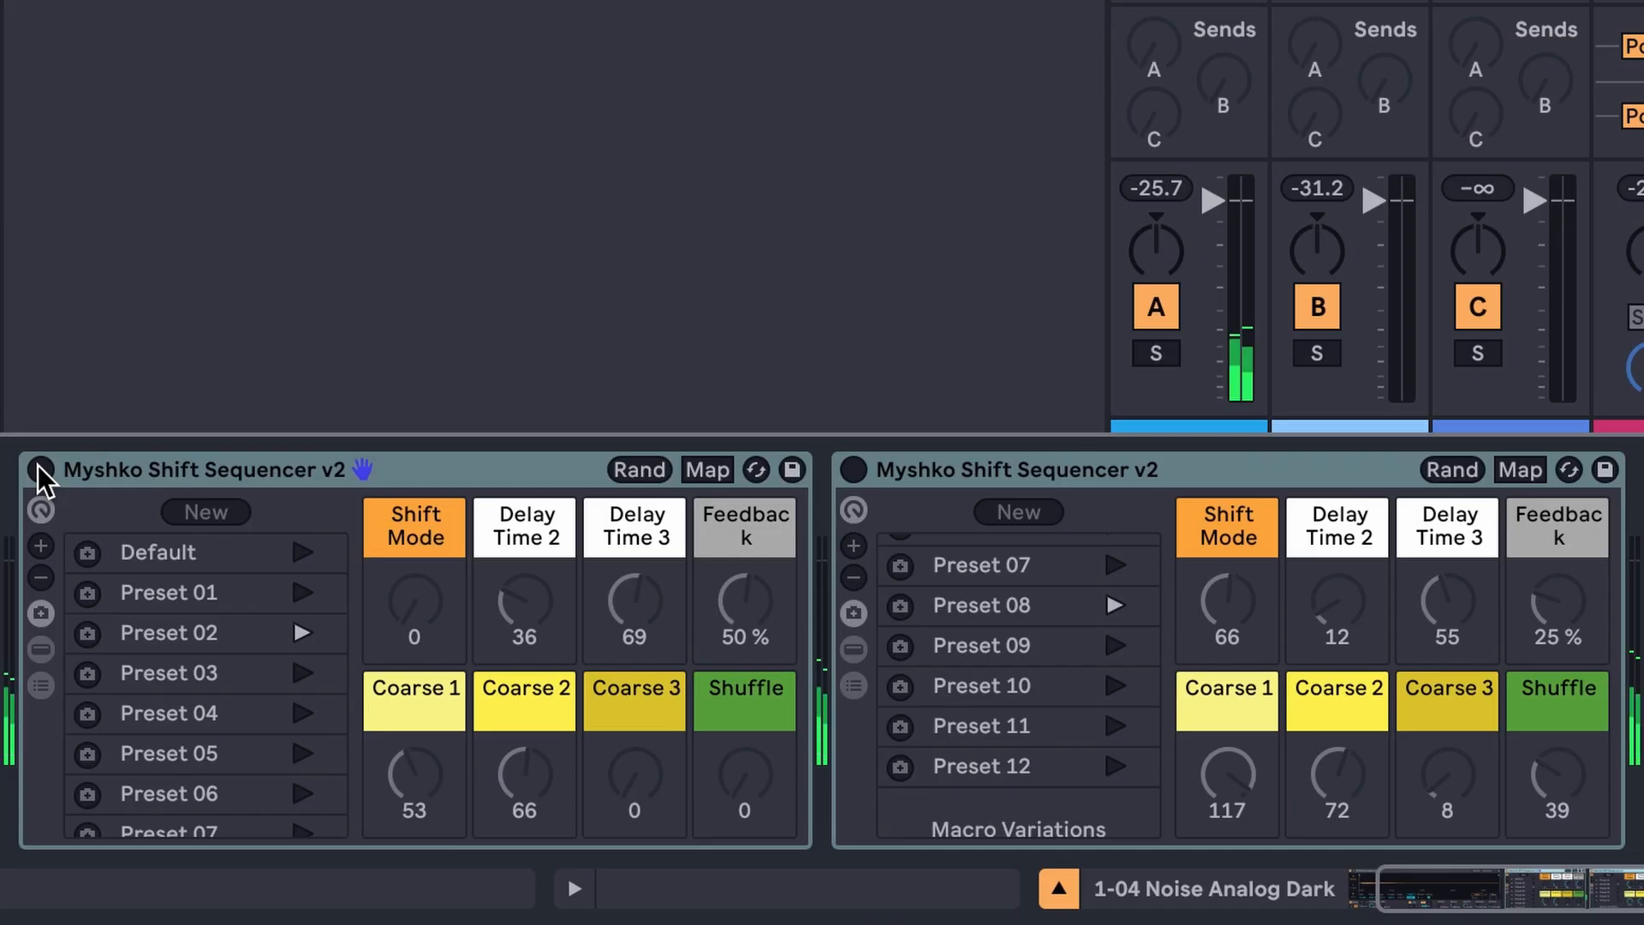
left_click(183, 609)
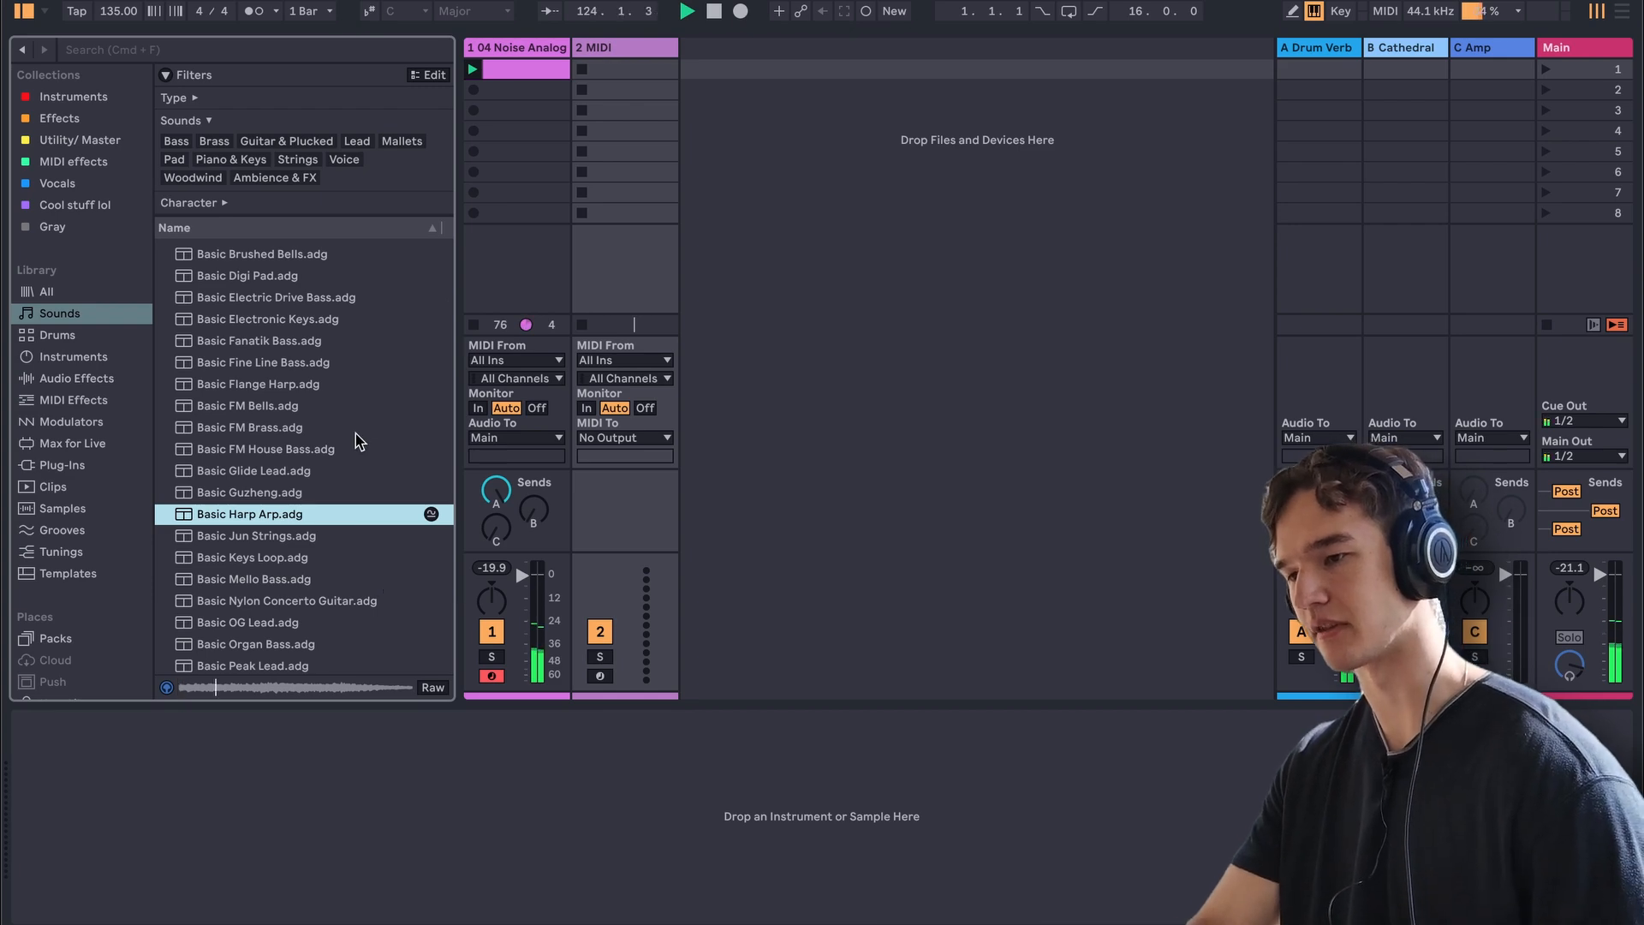
- Filter the Sounds library by Ambience & FX and load Backed Darkness (Multisampled).adg onto the second MIDI track
scroll(360, 441, "down", 15)
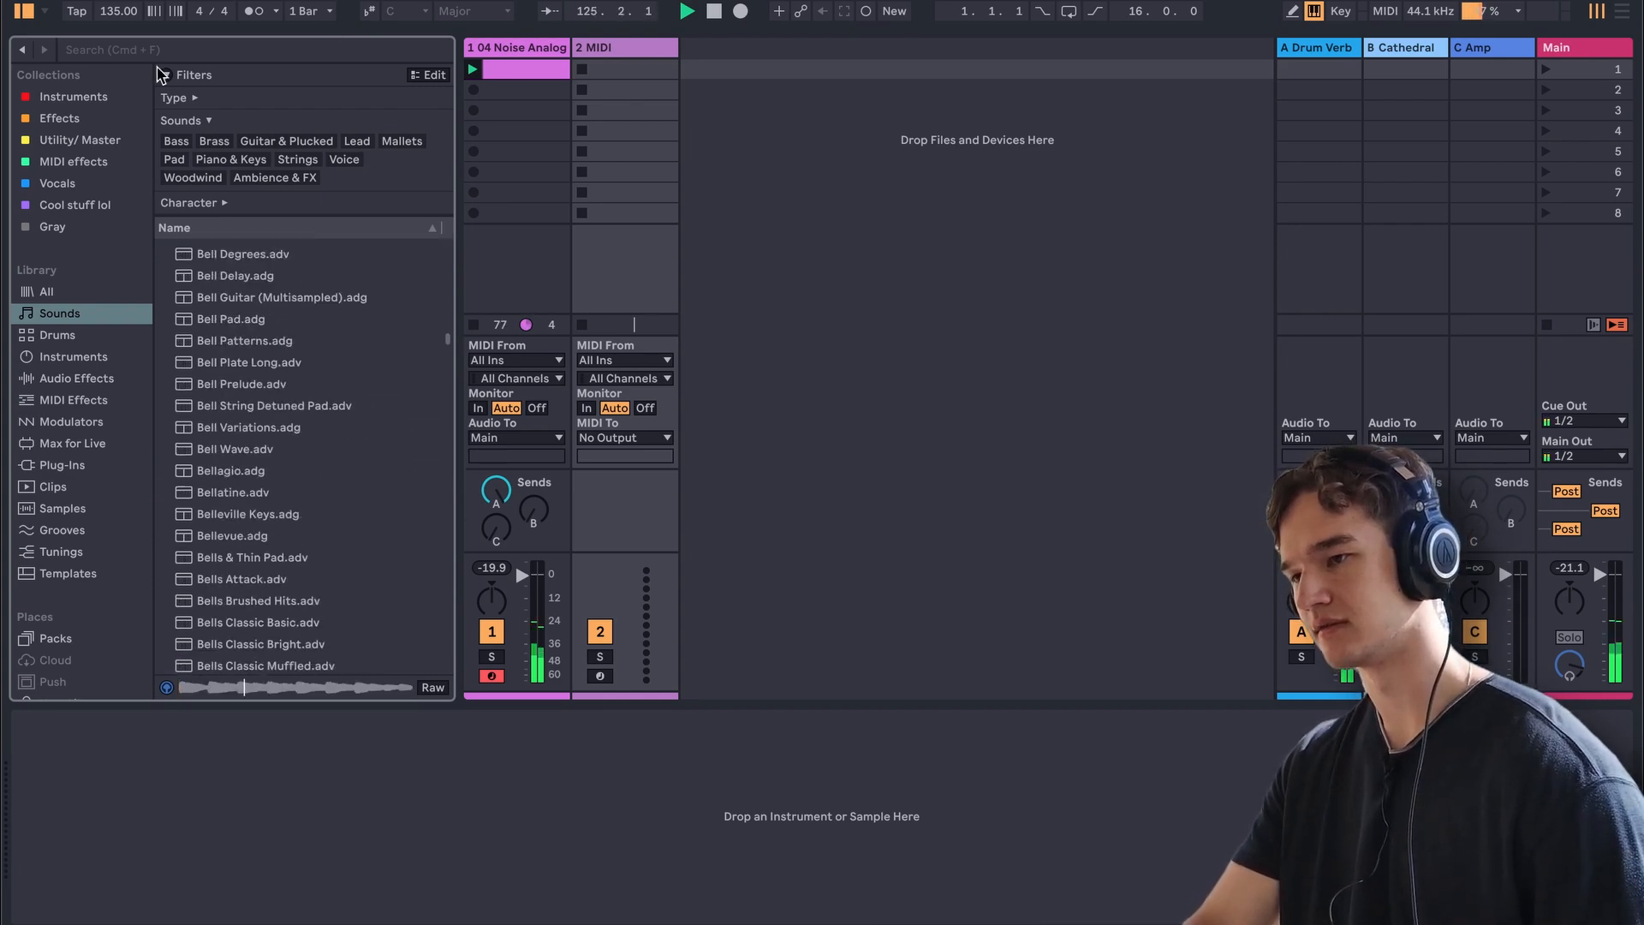
left_click(166, 75)
left_click(166, 75)
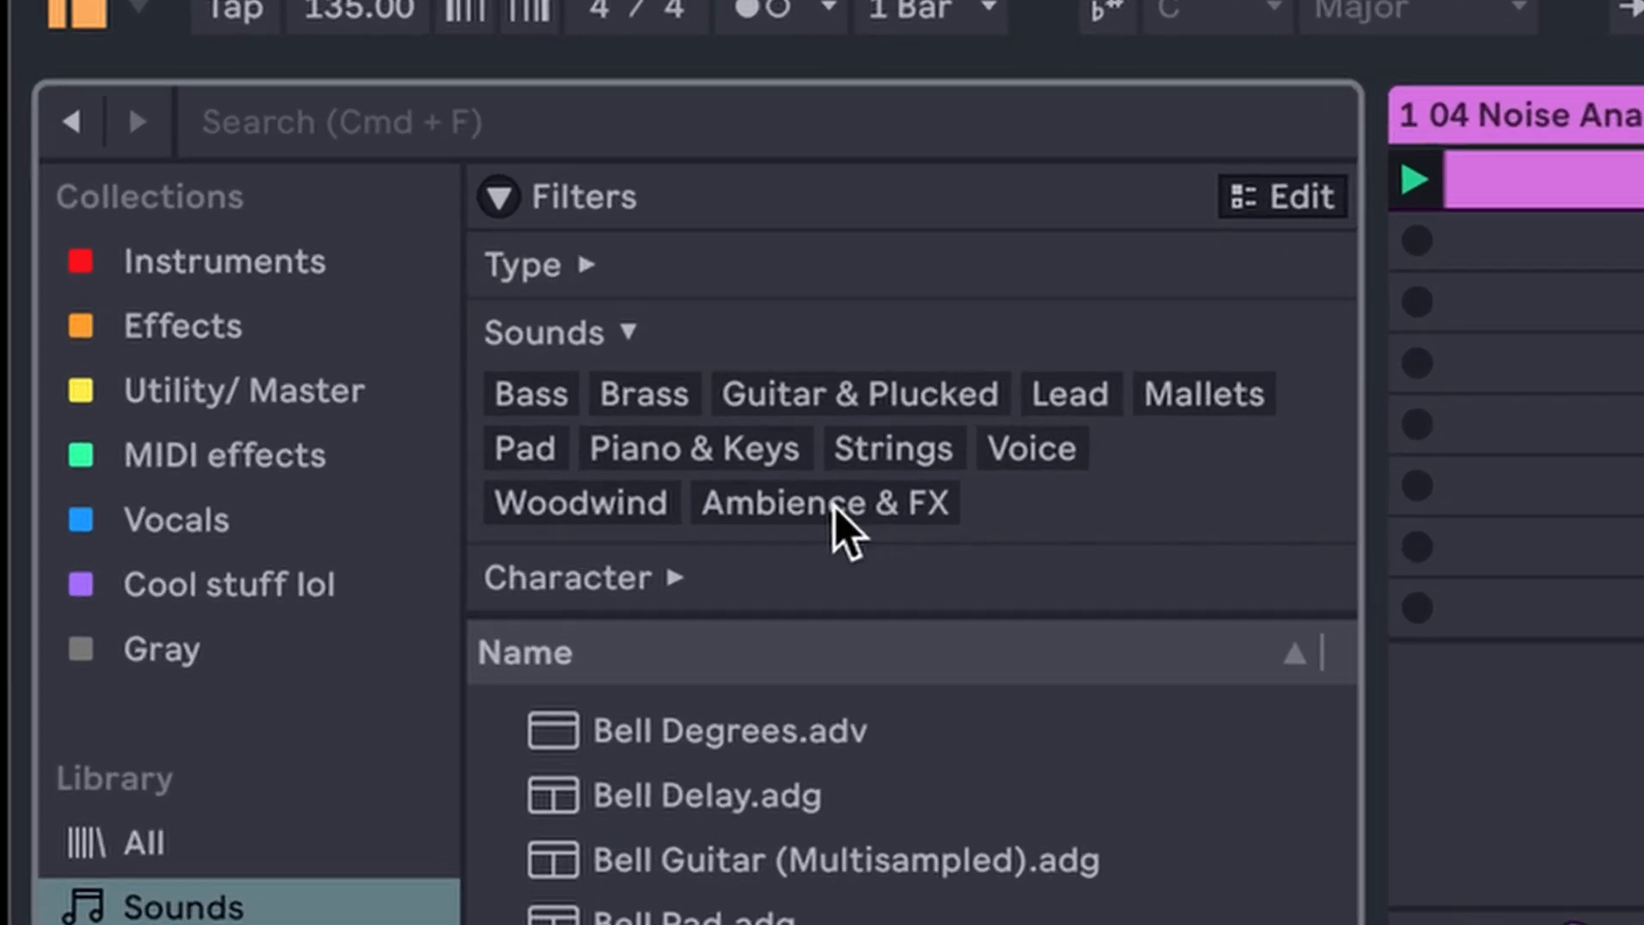
left_click(283, 178)
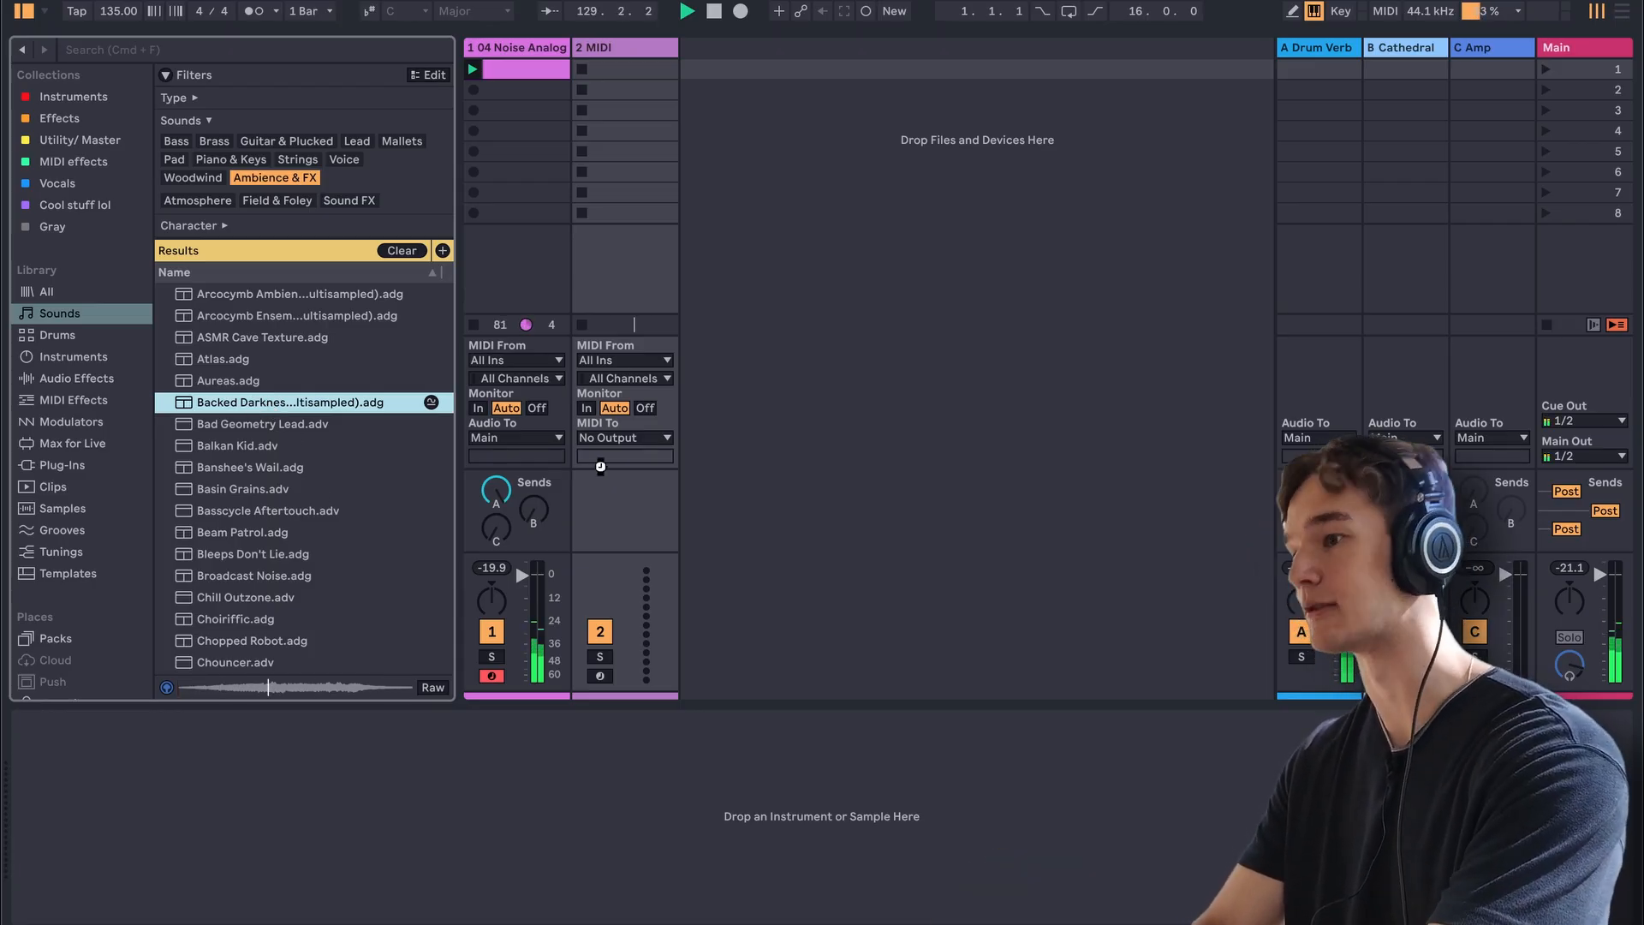
key("Return")
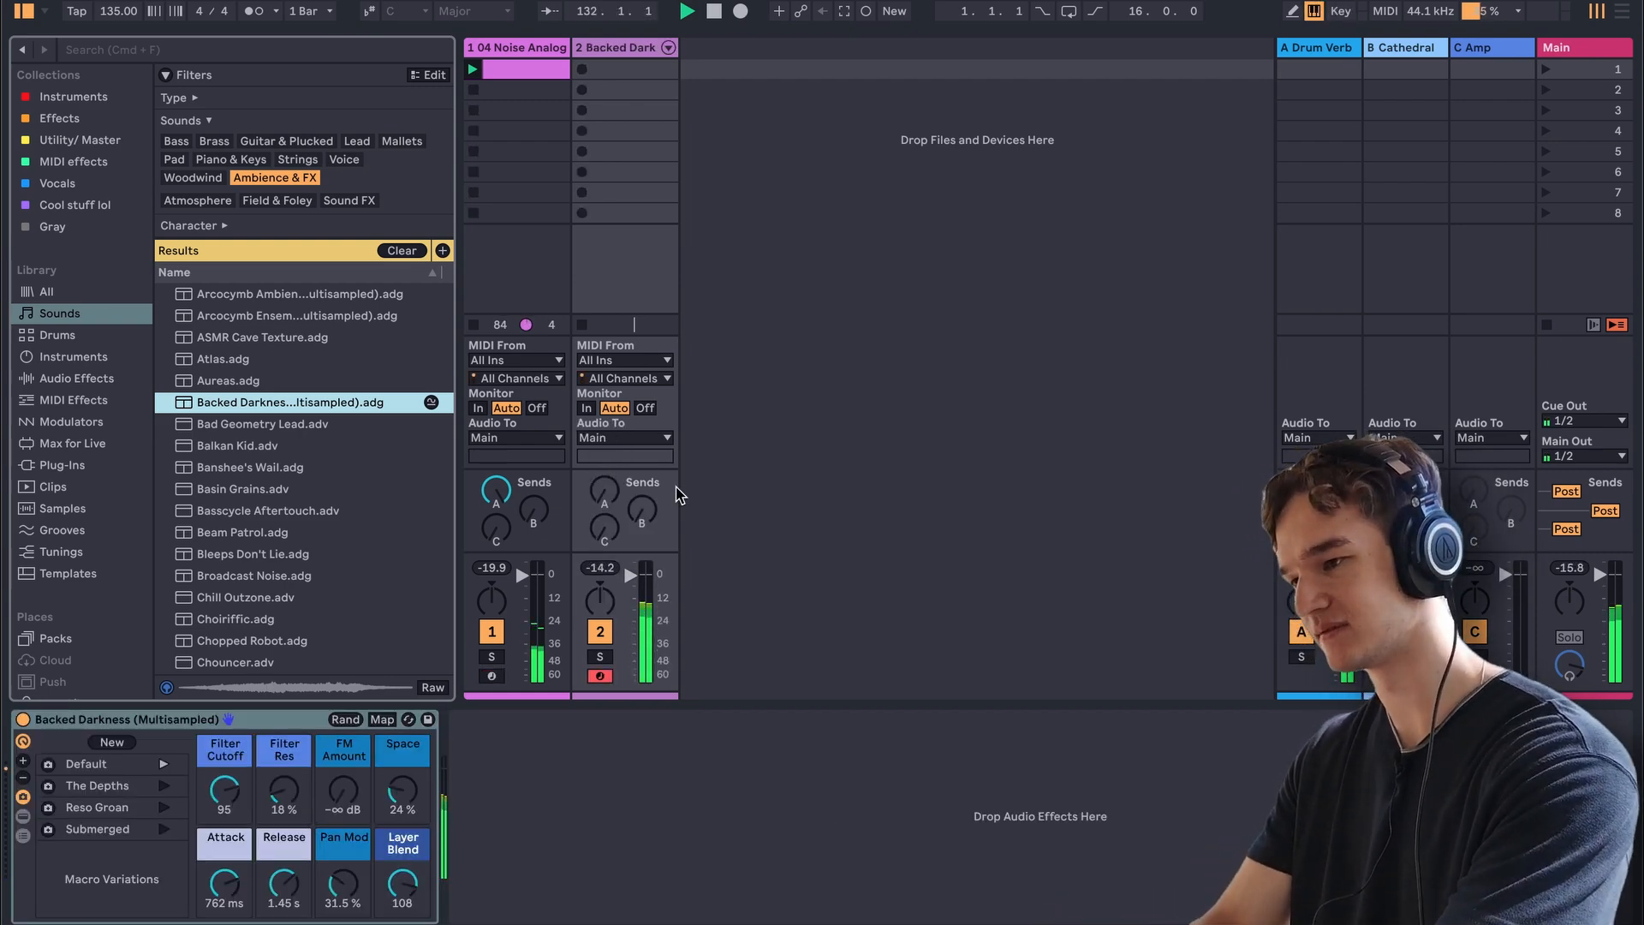
- Create a clip with a C4 note looping over 32 beats on the Backed Darkness track and launch it
double_click(622, 72)
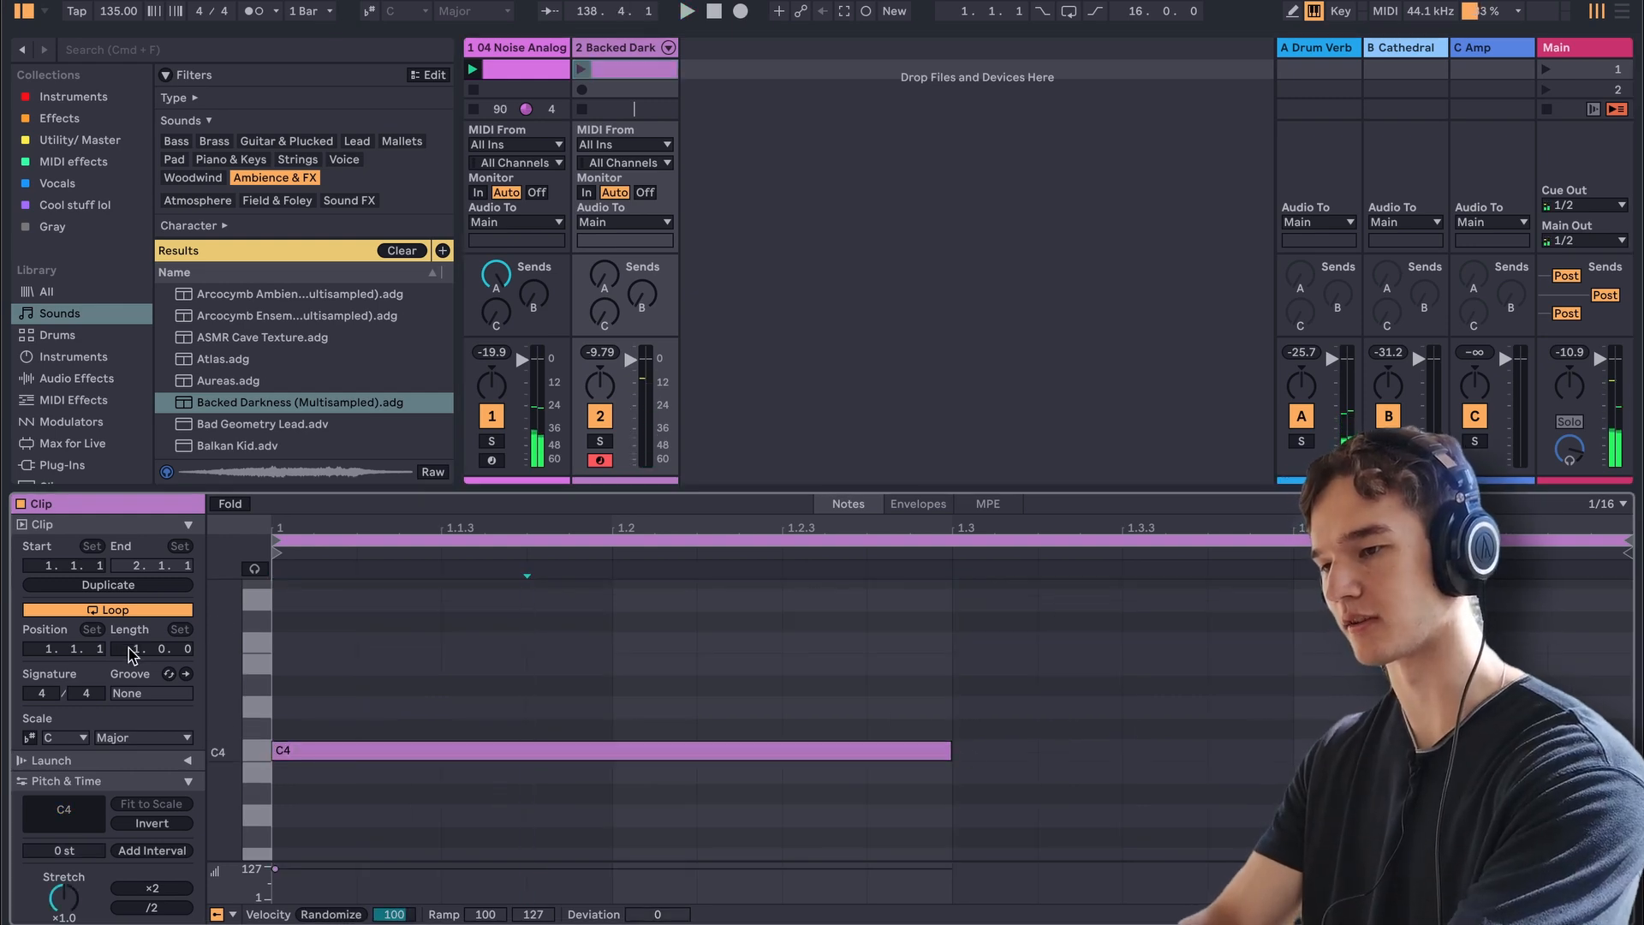
scroll(131, 649, "up", 3)
left_click(583, 68)
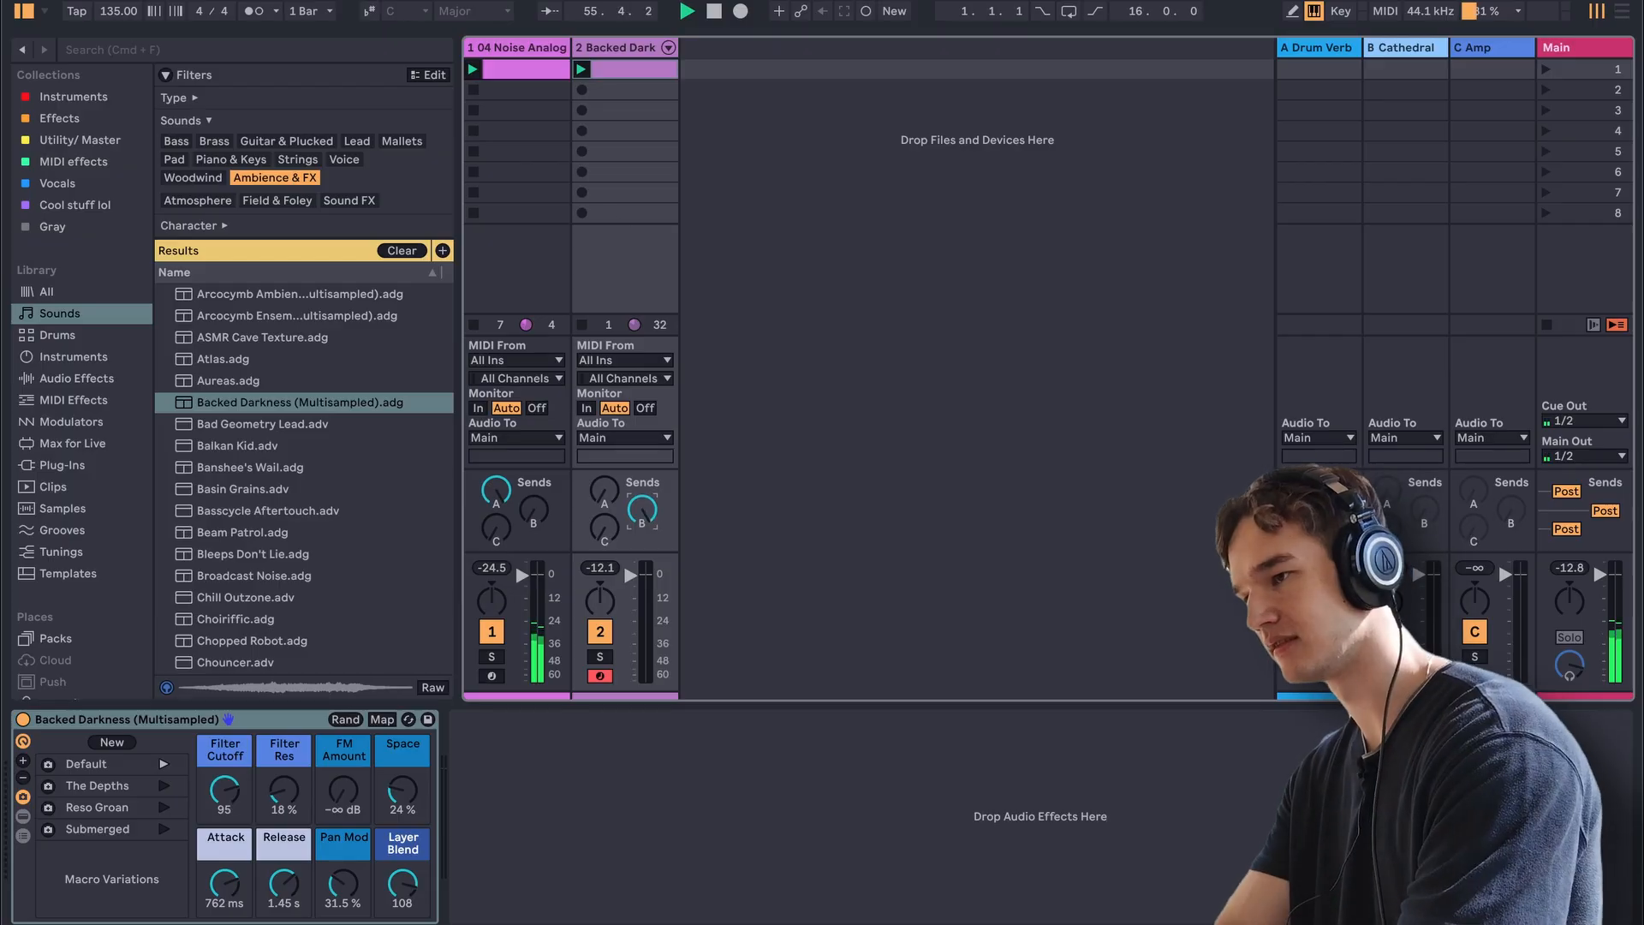
left_click(638, 67)
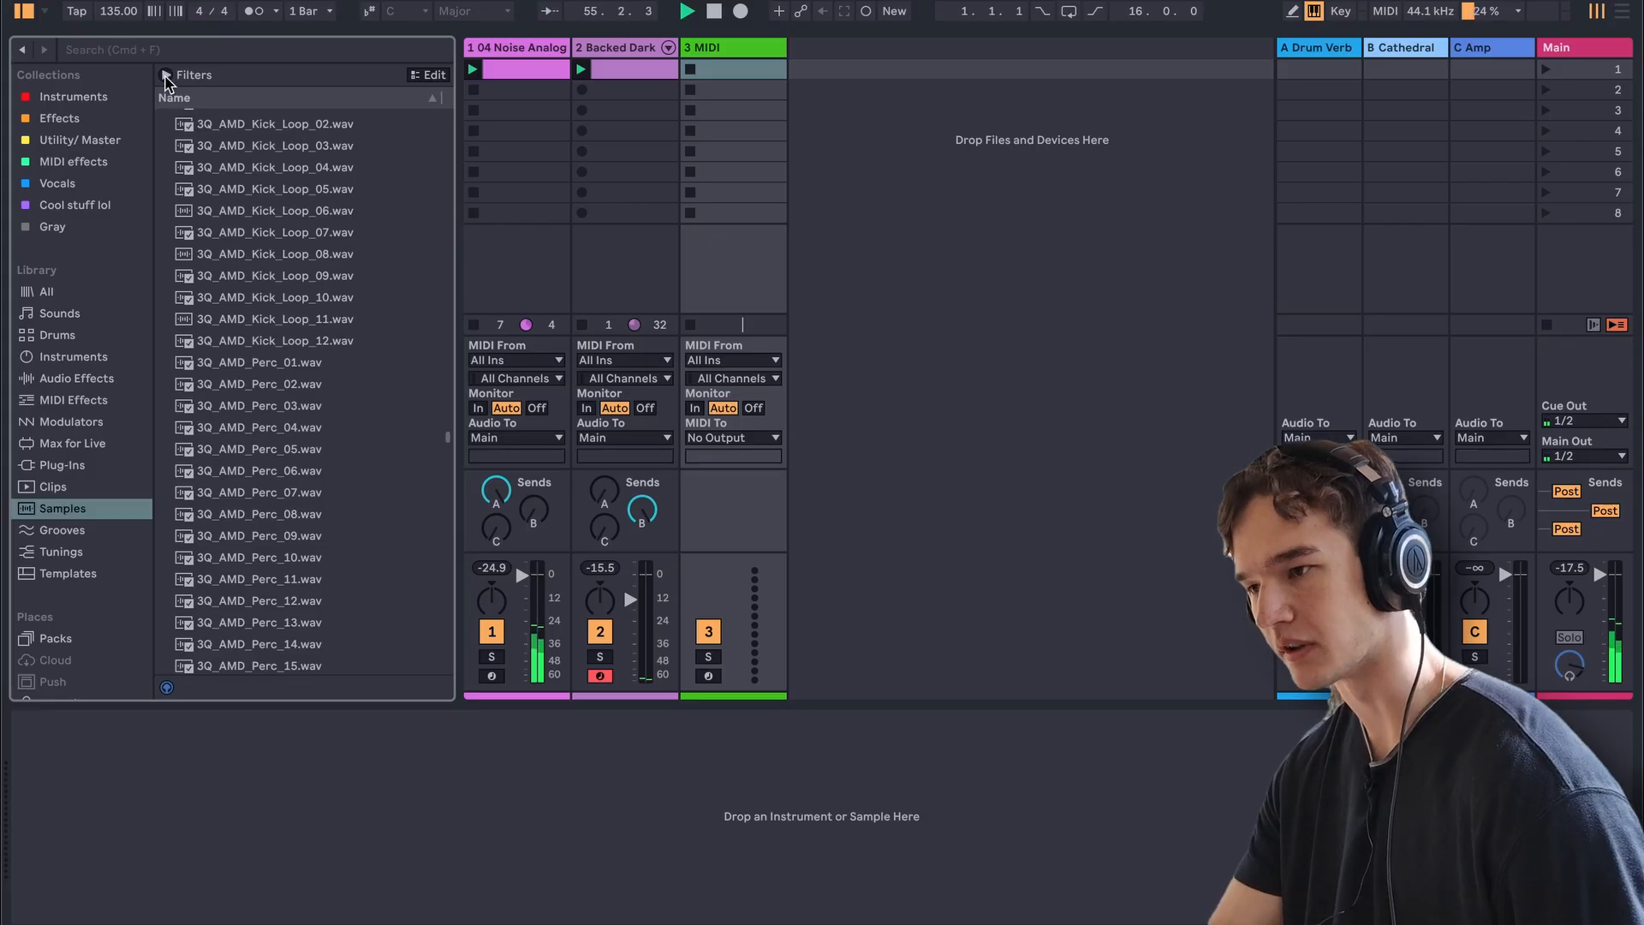
- Filter the samples by Ambience & FX and load Foley Barrel Drums 07.aif onto the third MIDI track in Slice mode
left_click(166, 75)
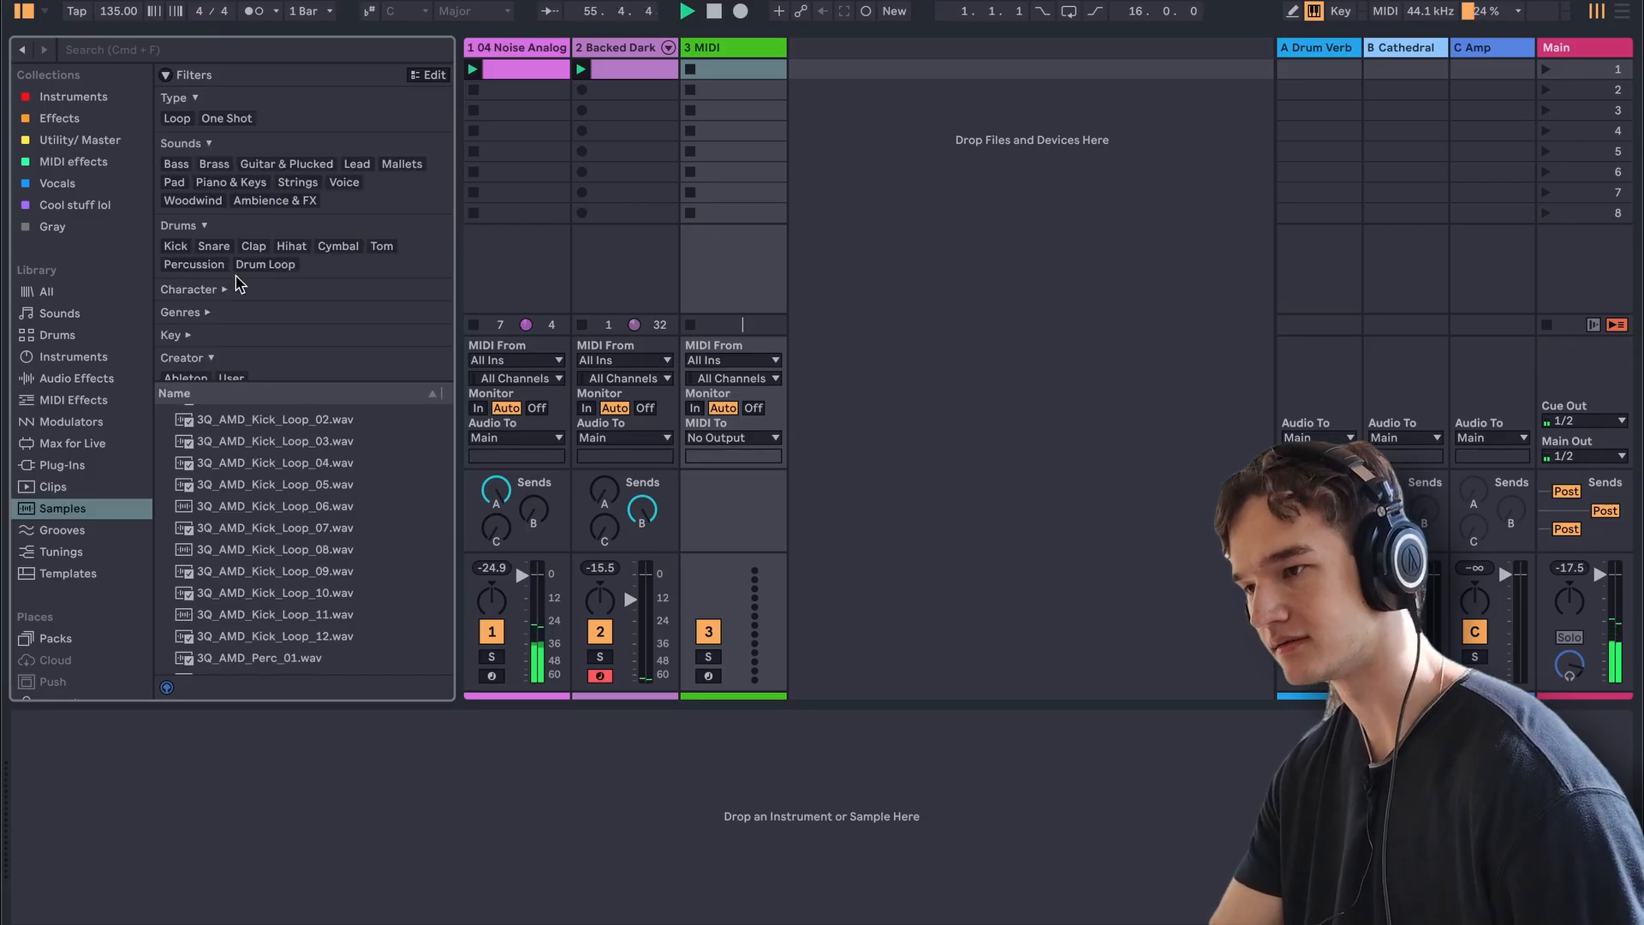
key("Down")
key("Down")
key("Down")
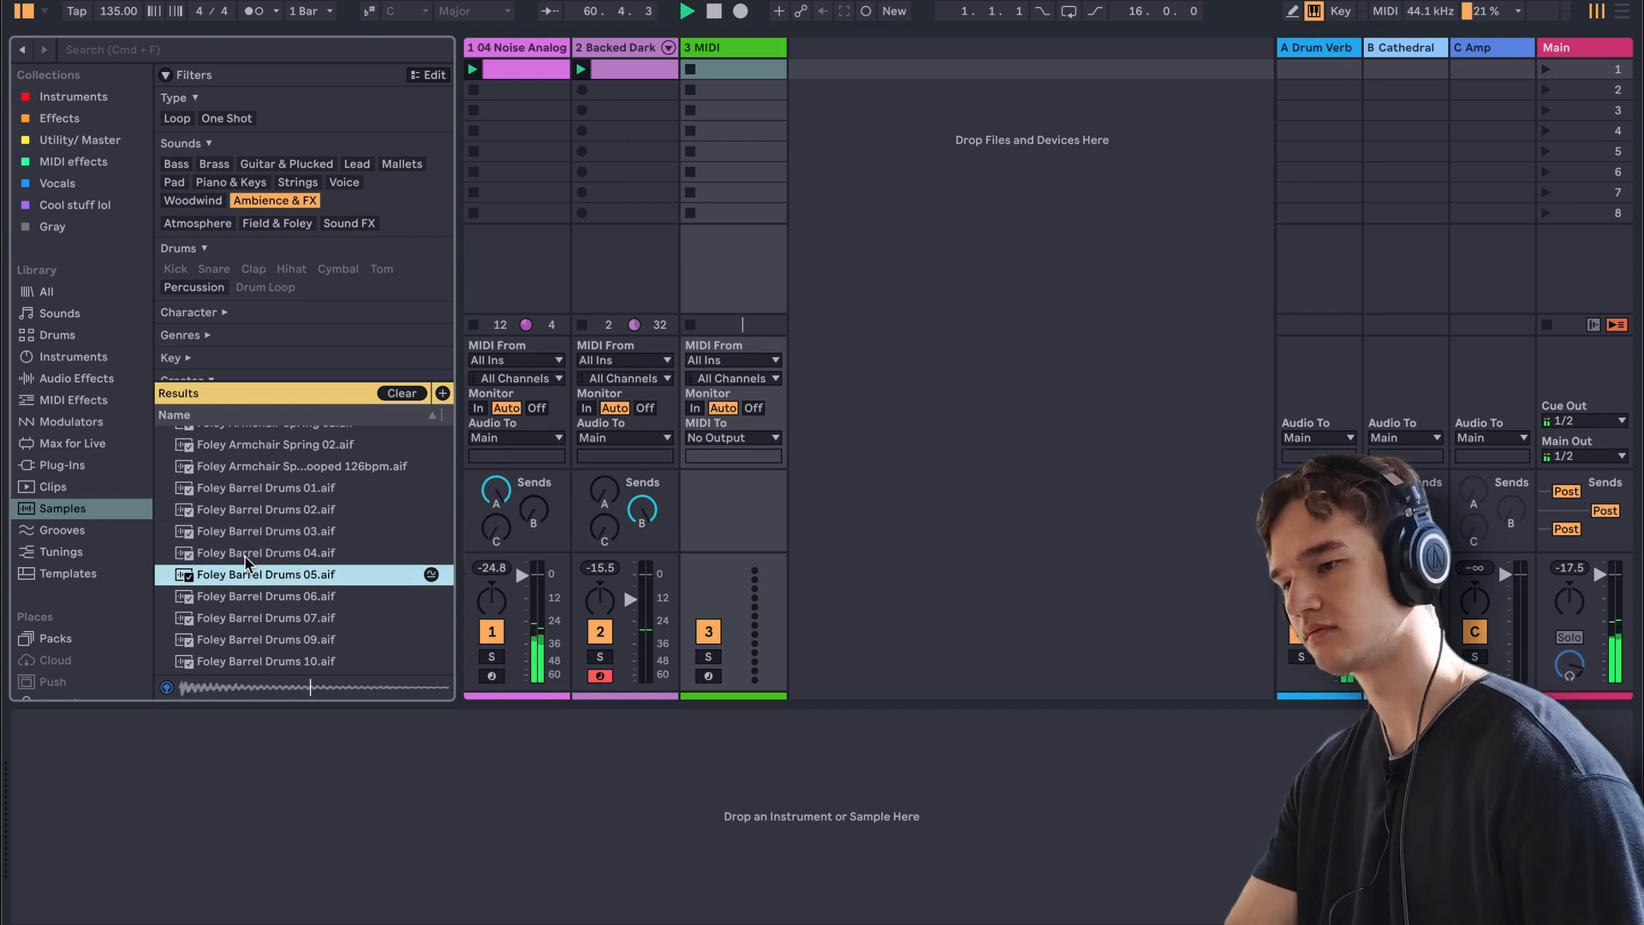
key("Down")
key("Down")
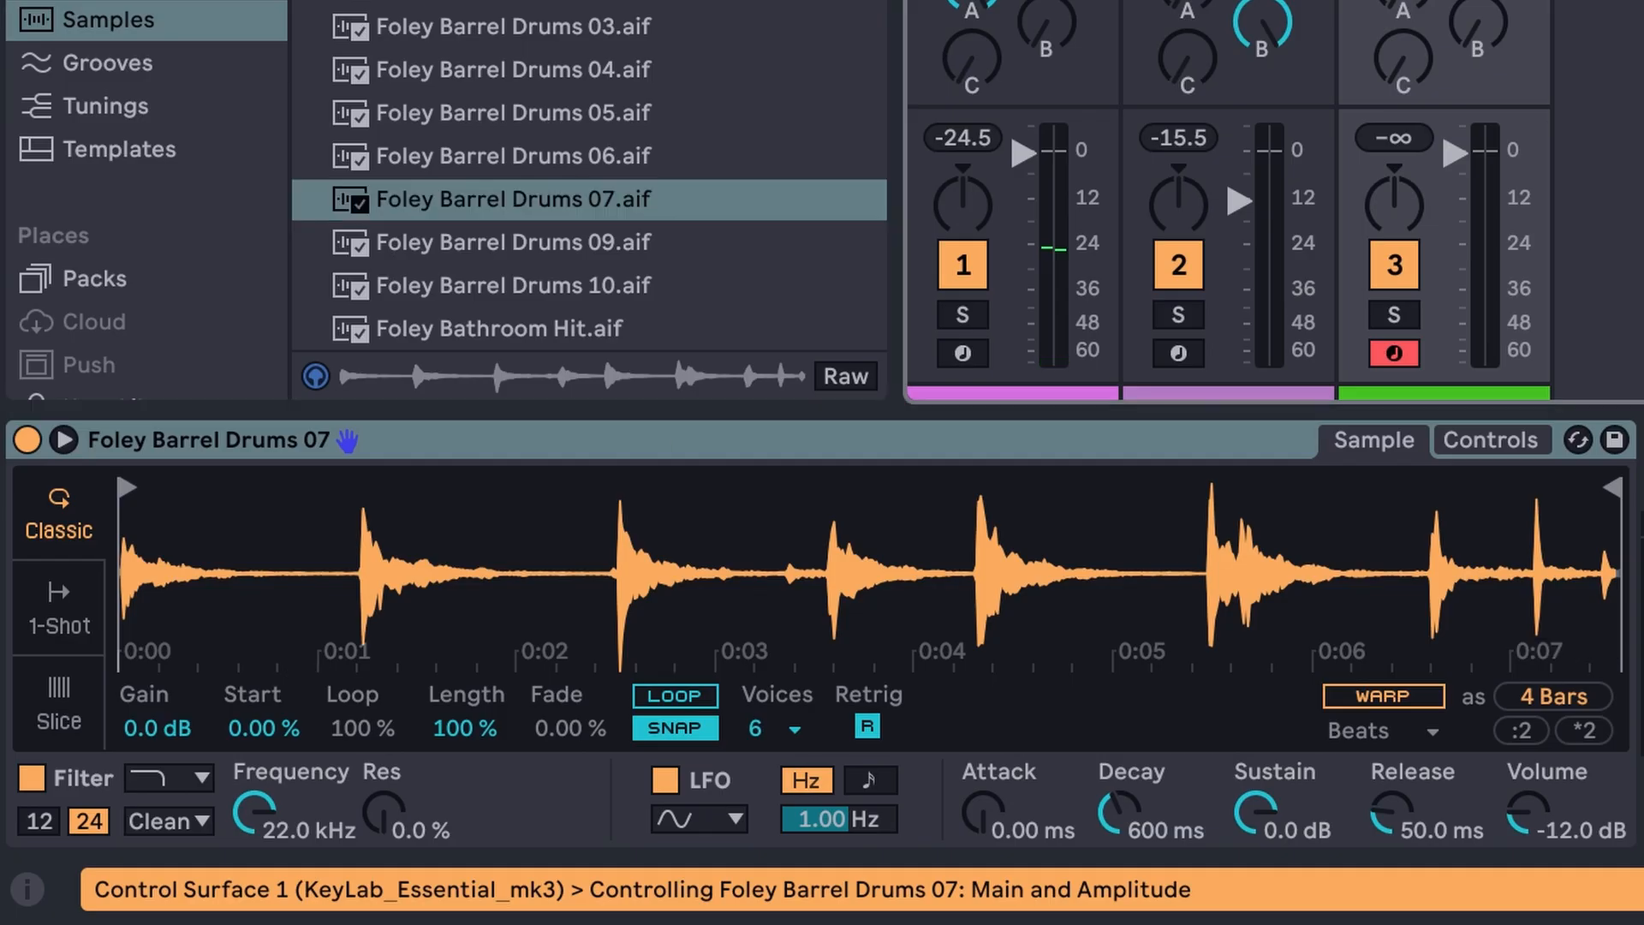
left_click(60, 721)
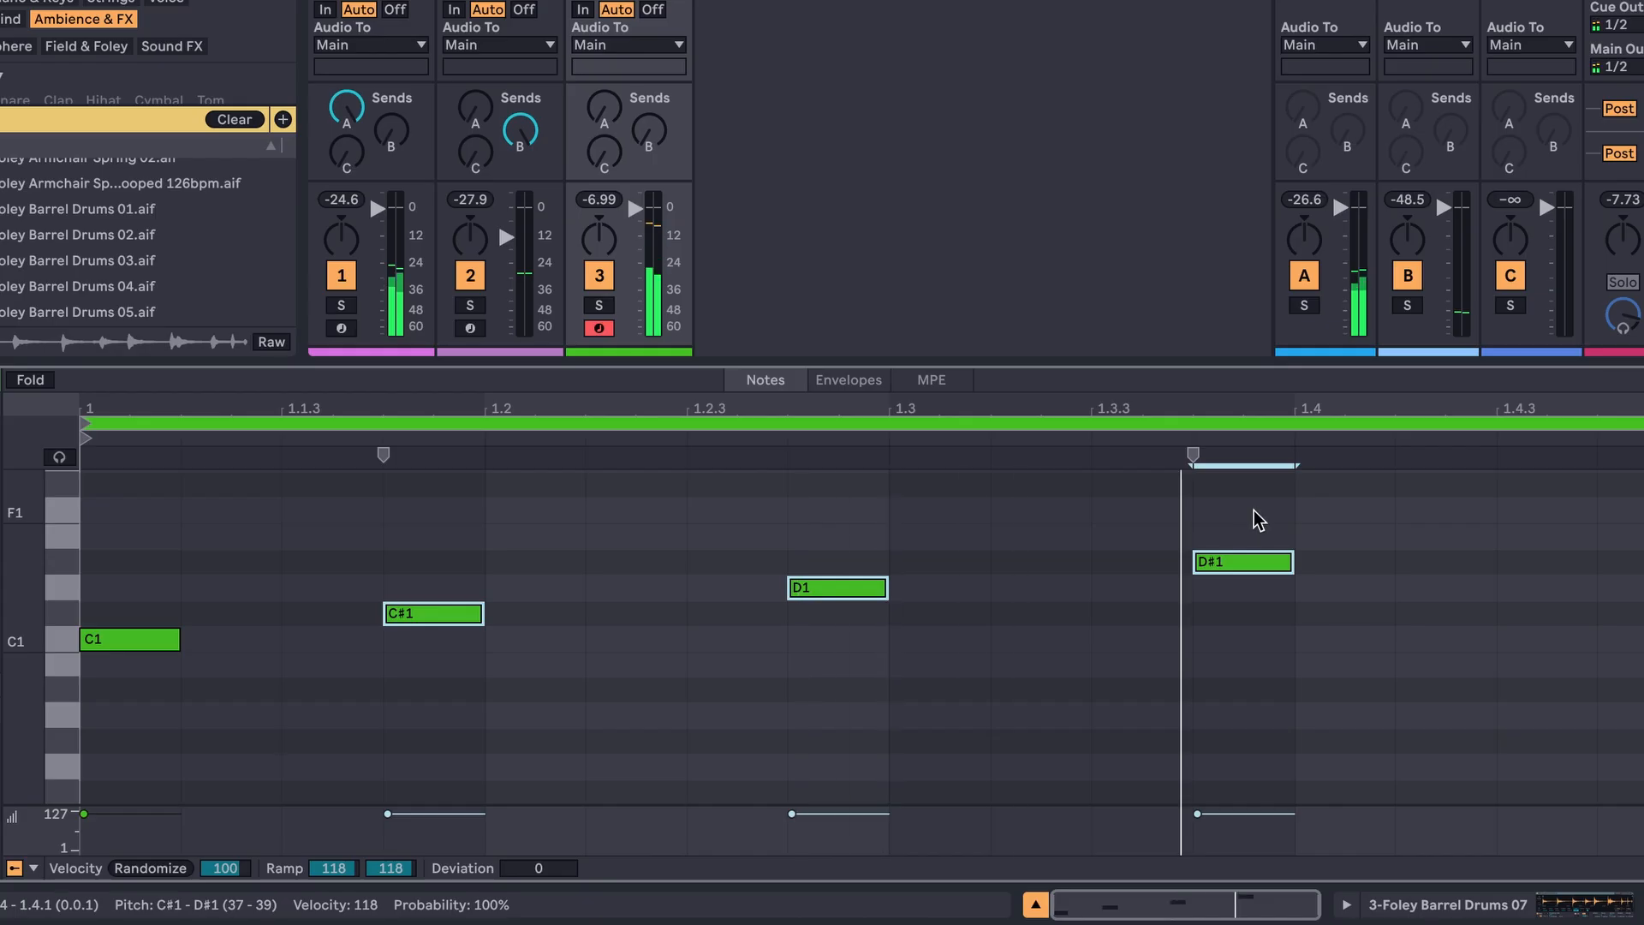
- Move the D1 note to 1.2.3 and the D#1 note to 1.3.3 in the Foley Barrel Drums clip, and add a higher note in beat 4
left_click_drag(1256, 510, 583, 748)
key("Left")
left_click(1182, 568)
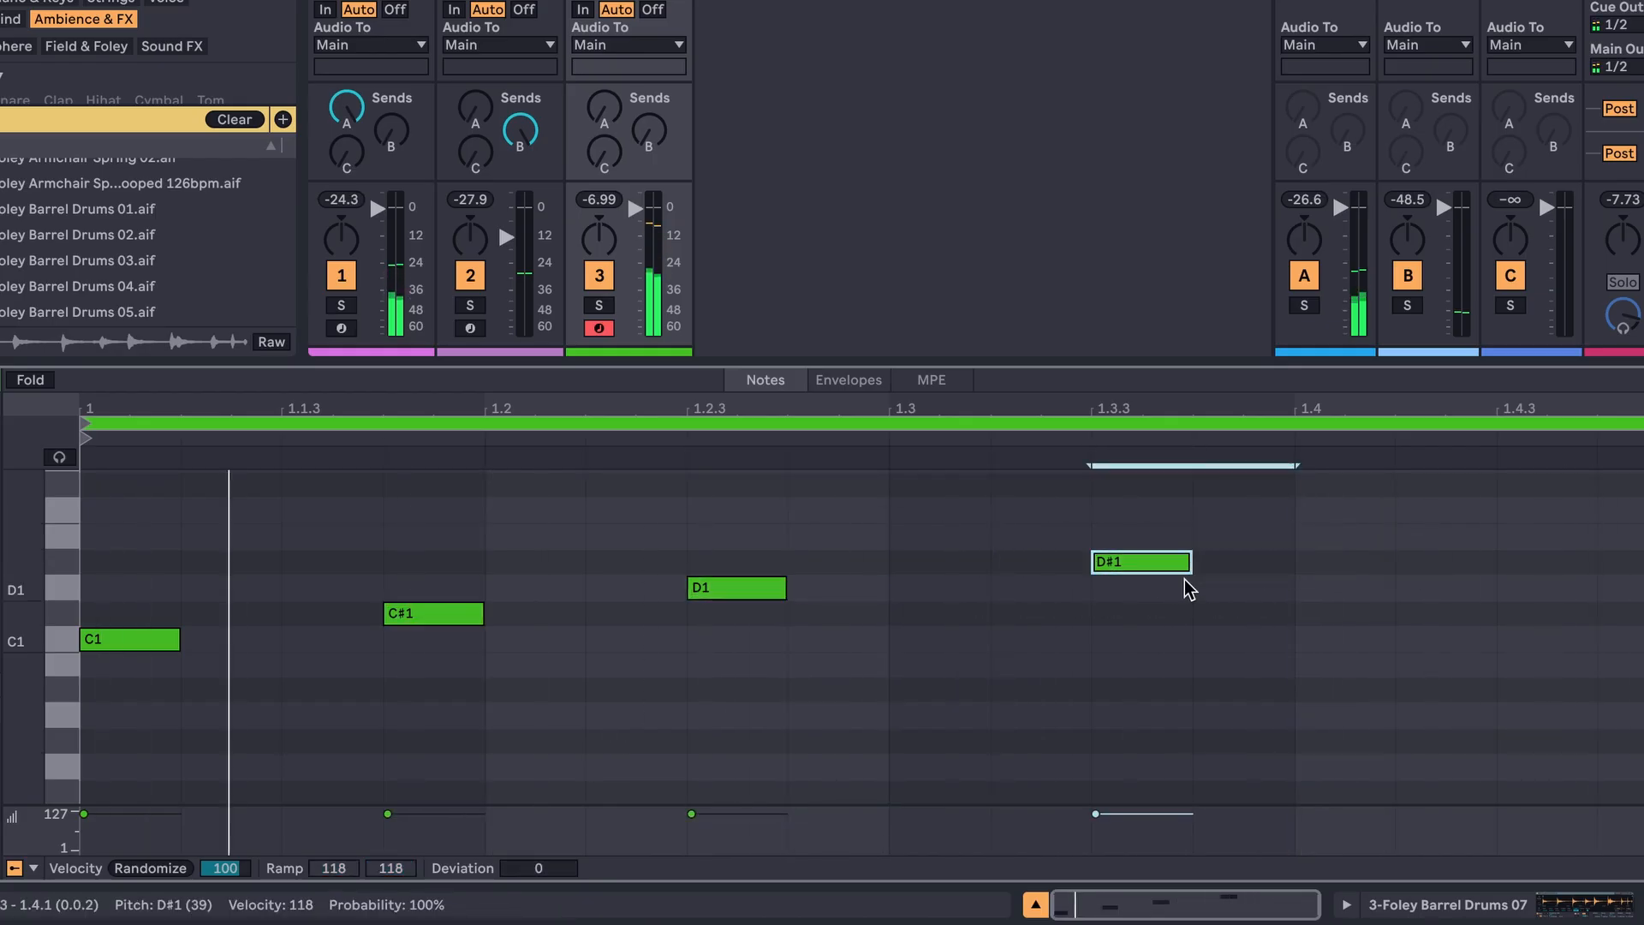
scroll(1185, 581, "up", 1)
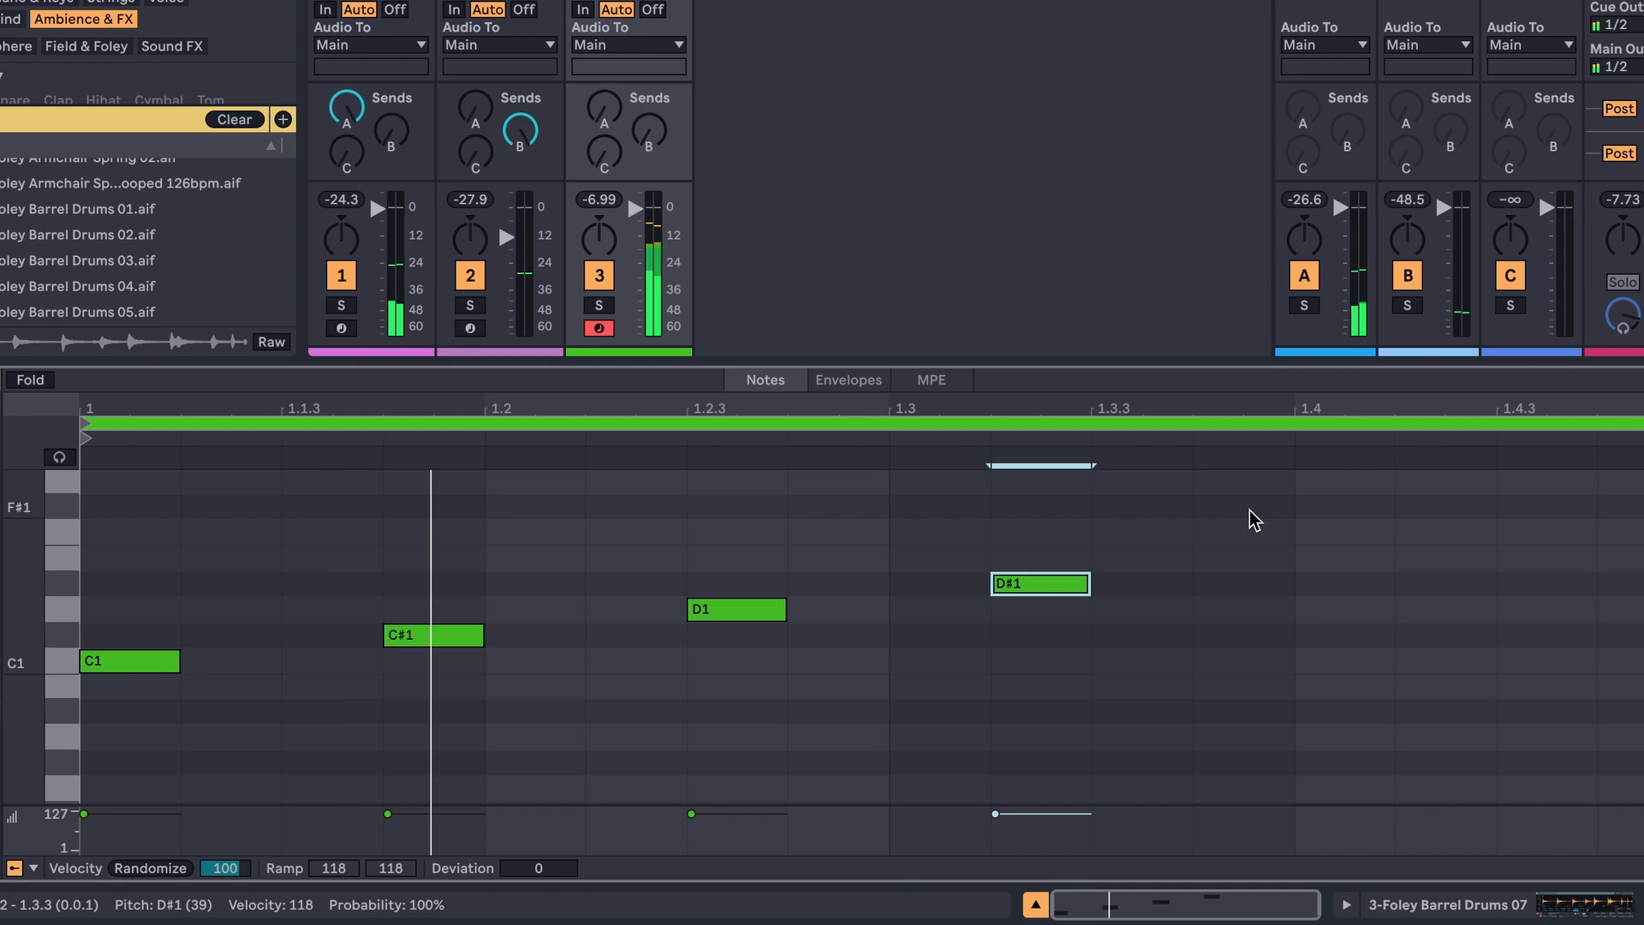
key("Right")
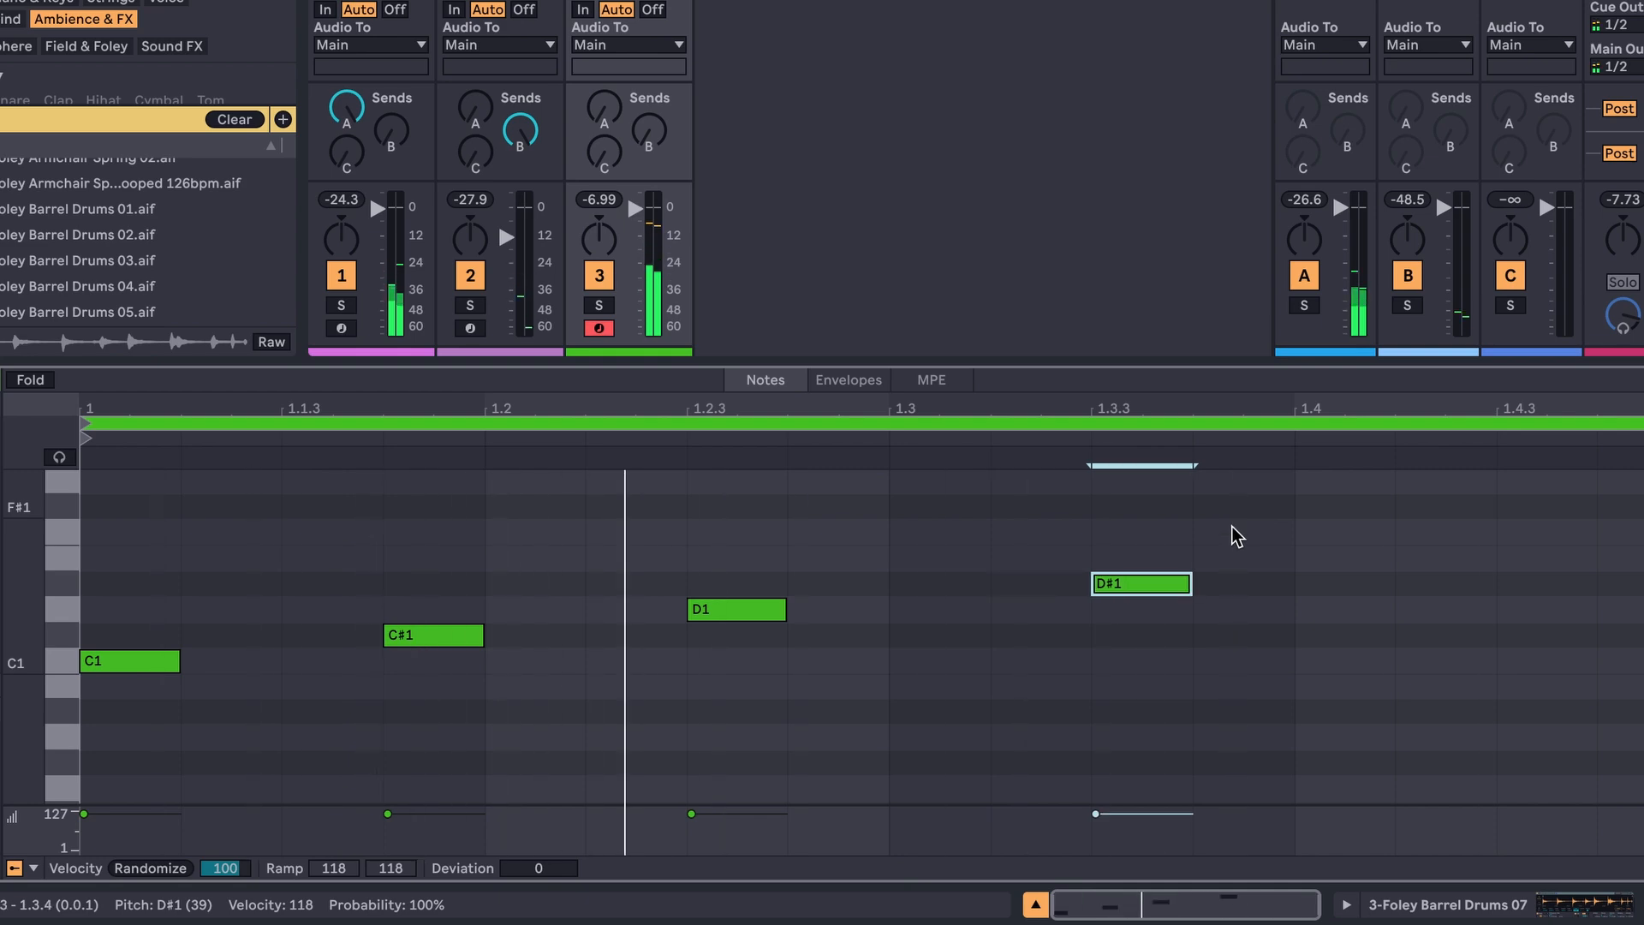
double_click(1461, 560)
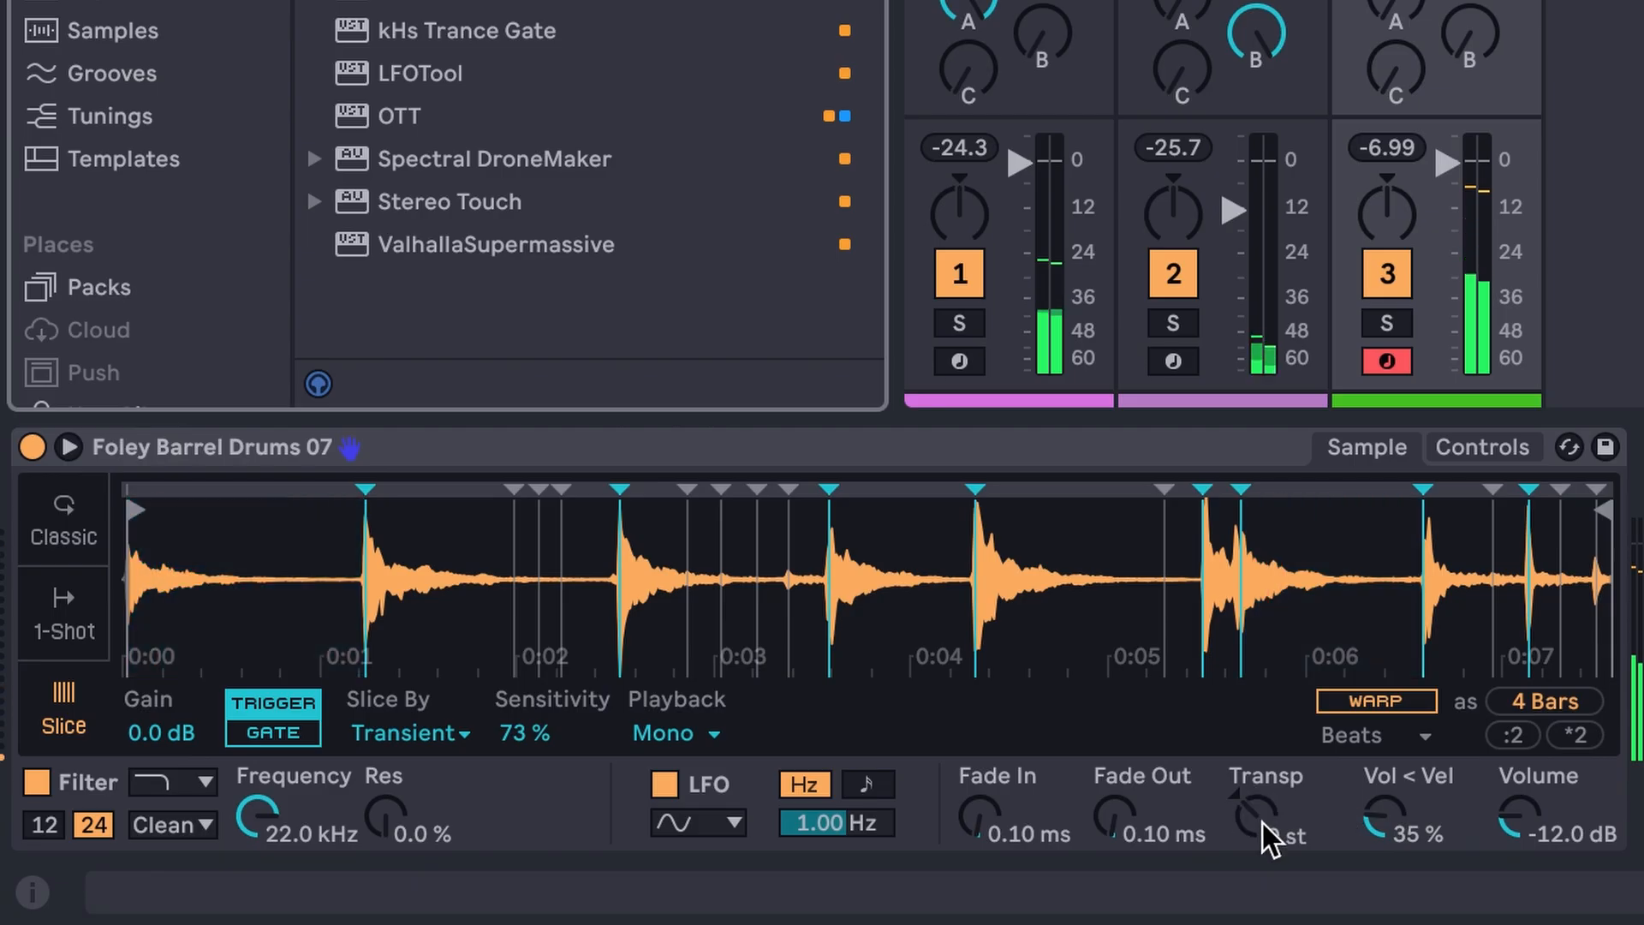
- Transpose the Foley Barrel Drums 07 sample to -5 st
left_click(1265, 825)
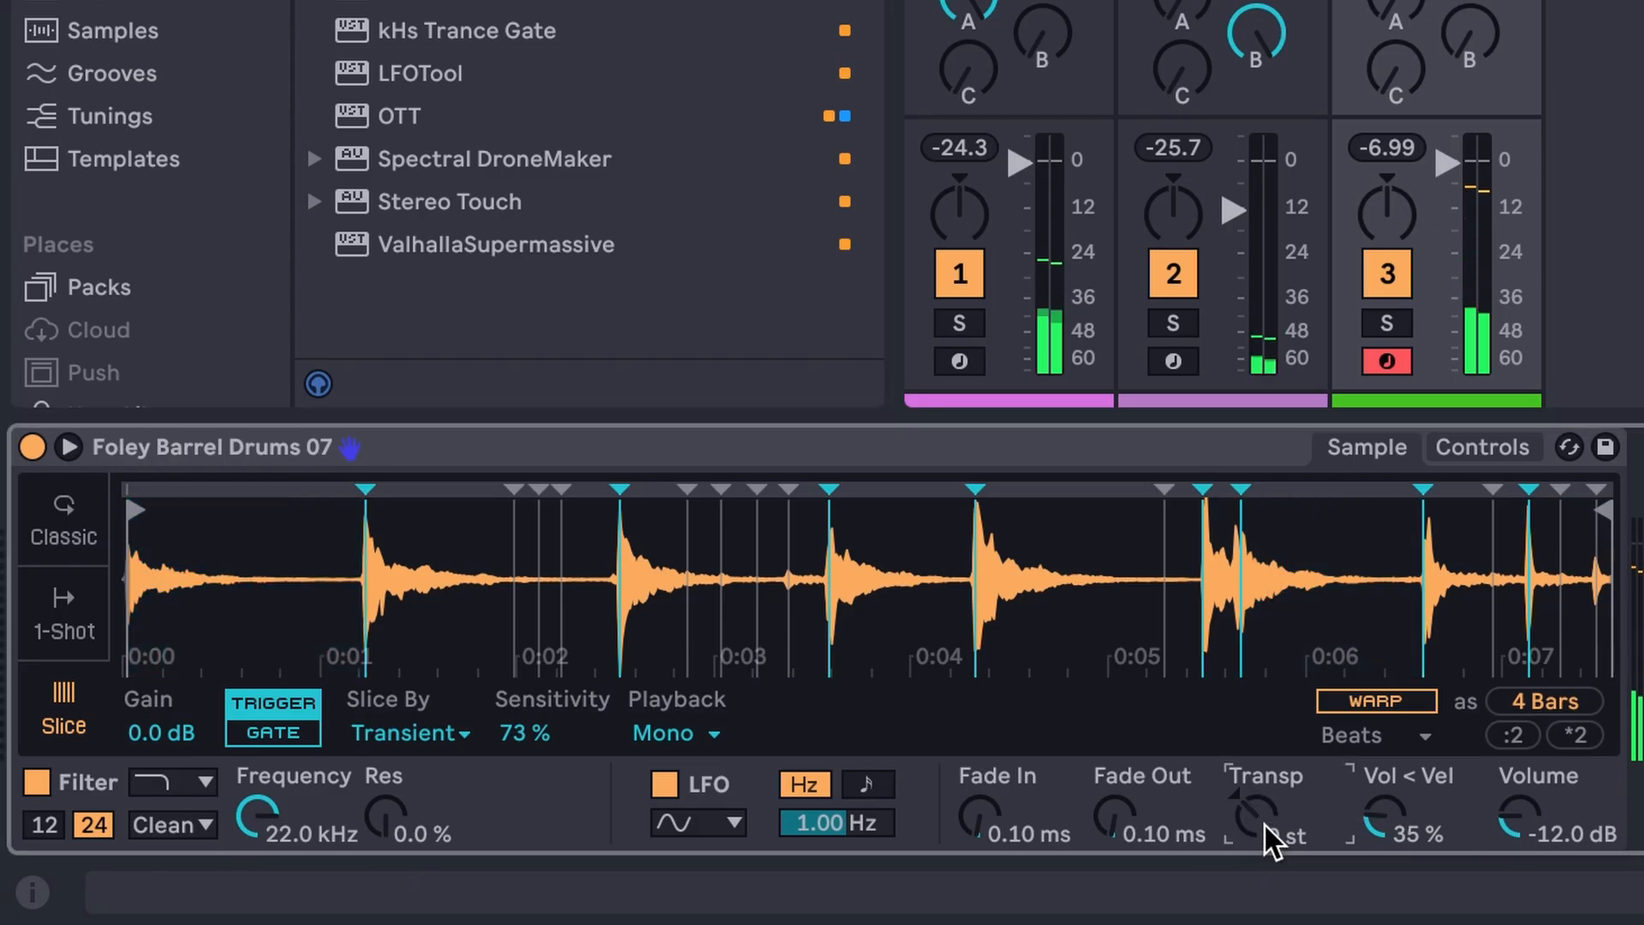
key("shift+Down")
key("Up")
key("Up")
key("Up")
key("Up")
key("Up")
key("Up")
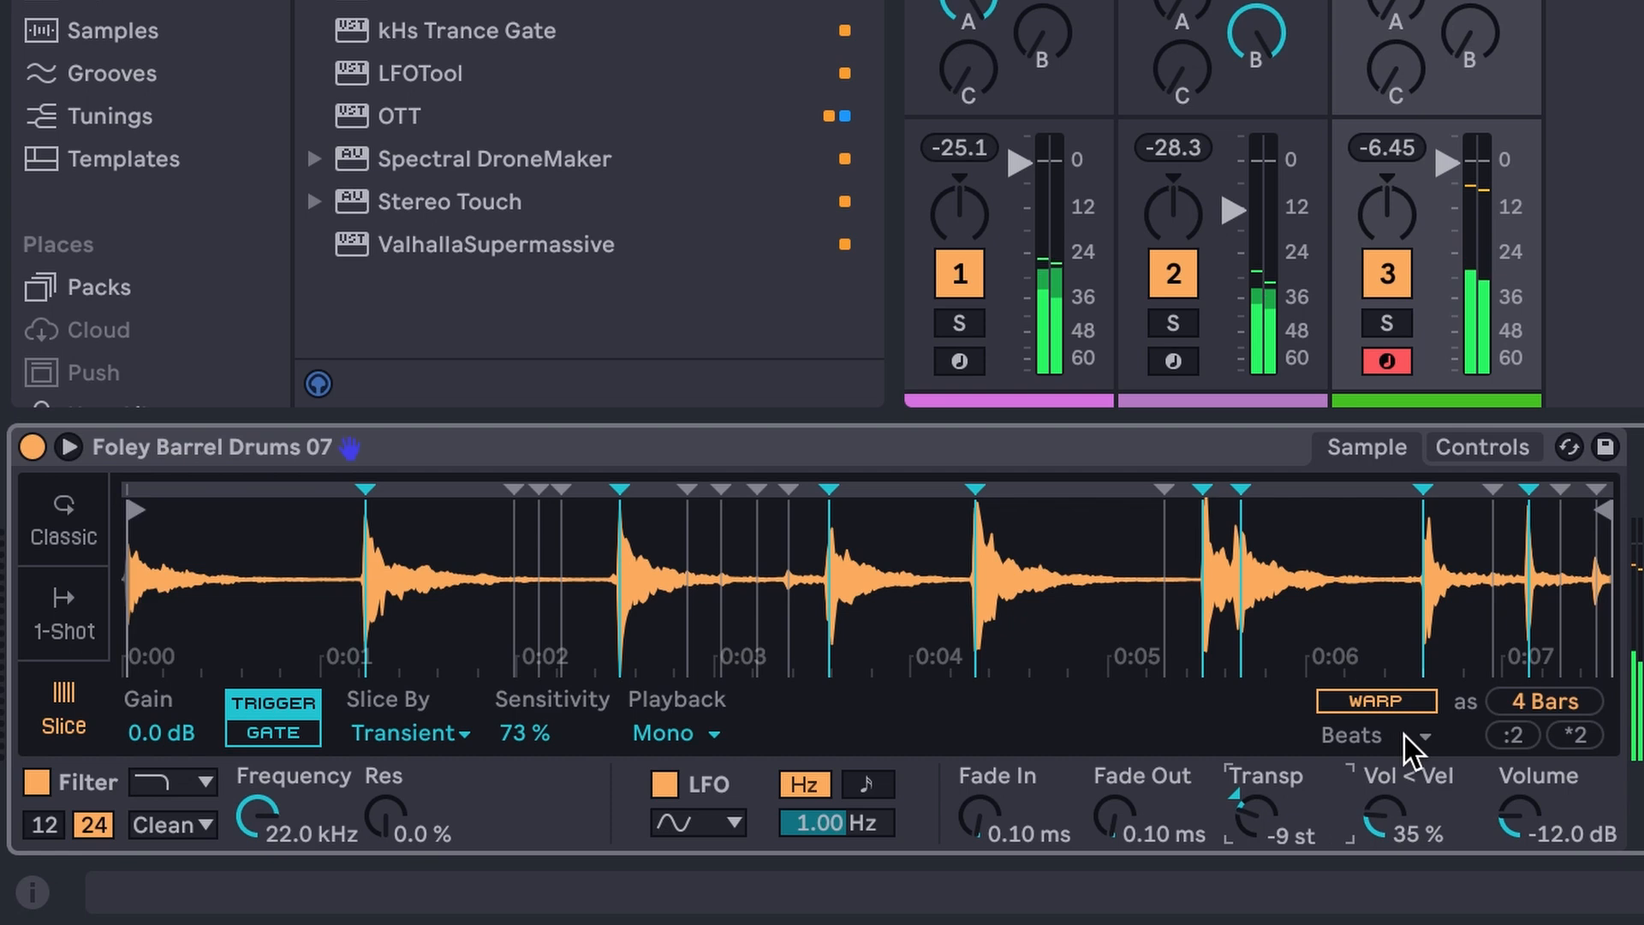
key("Up")
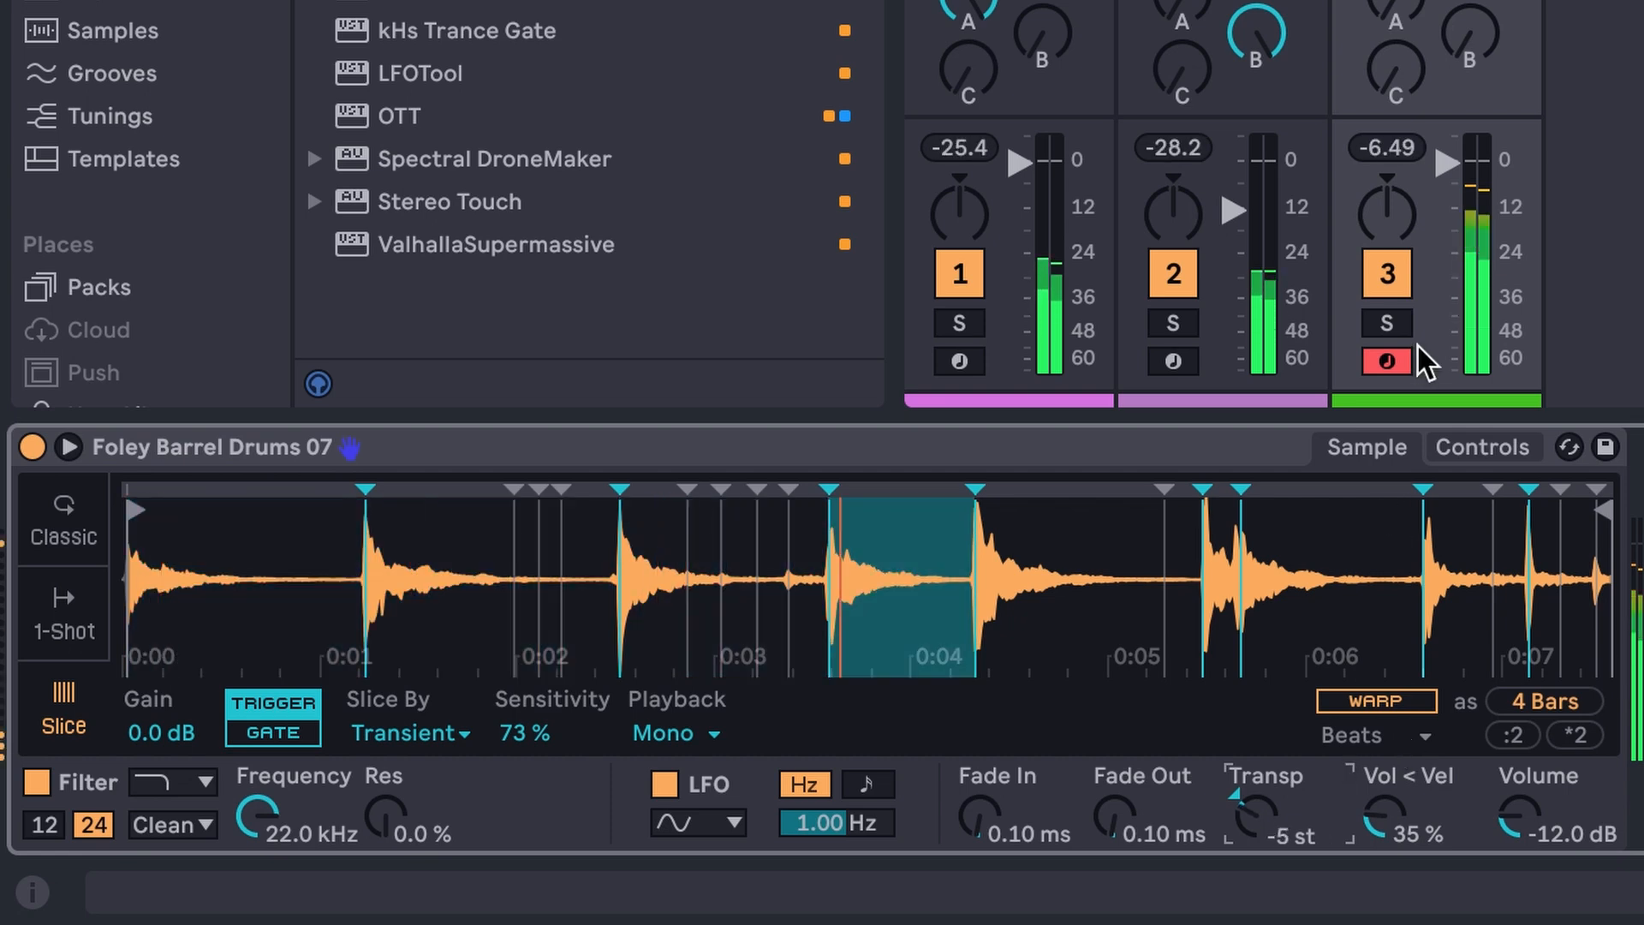
- Enable warping for the Foley Barrel Drums 07 sample and set its warp mode to Complex
left_click(1384, 704)
left_click(1373, 738)
left_click(1374, 697)
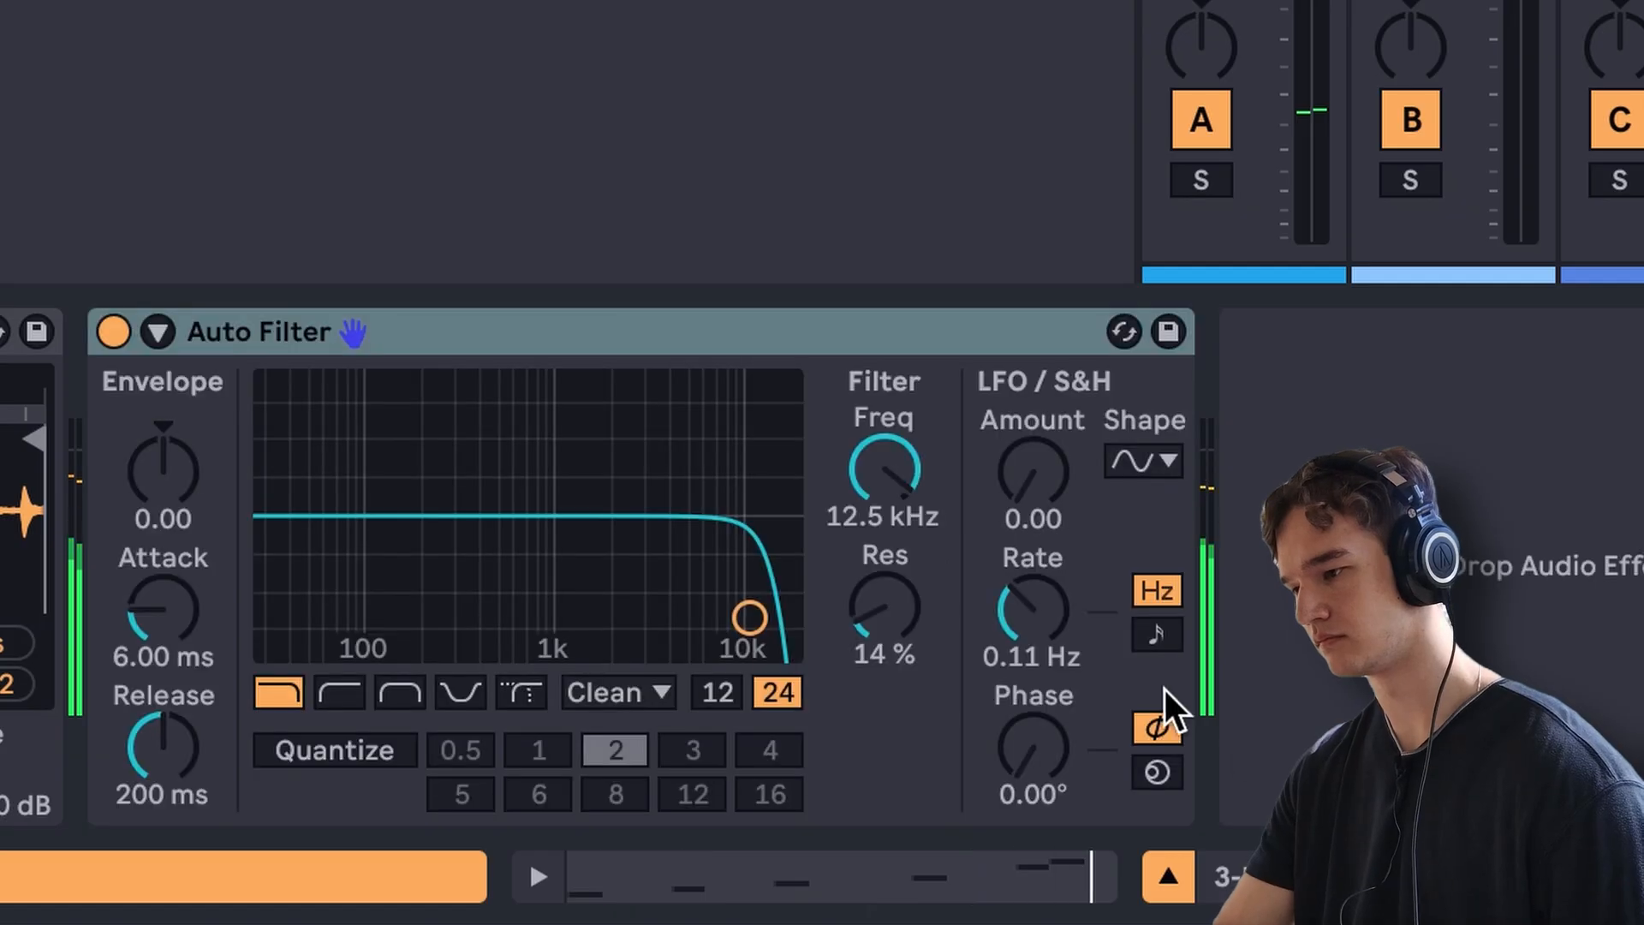
- Shape the Foley Barrel Drums track's Auto Filter into a band-pass at about 635 Hz with 25 % resonance
left_click_drag(753, 616, 441, 616)
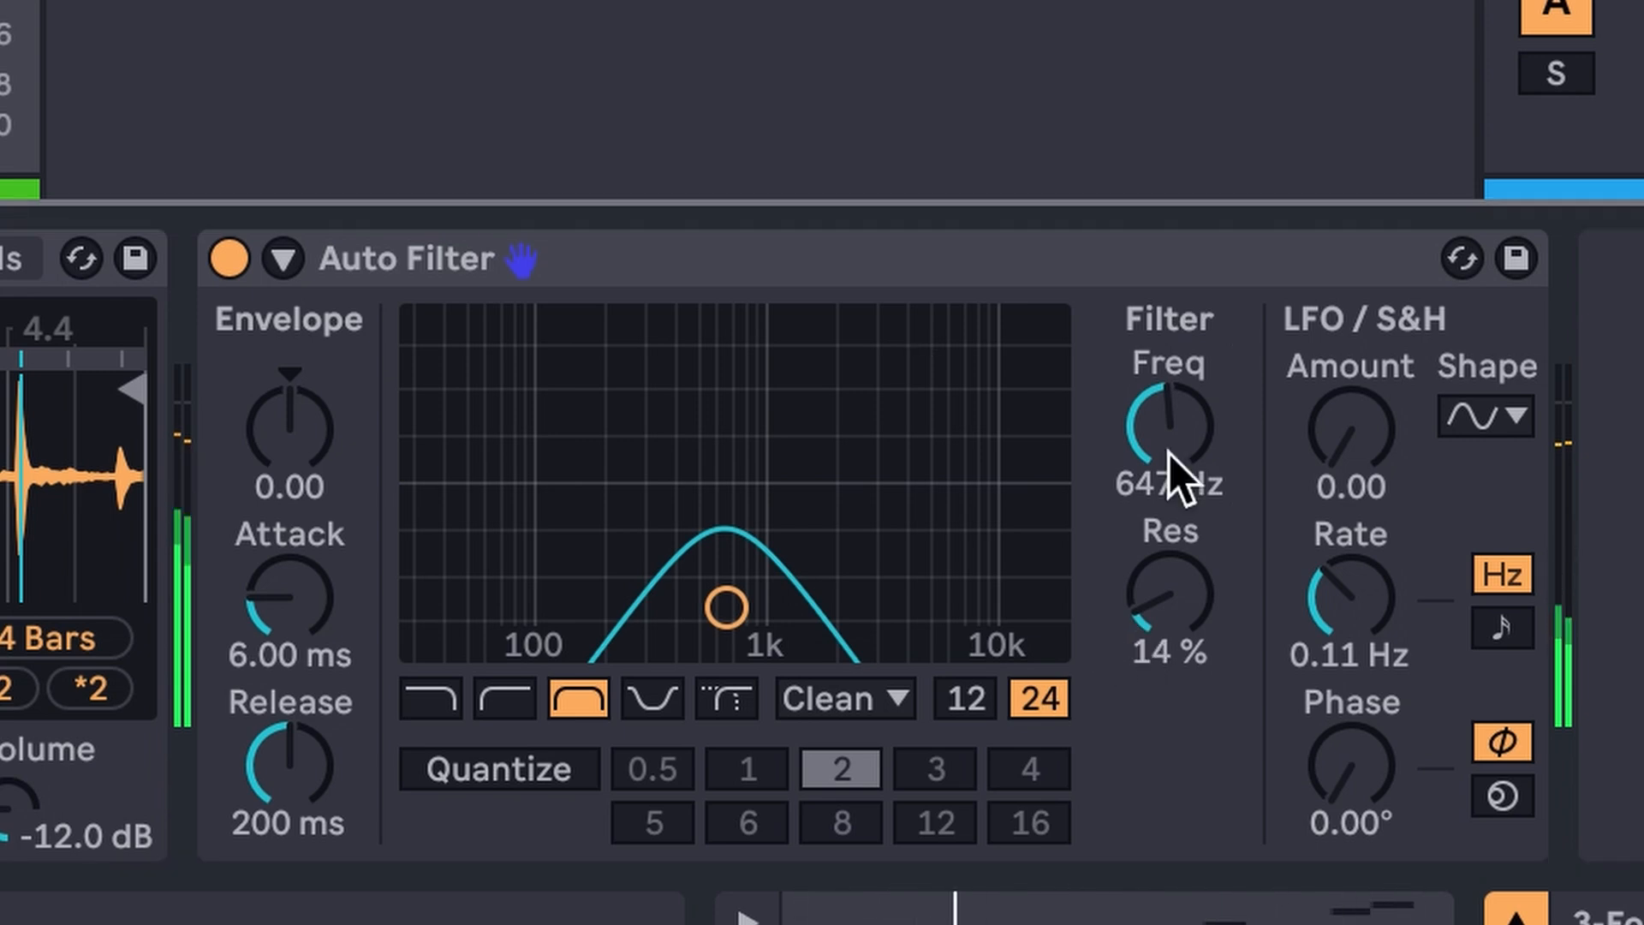
left_click(985, 705)
mouse_move(1180, 501)
left_mouse_down()
mouse_move(1180, 475)
mouse_move(1180, 500)
left_mouse_up()
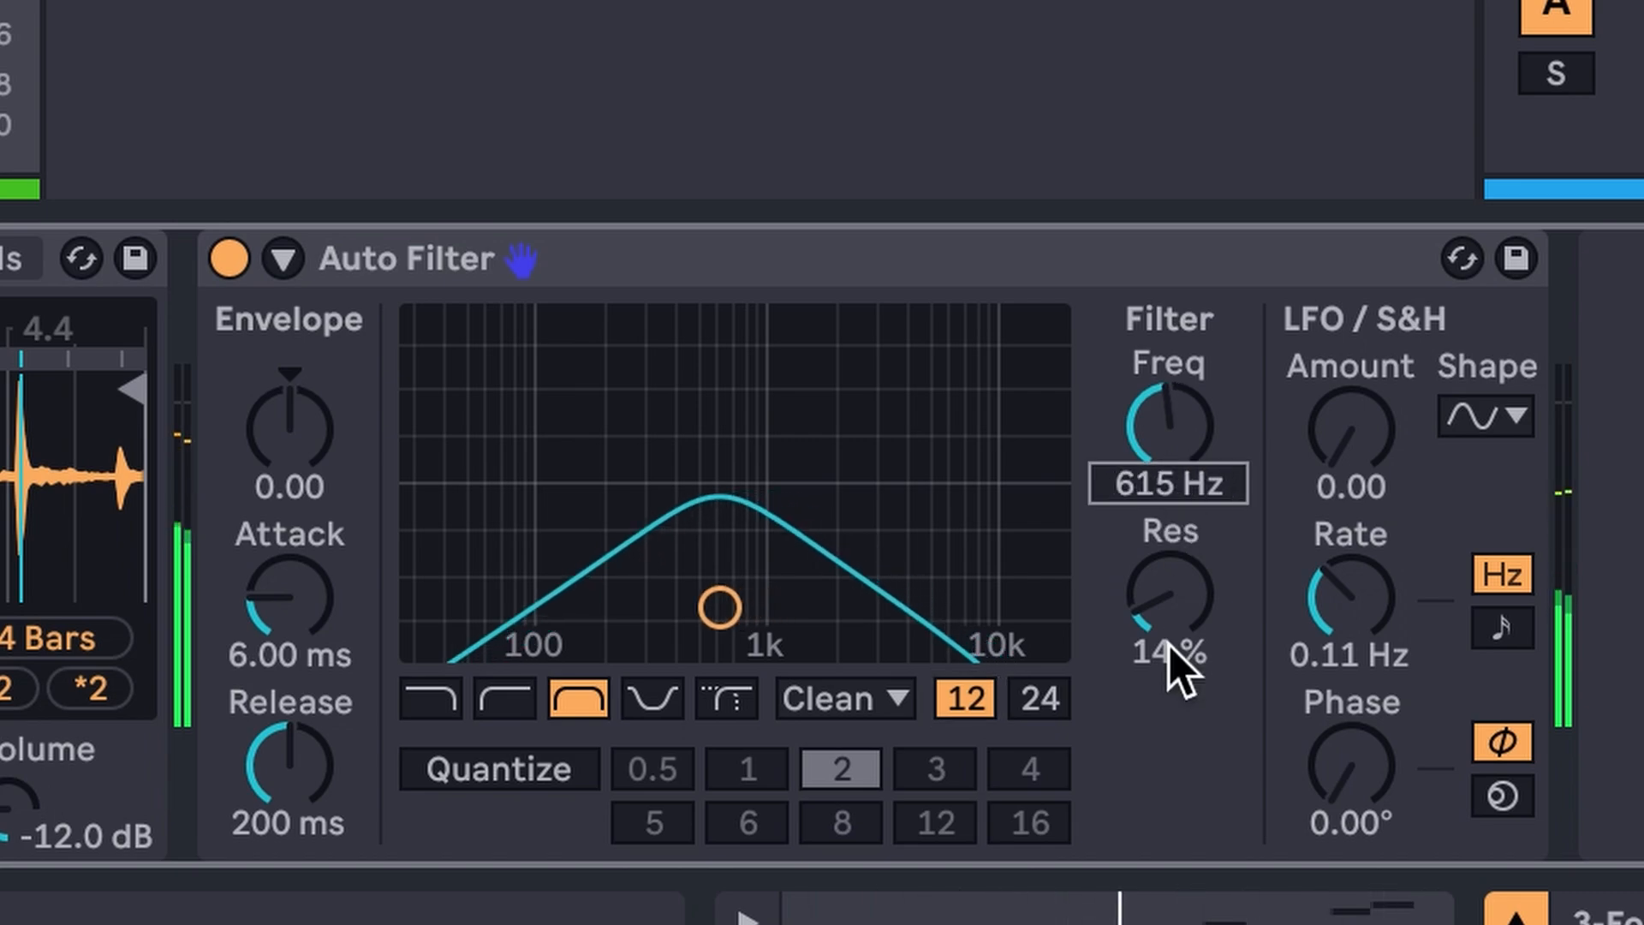
left_click_drag(1170, 649, 1169, 625)
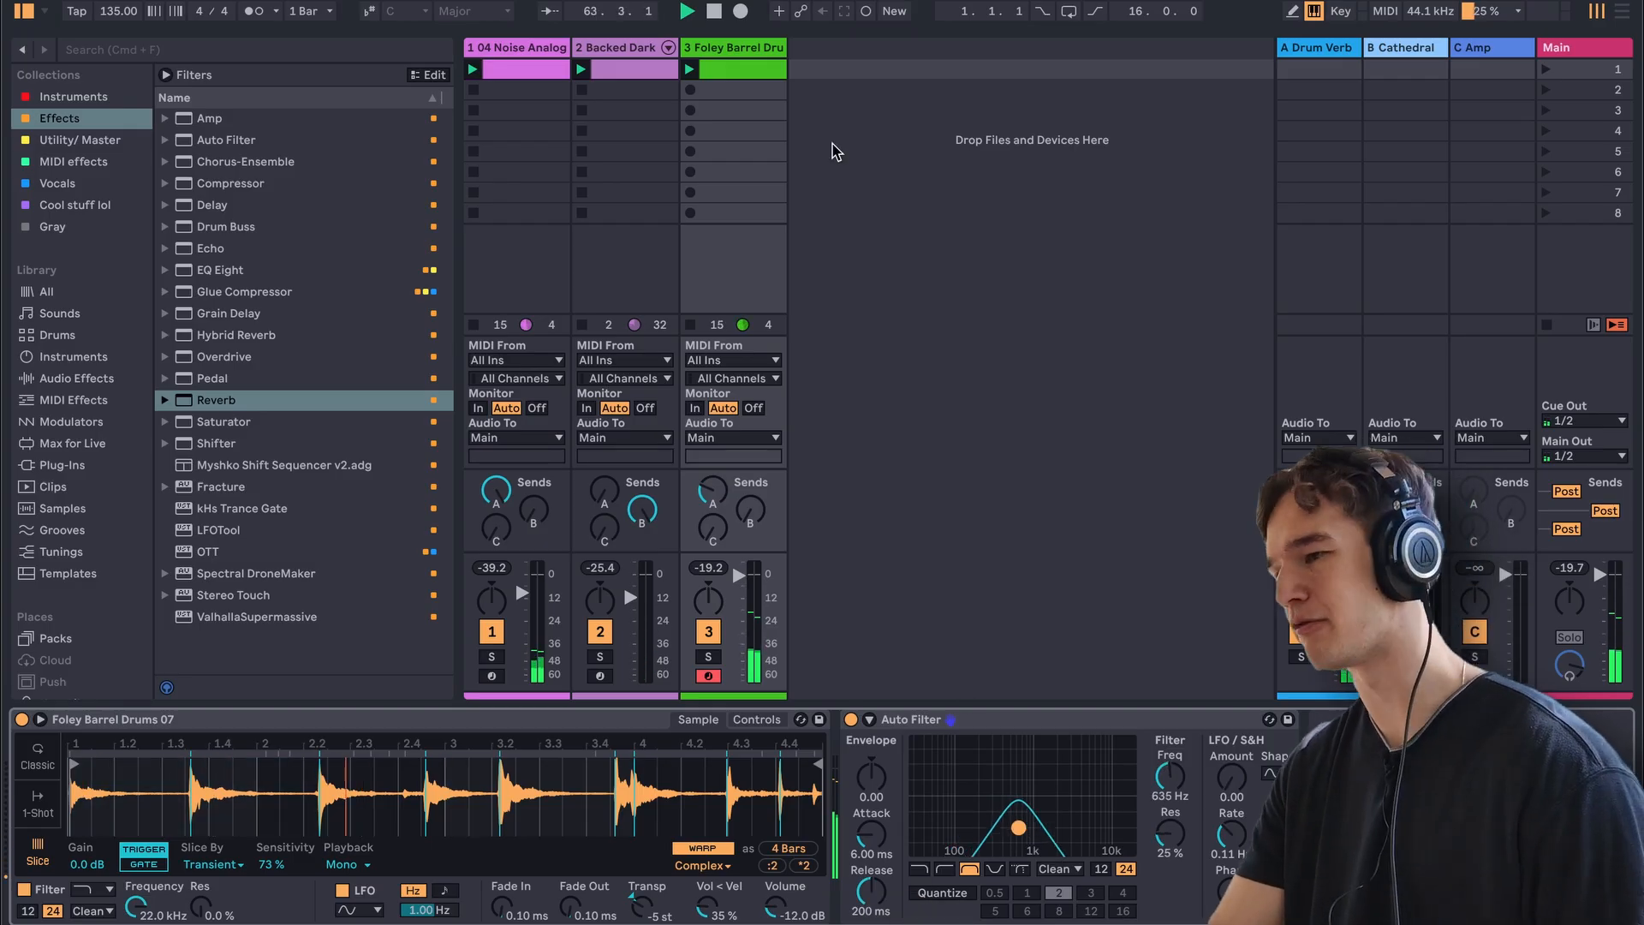
- Insert a fourth MIDI track and load Circle Of Truth Kit.adg from the Mood Reel pack's Drum Racks onto it
right_click(713, 48)
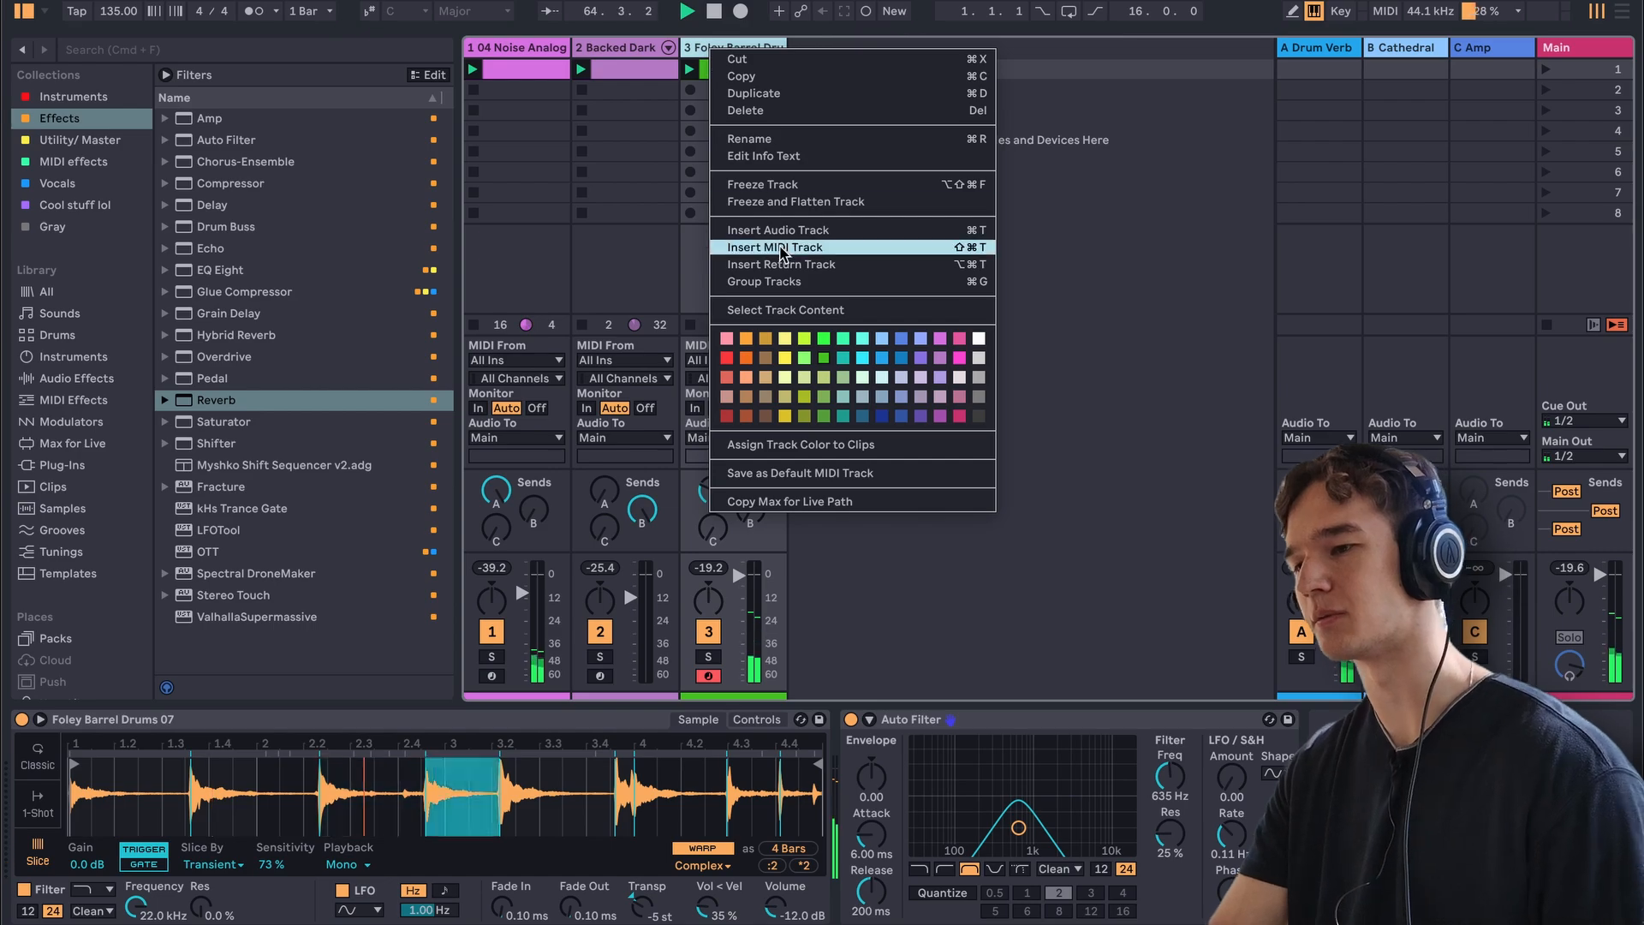
left_click(780, 248)
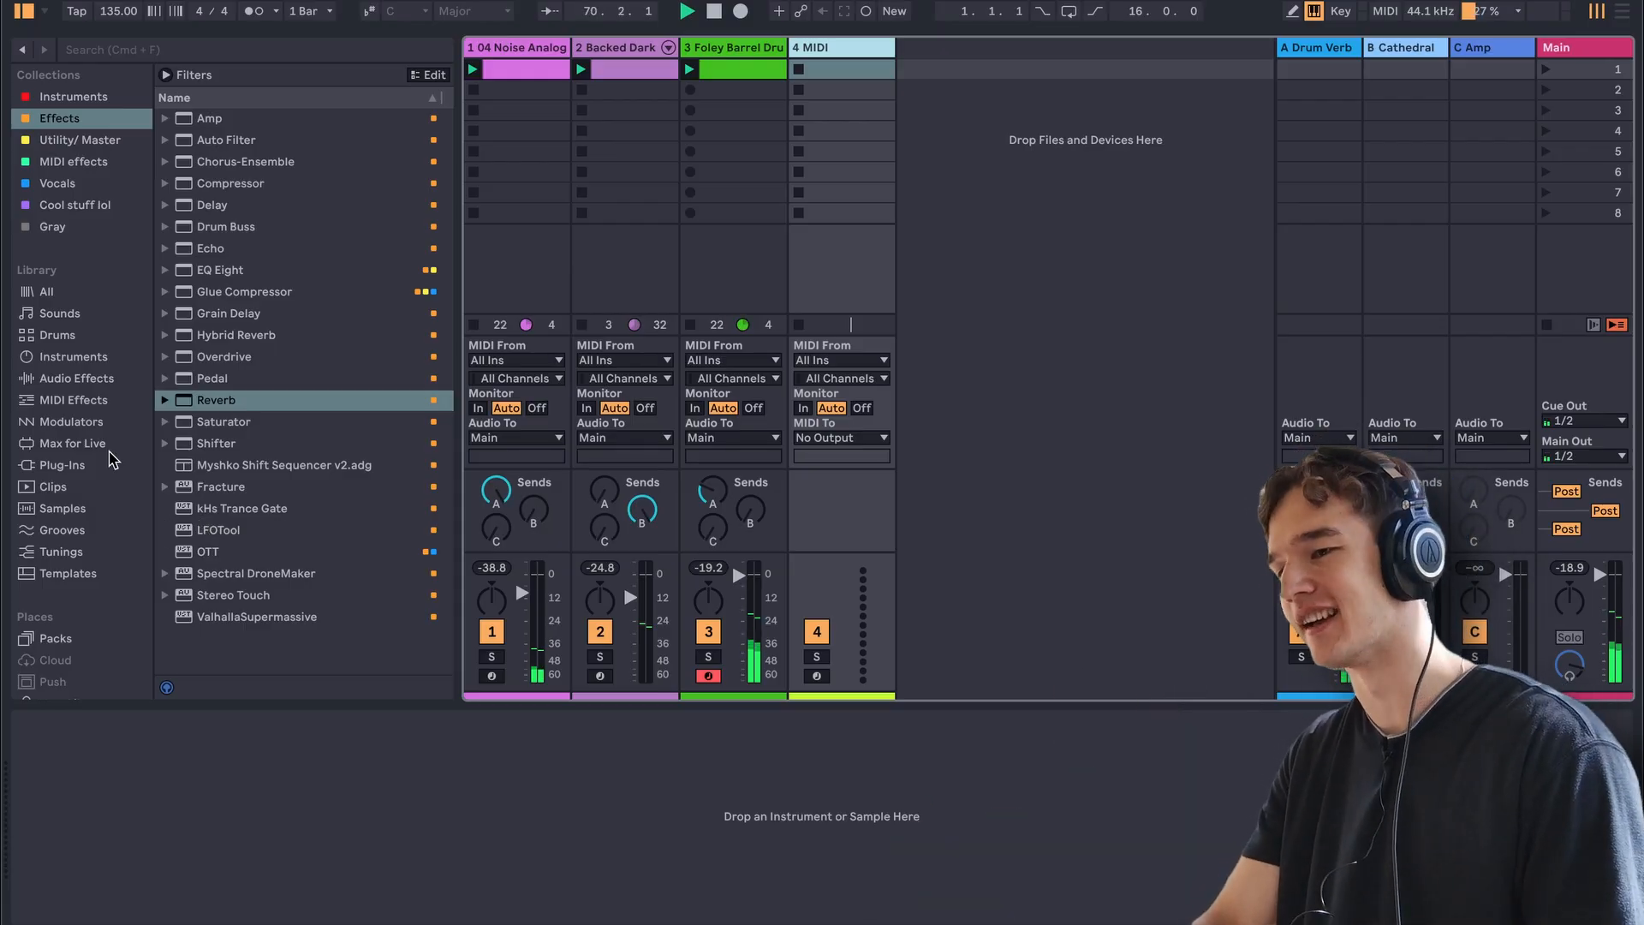
scroll(30, 492, "down", 5)
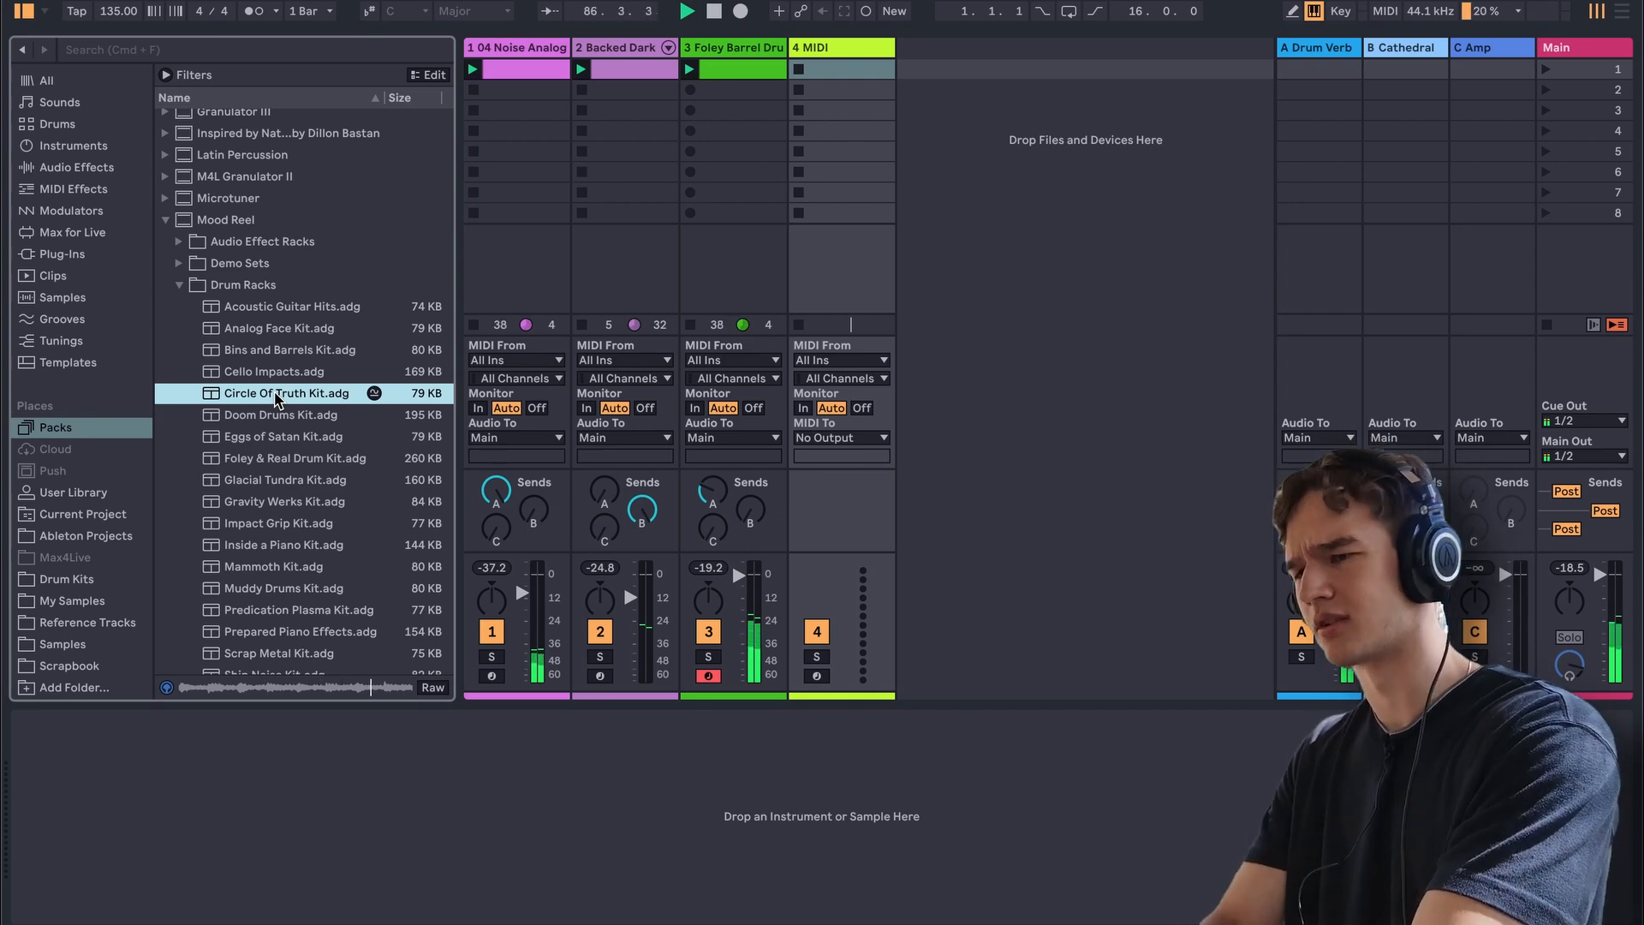
double_click(275, 396)
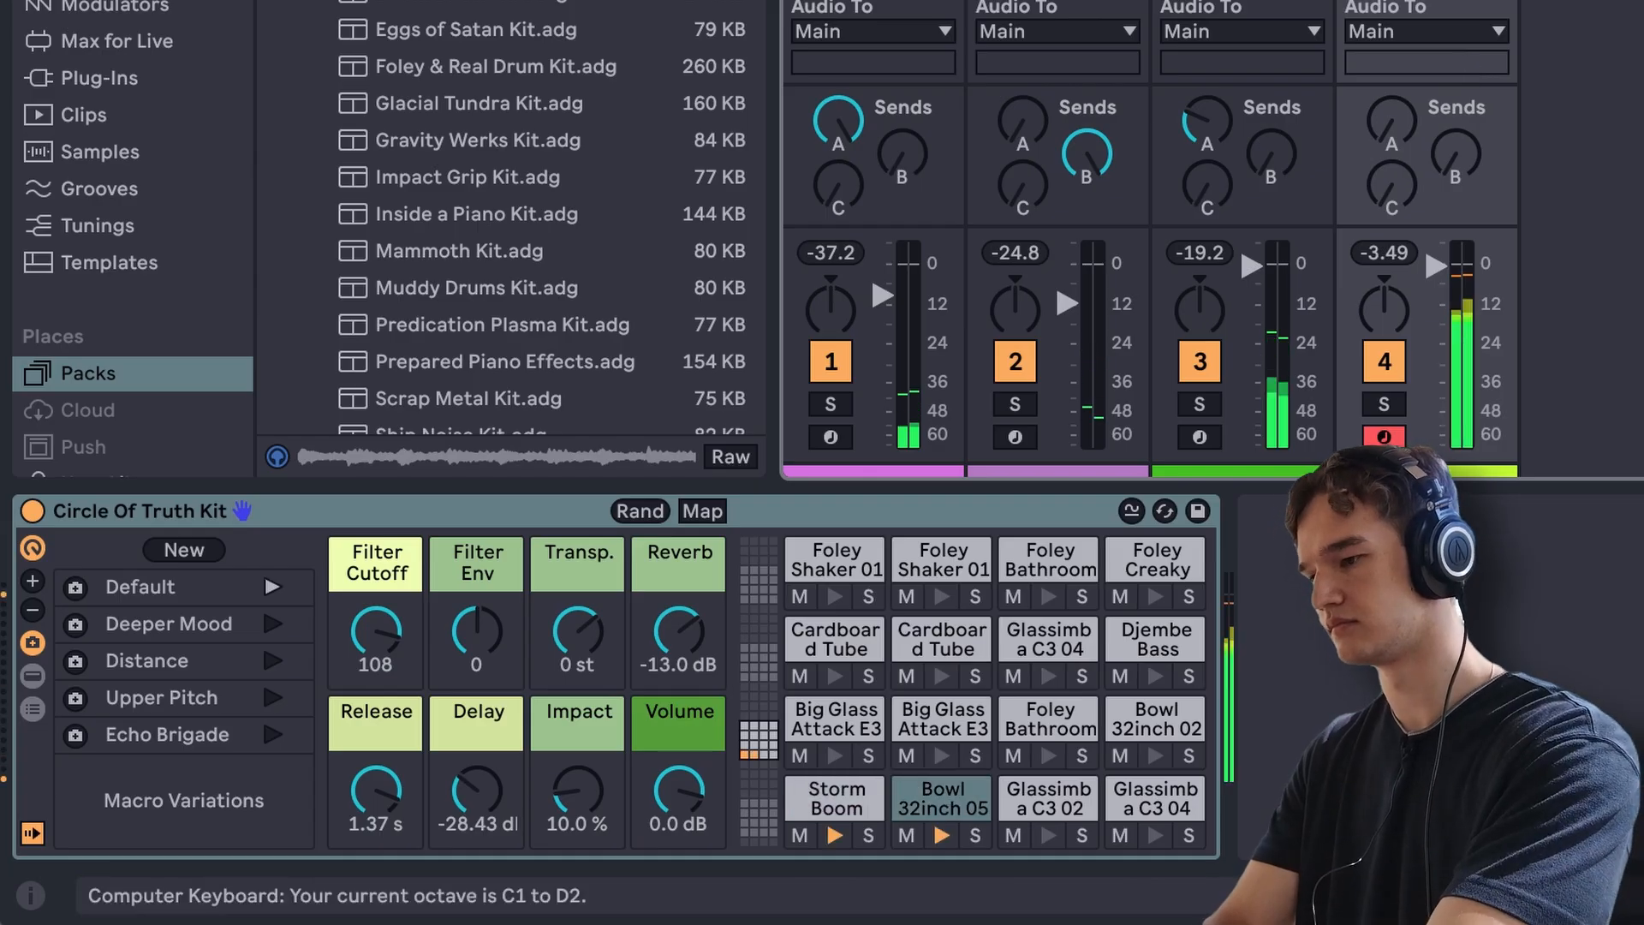
- Play several low pads of the Circle Of Truth Kit to audition its sounds
key("w")
key("s")
key("e")
key("a")
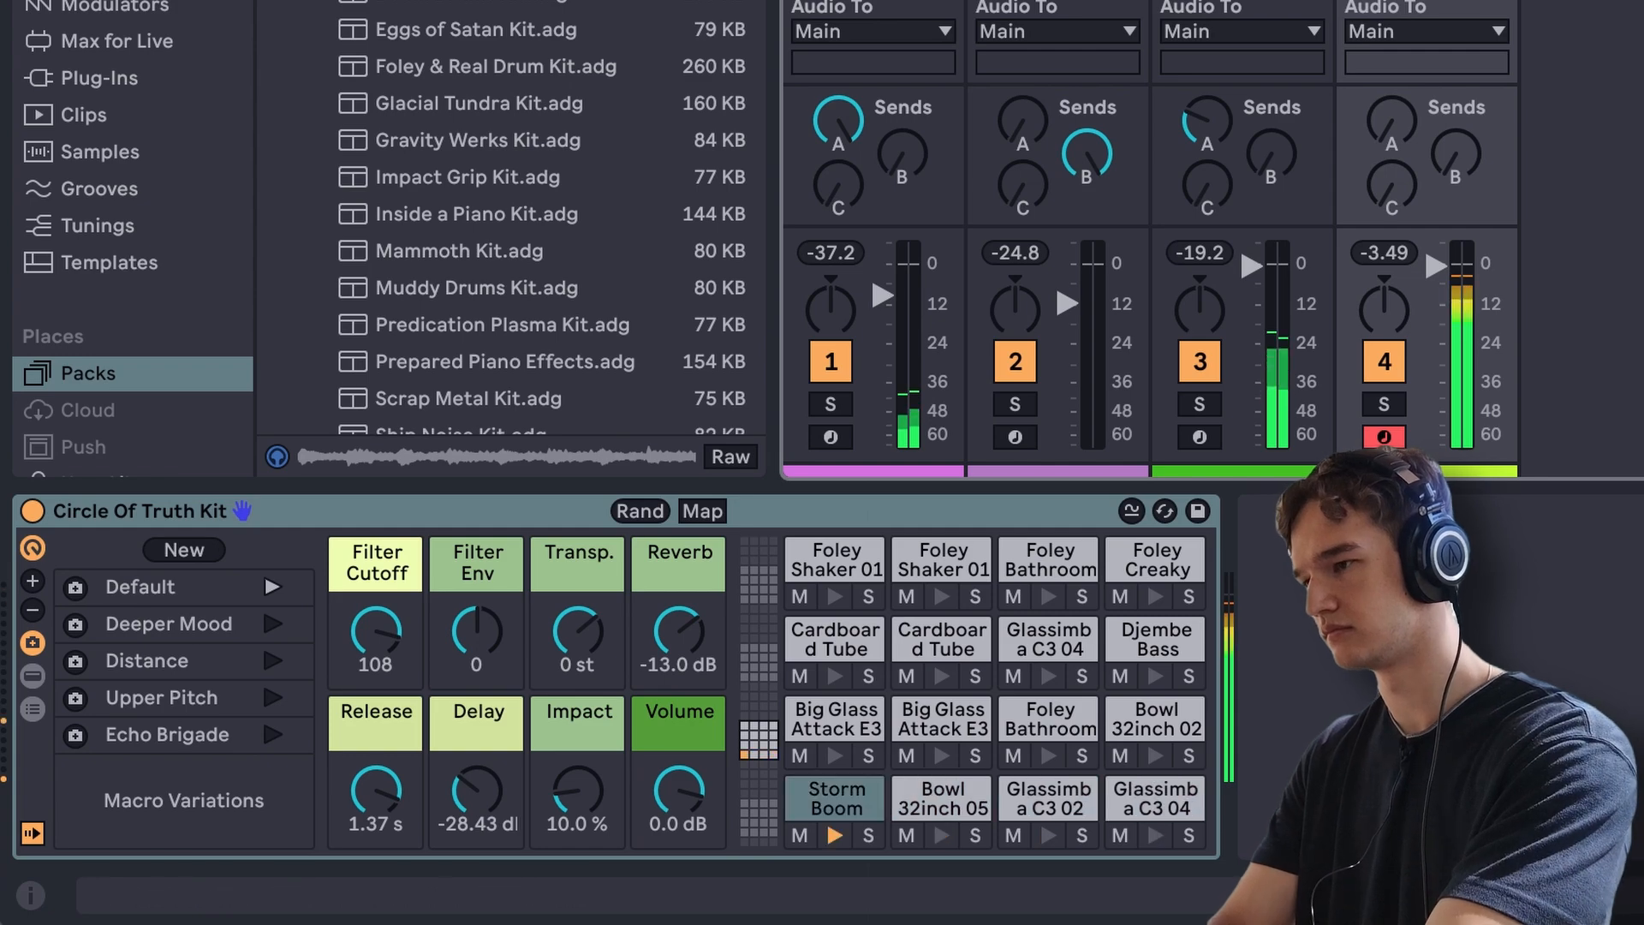
- Program the kit's one-bar clip with Storm Boom on 1.1.1, a Foley Bathroom Hit on 1.2.3 and one further foley hit
key("shift+Tab")
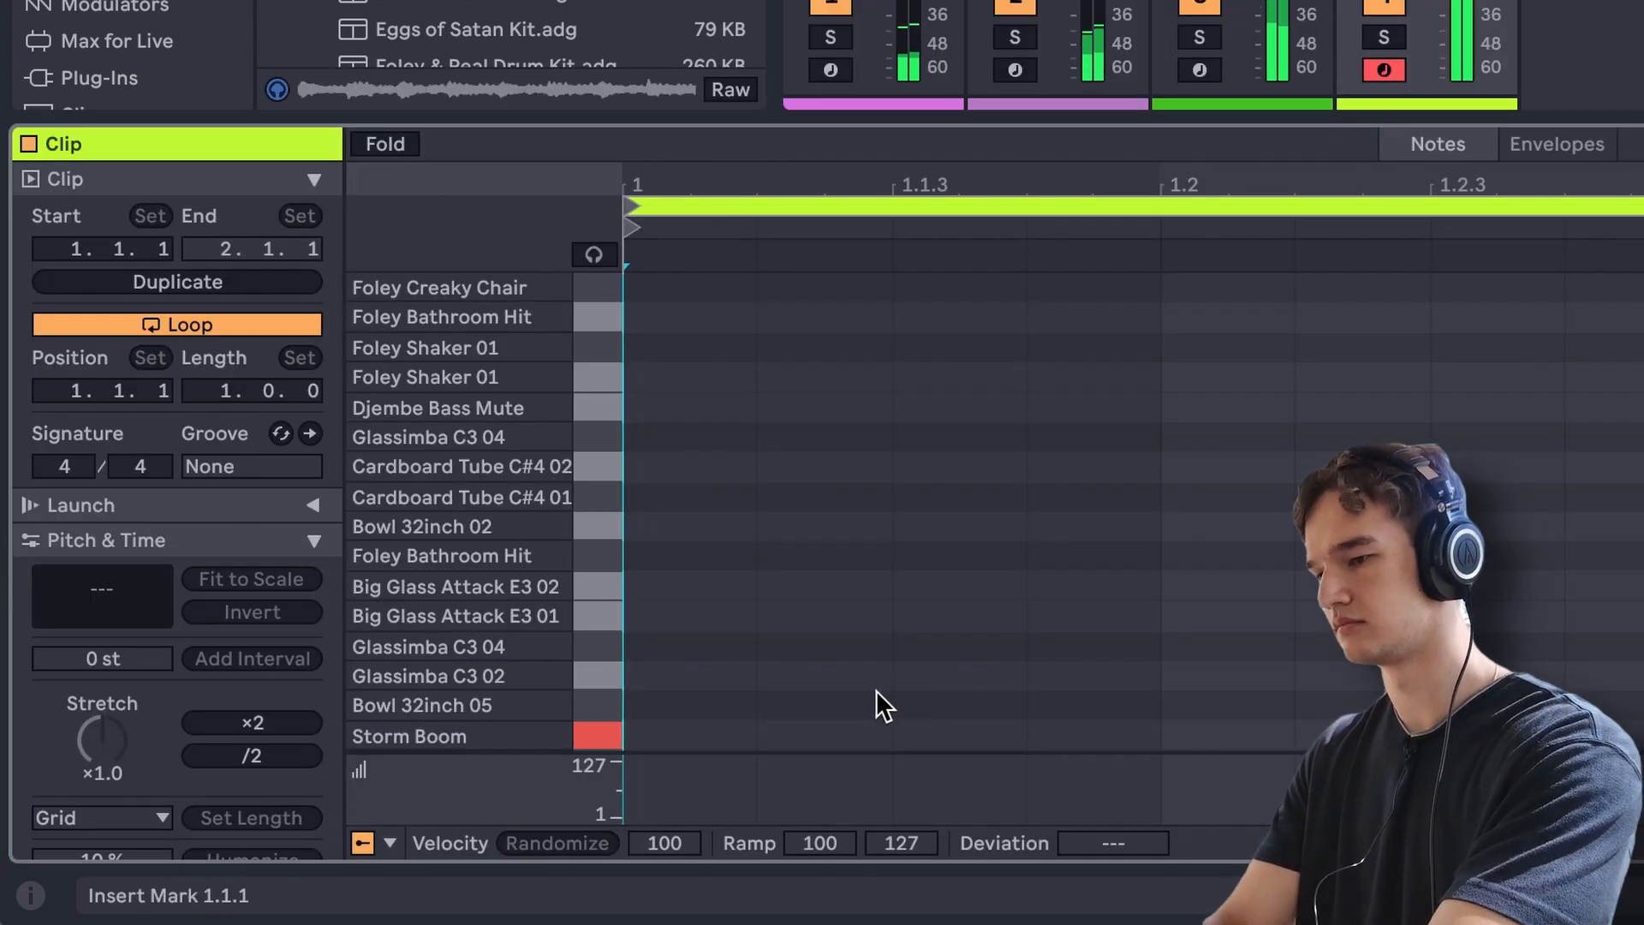
double_click(681, 727)
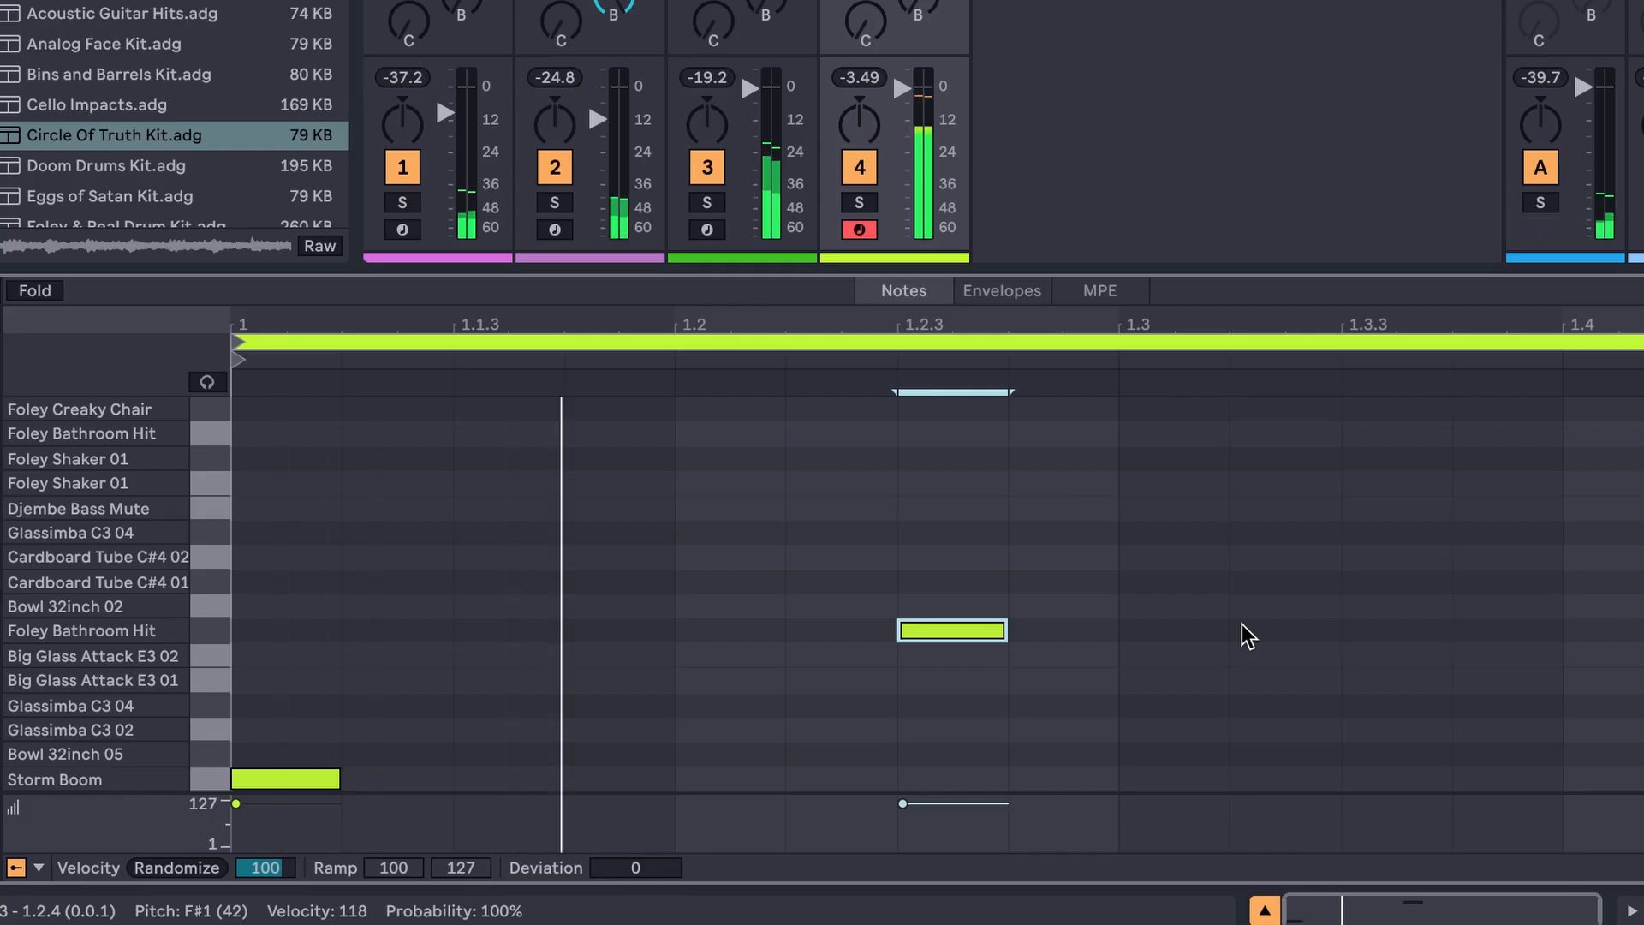
double_click(1452, 462)
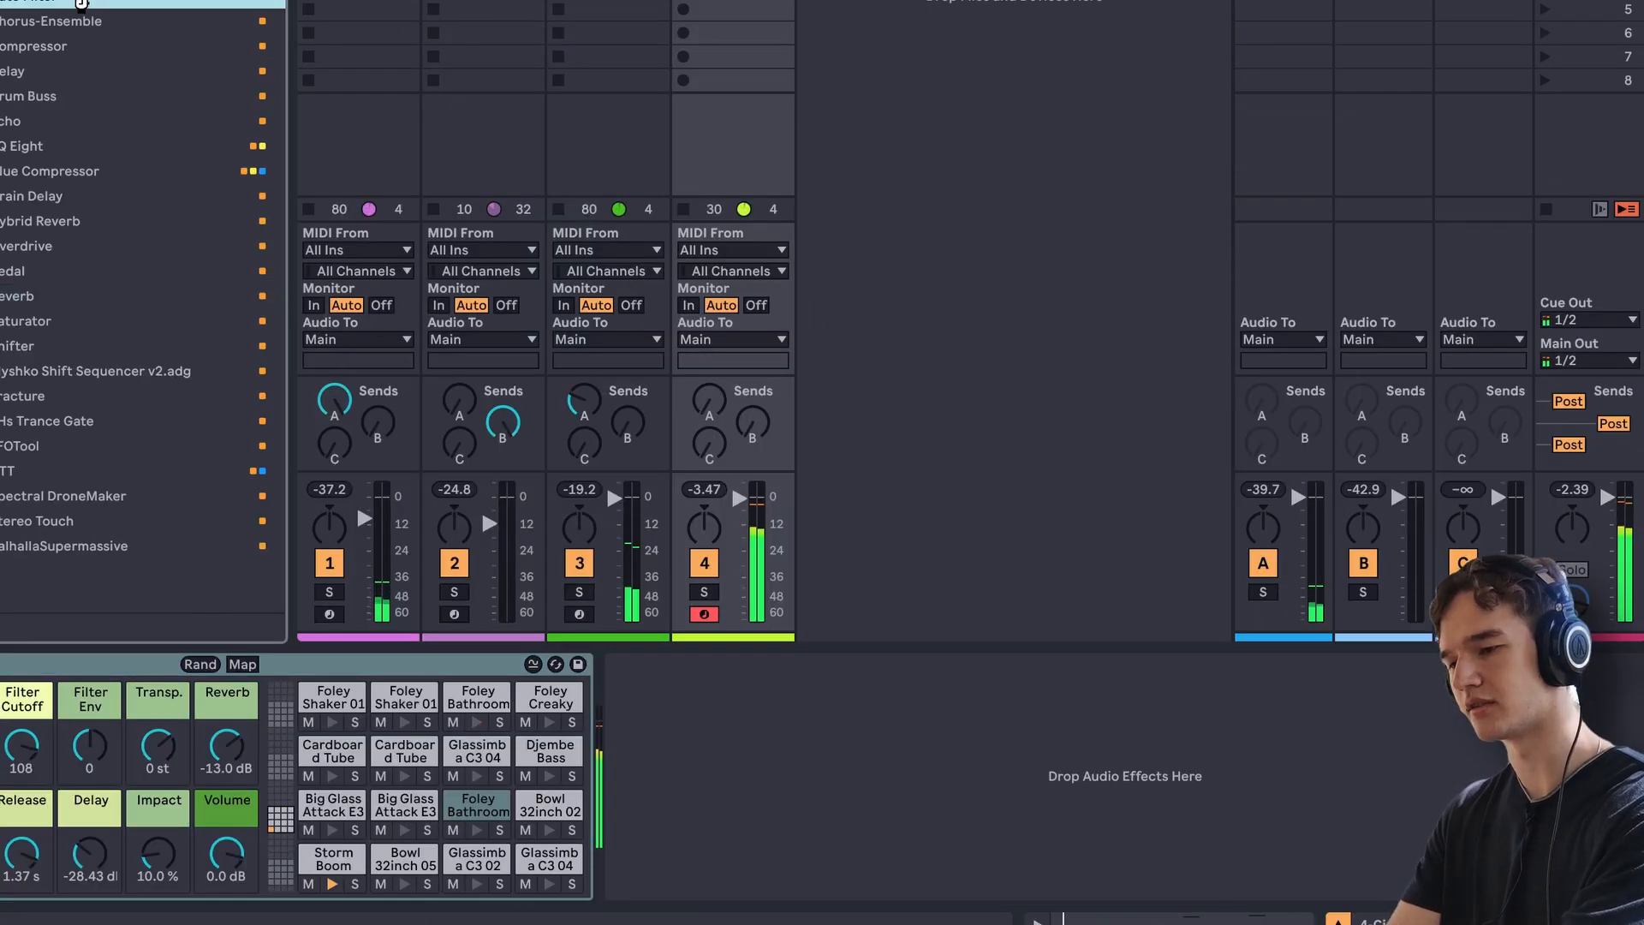
- Add an Auto Filter after the Circle Of Truth Kit and set its low-pass frequency to about 719 Hz
left_click_drag(52, 4, 1019, 792)
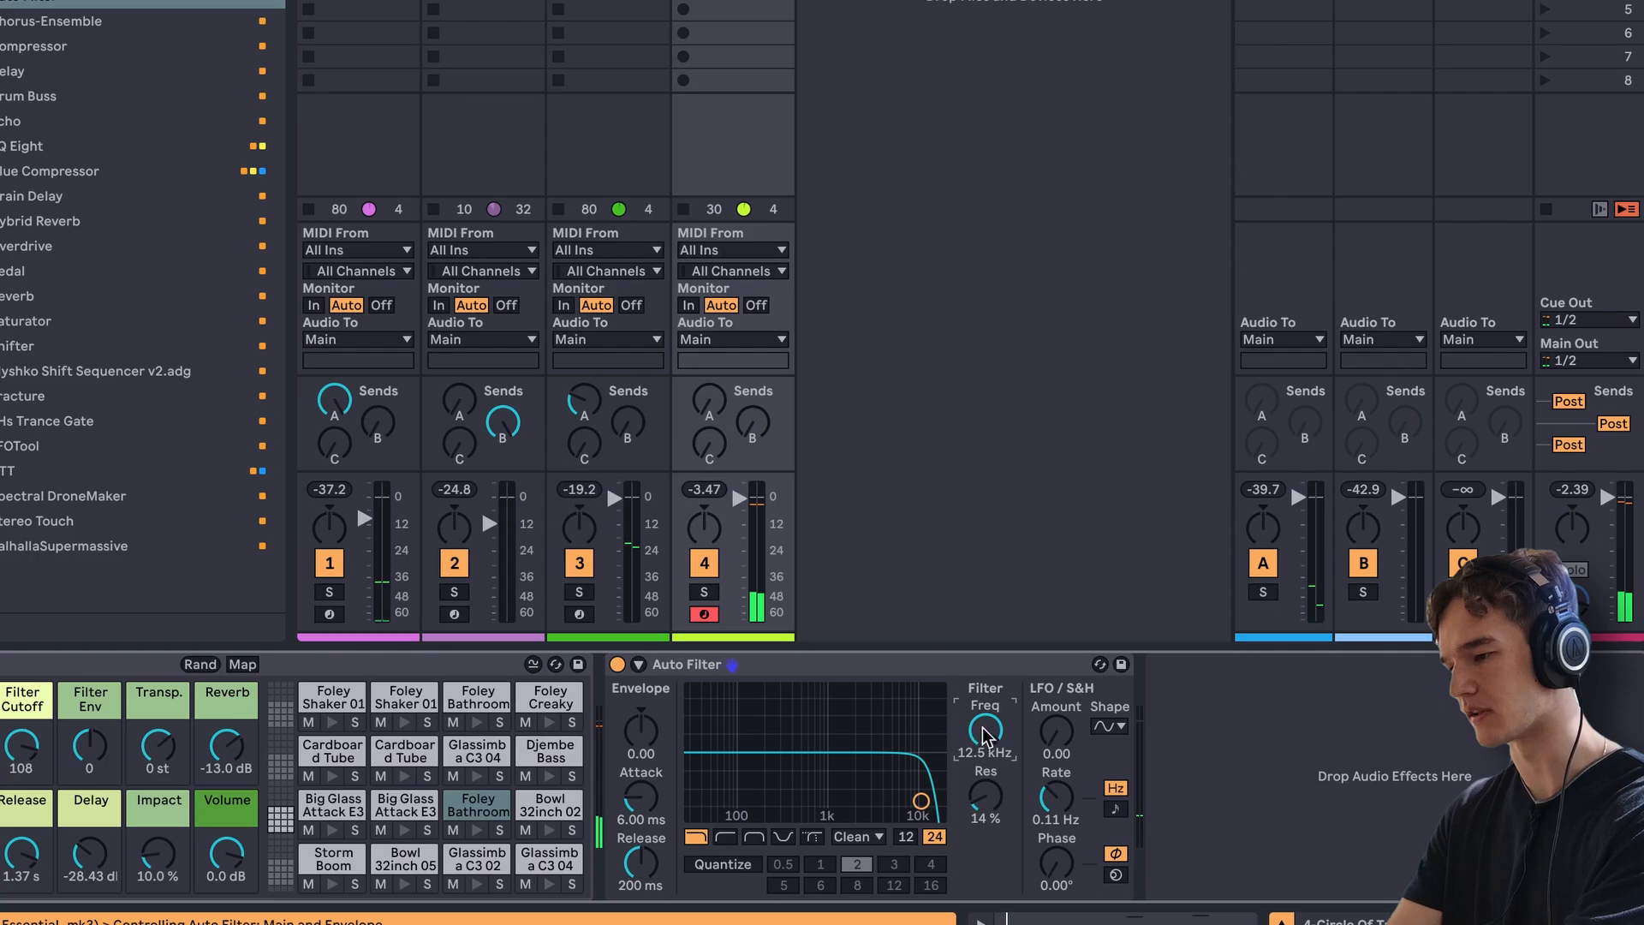
left_click_drag(984, 724, 985, 734)
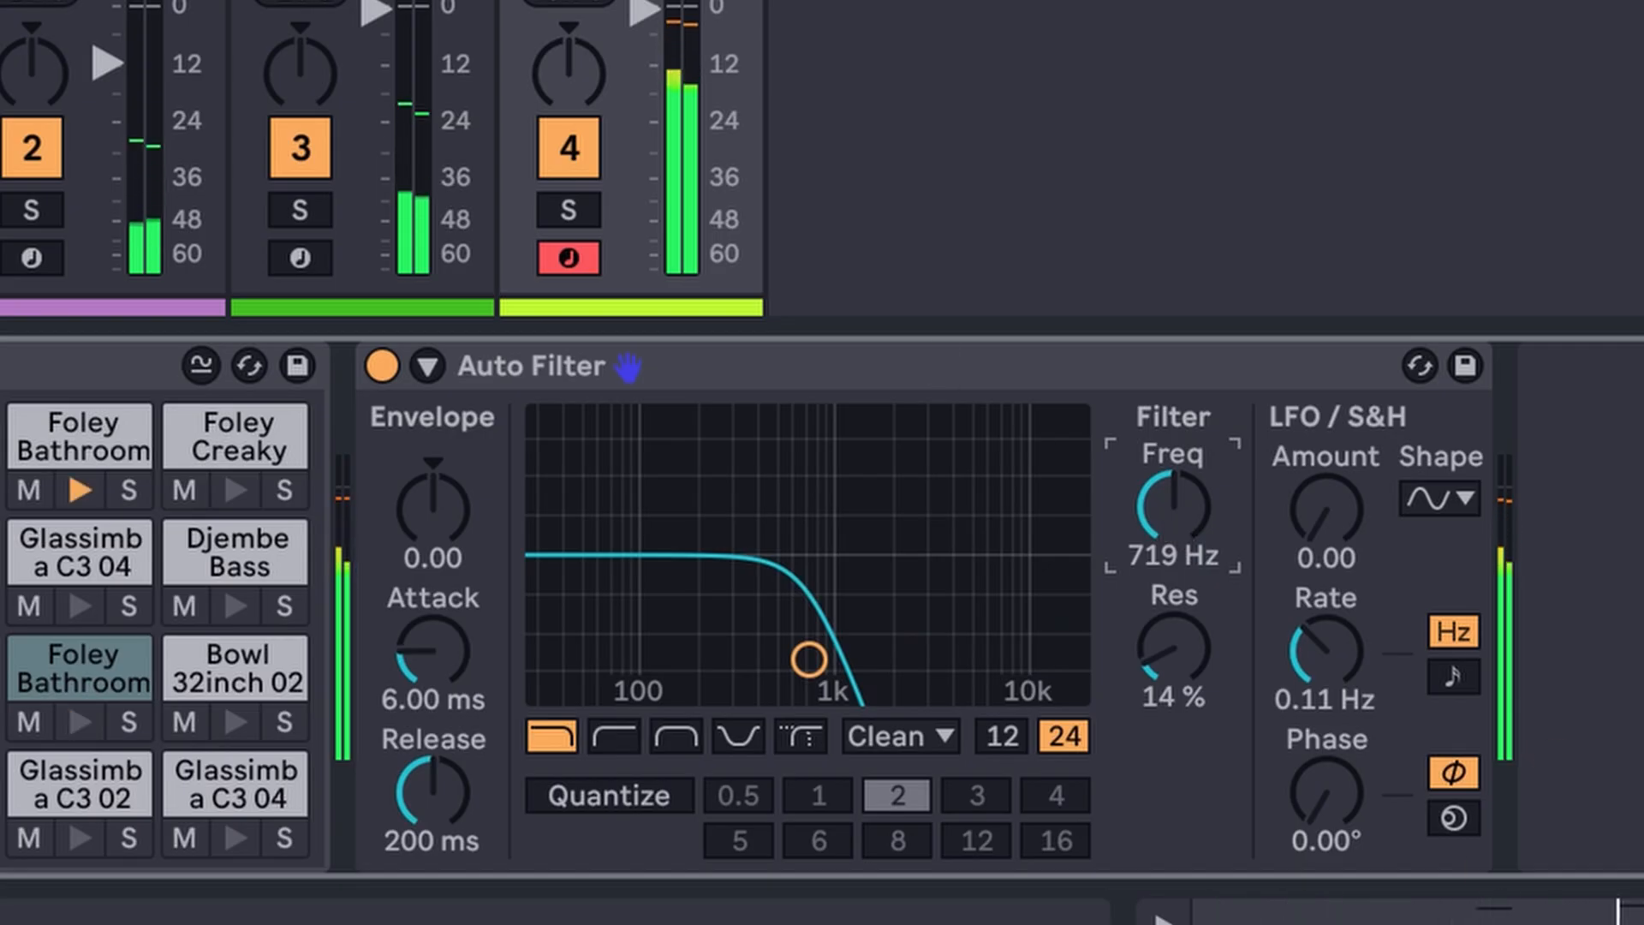
- Duplicate the kit's Auto Filter and turn the copy into a high-pass filter at 100 Hz
left_click(524, 337)
key("ctrl+d")
left_click(1084, 733)
left_click_drag(1303, 503, 1296, 527)
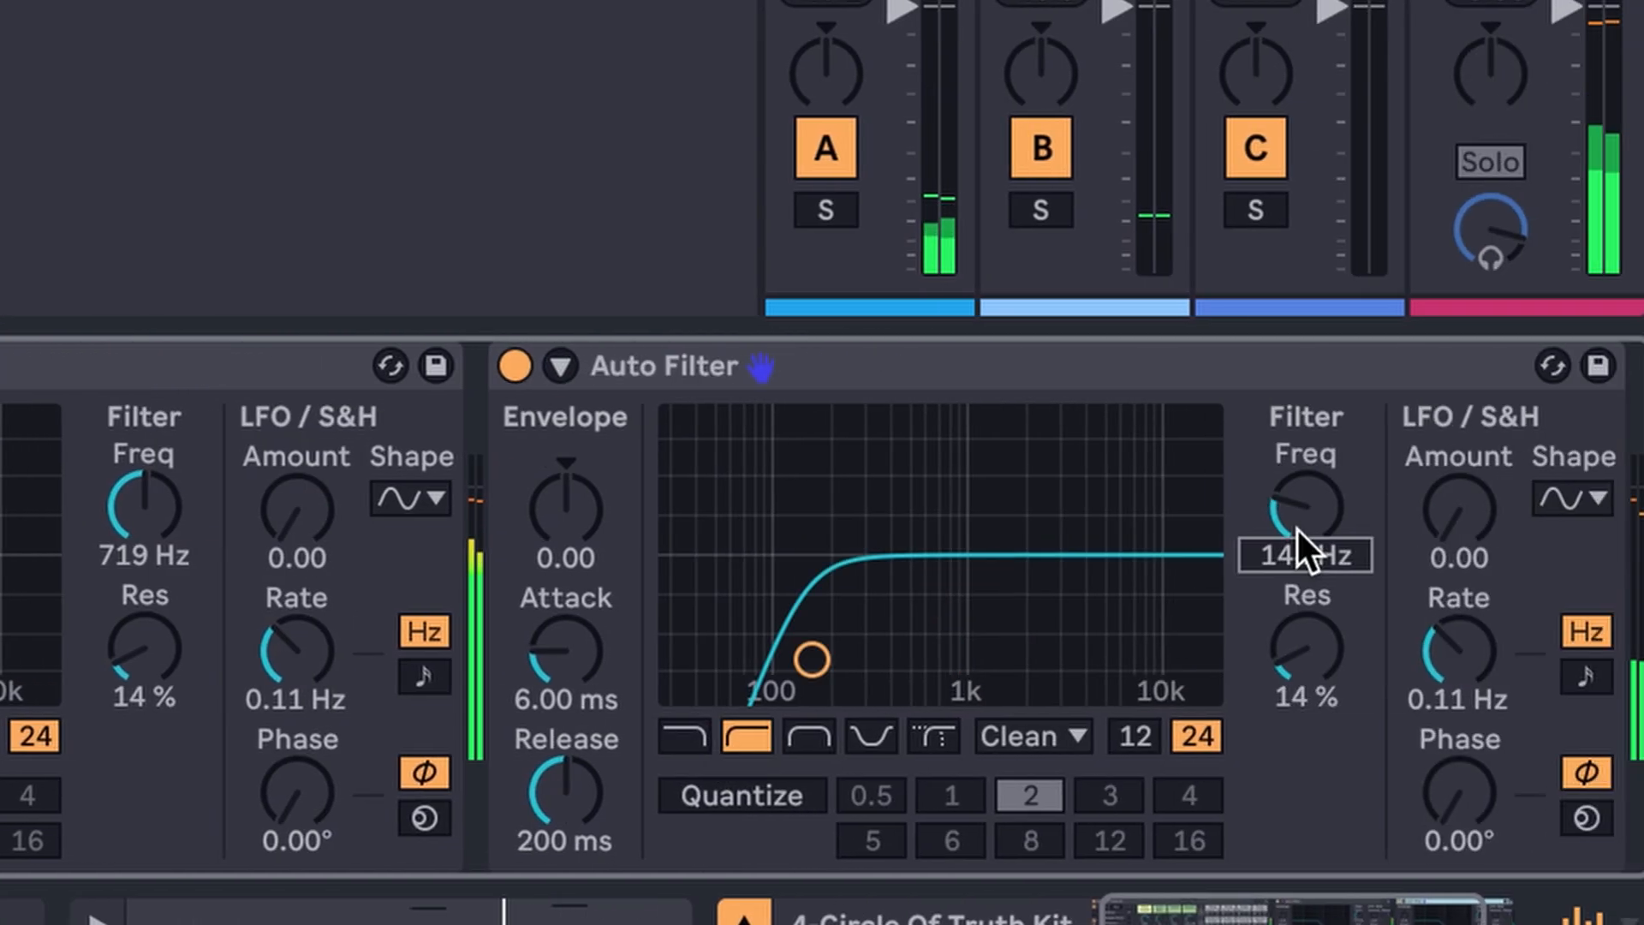
type("100")
key("Return")
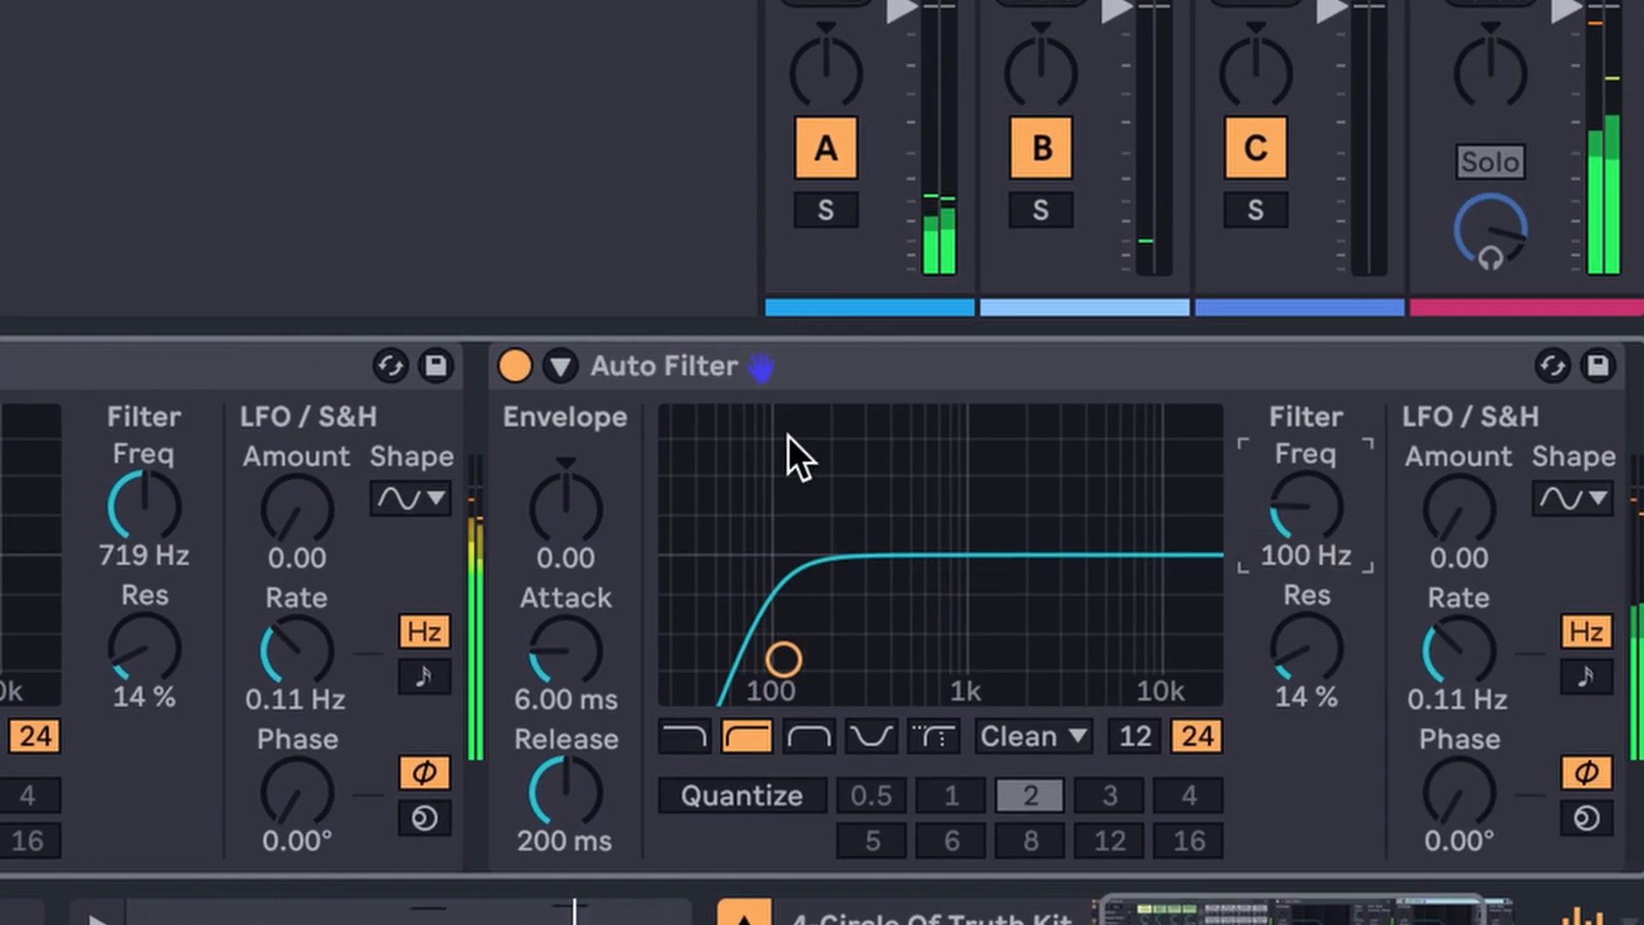
scroll(950, 439, "right", 3)
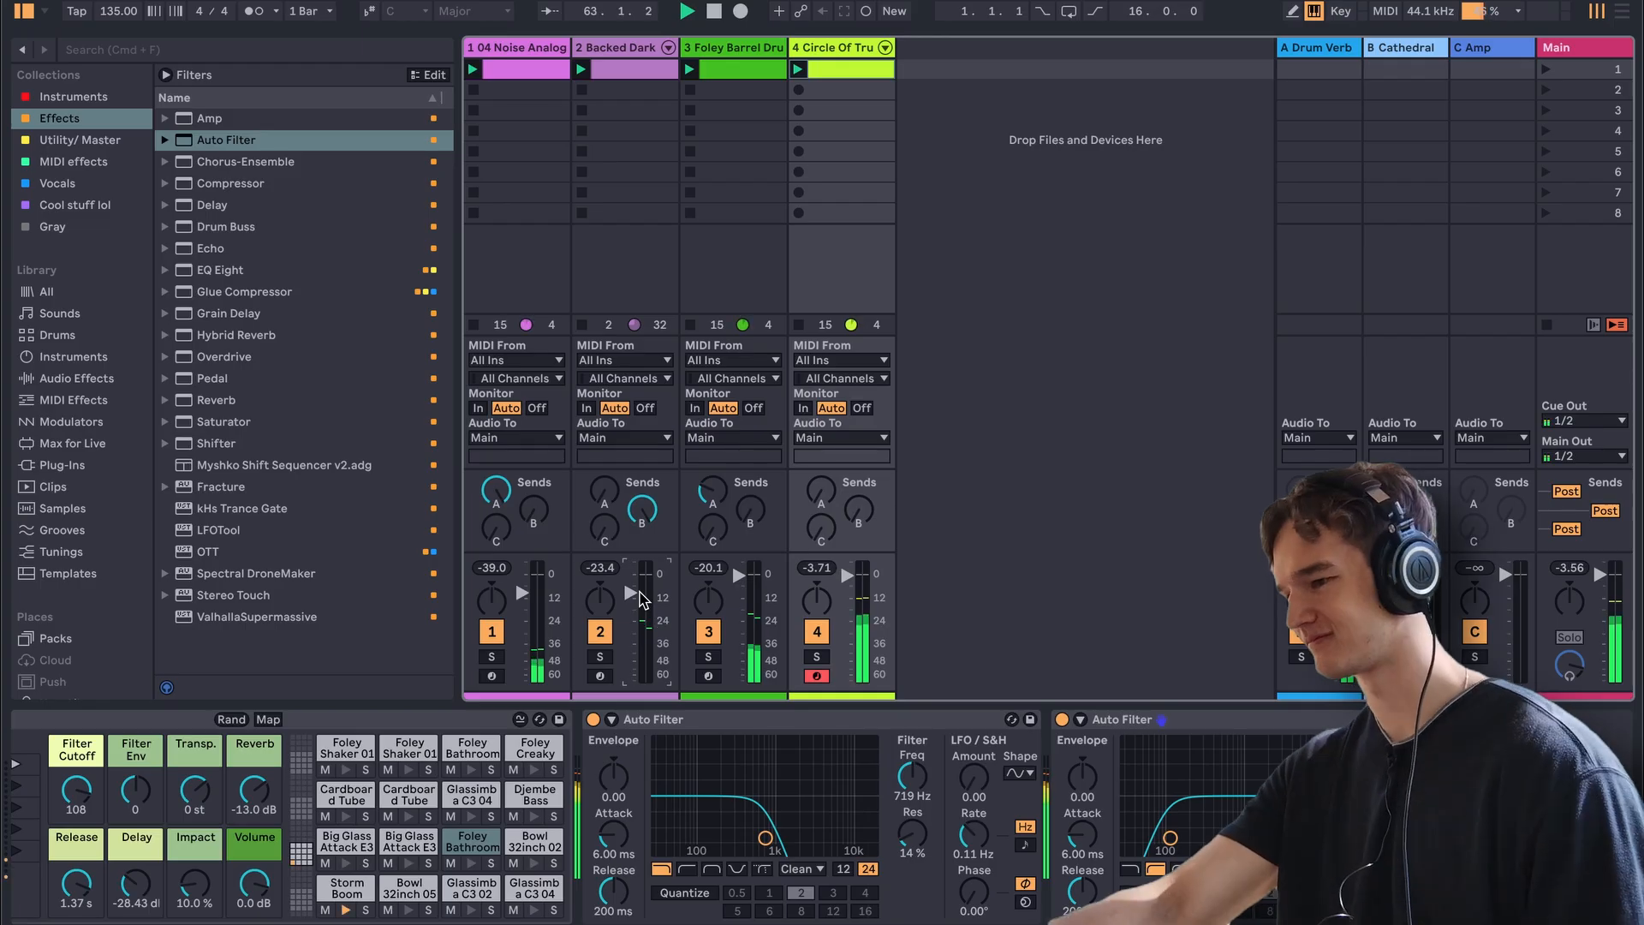
key("XF86AudioRaiseVolume")
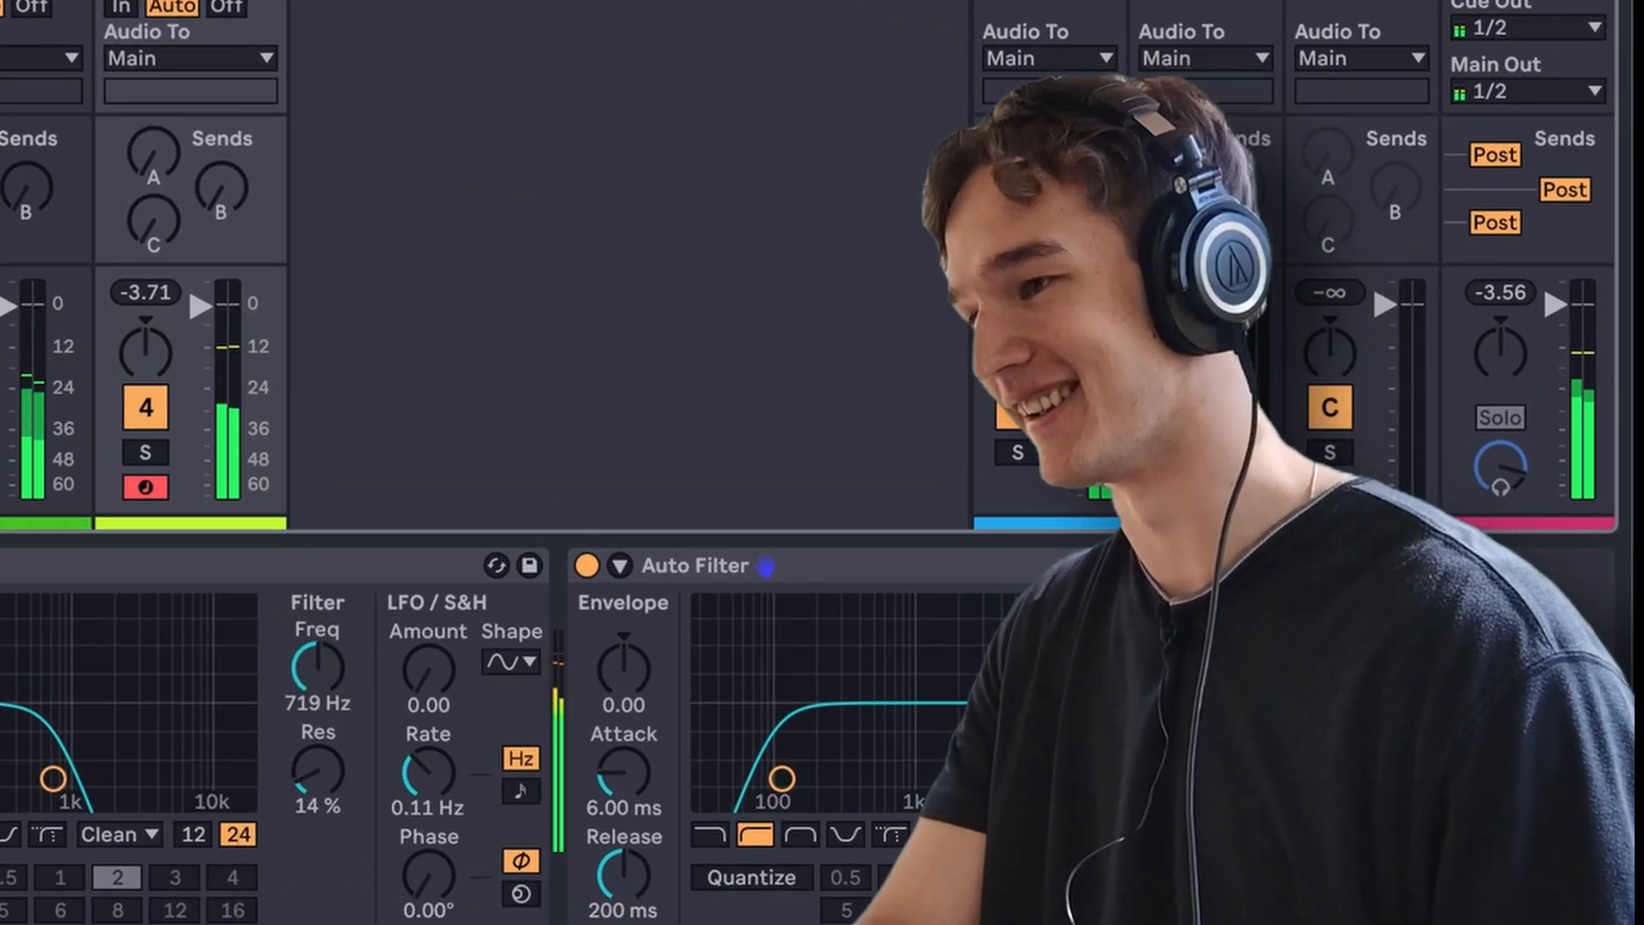
- Insert a fifth MIDI track and load Alien Warning FX.aif from the Ambience & FX samples onto it after auditioning alternatives
right_click(813, 46)
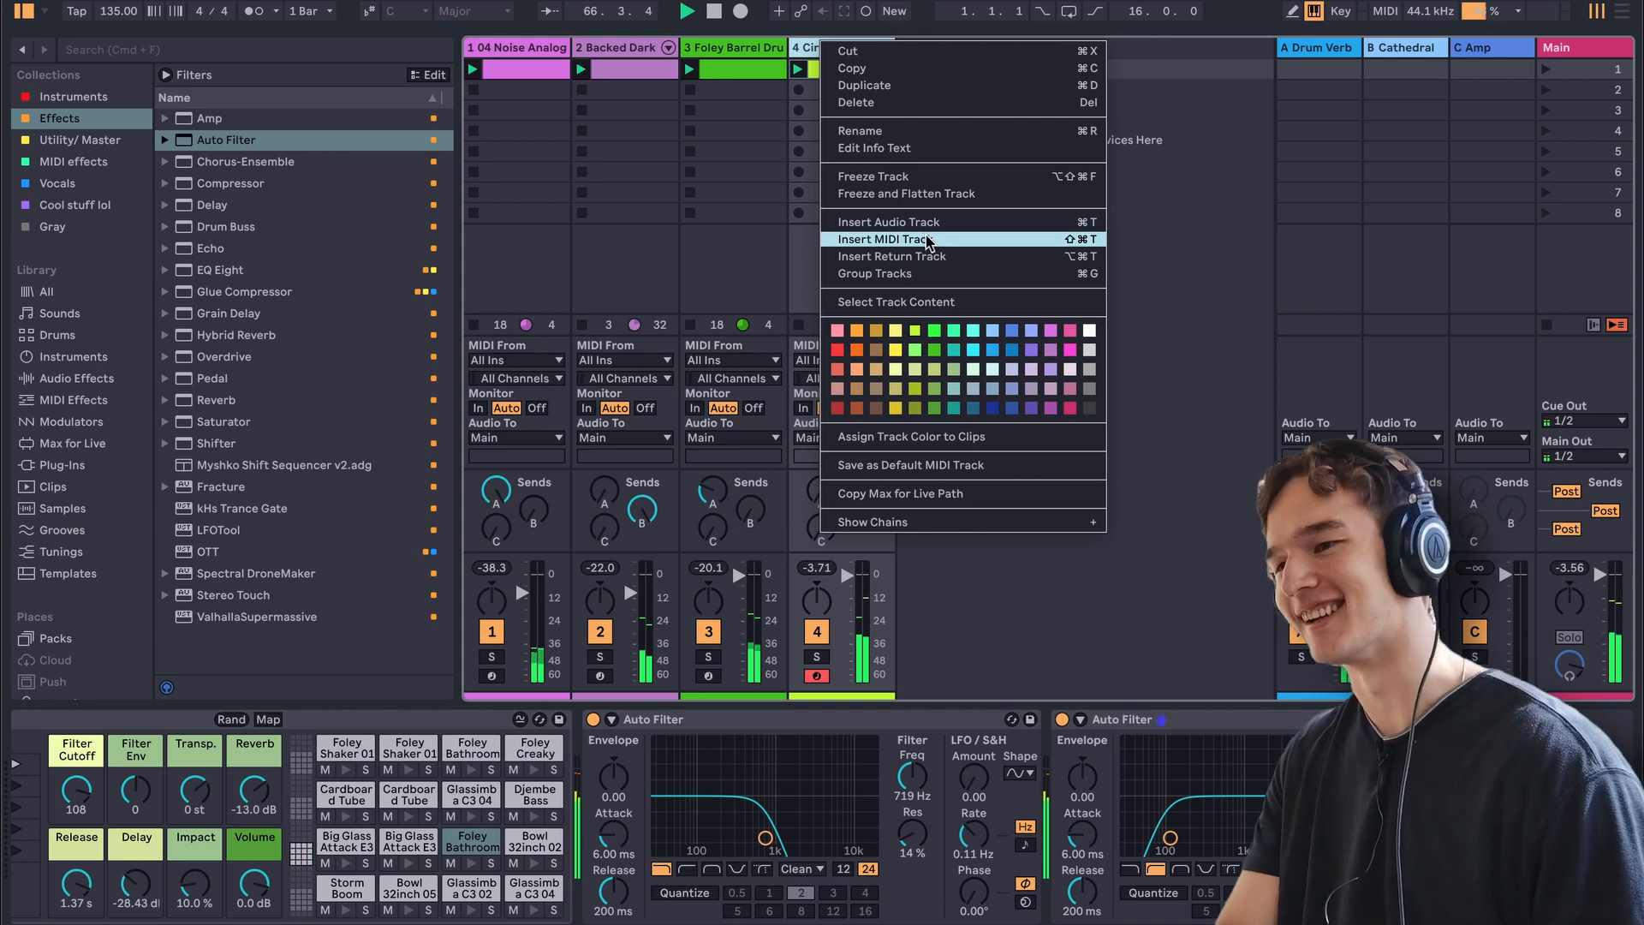
left_click(917, 241)
scroll(101, 452, "down", 4)
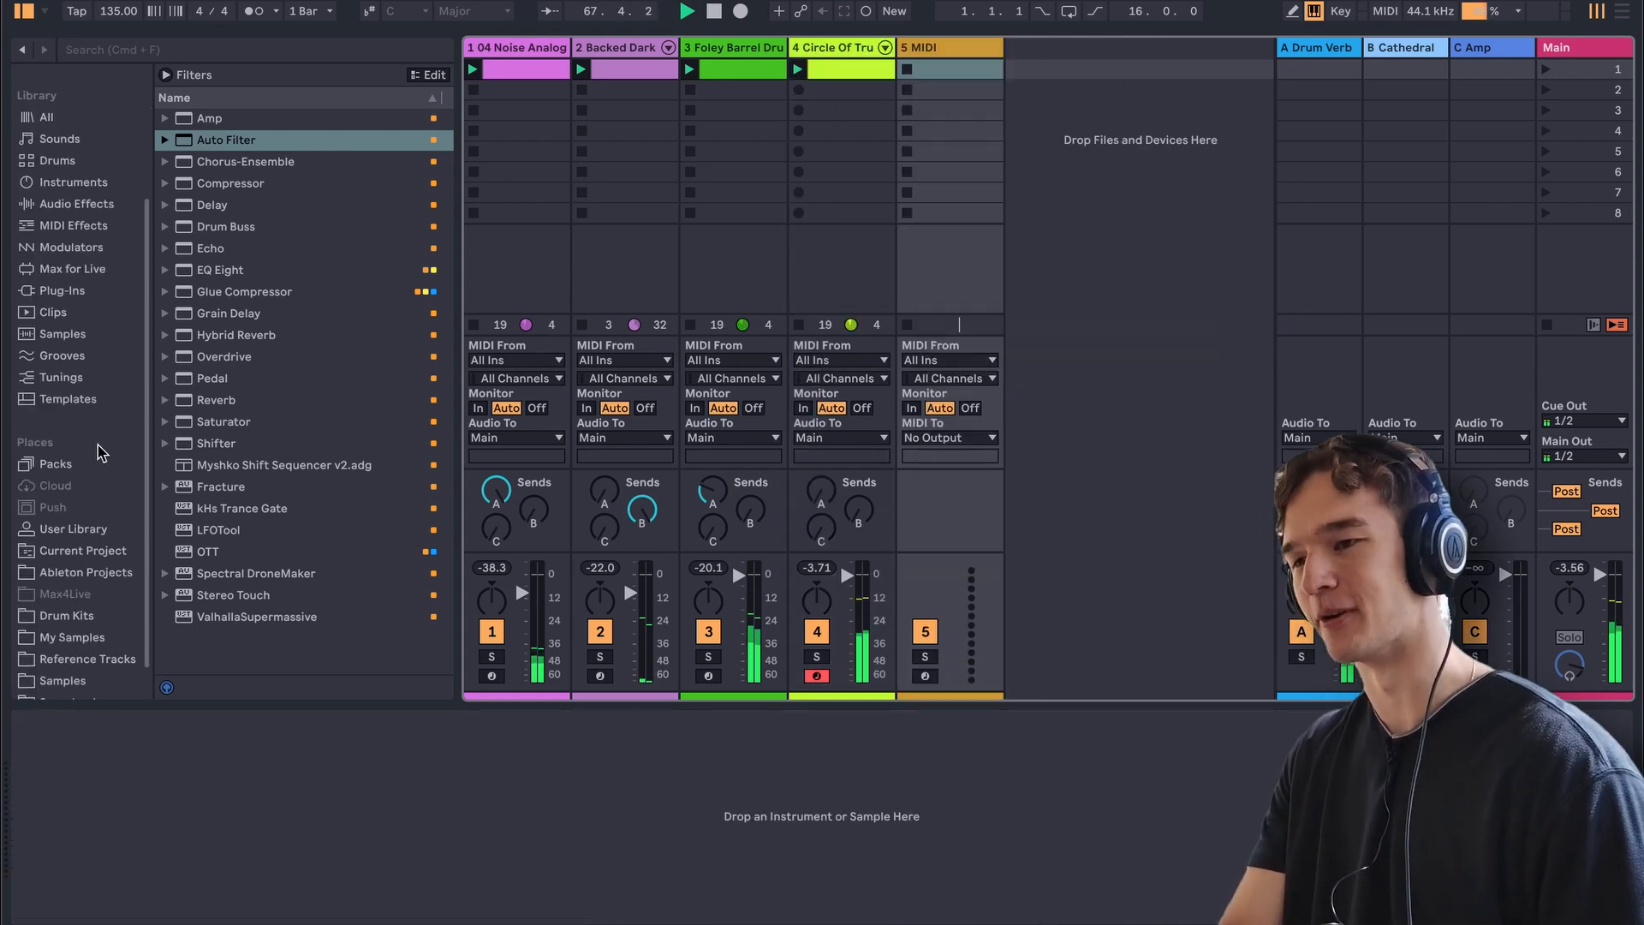
left_click(83, 336)
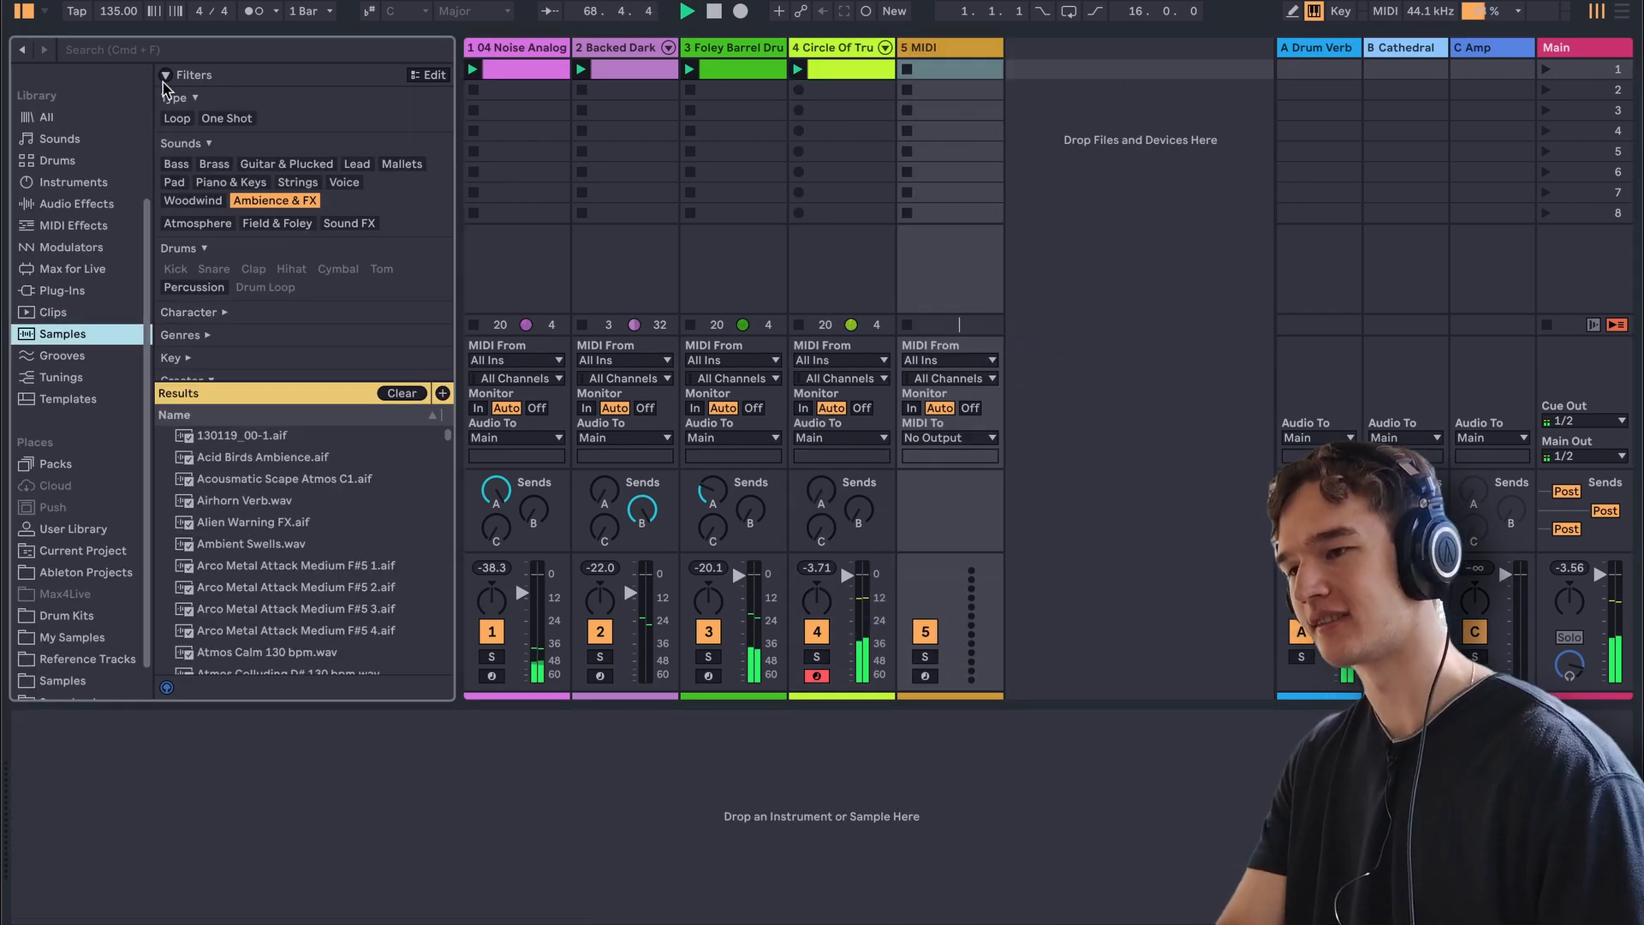
left_click(298, 503)
left_click(284, 484)
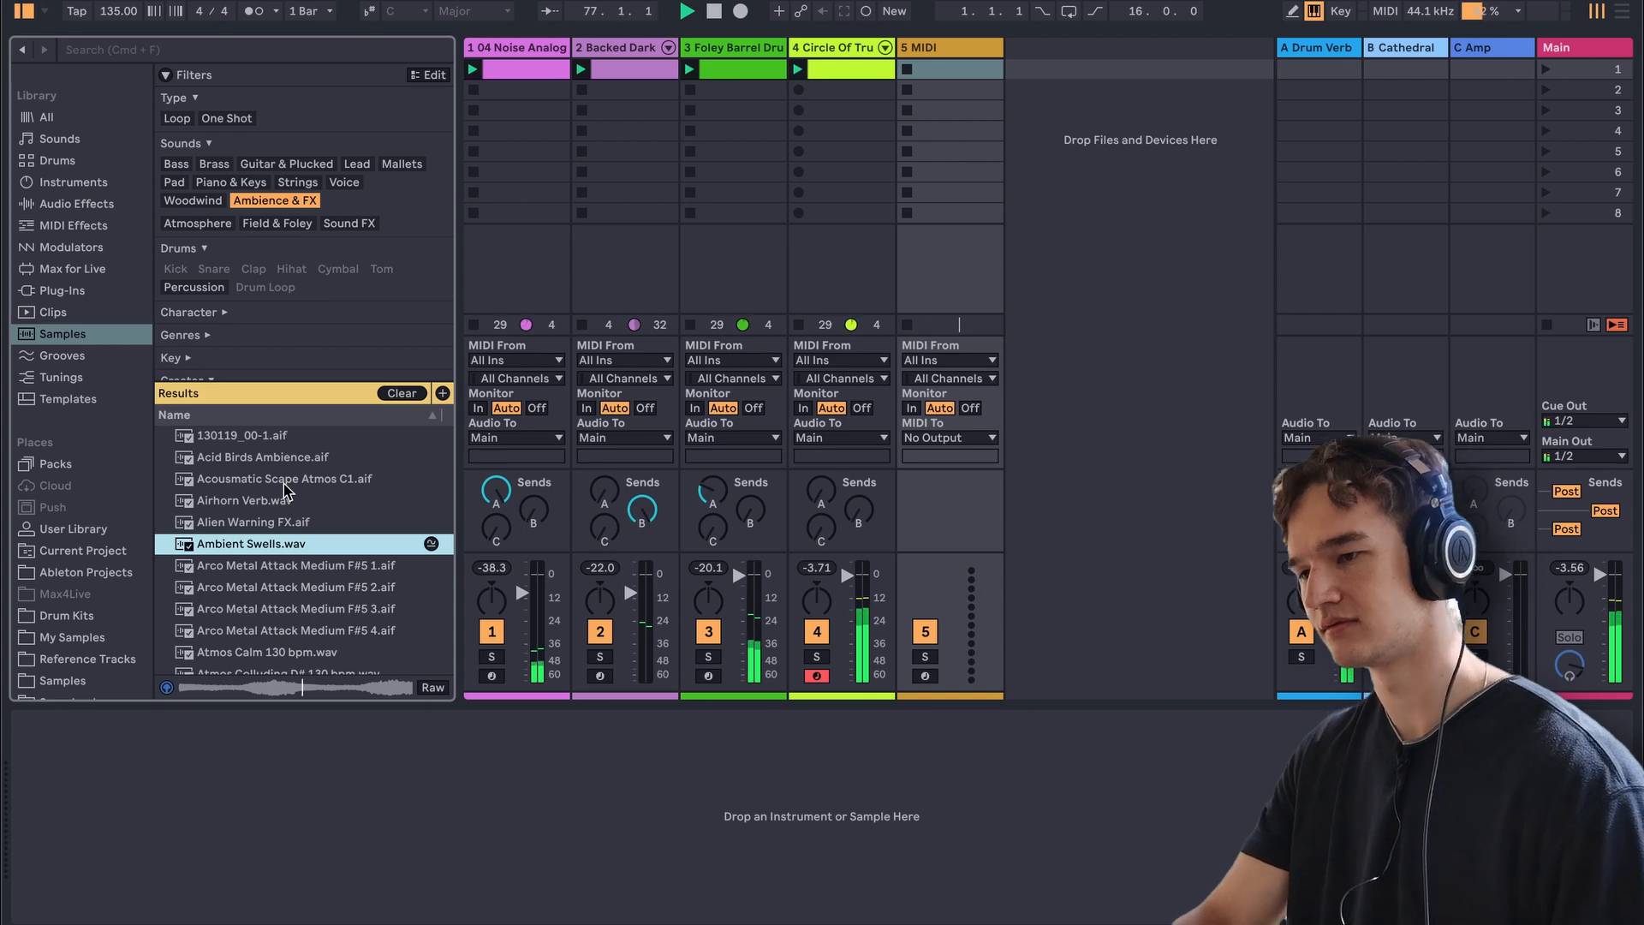
key("Up")
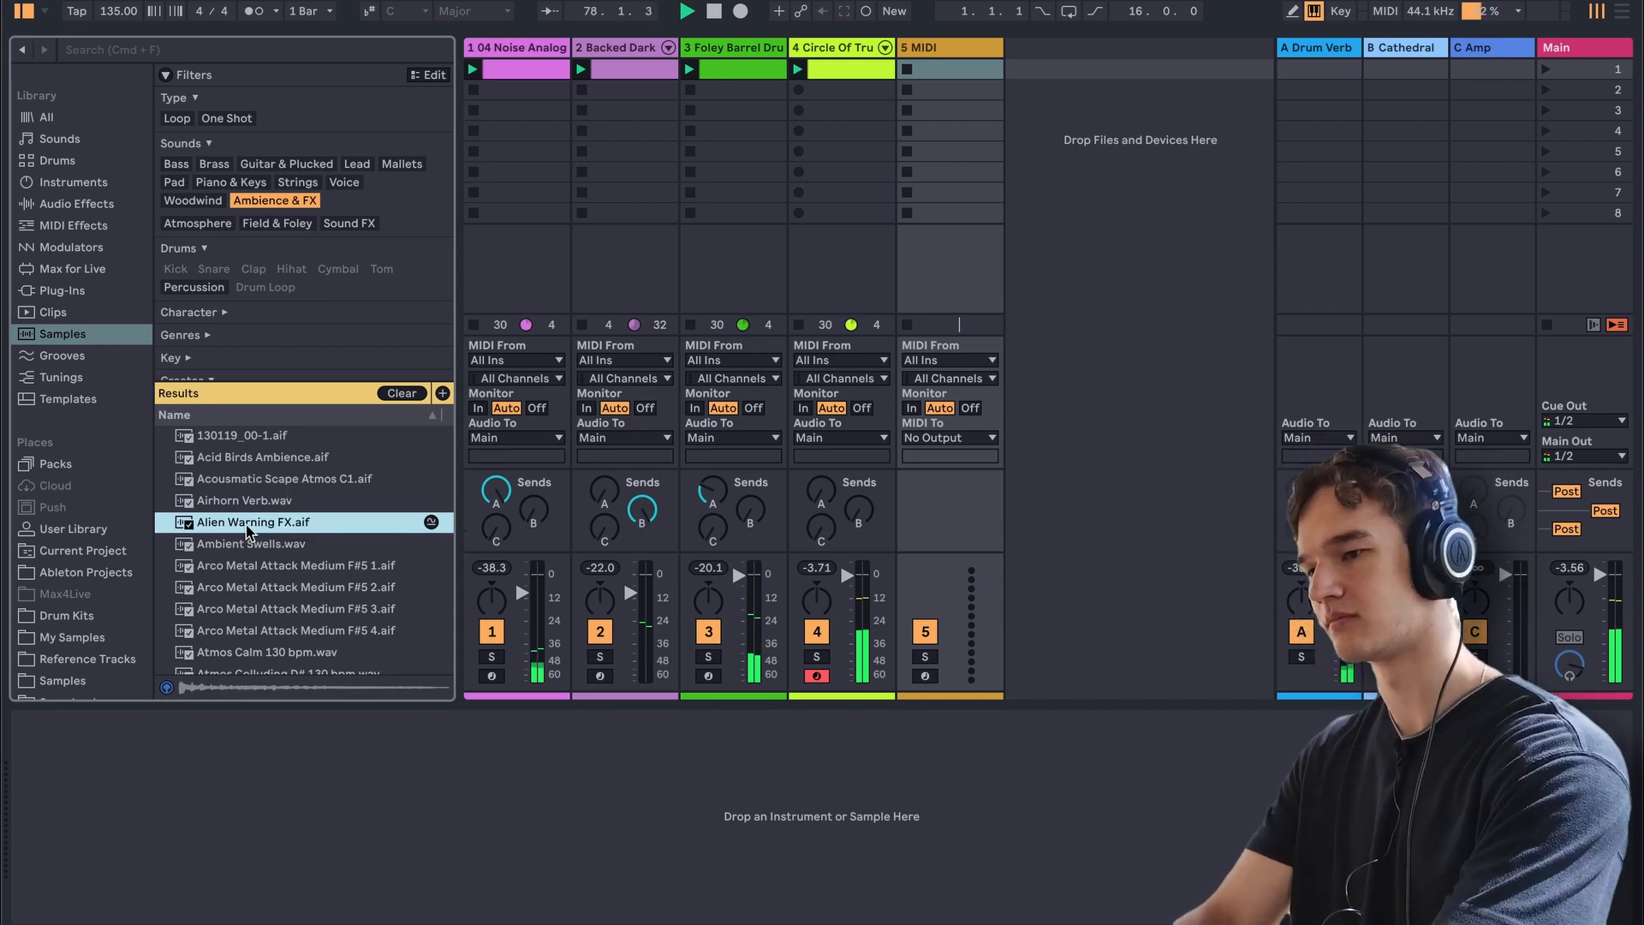
key("Return")
key("a")
key("a")
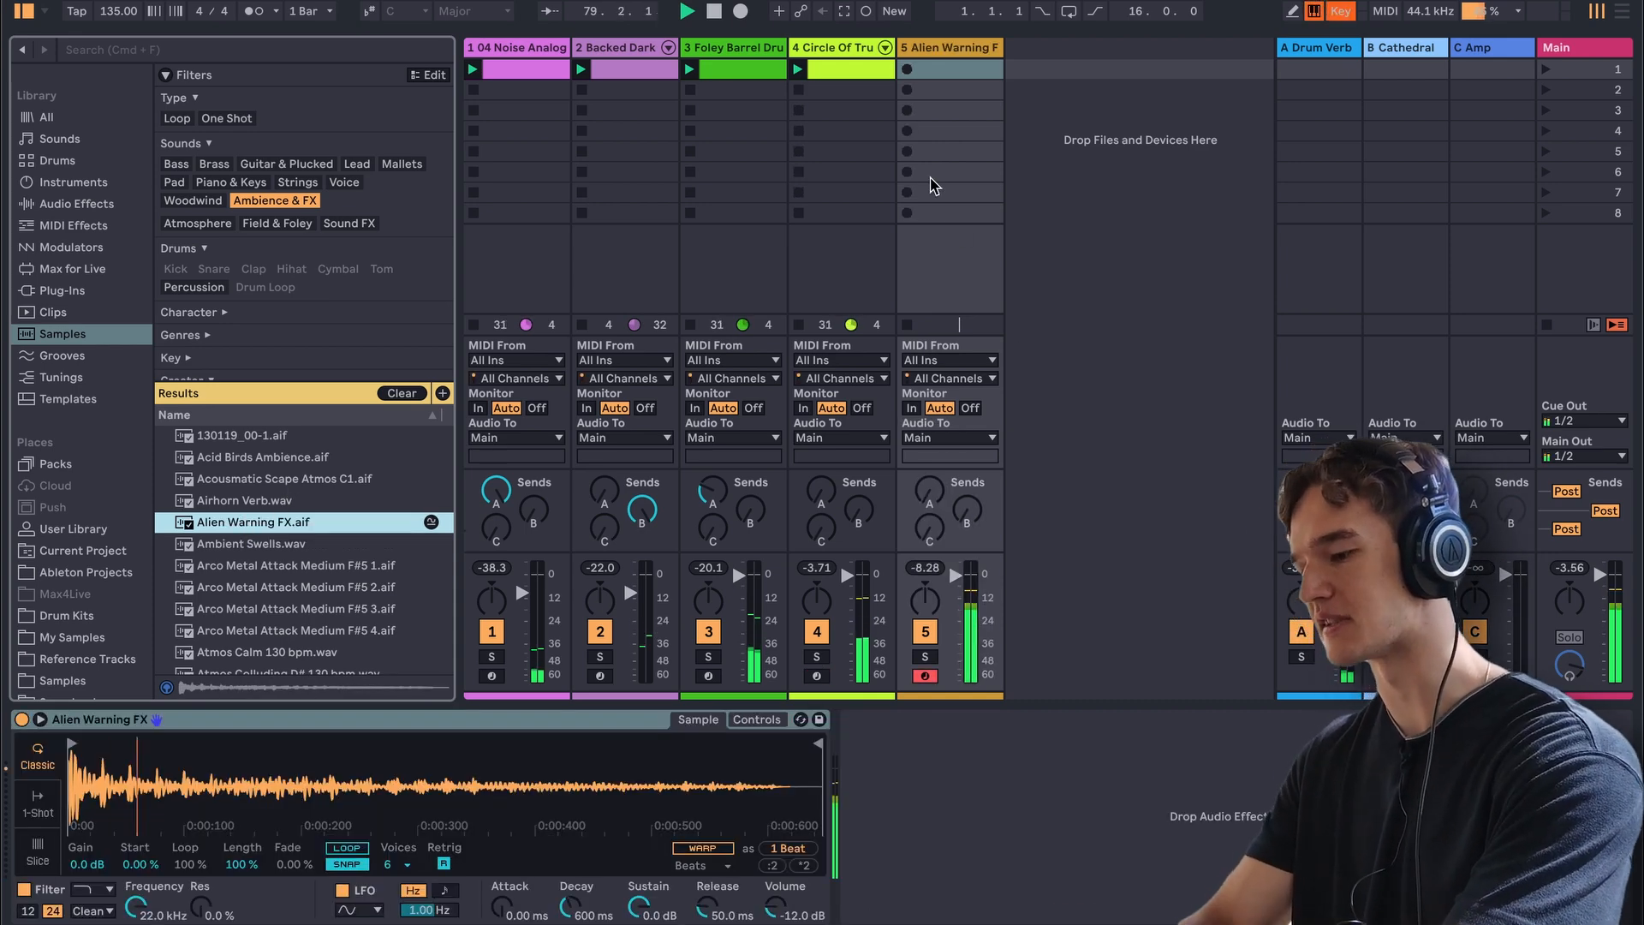
- Add an Auto Filter to the Alien Warning FX track and make it a band-pass at 888 Hz with 51% resonance
key("a")
key("a")
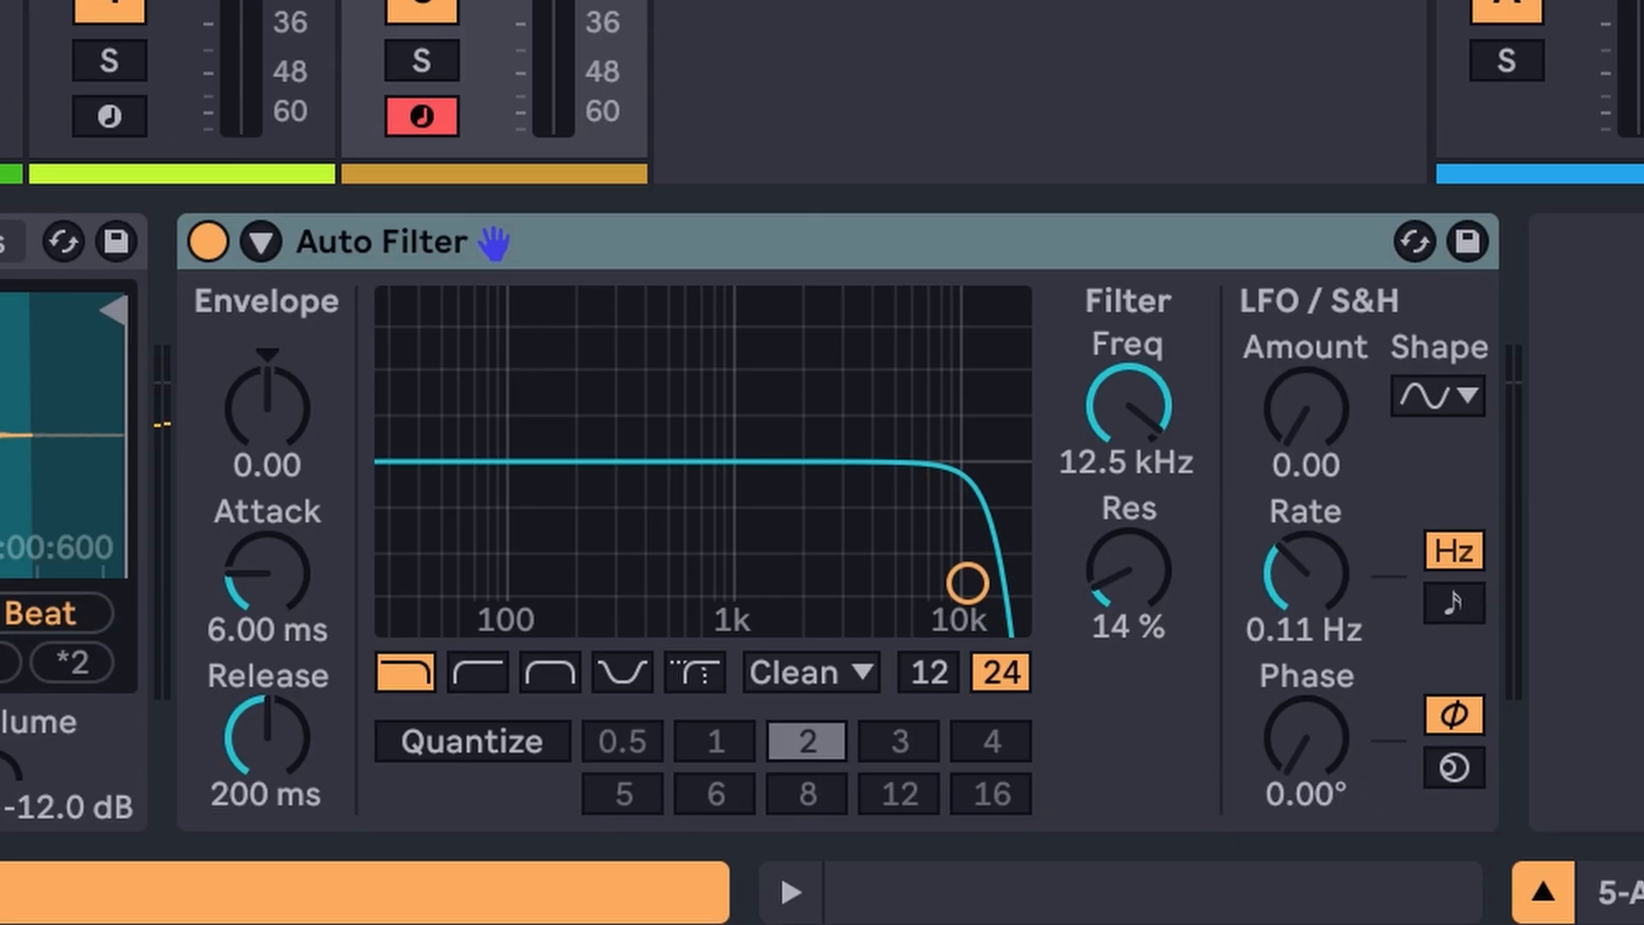
left_click(550, 673)
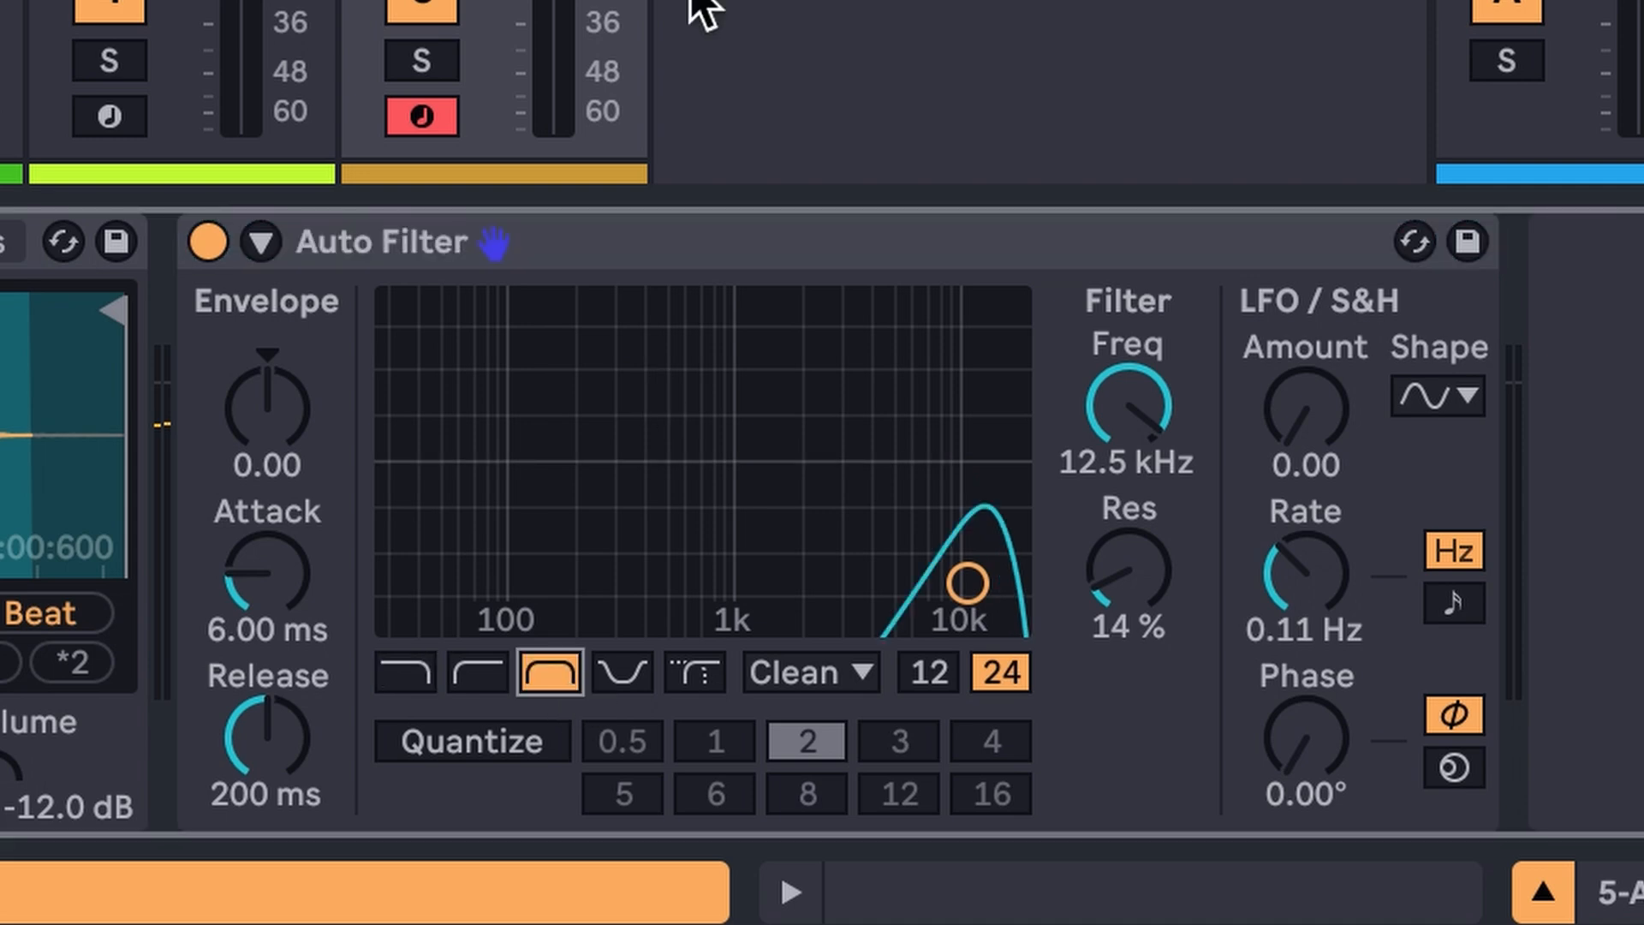
mouse_move(1152, 429)
left_mouse_down()
mouse_move(1152, 492)
mouse_move(1150, 421)
left_mouse_up()
left_click_drag(1128, 569, 1128, 512)
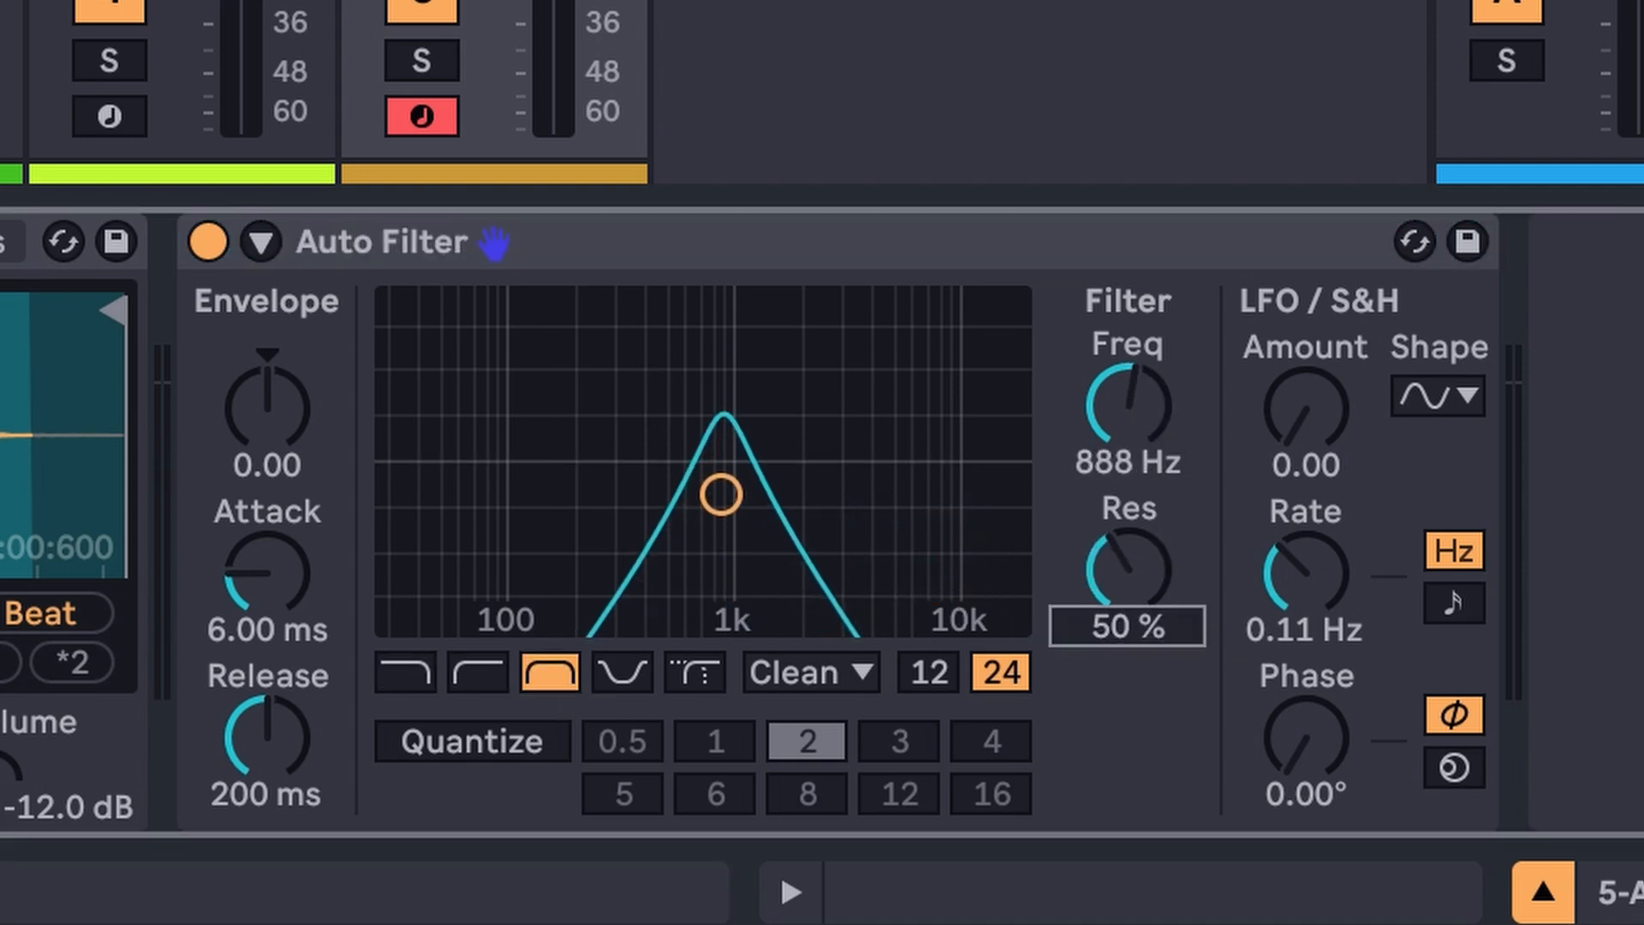
key("a")
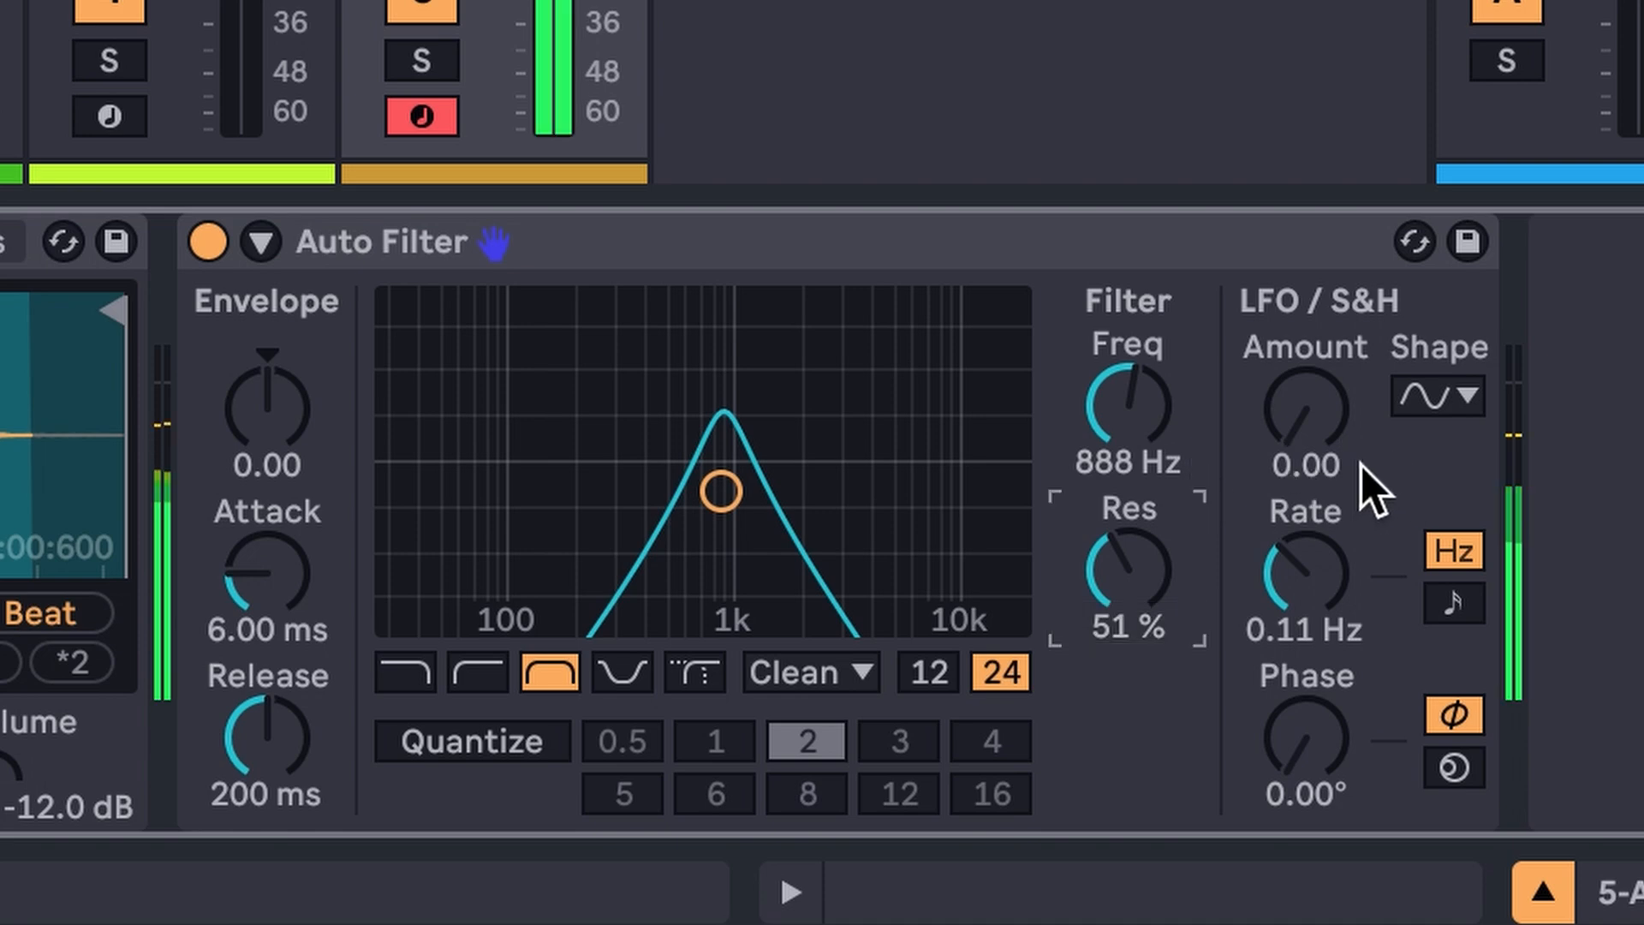
- Modulate that Auto Filter with an LFO amount of 14.5, tempo-synced at a 3/4 rate
left_click_drag(1312, 445, 1311, 419)
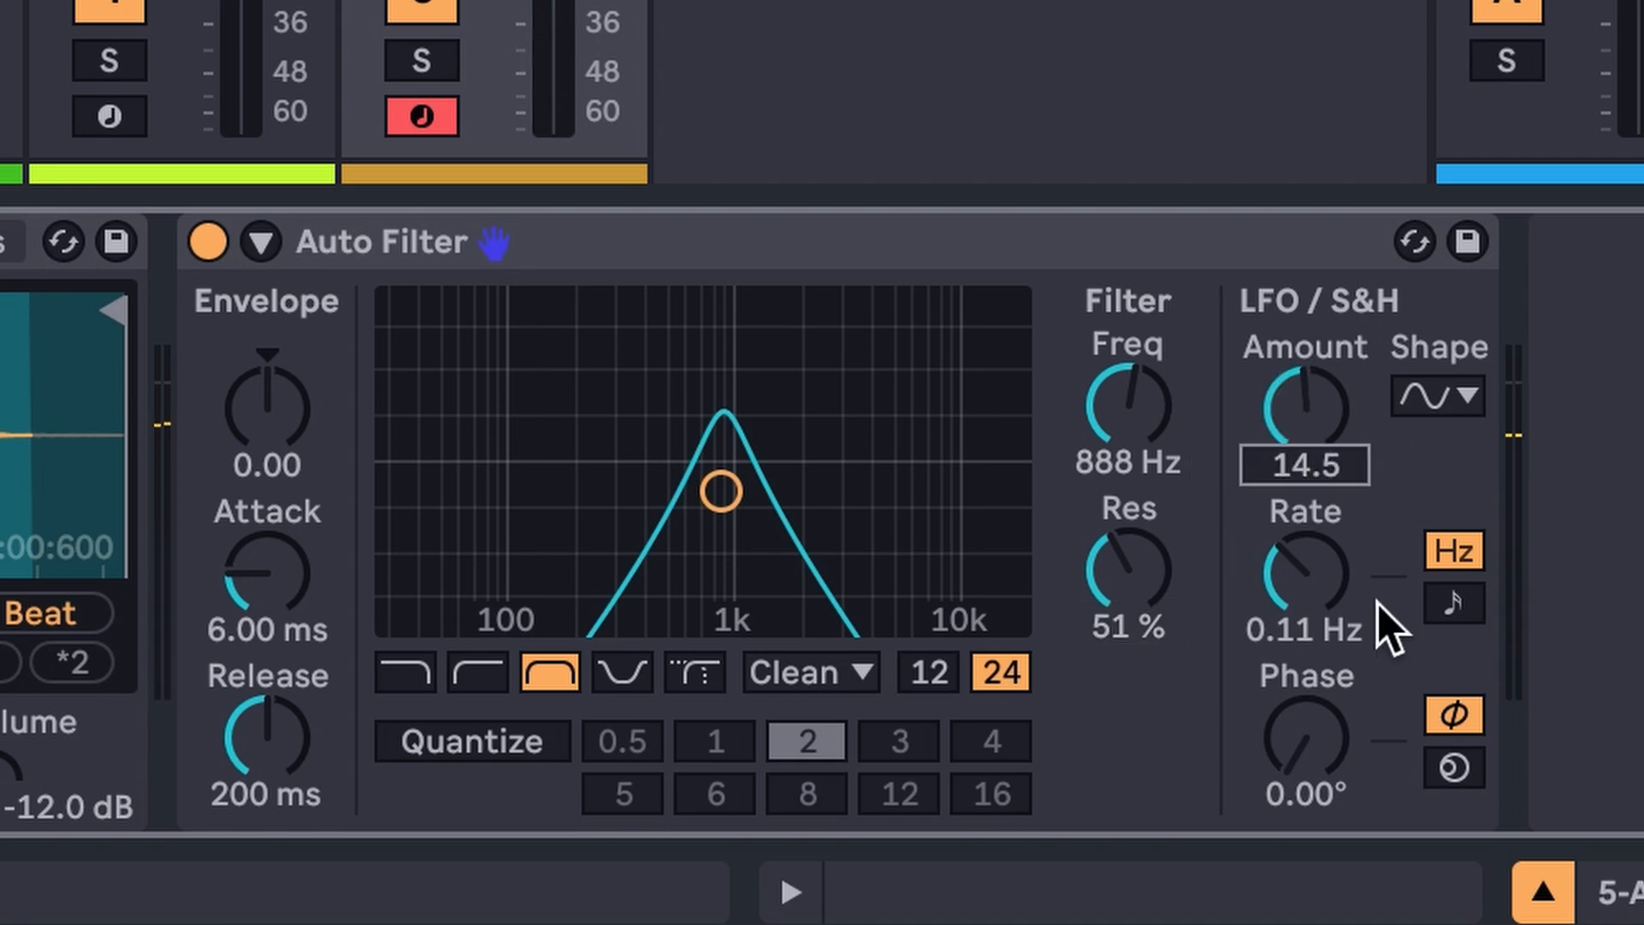
left_click(1466, 602)
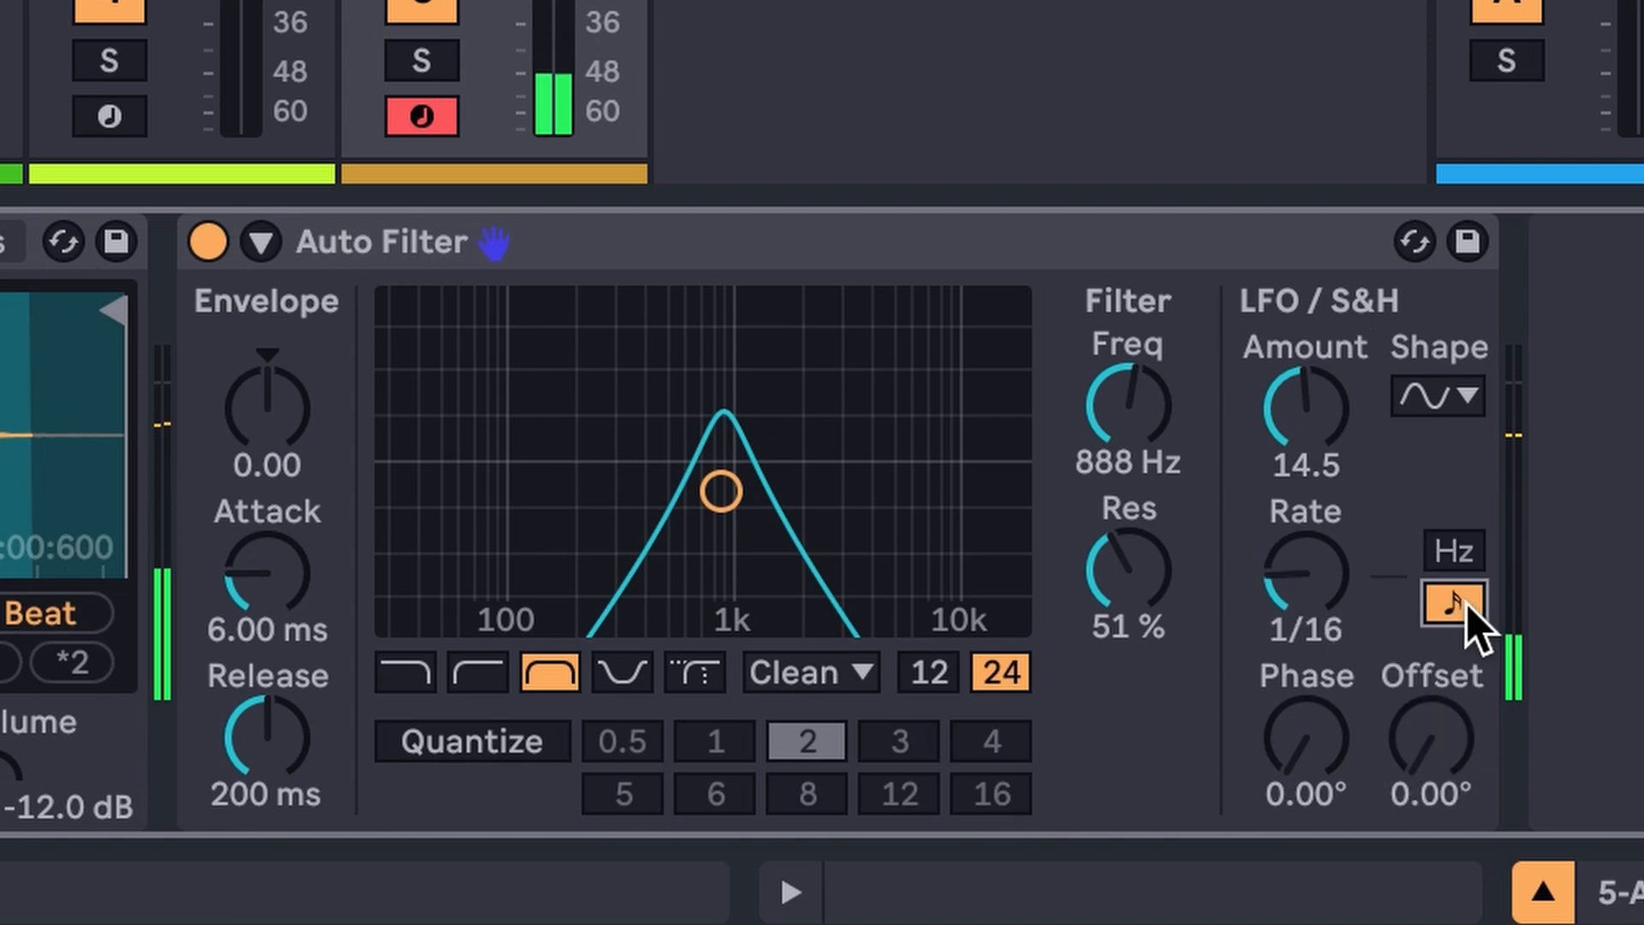
left_click(1309, 580)
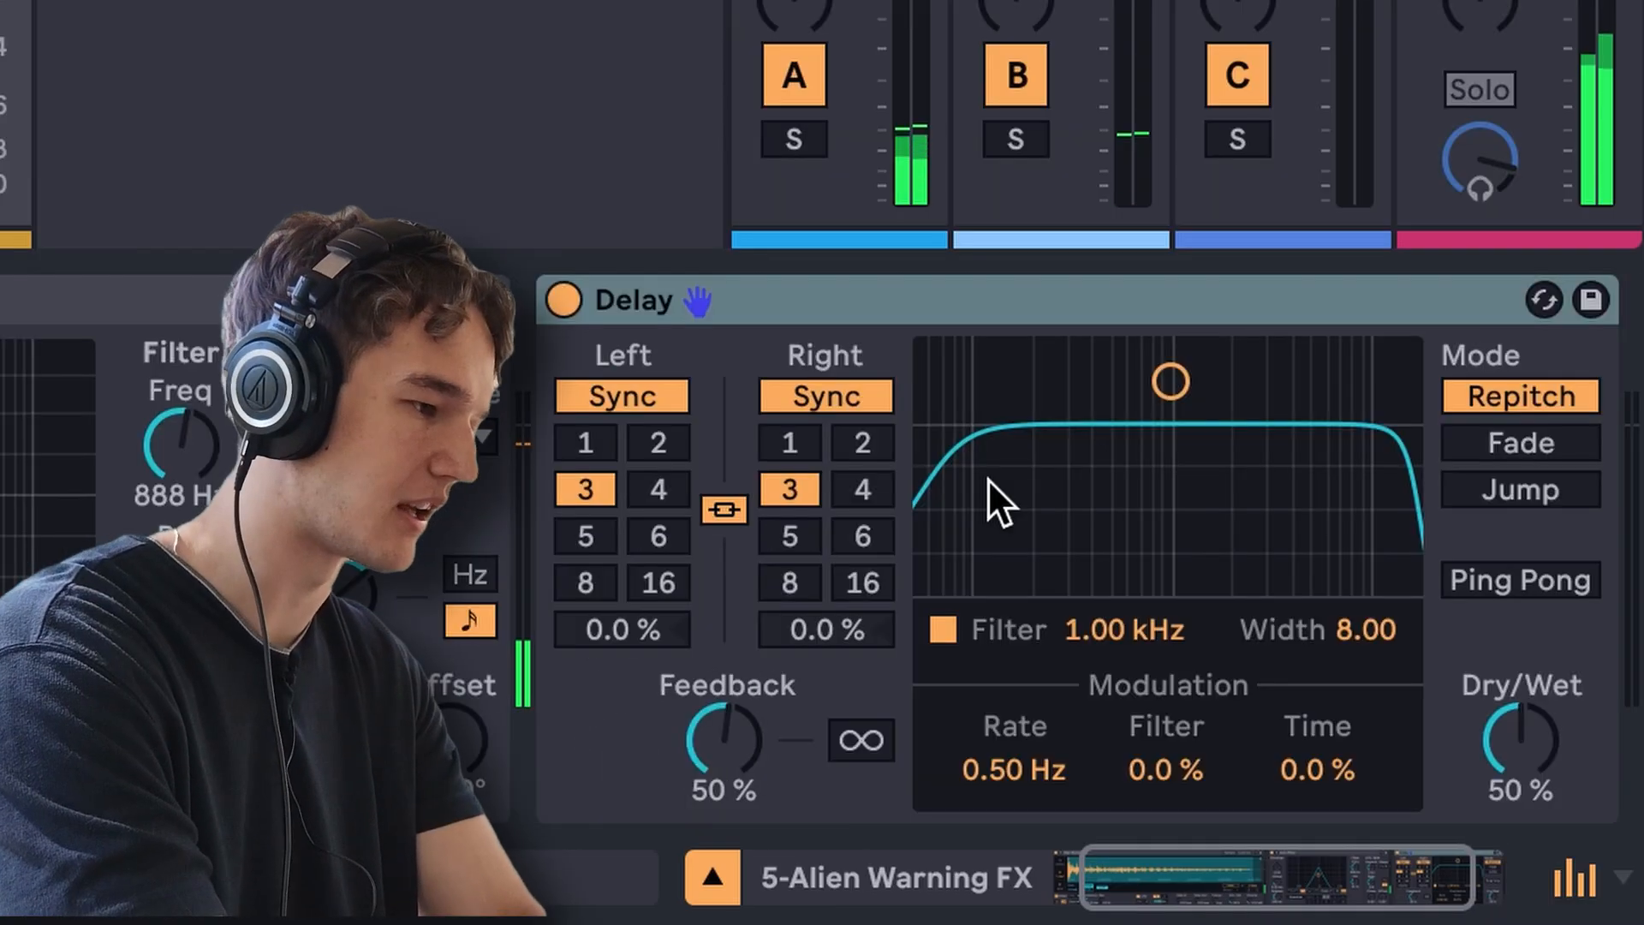
- Add a Delay after the Auto Filter, set its filter to 2.27 kHz with width 4.30, and turn on Ping Pong
left_click_drag(1167, 377, 1238, 477)
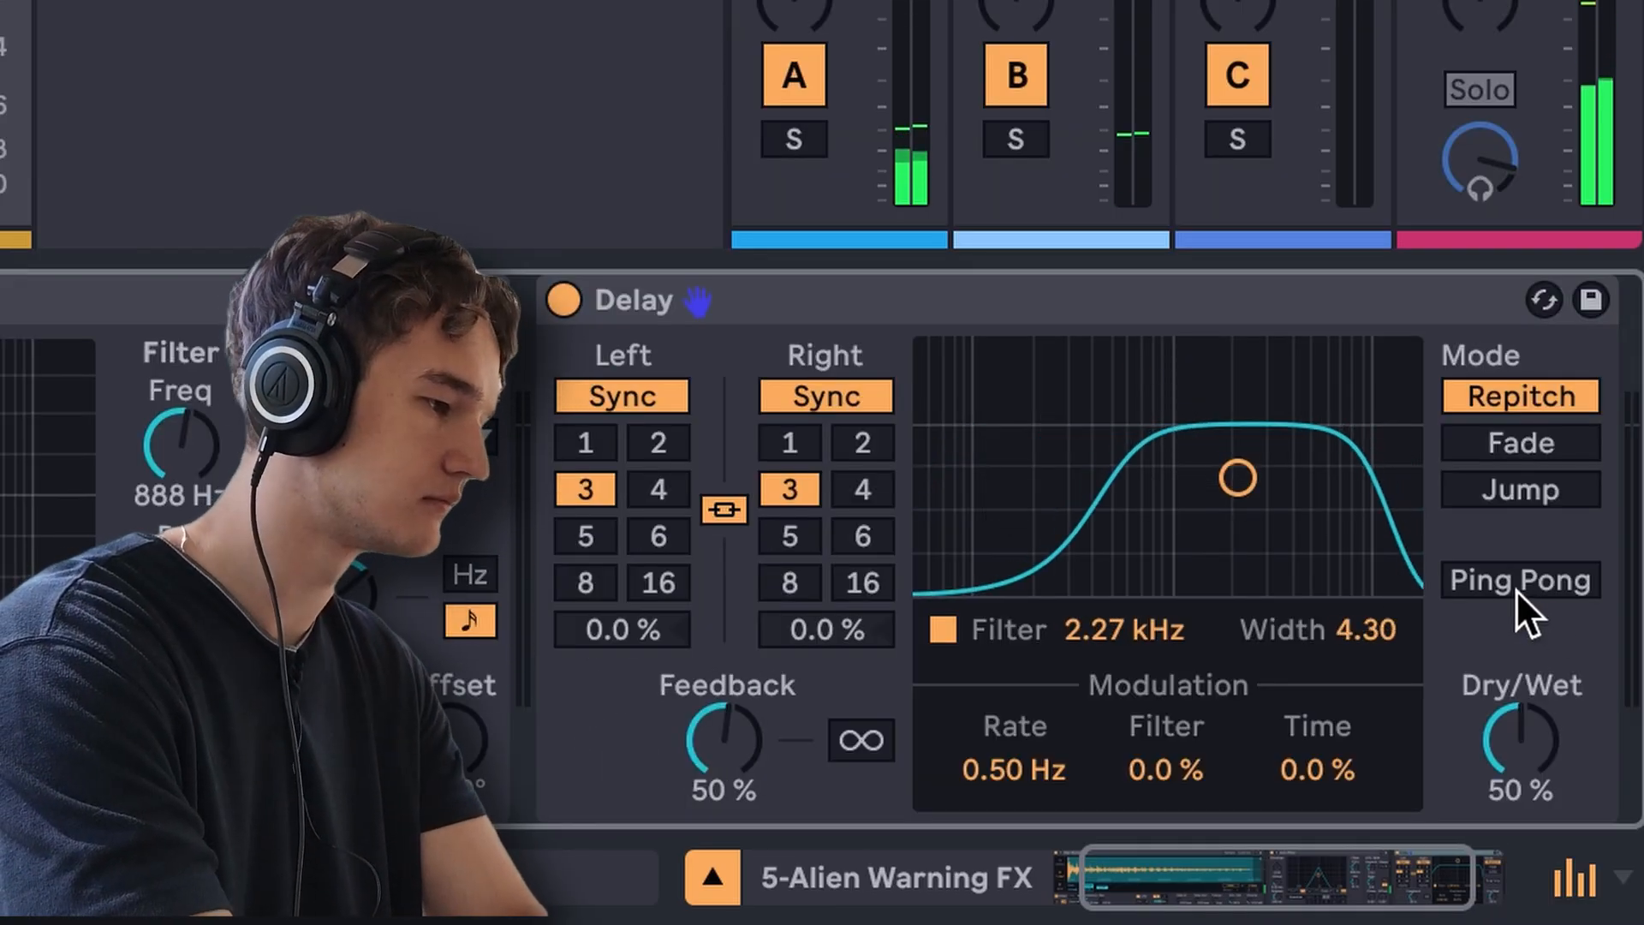
left_click(1524, 582)
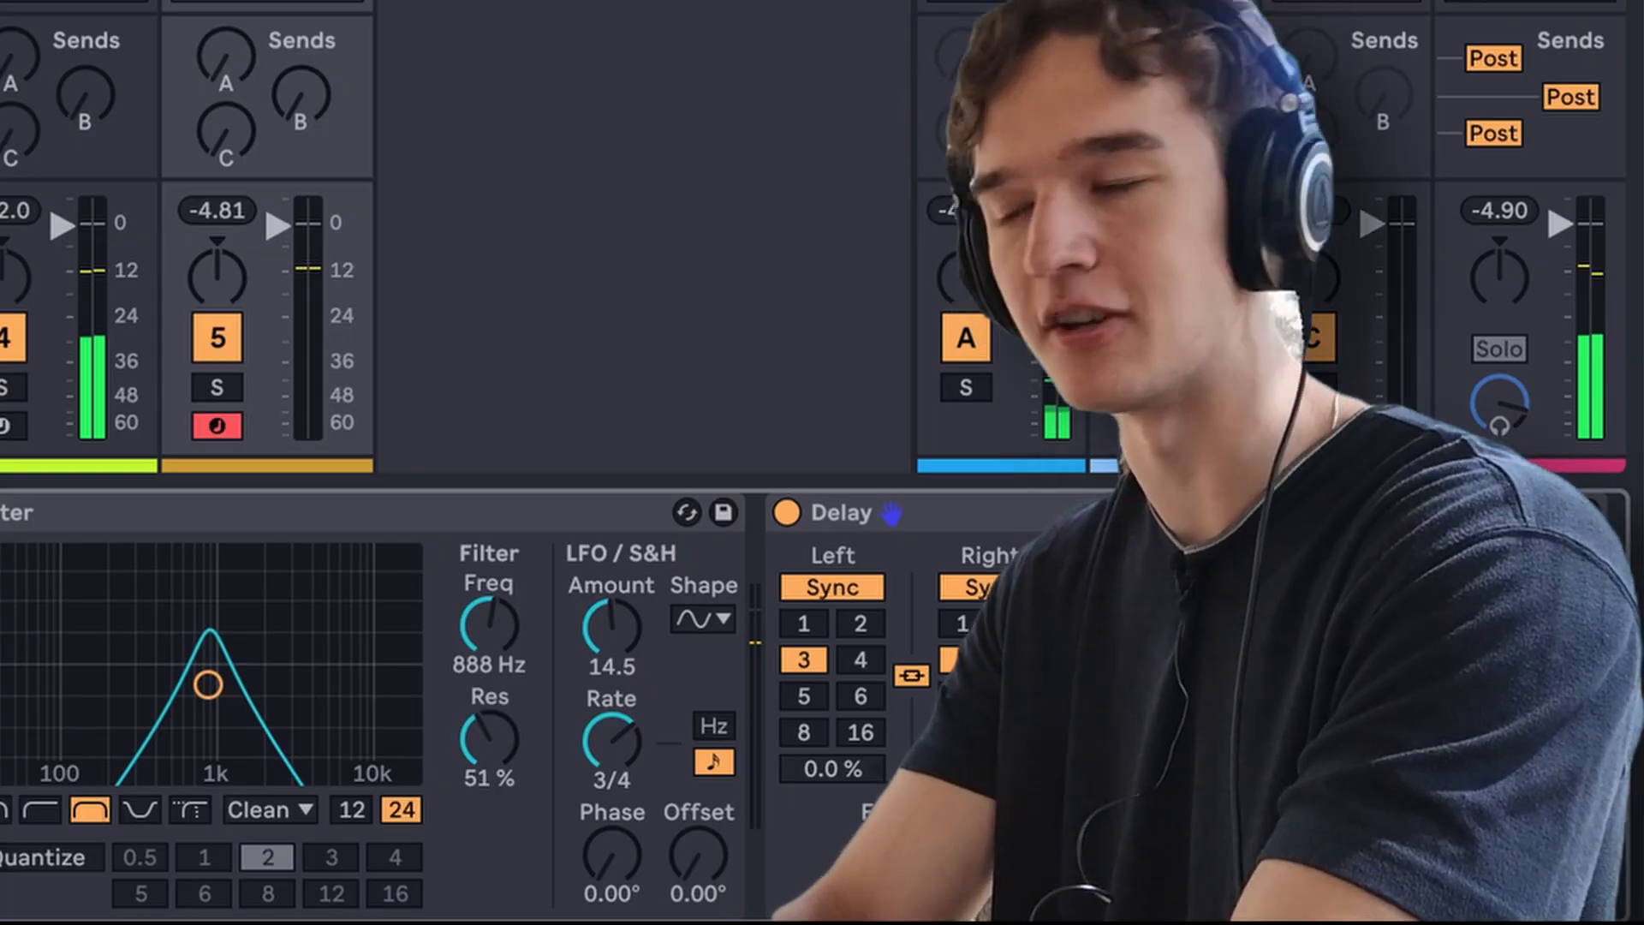
- Capture the notes just played on the Alien Warning FX track into a clip and select the first C3 note after bar 13
key("shift+Tab")
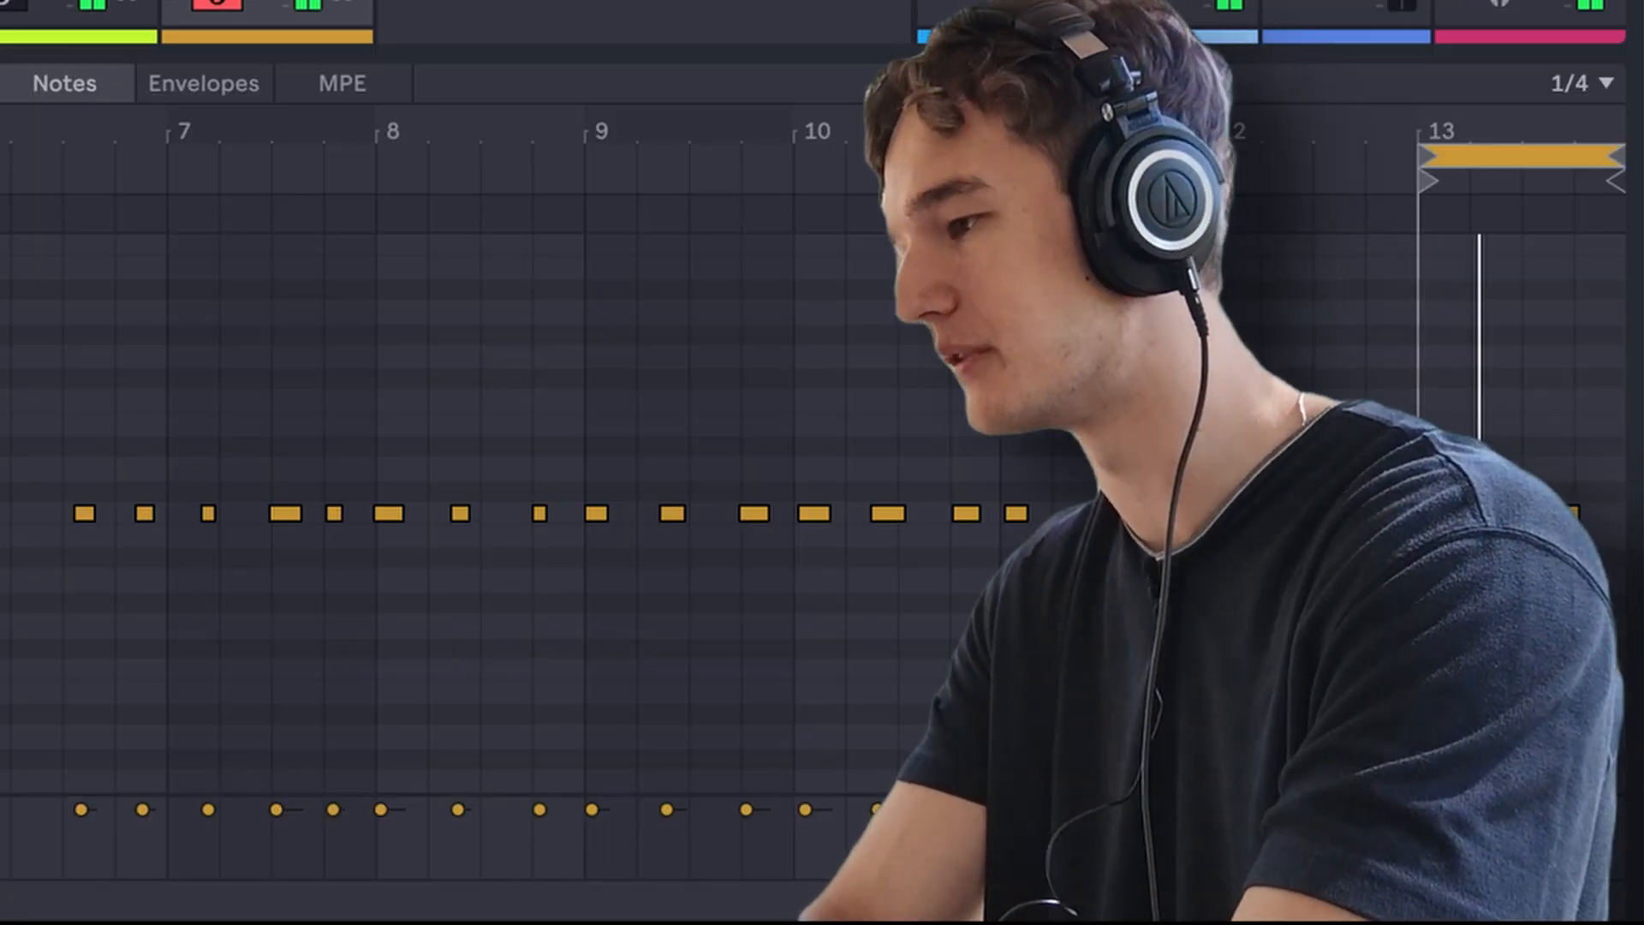
scroll(1398, 514, "up", 3)
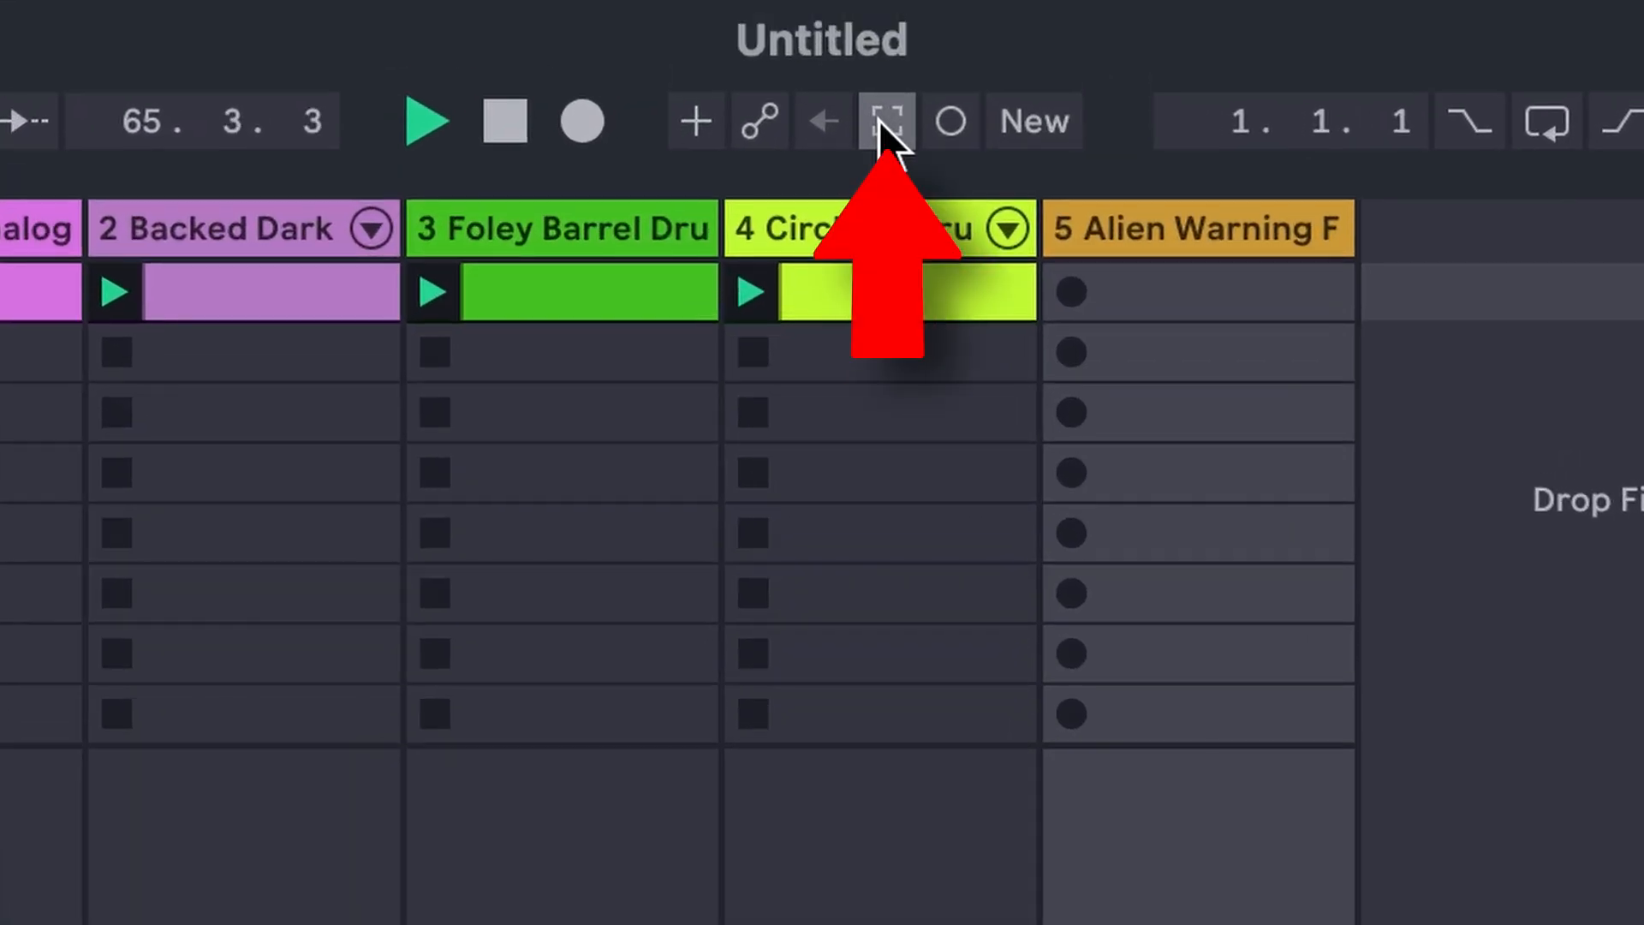
left_click(844, 11)
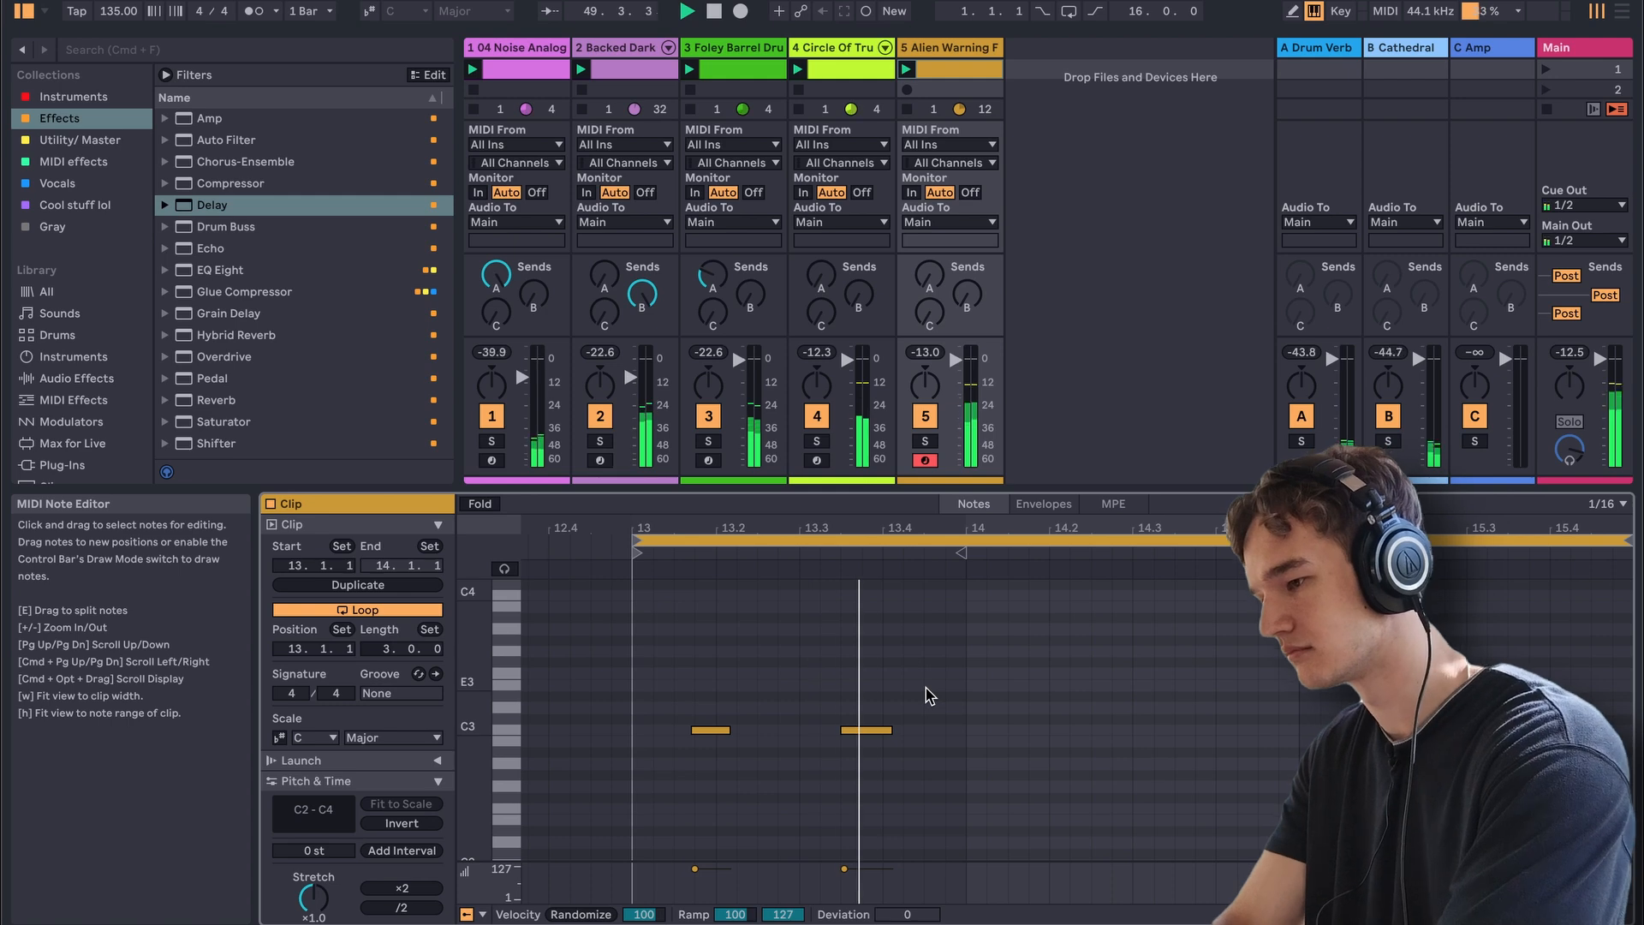
left_click(710, 730)
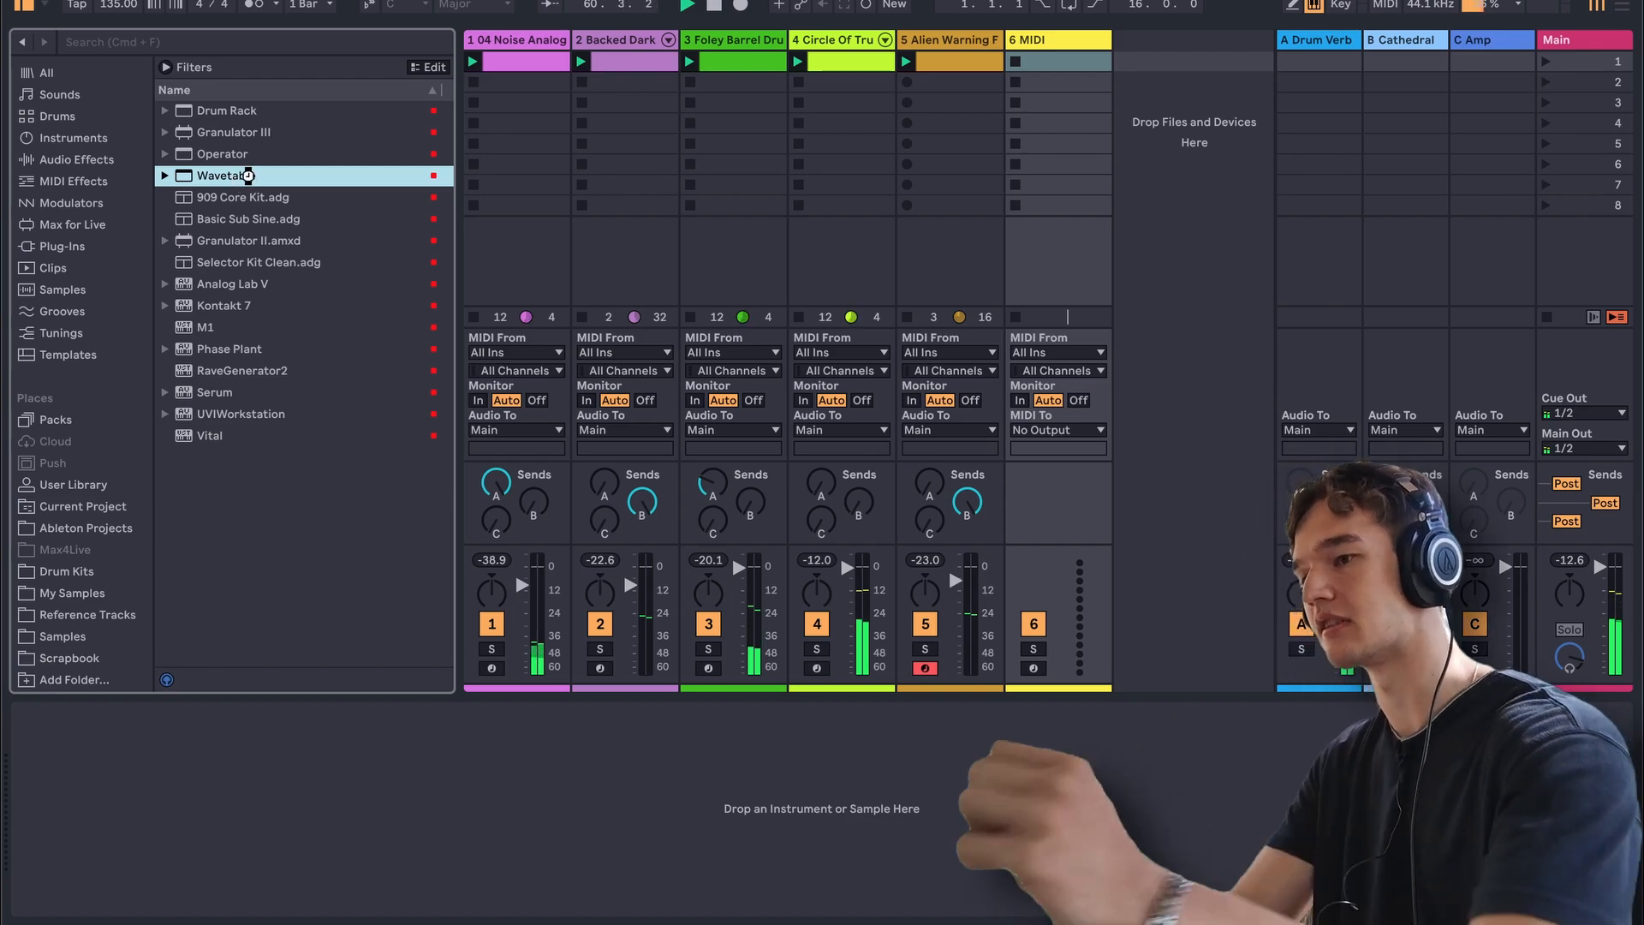
- Load Wavetable on the sixth track with oscillator 1 at 67%, a 390 Hz low-pass, the sub enabled and mono glide of 140 ms
double_click(248, 181)
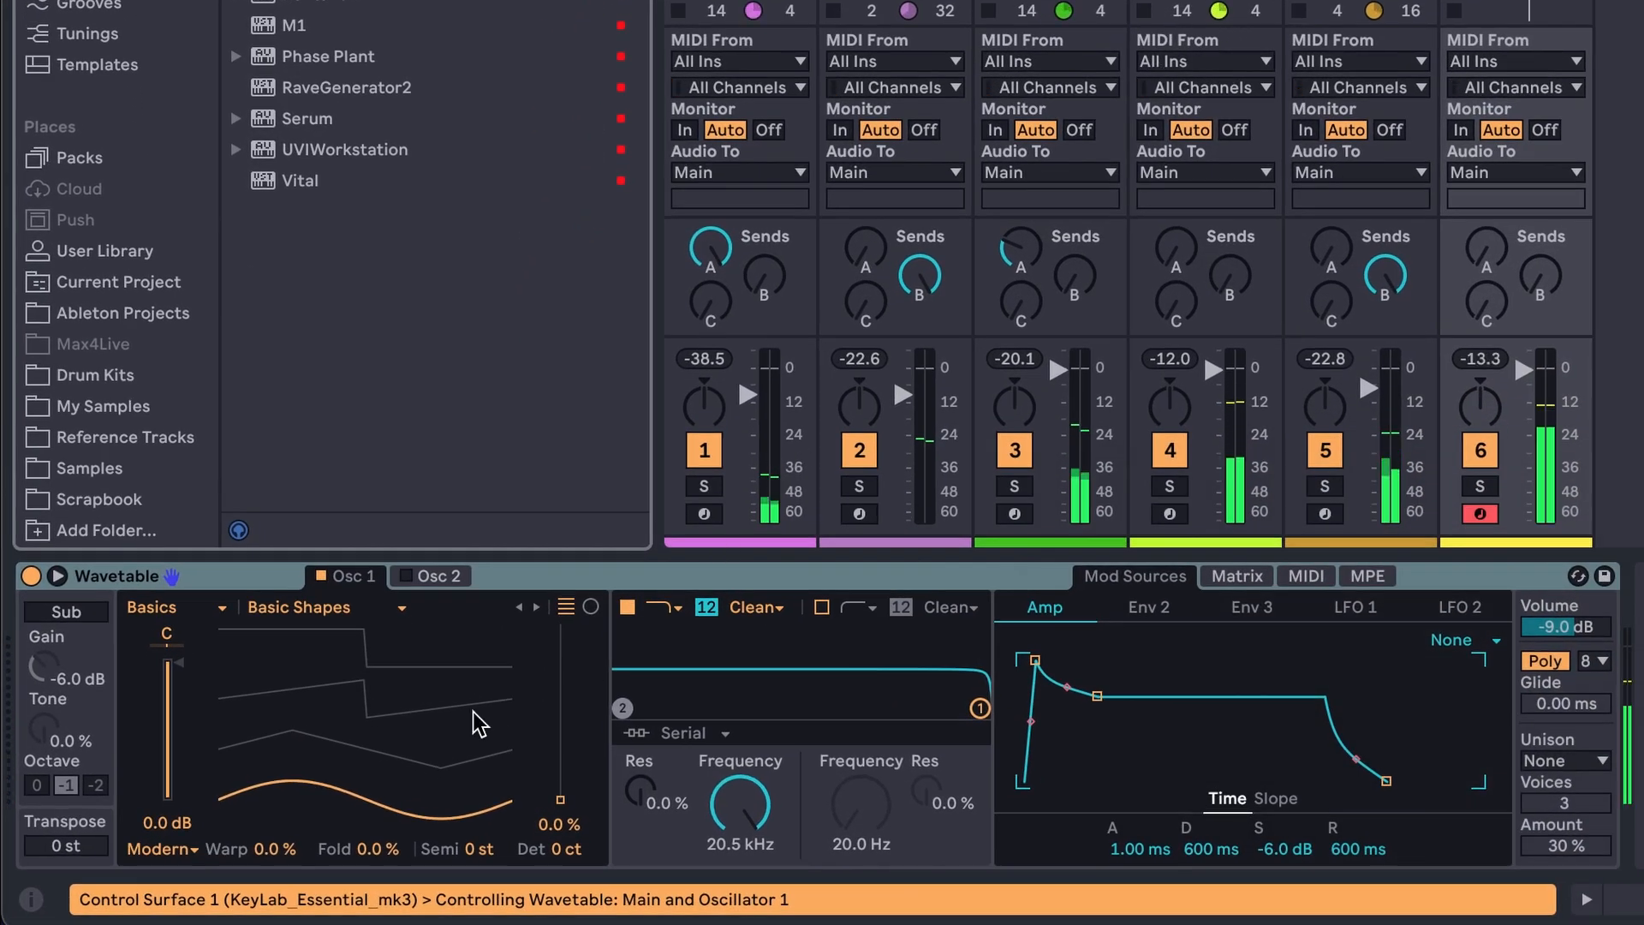
left_click_drag(474, 711, 473, 590)
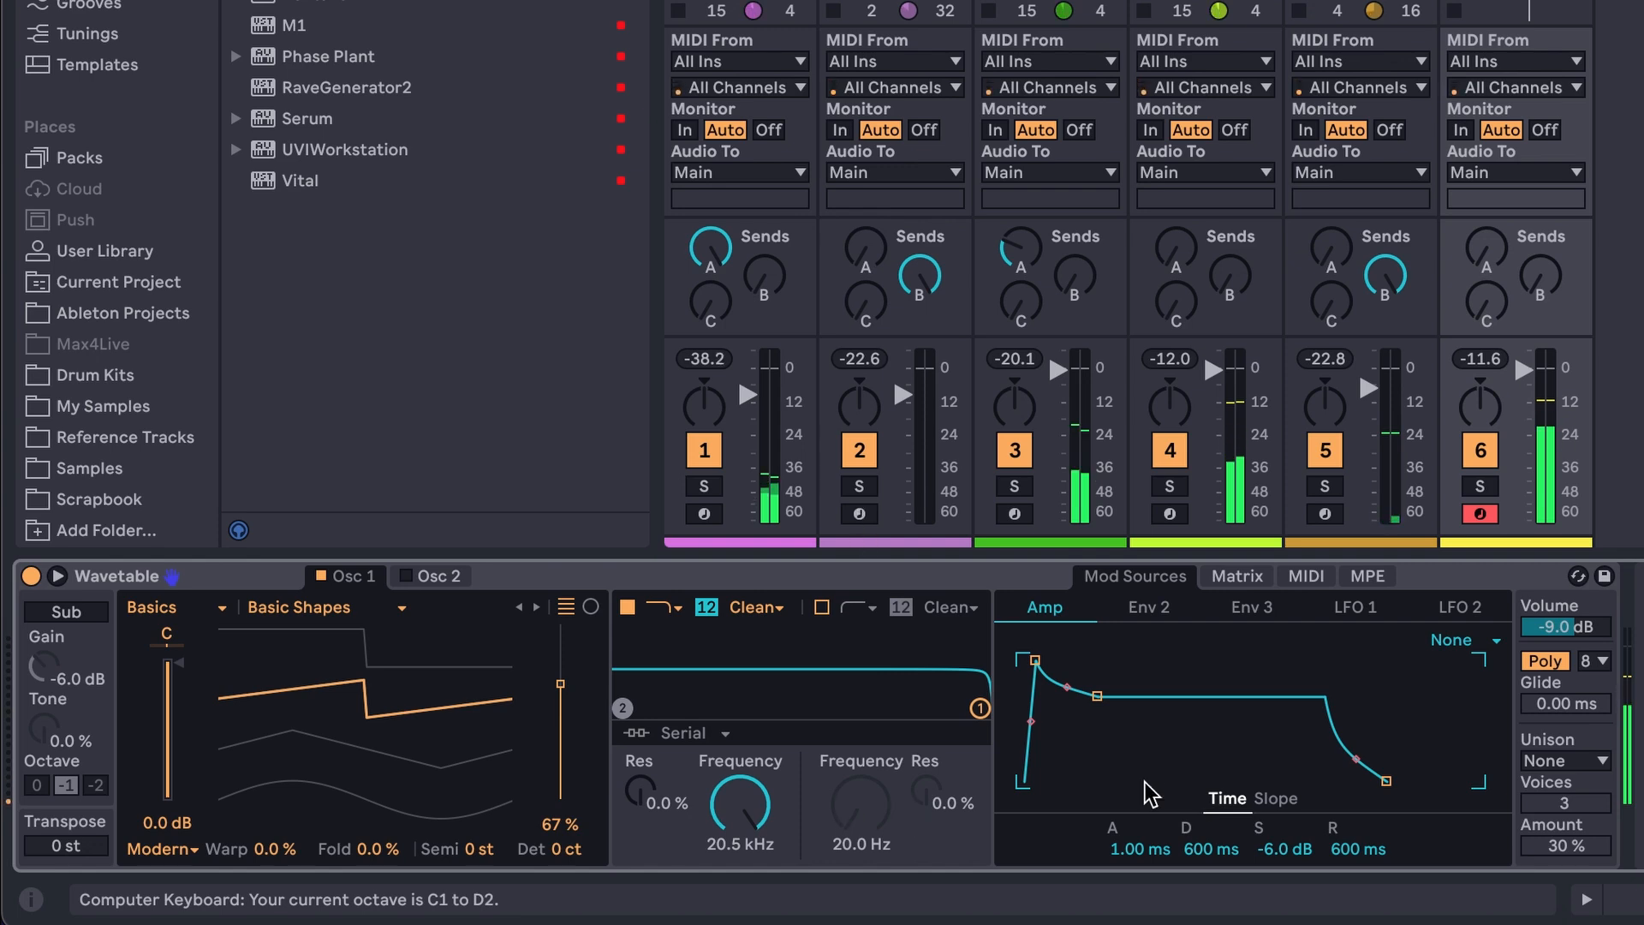
left_click_drag(732, 820, 733, 856)
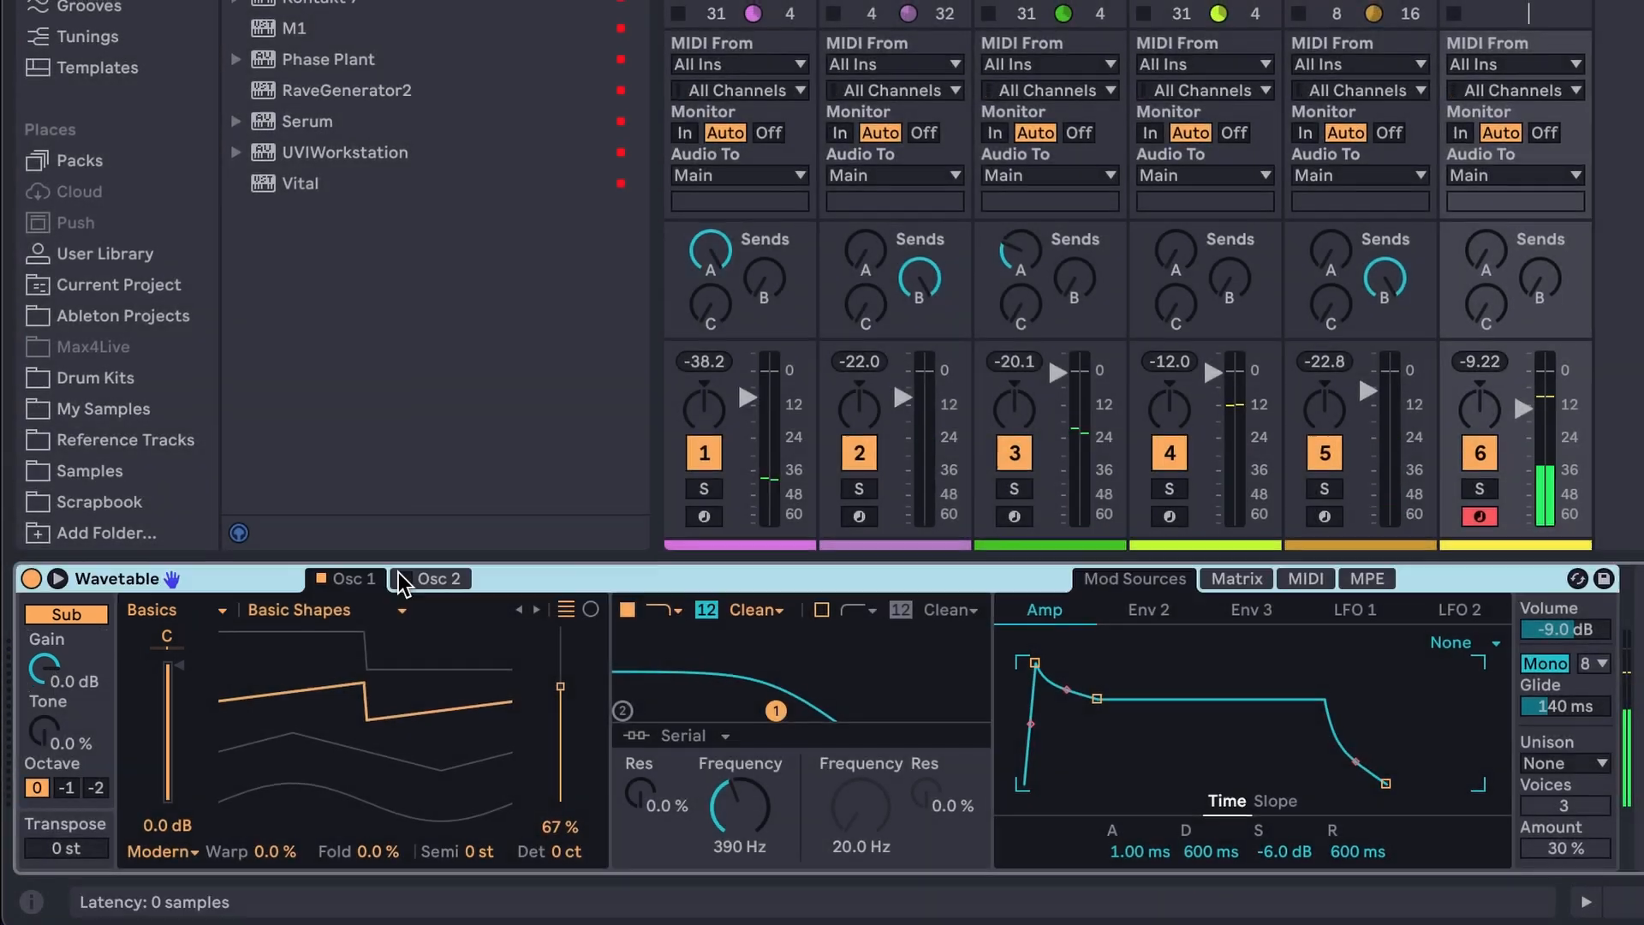
- Enable Wavetable's oscillator 2 at 70% position with 32 ct detune, and detune oscillator 1 by -27 ct
left_click(430, 579)
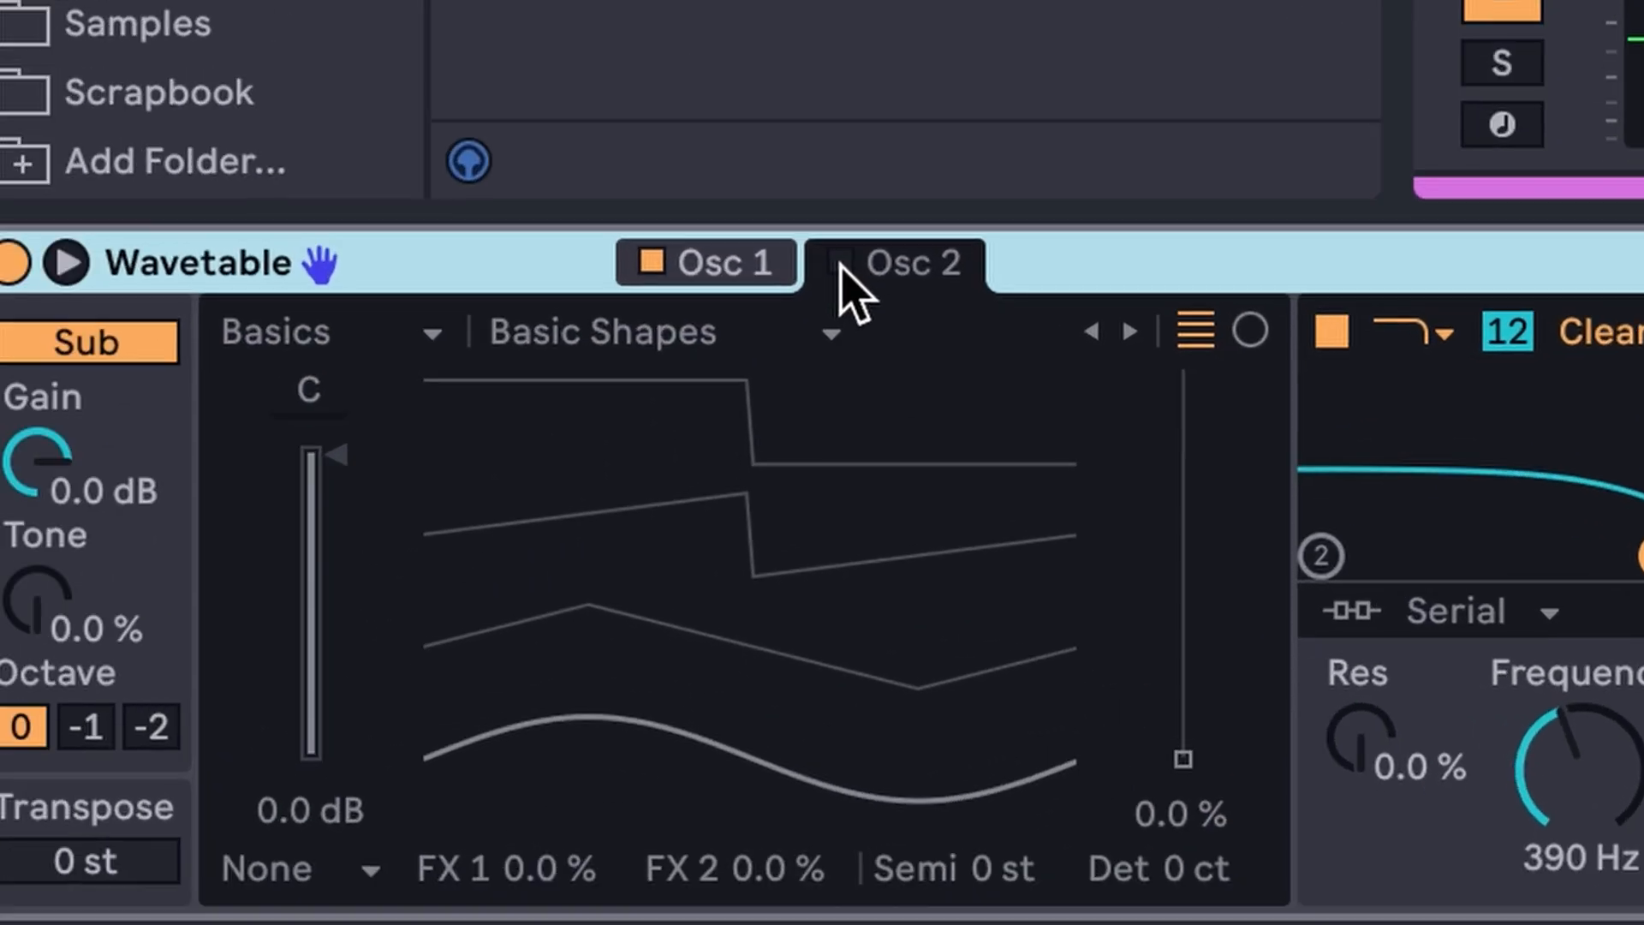
left_click(407, 577)
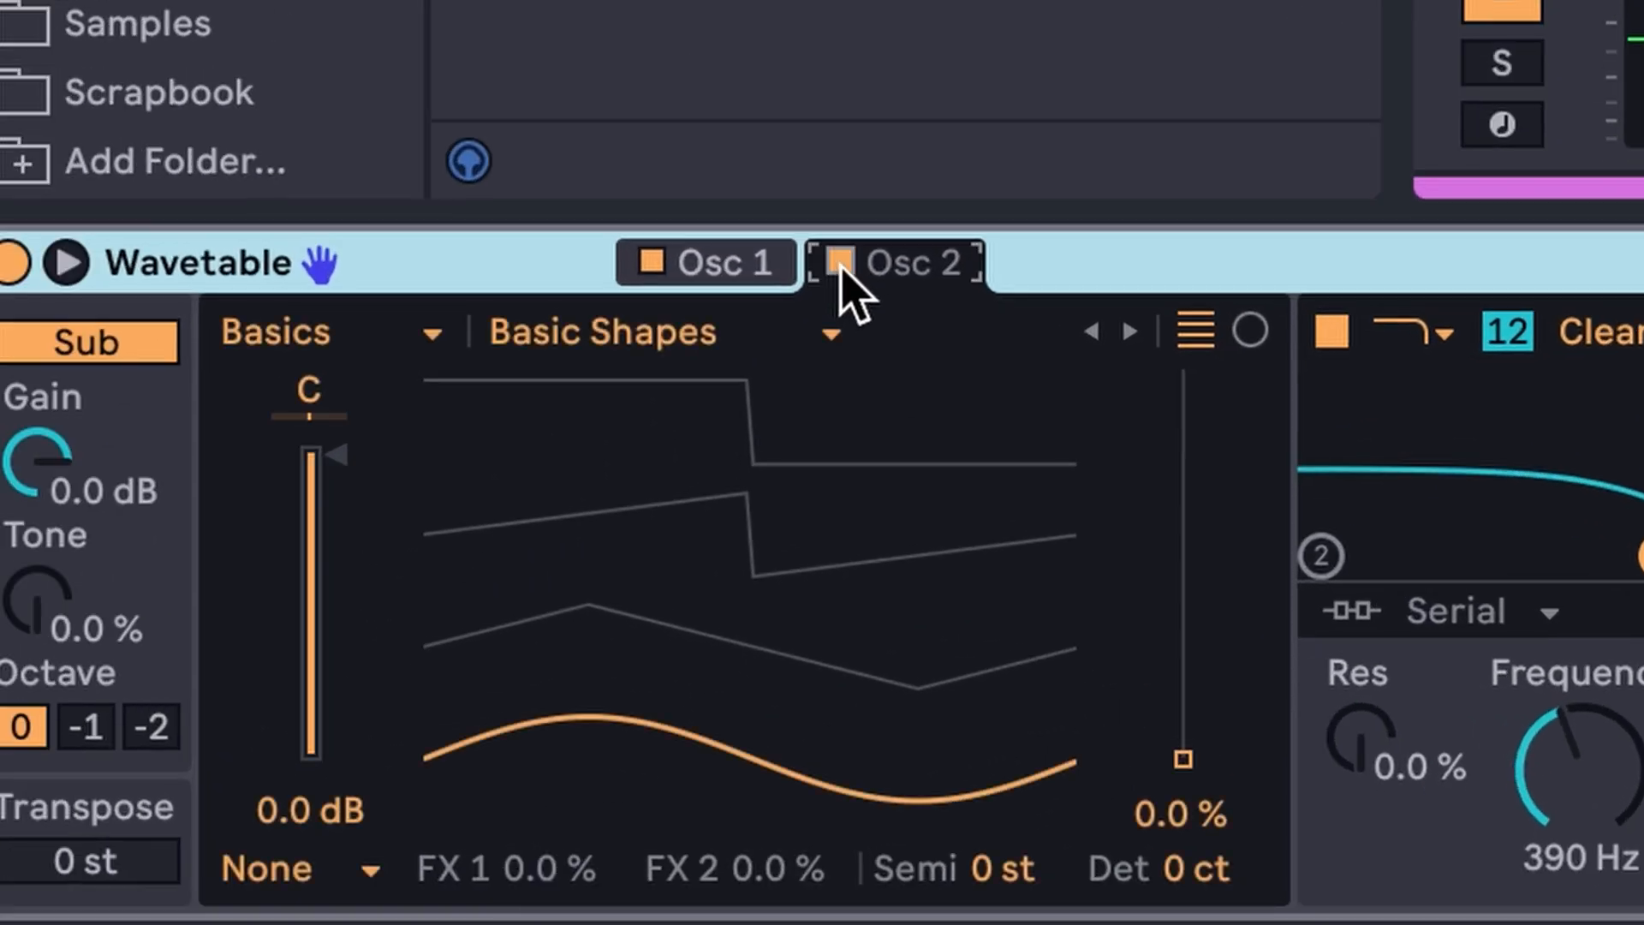
left_click_drag(775, 634, 775, 364)
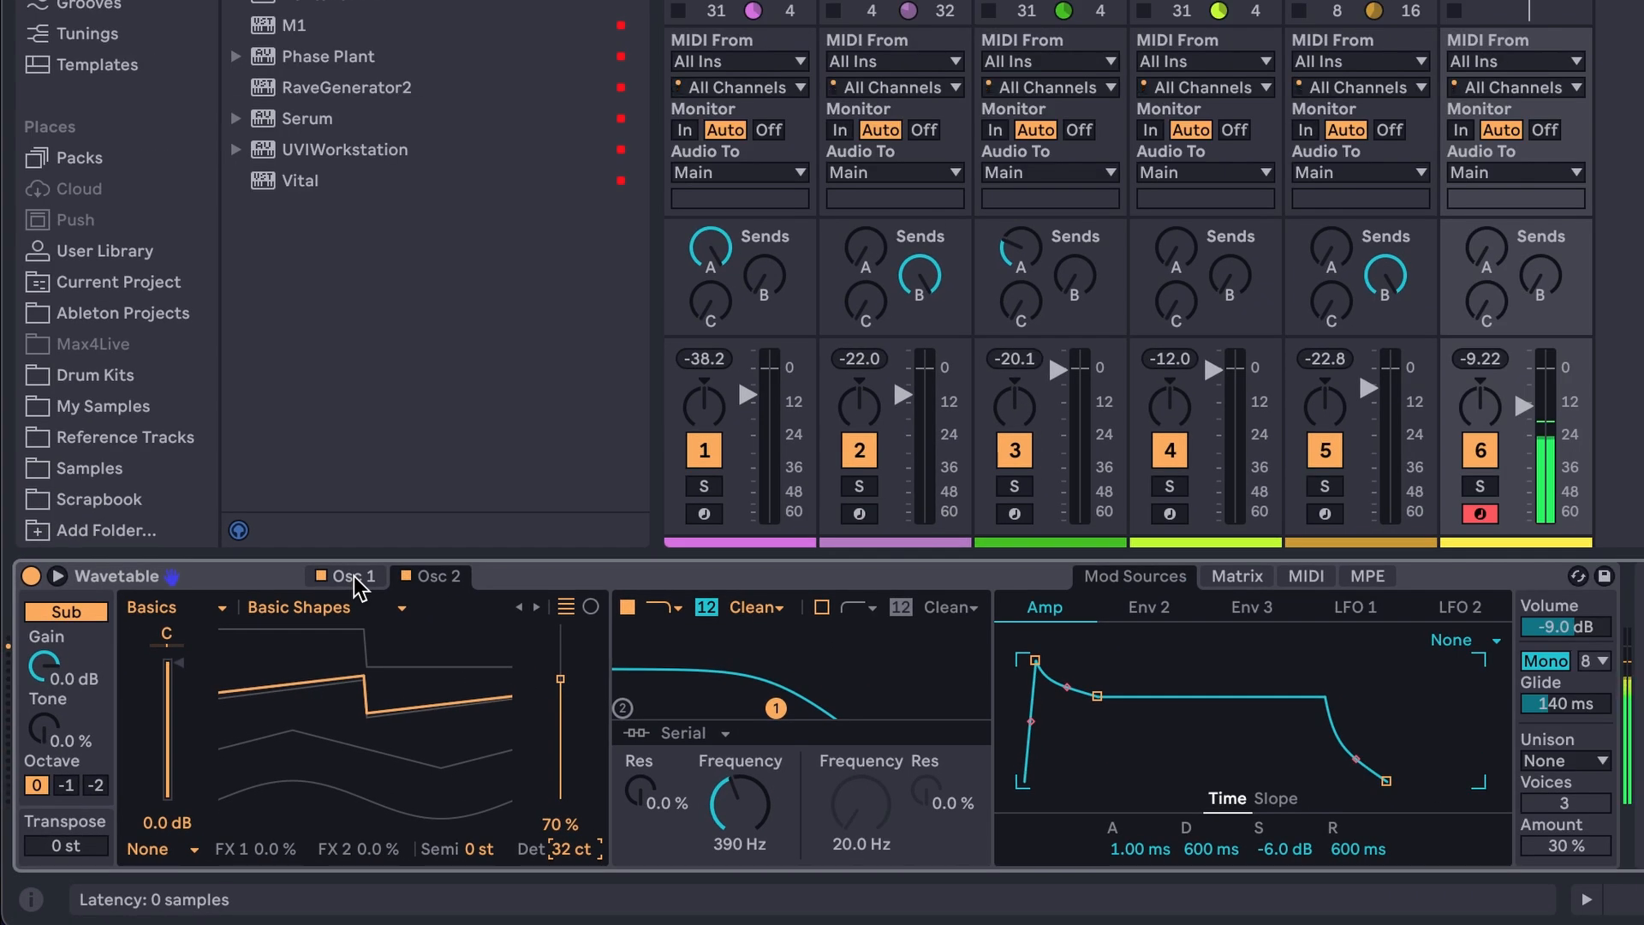
left_click(354, 580)
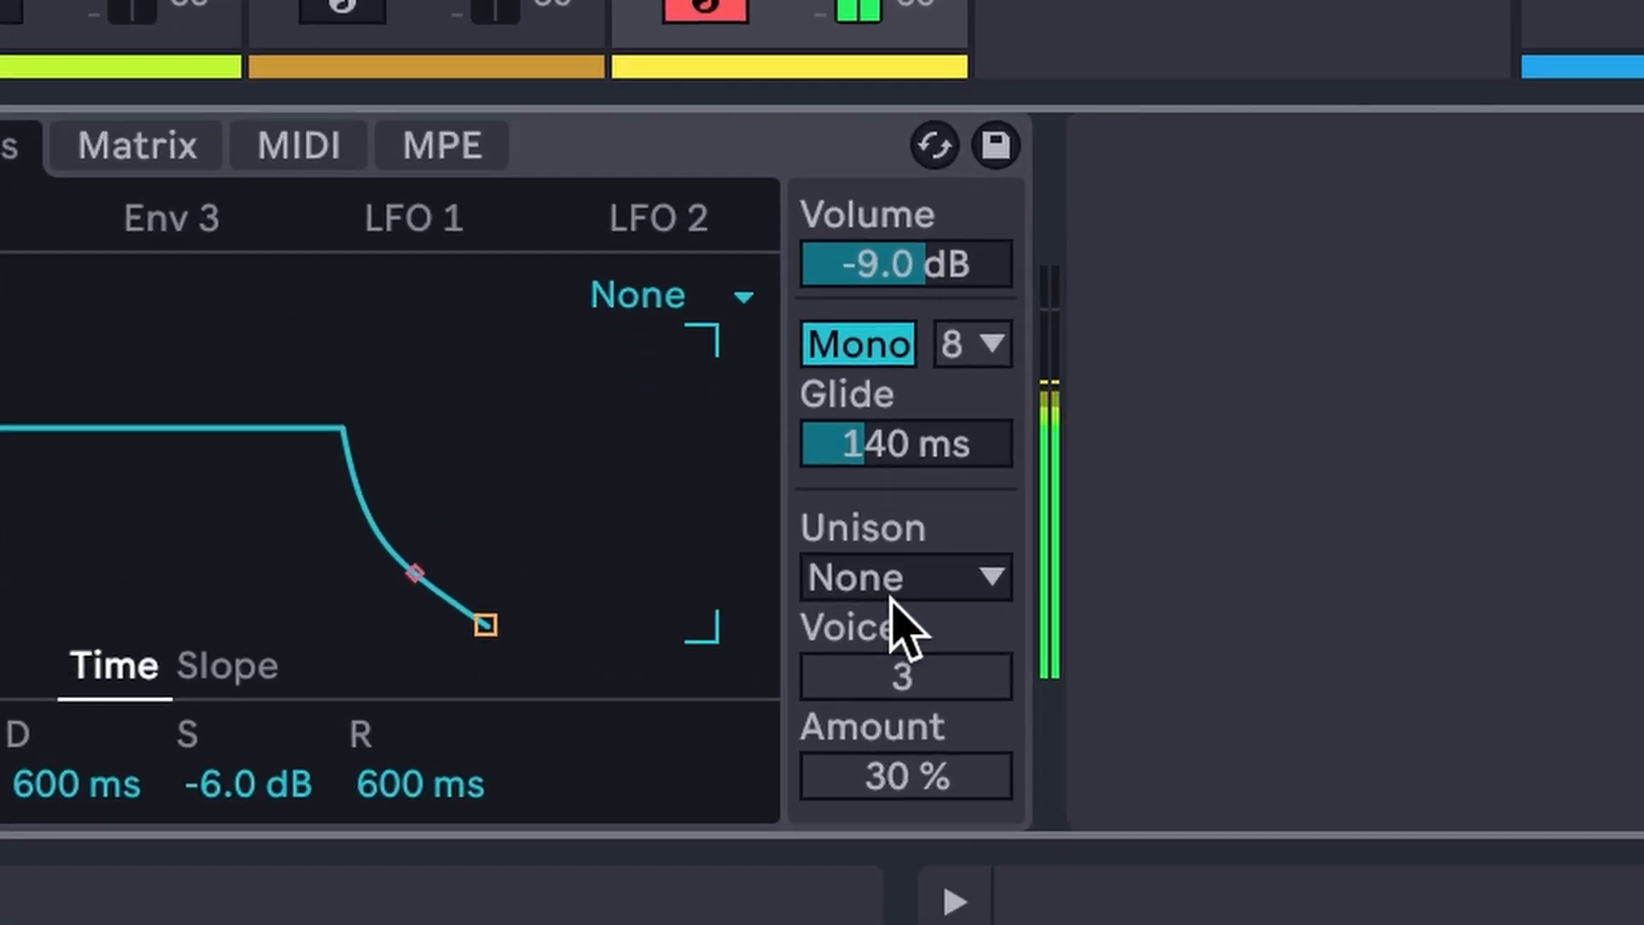
- Set Wavetable's unison mode to Noise and raise the track's volume slightly
left_click(892, 591)
left_click(927, 359)
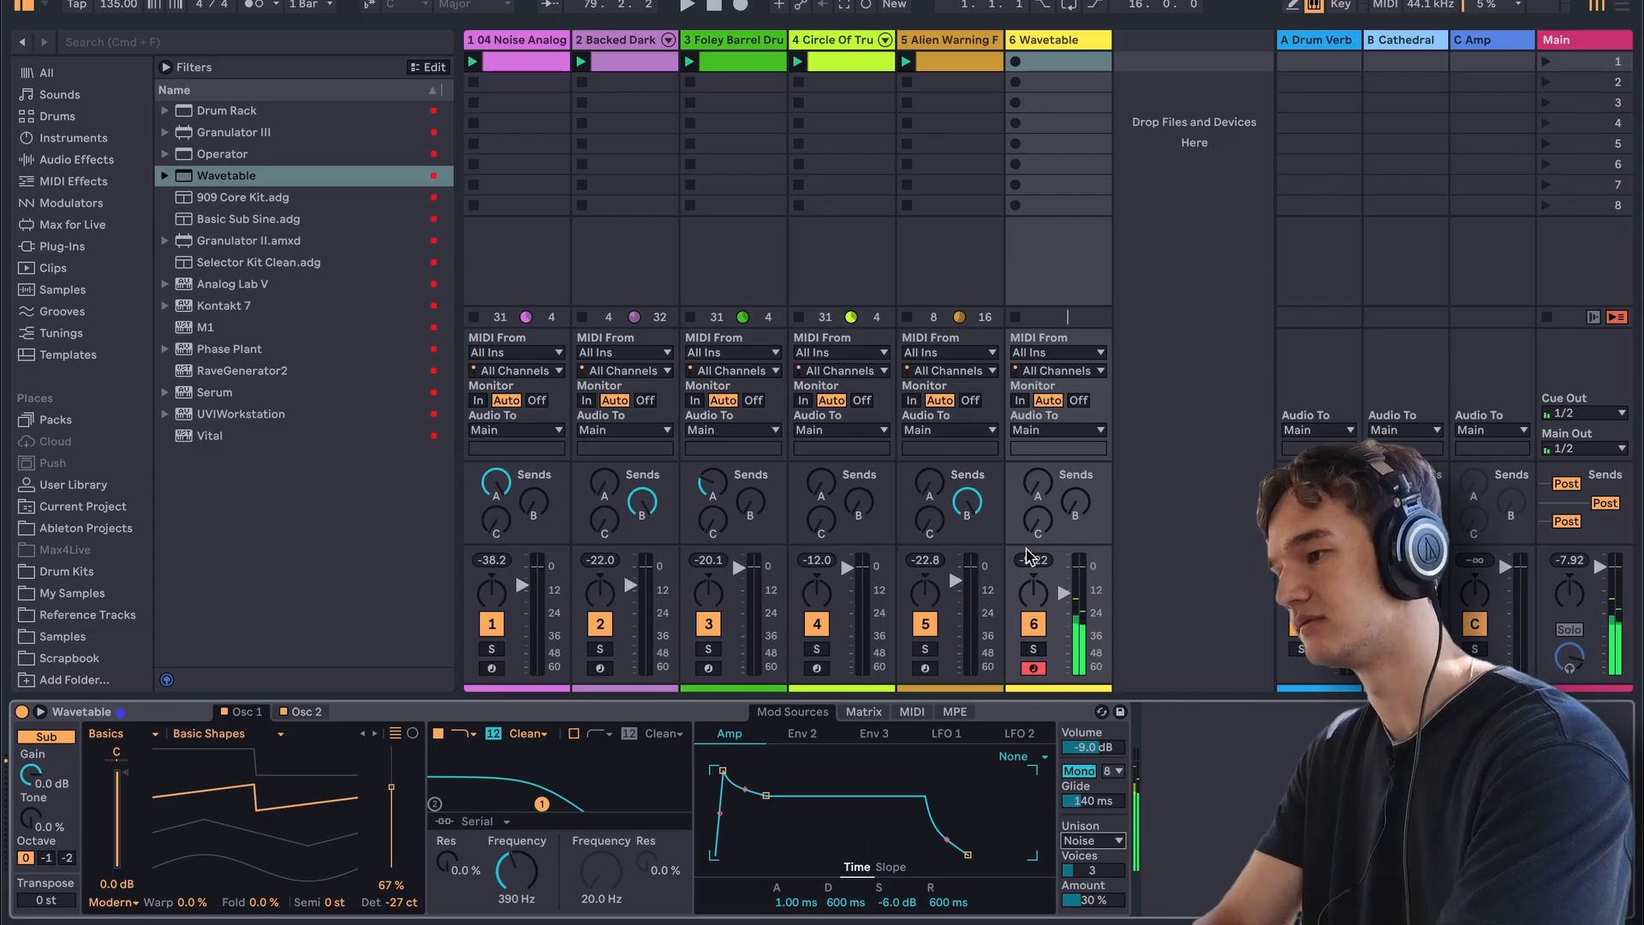
left_click(1098, 600)
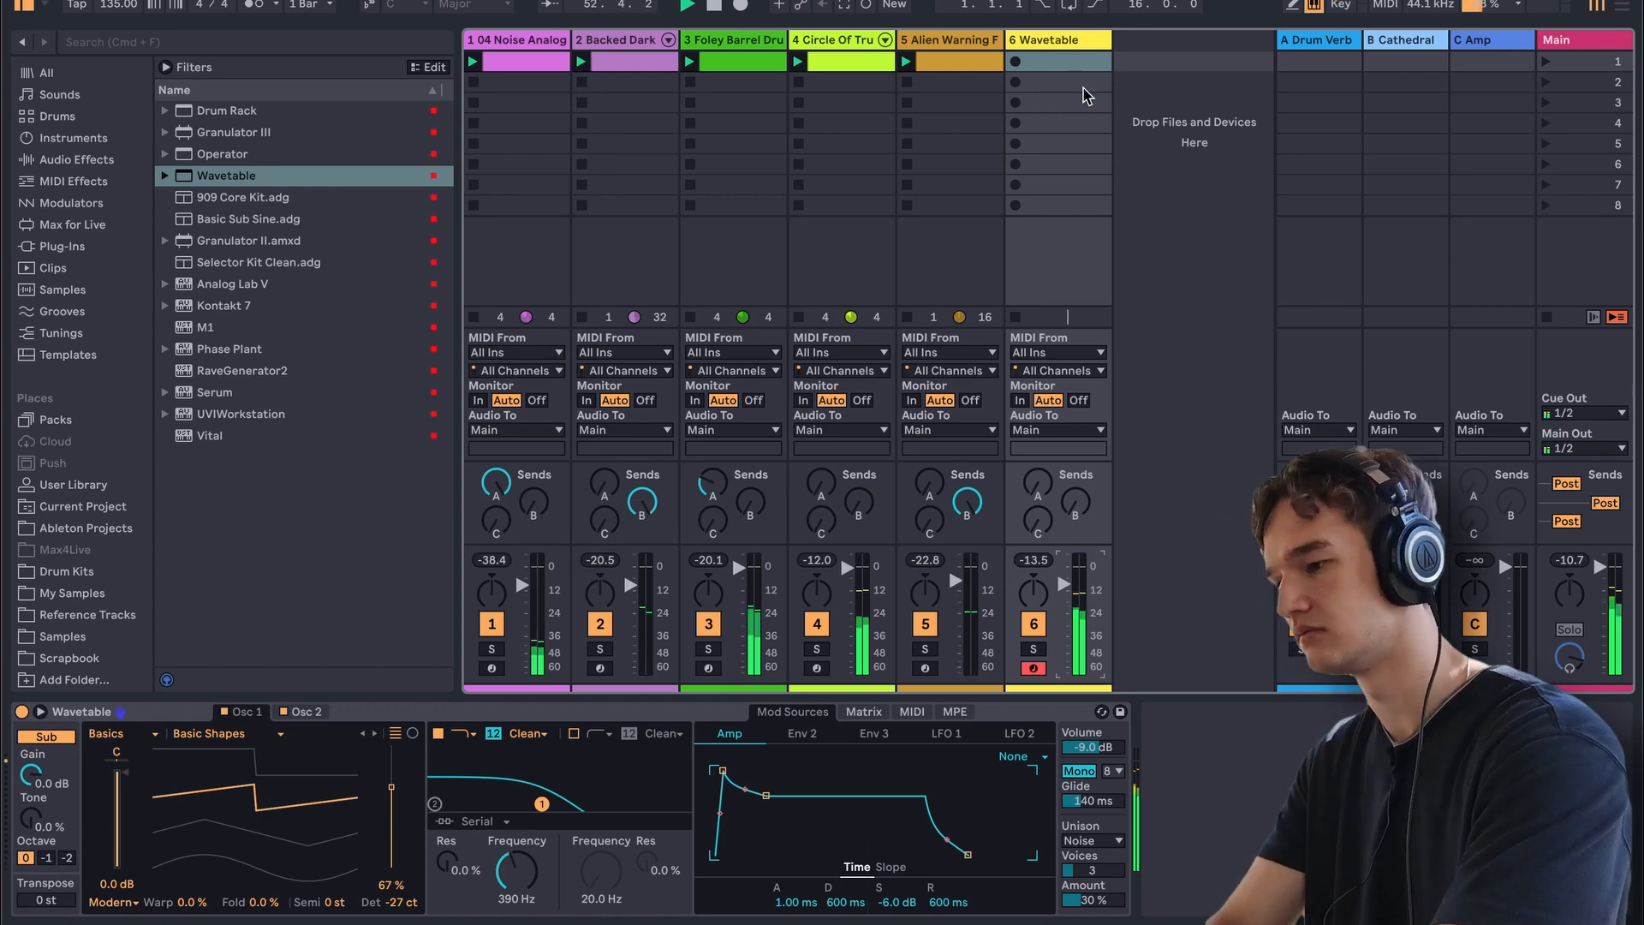
- Create a four-bar clip on the Wavetable track with a C1 note followed by a C#1 note on 1.3, and launch it
key("super+shift+m")
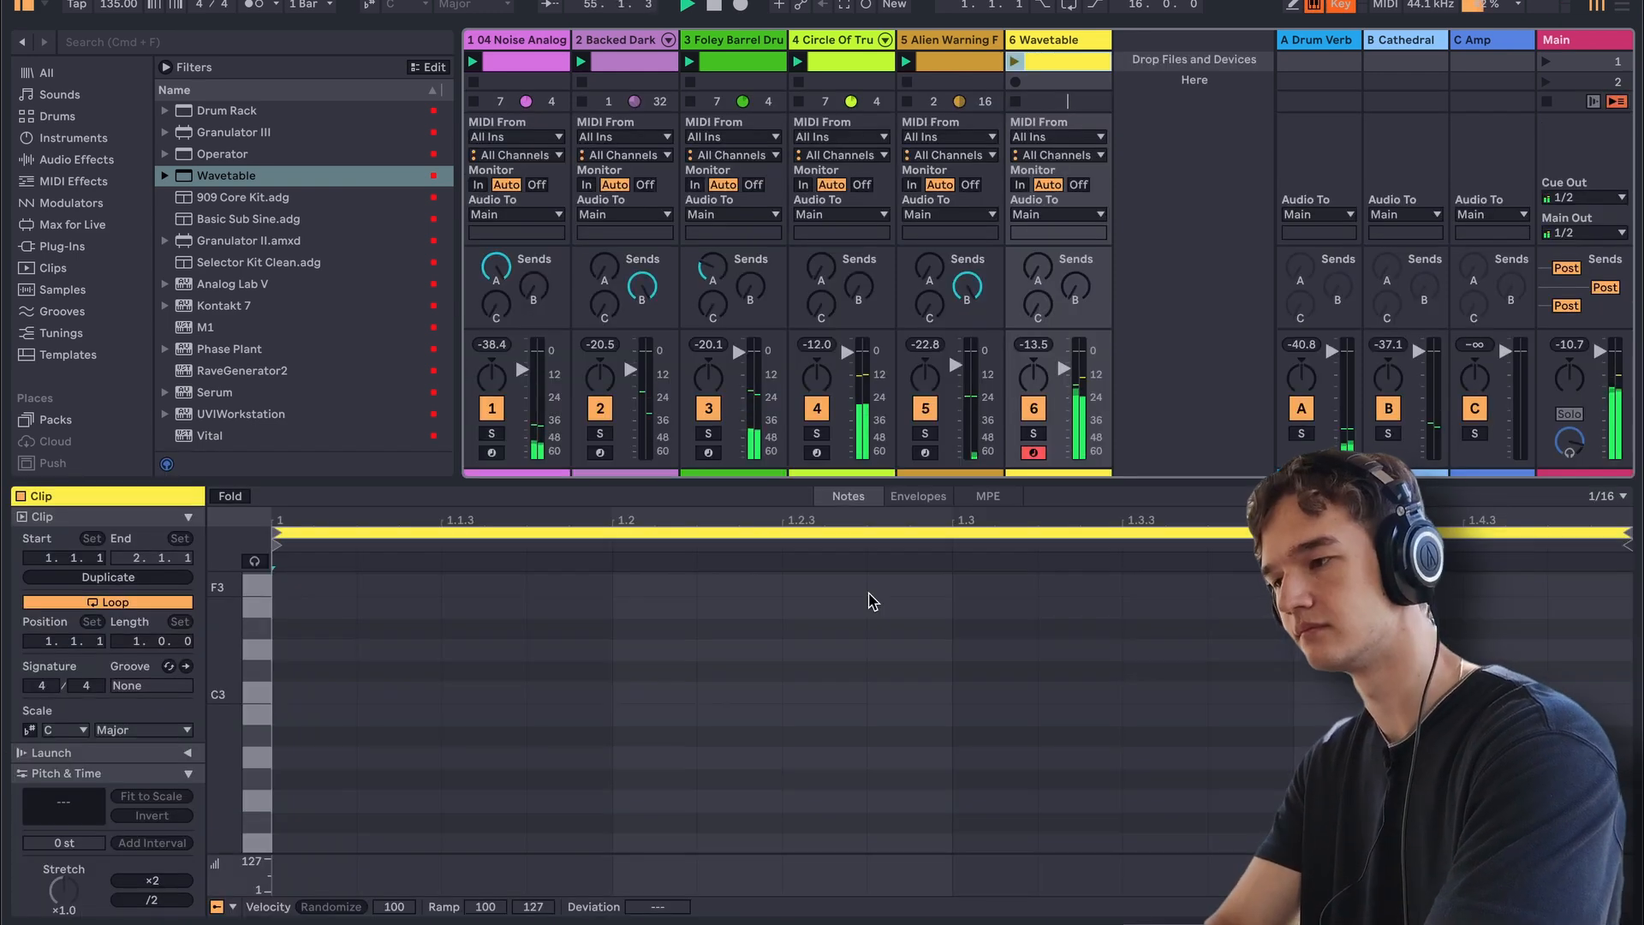
scroll(872, 601, "down", 2)
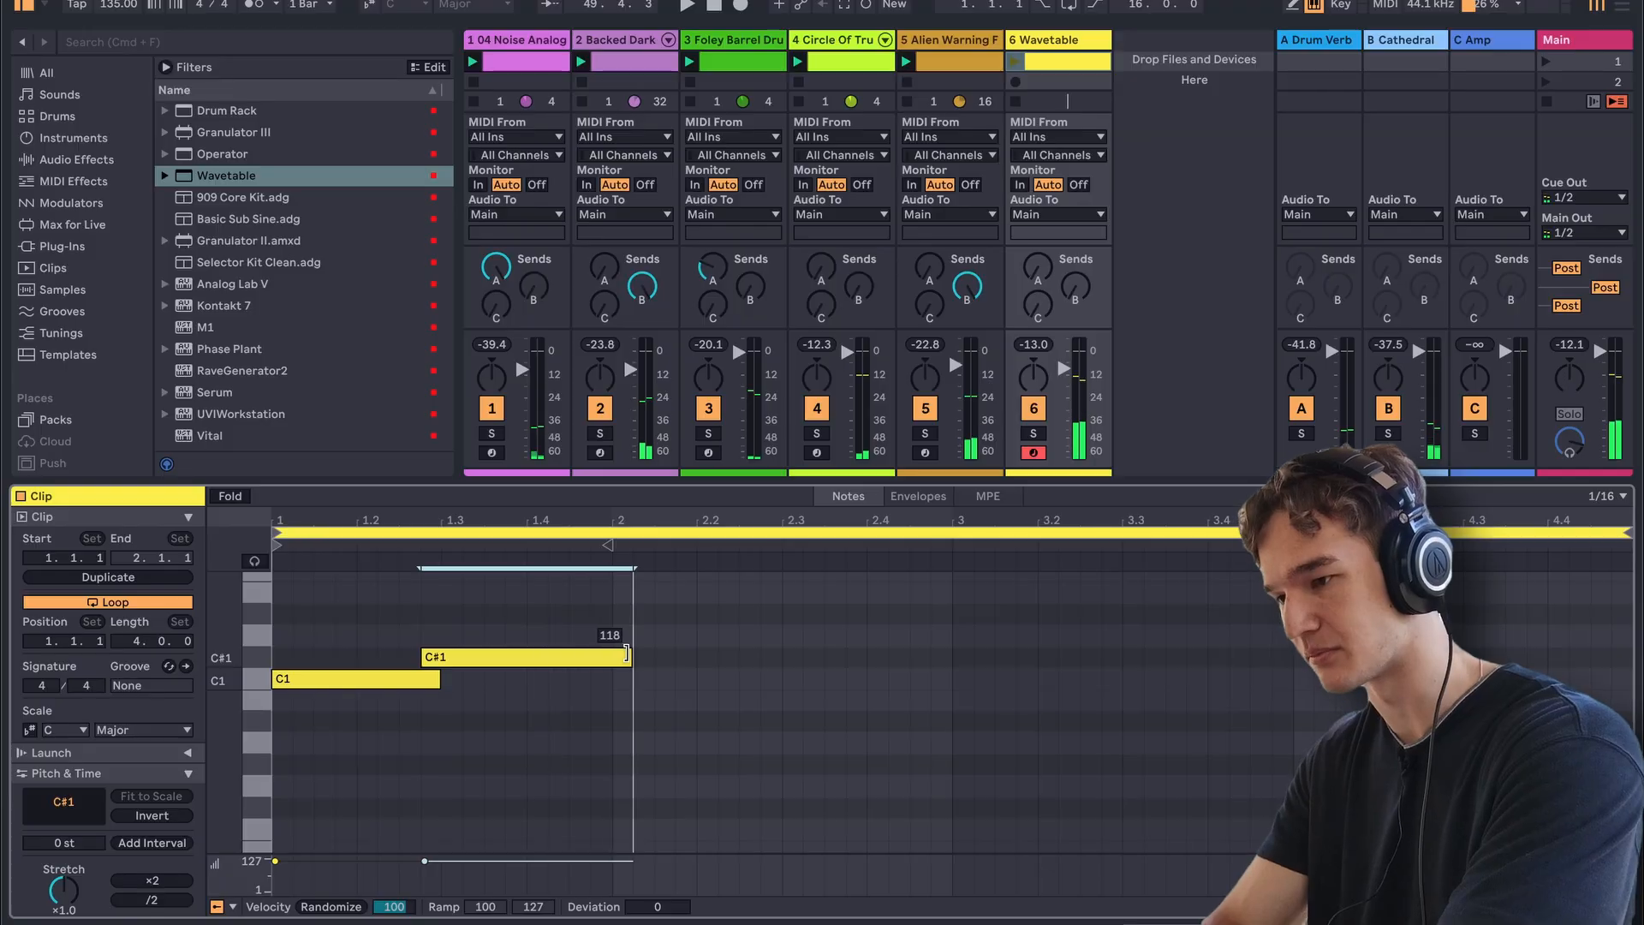
left_click_drag(626, 655, 630, 657)
left_click(479, 689)
left_click(394, 694)
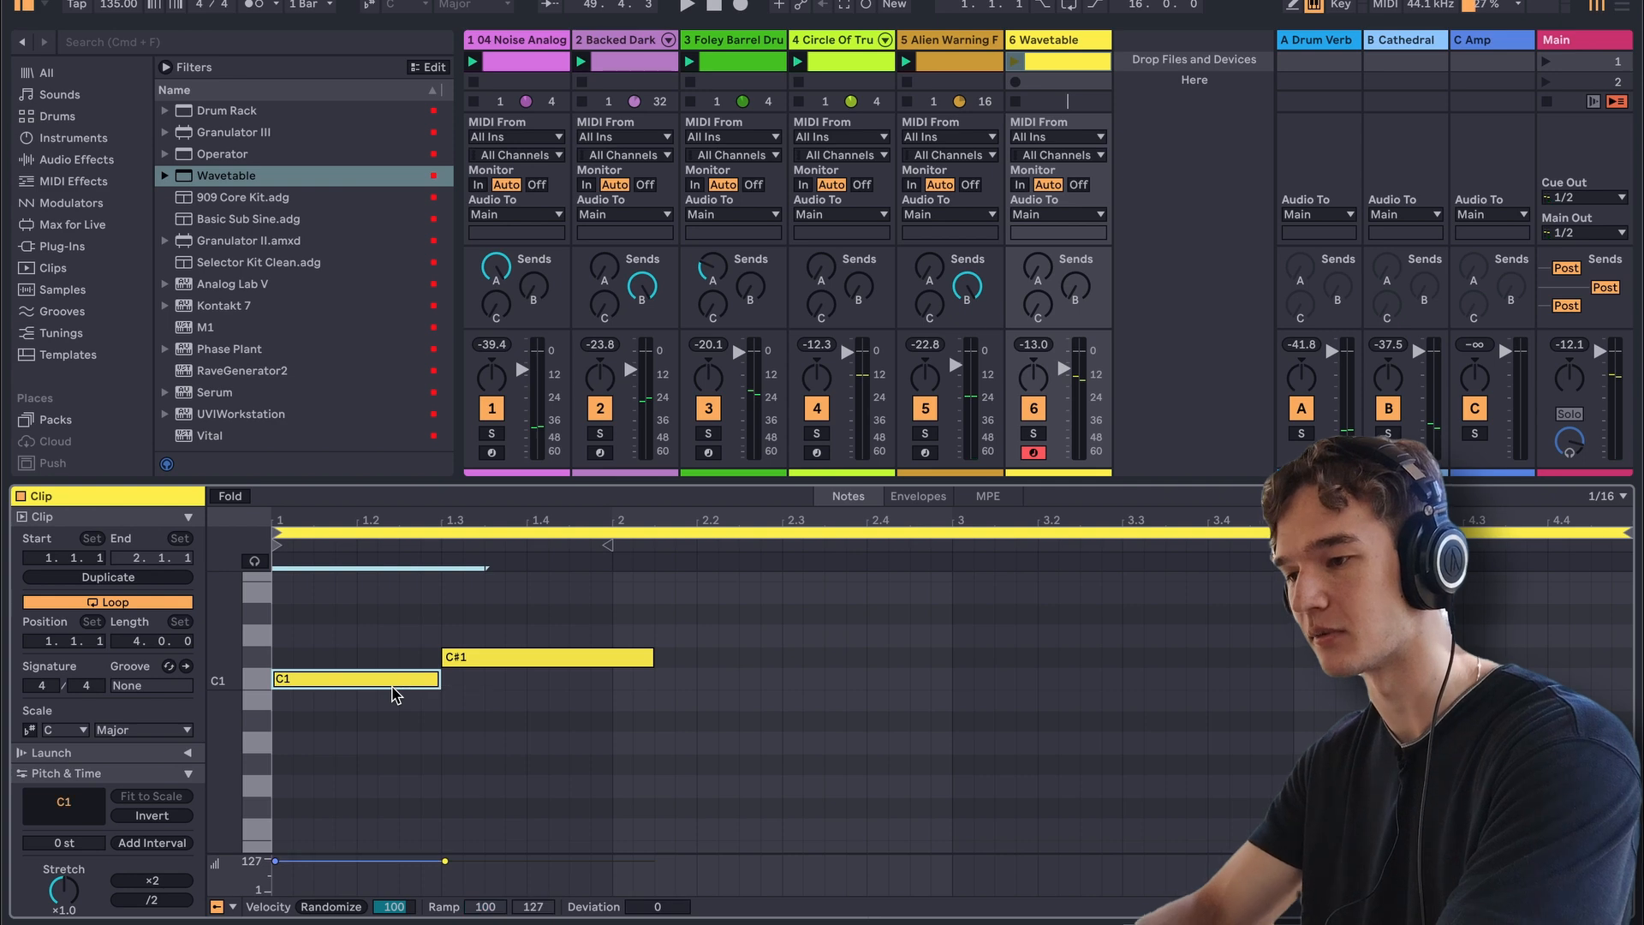
left_click(1013, 62)
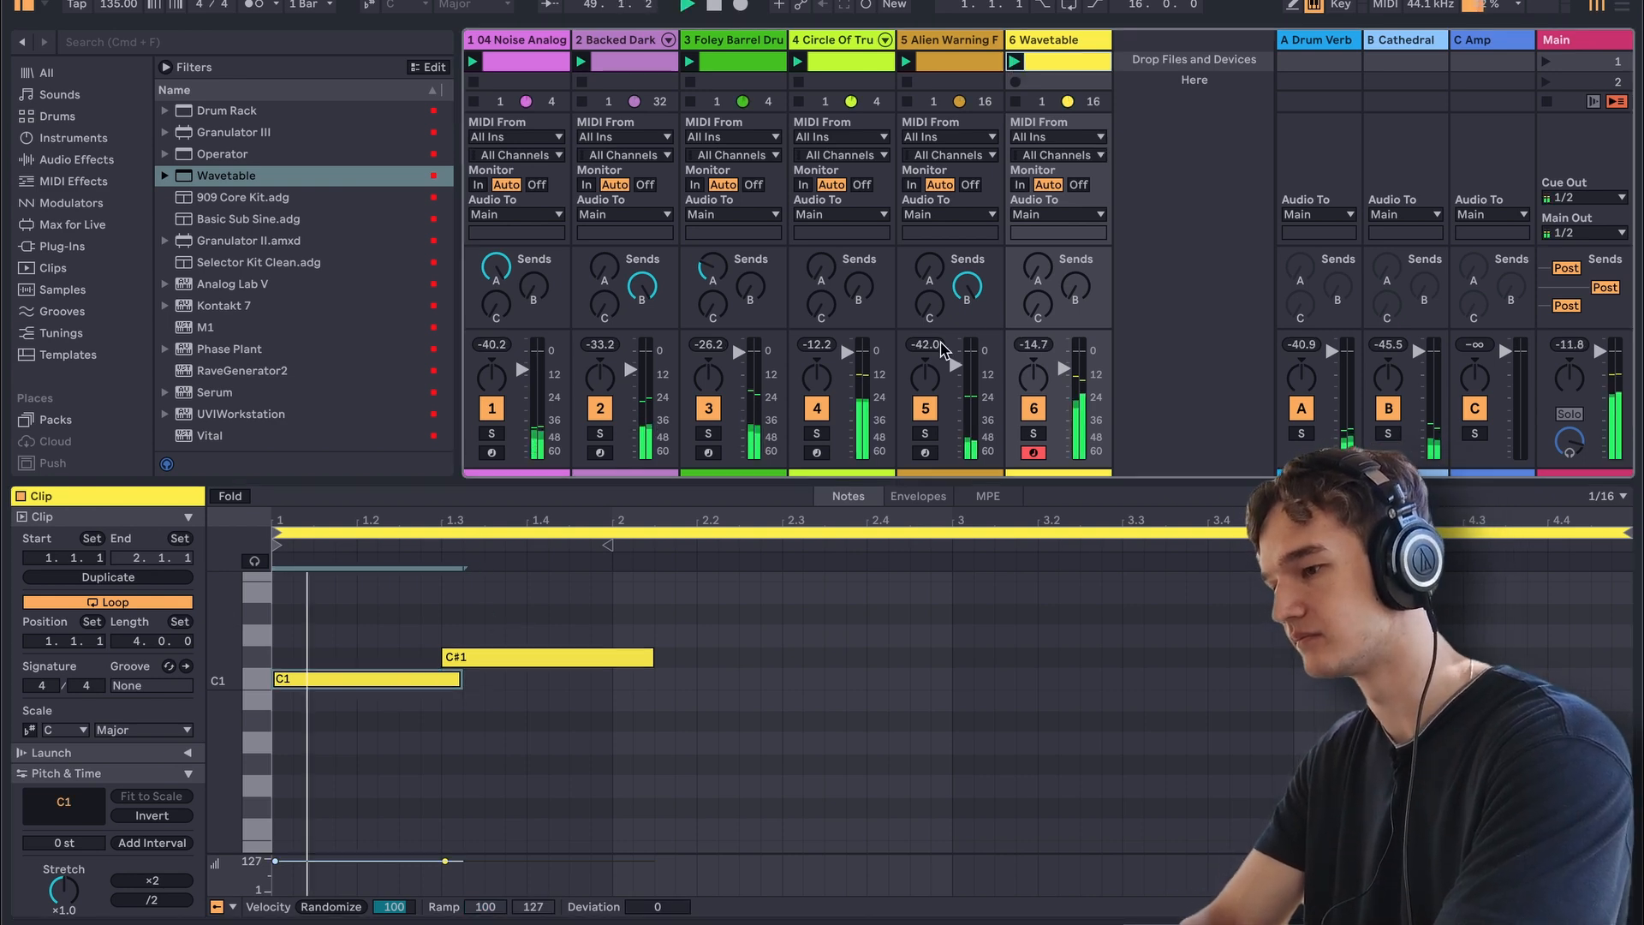
- Extend the bass line by moving the C#1 note earlier and adding F1, a second C1 and a long G#0 from bar 3
scroll(695, 719, "up", 2)
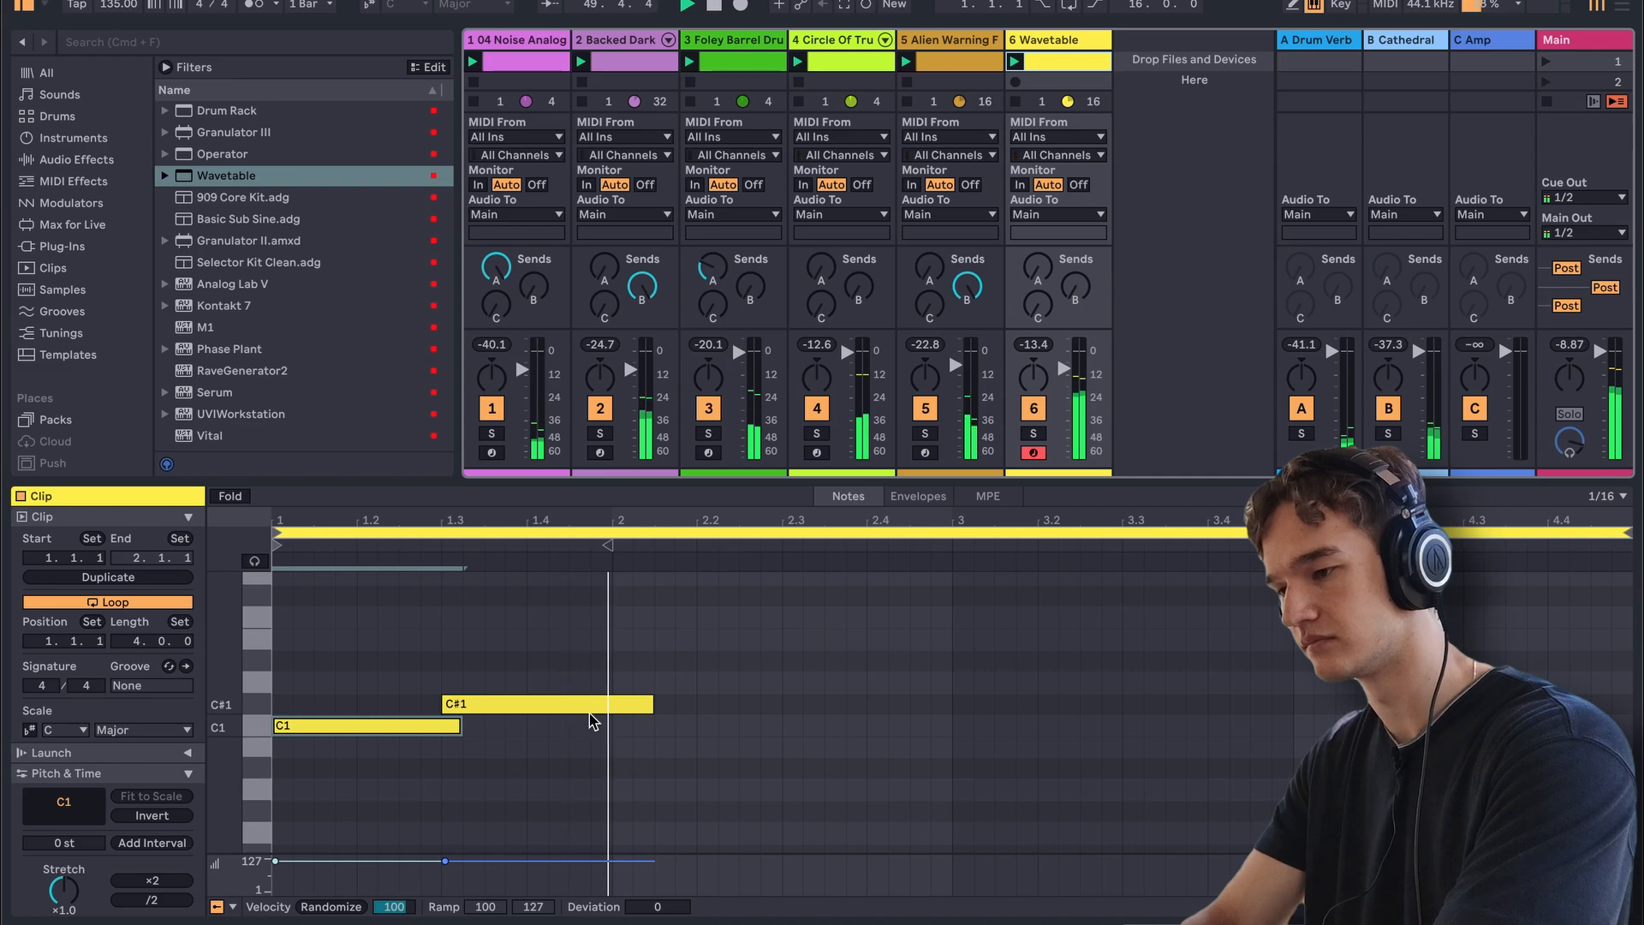
left_click_drag(578, 709, 801, 711)
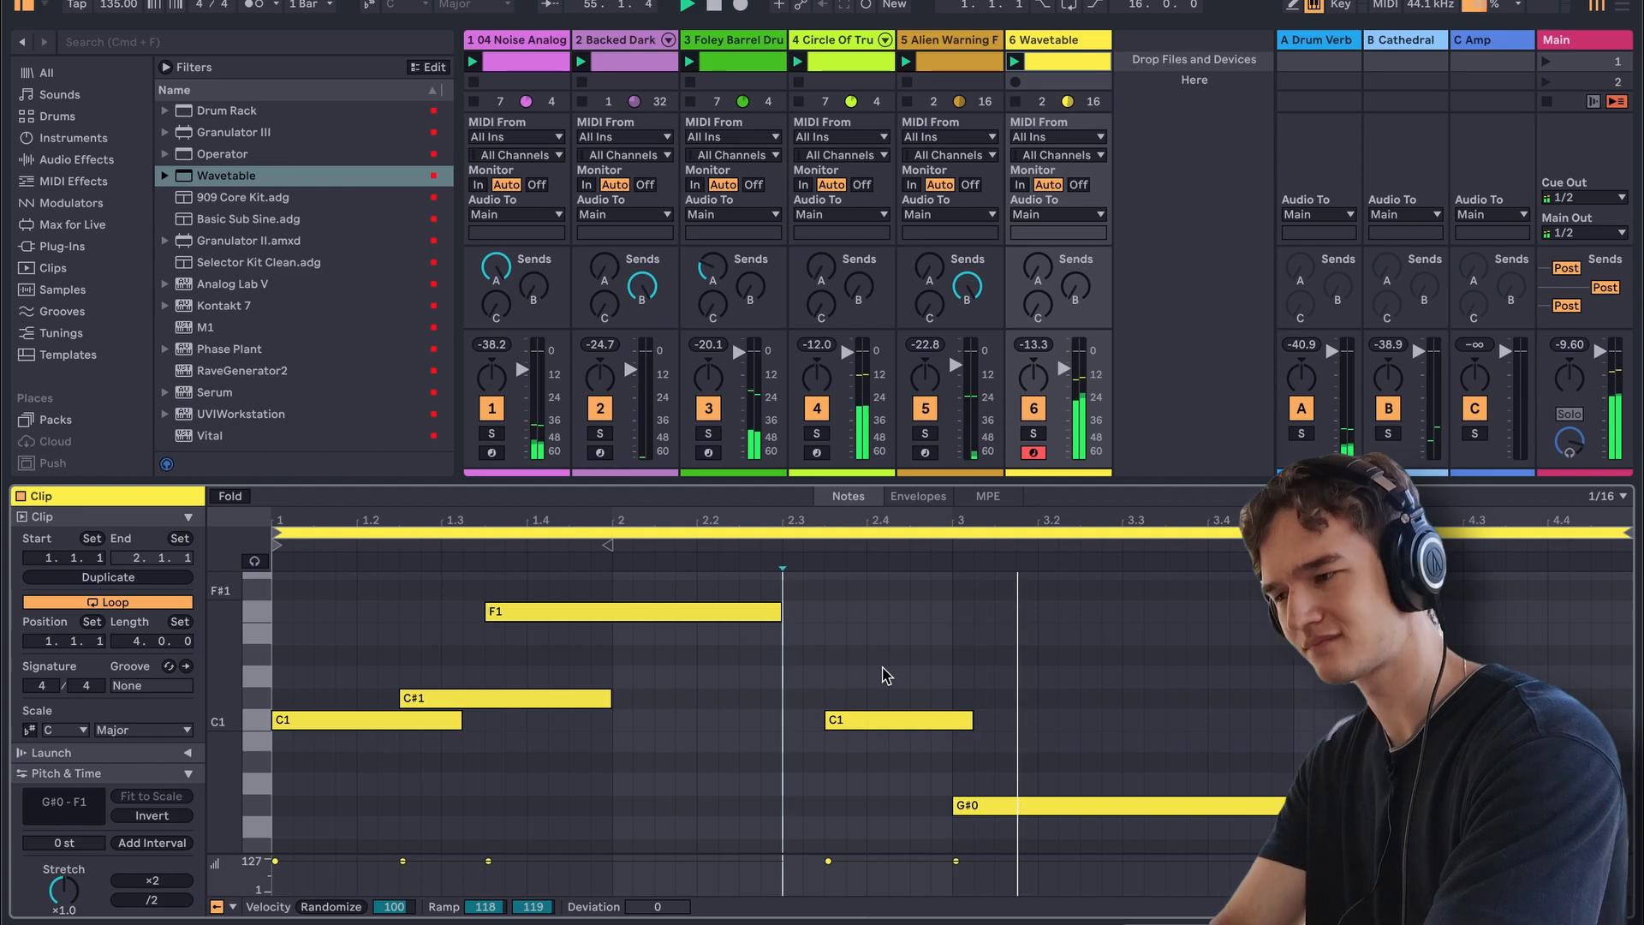
left_click_drag(790, 586, 962, 719)
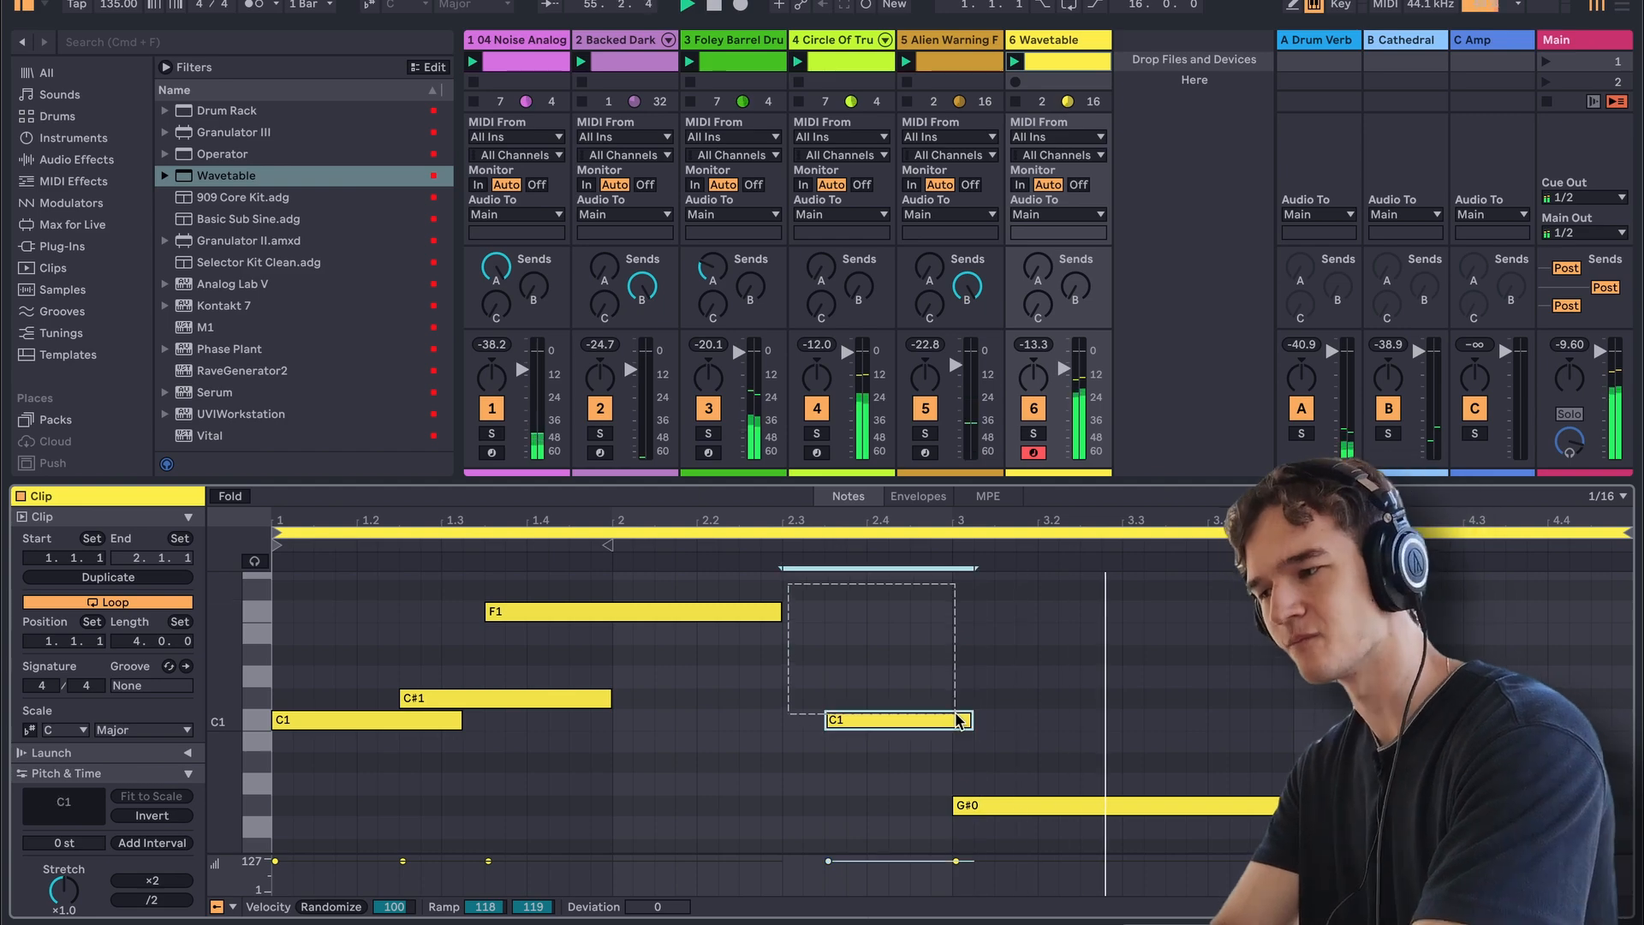
left_click(942, 665)
key("space")
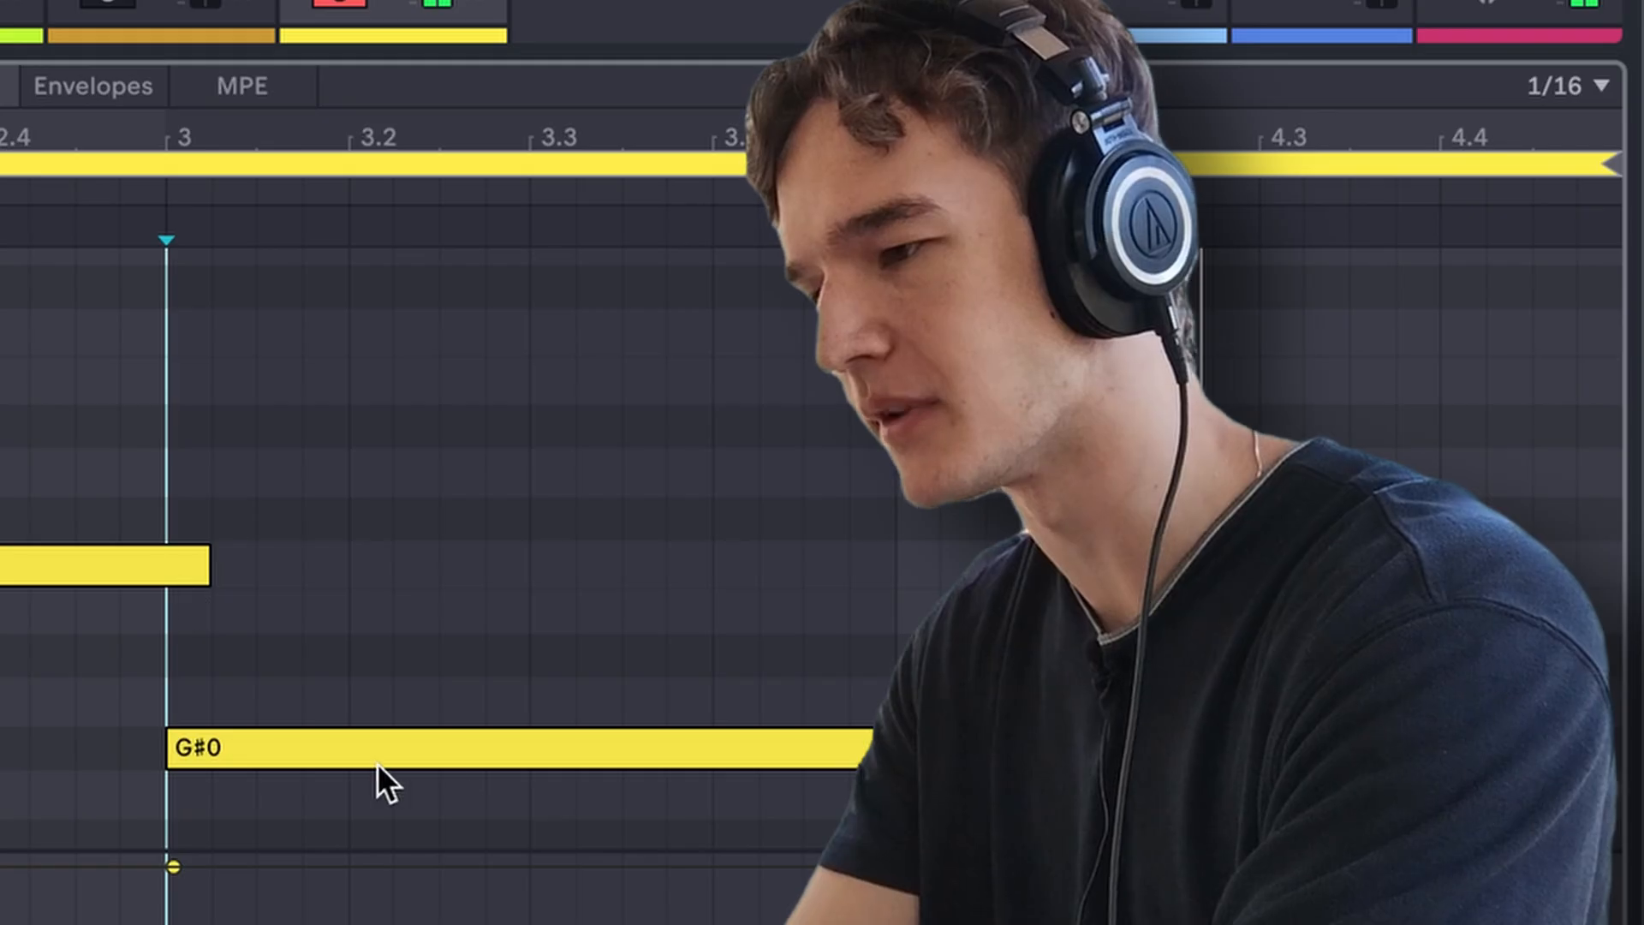
- Delete the long G#0 note, stretch the second C1 note to about the end of bar 3, and lower it two semitones
left_click_drag(1092, 744, 1075, 852)
key("Delete")
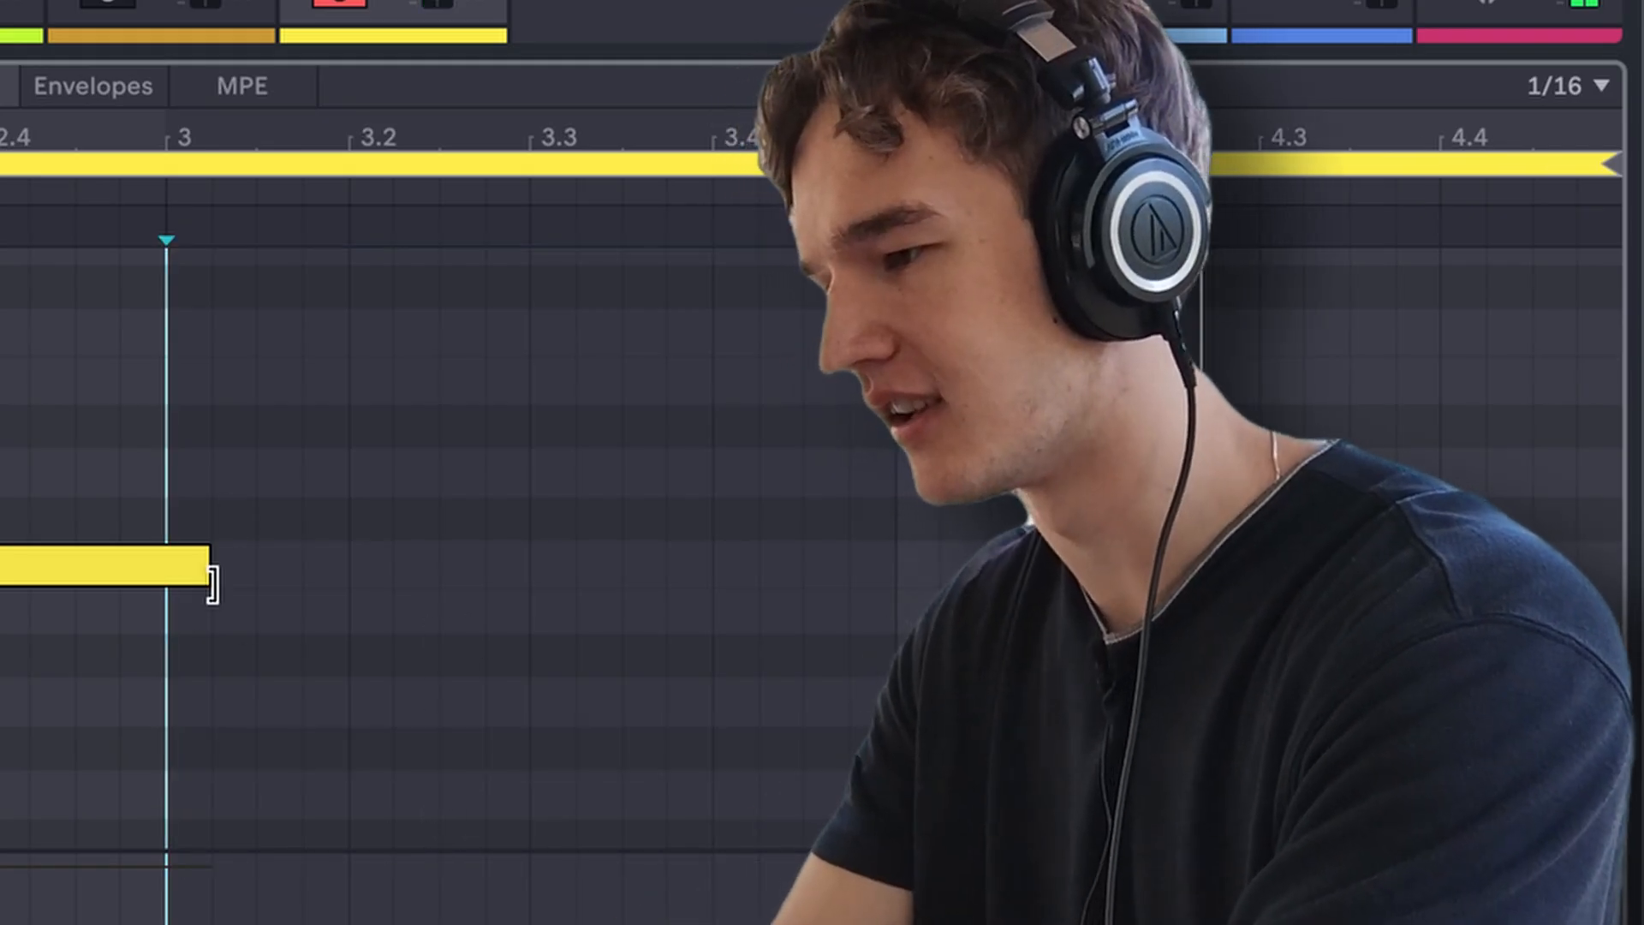
left_click_drag(211, 572, 865, 567)
key("Down")
key("Down")
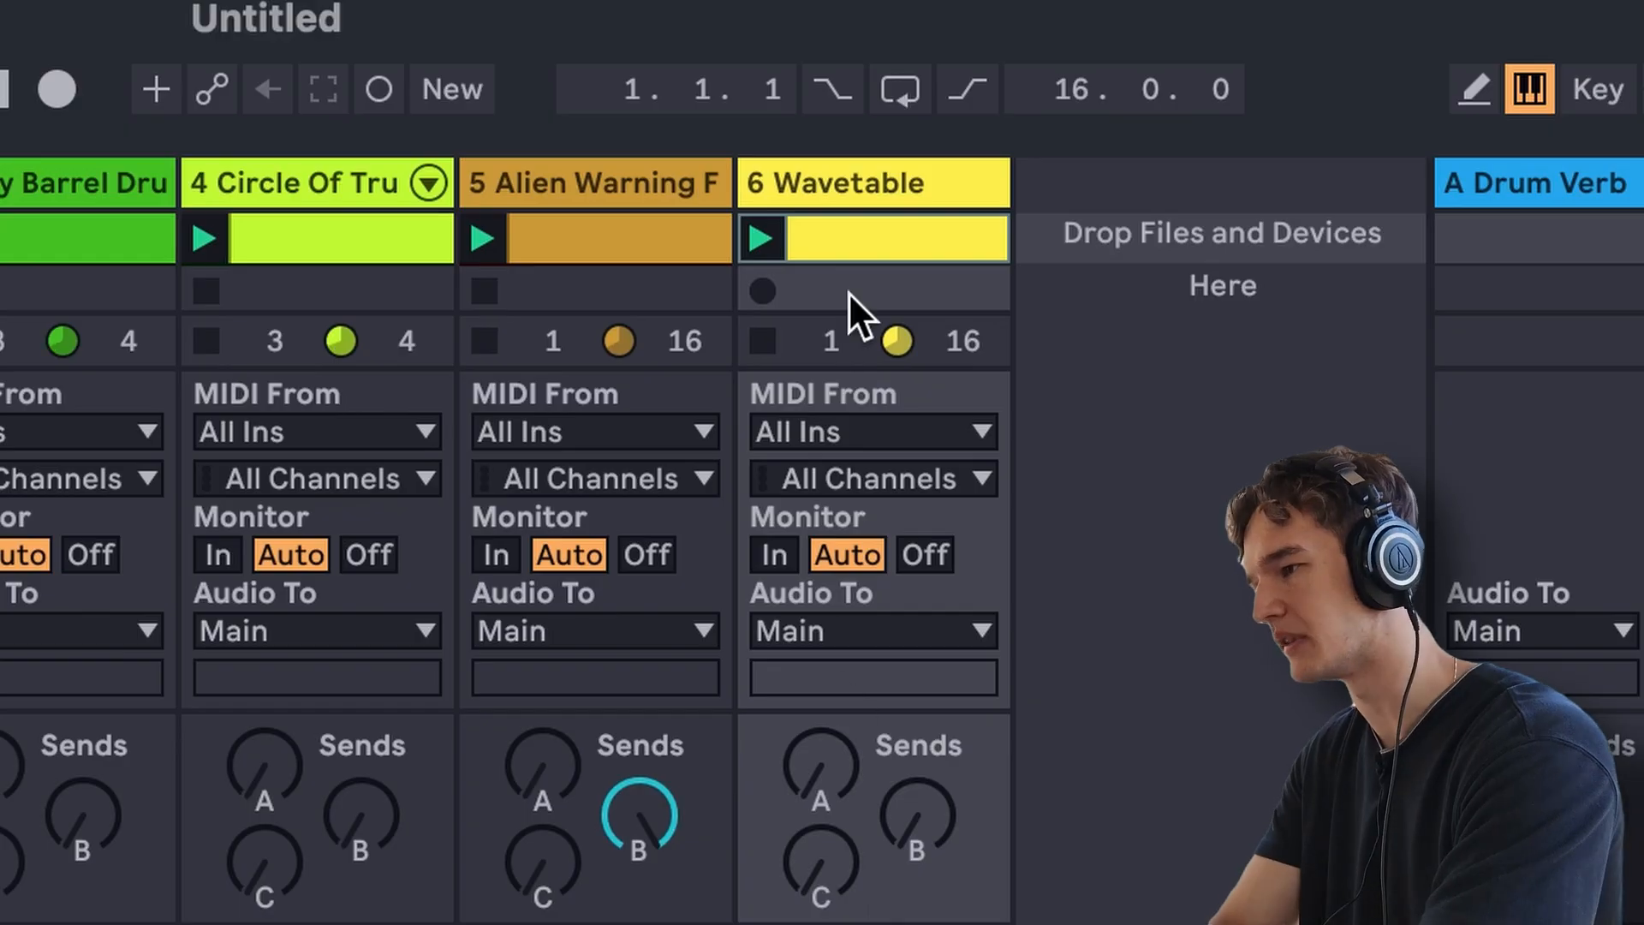
- Move the Wavetable clip down to the third slot and create an empty one-bar clip in the first slot
key("super+alt+l")
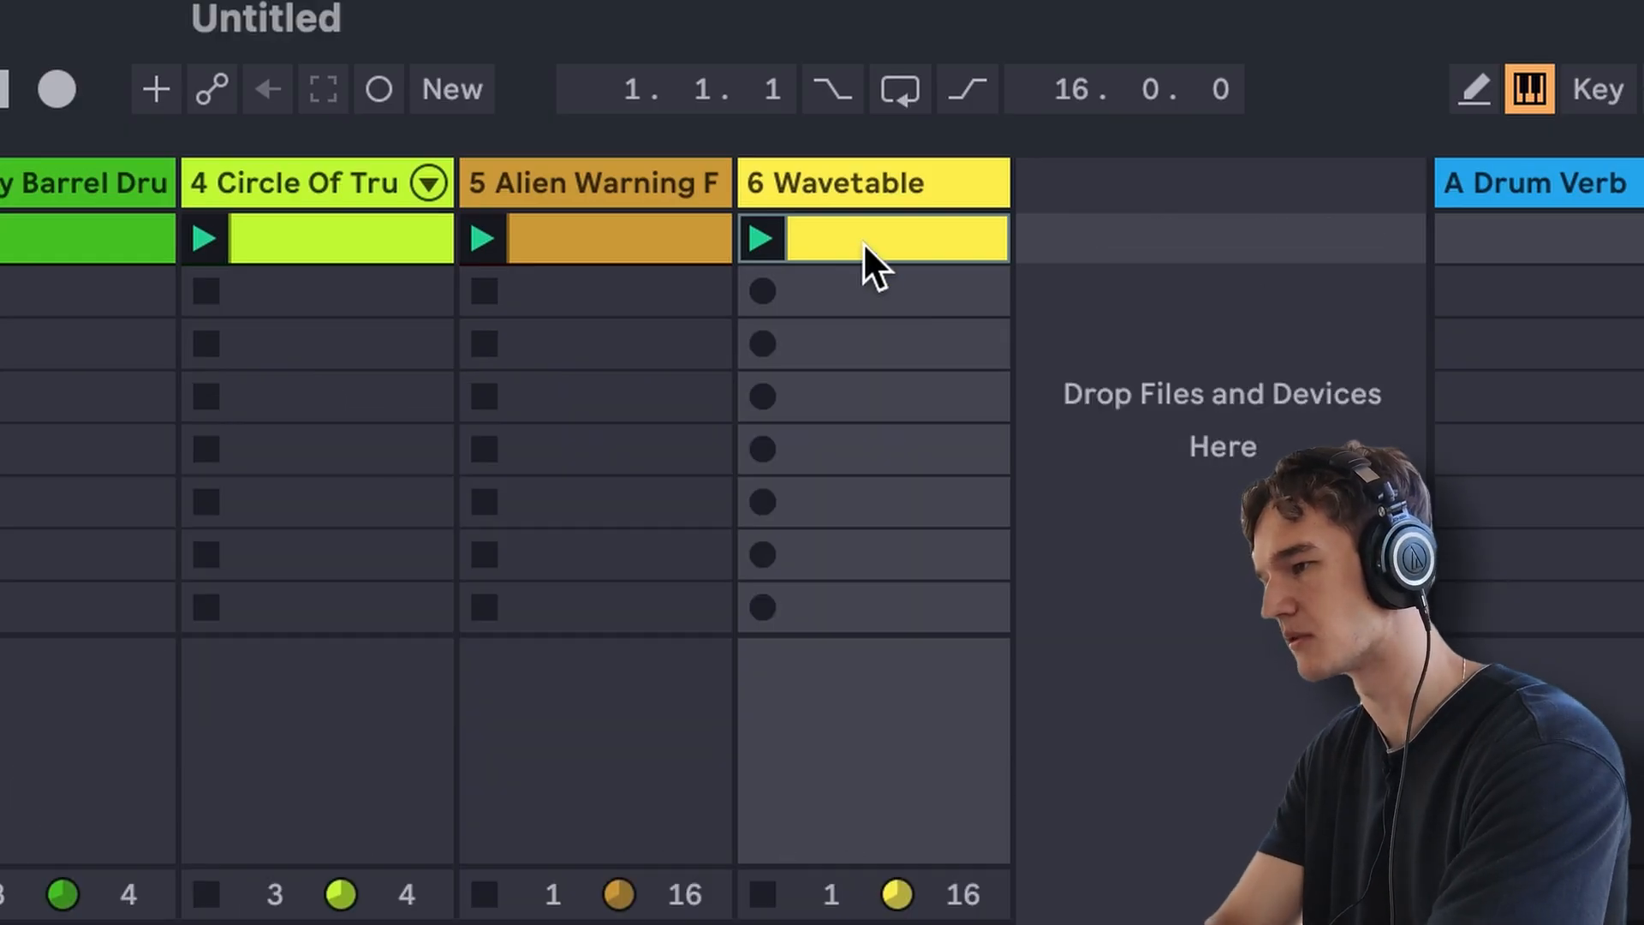
left_click_drag(863, 241, 860, 351)
left_click(830, 239)
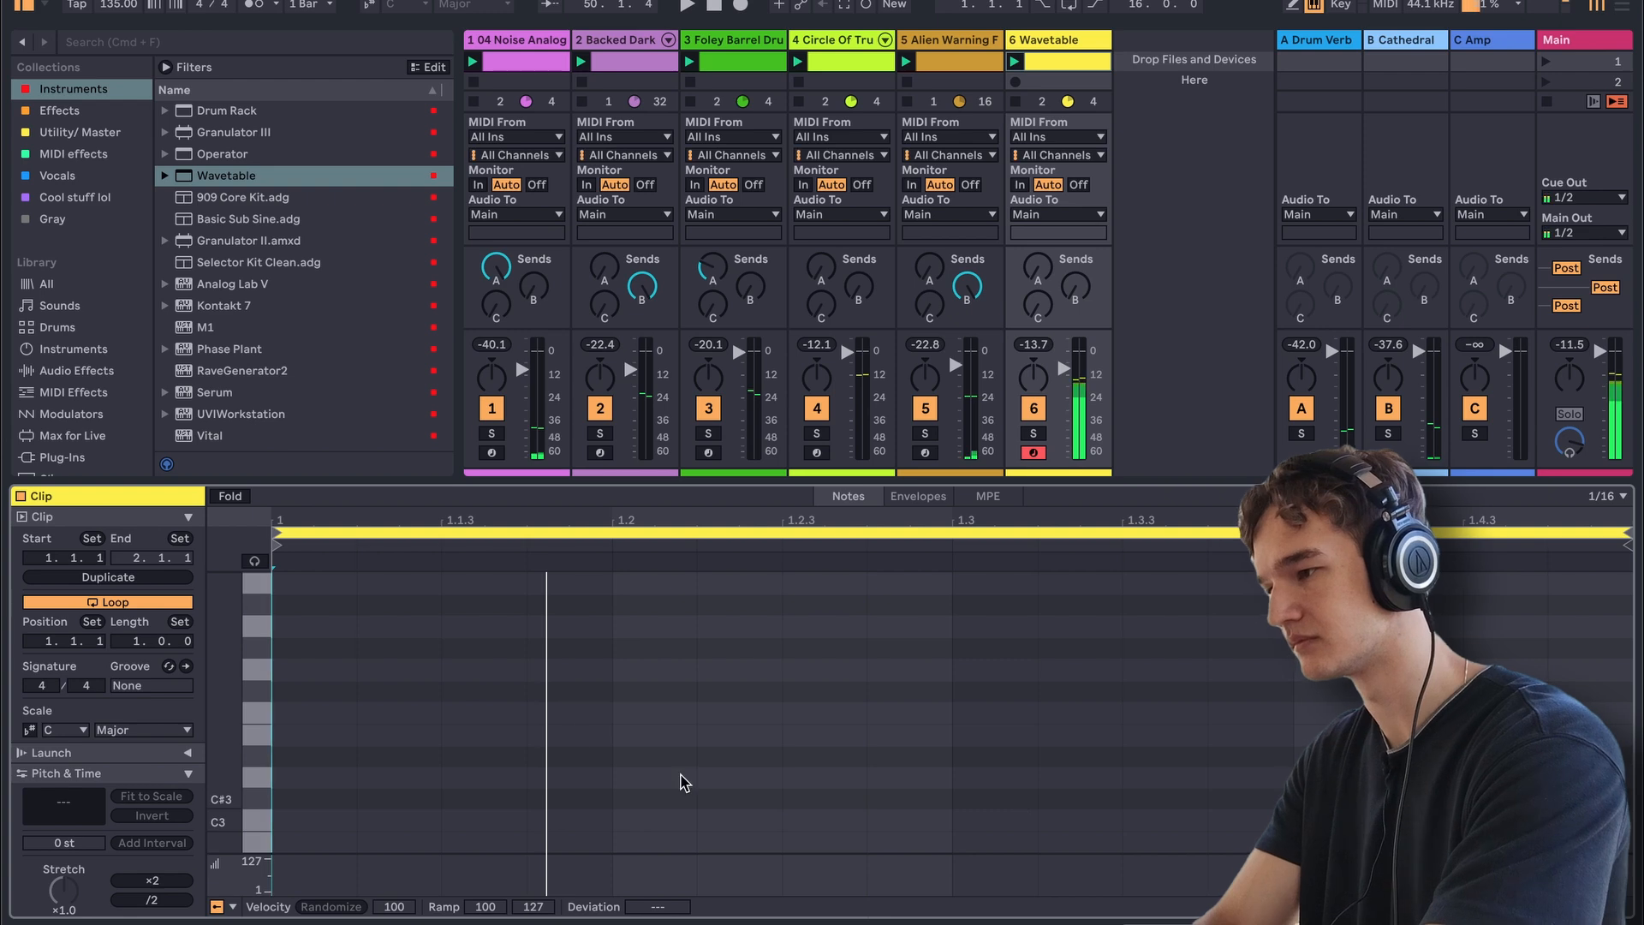
scroll(574, 736, "down", 3)
key("space")
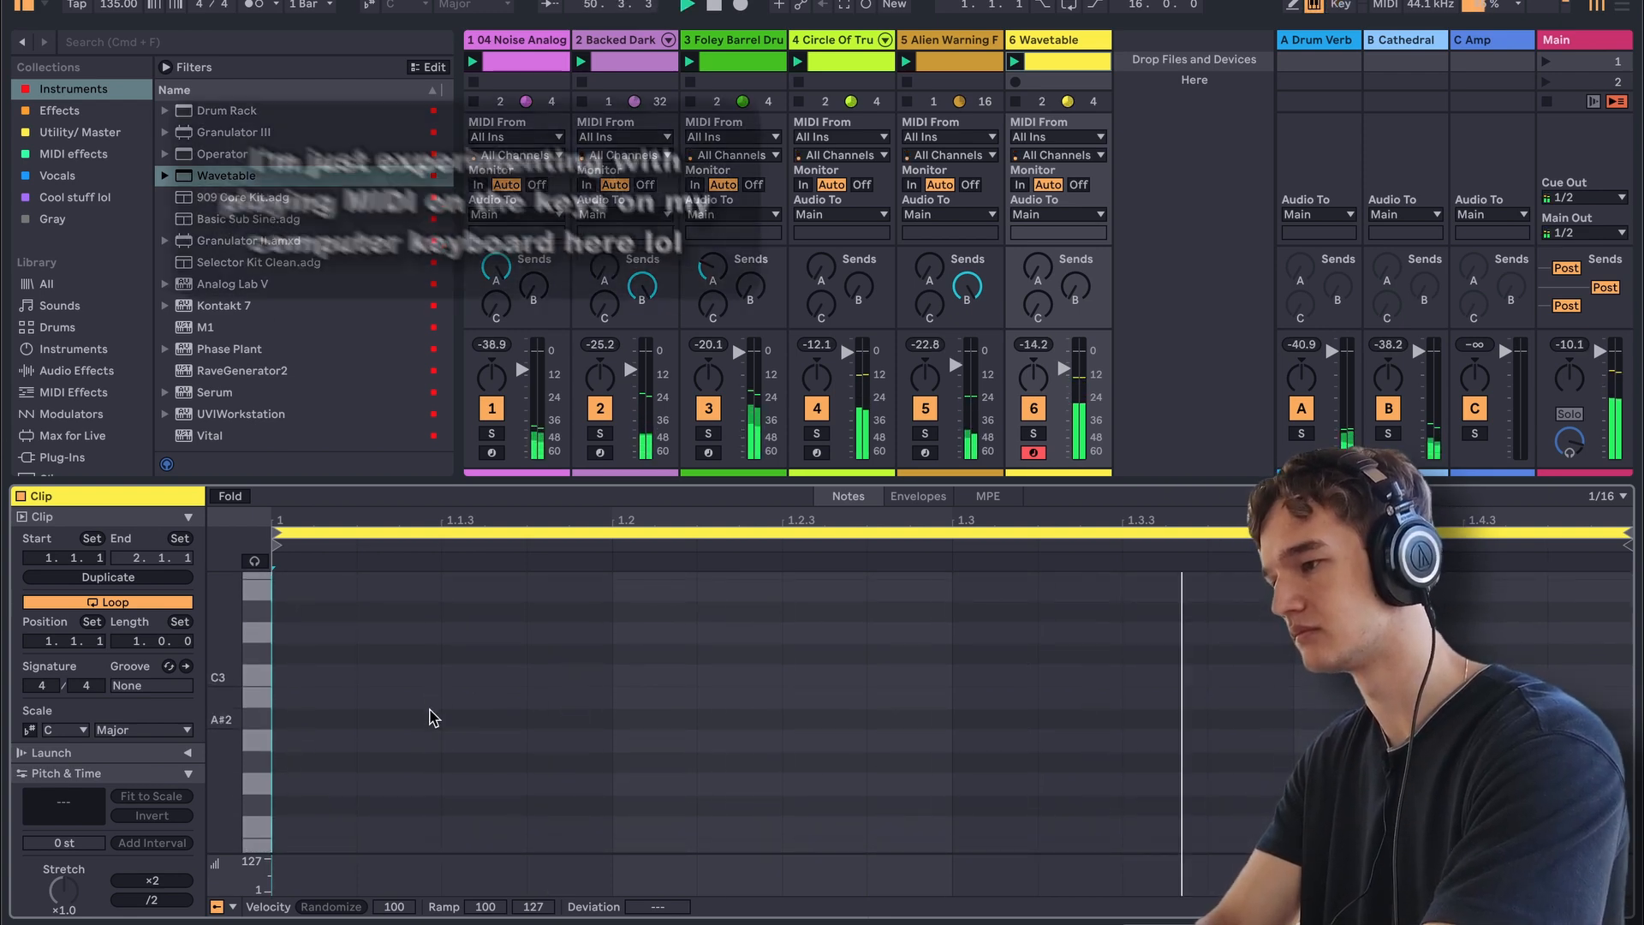
- Record a repeating bass pattern of G1, C1 and short C#1 notes in the Wavetable clip and loop bar 15
scroll(429, 718, "down", 4)
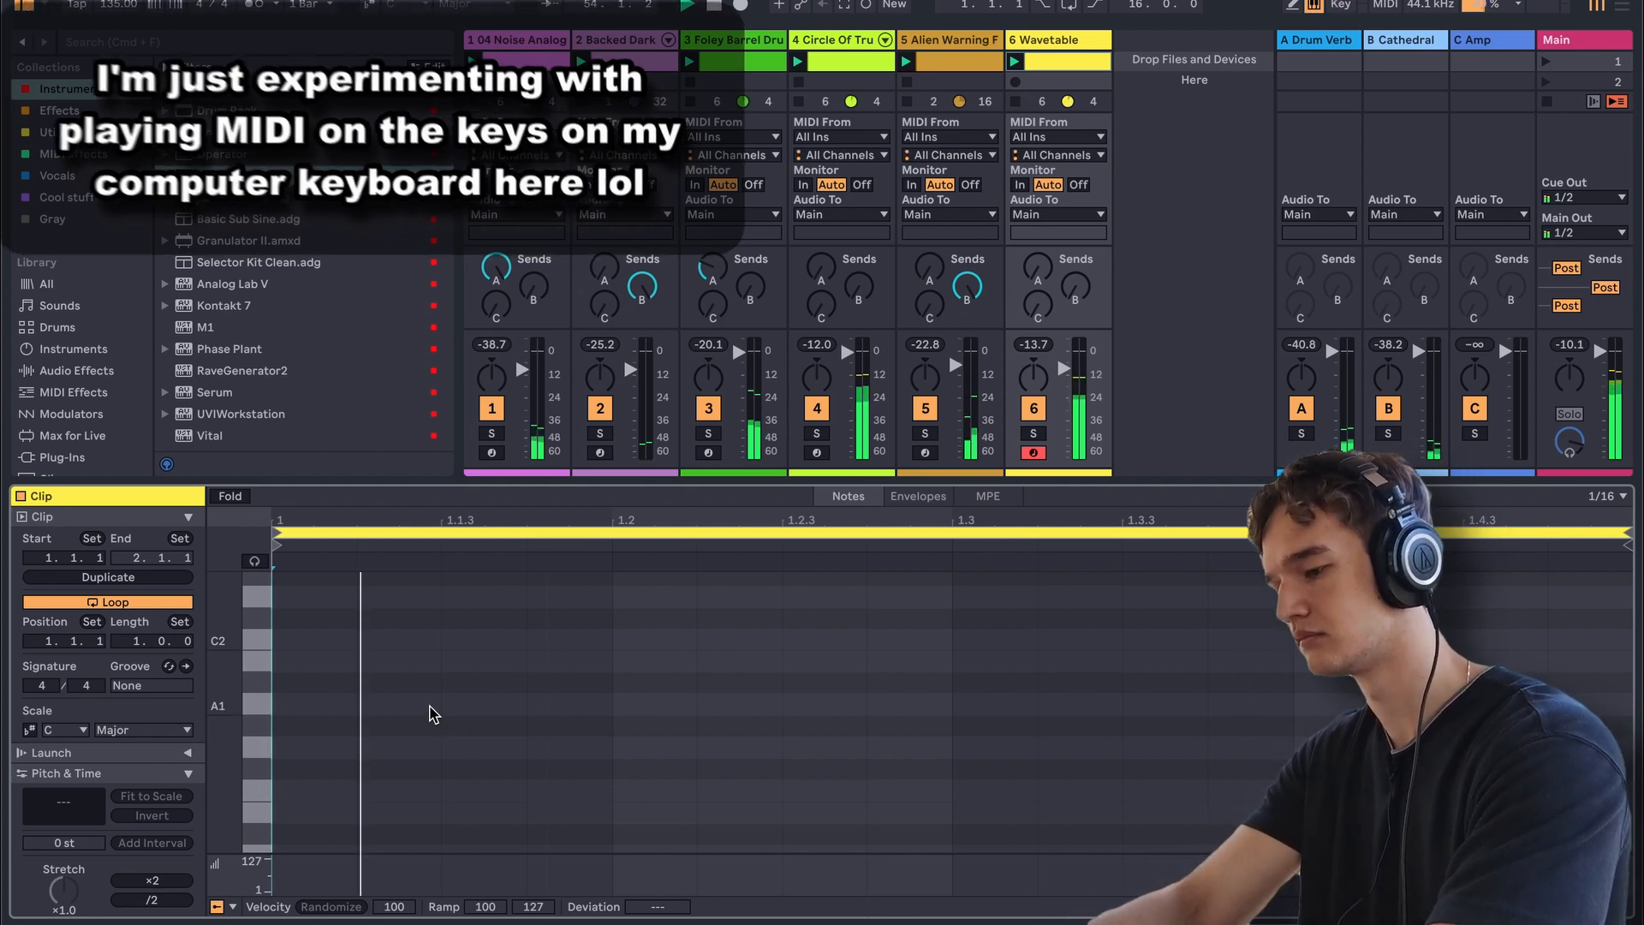
key("g")
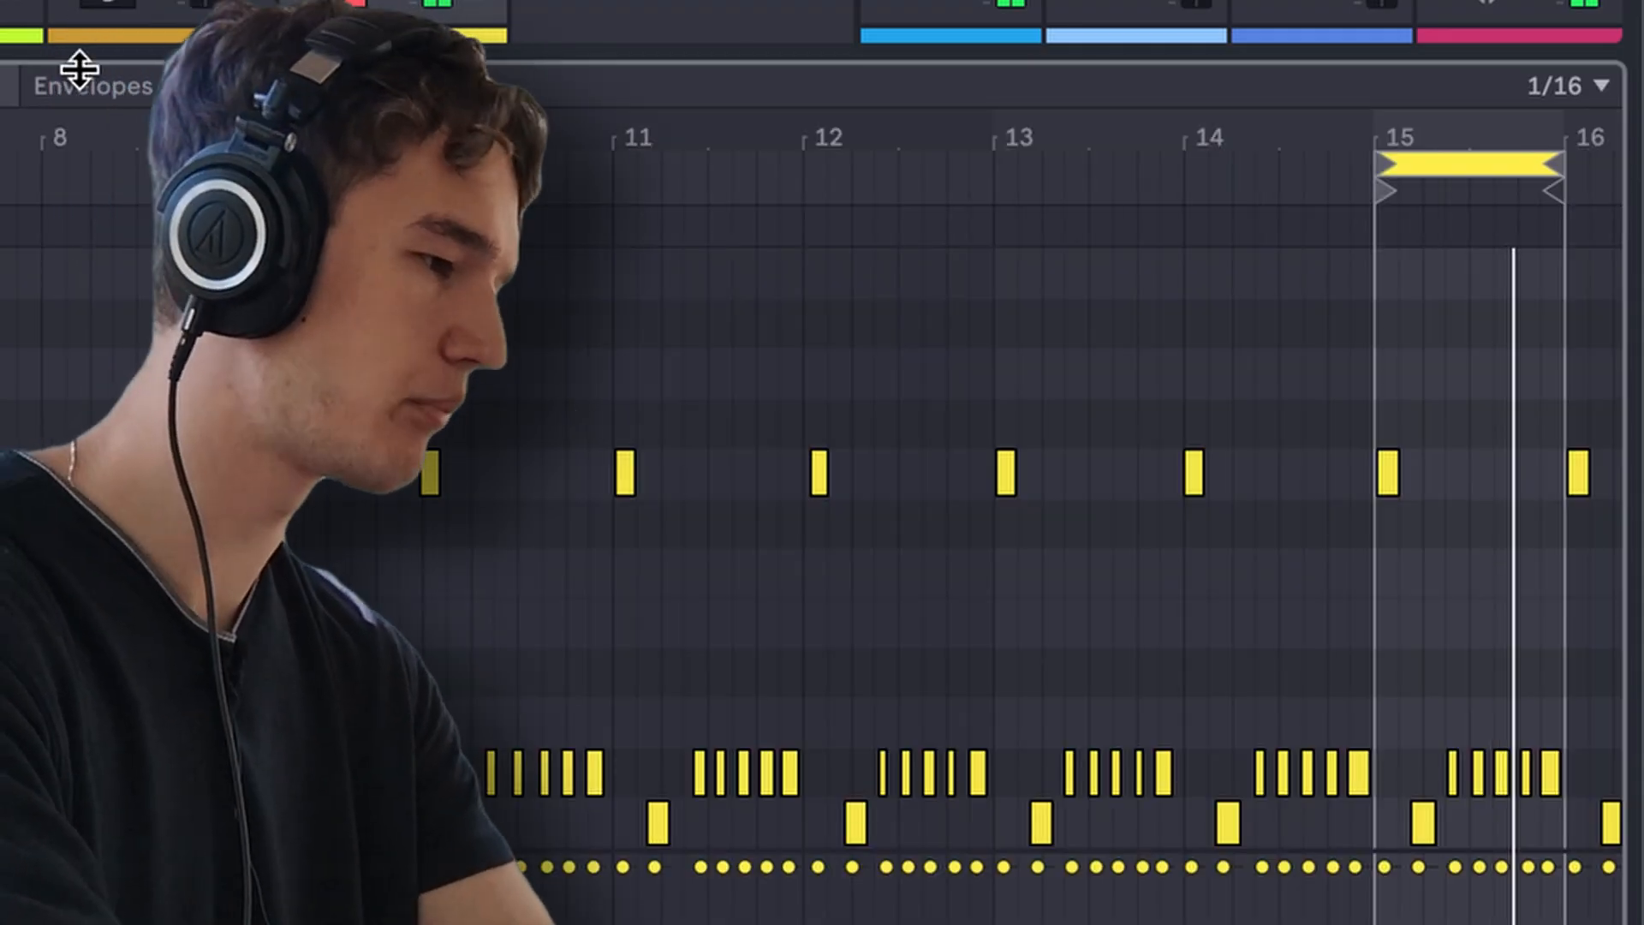
- Quantize the recorded G1, C1 and C#1 notes in bar 15 and play the loop back
scroll(1232, 471, "up", 5)
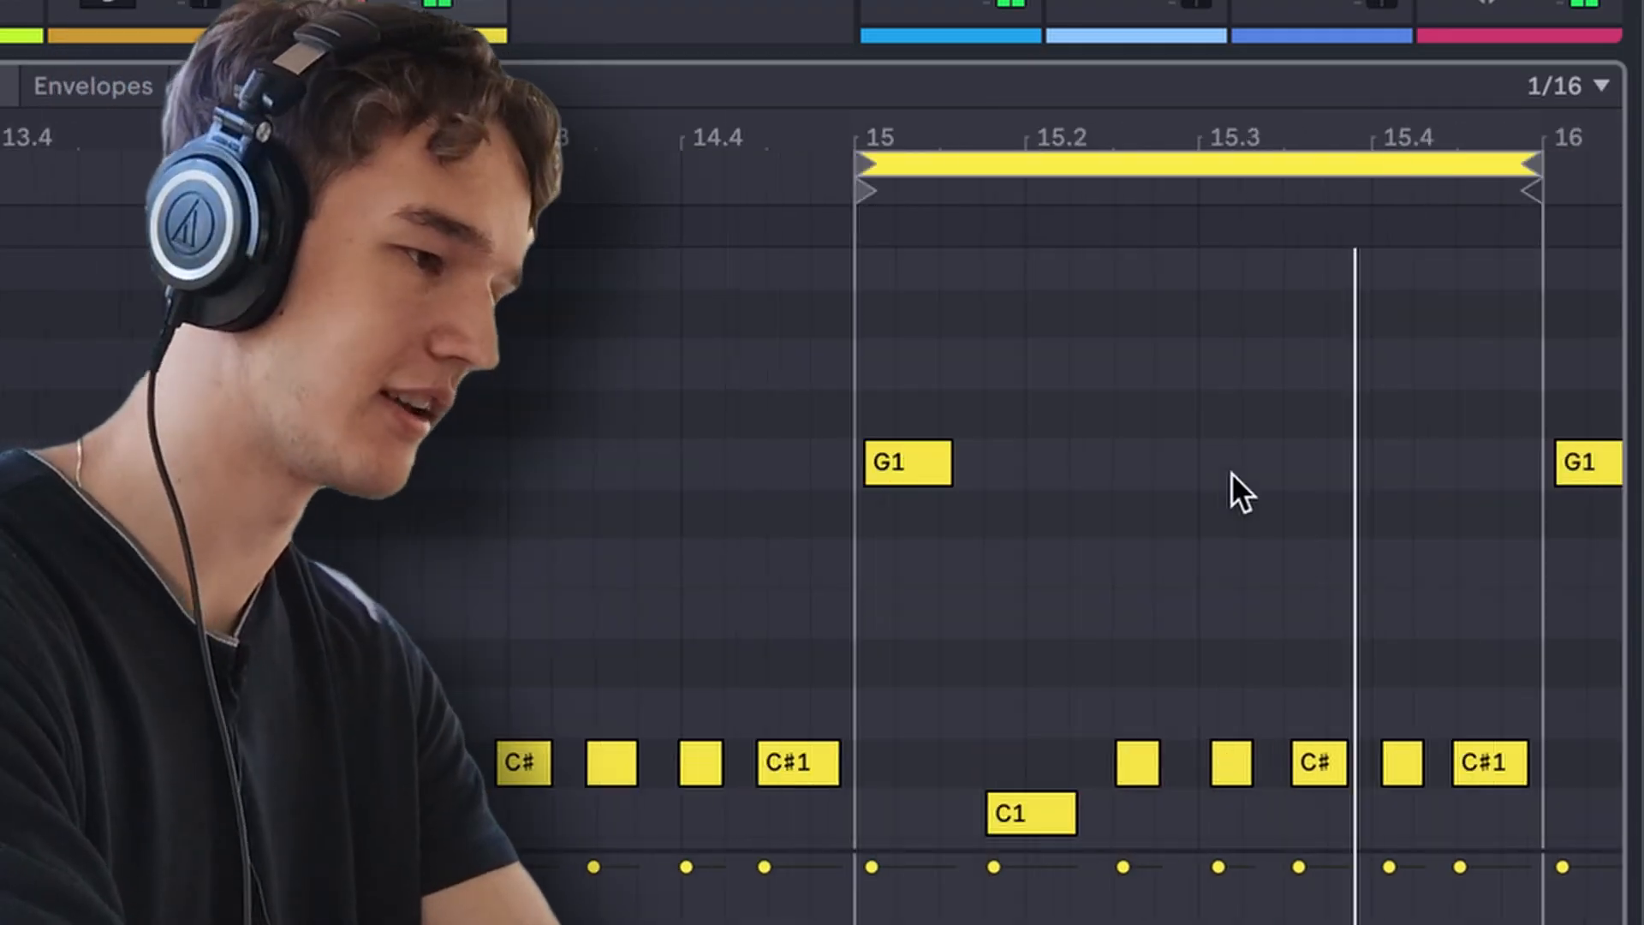
scroll(1232, 471, "right", 2)
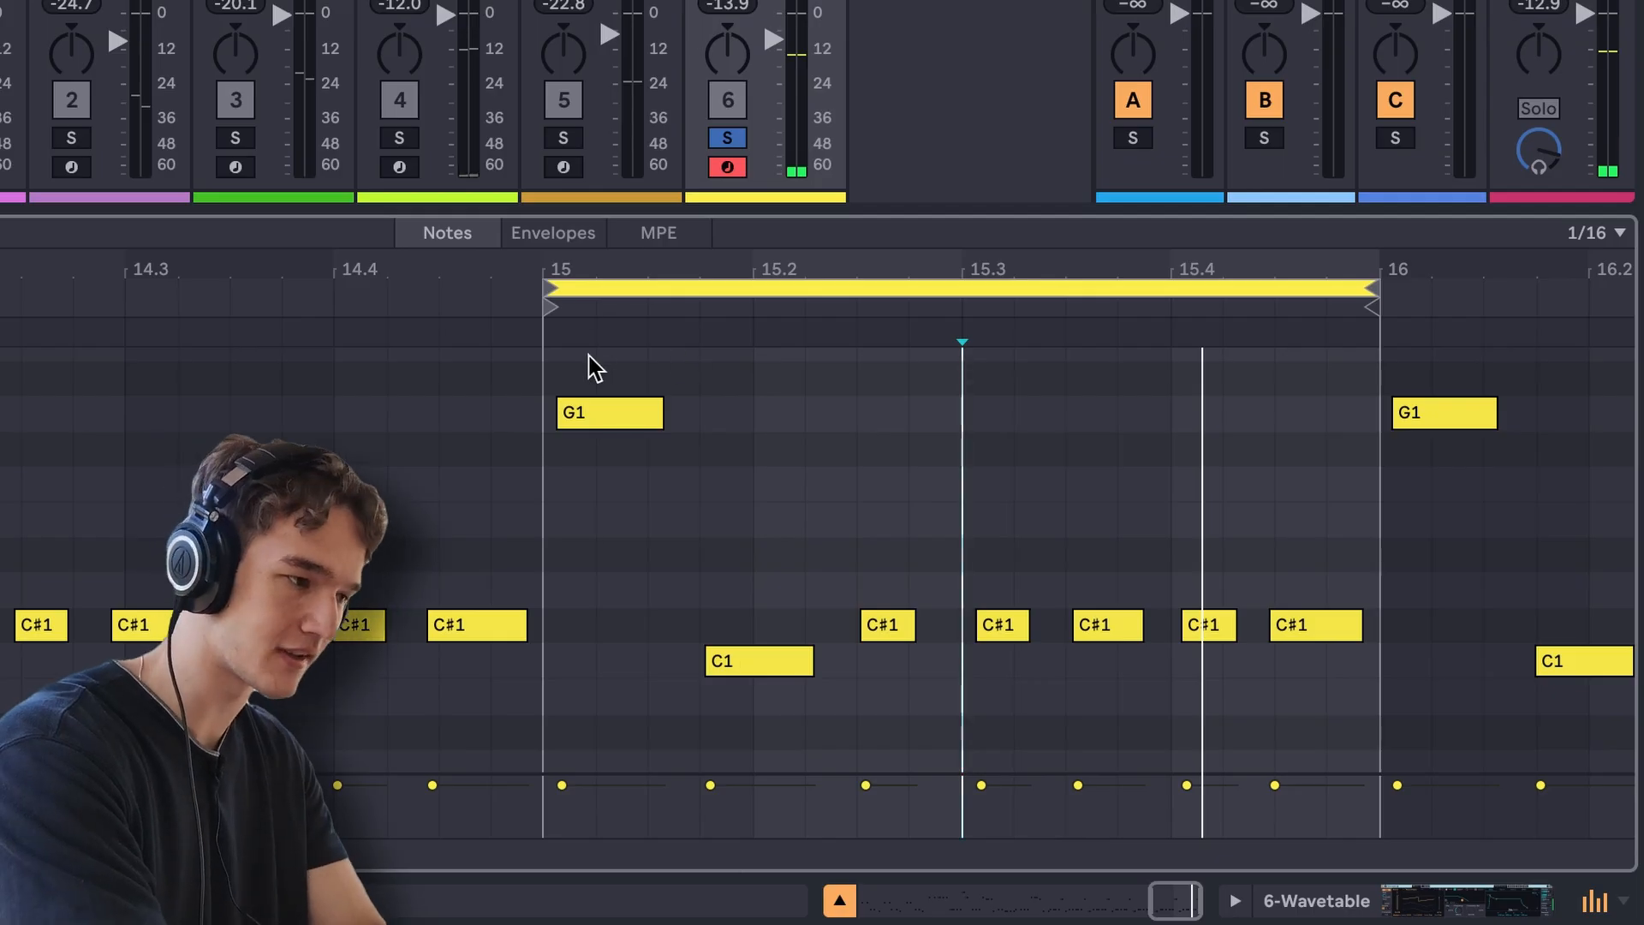
left_click_drag(1222, 761, 1396, 758)
key("ctrl+u")
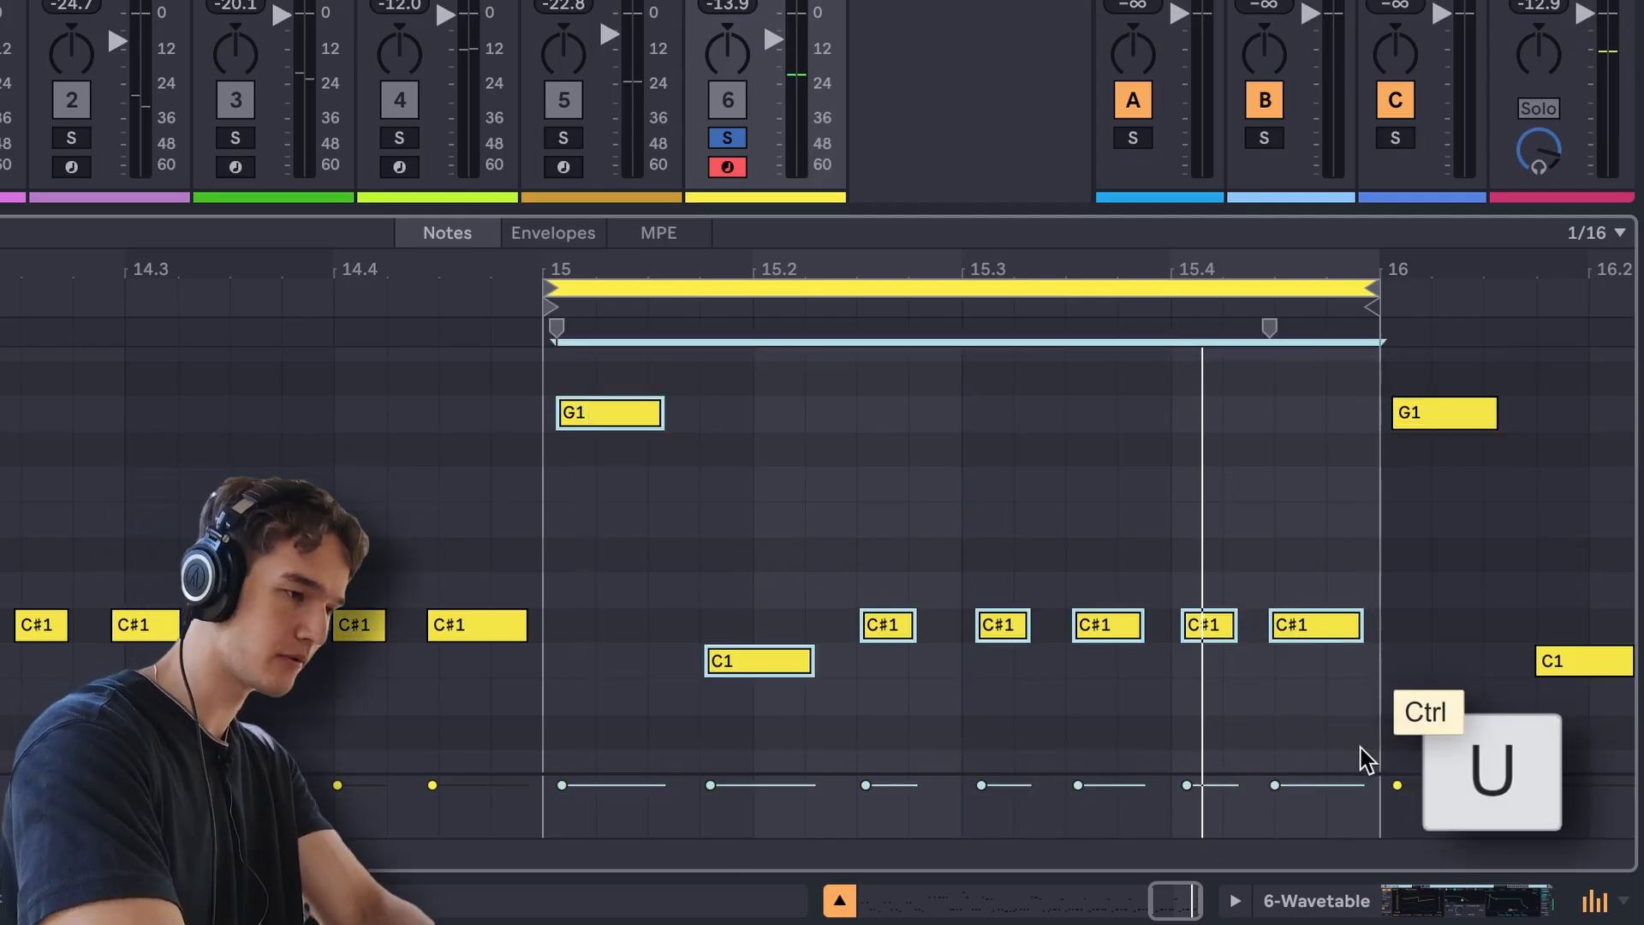
key("space")
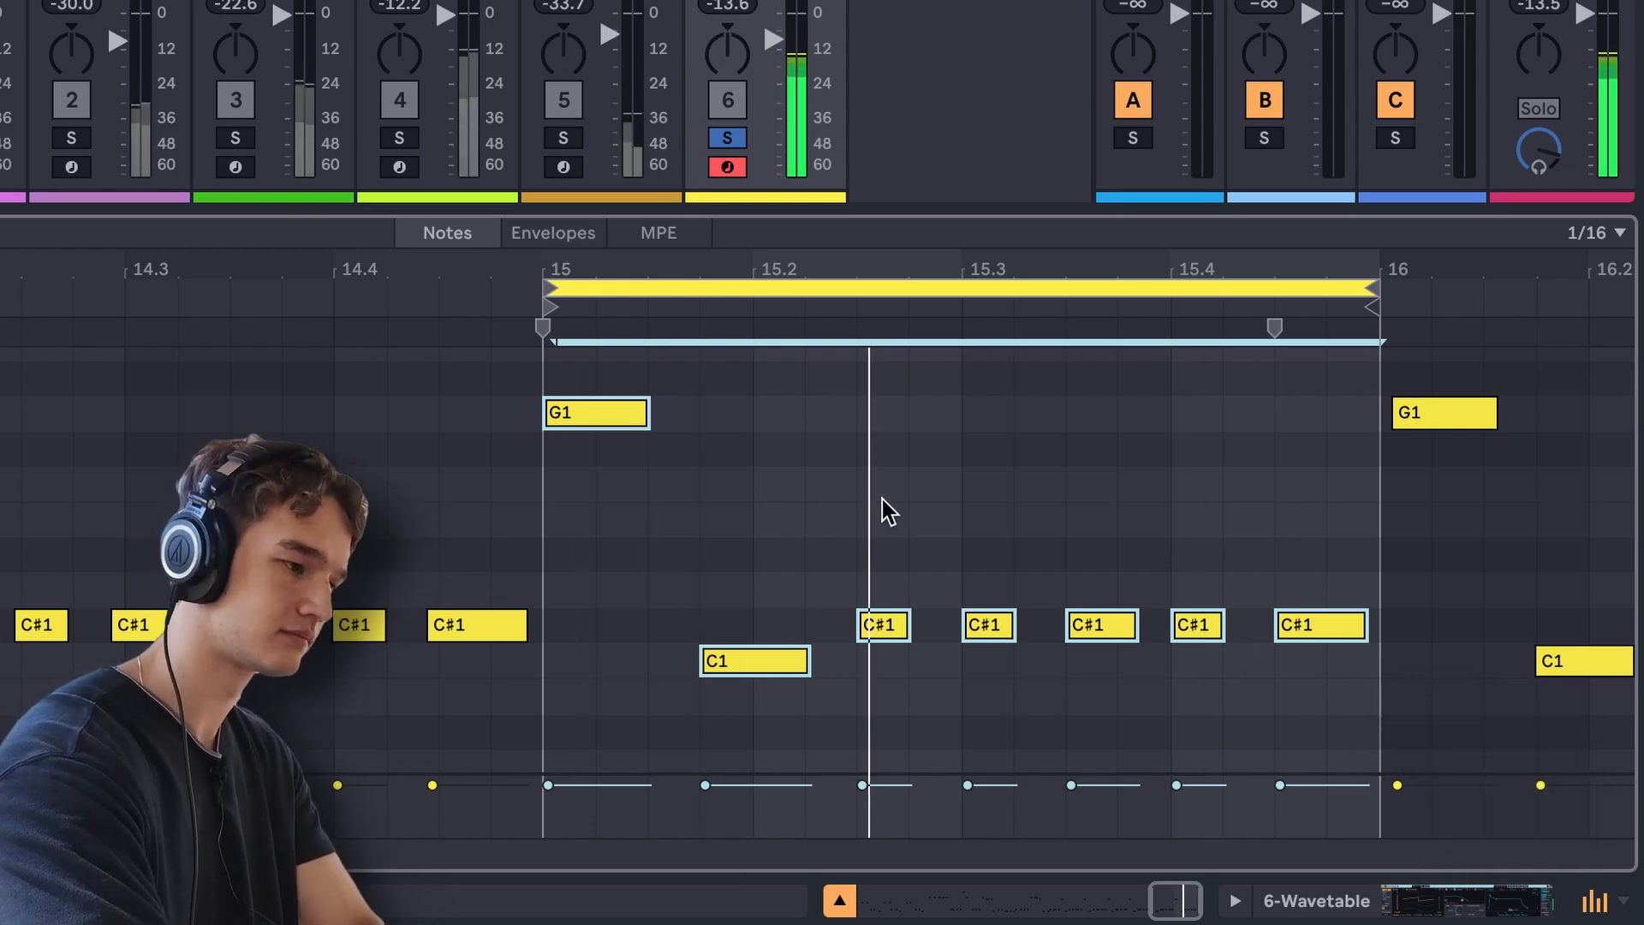
left_click(906, 497)
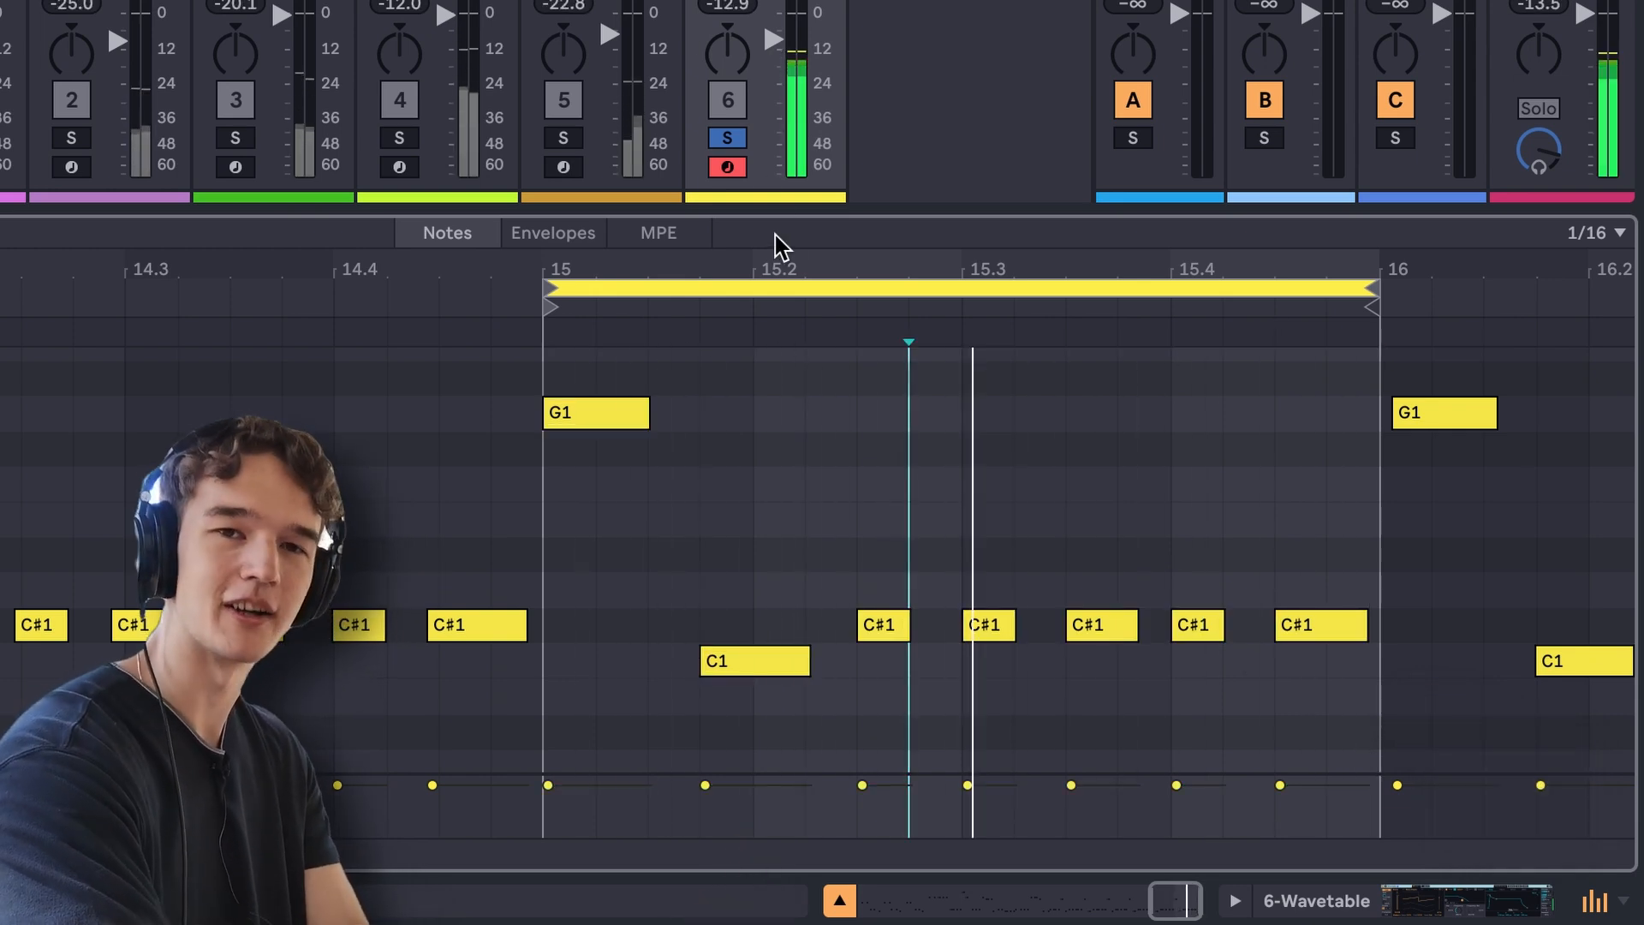
- Set Wavetable's Filter 1 frequency to 88.3 Hz and the Env 2 sustain to 0 %
scroll(877, 523, "up", 1)
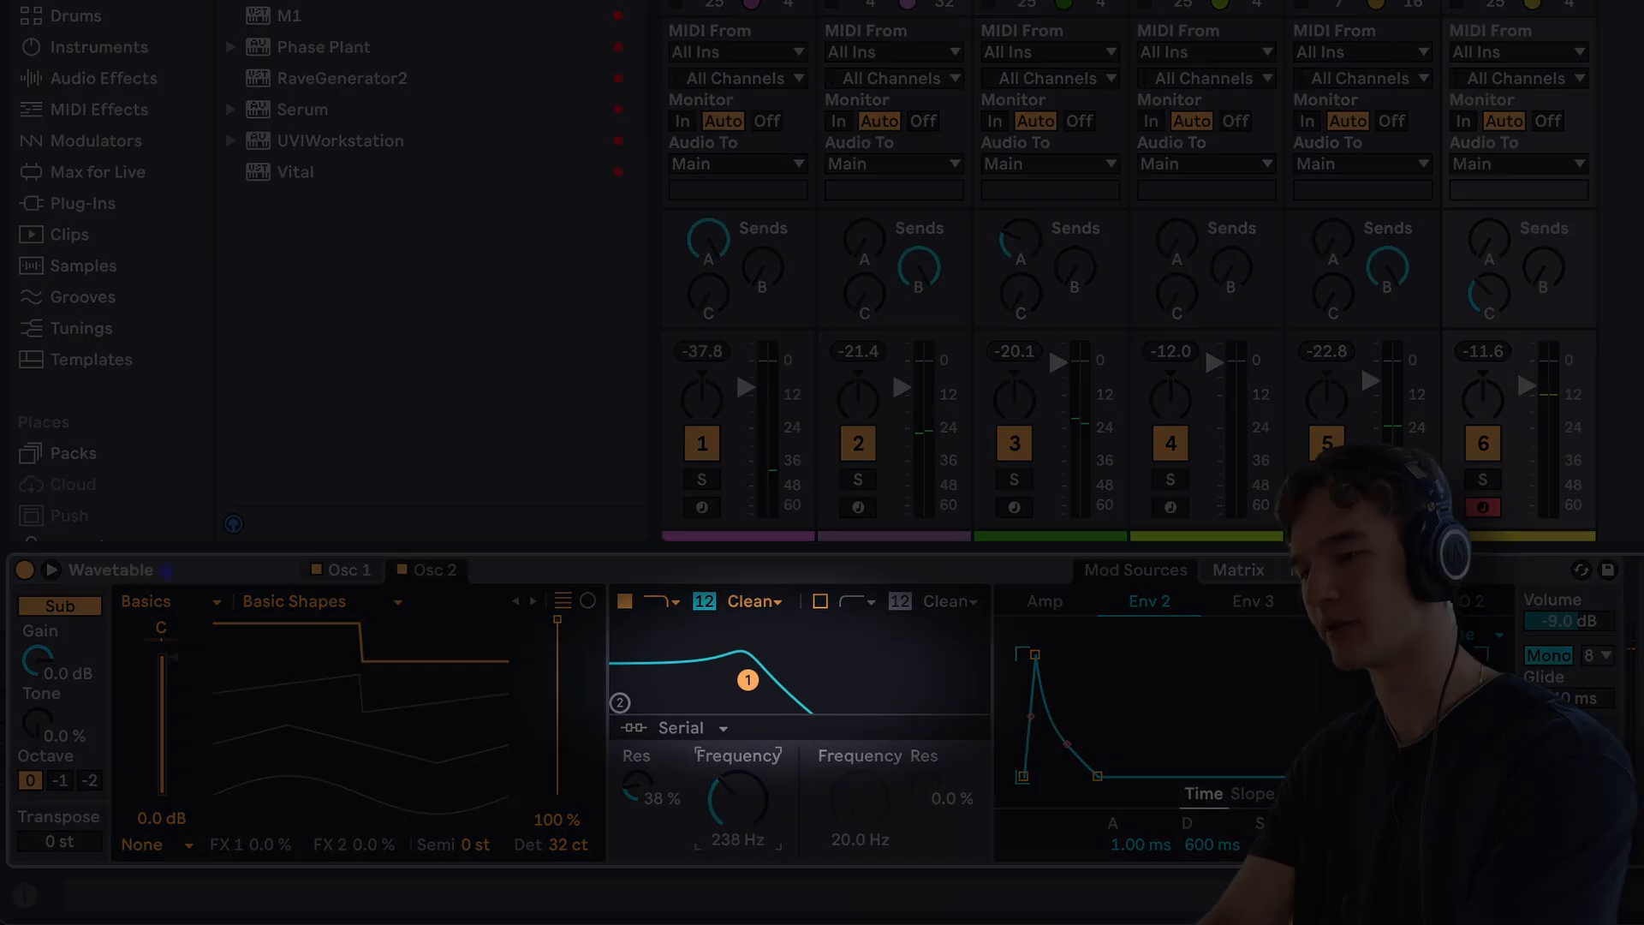
mouse_move(738, 800)
left_mouse_down()
mouse_move(738, 761)
mouse_move(738, 821)
mouse_move(738, 736)
mouse_move(739, 771)
left_mouse_up()
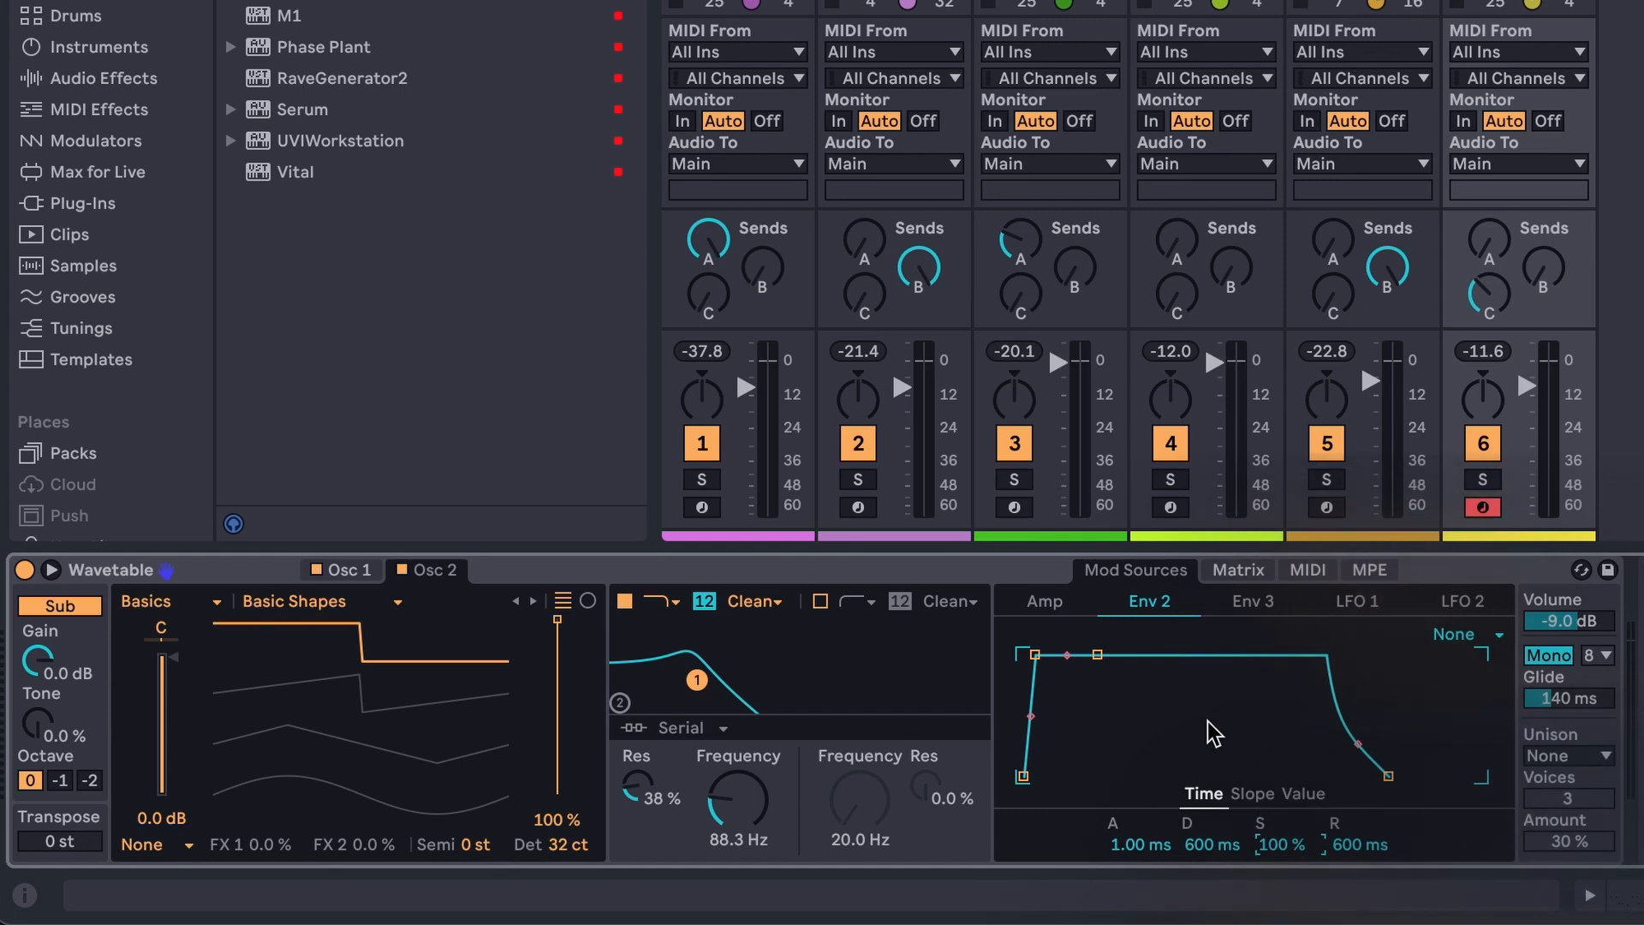
left_click(1044, 602)
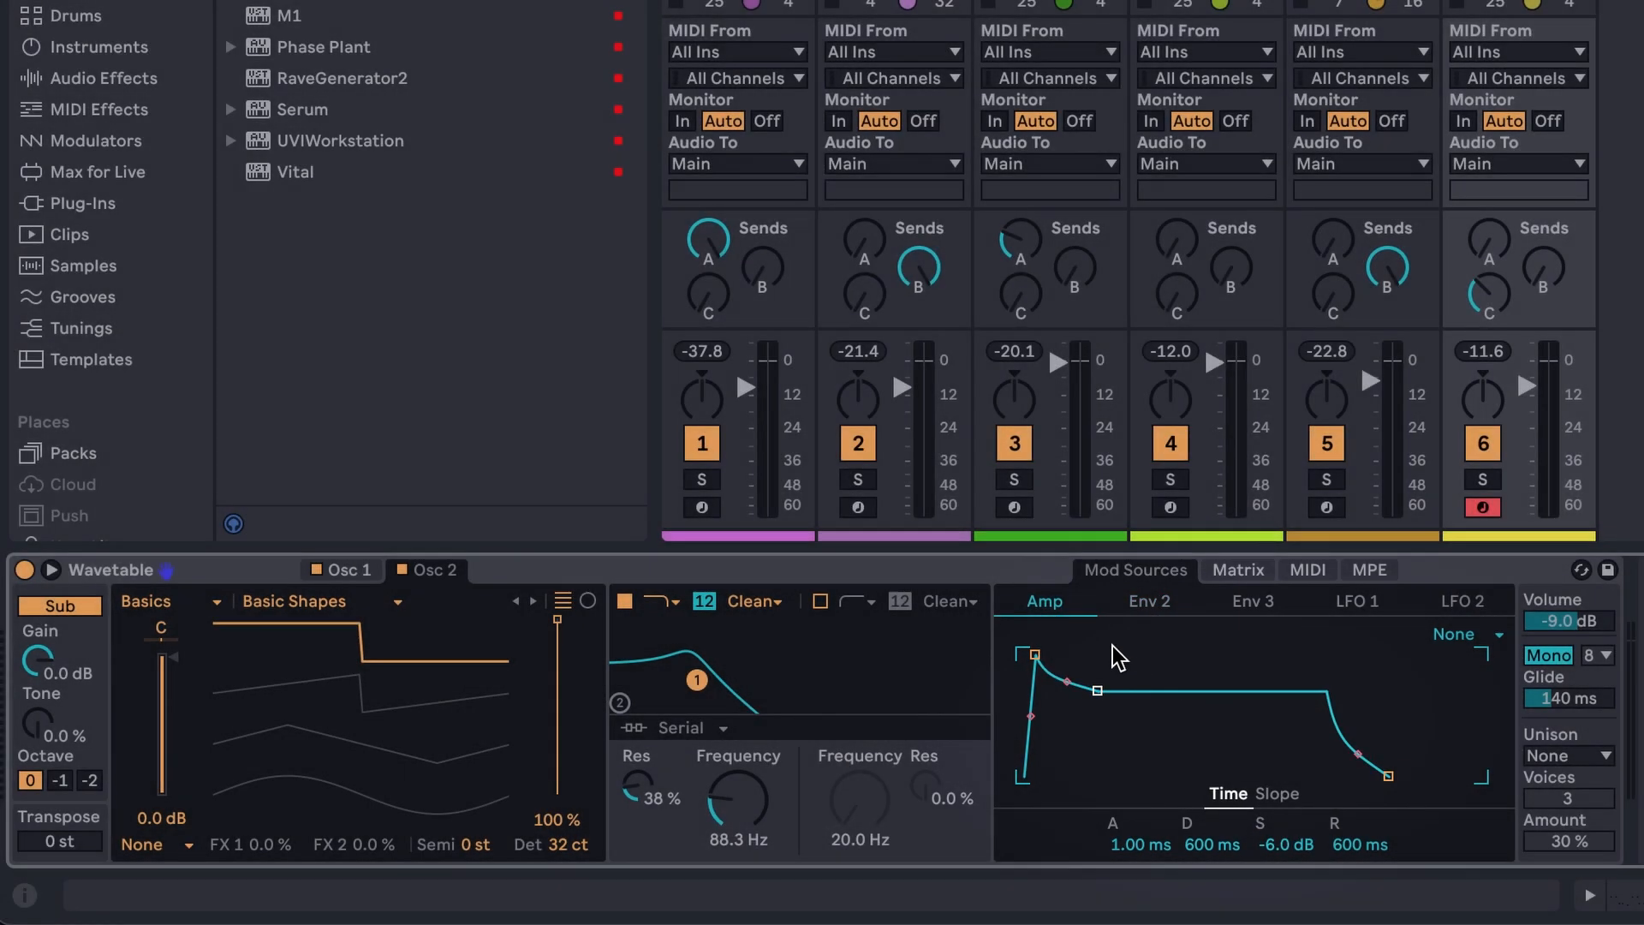
left_click(1151, 601)
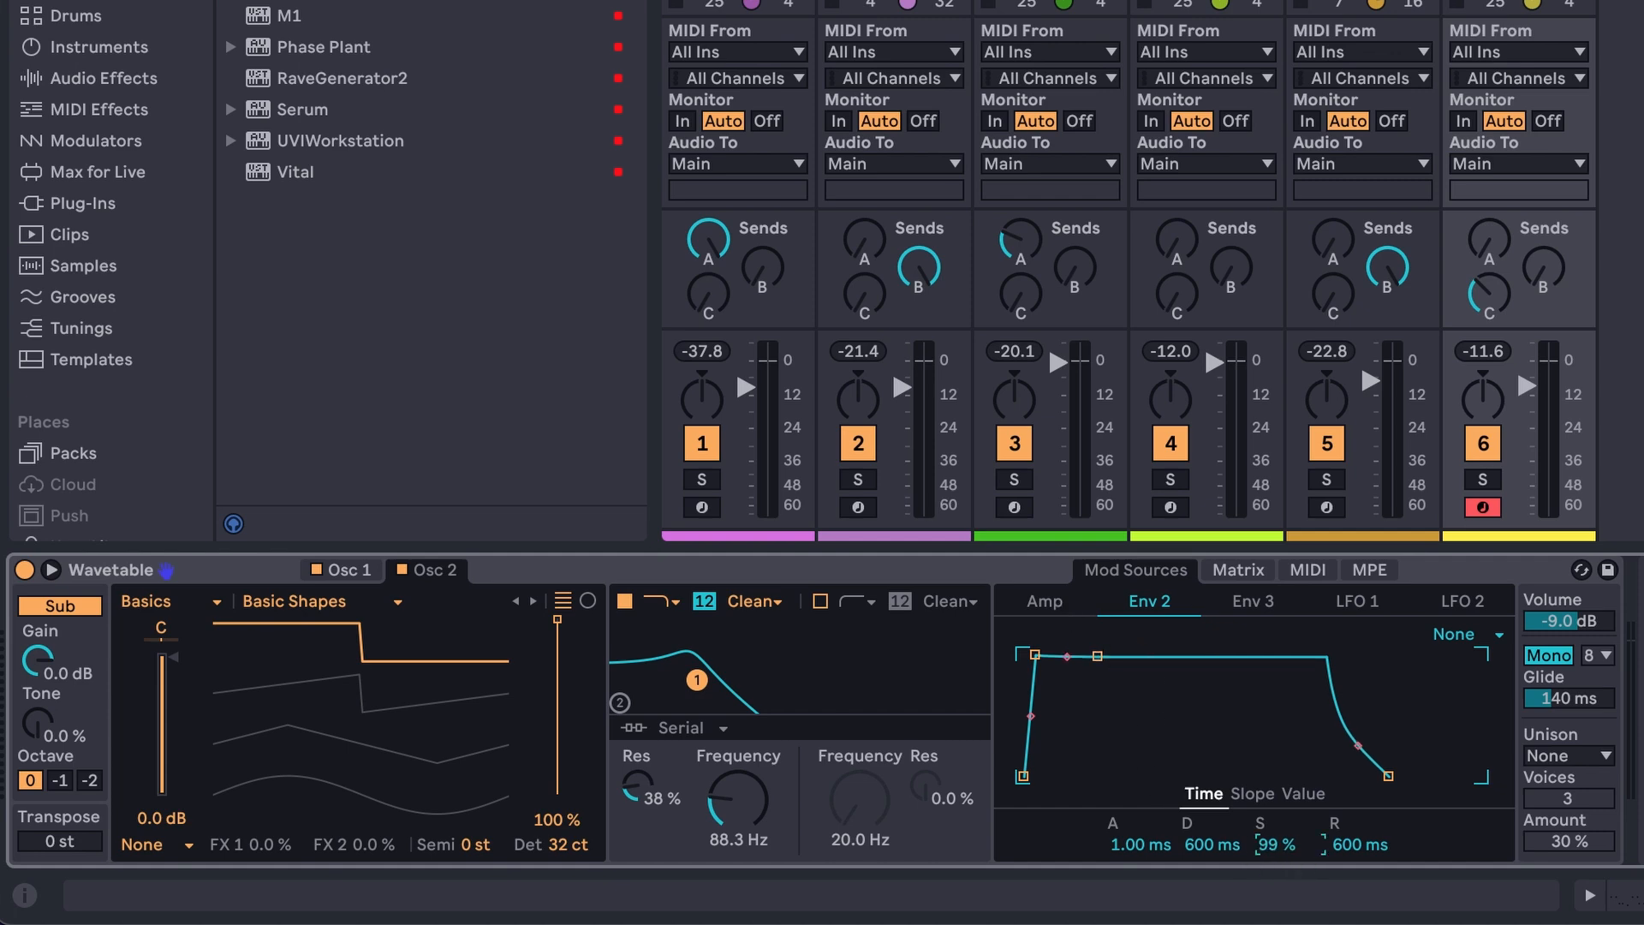
left_click_drag(1275, 844, 1299, 855)
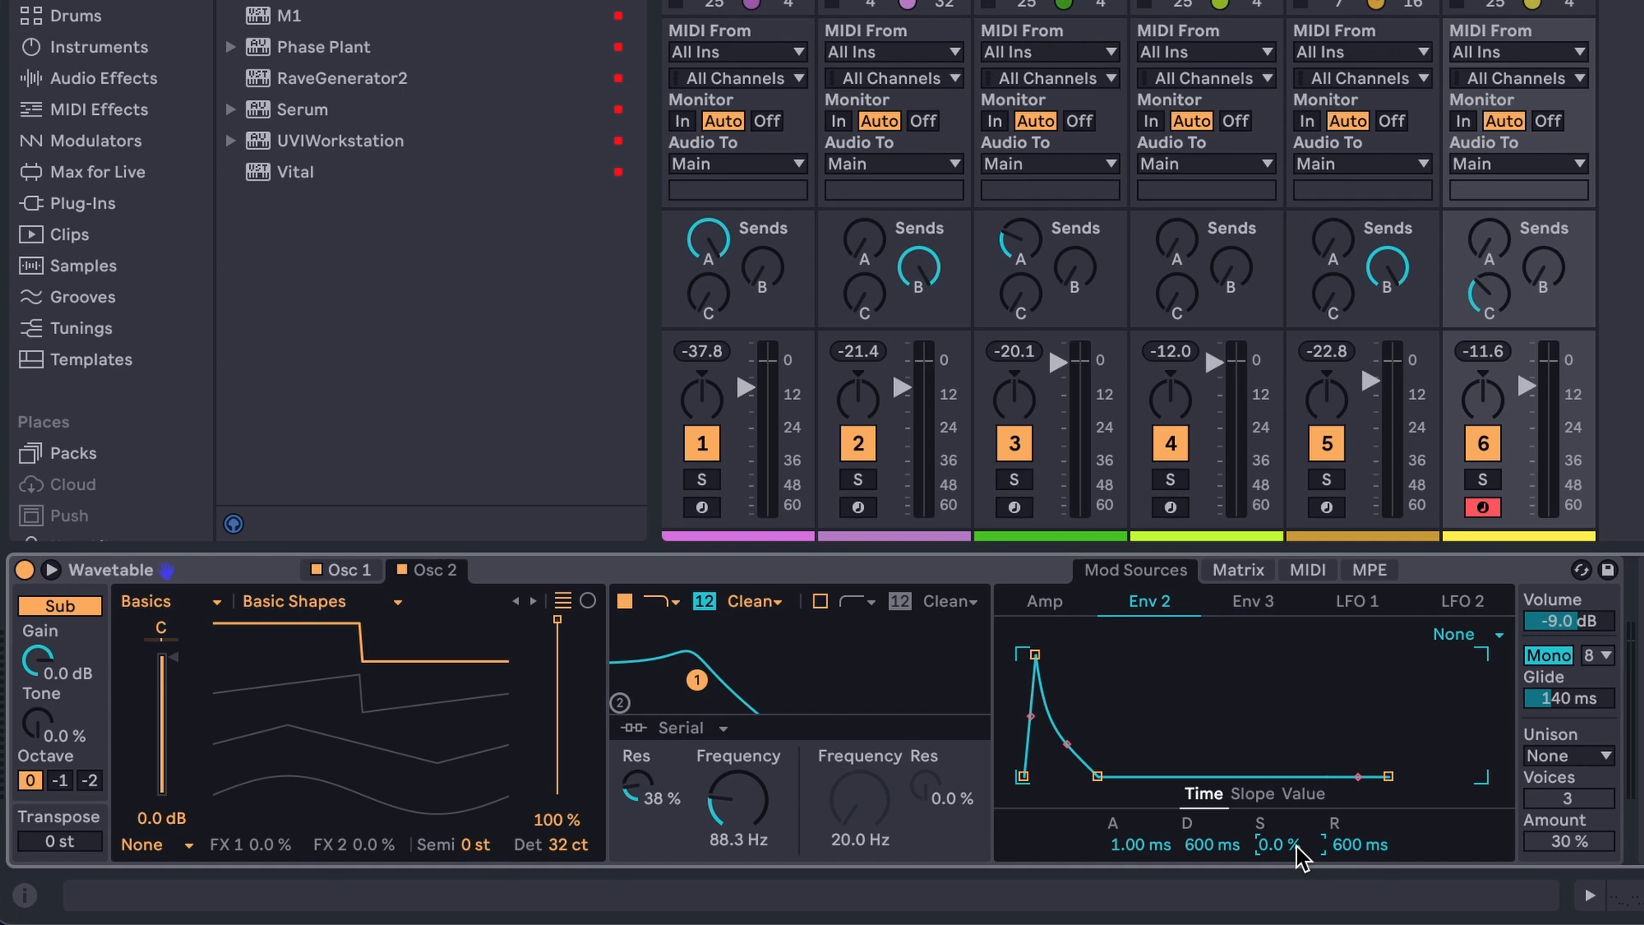
- Modulate the Filter 1 frequency with Env 2 at an amount of 22 in Wavetable's modulation matrix
left_click(1233, 580)
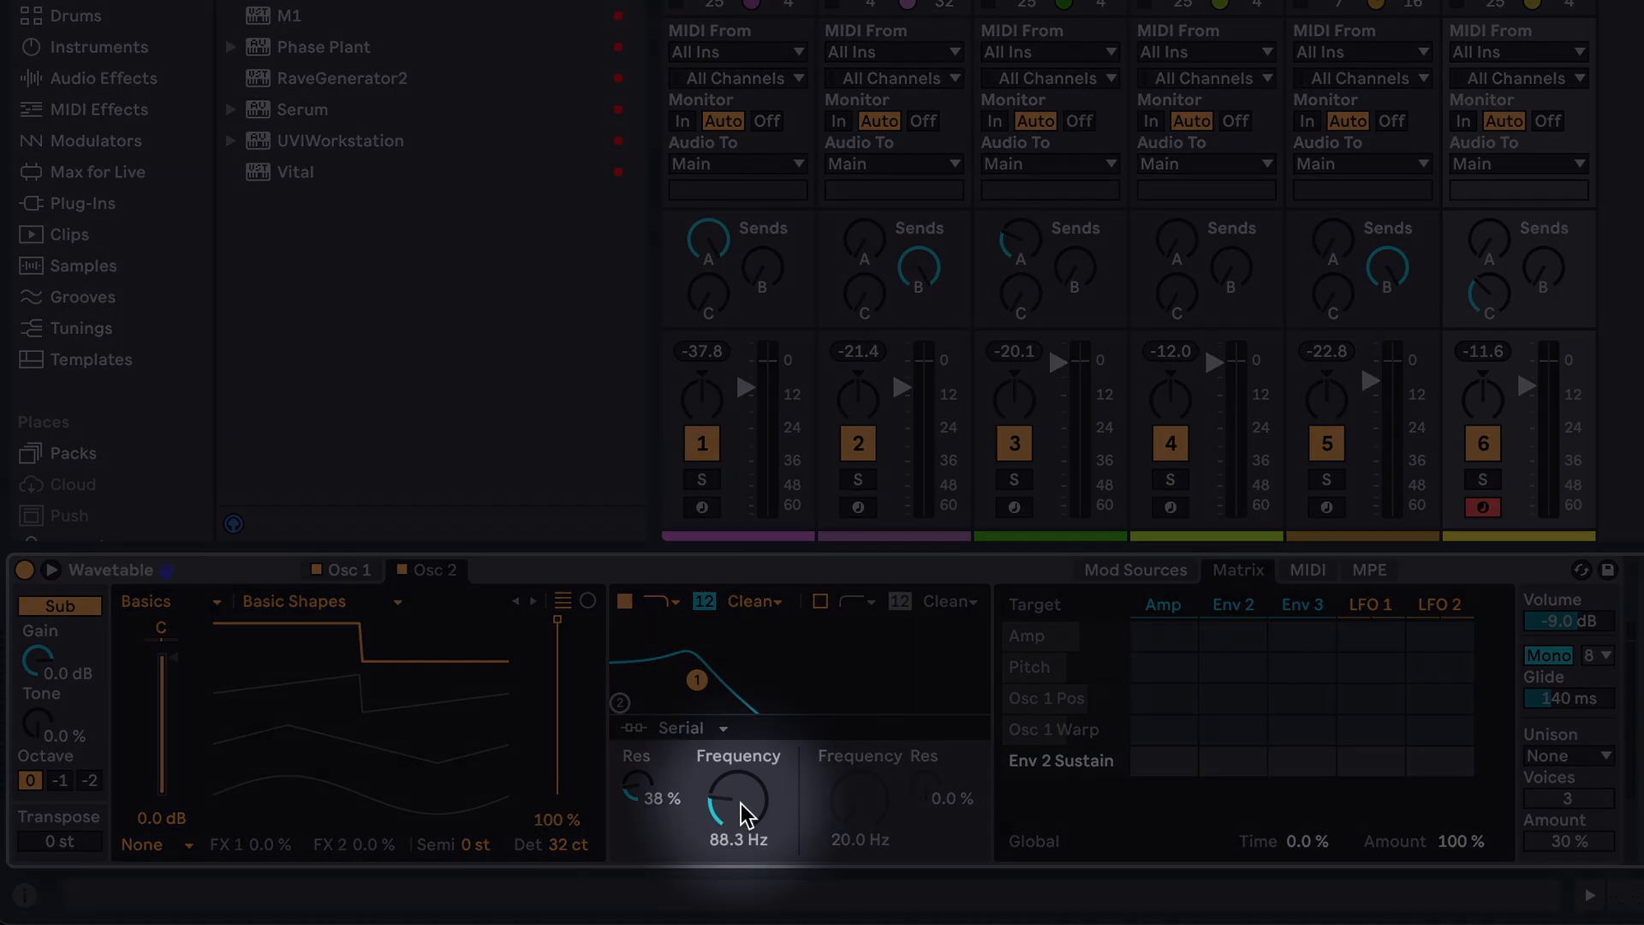
left_click(738, 809)
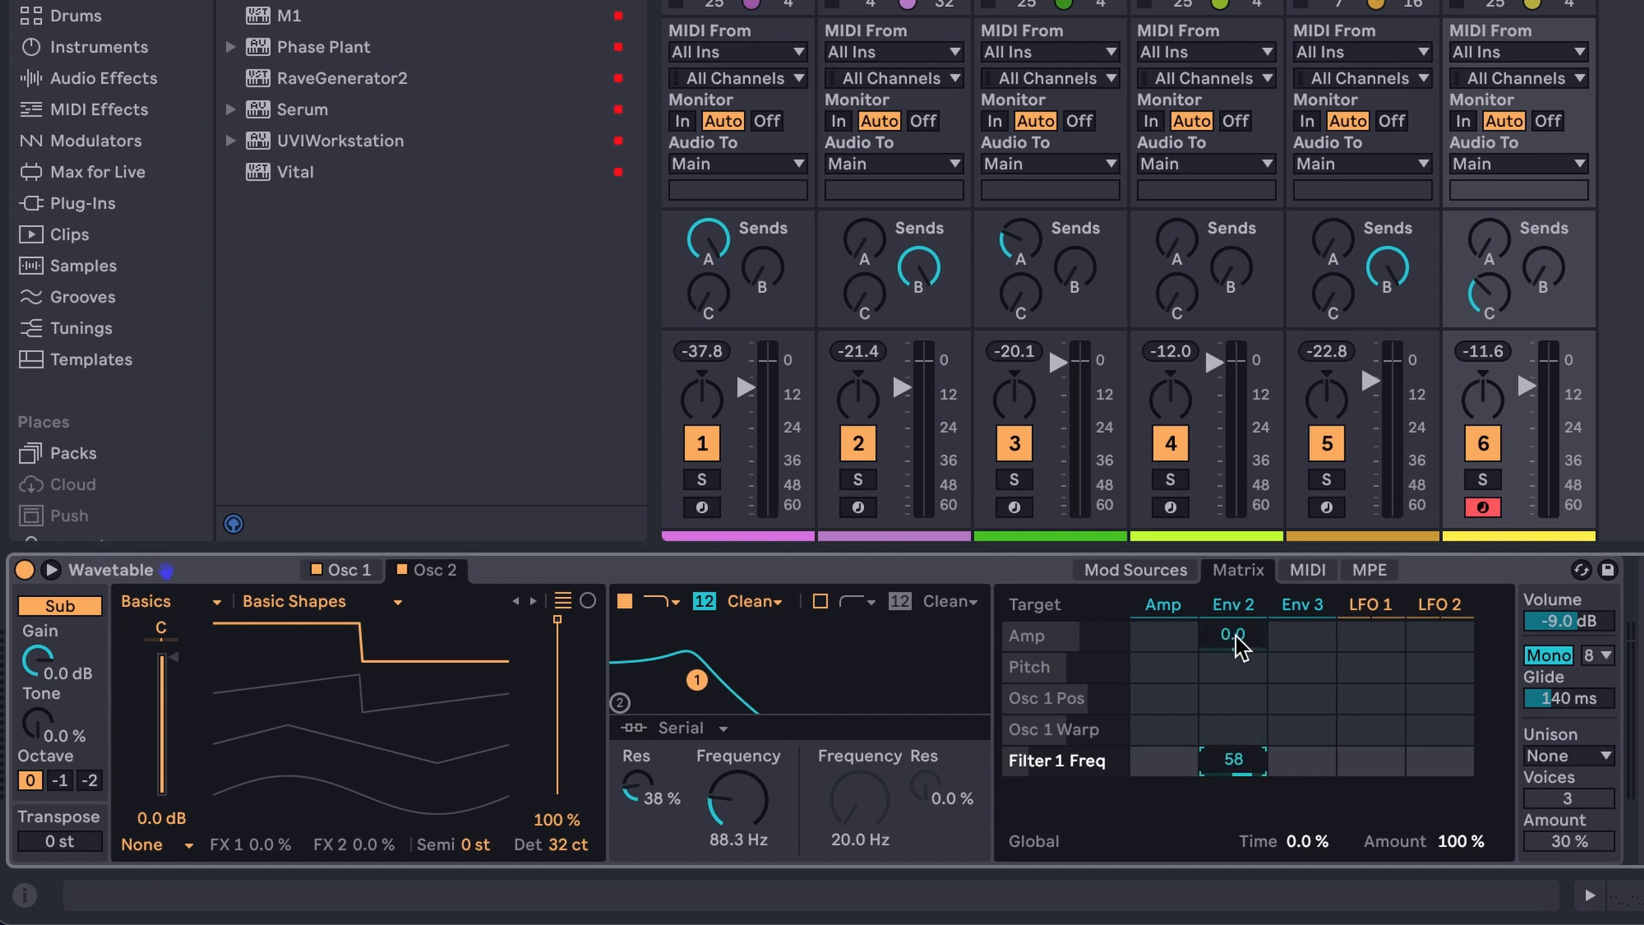
left_click(1183, 572)
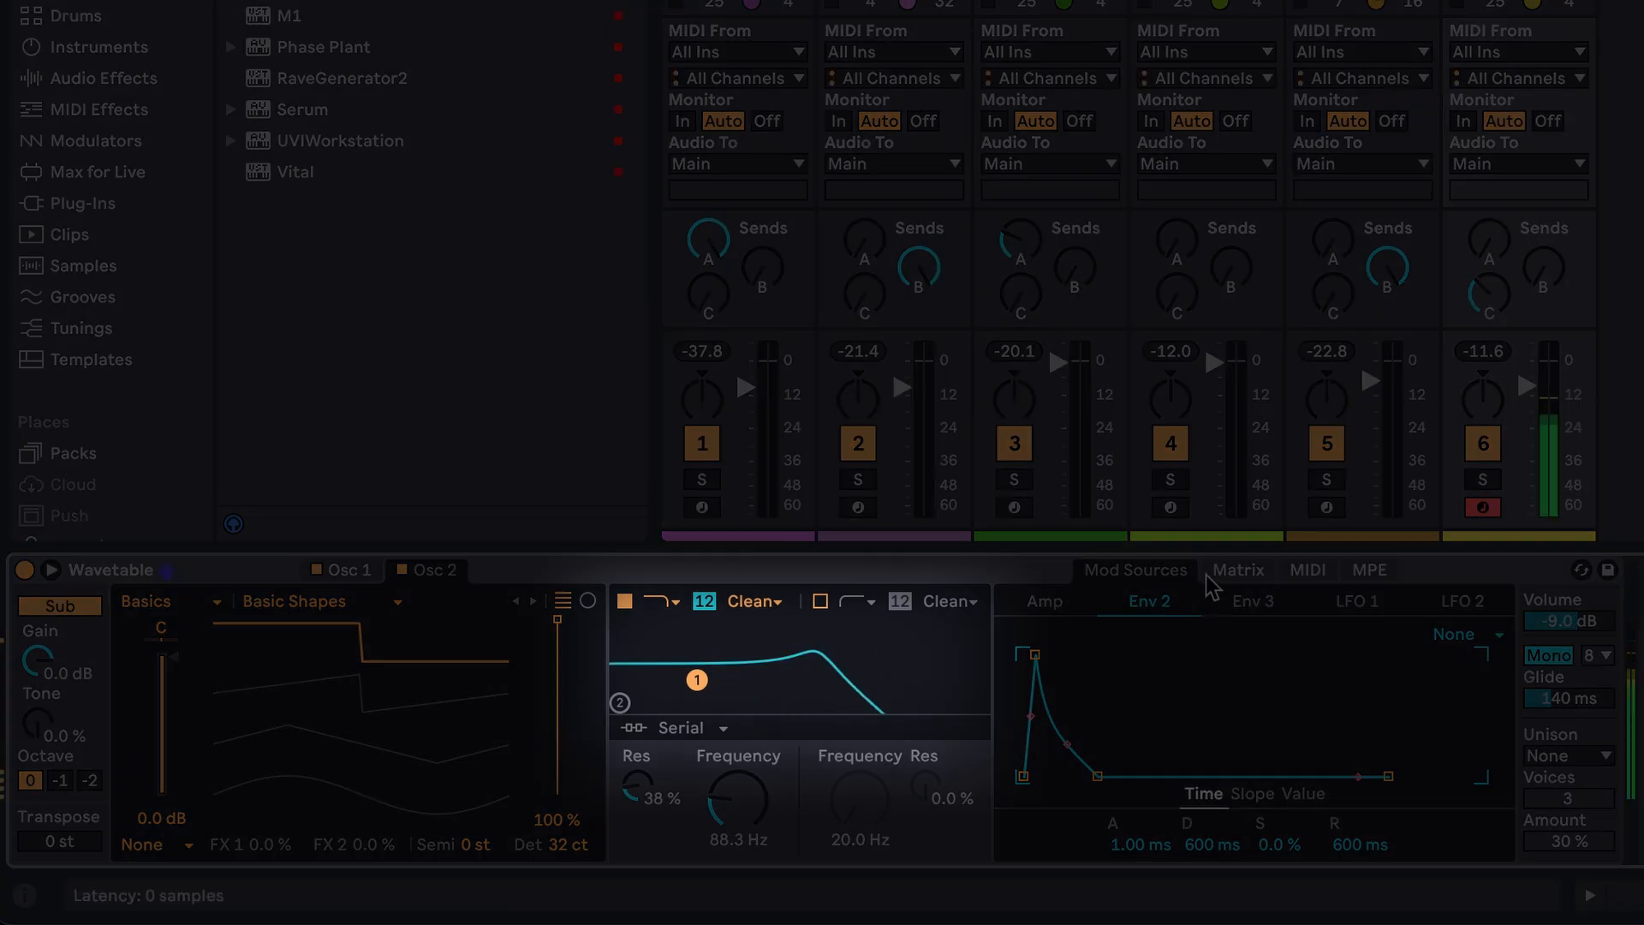
left_click(1212, 574)
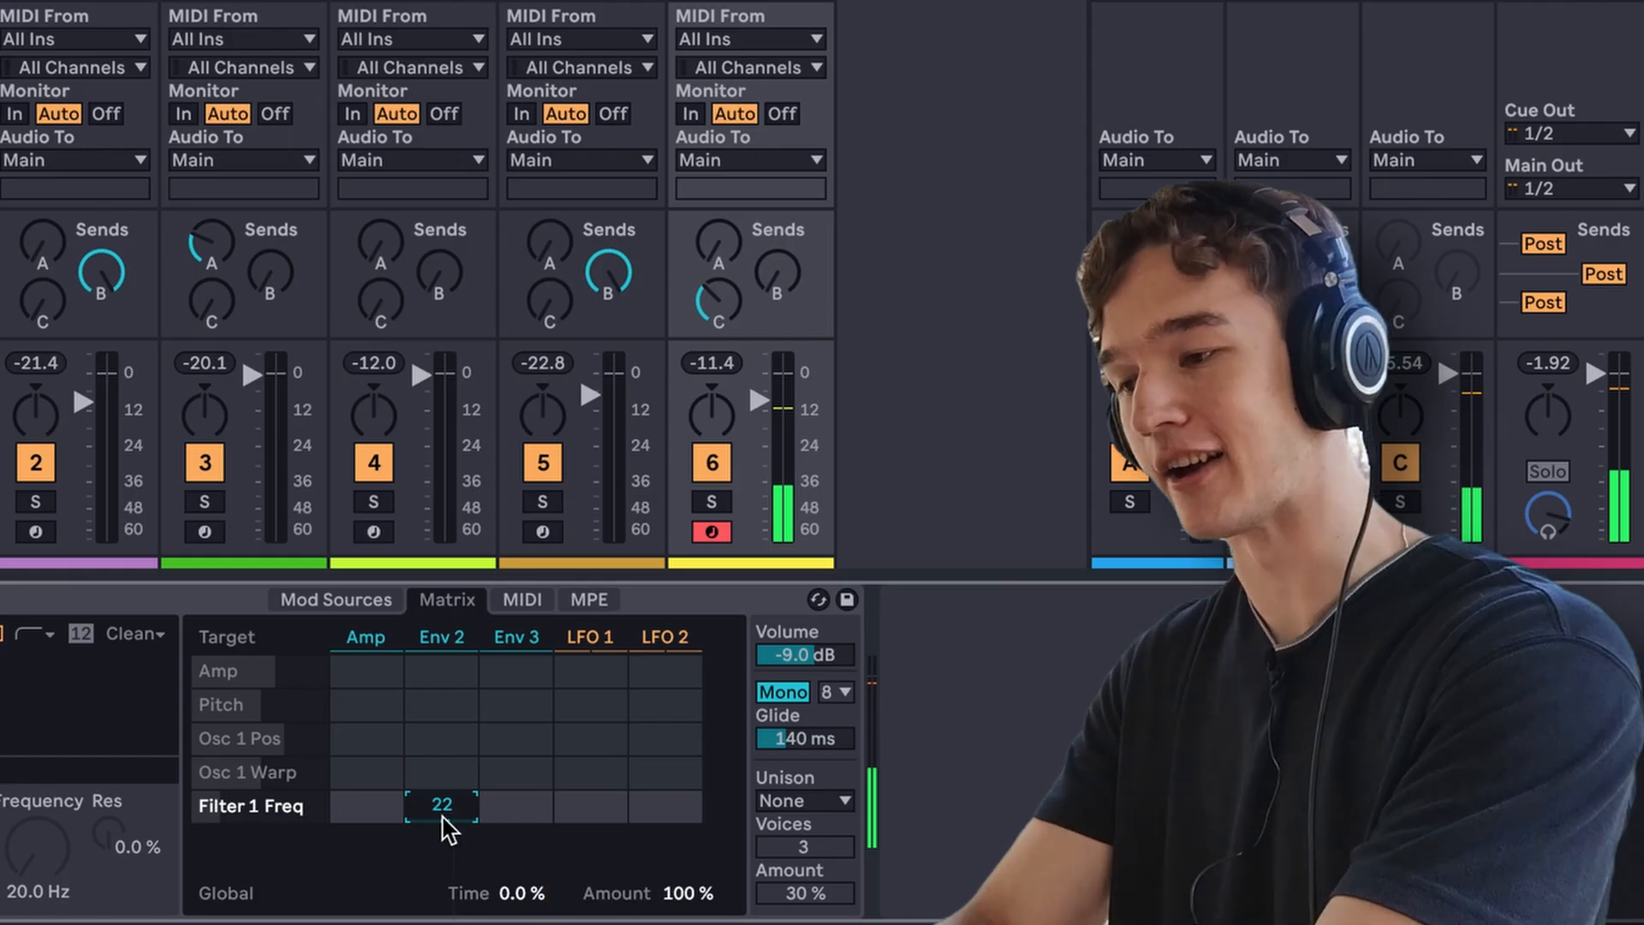
left_click_drag(441, 803, 441, 814)
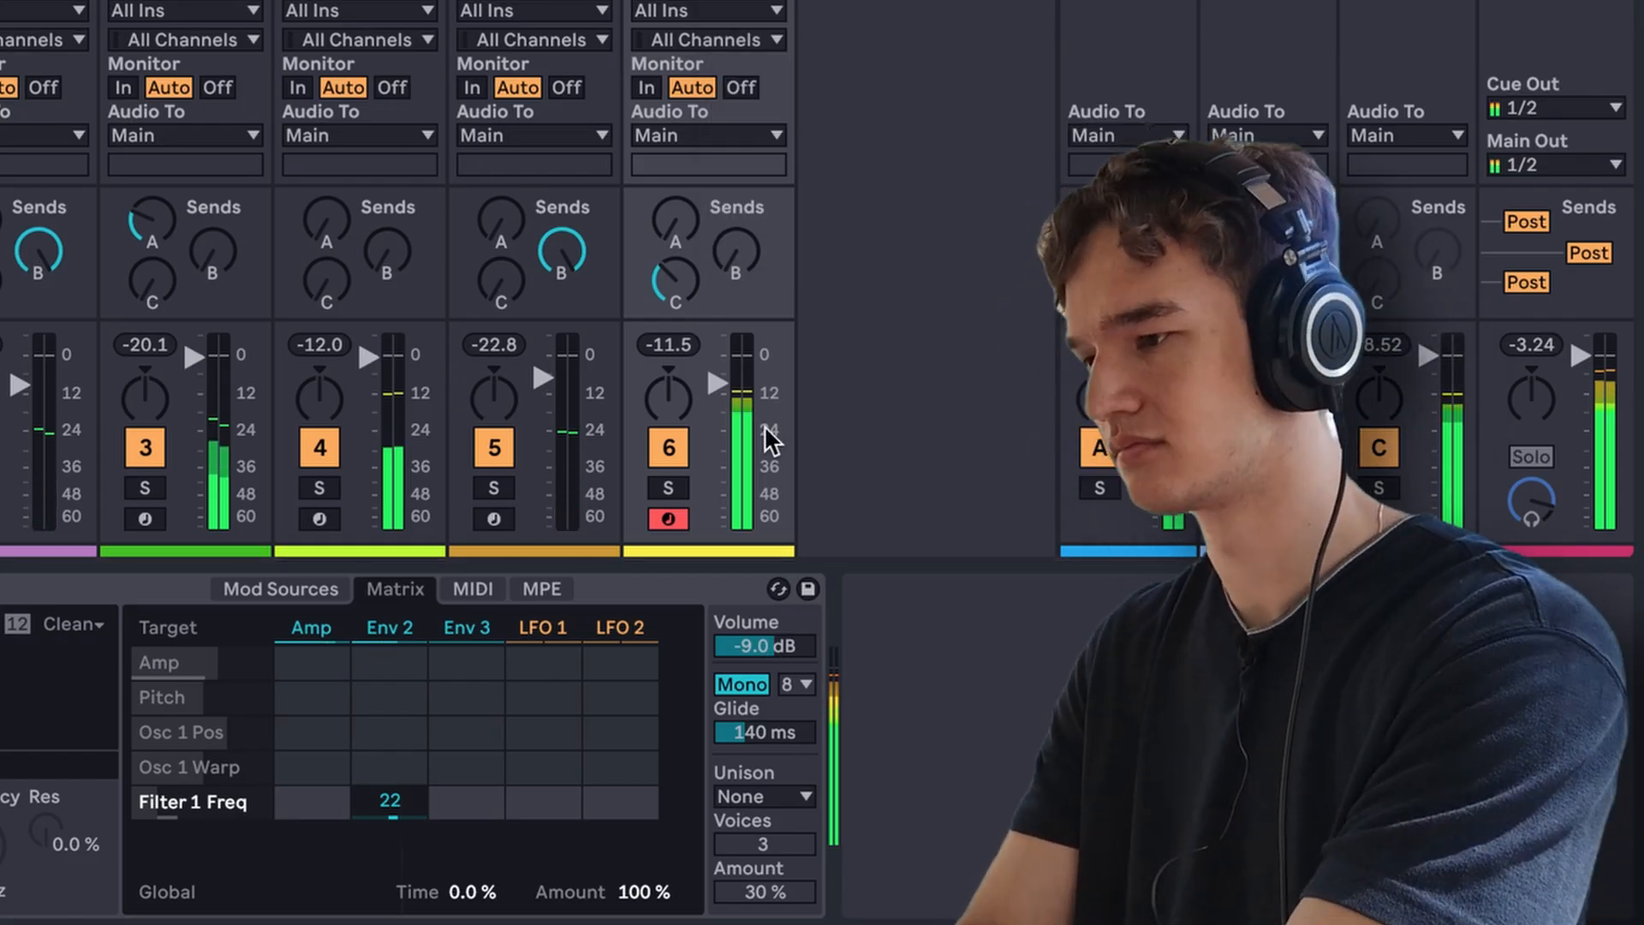
- Raise the Wavetable track's send A to full and set its Pedal to Fuzz with Sub on and 25 % dry/wet
left_click_drag(676, 247, 675, 205)
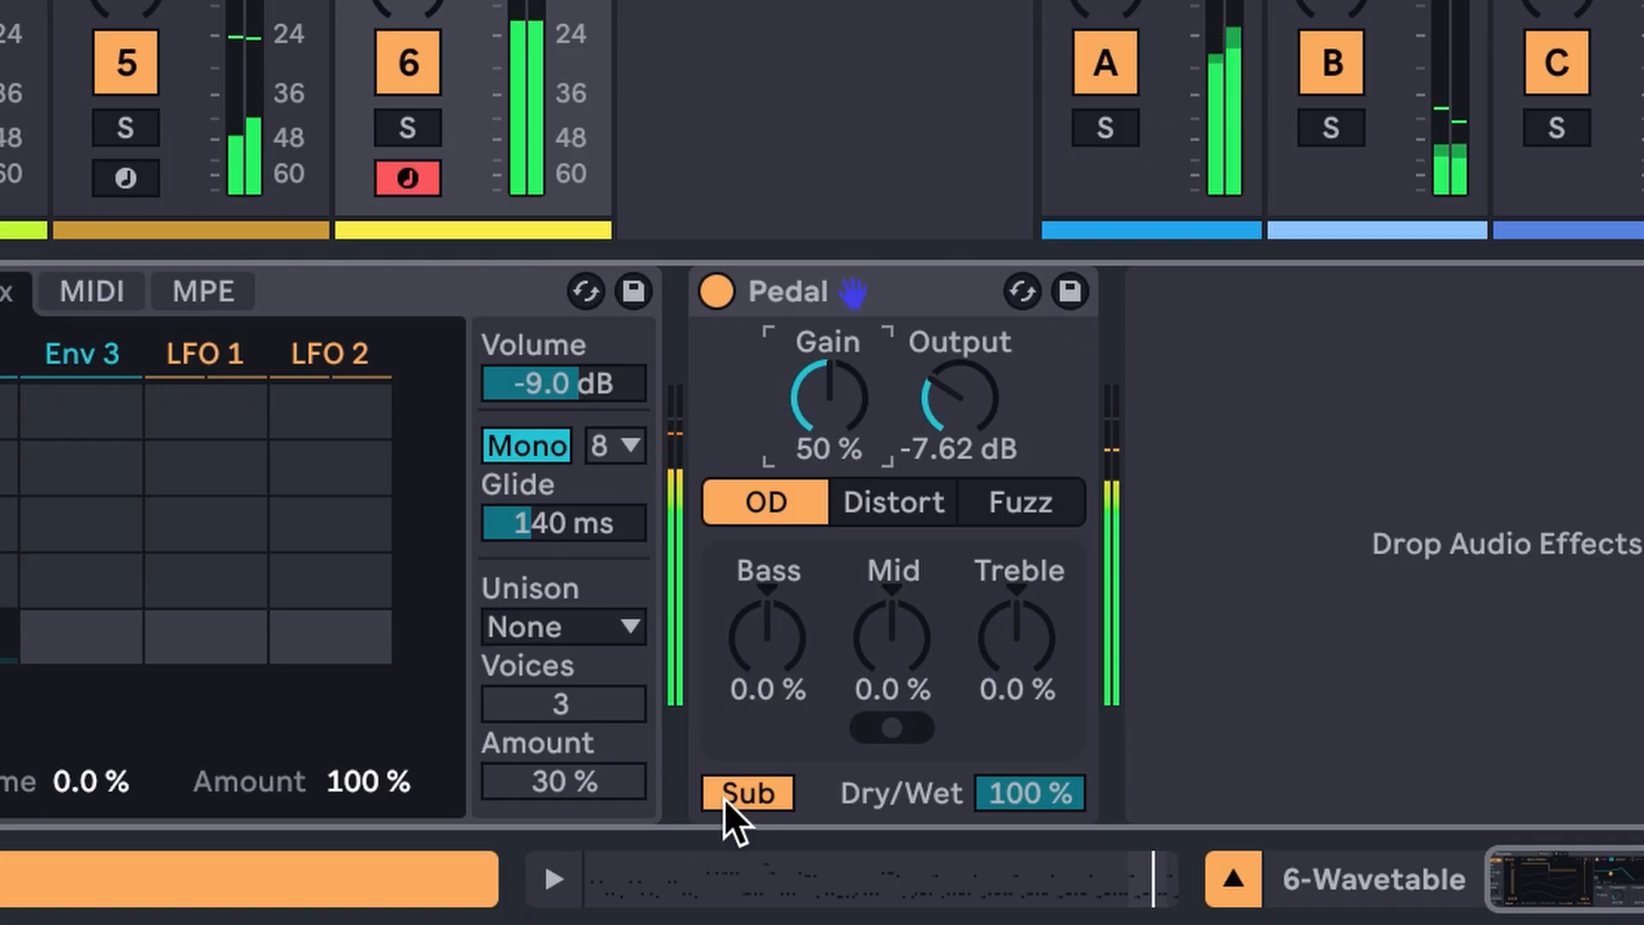
left_click(861, 895)
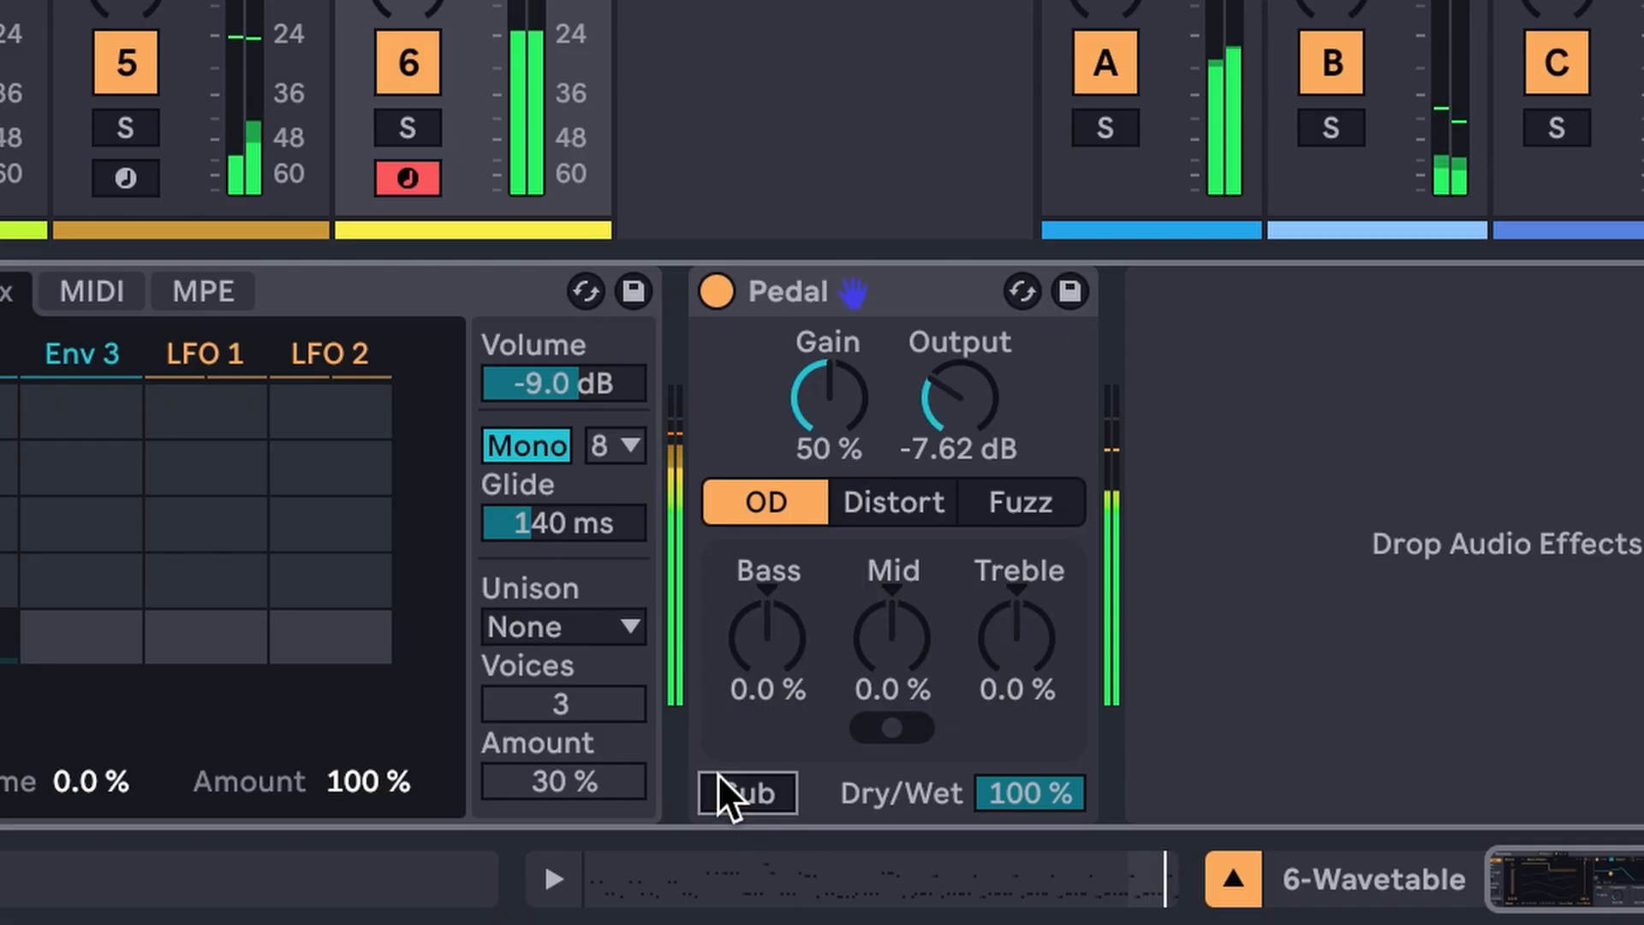
left_click(880, 899)
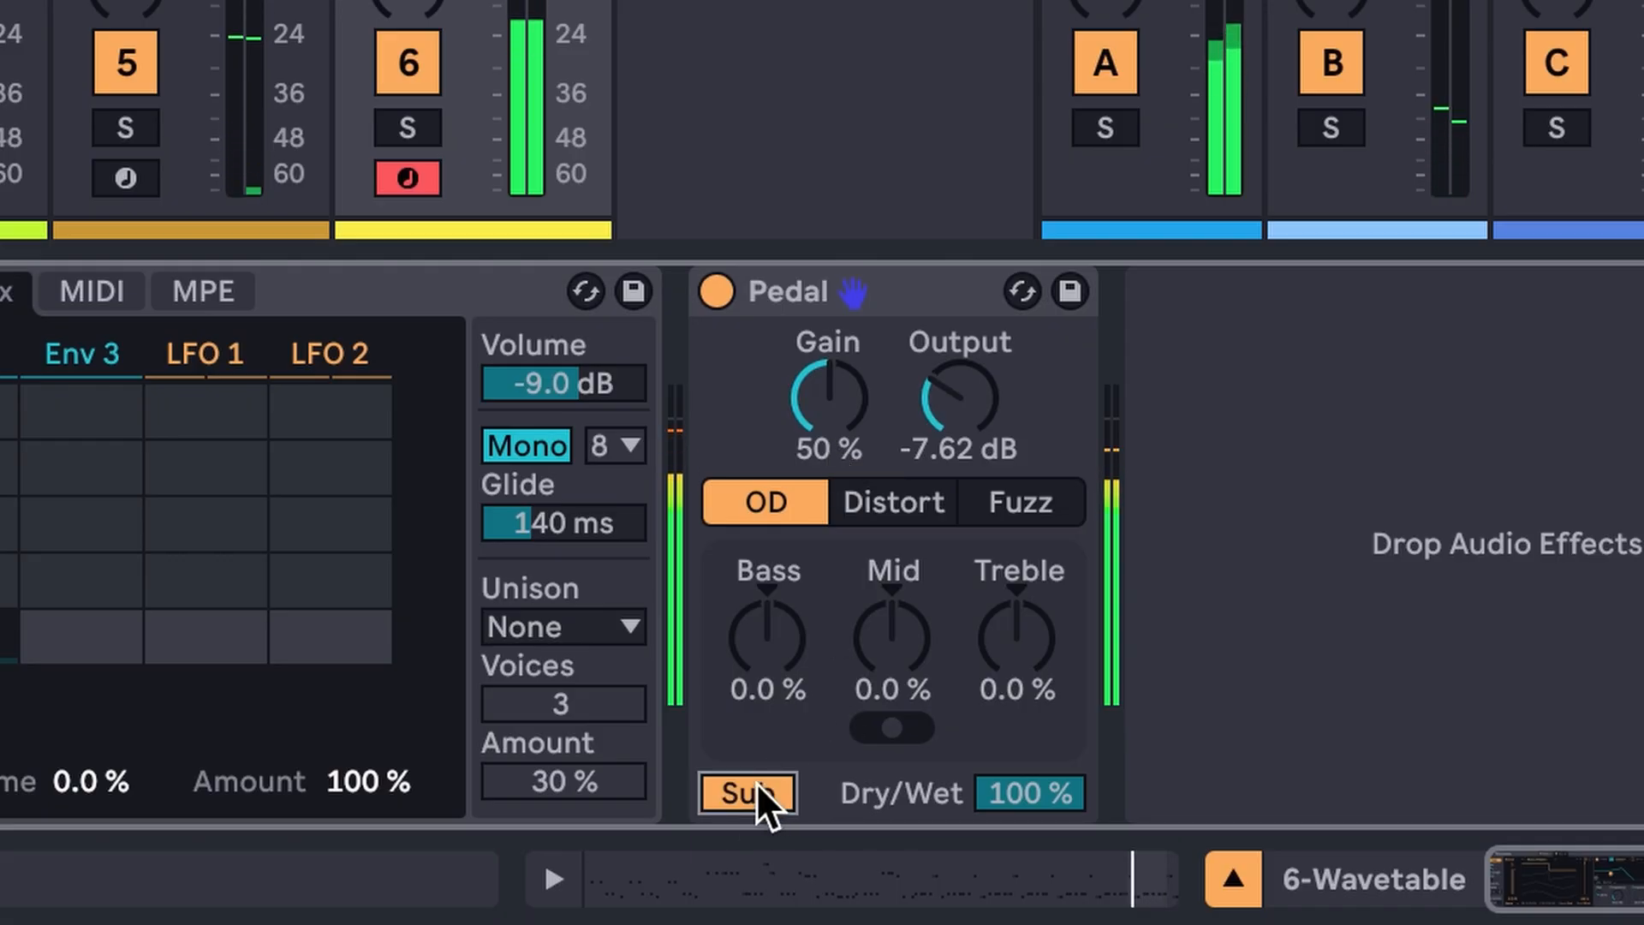
left_click(912, 504)
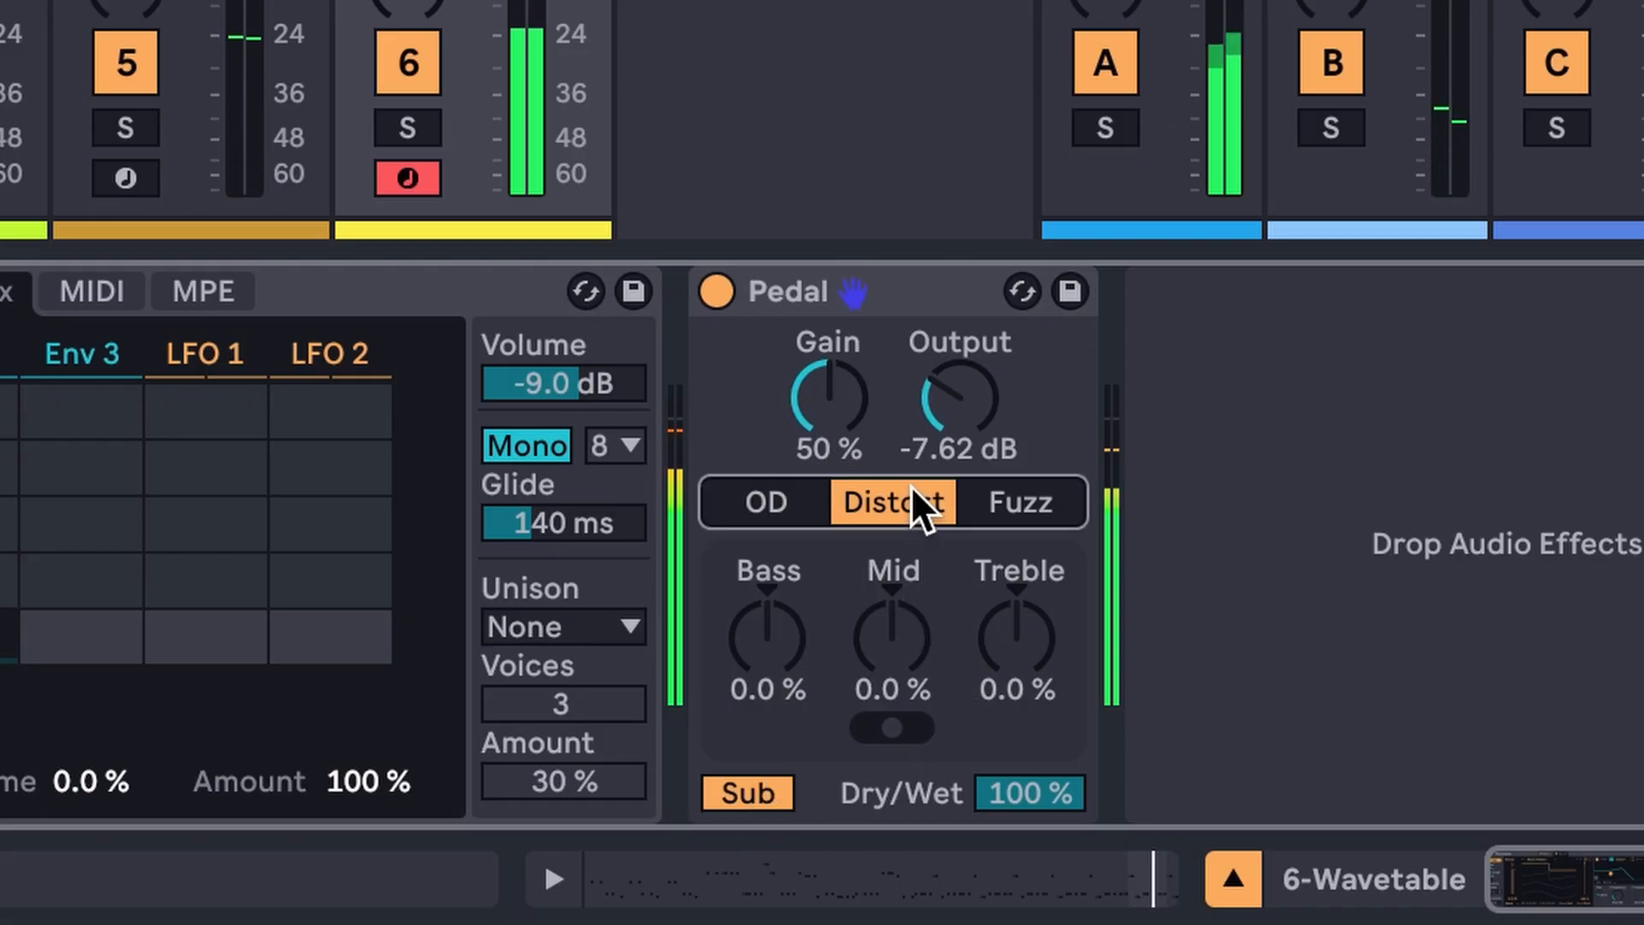
left_click(1012, 512)
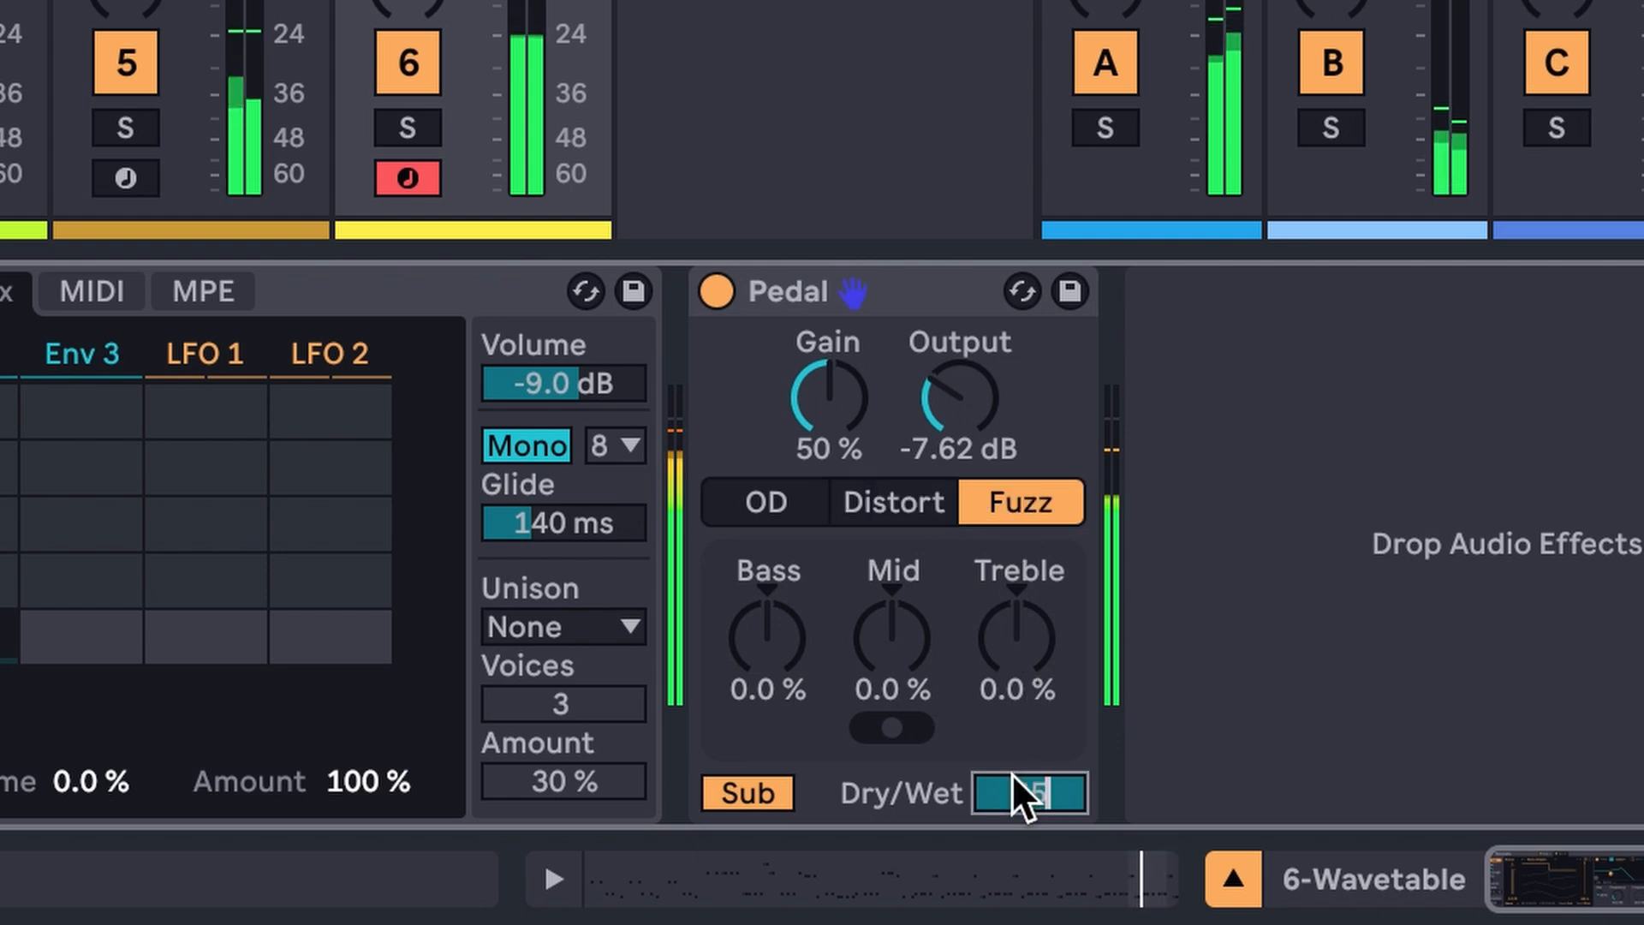
type("25")
key("Return")
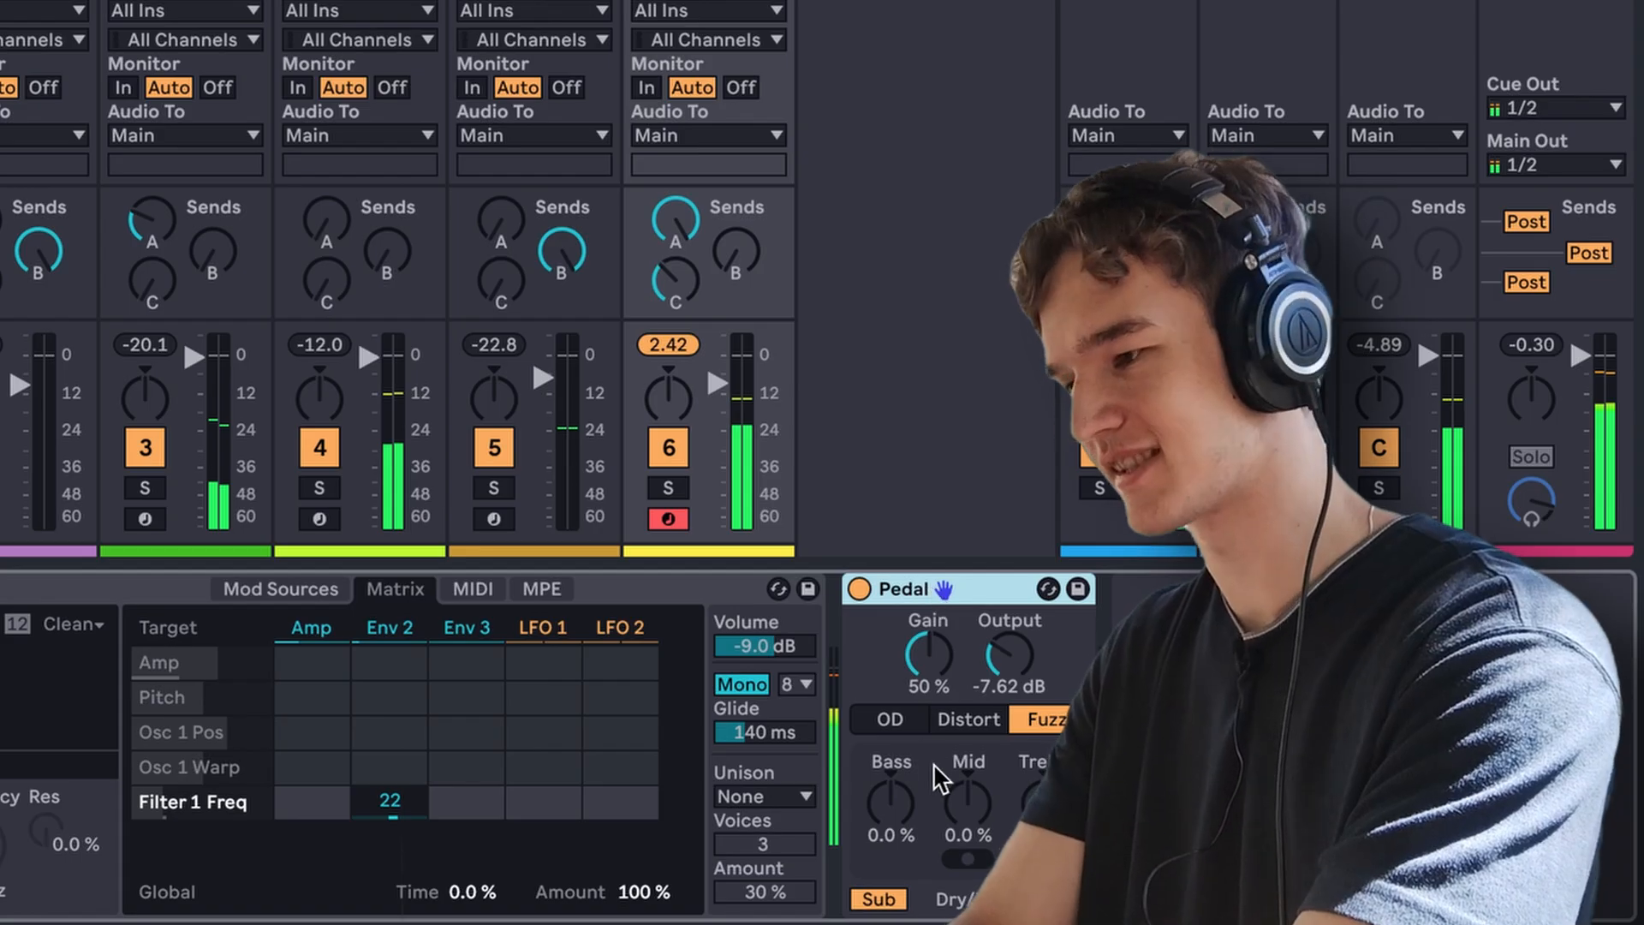
- Group the Pedal into an Audio Effect Rack with an added empty chain, lower the Pedal chain to -18 dB, and unsolo the Wavetable track
key("super+g")
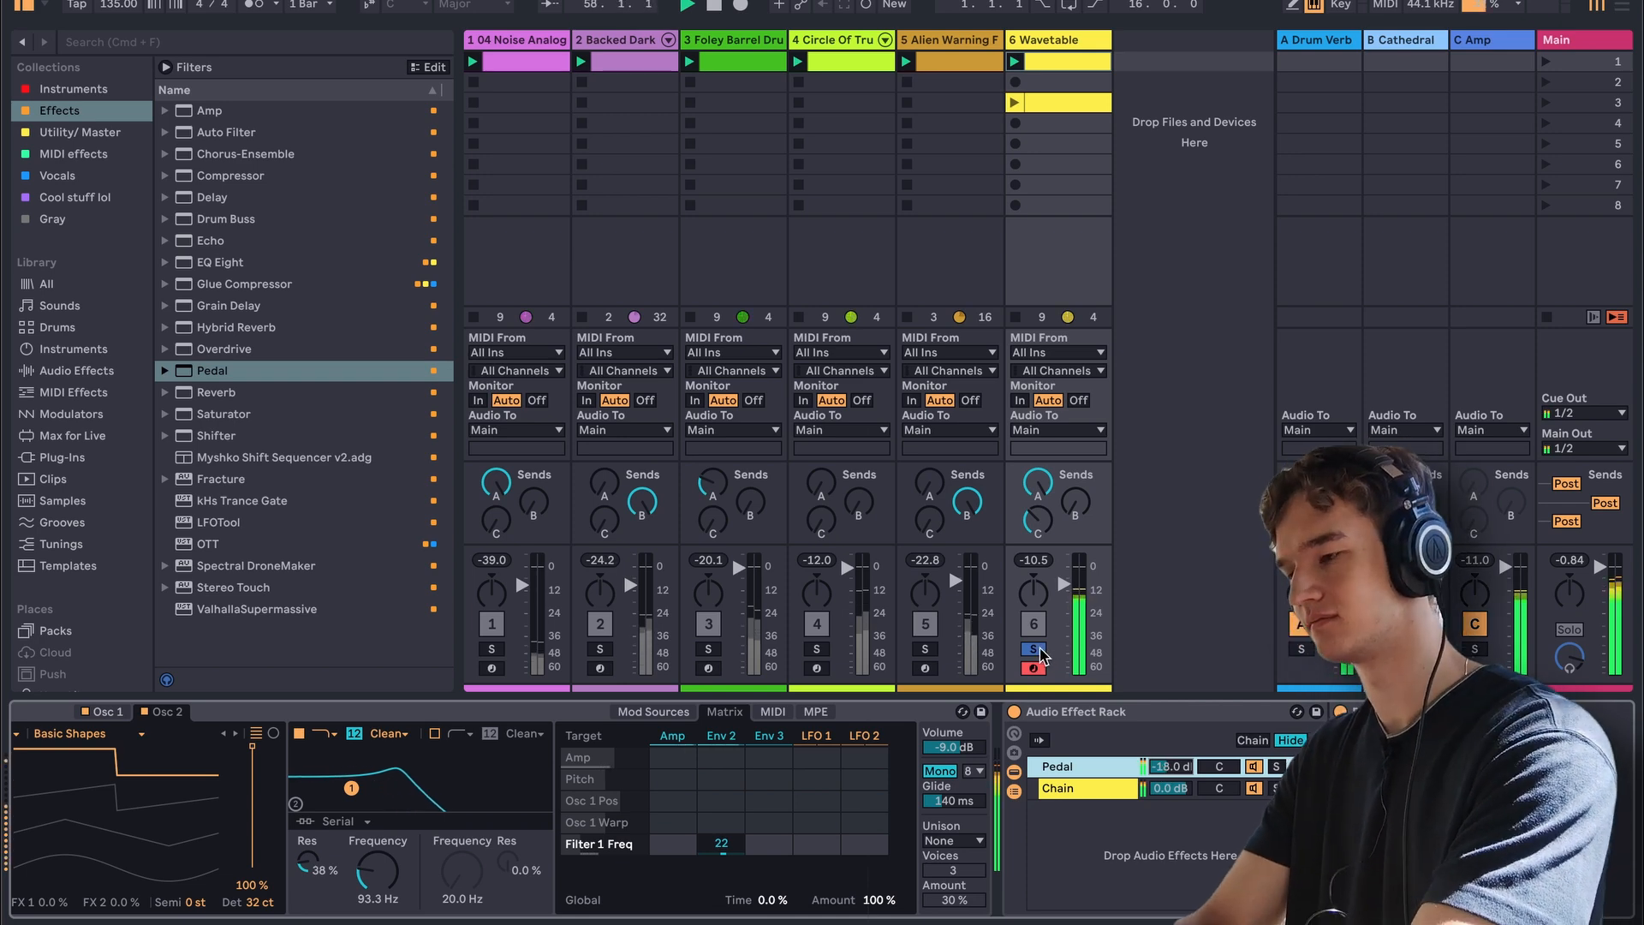
left_click(1036, 651)
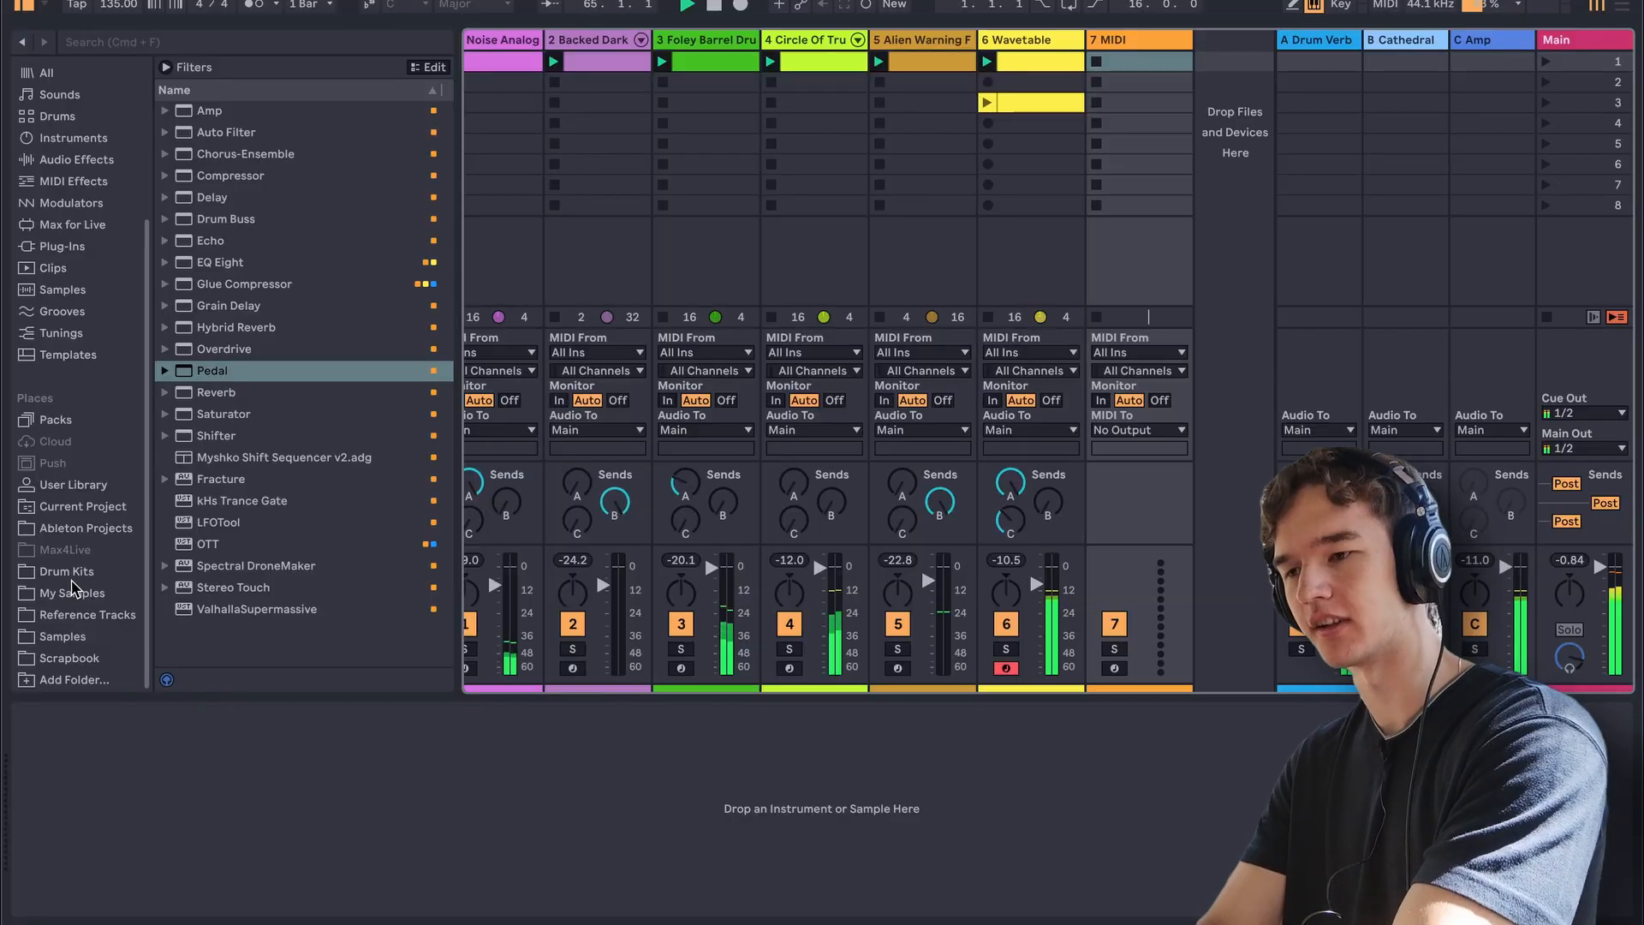
- Load Kick 02.wav from the Drums folder in My Samples onto the new MIDI track and switch it to 1-Shot playback
left_click(69, 593)
left_click(164, 112)
scroll(355, 441, "down", 15)
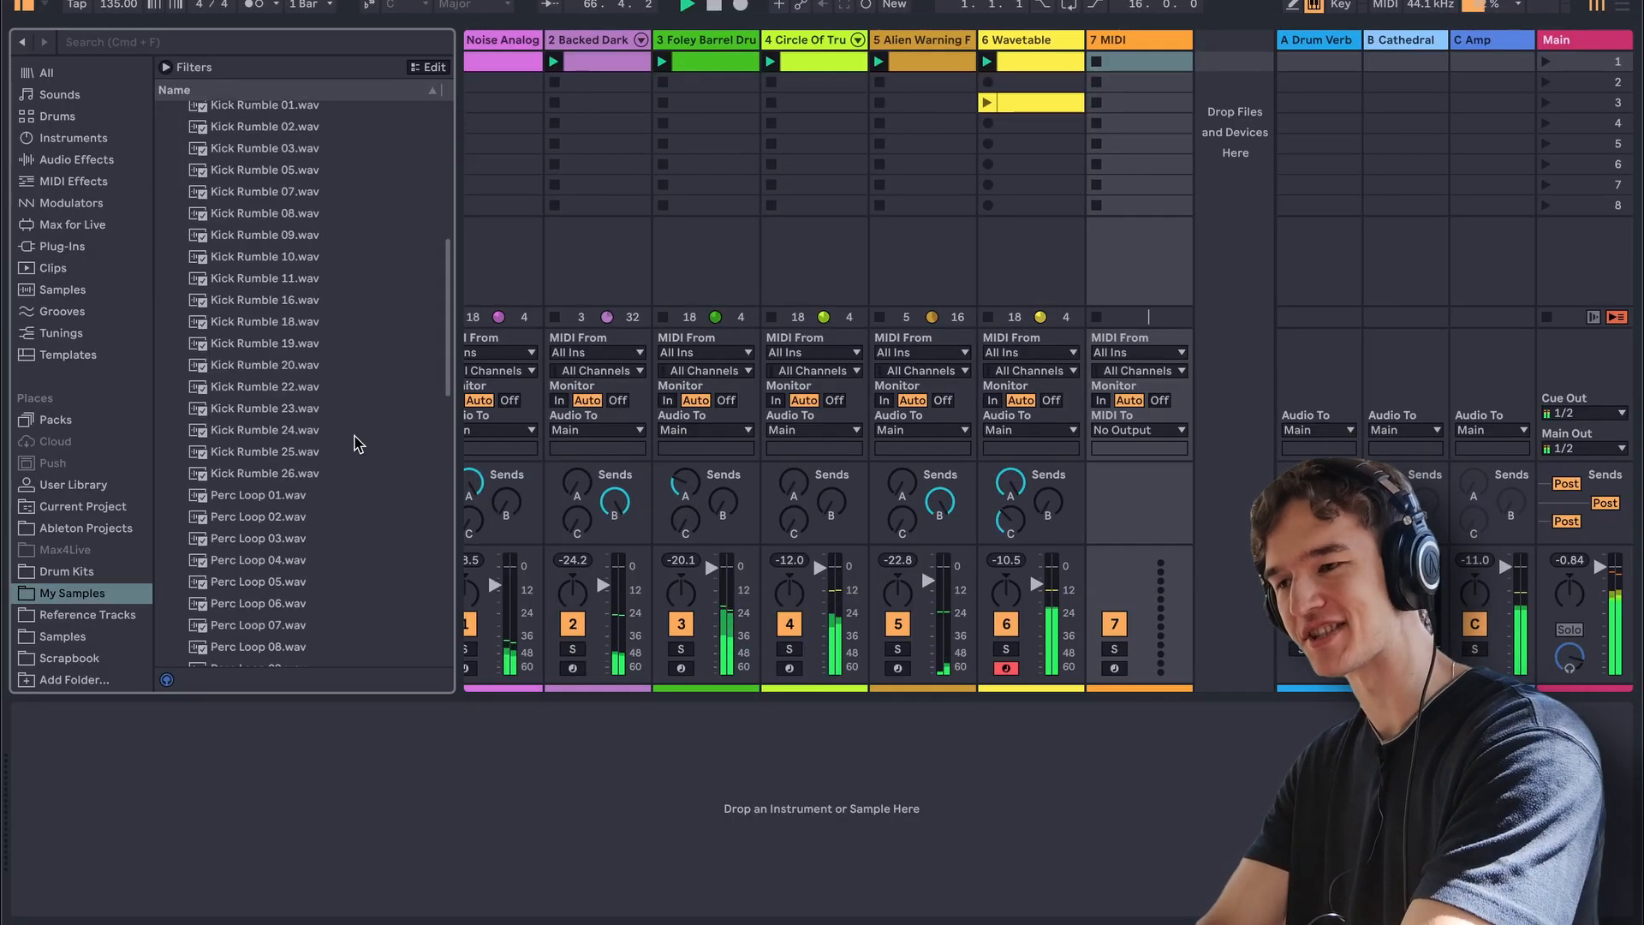
scroll(358, 444, "down", 1)
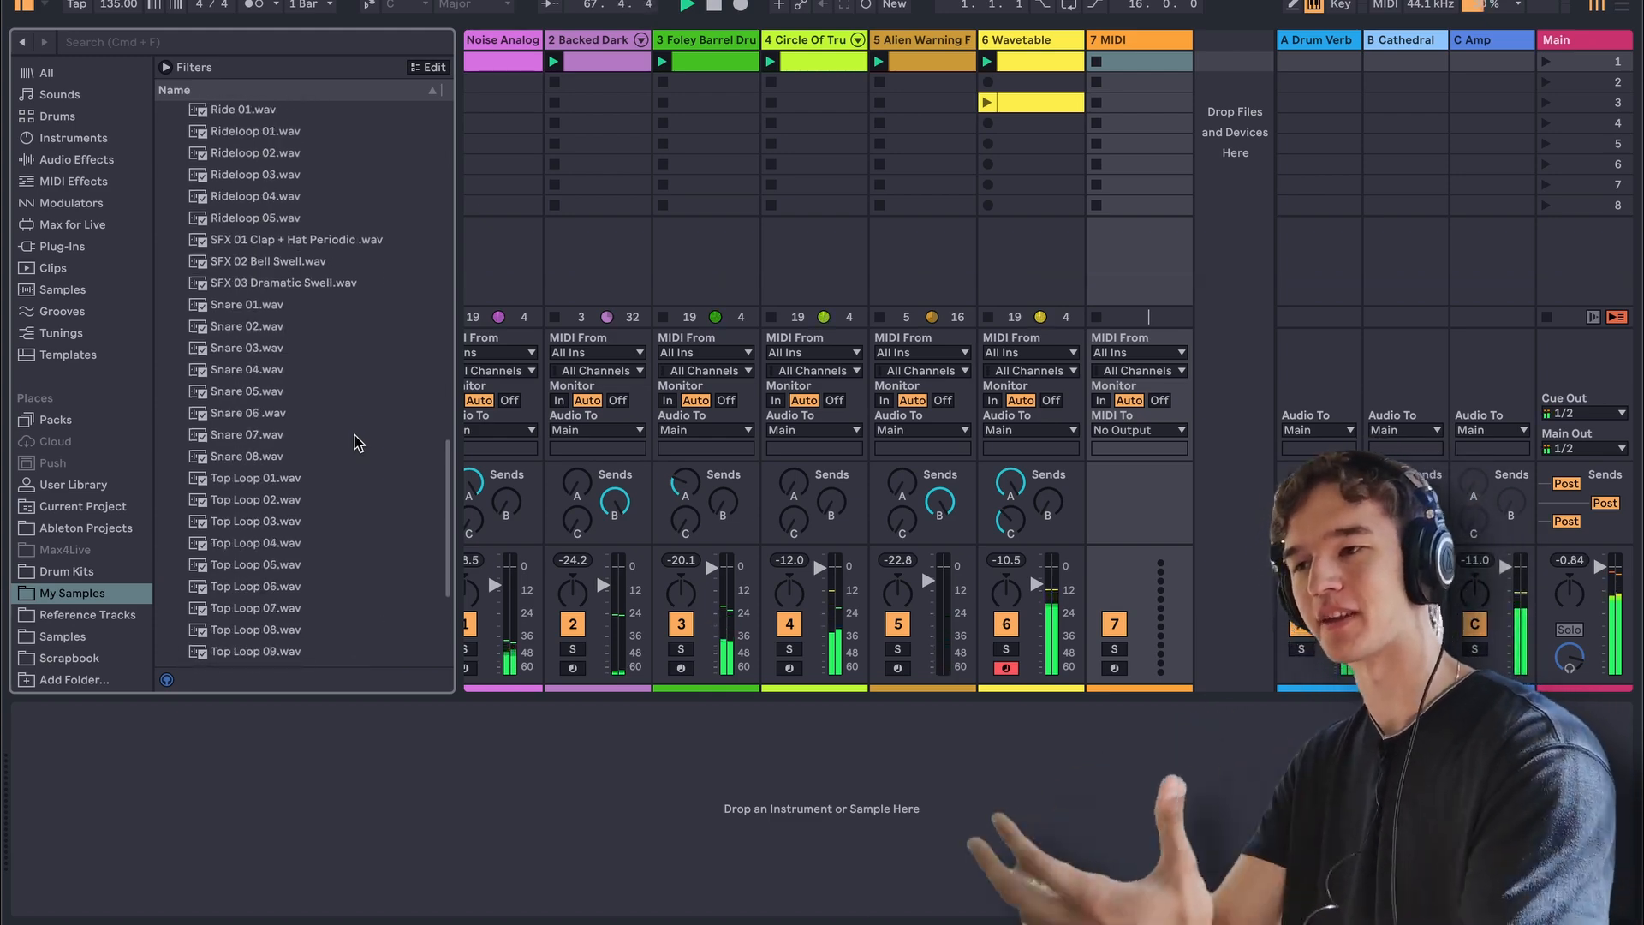
scroll(358, 444, "up", 5)
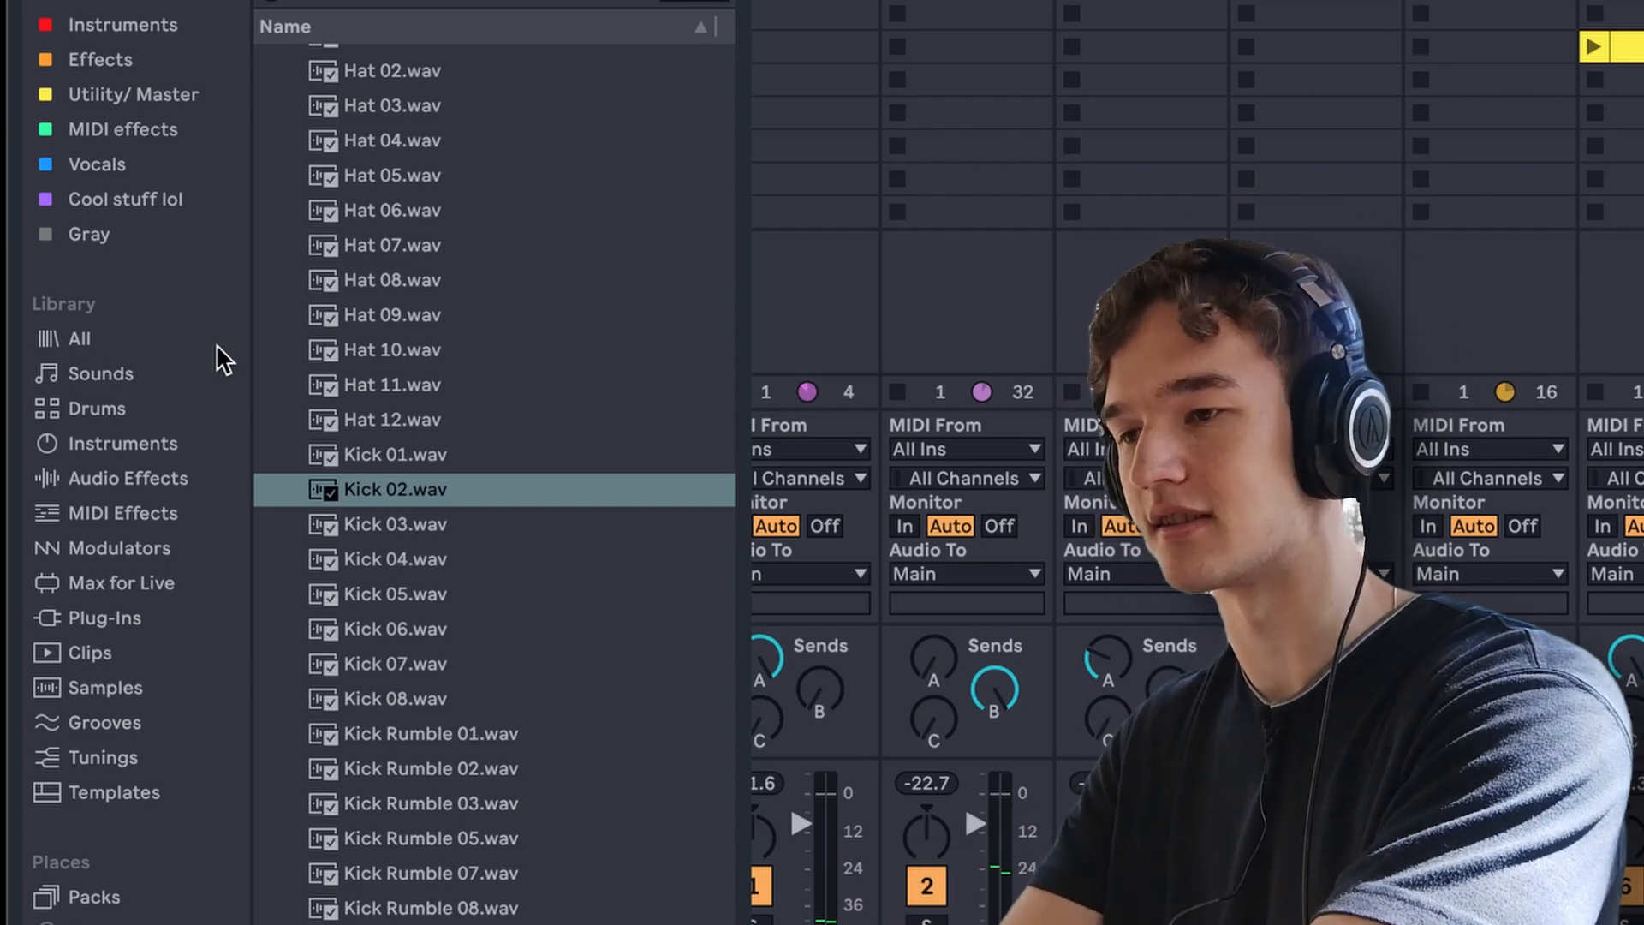
scroll(409, 470, "down", 15)
scroll(409, 470, "up", 17)
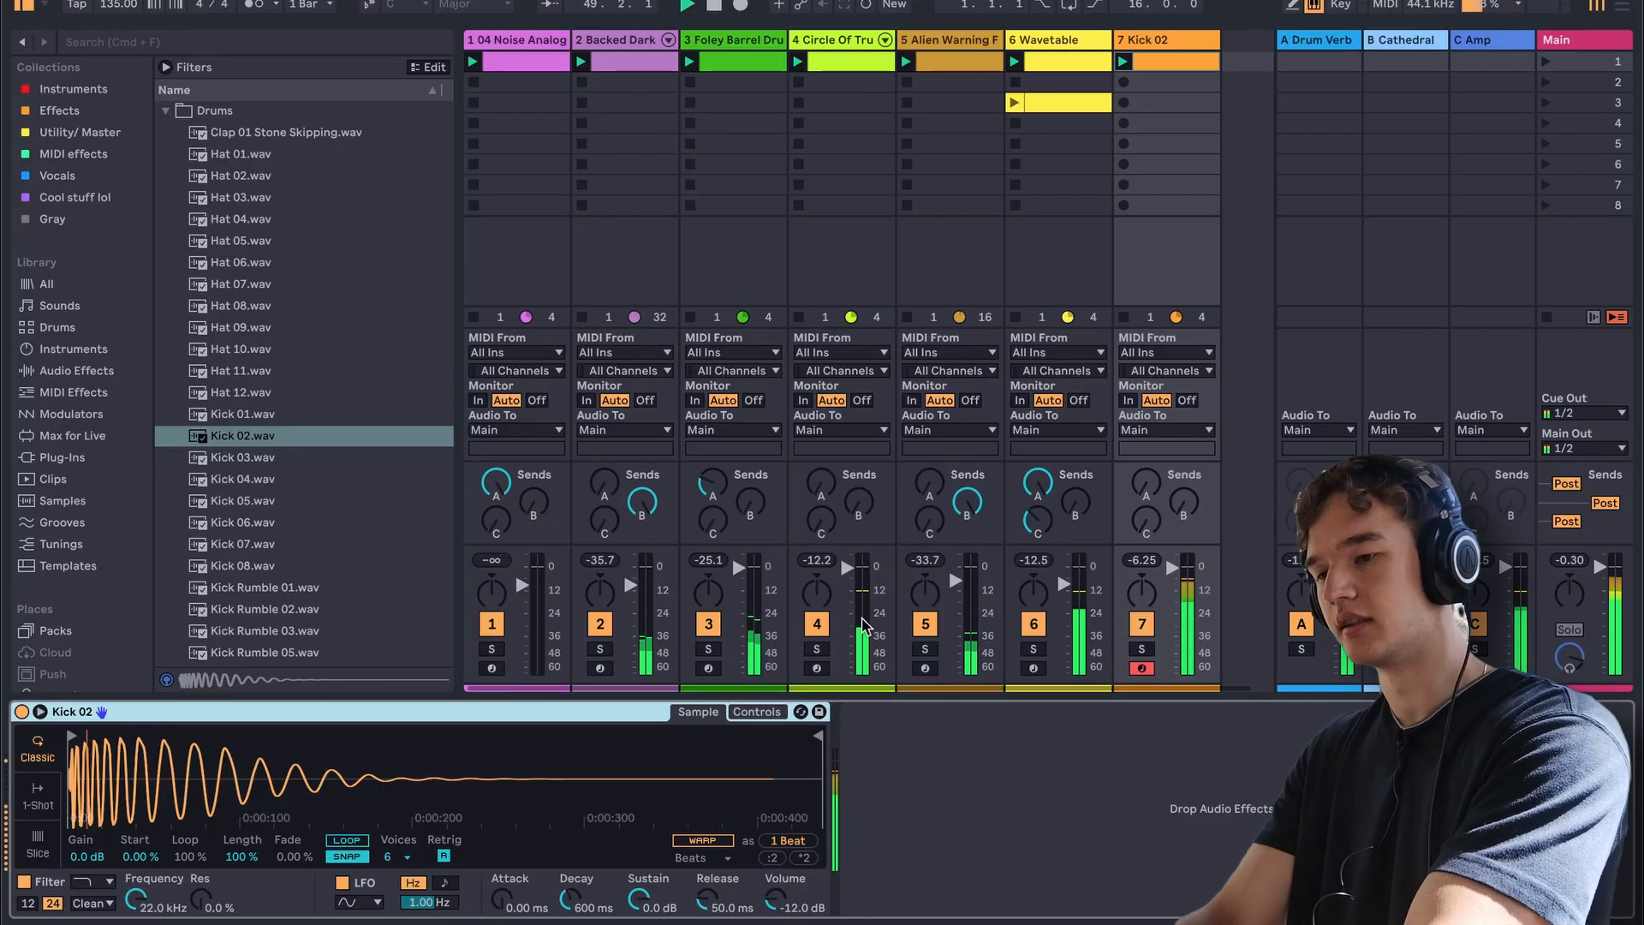
left_click(40, 797)
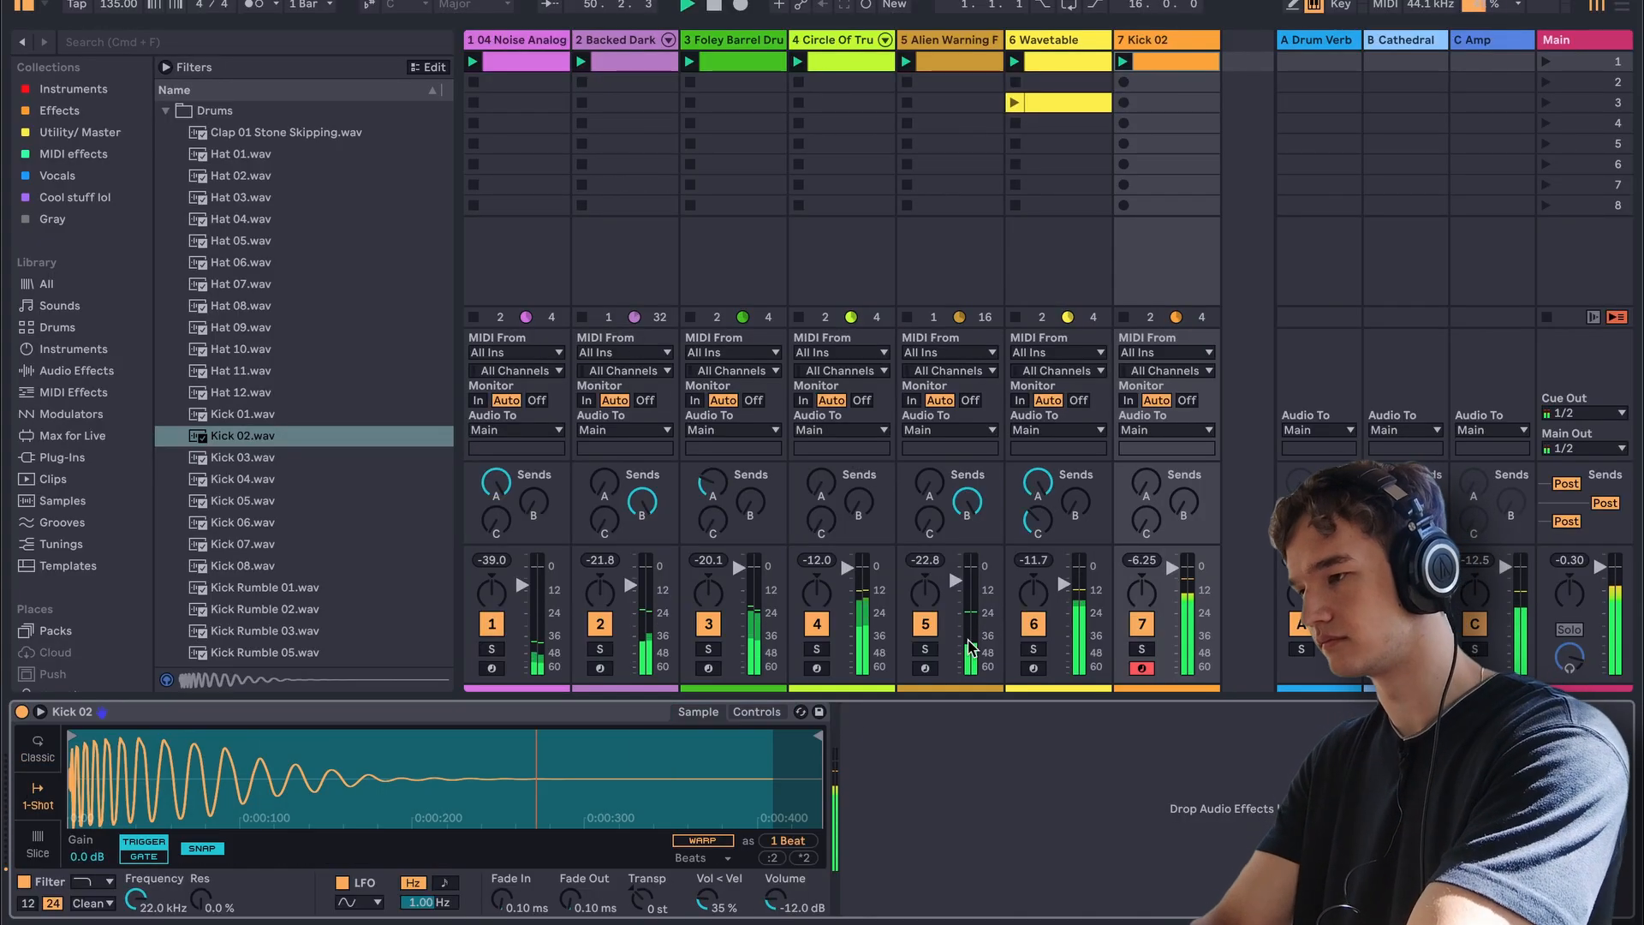
- Layer Kick 04.wav with Kick 02 as a second Instrument Rack chain and switch it to 1-Shot playback
left_click(215, 482)
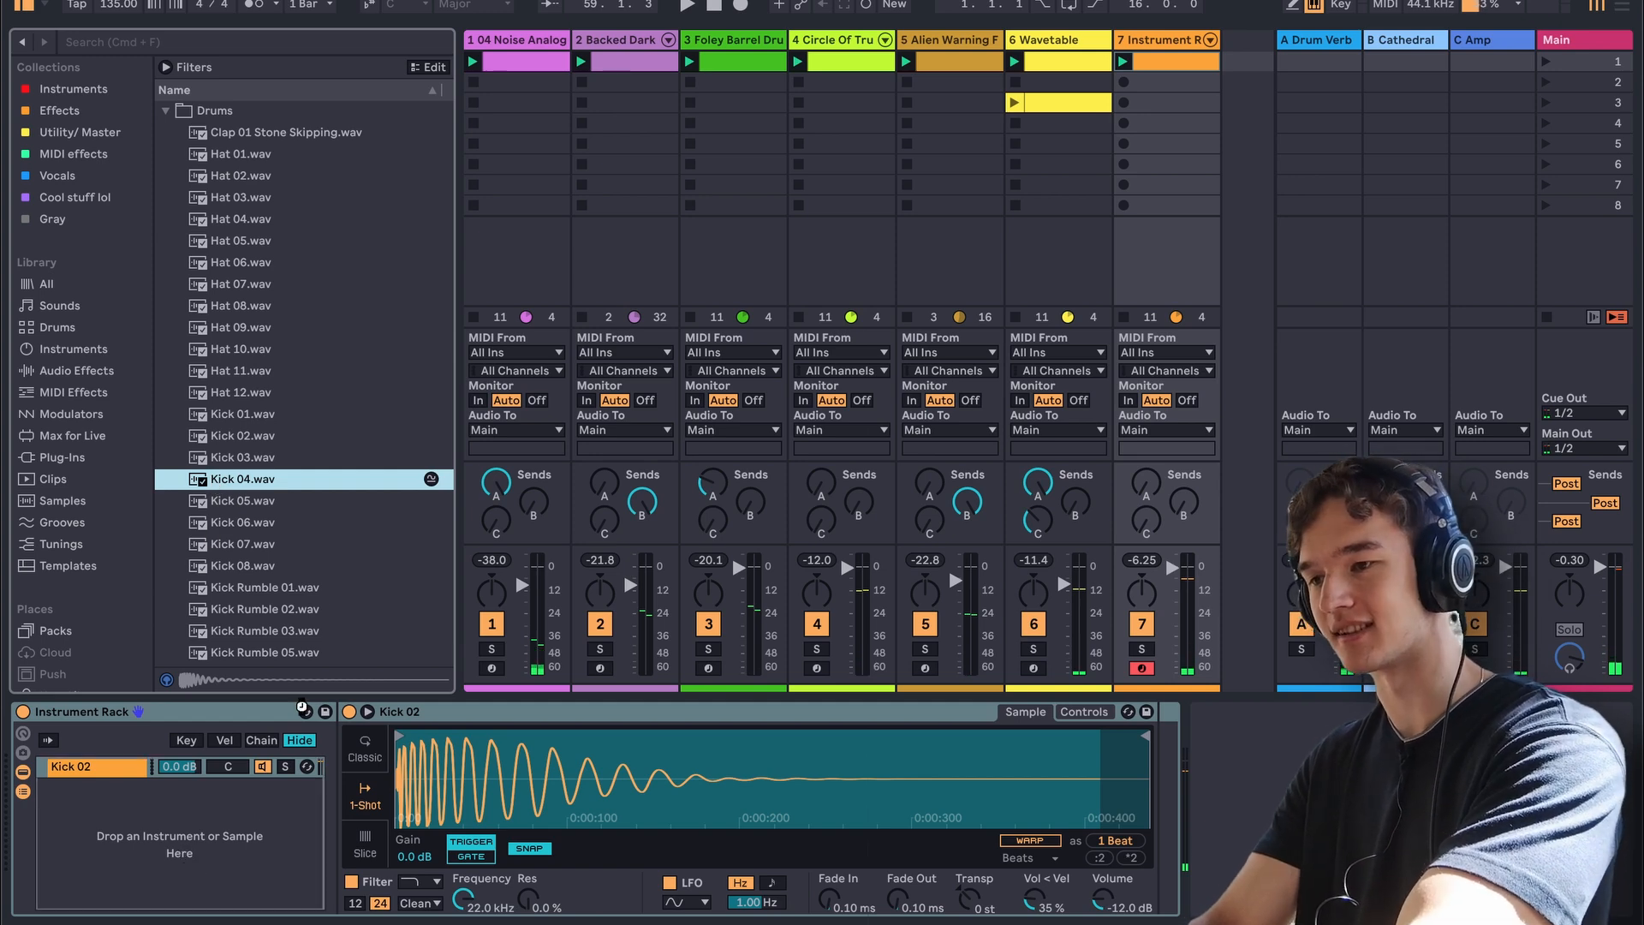
scroll(302, 472, "down", 2)
scroll(290, 426, "up", 2)
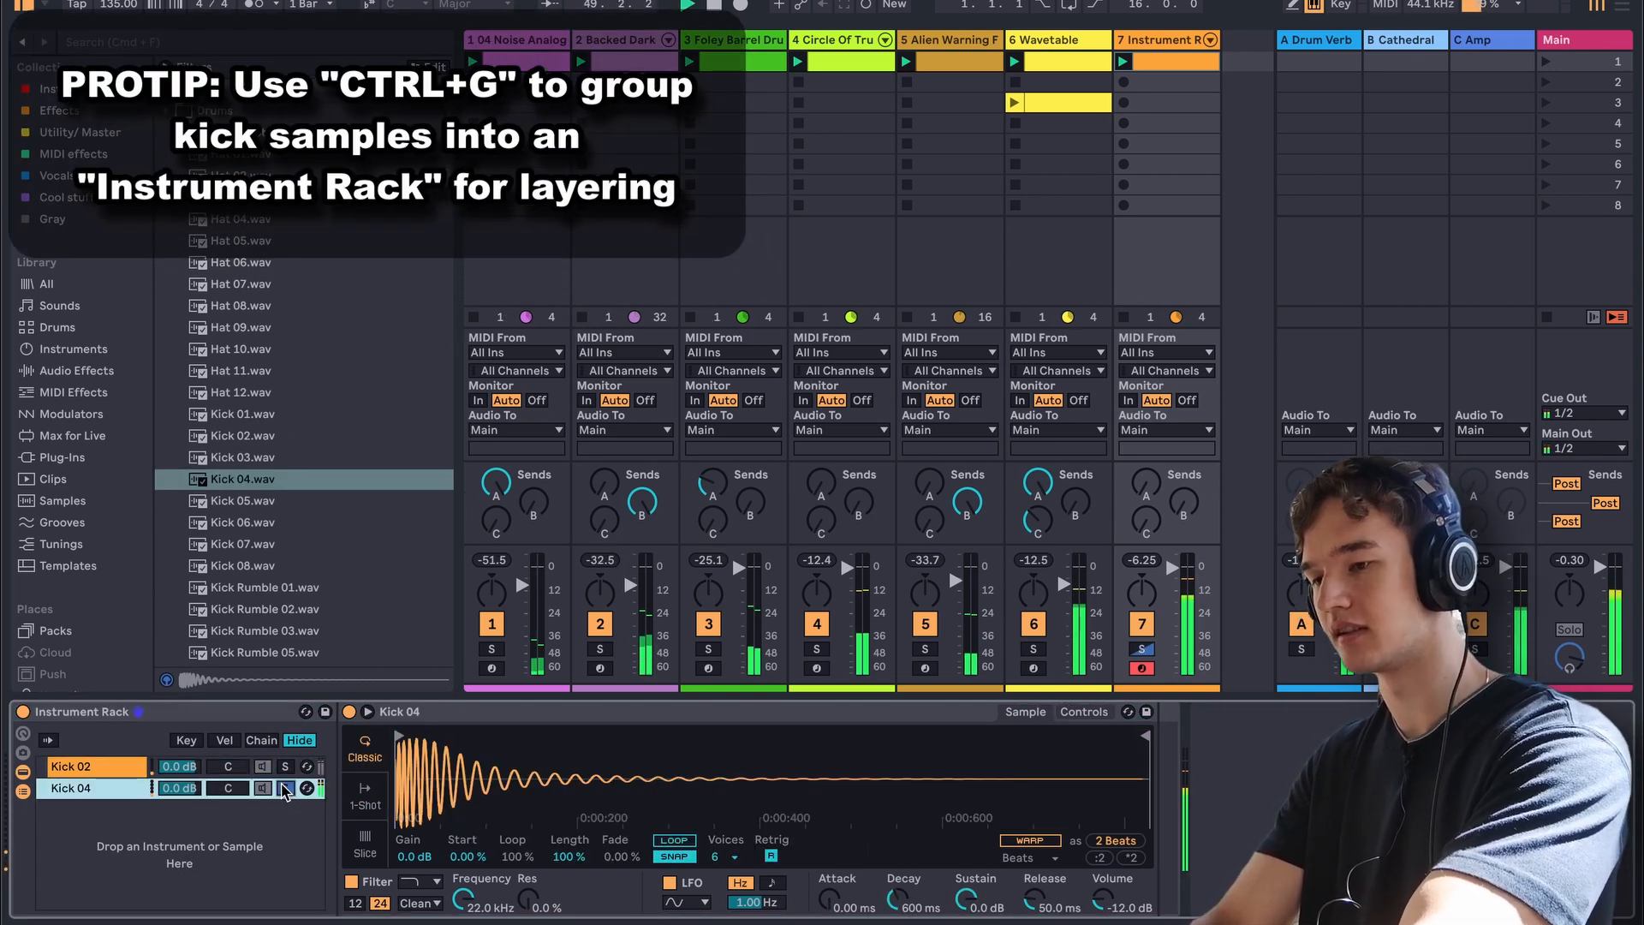
left_click(363, 796)
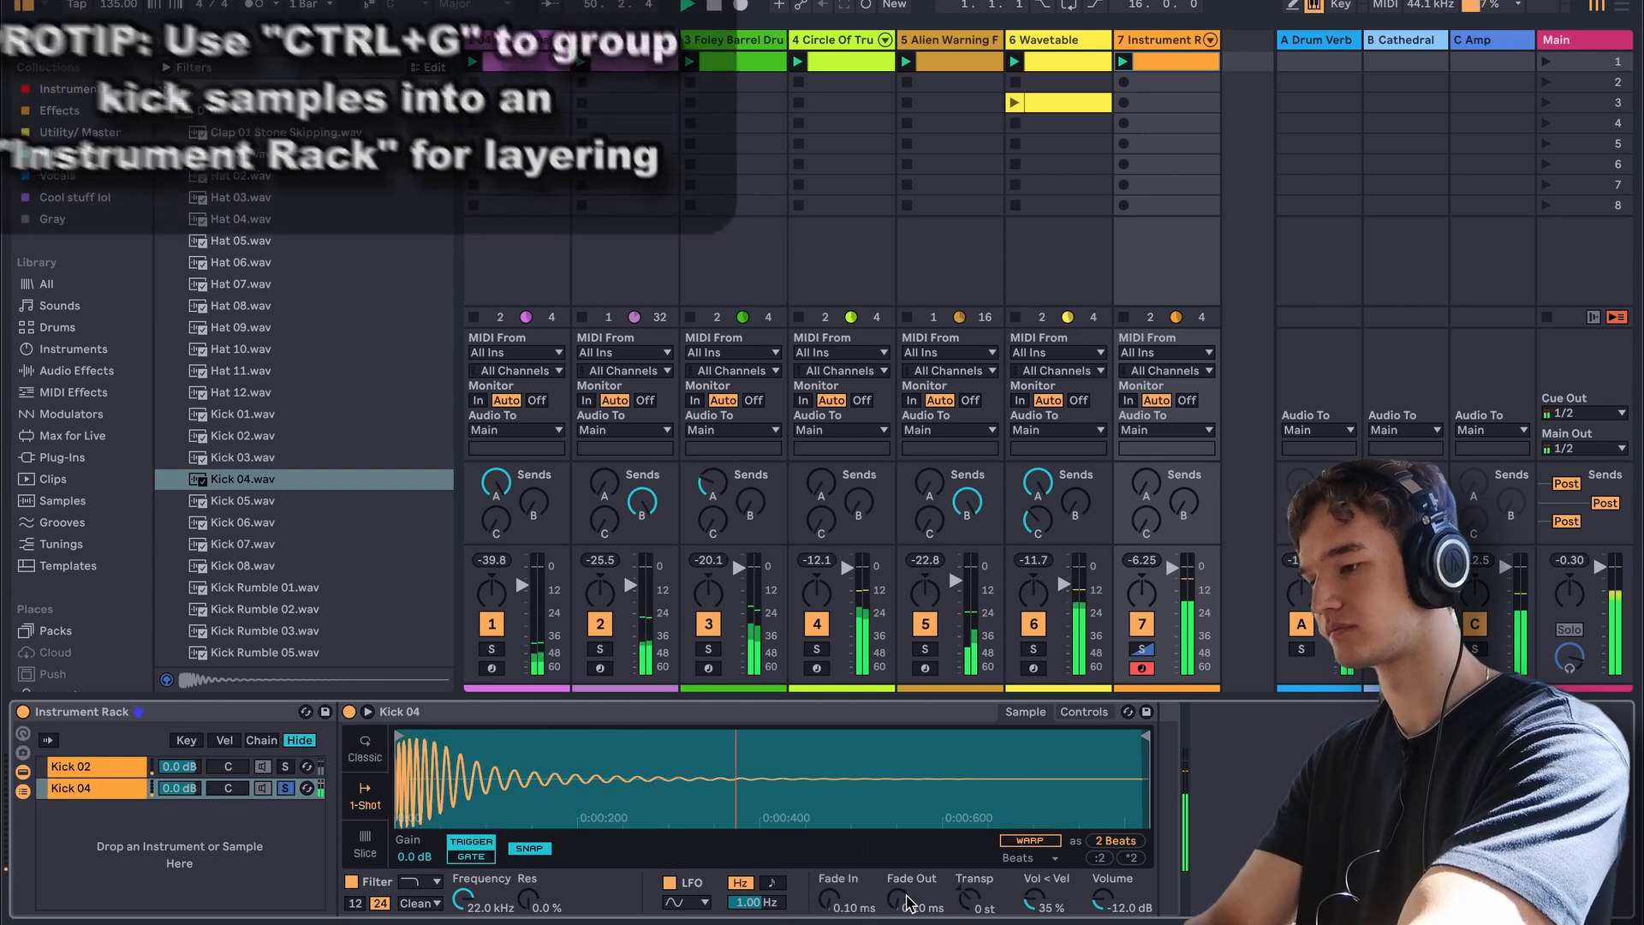
- Set Kick 04's fade out to 2.00 s, nudge its sample end marker, and toggle playback
left_click_drag(897, 899, 897, 770)
mouse_move(1146, 736)
left_mouse_down()
mouse_move(789, 736)
mouse_move(1145, 736)
left_mouse_up()
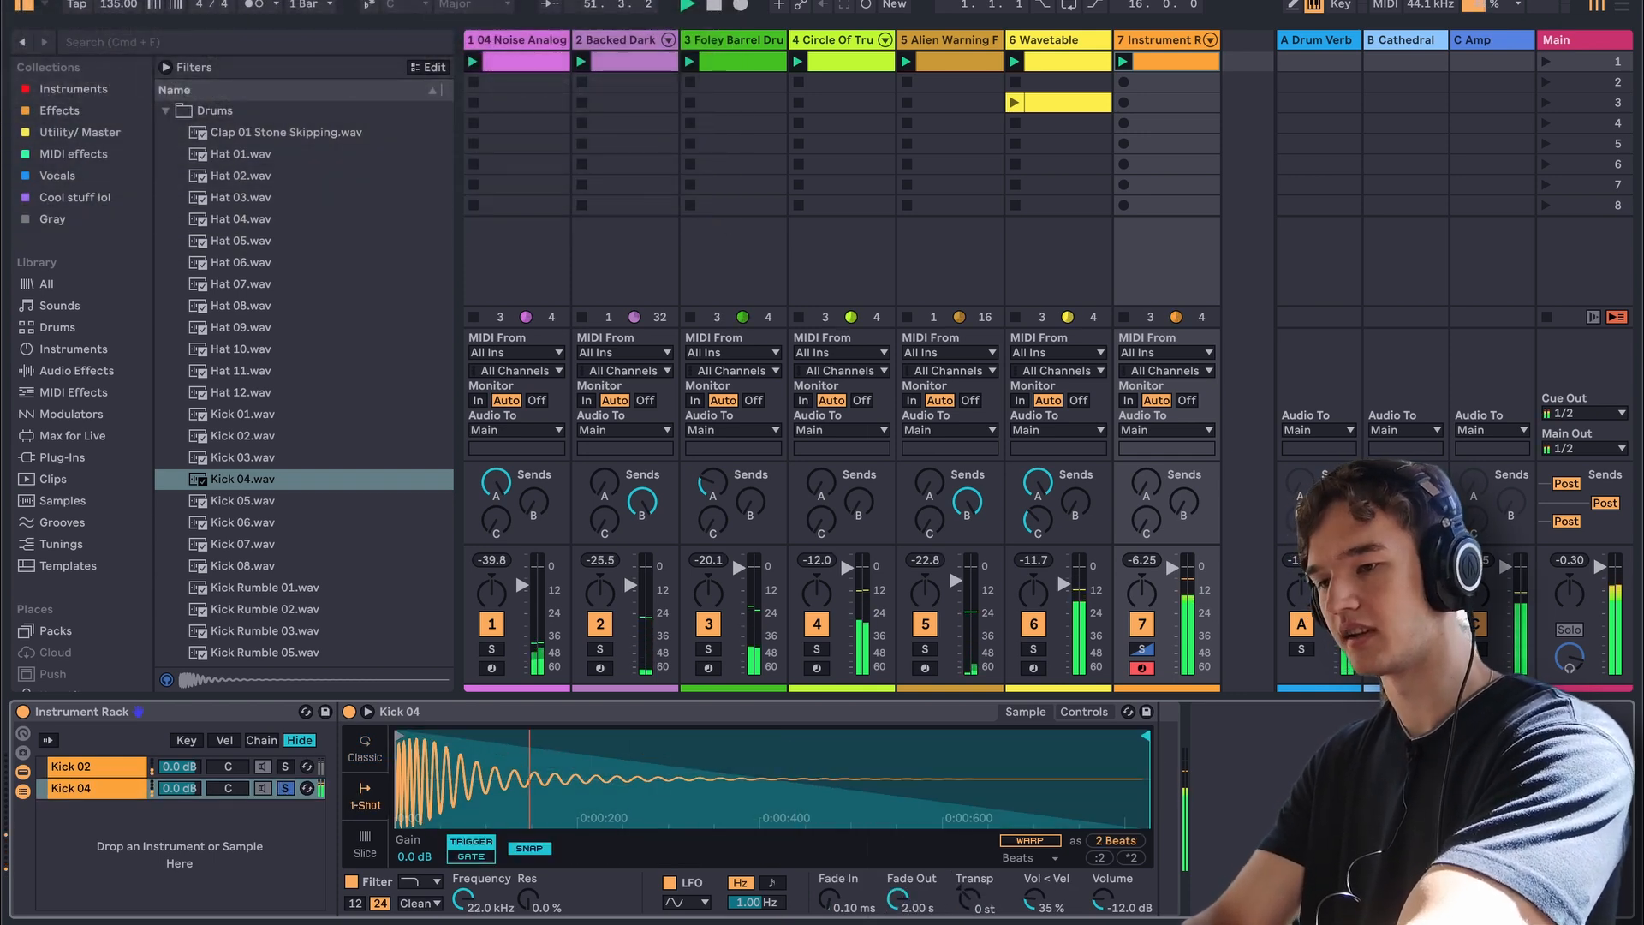
key("space")
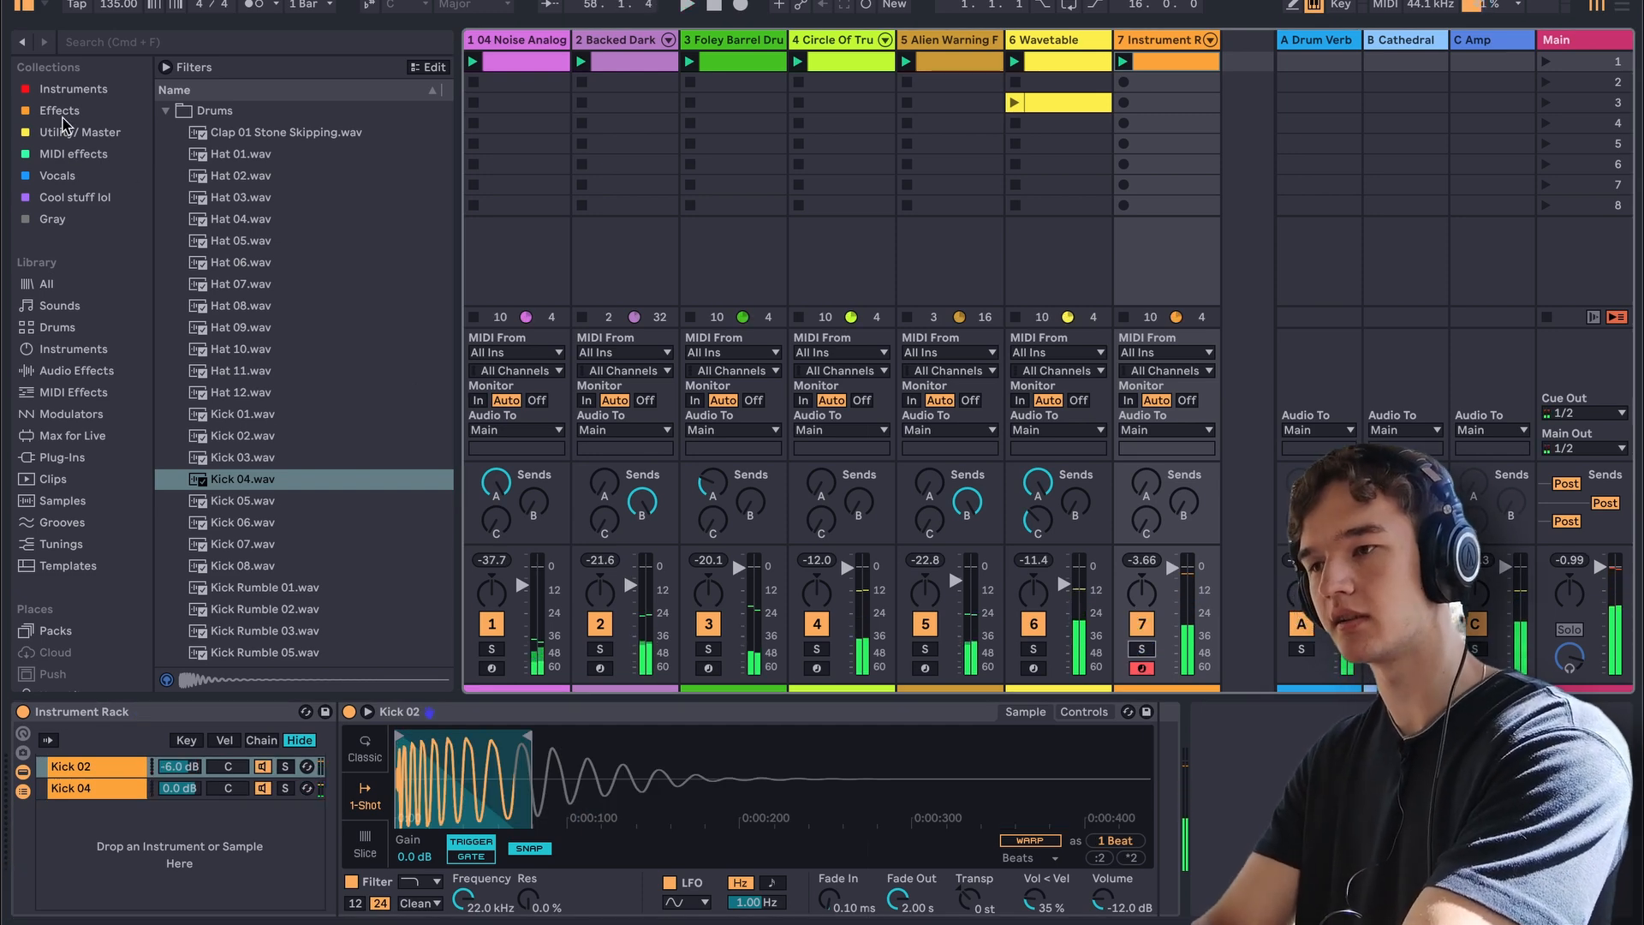
- Add Drum Buss after the kick Instrument Rack and adjust its Transients amount
left_click(60, 111)
left_click(227, 220)
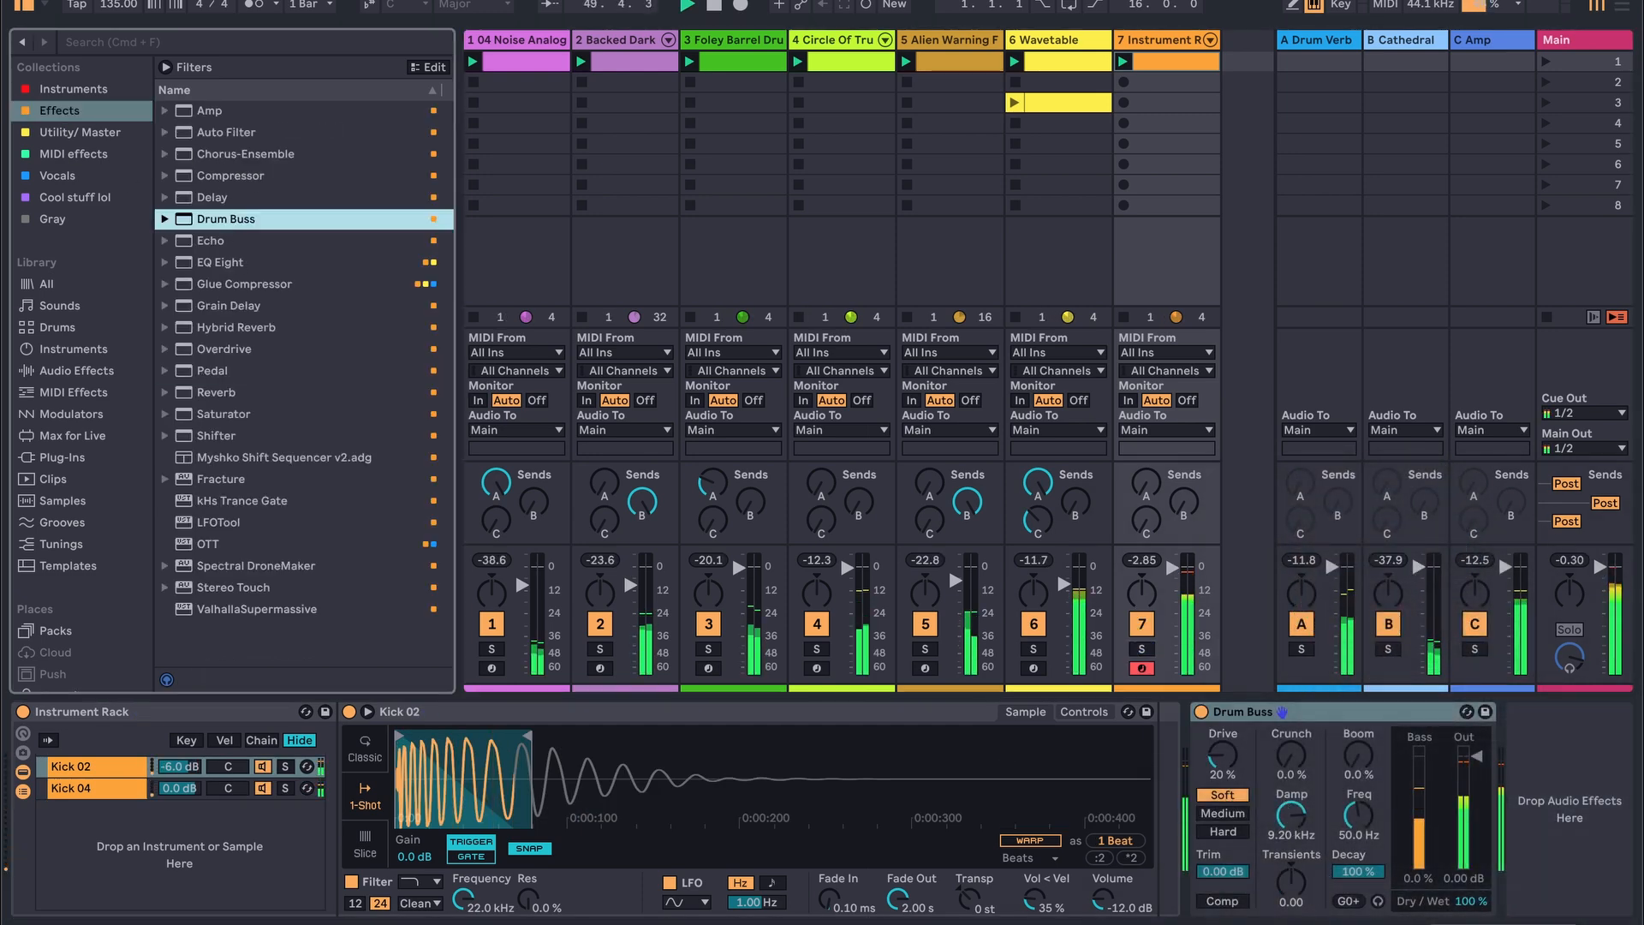
left_click_drag(1292, 881, 1295, 888)
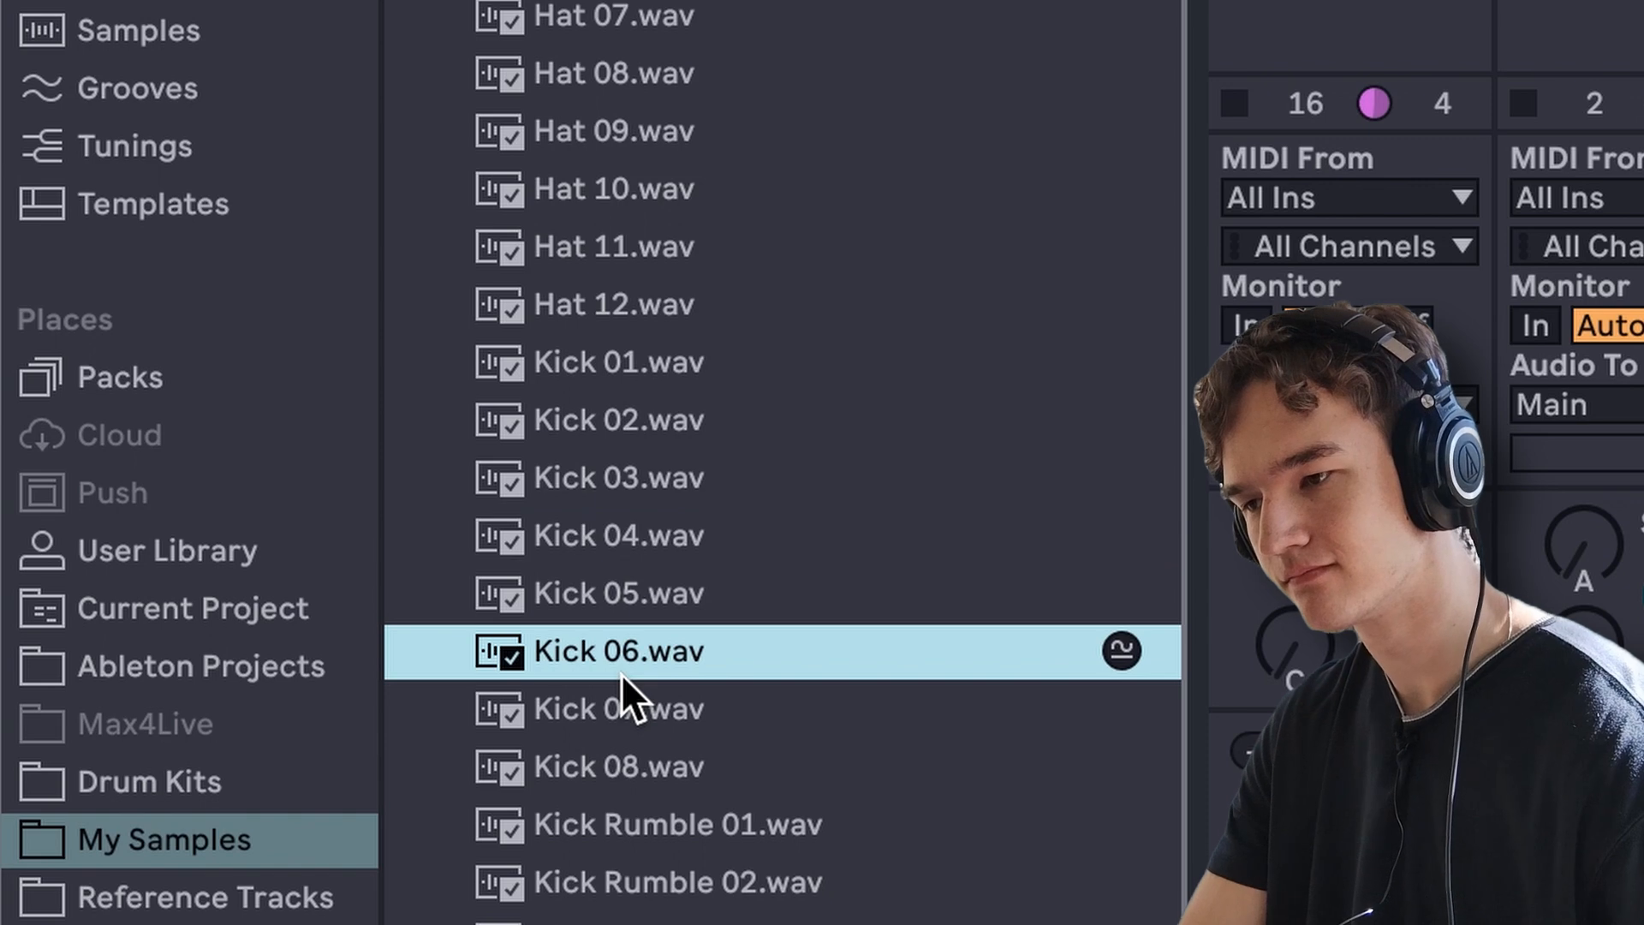
- Audition several kick samples in My Samples and layer Kick 01.wav as a third Instrument Rack chain
left_click(589, 712)
left_click(572, 597)
left_click(579, 539)
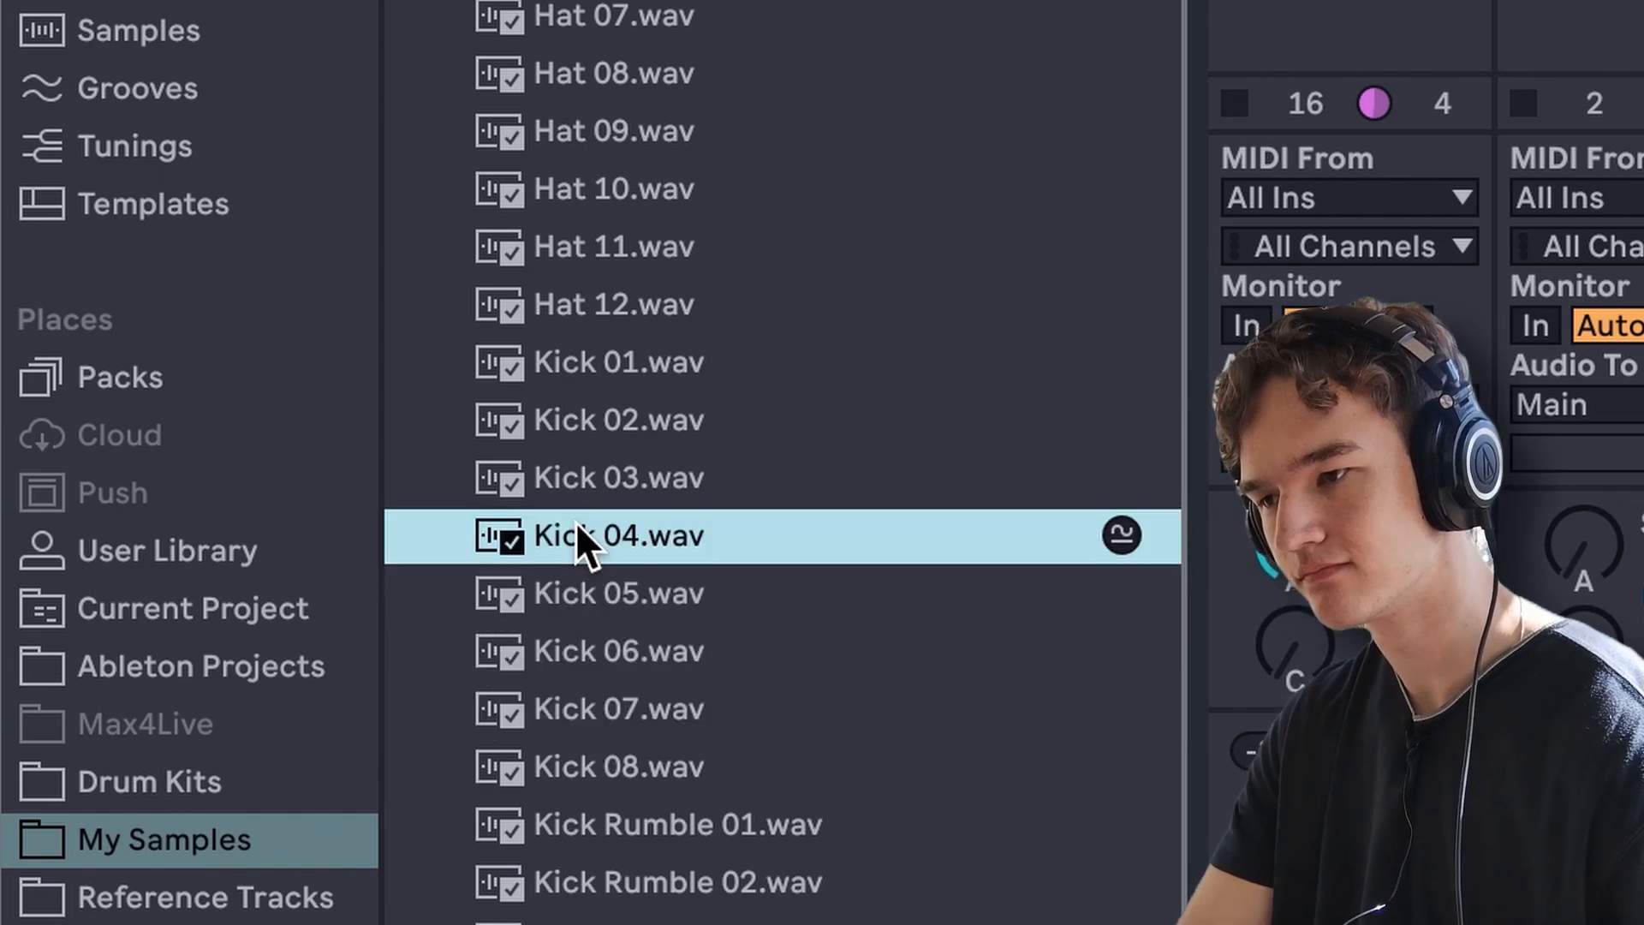
left_click(525, 479)
left_click(551, 417)
left_click(537, 367)
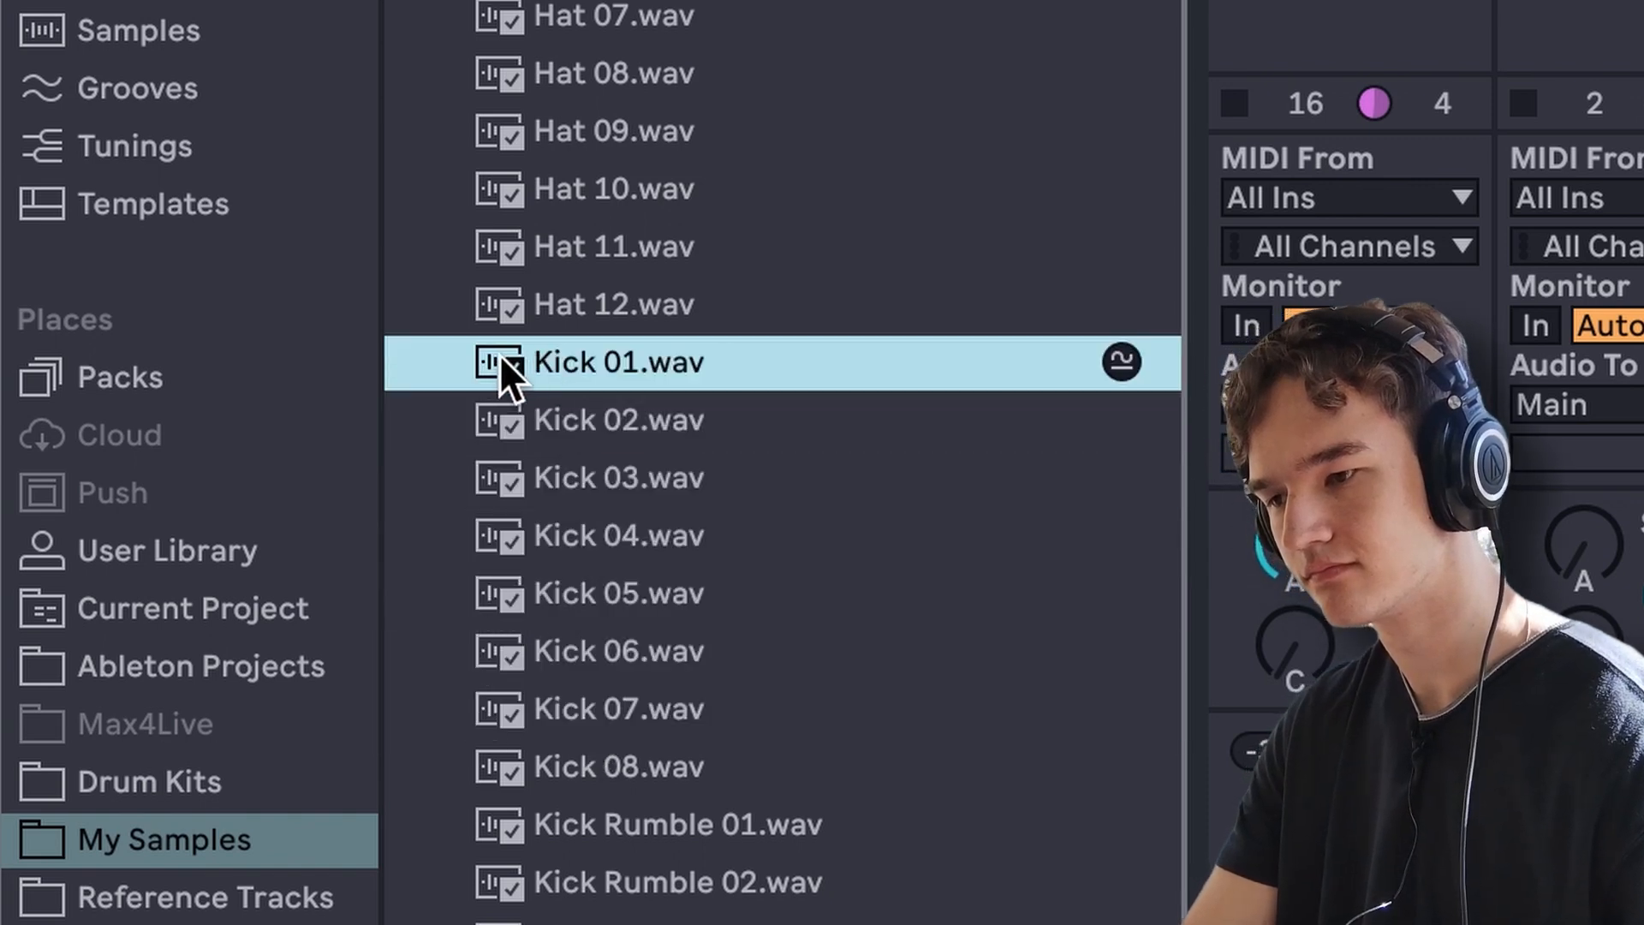
left_click_drag(504, 362, 273, 789)
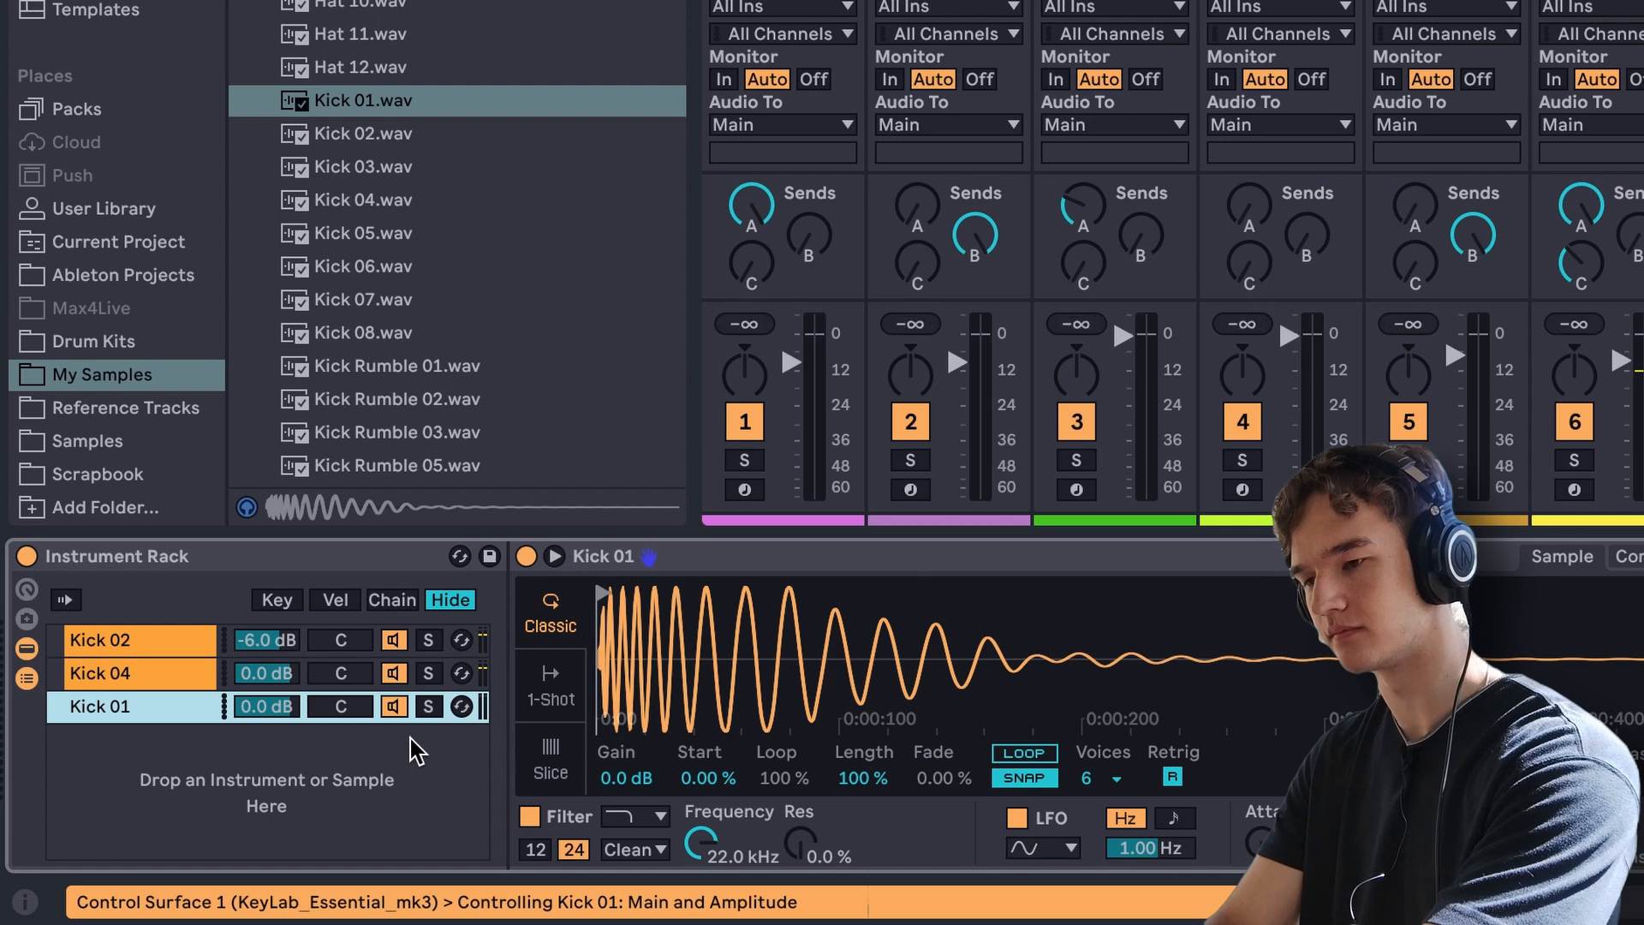
- Check the Kick 01 chain in solo, switch it to 1-Shot playback, and compare it with the Kick 04 layer
left_click(428, 706)
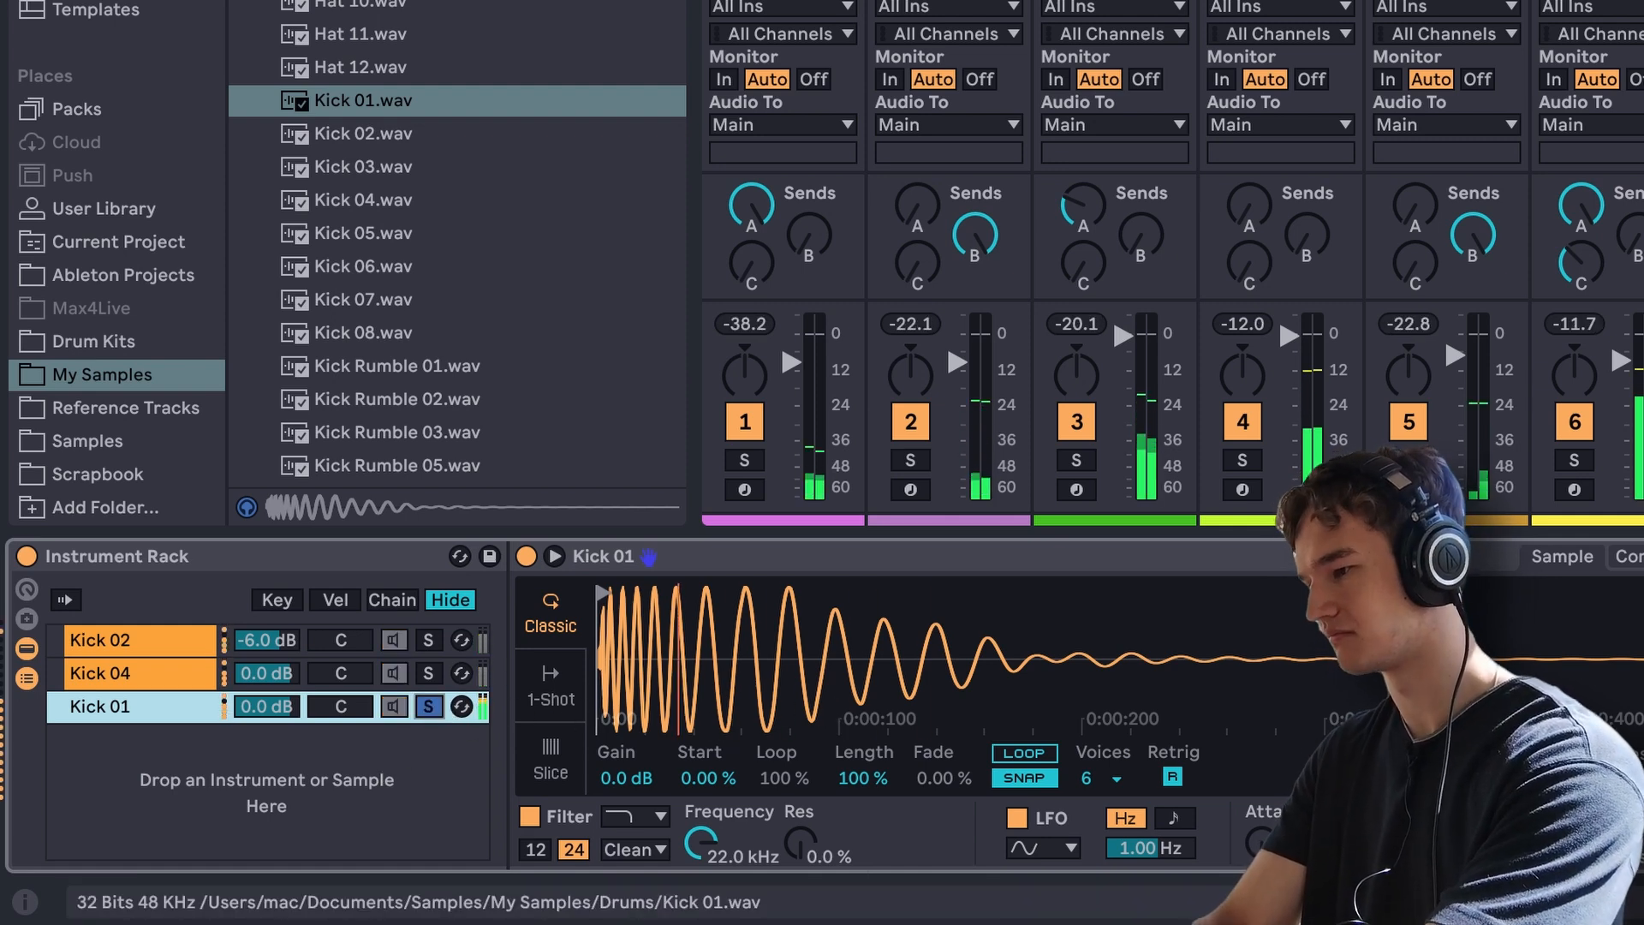
left_click(1370, 557)
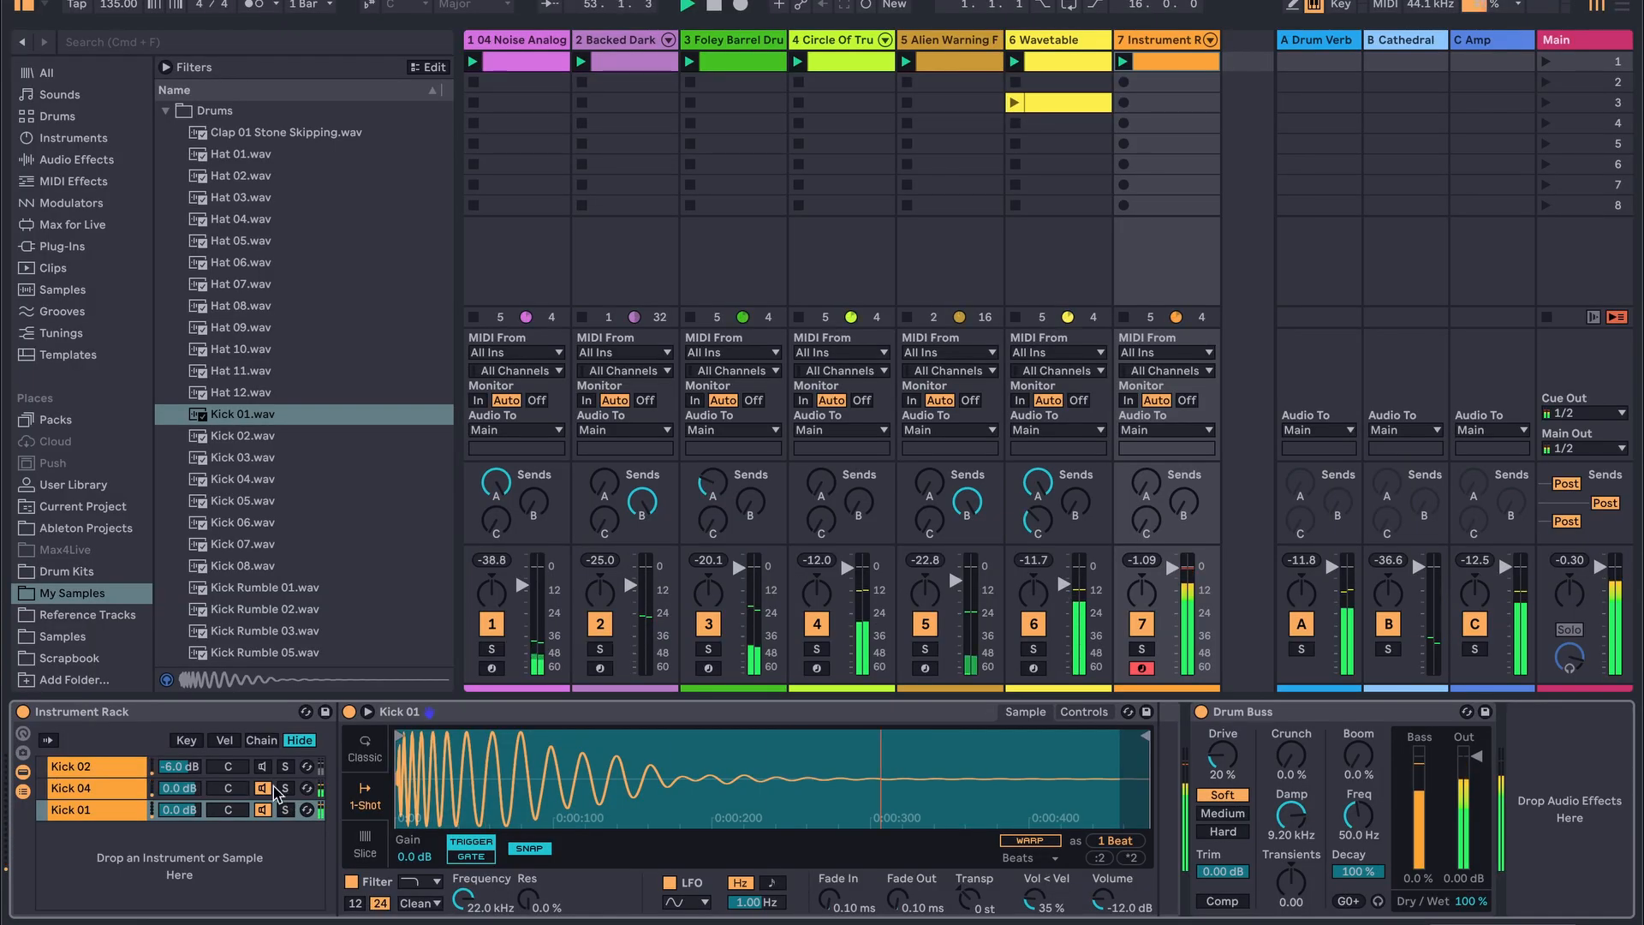
left_click(286, 794)
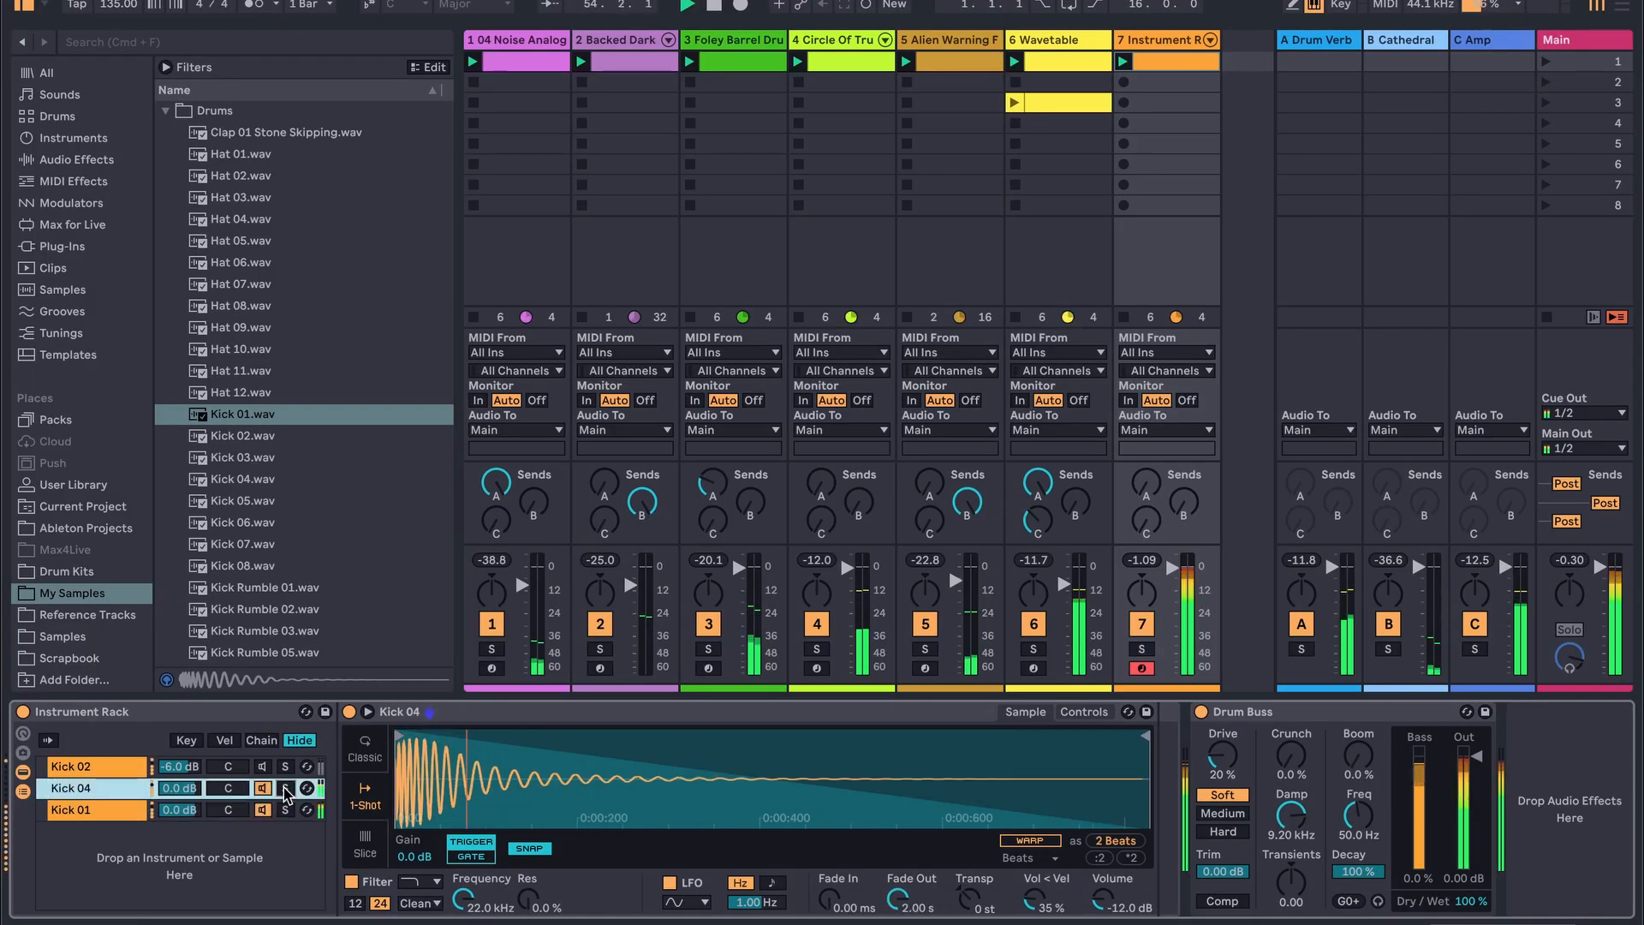
left_click(1190, 602)
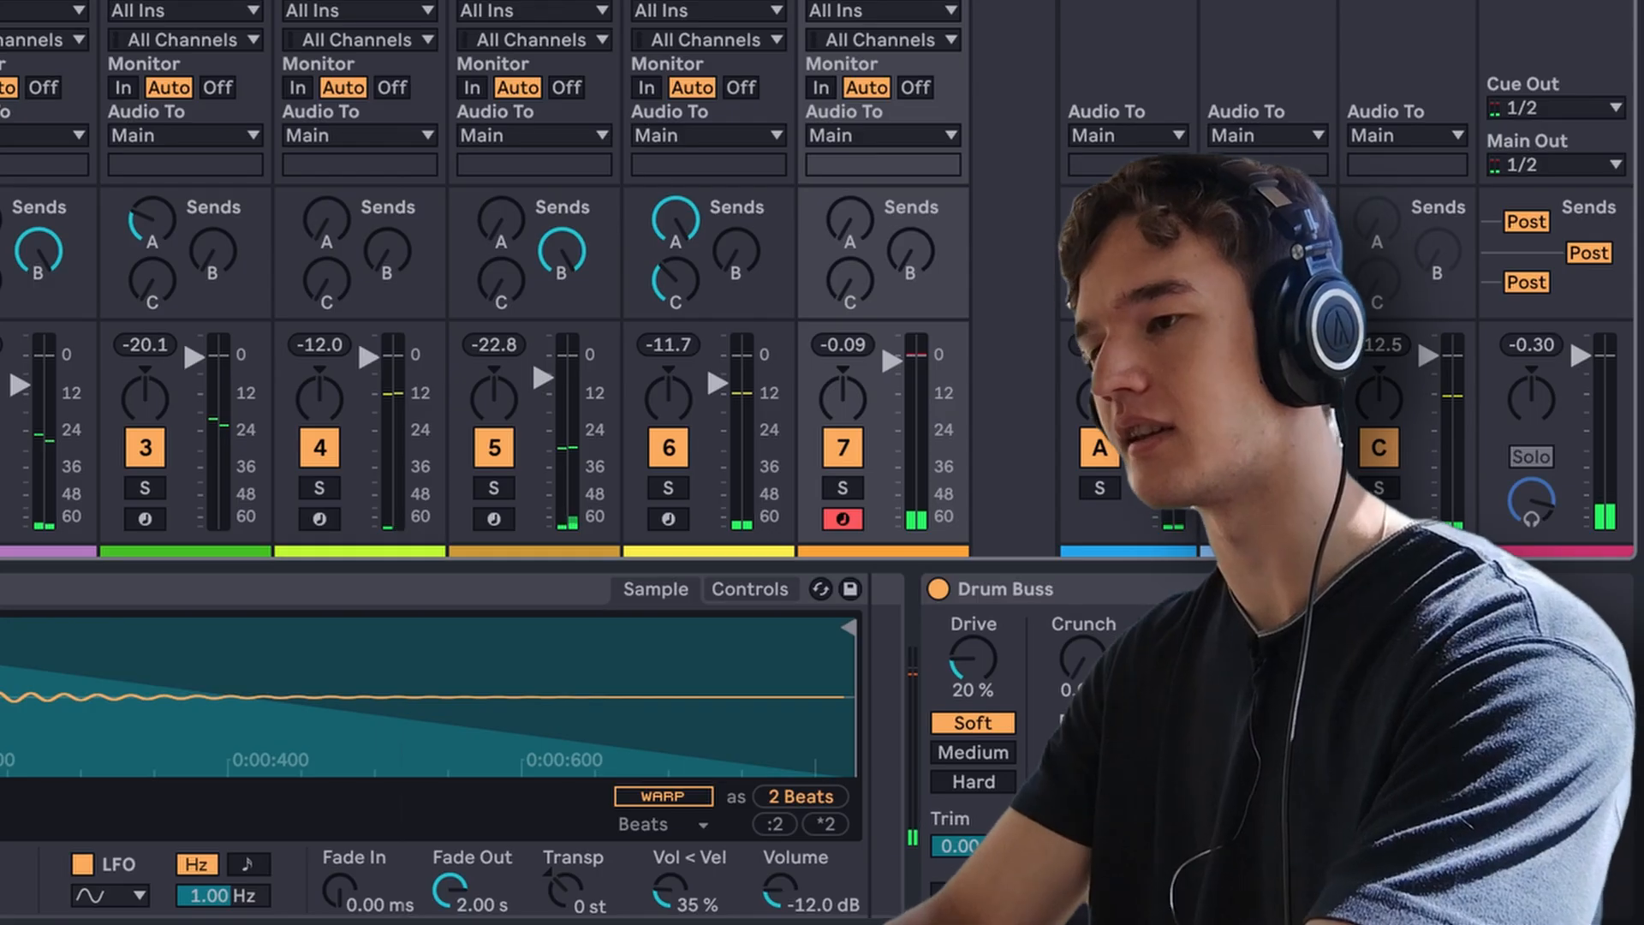
- Put a Compressor on the Wavetable track and enable its sidechain with KICK as the audio source
left_click(1060, 43)
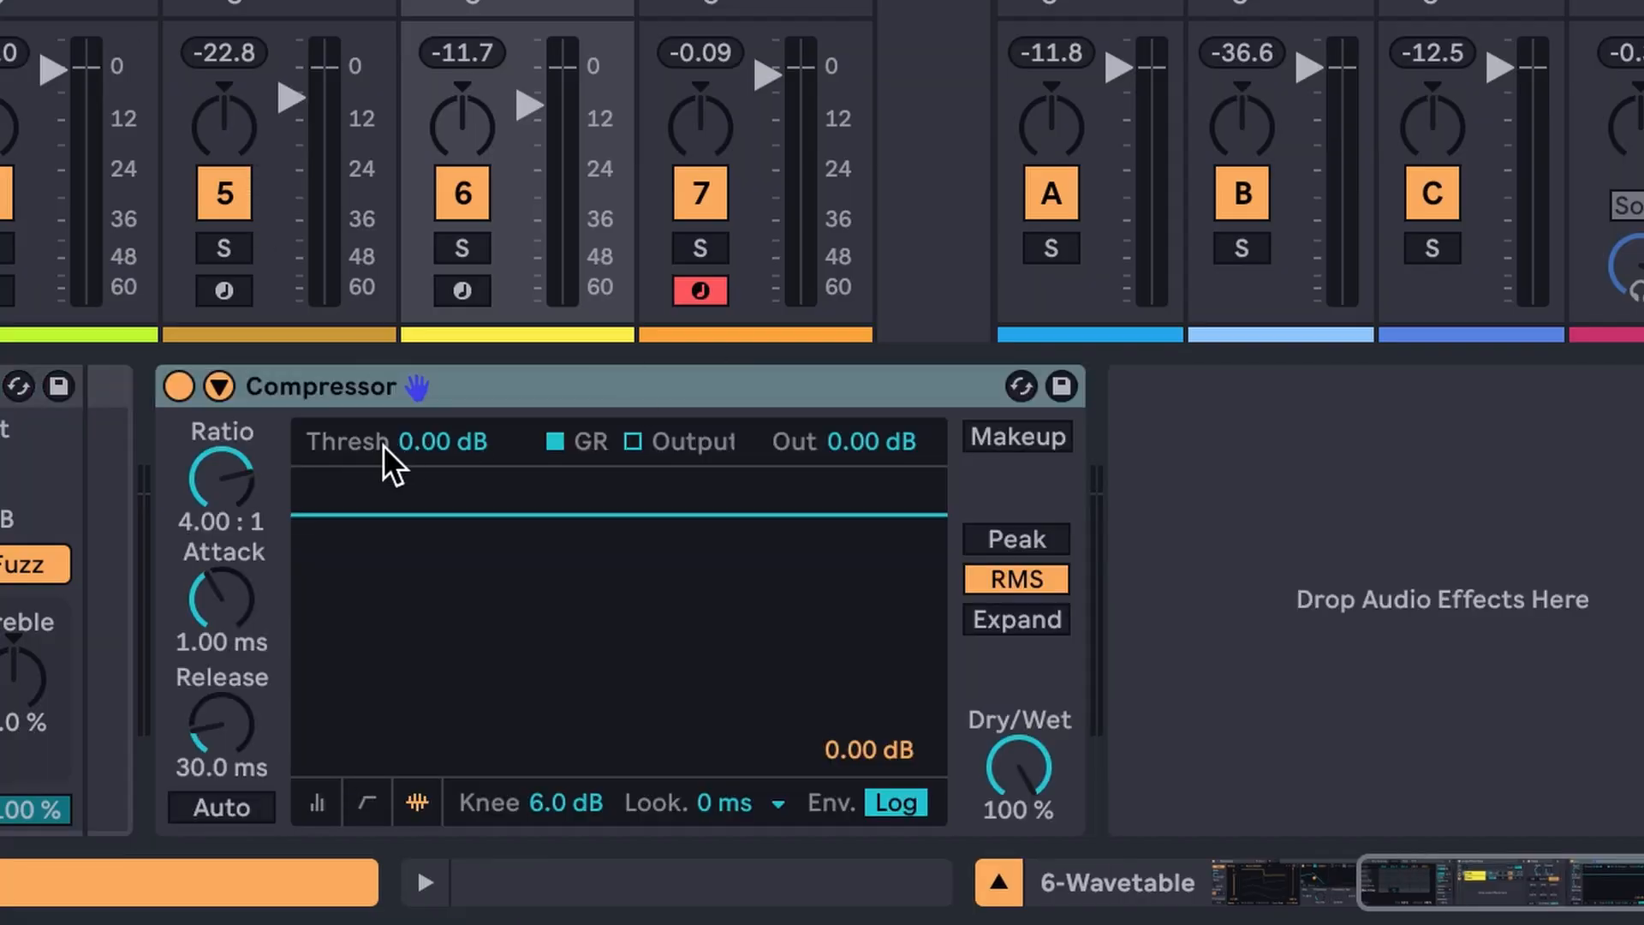
left_click(218, 386)
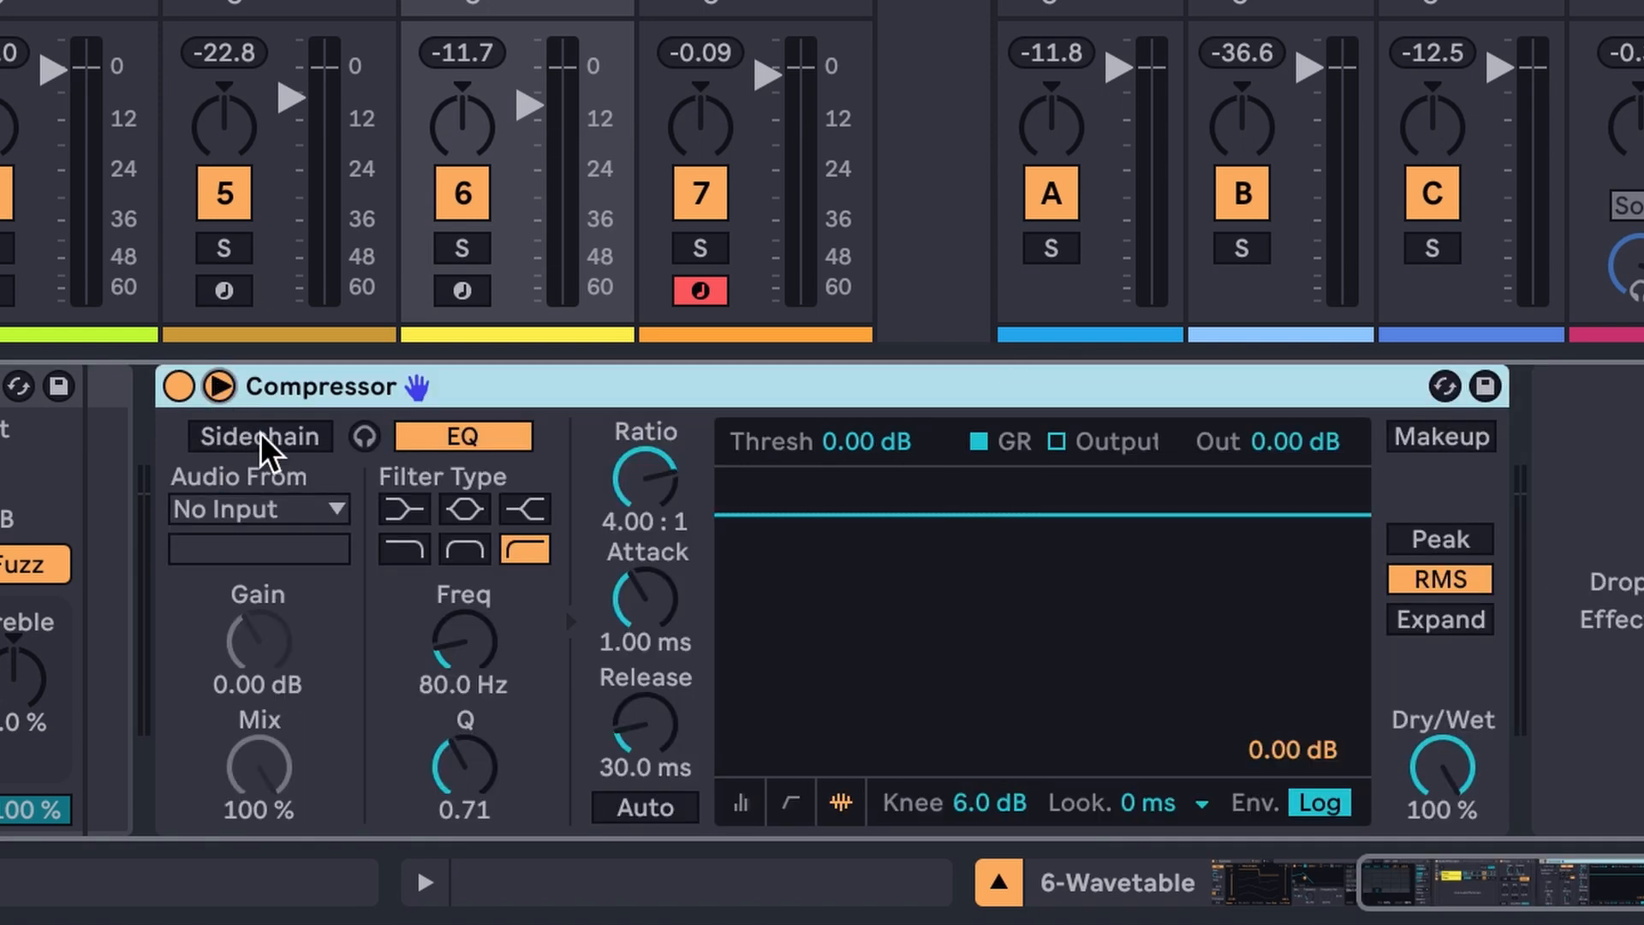
left_click(271, 444)
left_click(240, 510)
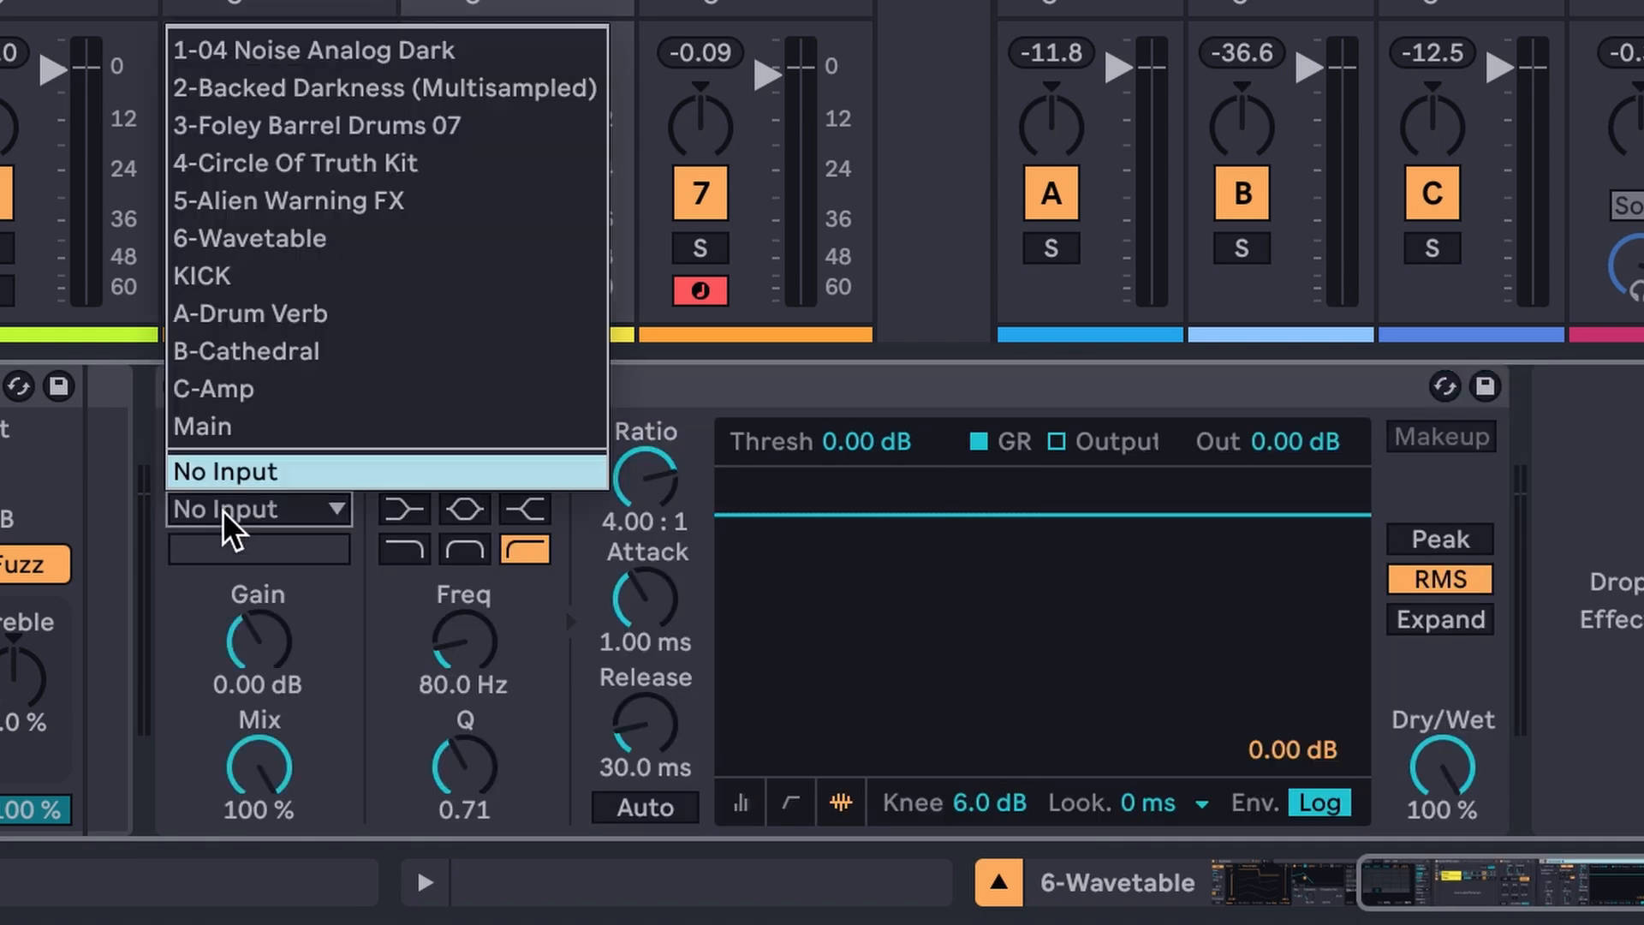
left_click(213, 275)
- Start playback with the Wavetable and KICK tracks soloed and lower the Compressor threshold to -21.5 dB
key("space")
left_click(461, 248)
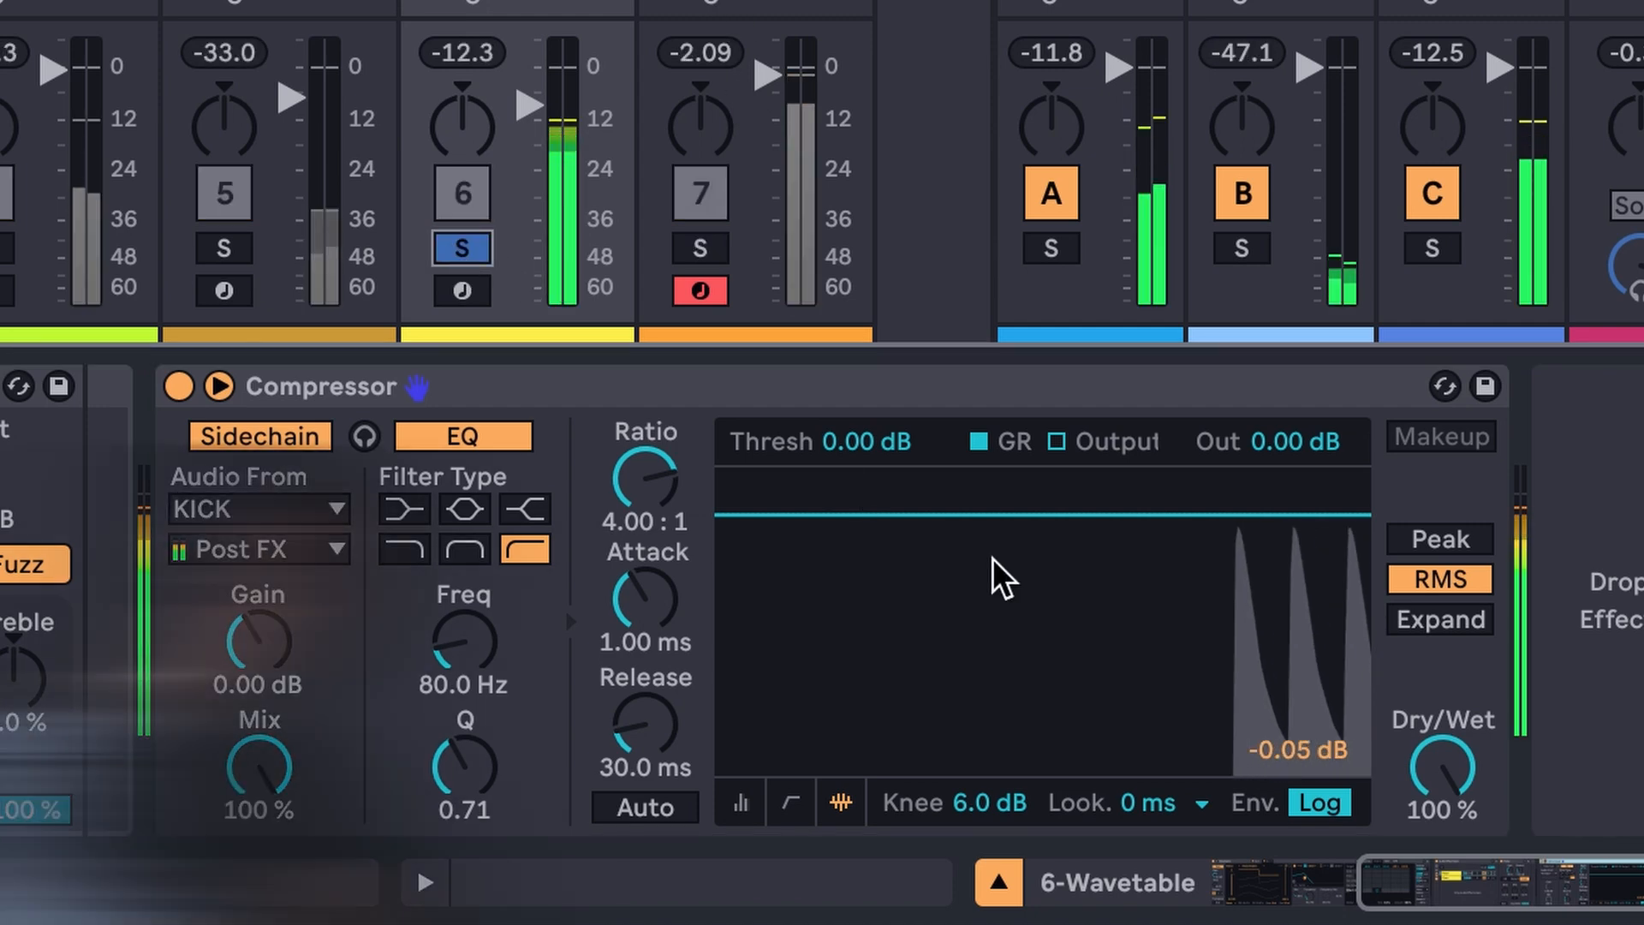
left_click(700, 248)
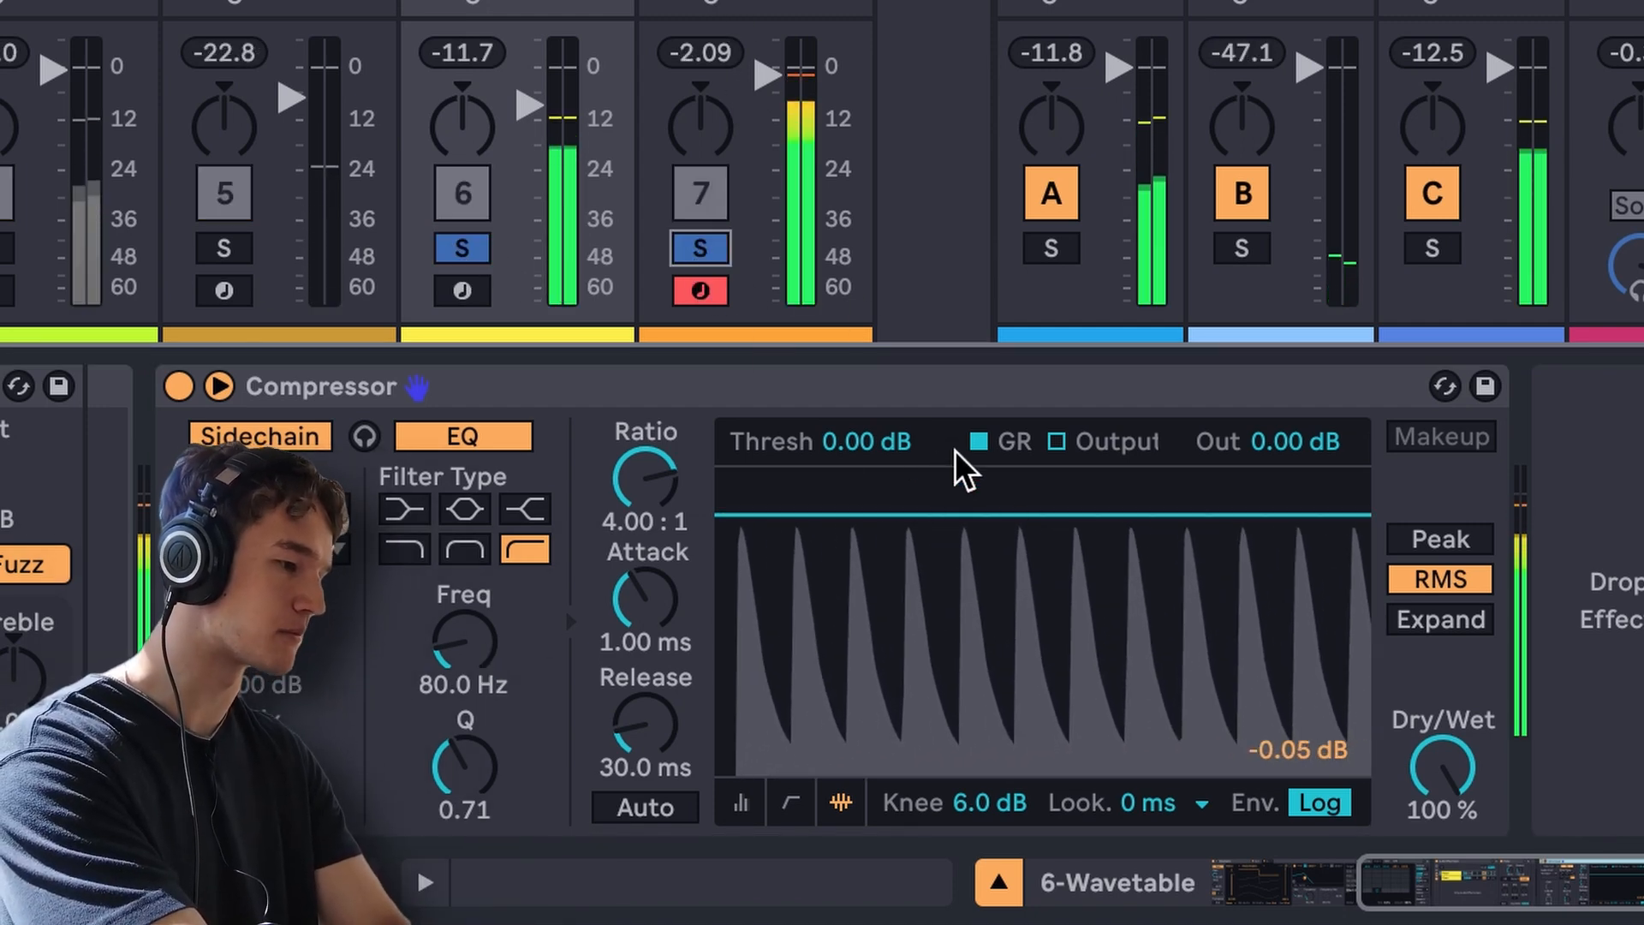
left_click_drag(896, 451, 896, 590)
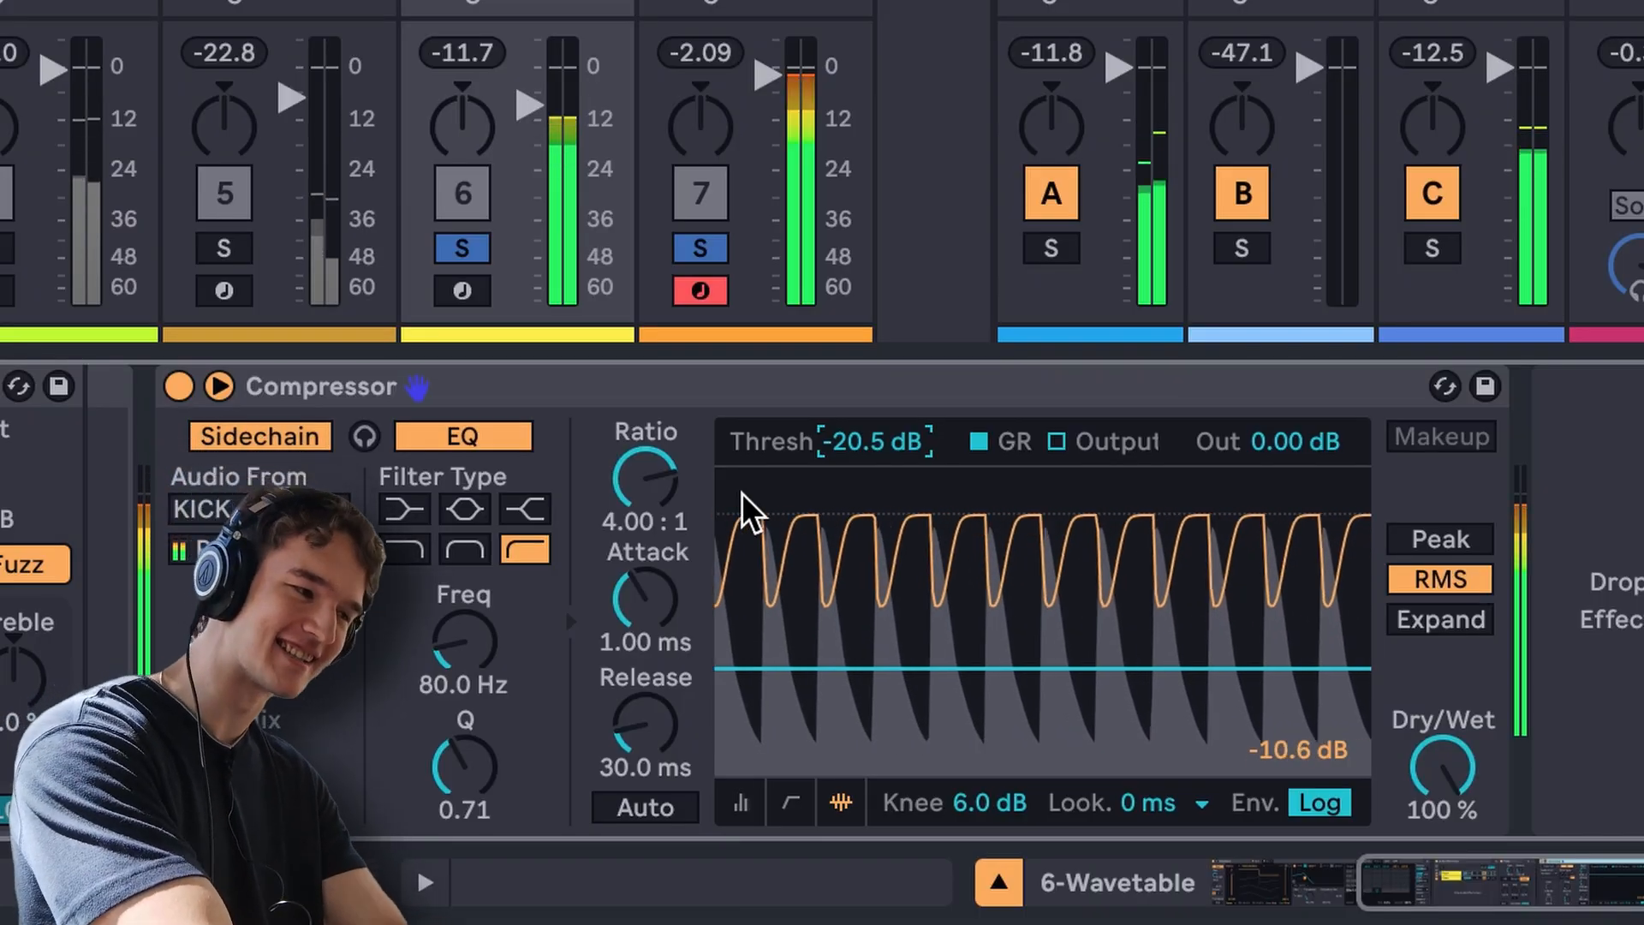
key("Down")
key("Down")
key("Down")
key("Down")
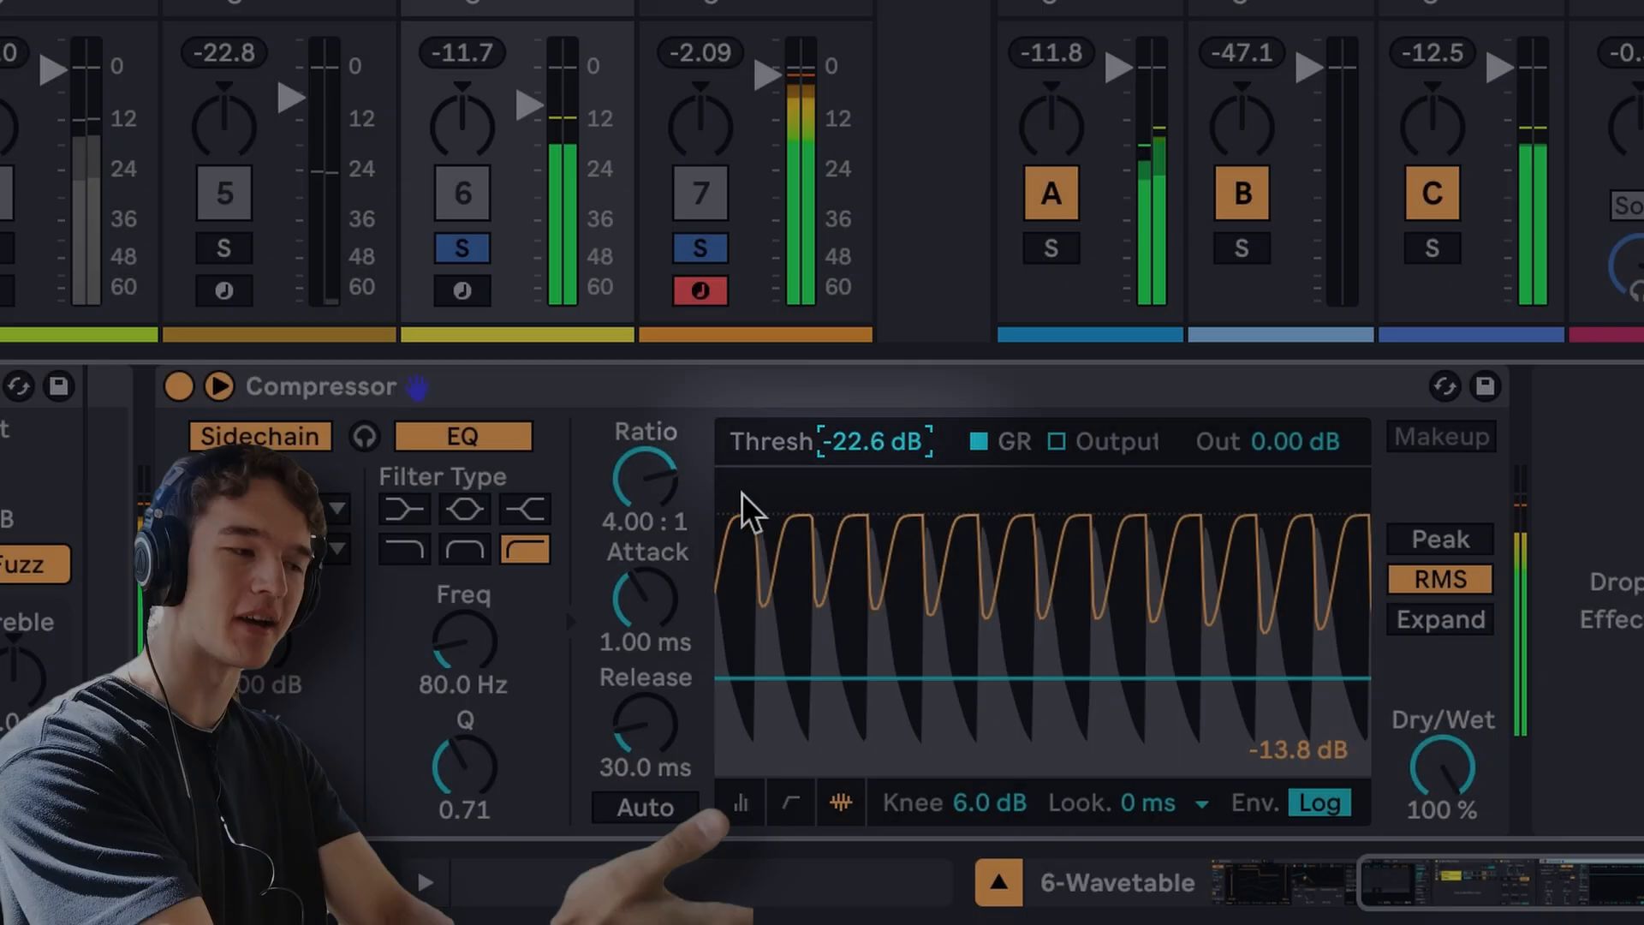
key("Up")
key("Up")
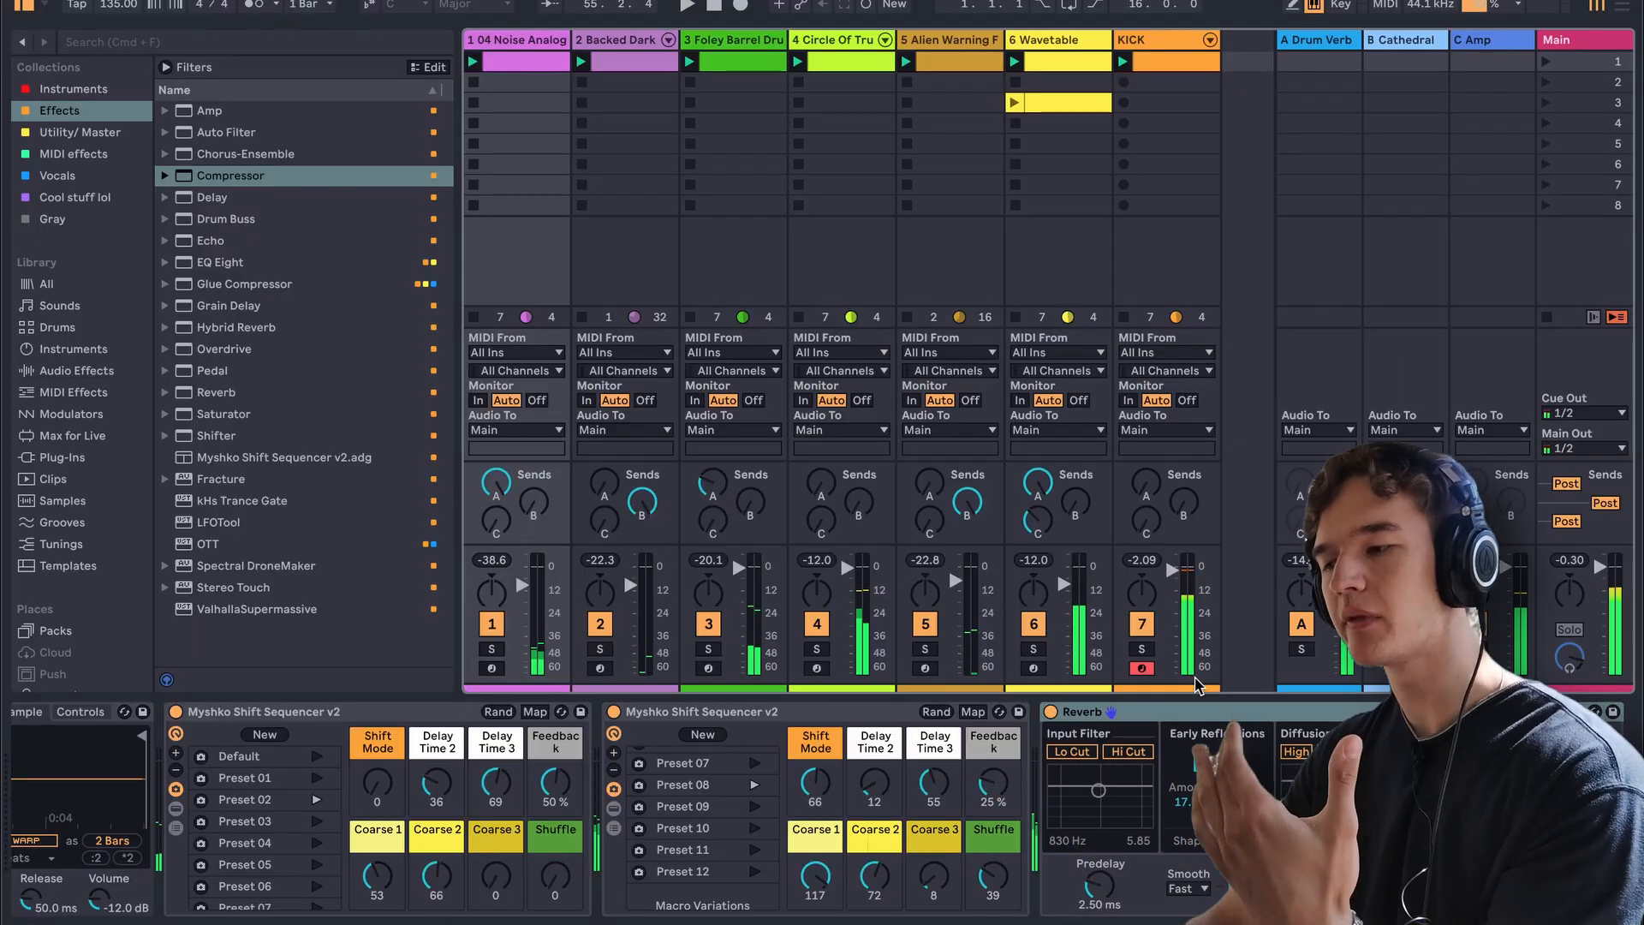
- Rename the Wavetable track BASS and recolor it grey, with the KICK track in dark grey
scroll(1231, 714, "right", 3)
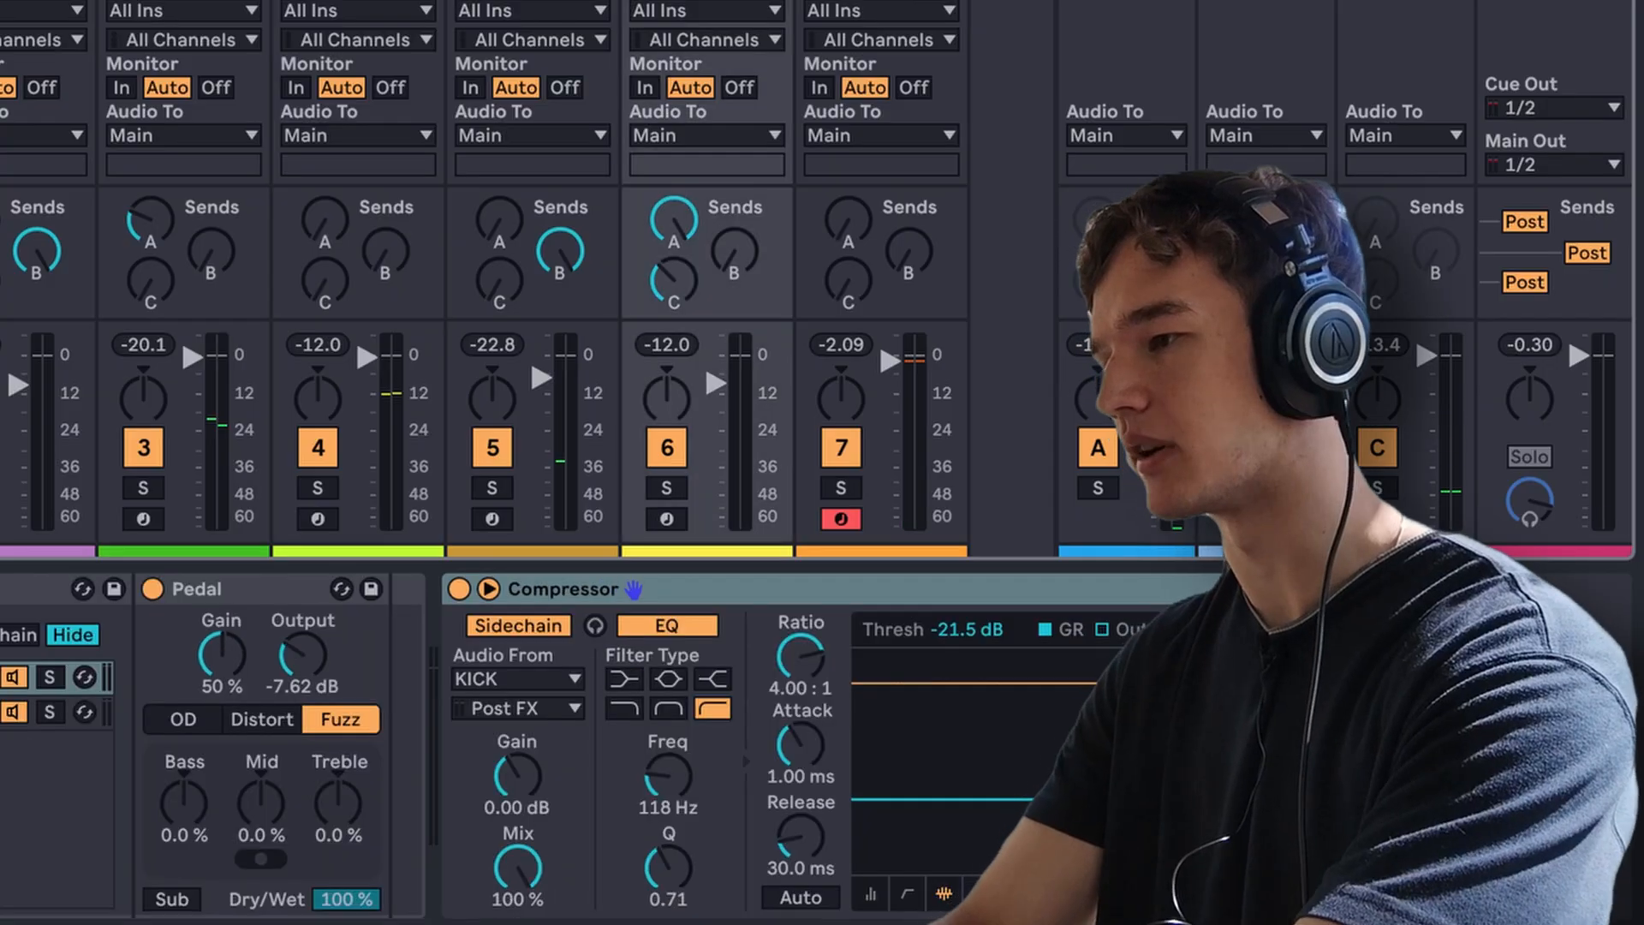
left_click(1165, 39)
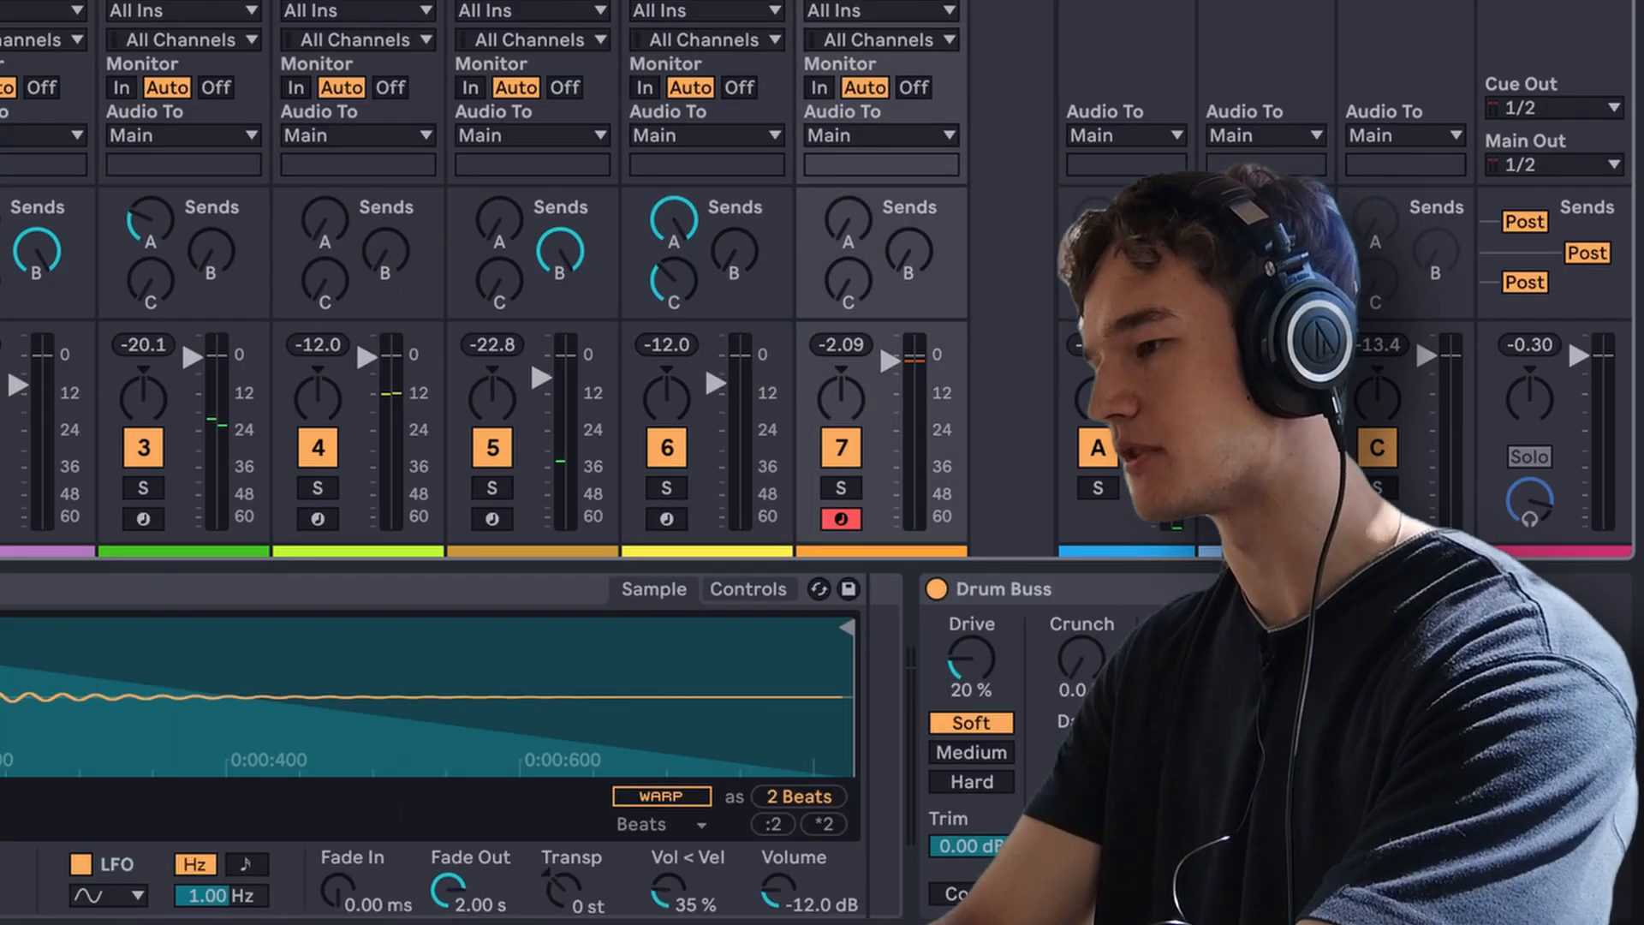
right_click(1165, 39)
left_click(1314, 79)
right_click(709, 3)
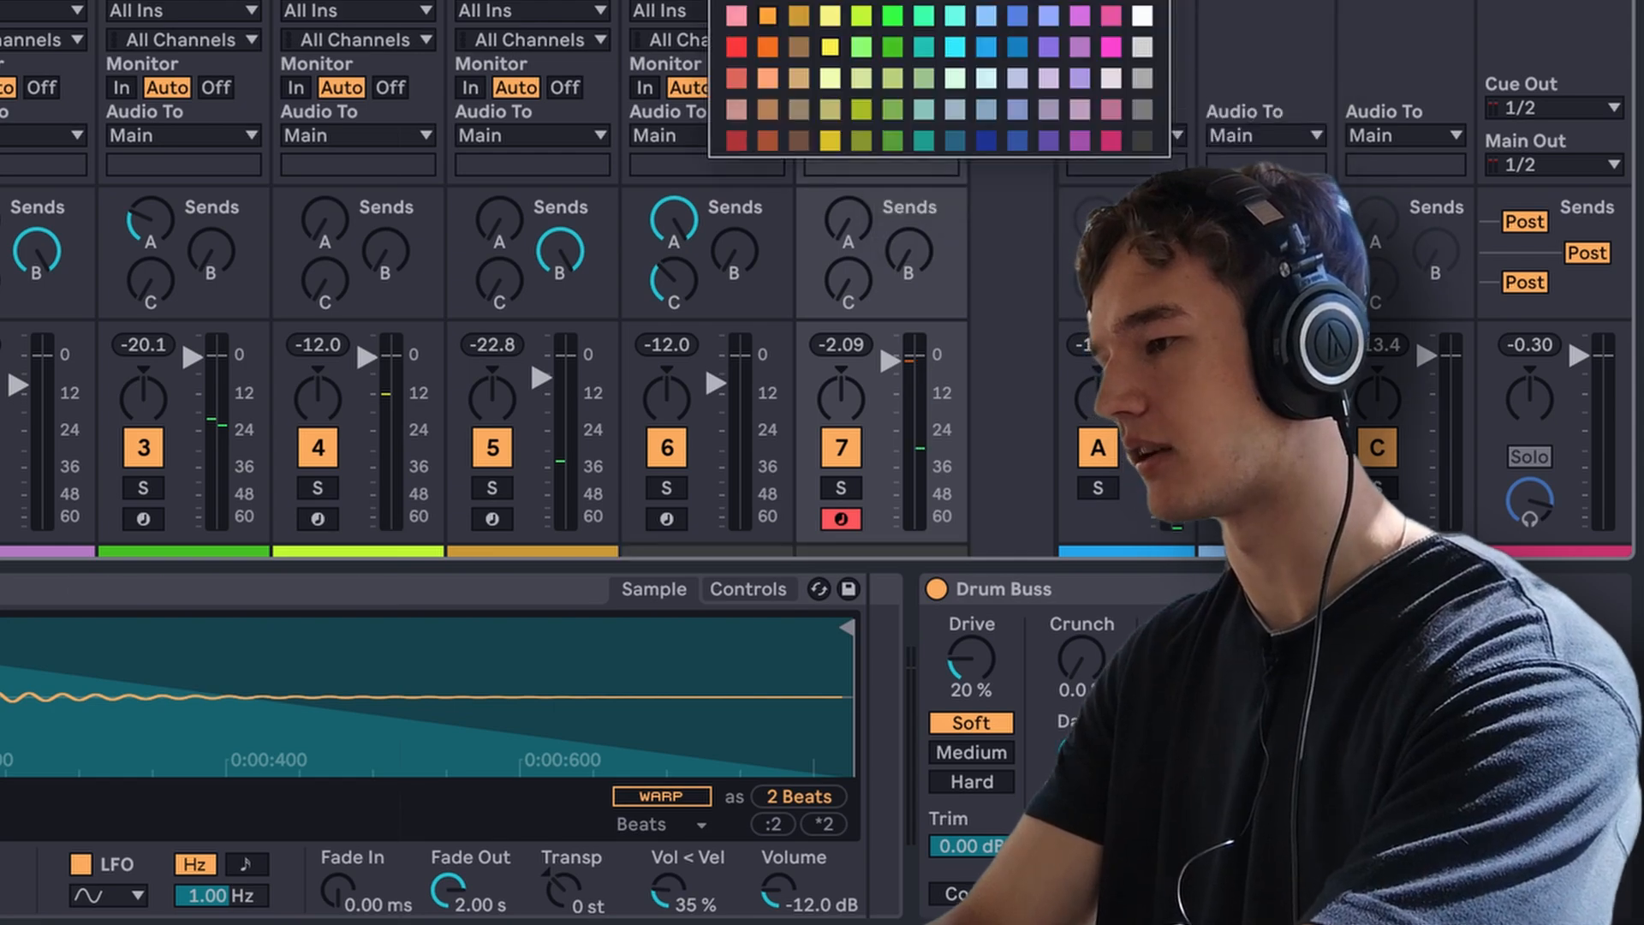
right_click(1093, 49)
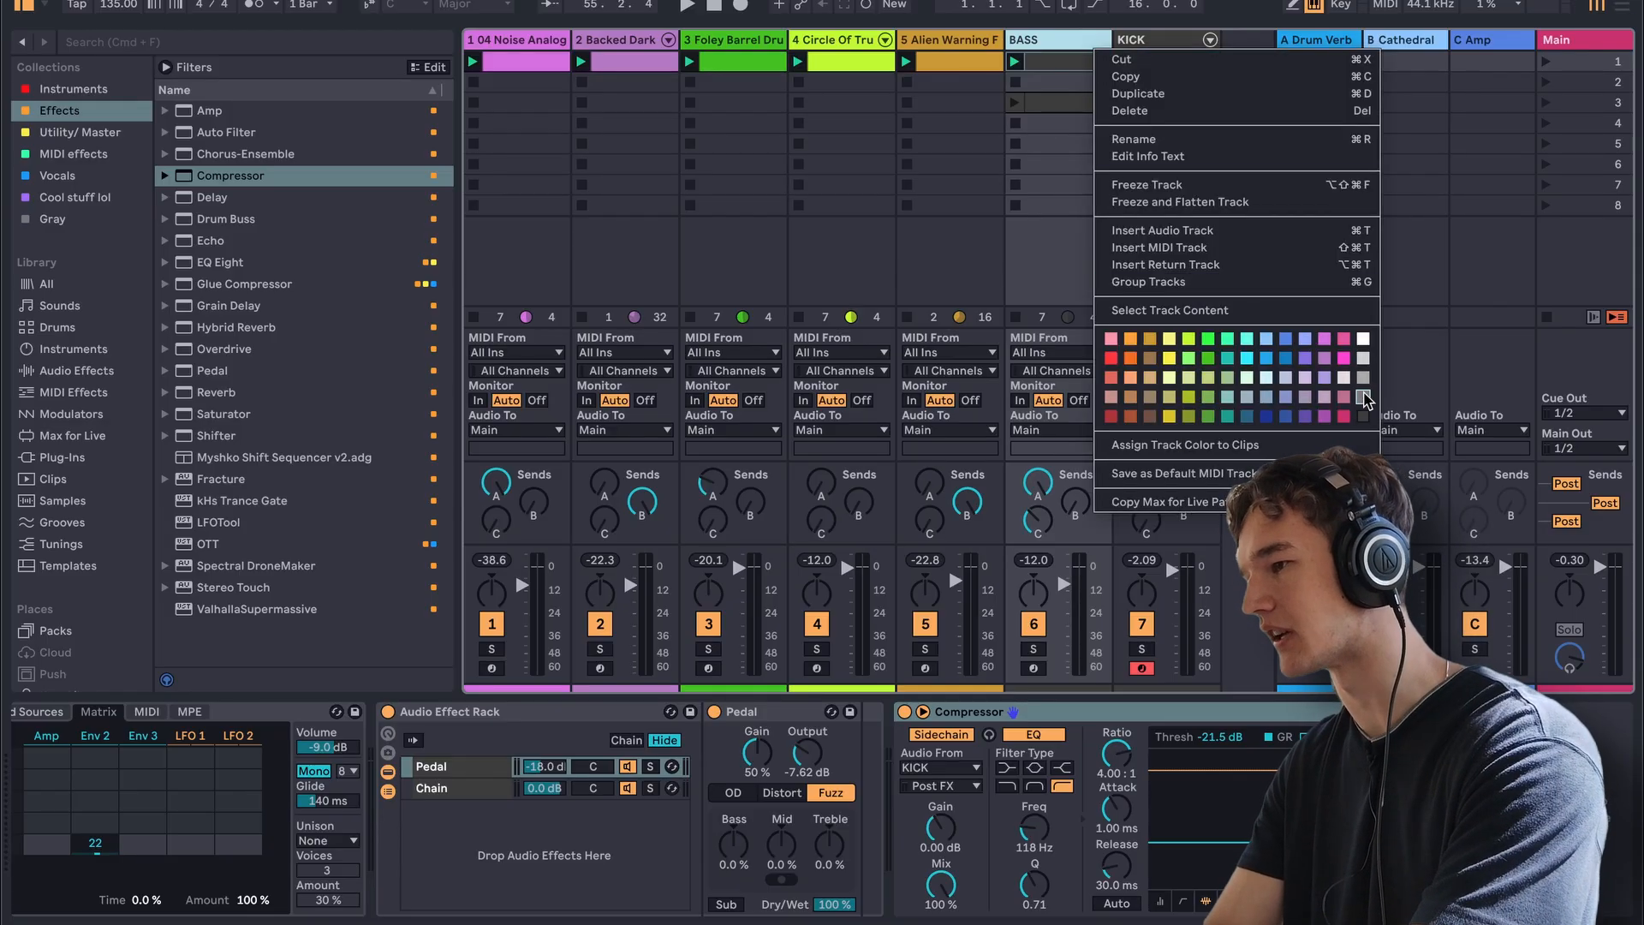
left_click(1364, 400)
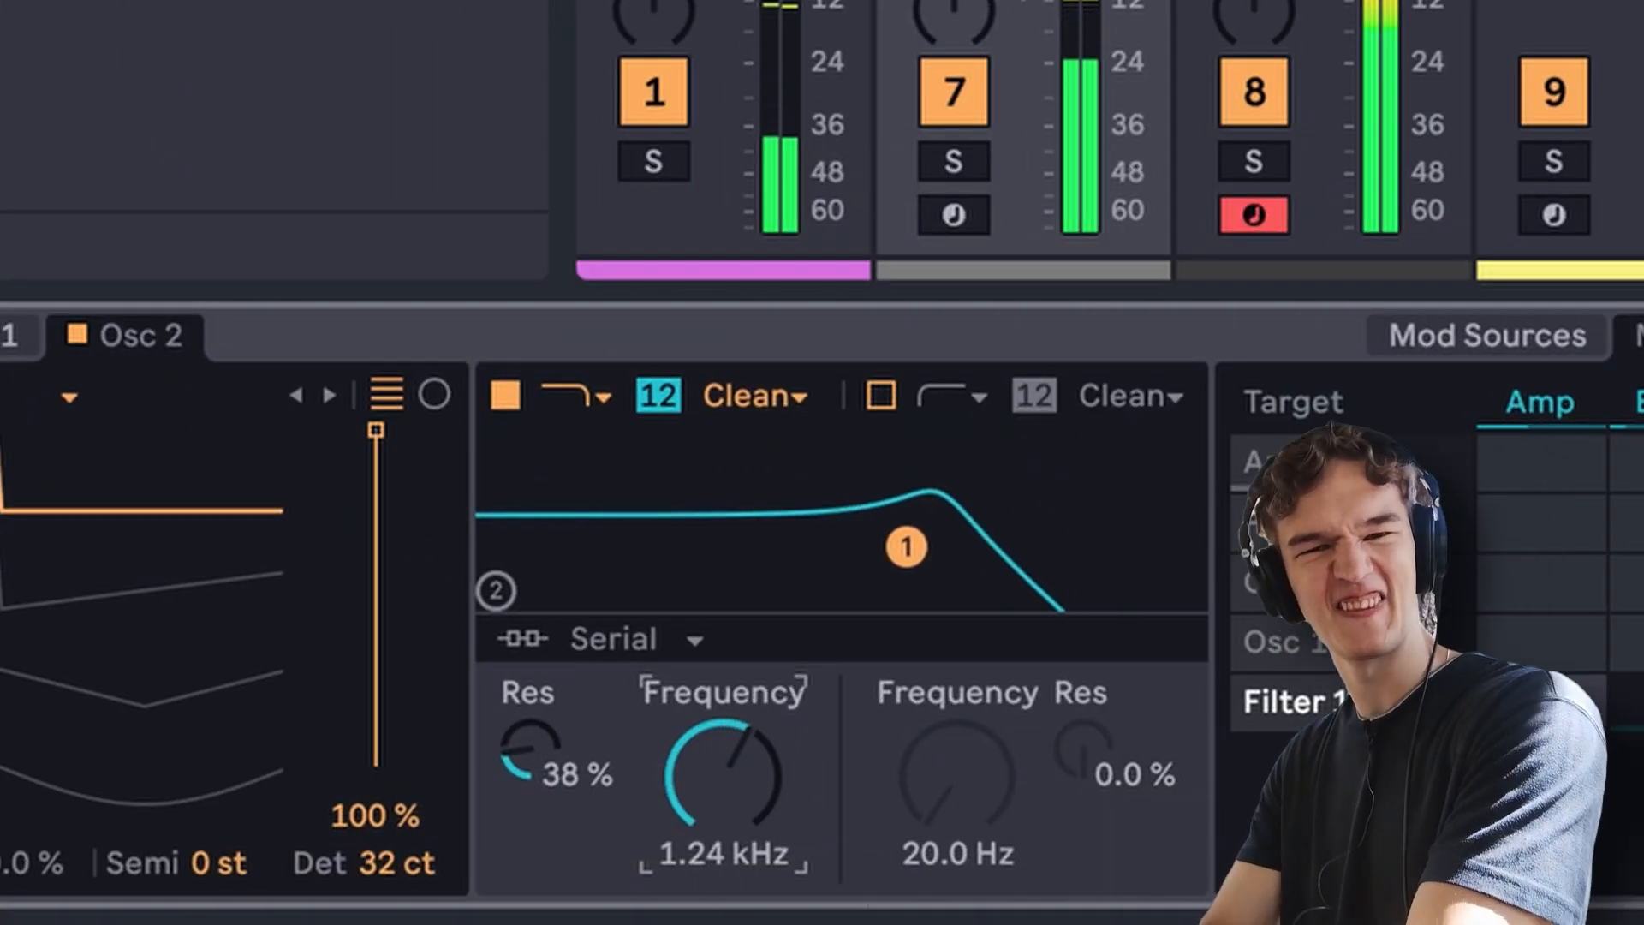
- Sweep the BASS Wavetable's filter 1 frequency down and up while the loop plays
left_click_drag(723, 775, 724, 747)
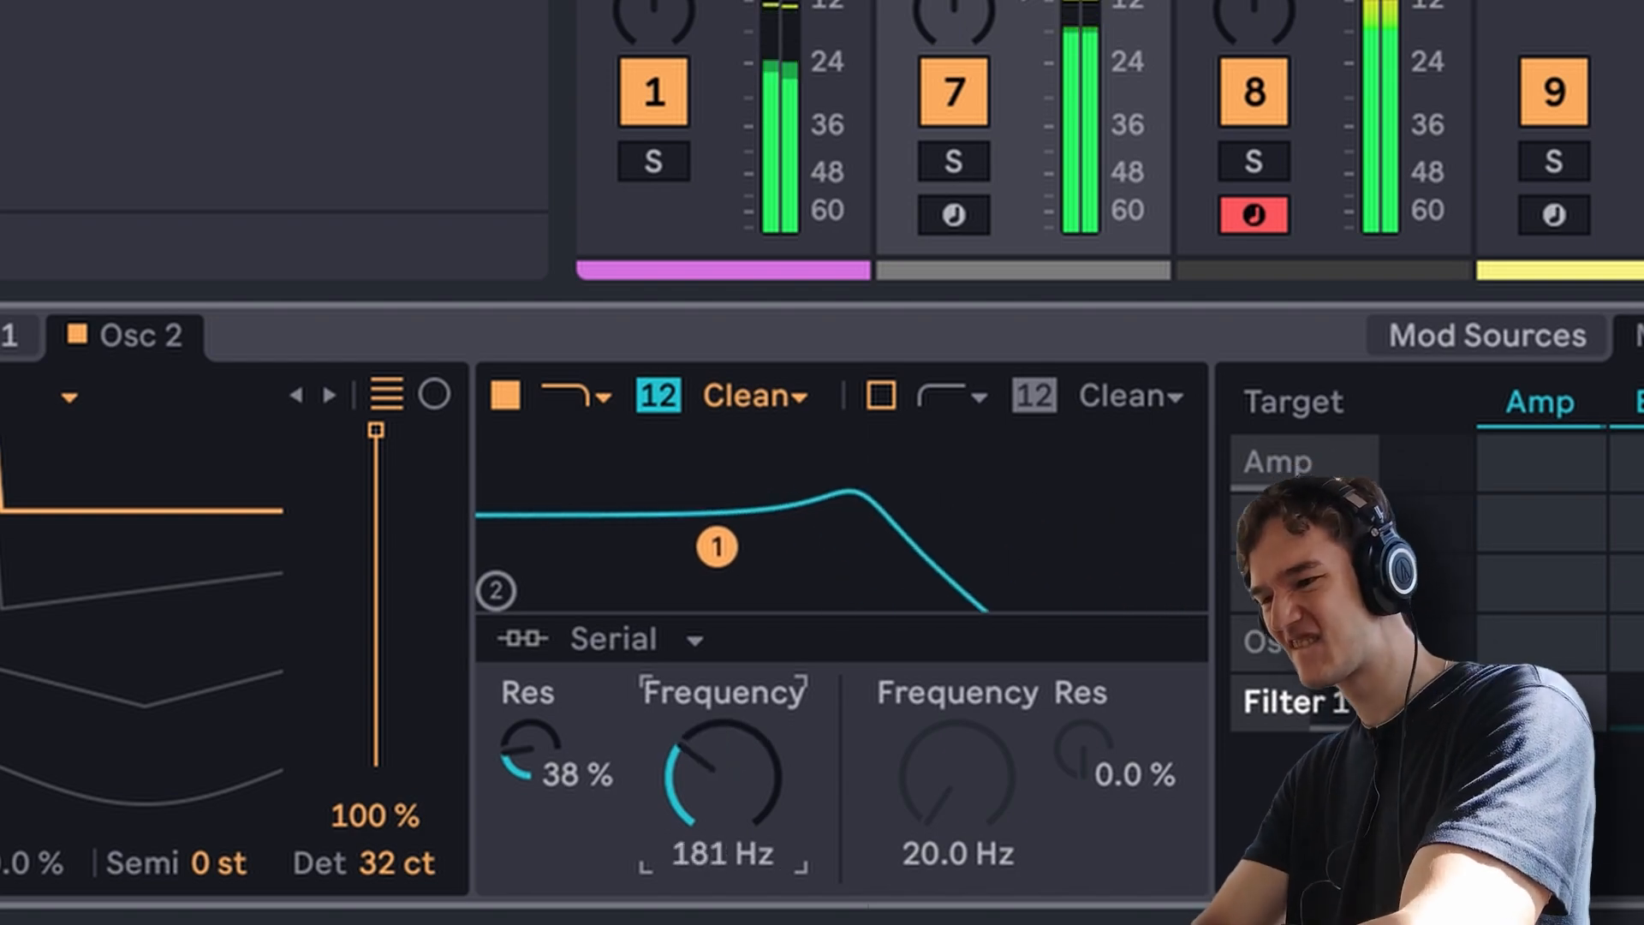
left_click_drag(724, 774, 724, 773)
left_click_drag(167, 692, 167, 651)
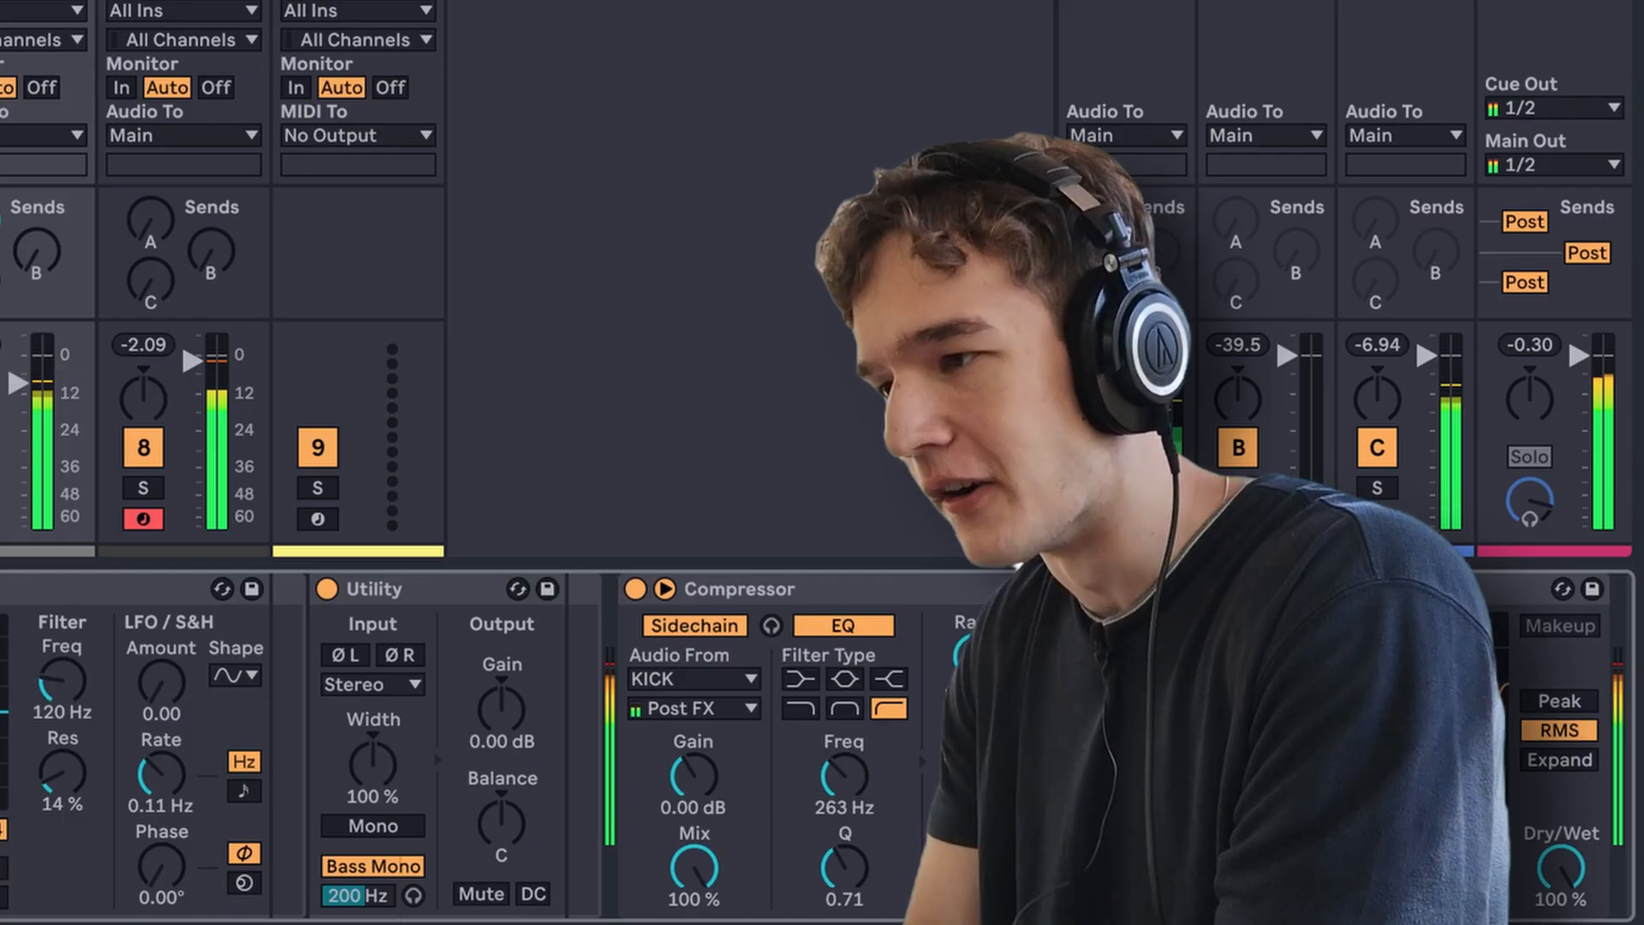
- Load Top Loop 14.wav from My Samples into the first clip slot of track 9 and lower the track's volume
left_click(357, 248)
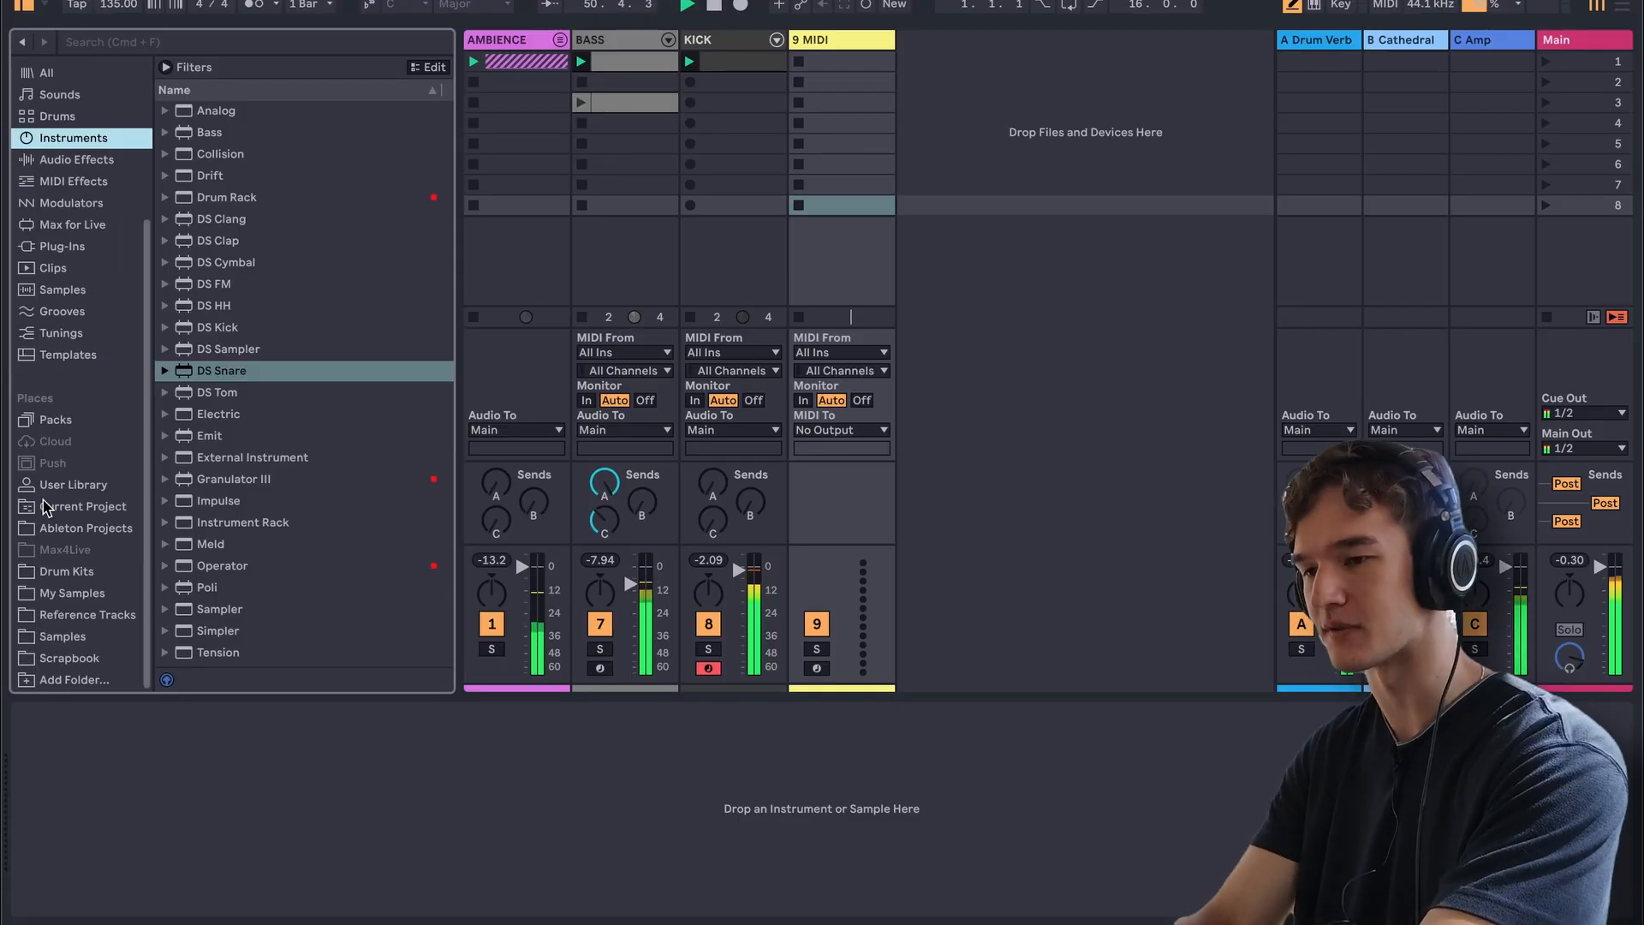
left_click(73, 593)
scroll(240, 480, "down", 10)
left_click_drag(257, 524, 804, 69)
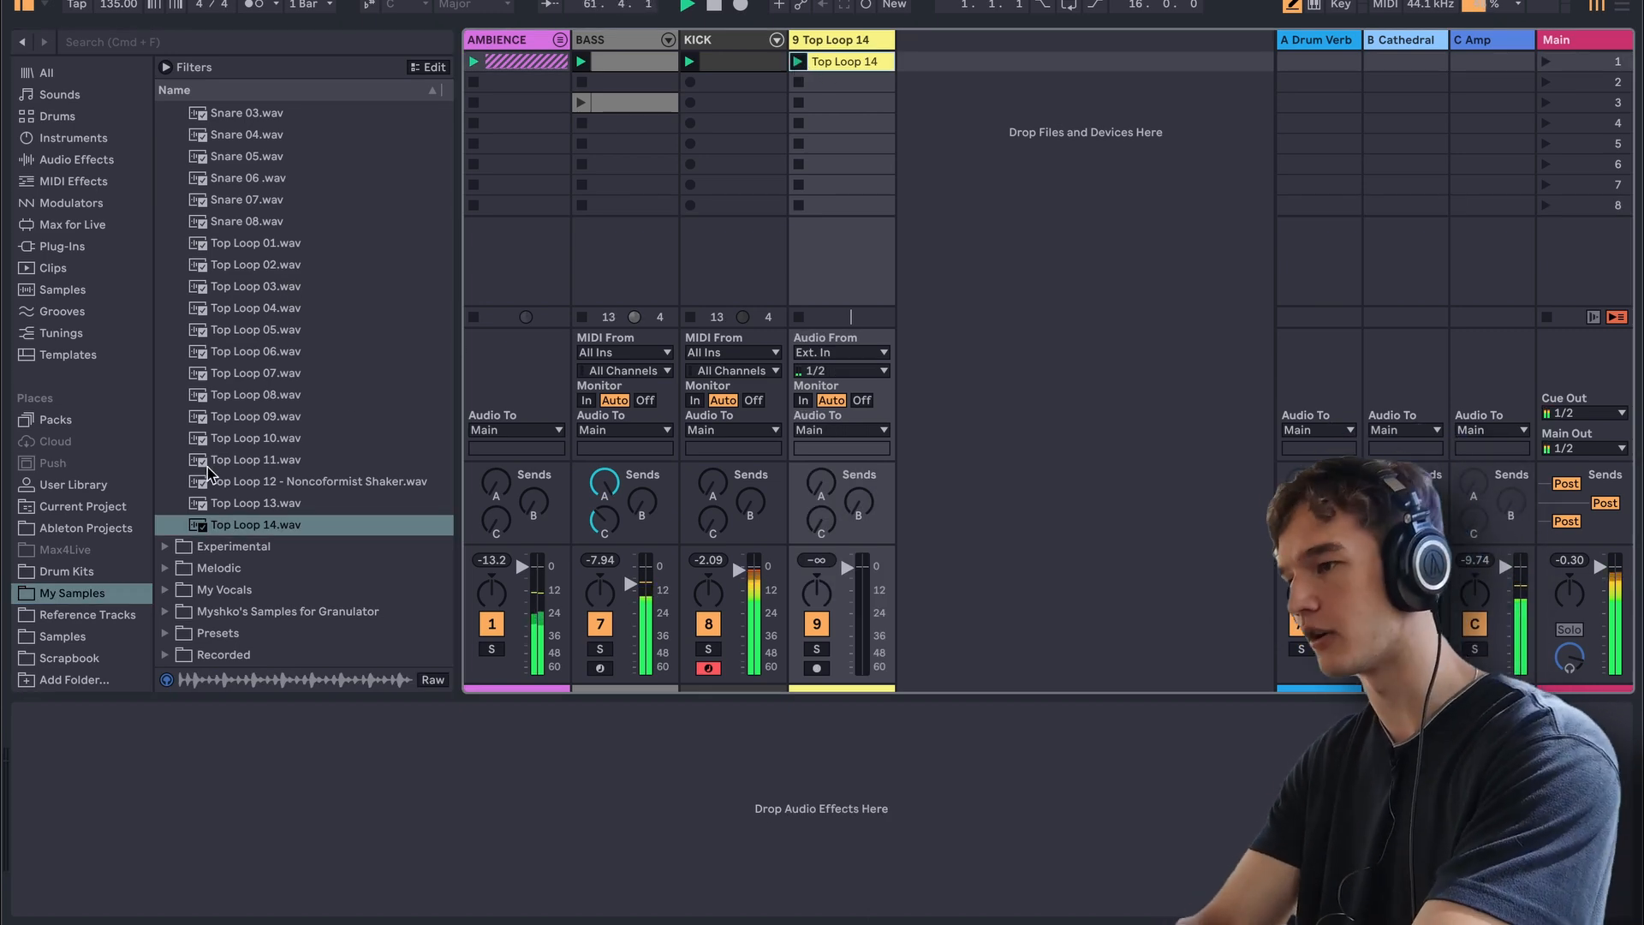
scroll(368, 408, "up", 15)
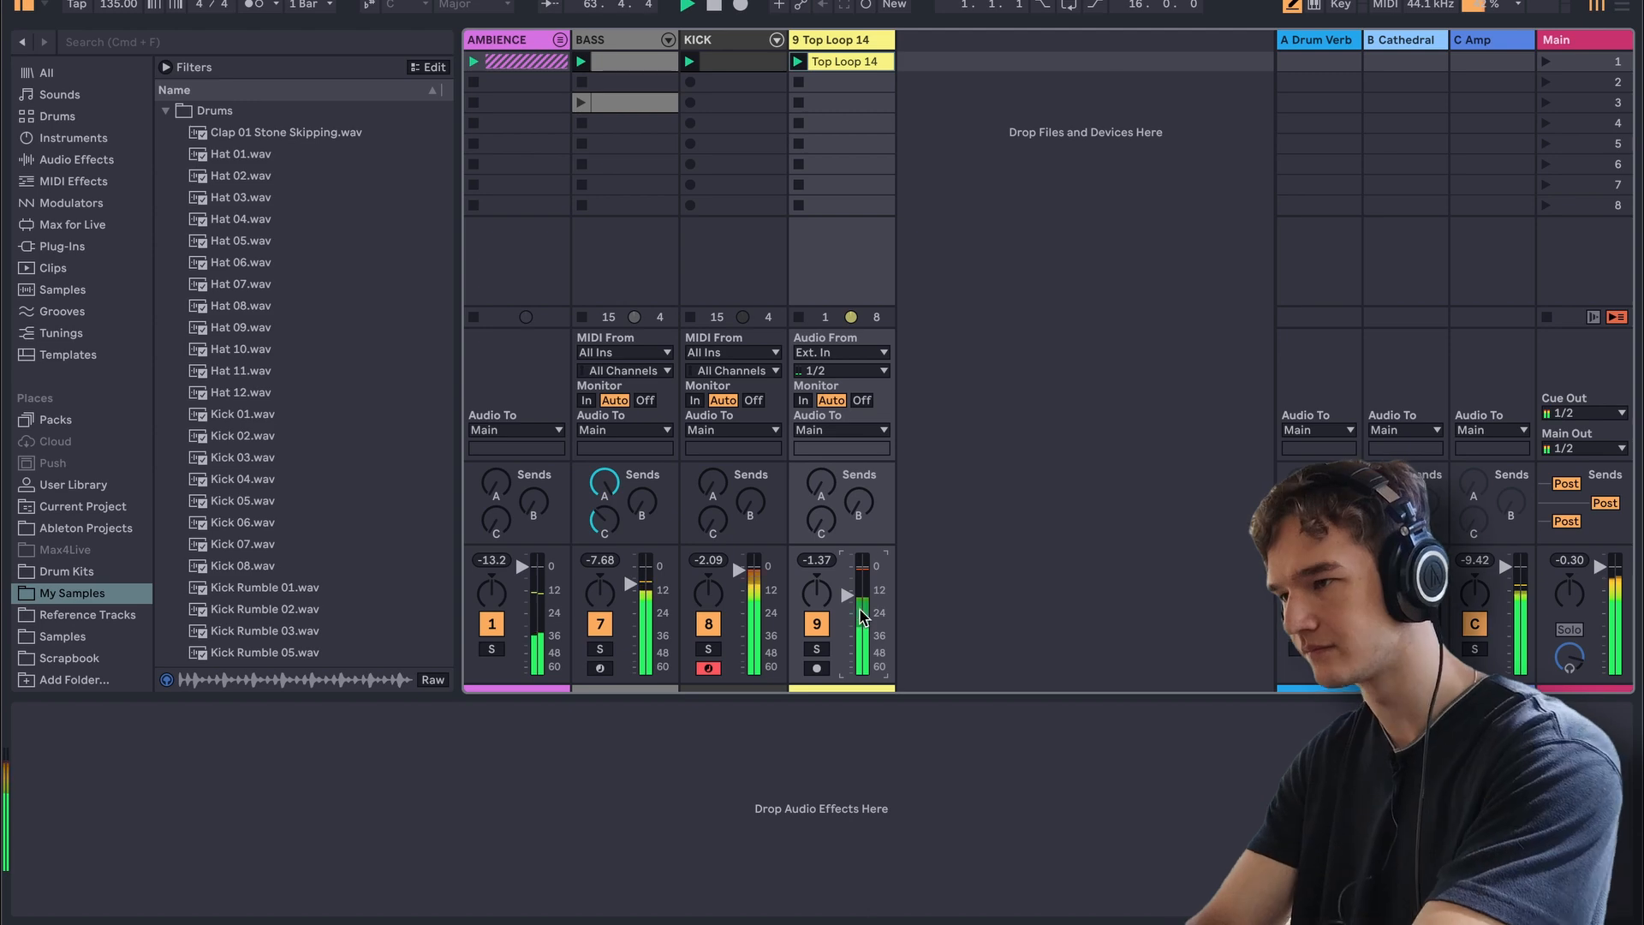
scroll(342, 582, "down", 10)
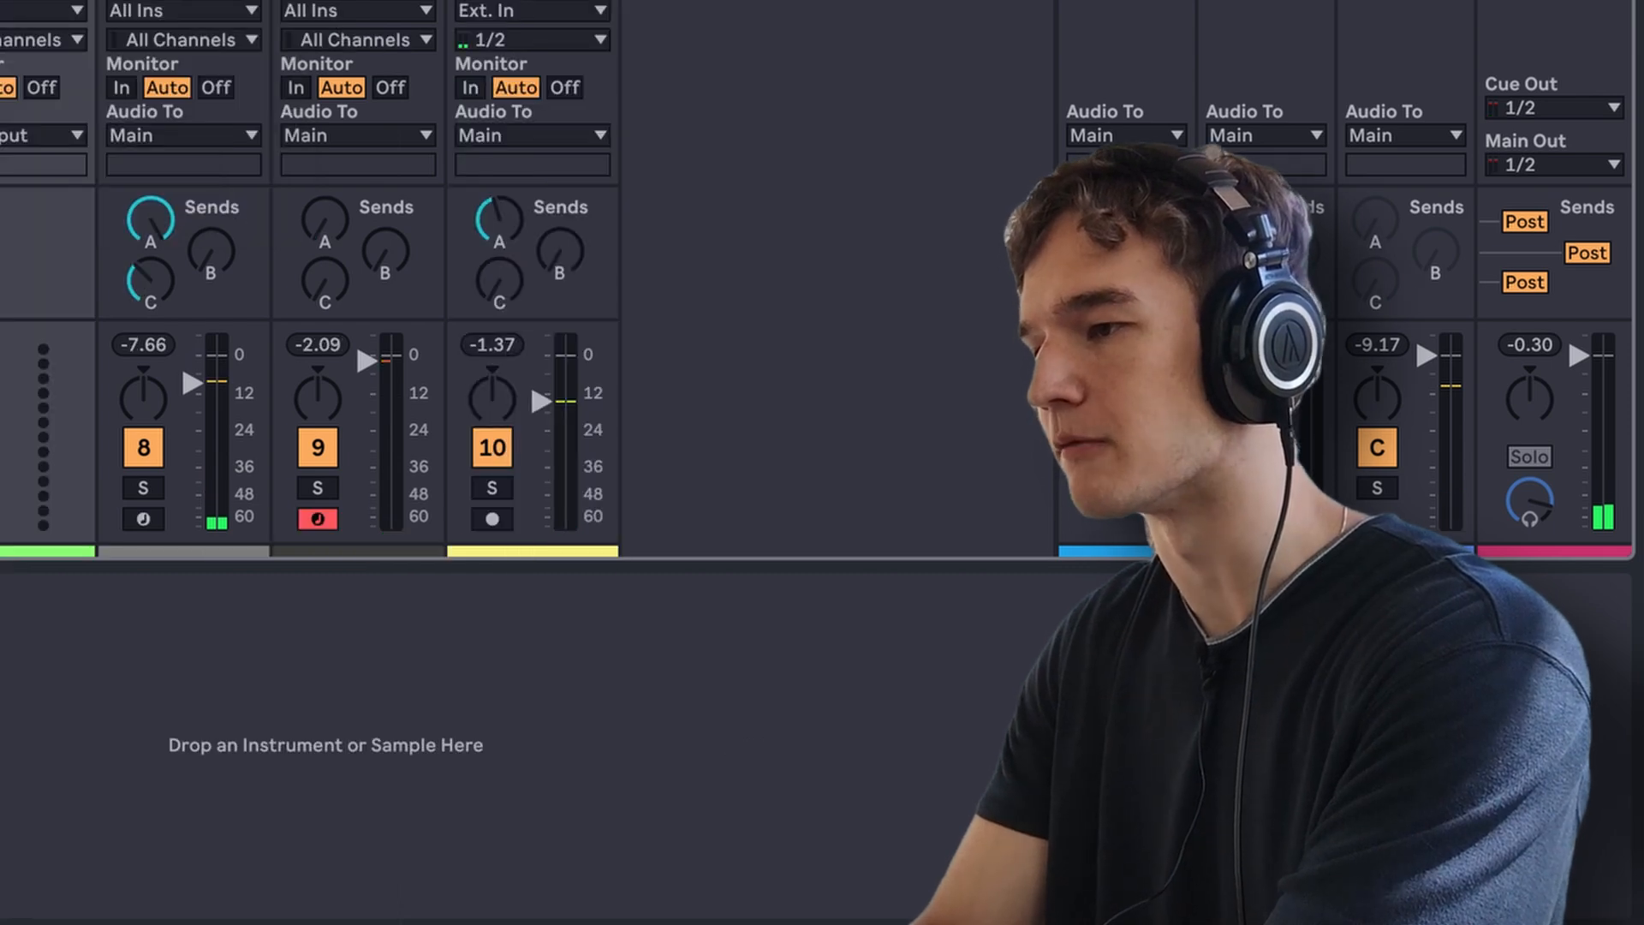
- Place a Wavetable with the bass patch on the new MIDI track and high-pass it with filter 2 at 153 Hz
left_click(201, 135)
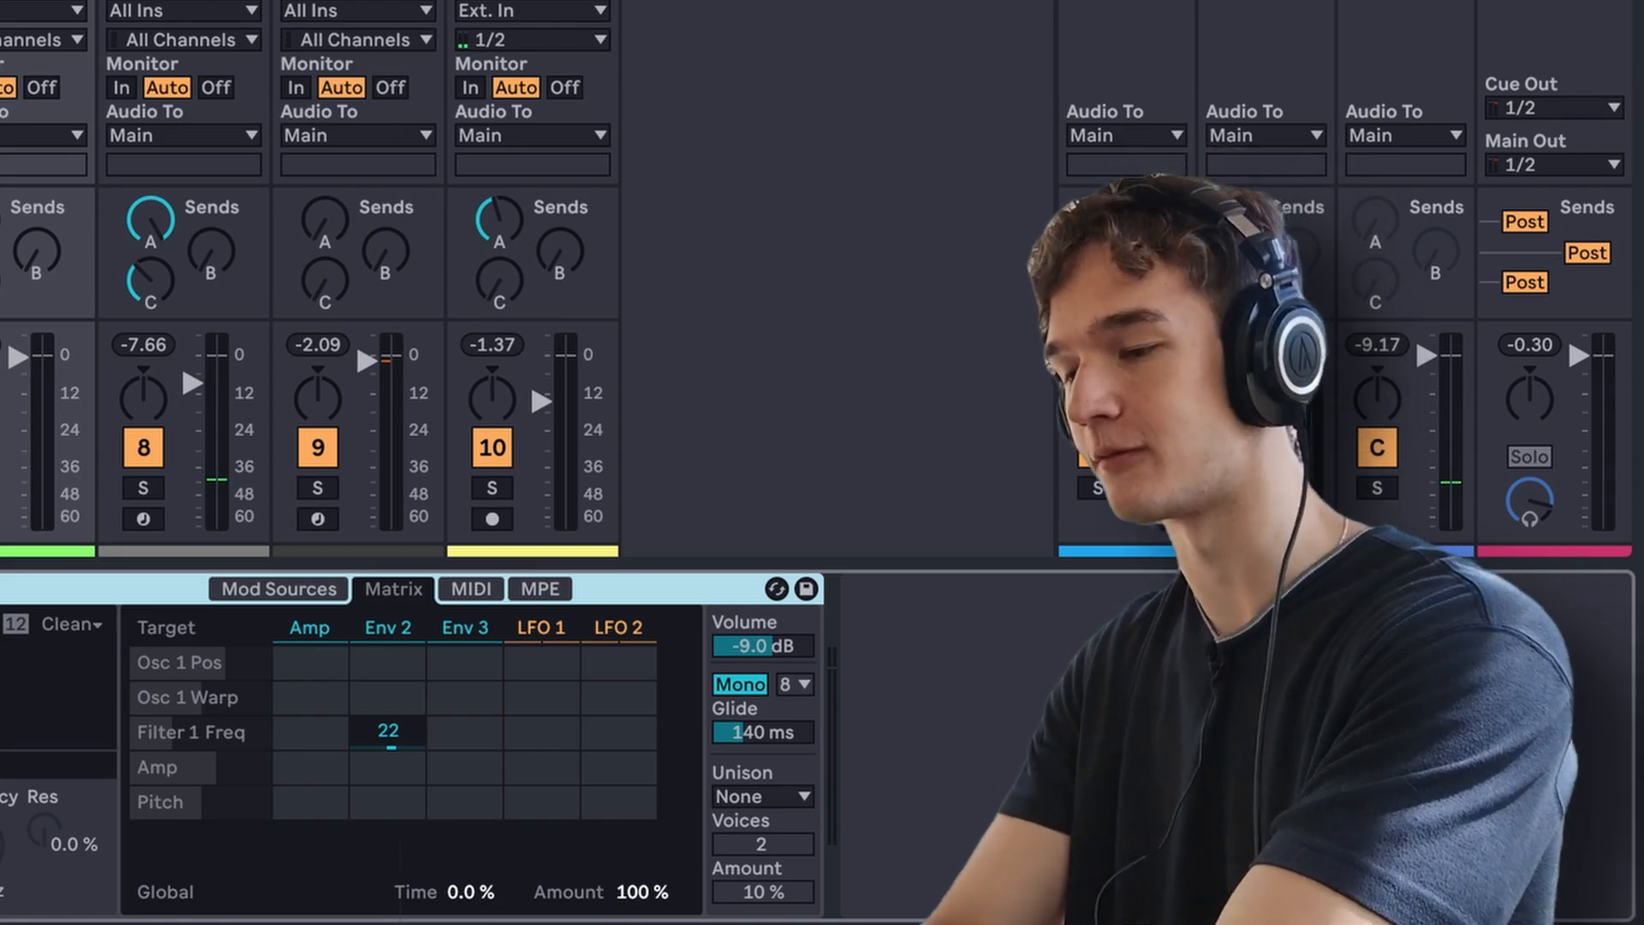
key("space")
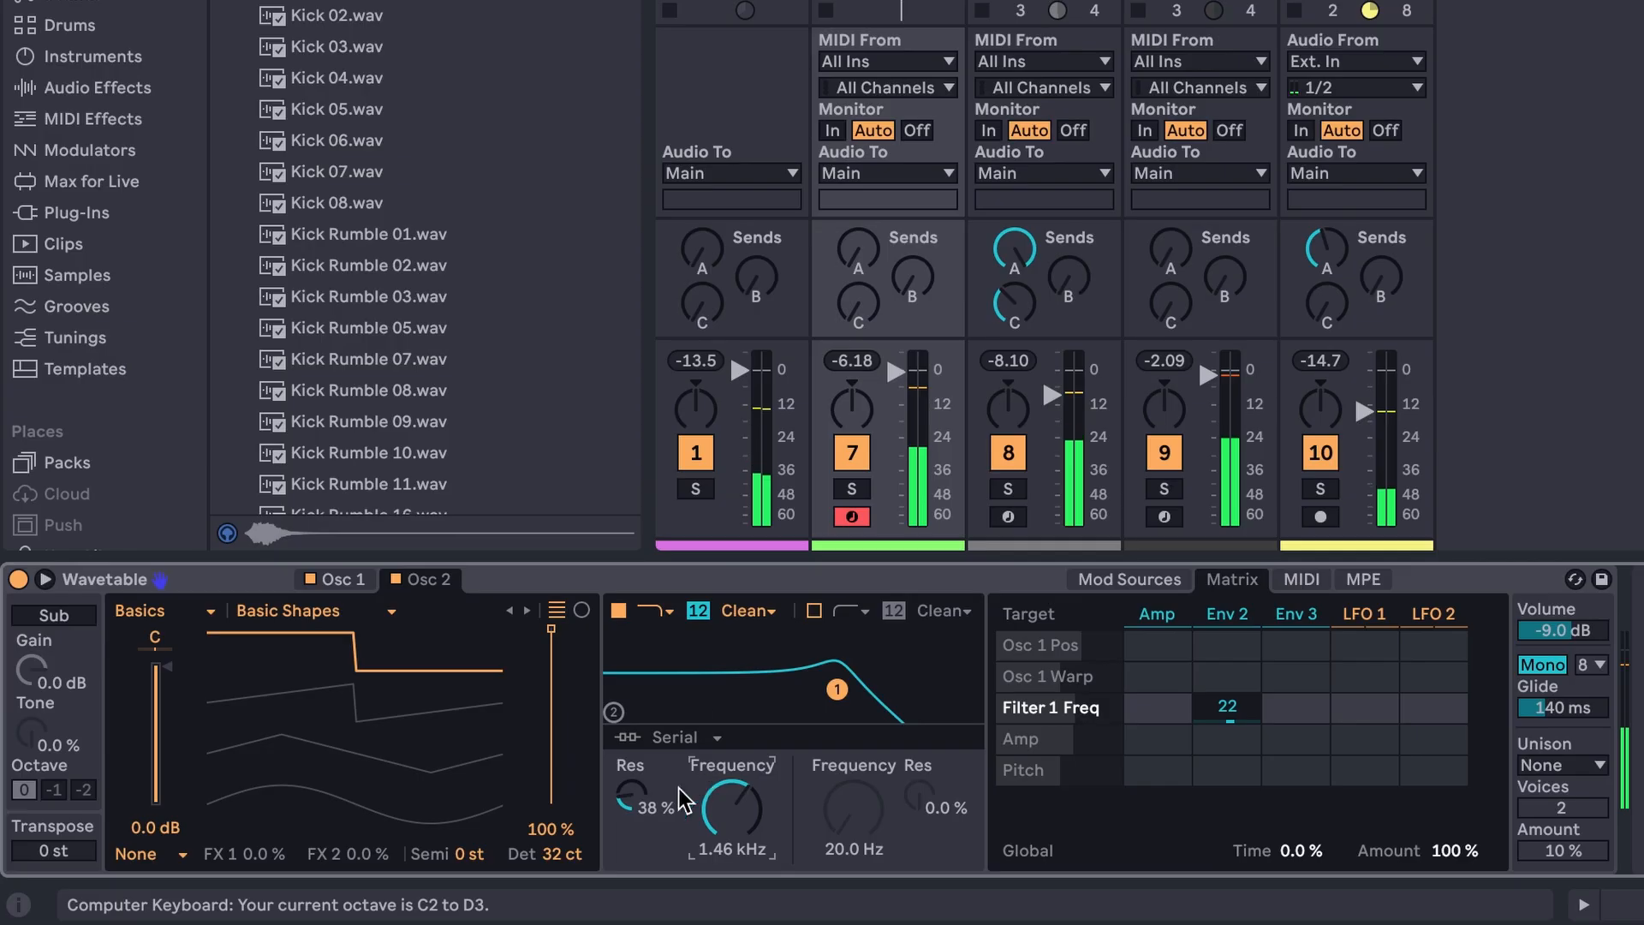
left_click_drag(721, 829, 721, 839)
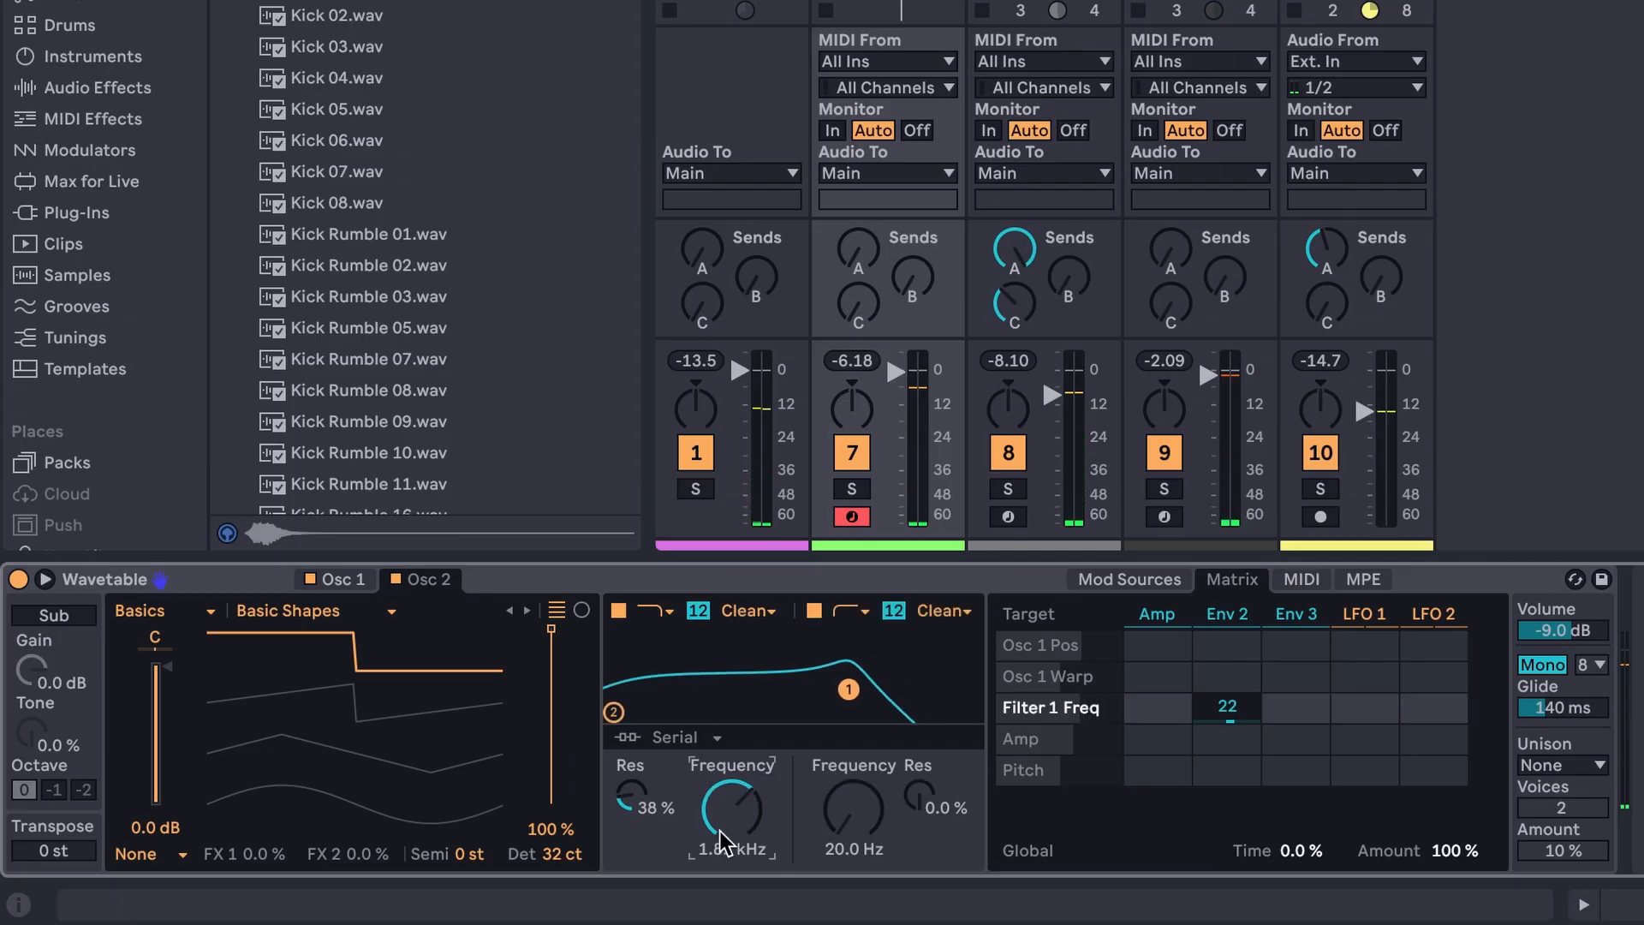
left_click_drag(855, 812, 855, 754)
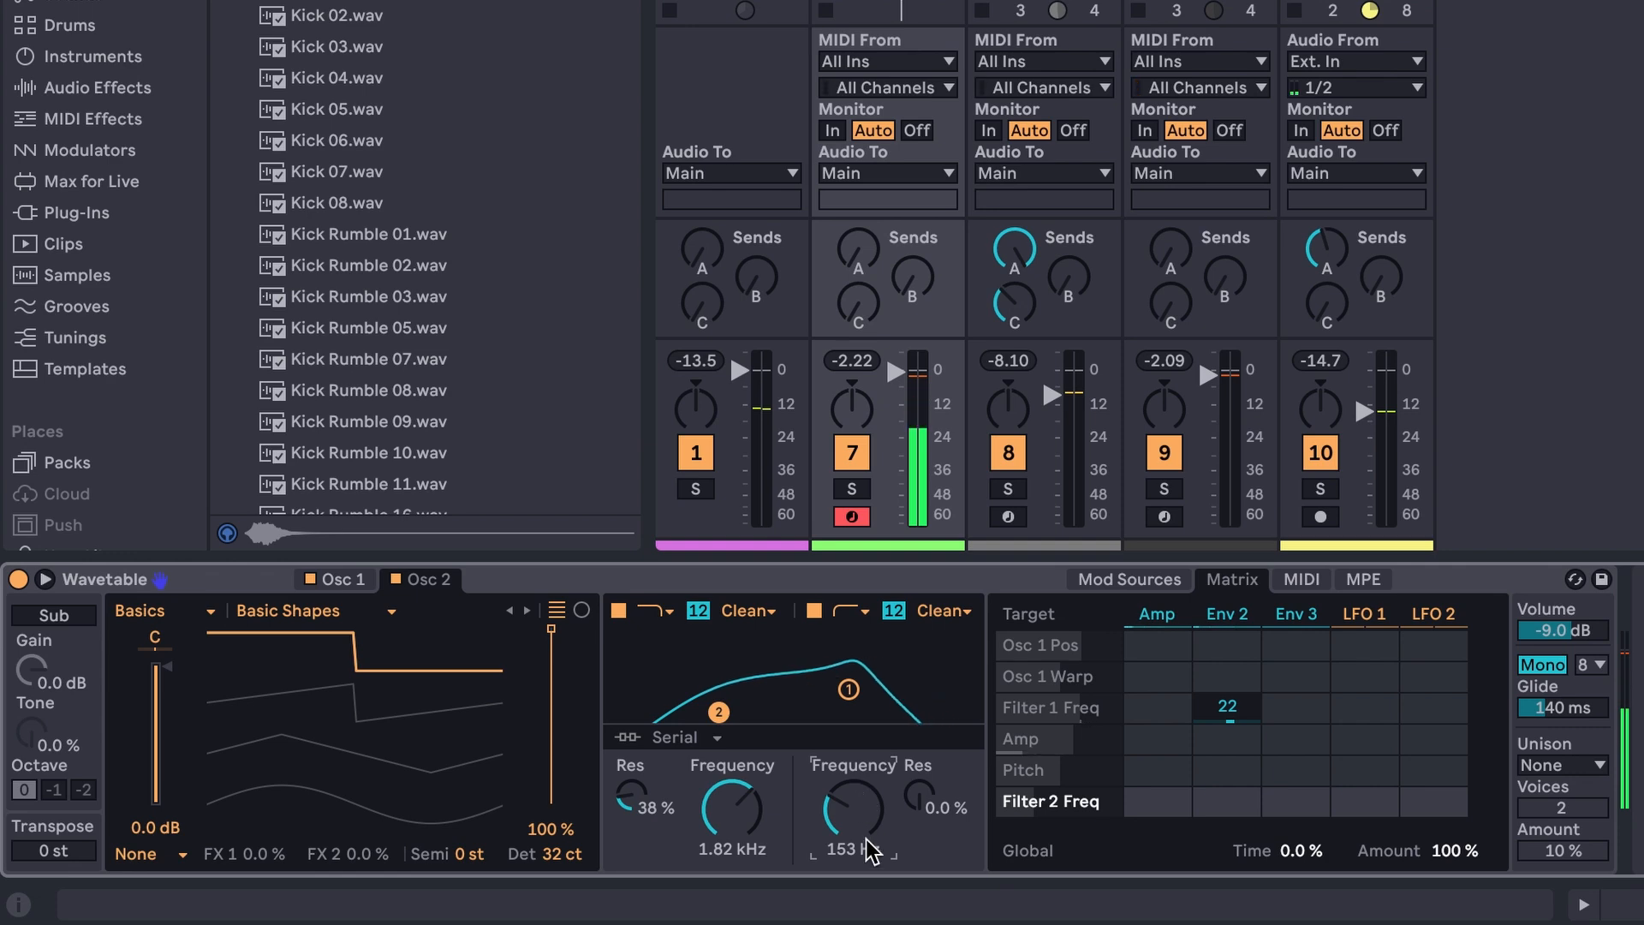
- Set the new Wavetable's filter 1 to 1.54 kHz with 72 % resonance and adjust its Env 2 modulation amount
left_click_drag(732, 809, 732, 826)
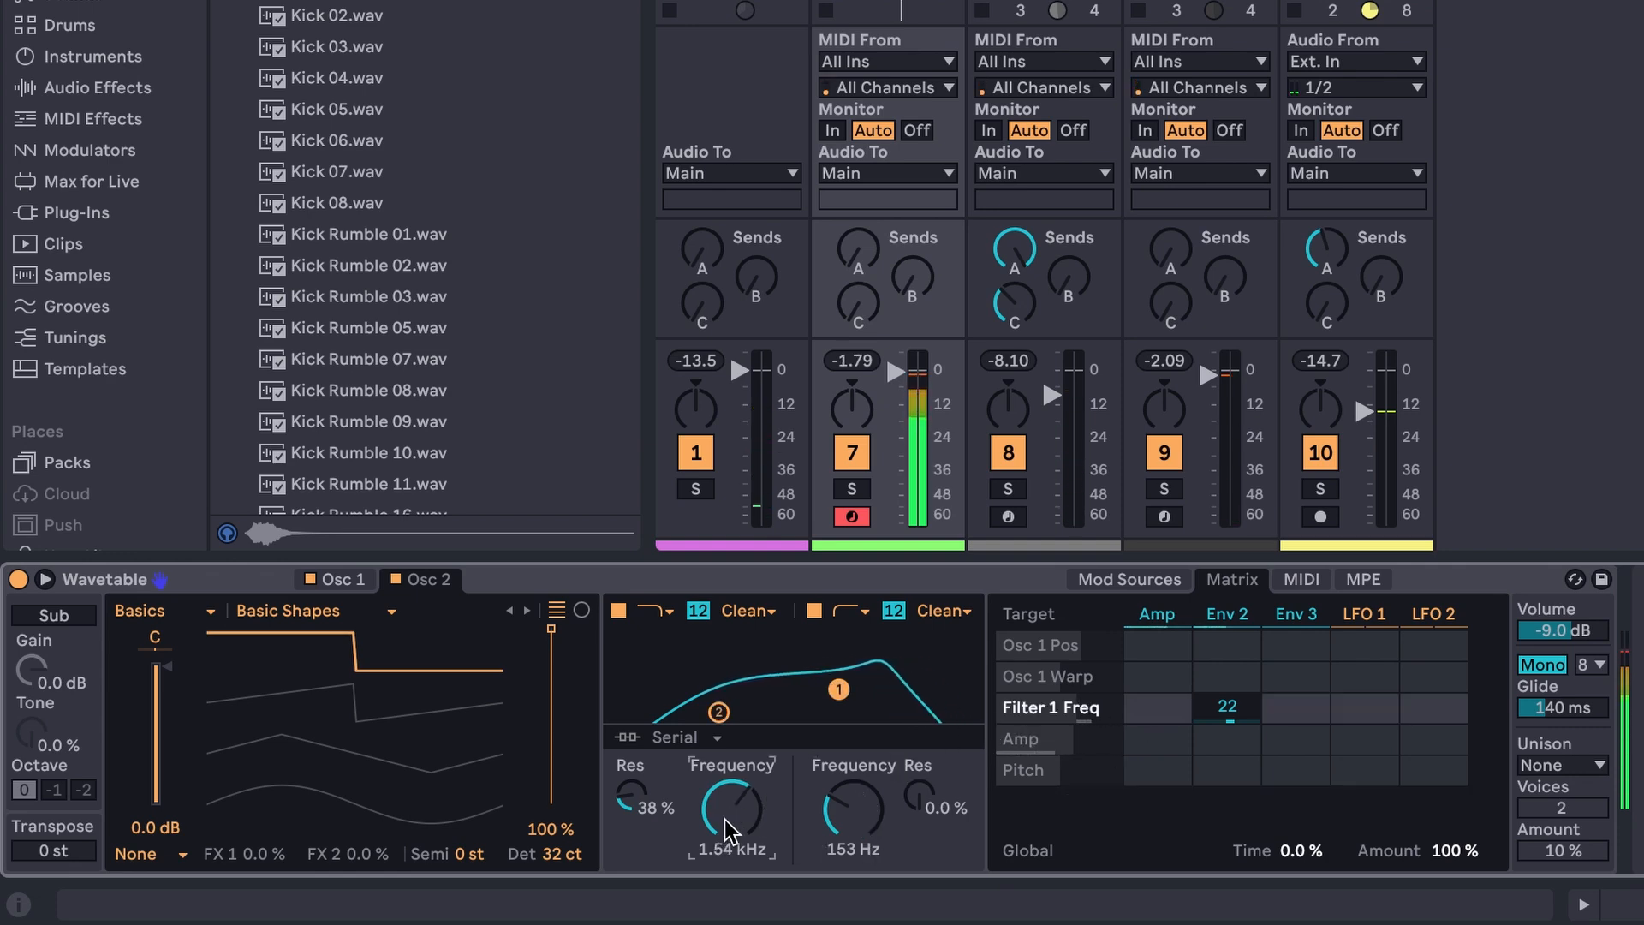
left_click_drag(629, 796, 629, 773)
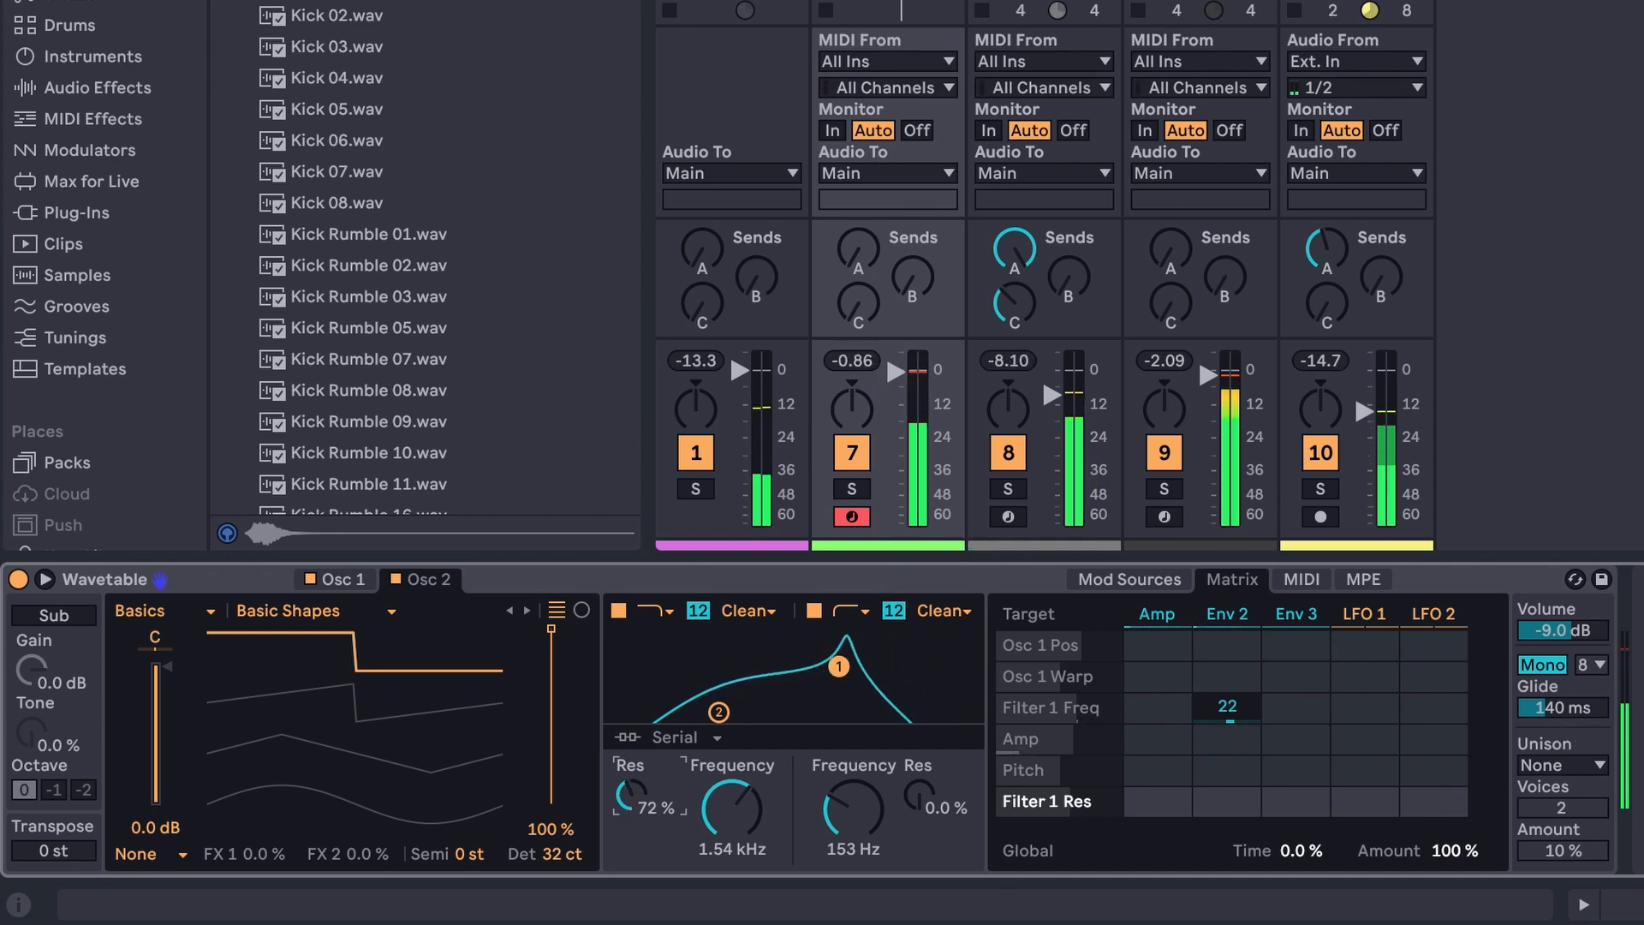
double_click(1227, 707)
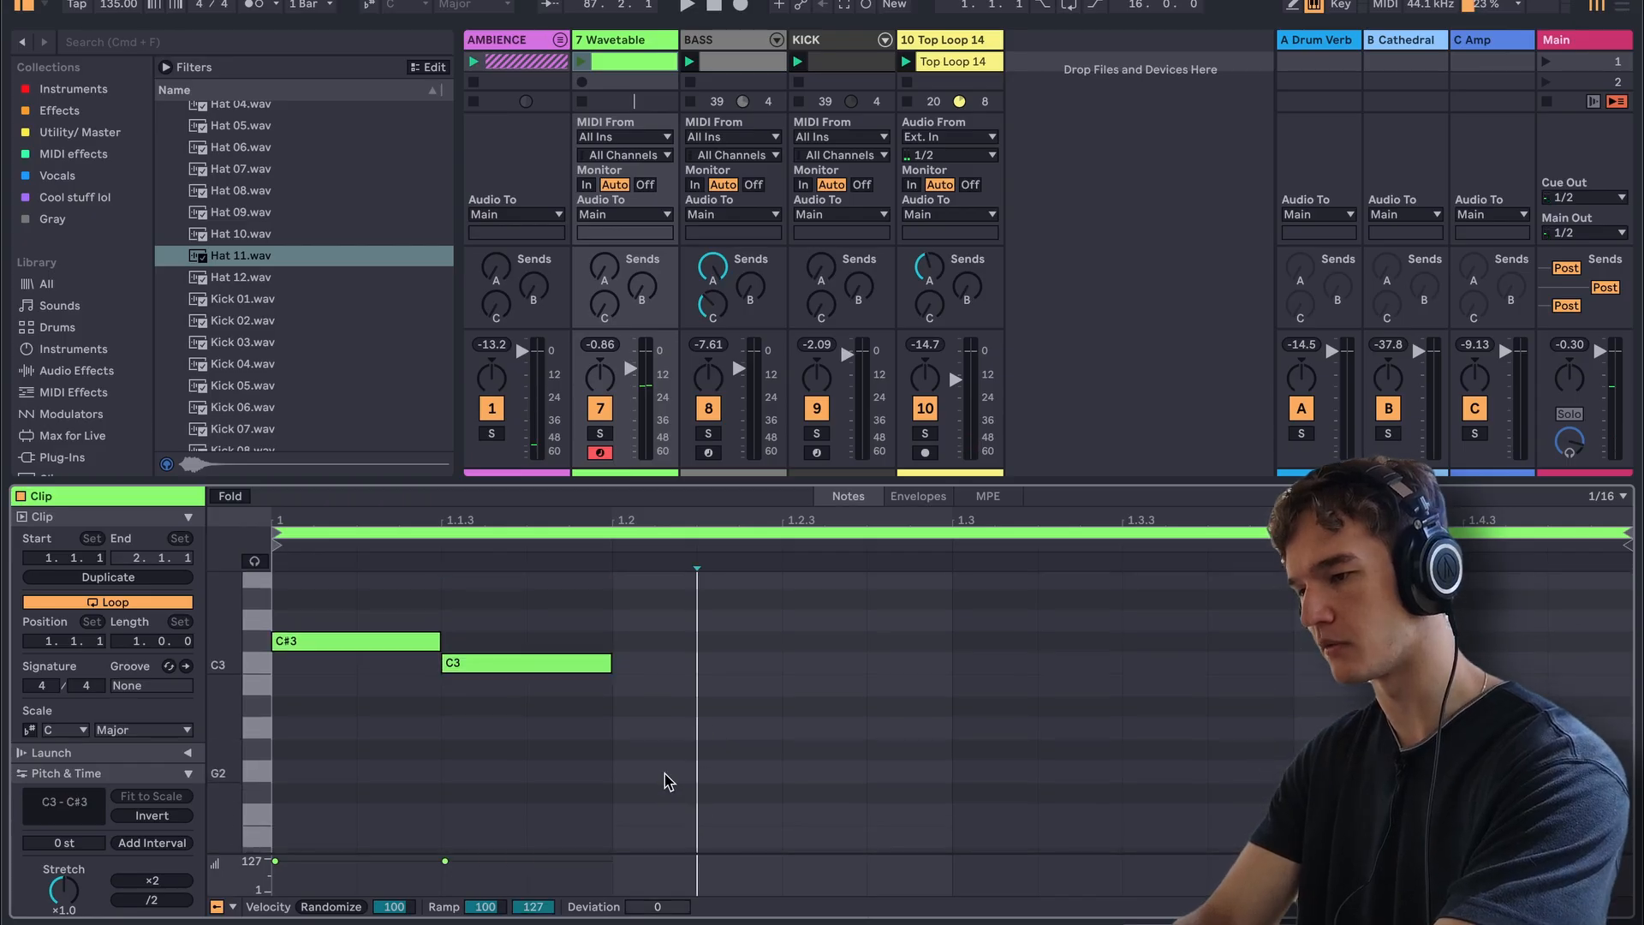
- Add a half-beat G2 note at 1.2 in track 7's clip and launch the clip with the playing loop
mouse_move(664, 775)
left_mouse_down()
mouse_move(870, 773)
mouse_move(808, 782)
left_mouse_up()
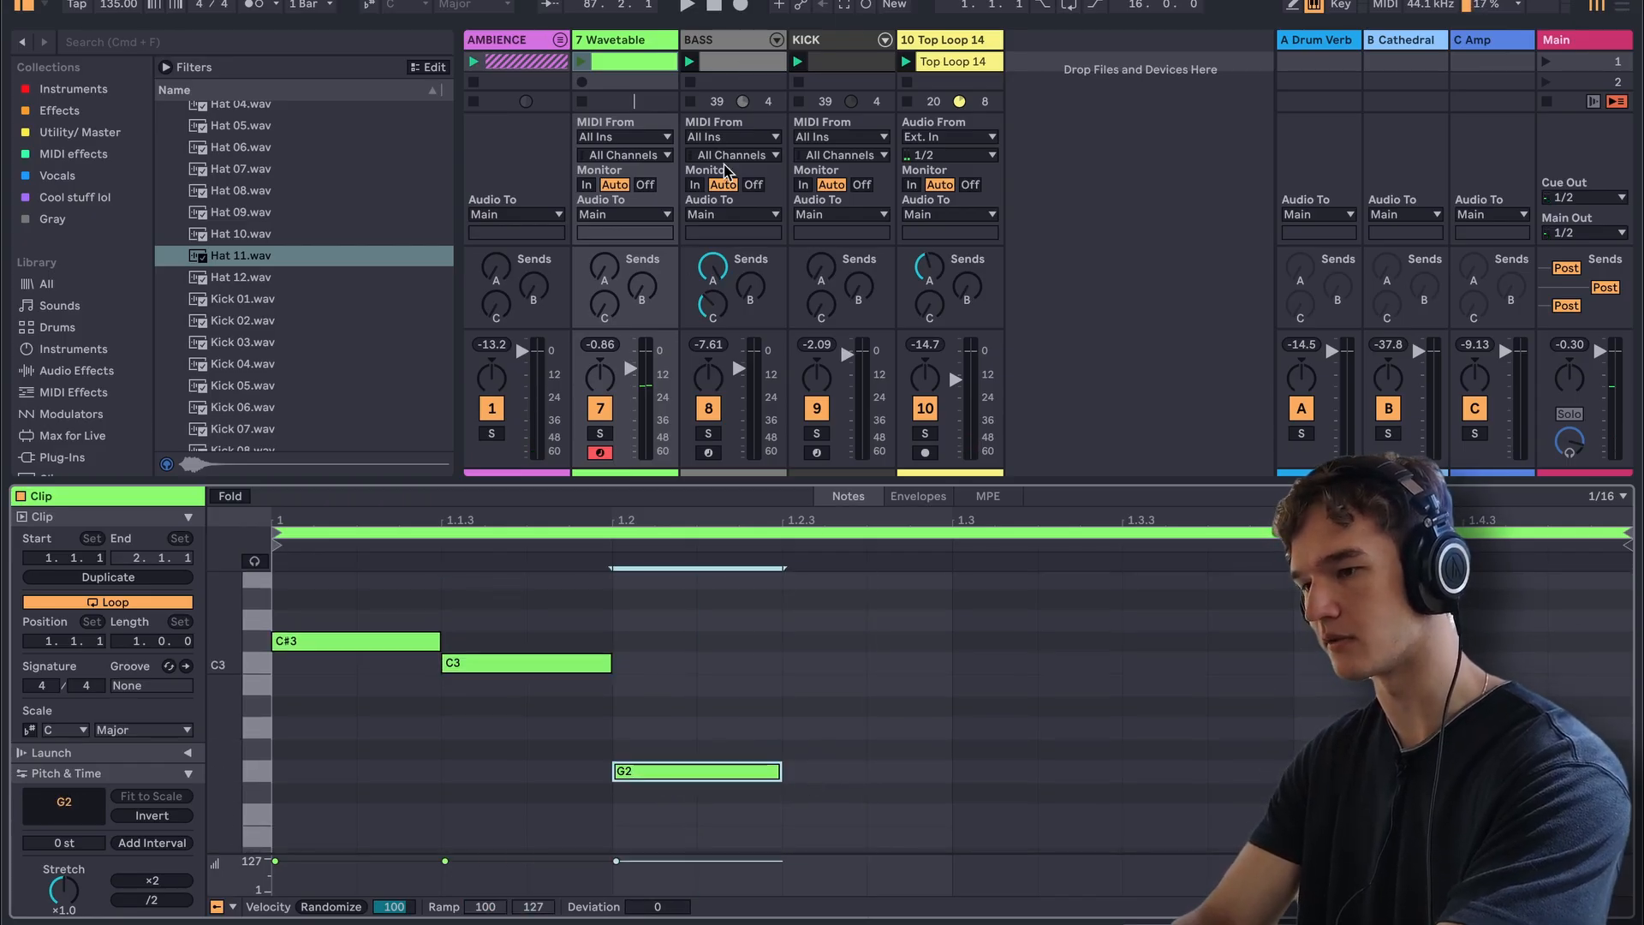
left_click(747, 67)
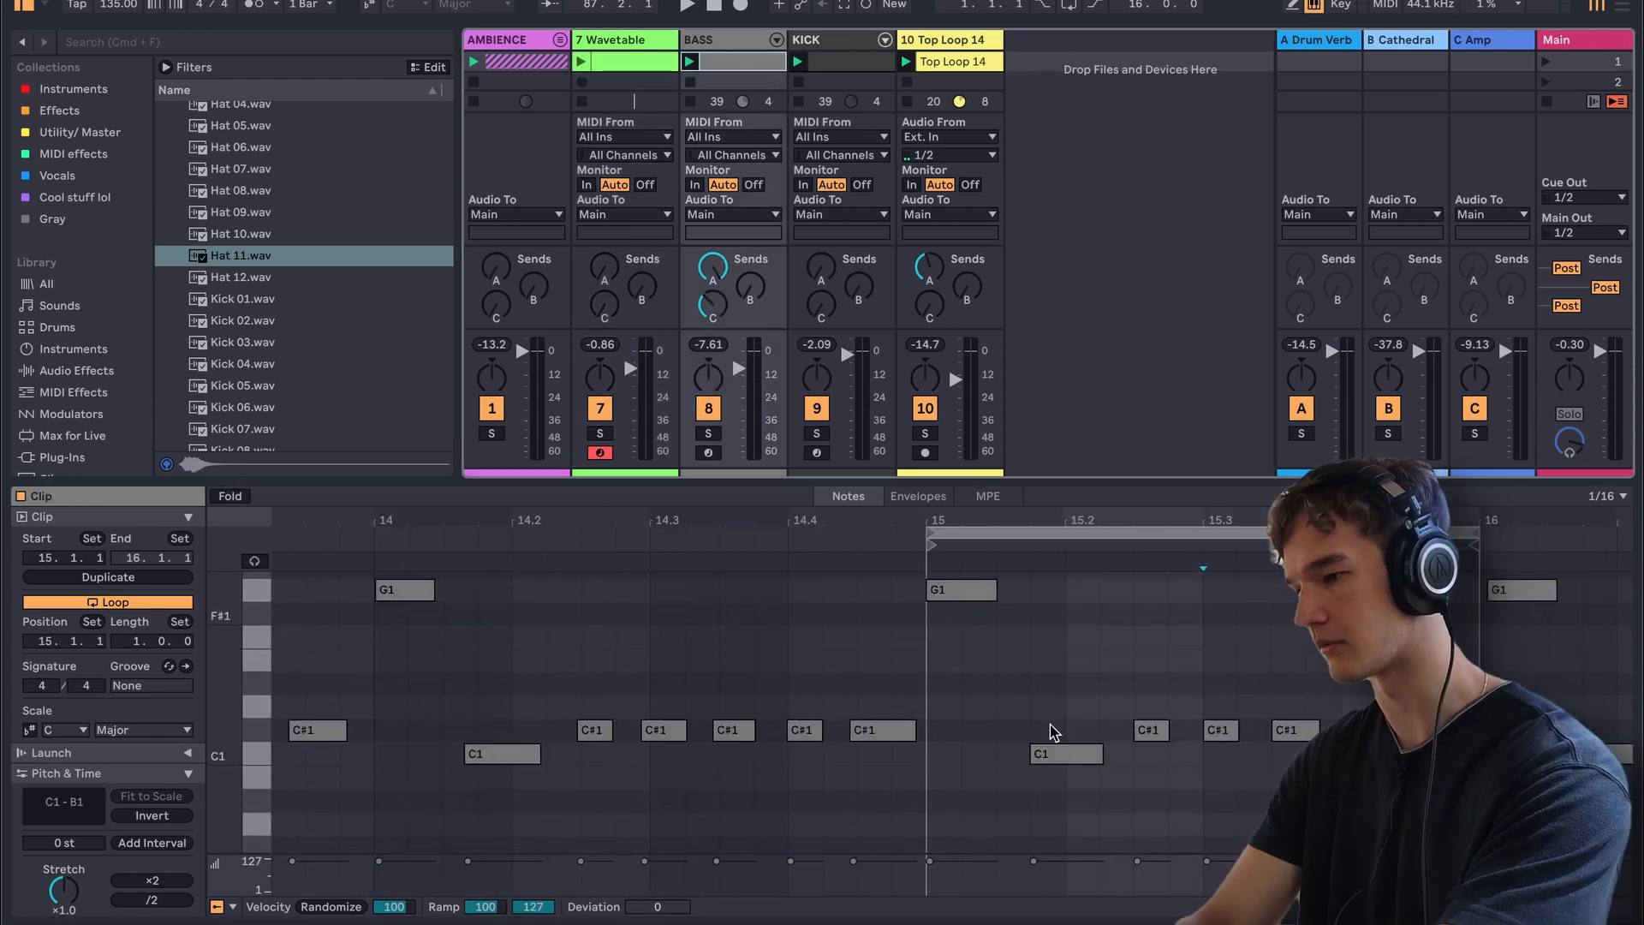
key("space")
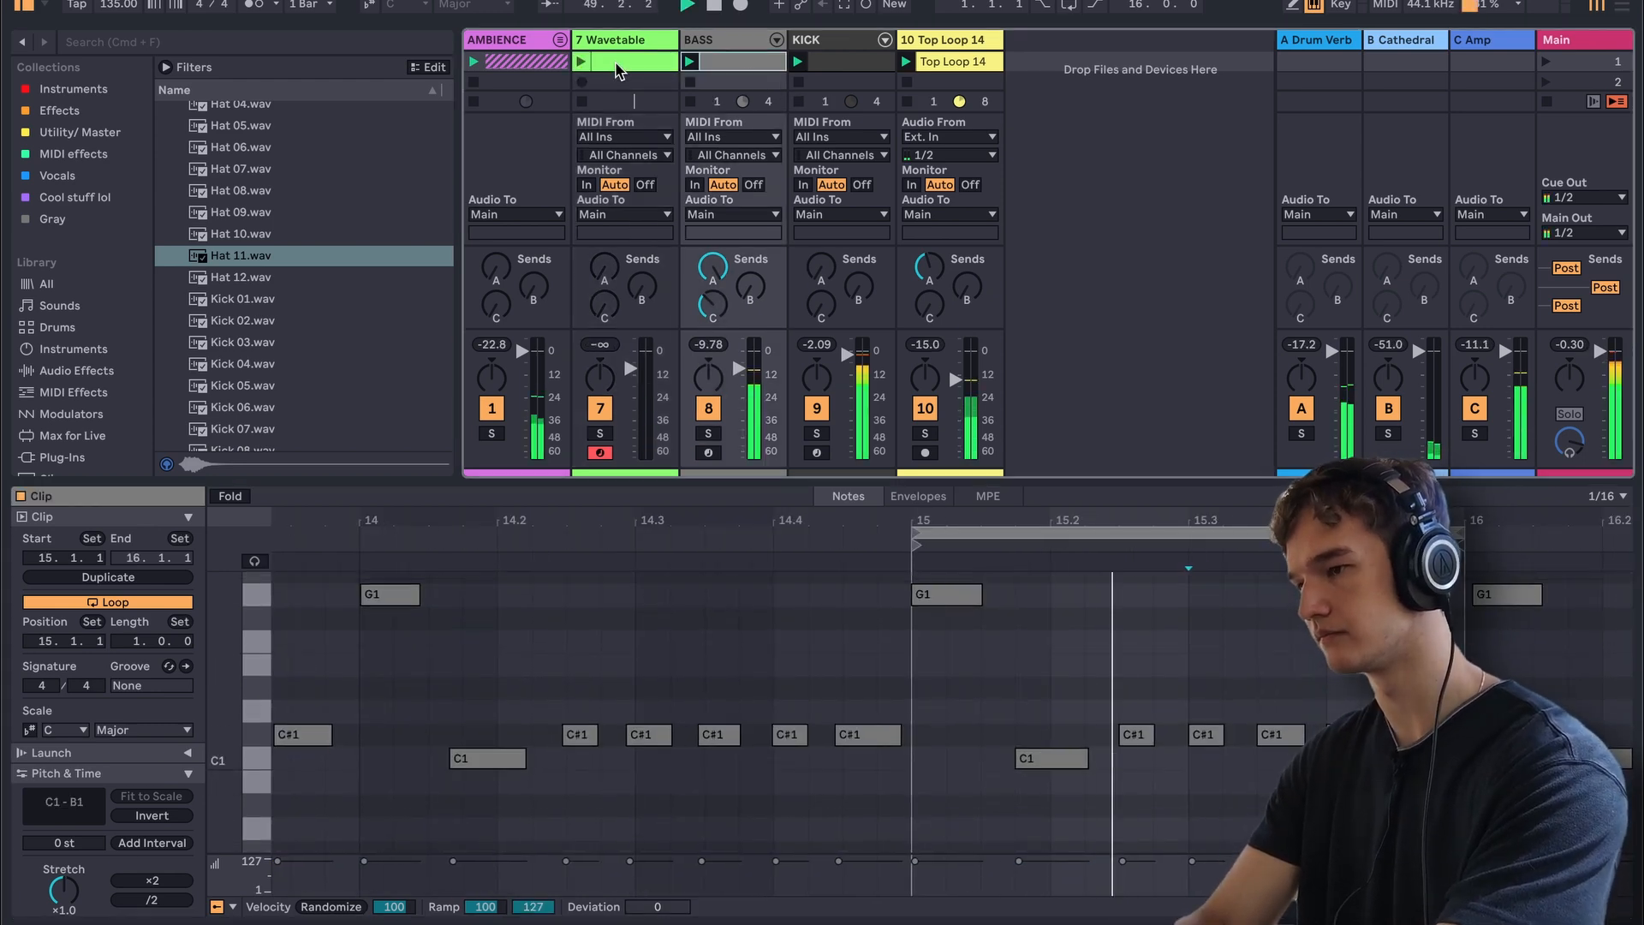
left_click(583, 61)
left_click(640, 770)
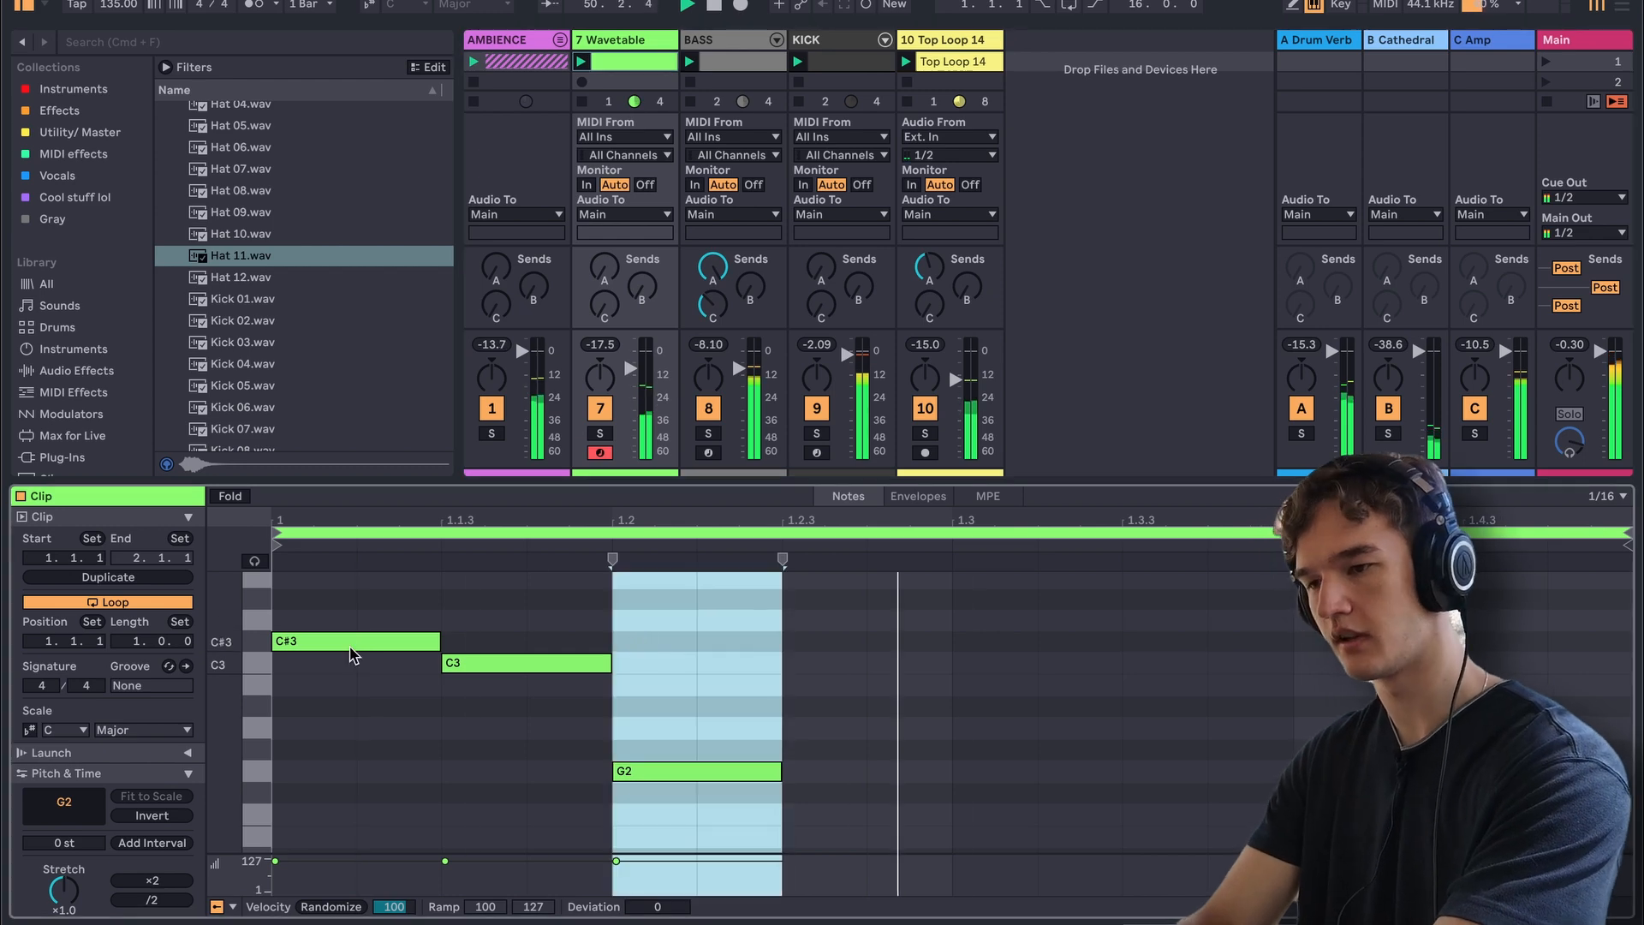
- Shorten the loop length of track 7's clip to 0.1.2
left_click(165, 646)
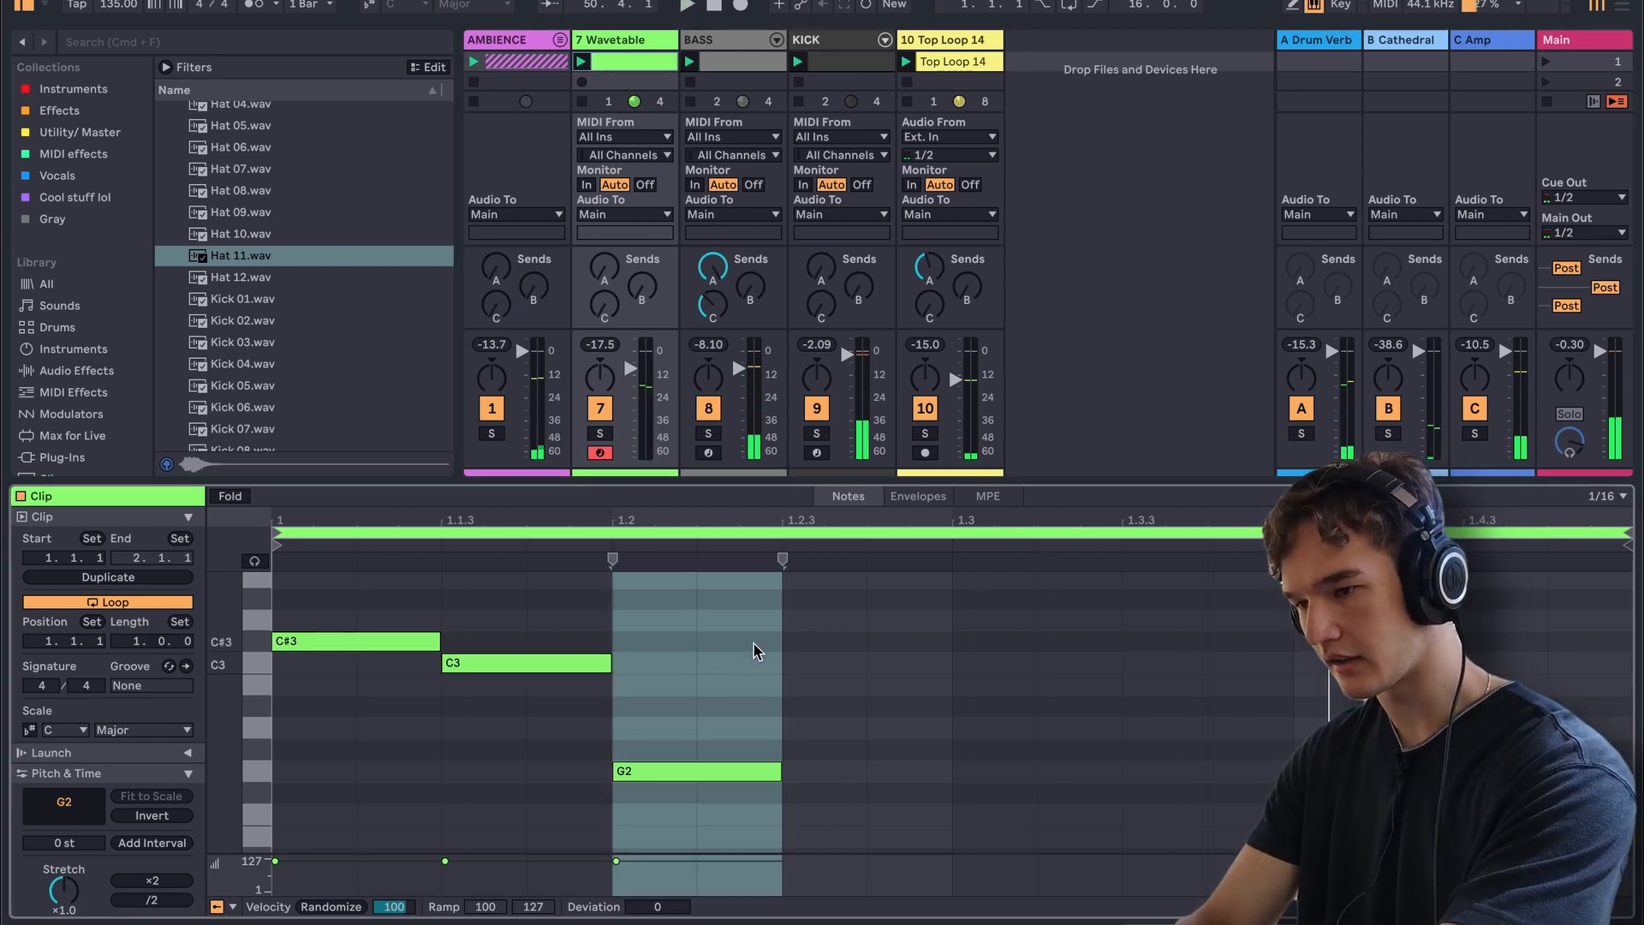
left_click_drag(158, 642, 157, 659)
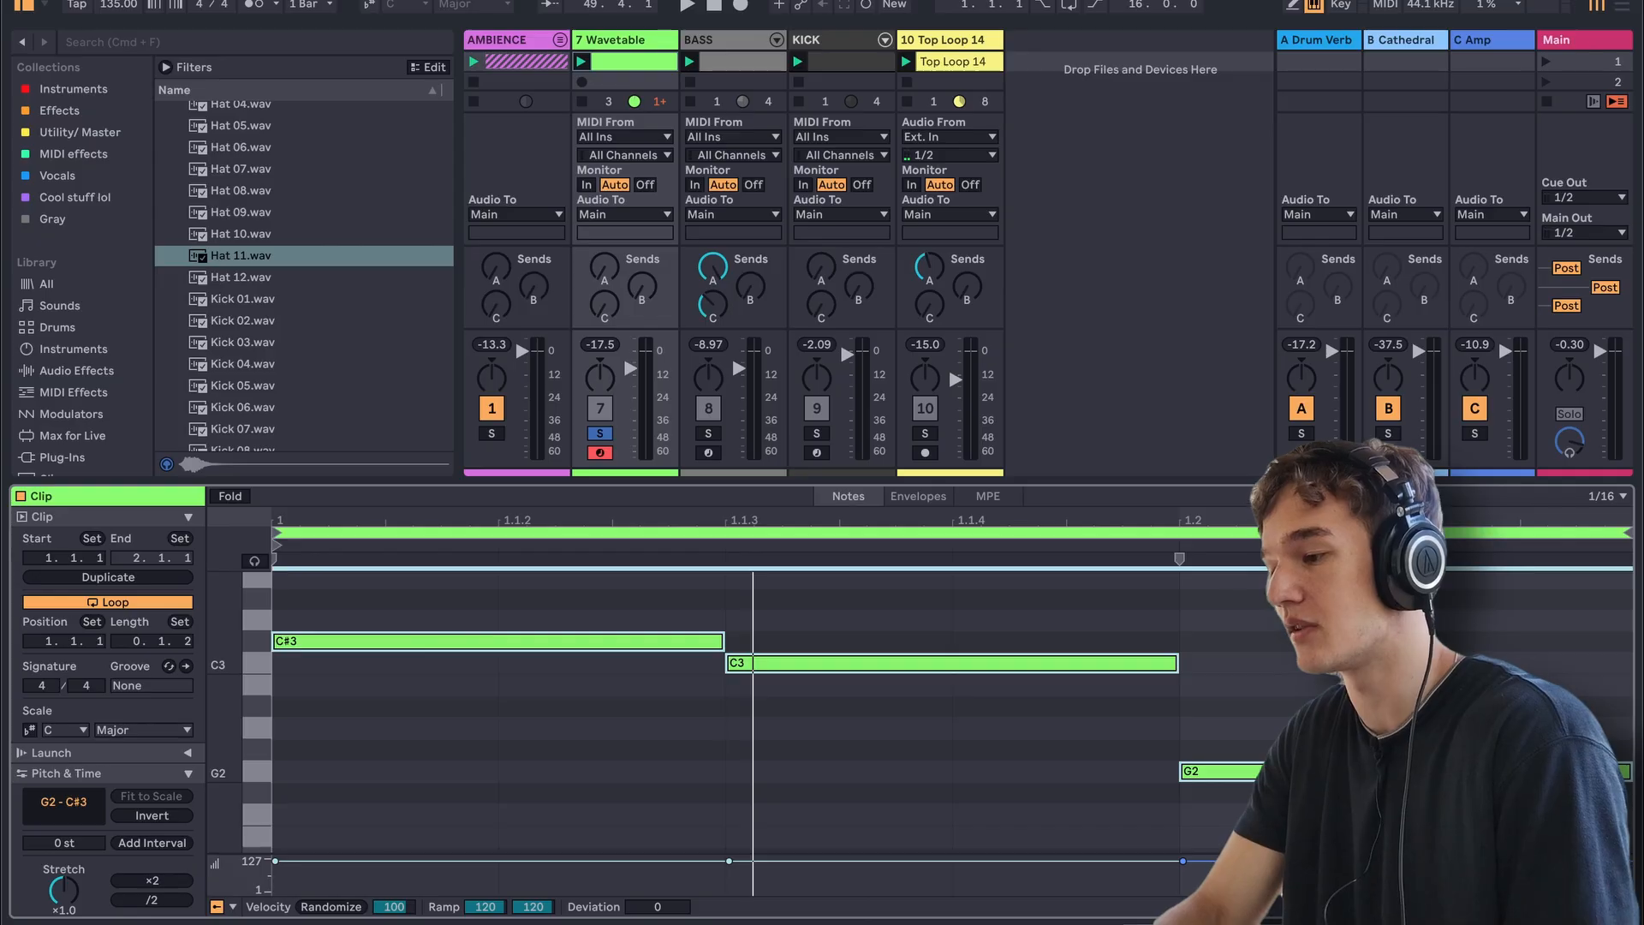
left_click(1233, 685)
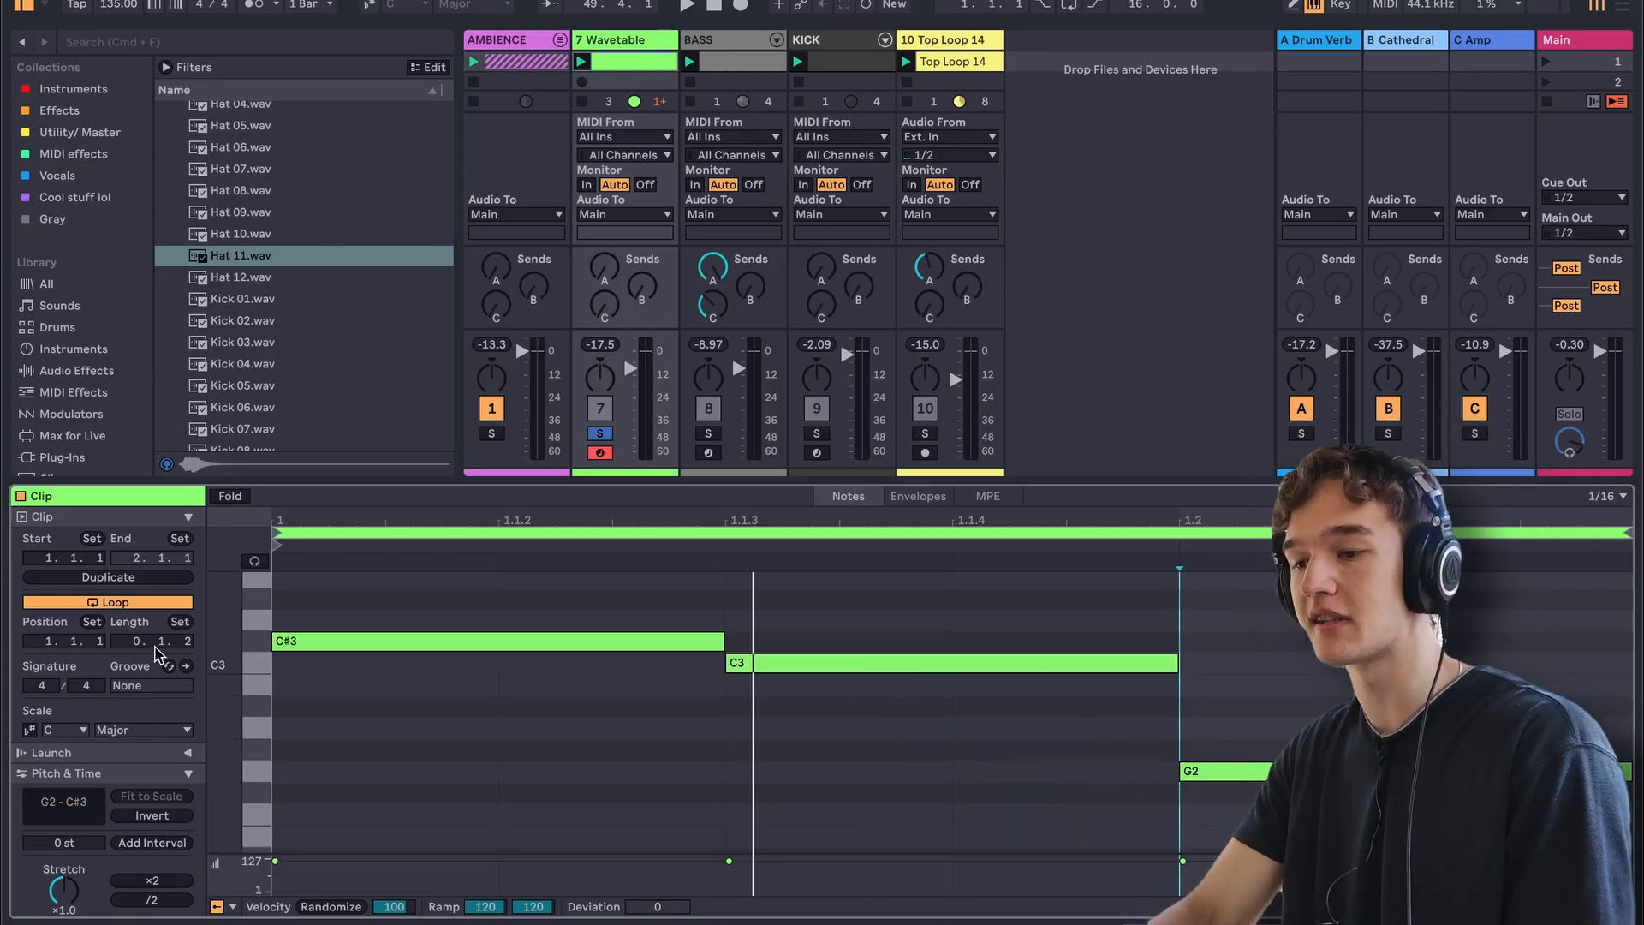
left_click_drag(178, 640, 177, 632)
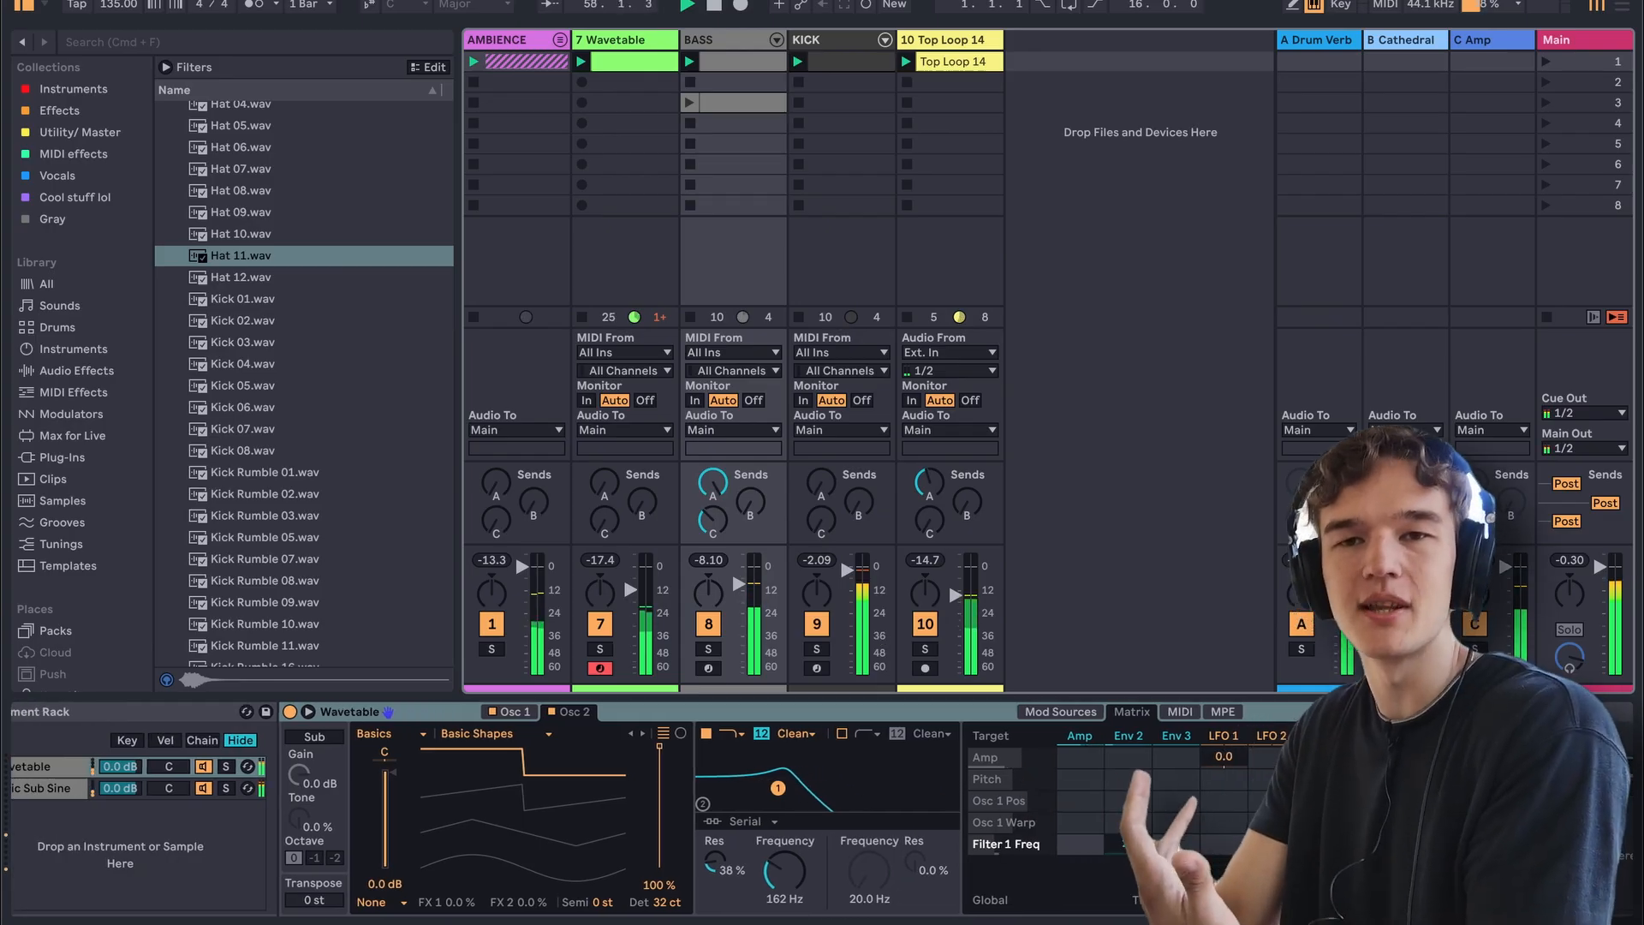
- Copy the BASS track's sidechained Compressor onto track 7, after its Wavetable
scroll(1289, 730, "right", 15)
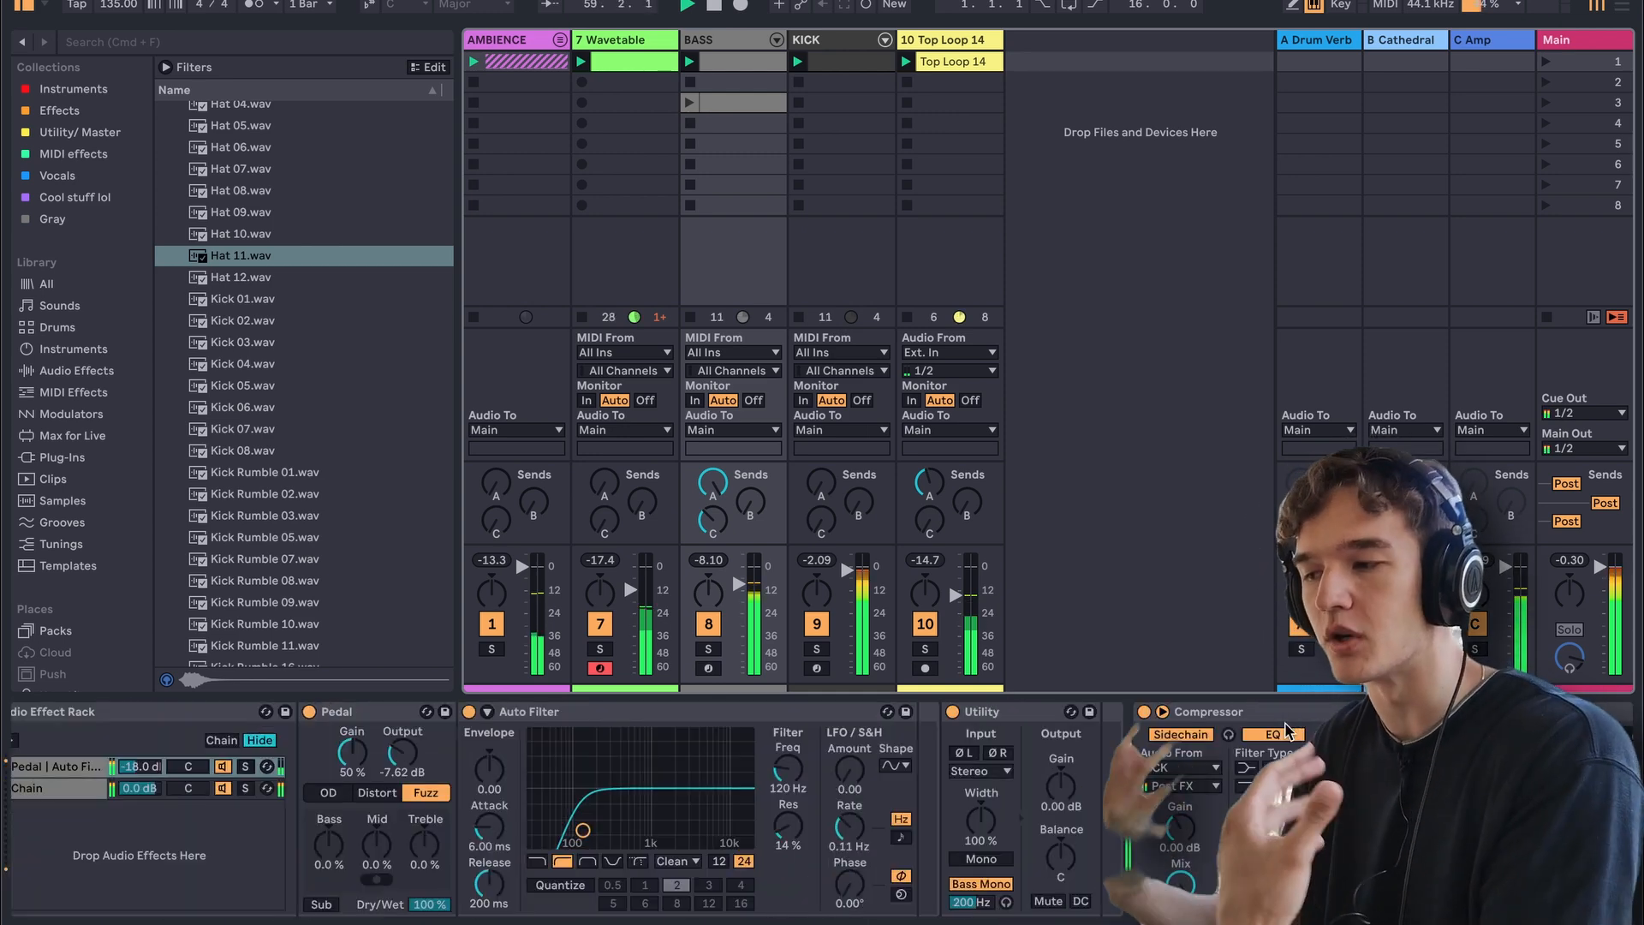
left_click(1257, 718)
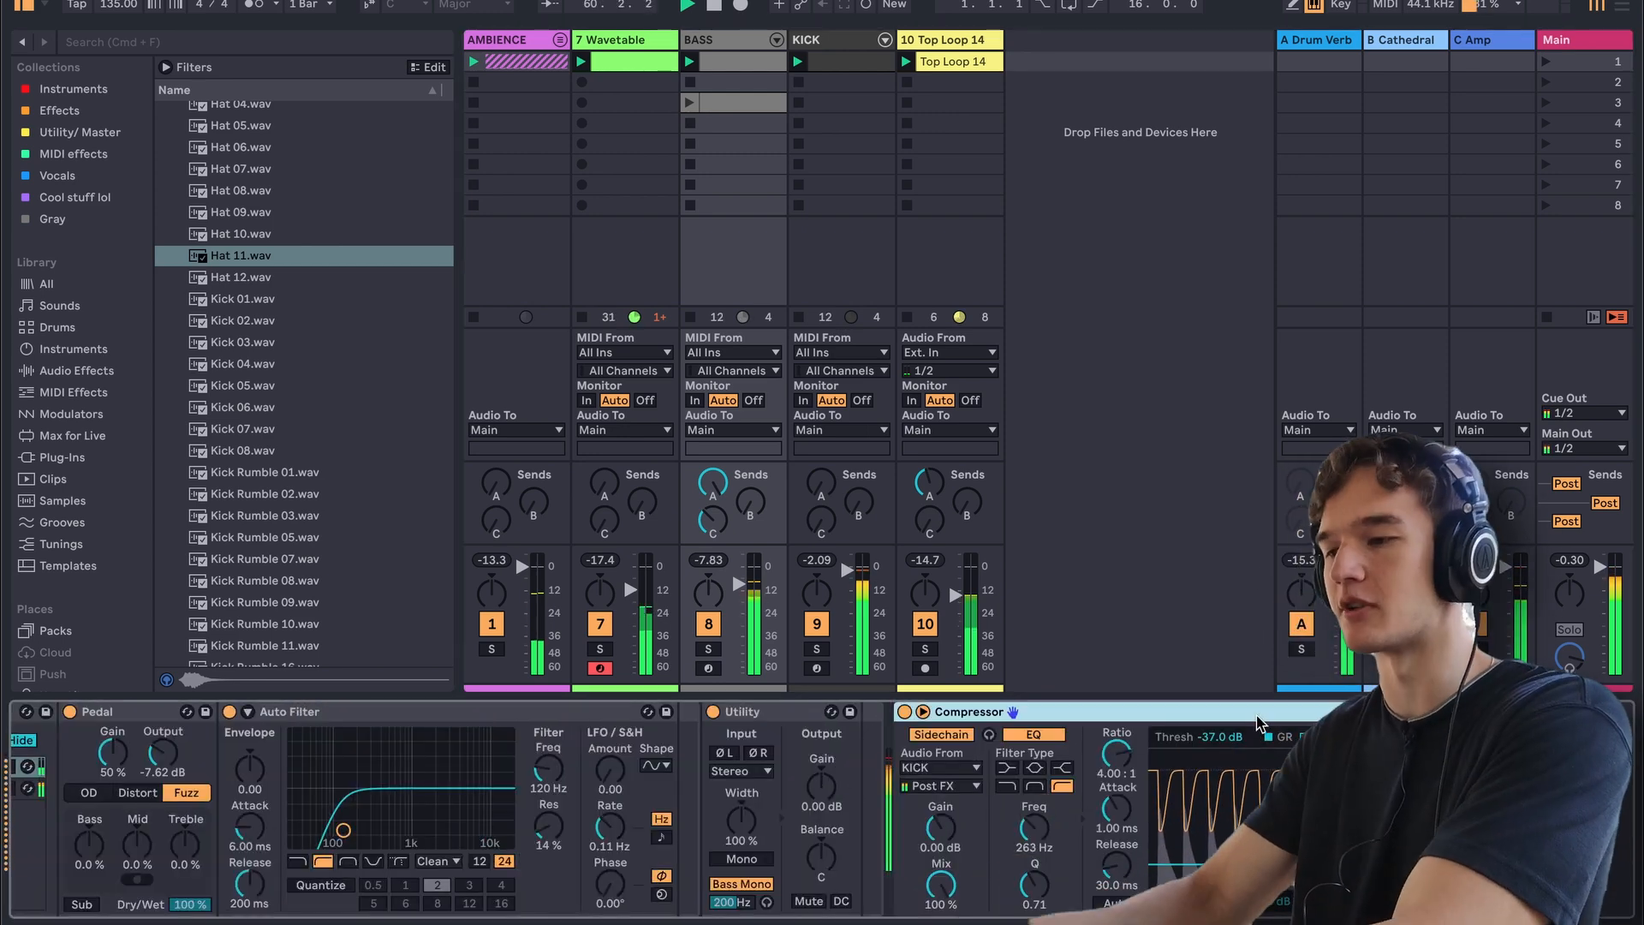
left_click(634, 268)
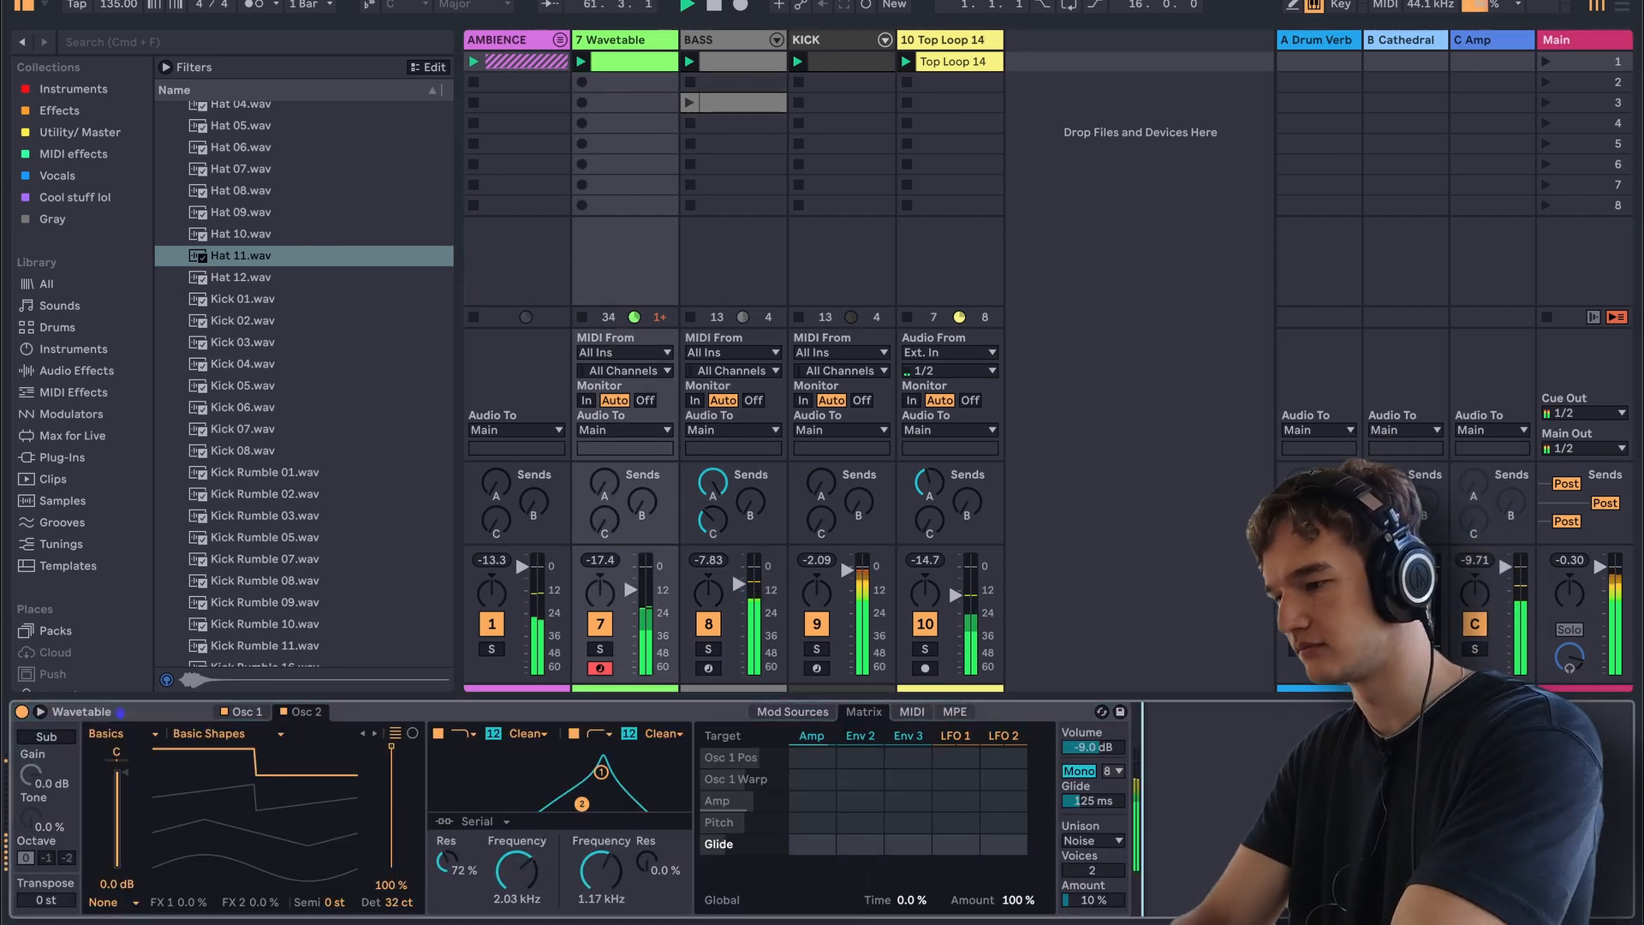
key("super+v")
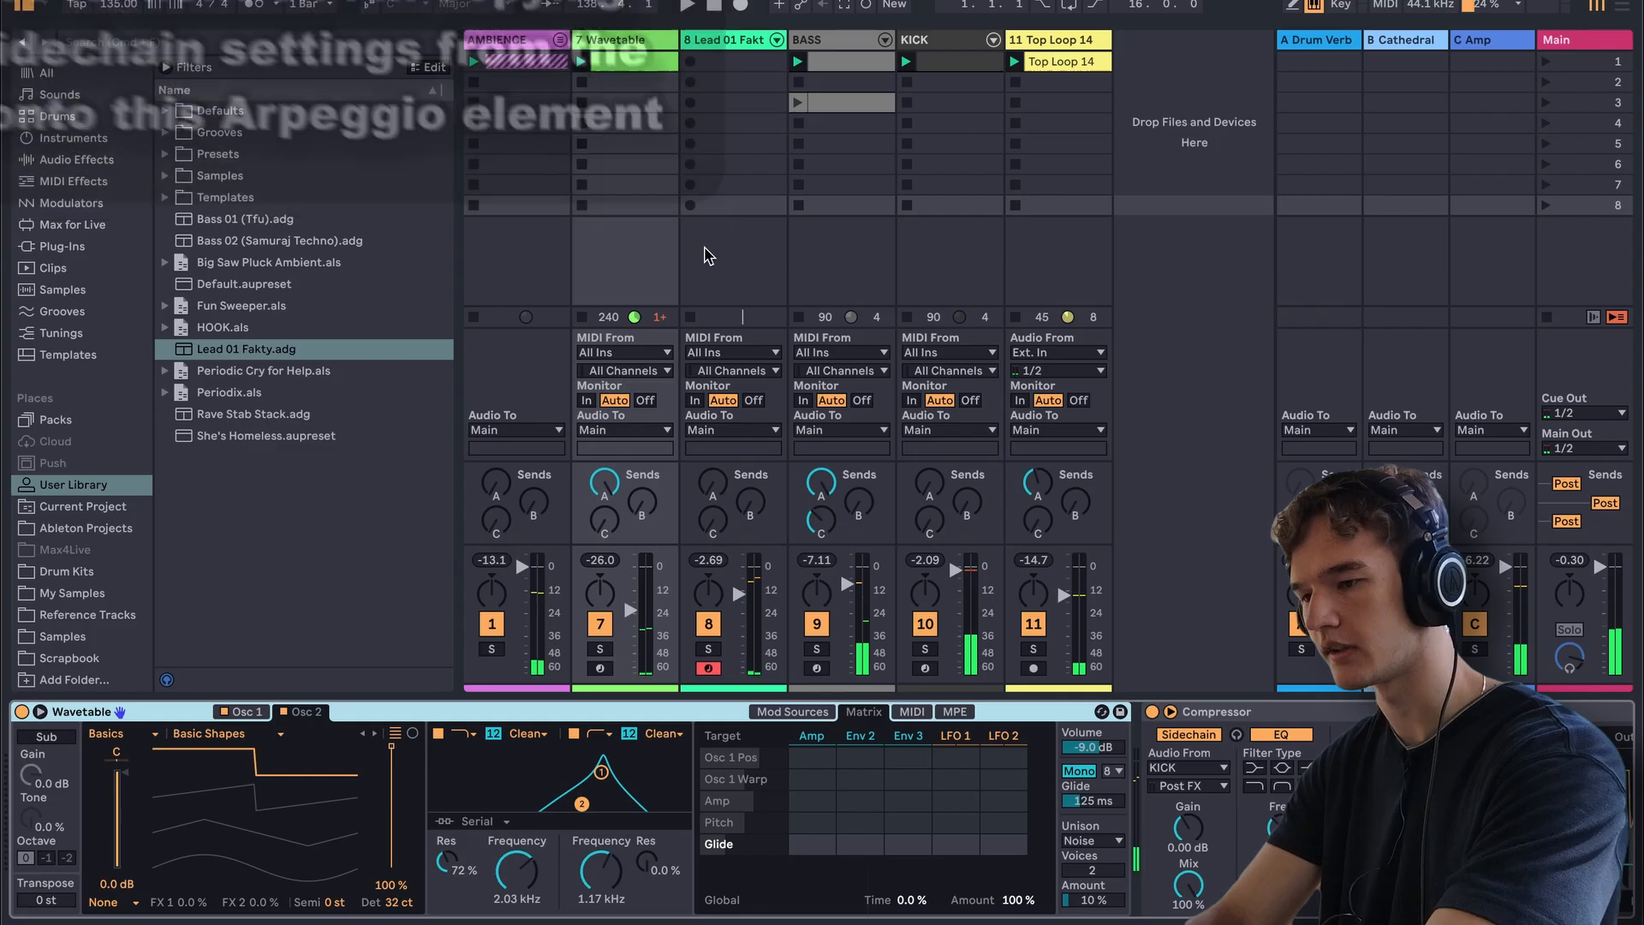
- Replace the Lead 01 Fakty rack on track 8 with the Wavetable from track 7
left_click(270, 722)
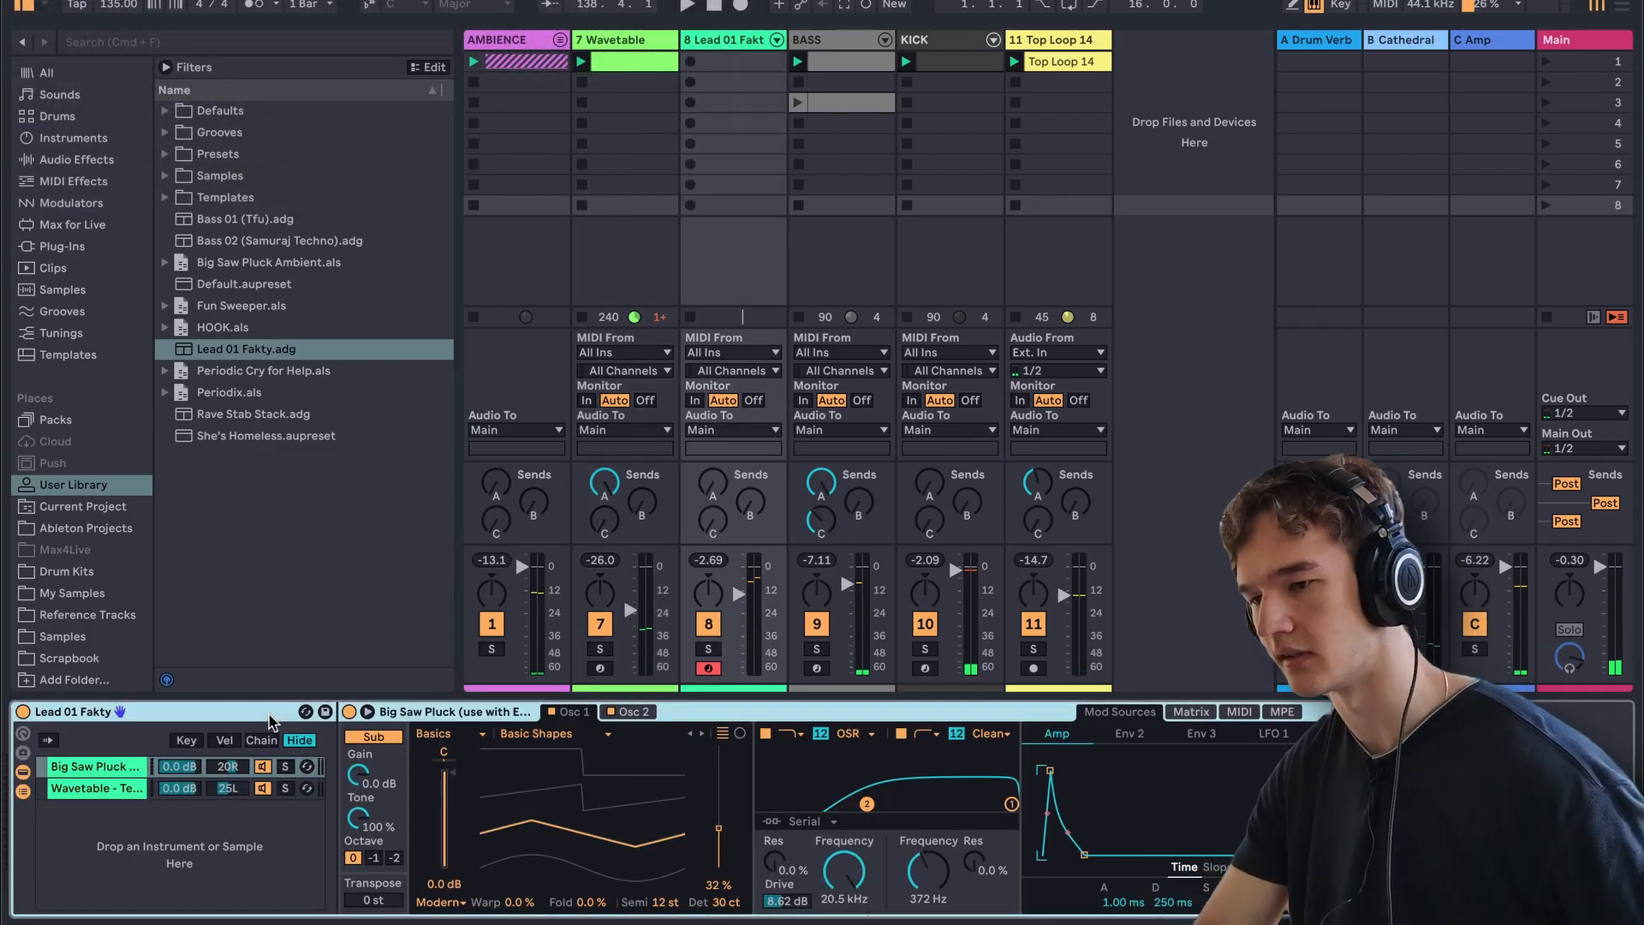
key("super+z")
- Reset and lower filter 1's frequency in track 8's Wavetable, and switch its voicing from Mono to Poly
double_click(522, 869)
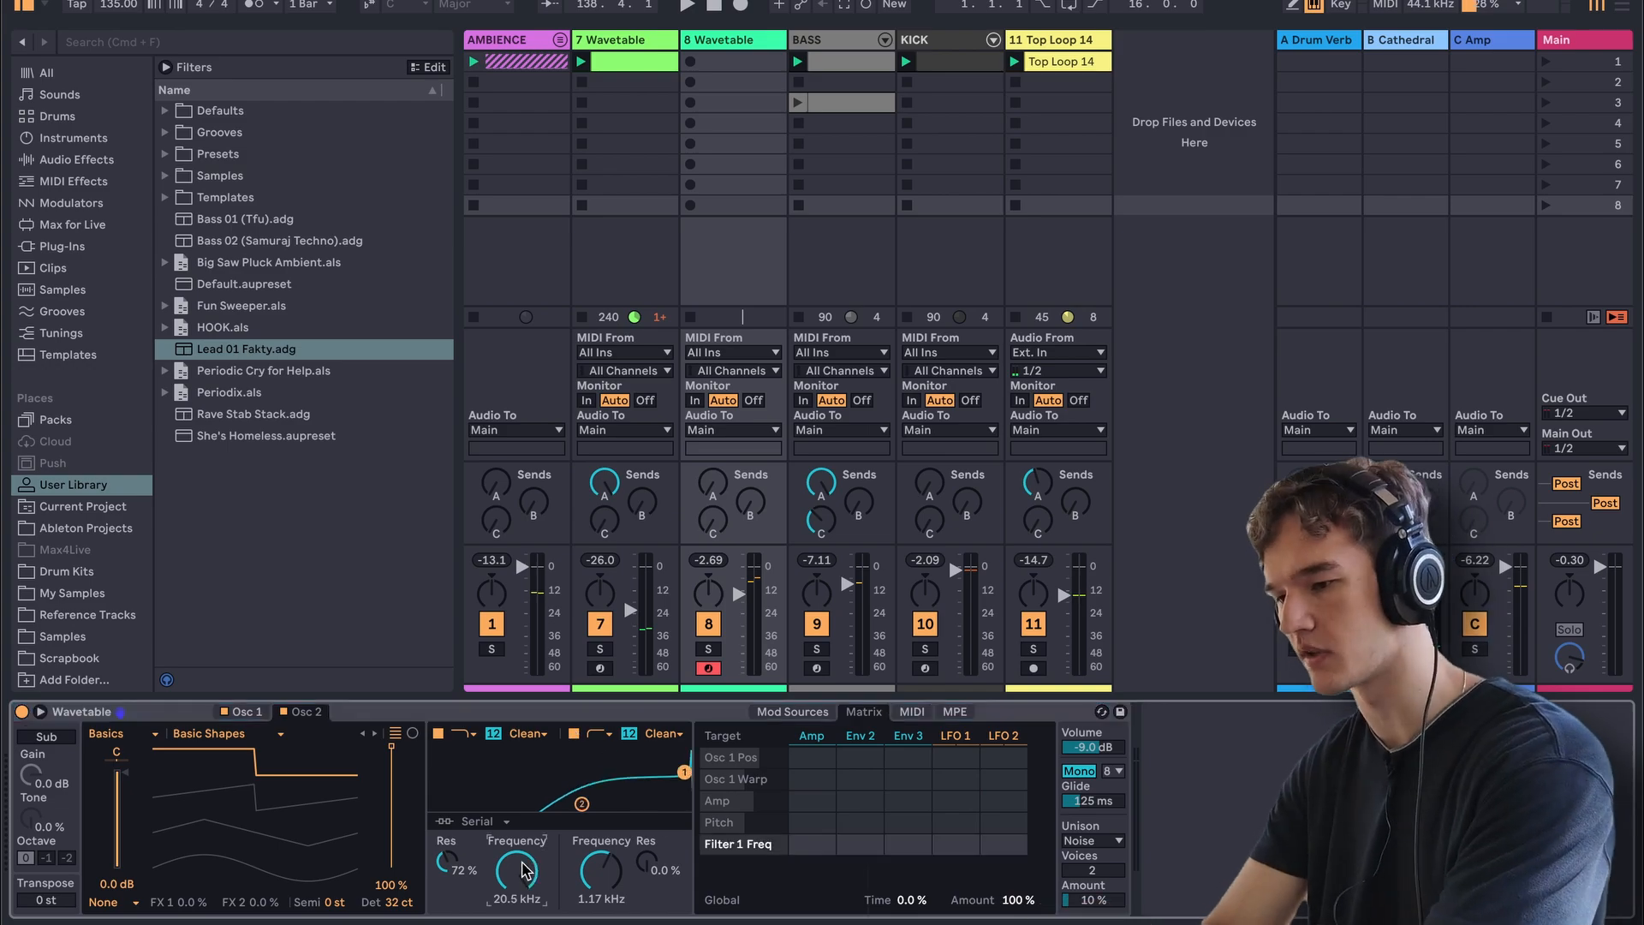
left_click_drag(517, 870, 518, 904)
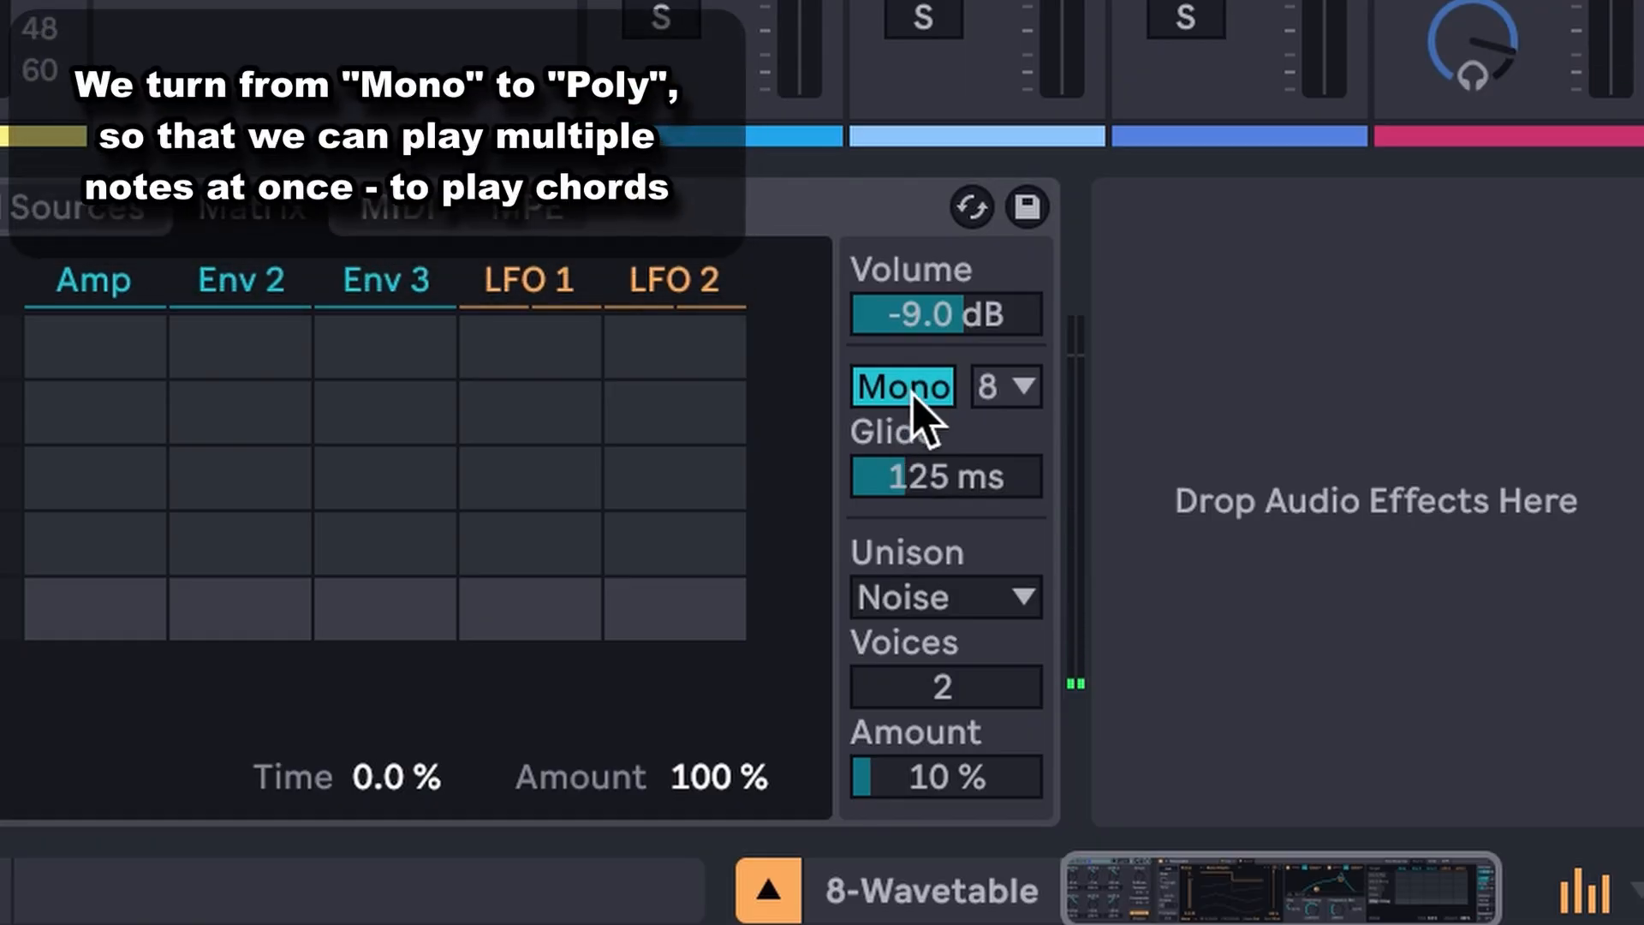
left_click(906, 387)
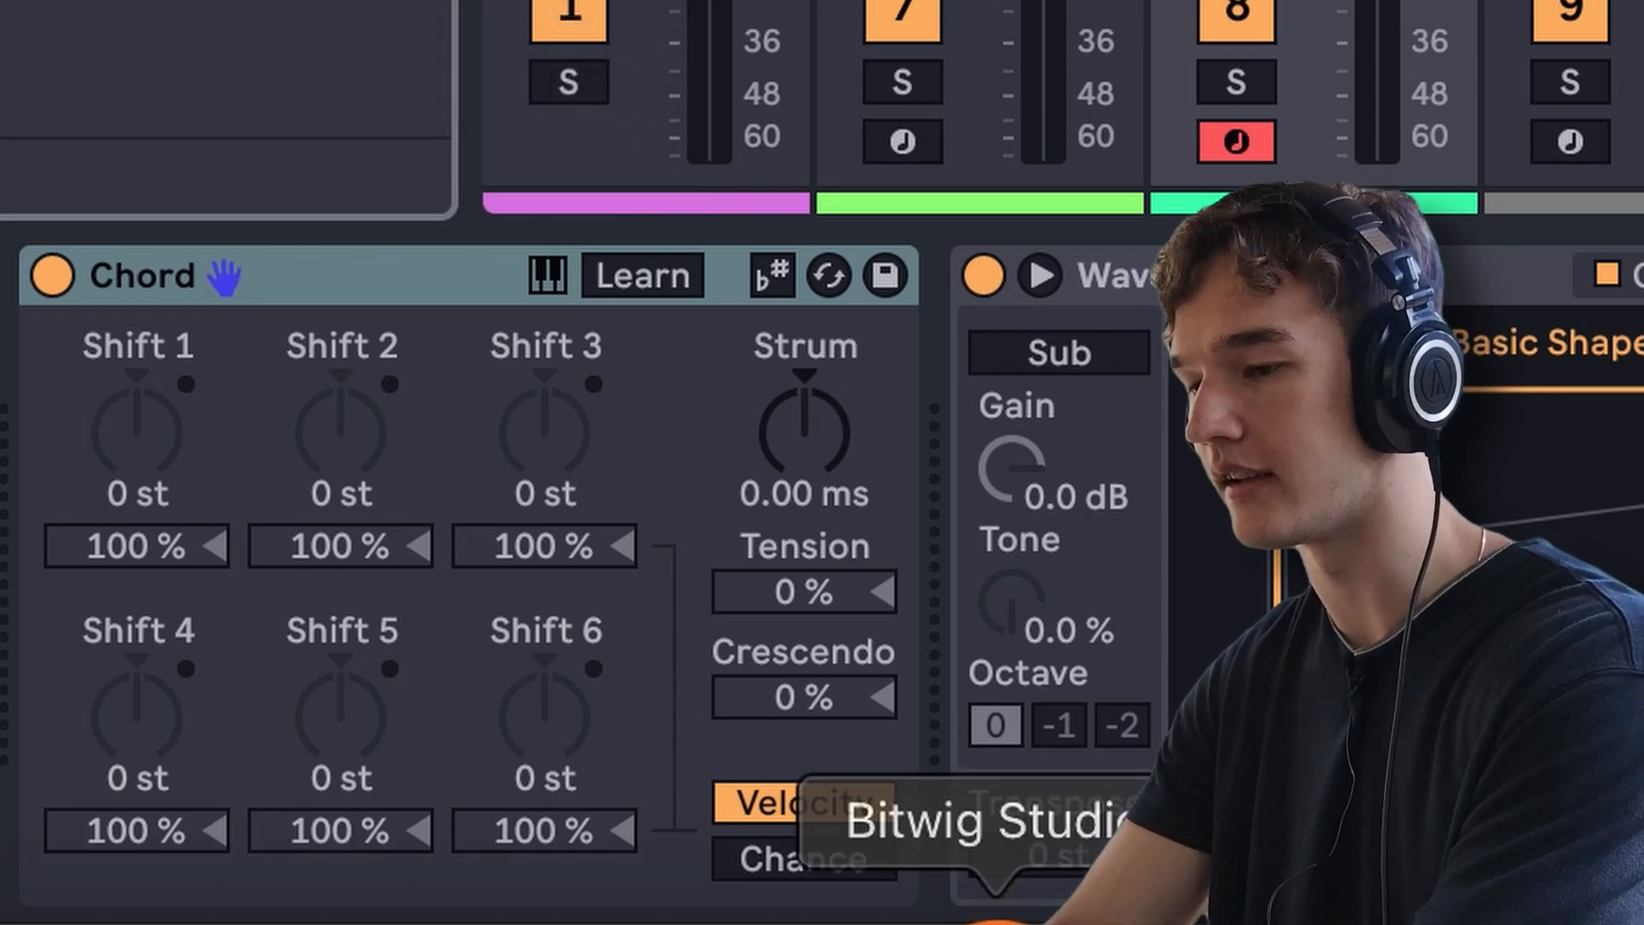
- Set Shift 1 to +3 st and Shift 2 to +7 st in track 8's Chord device
left_click(479, 430)
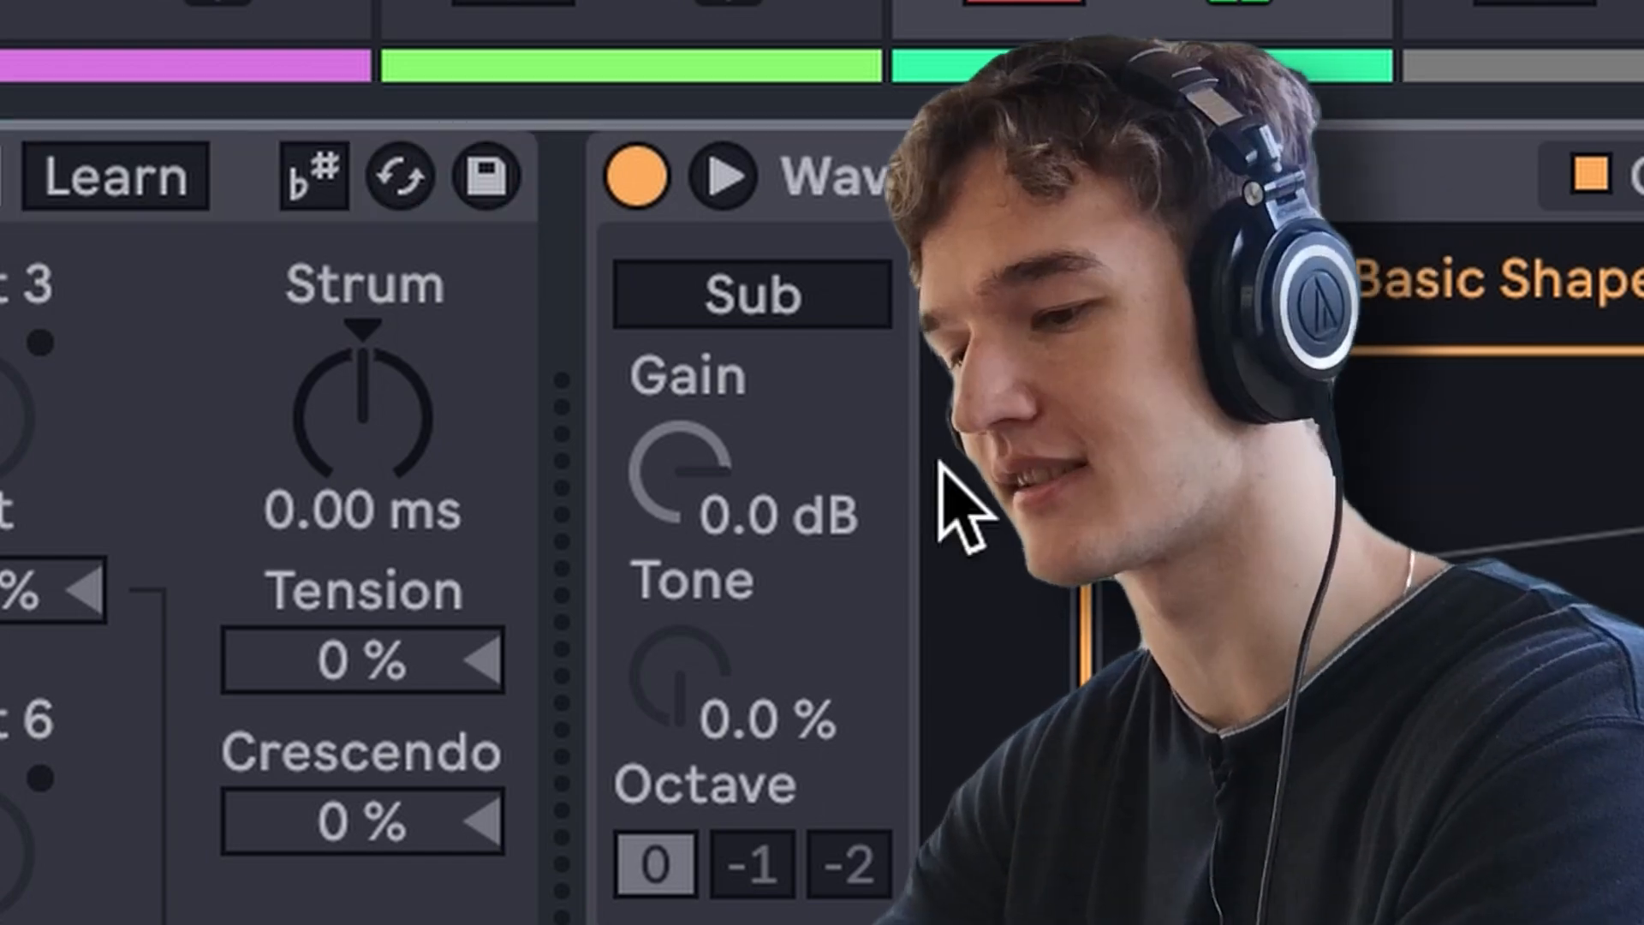
type("3")
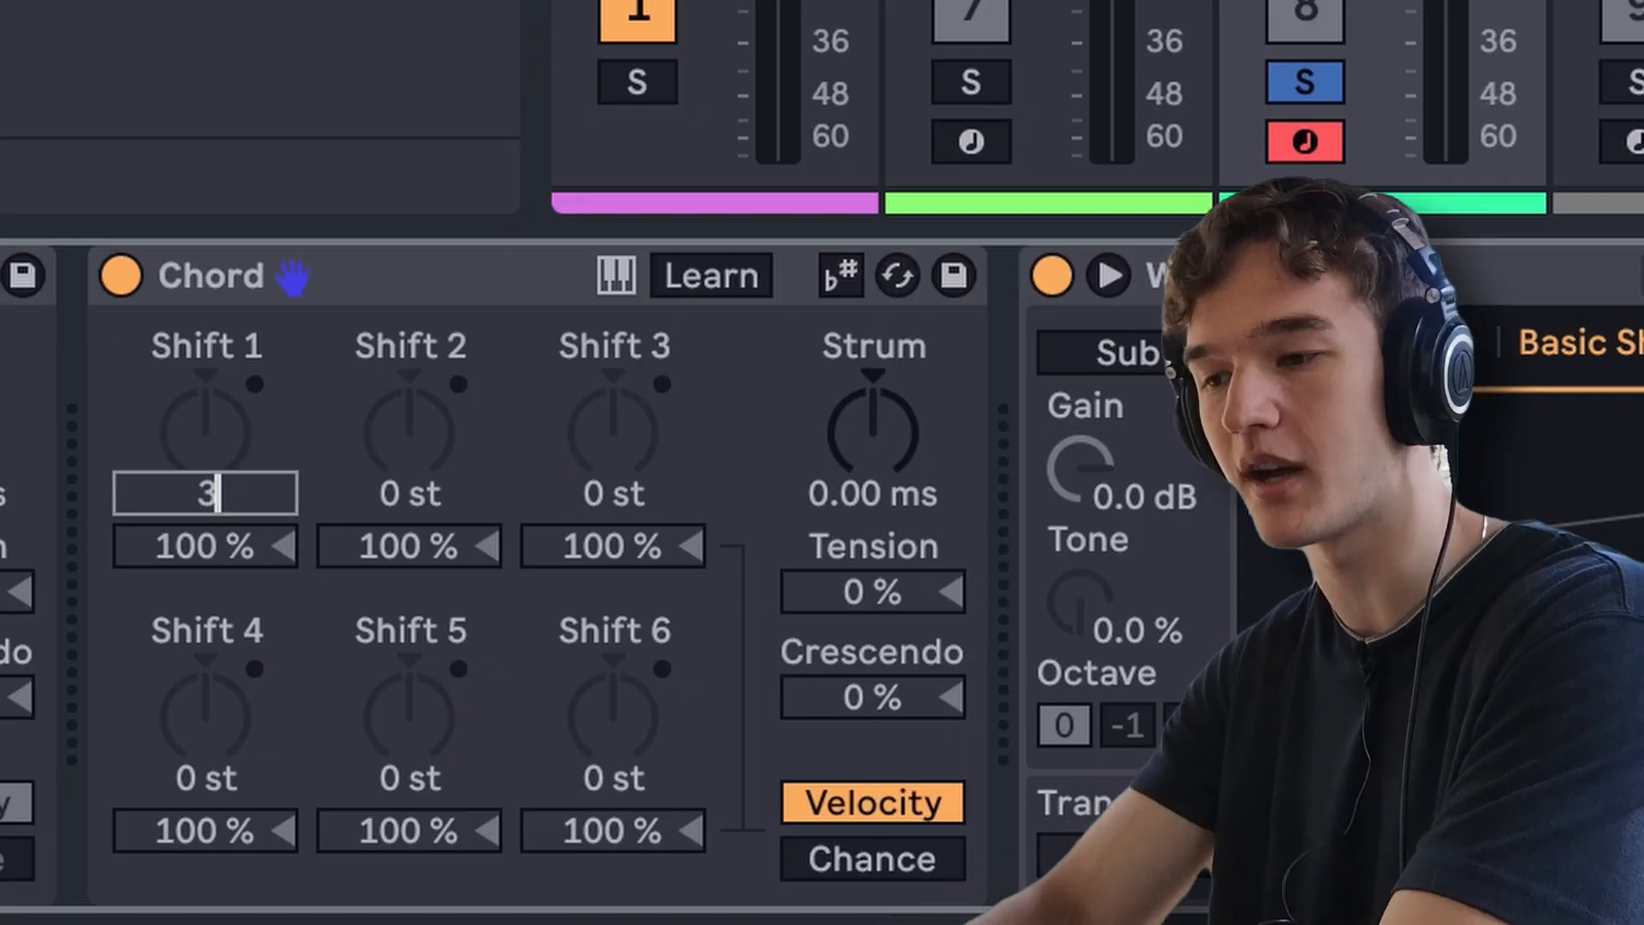
key("Return")
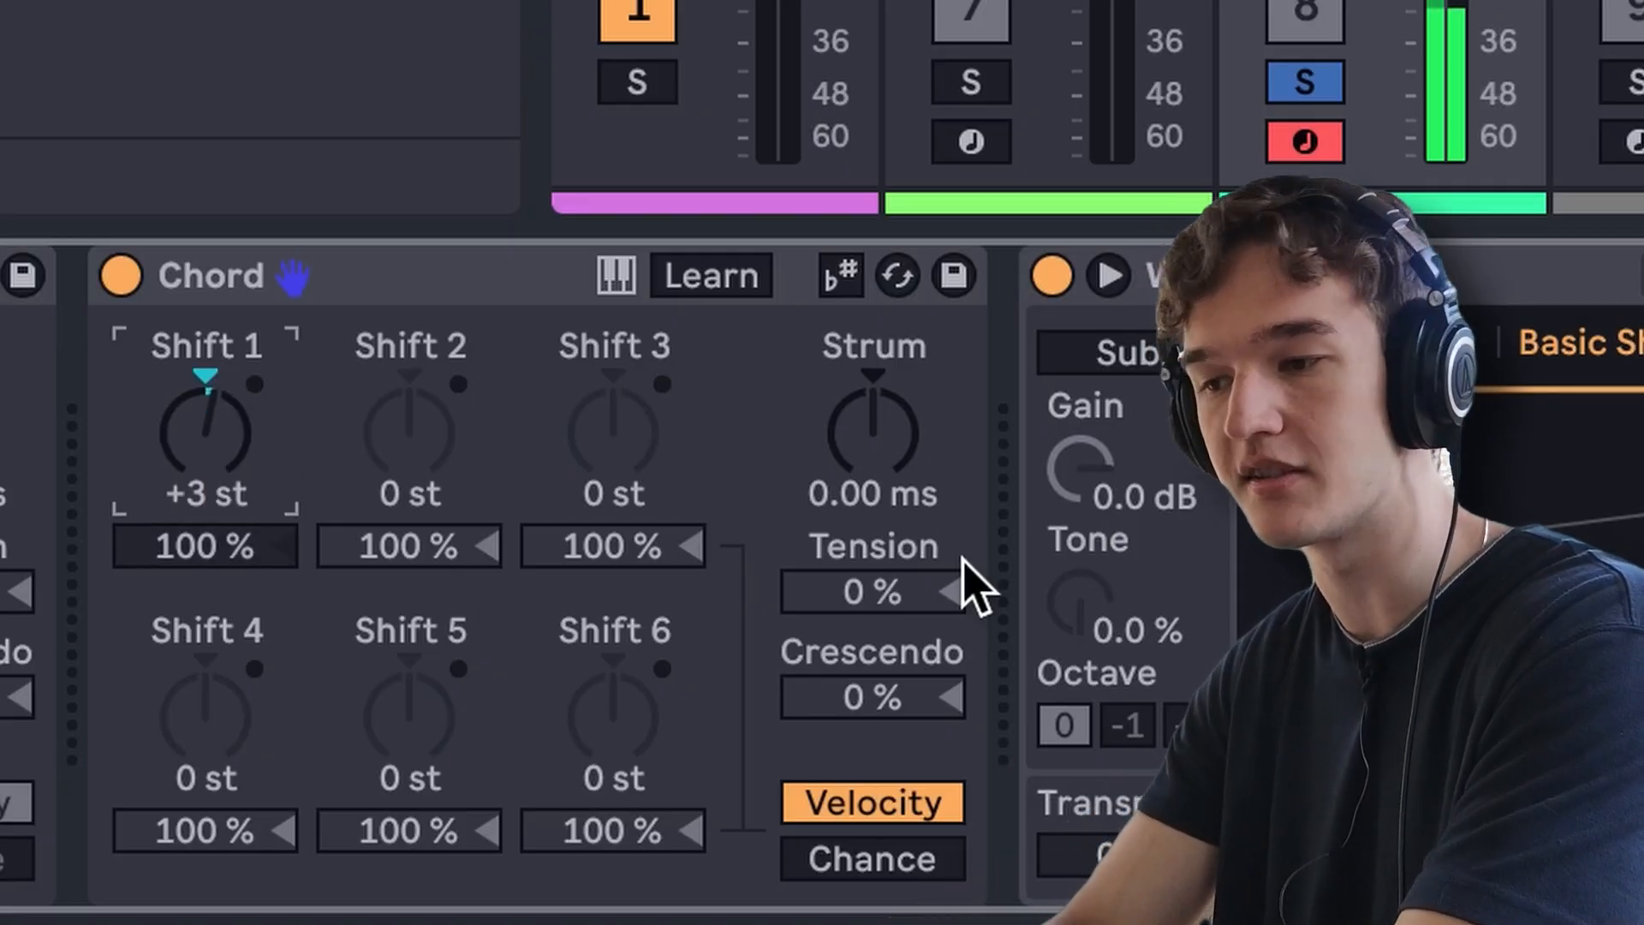
double_click(218, 456)
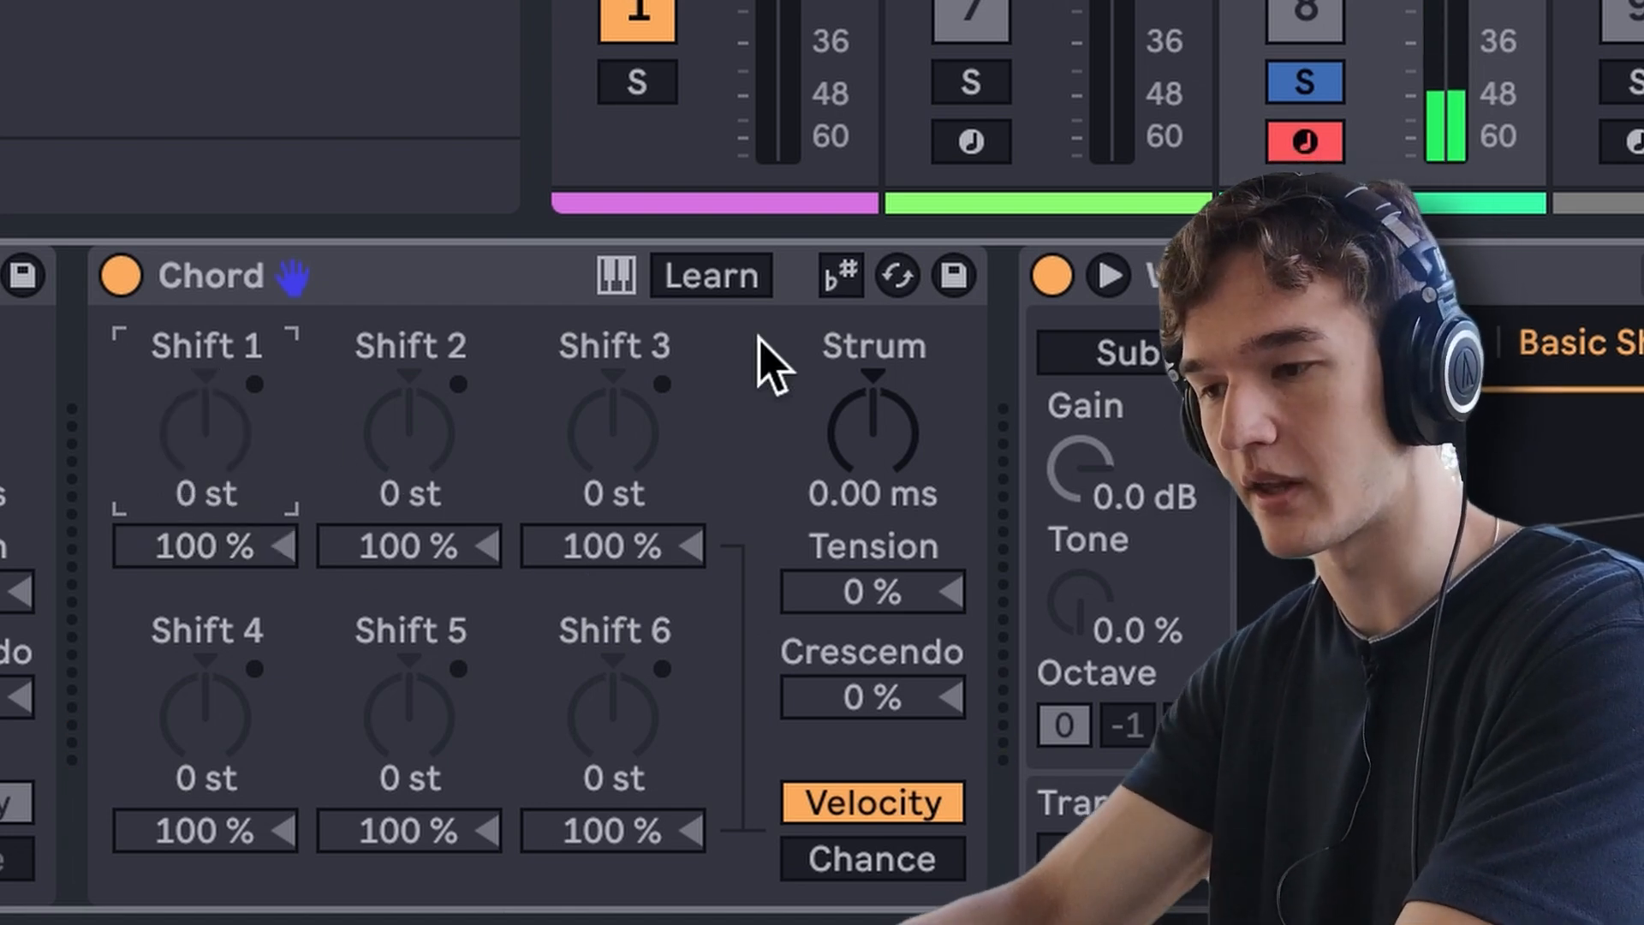
type("3")
key("Return")
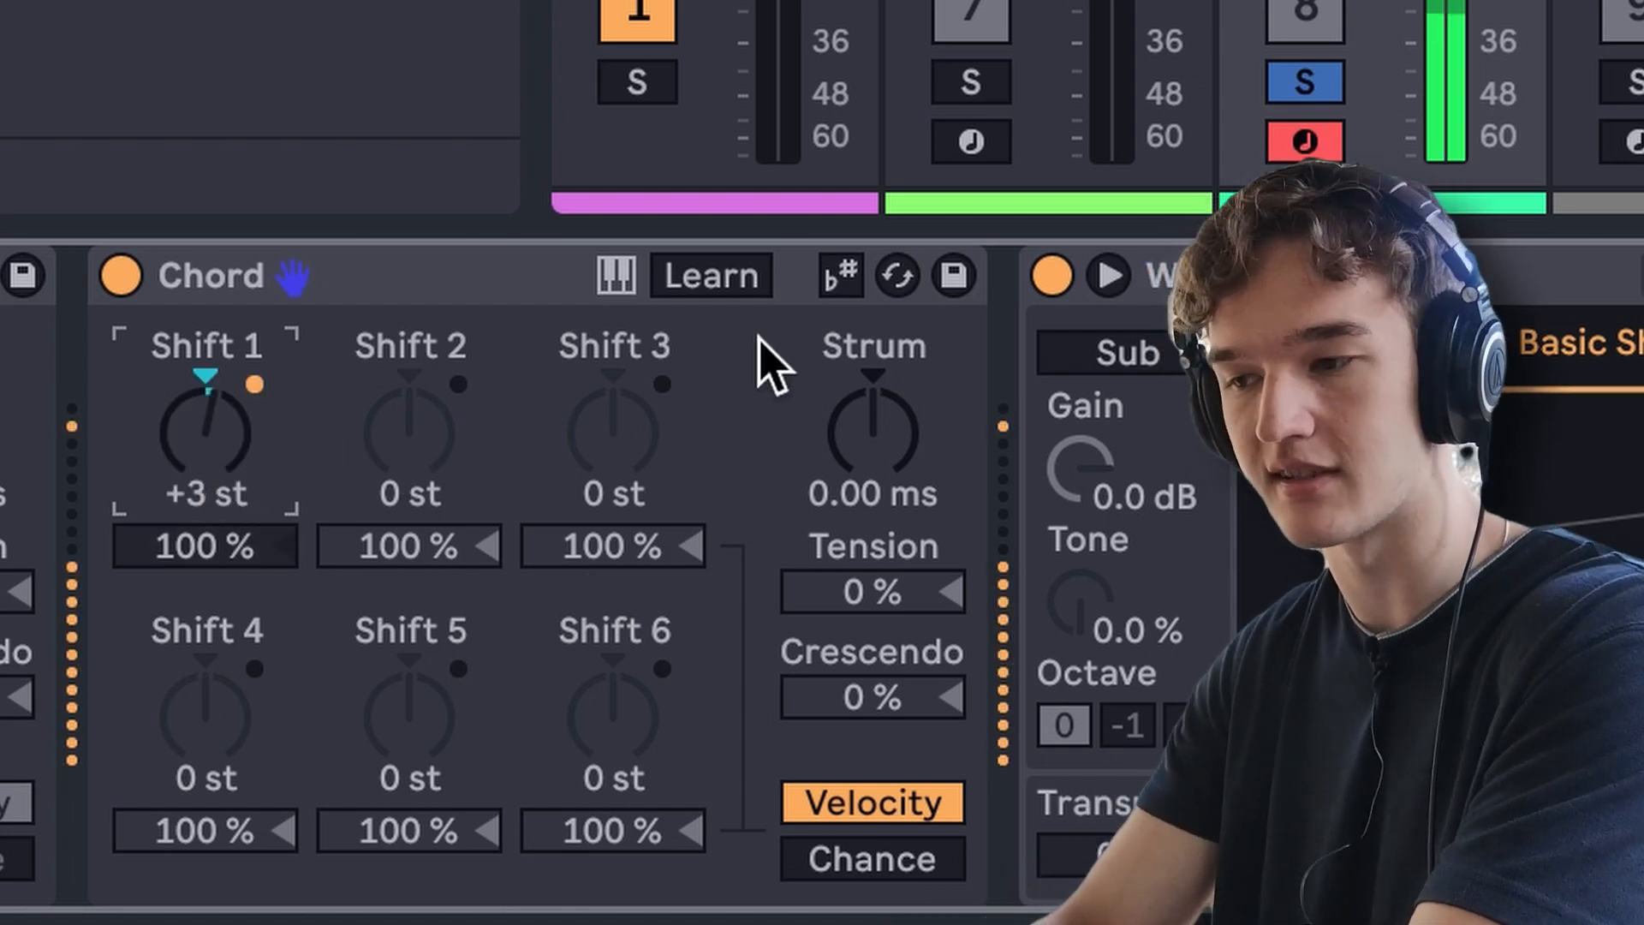
left_click(397, 440)
type("7")
key("Return")
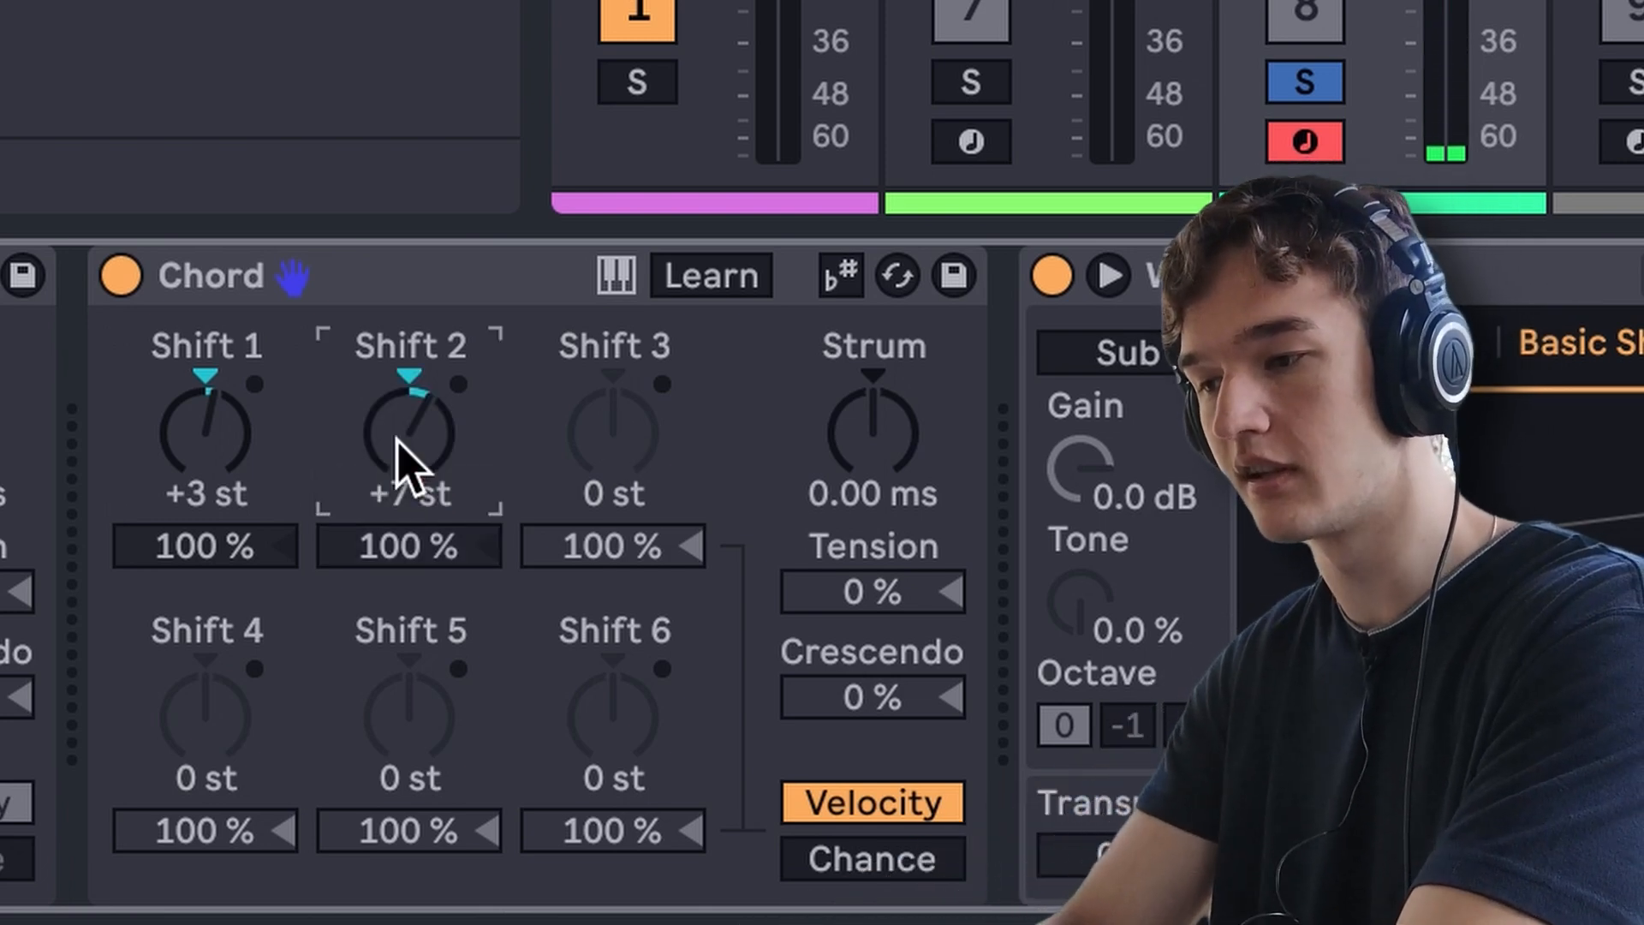
left_click(220, 495)
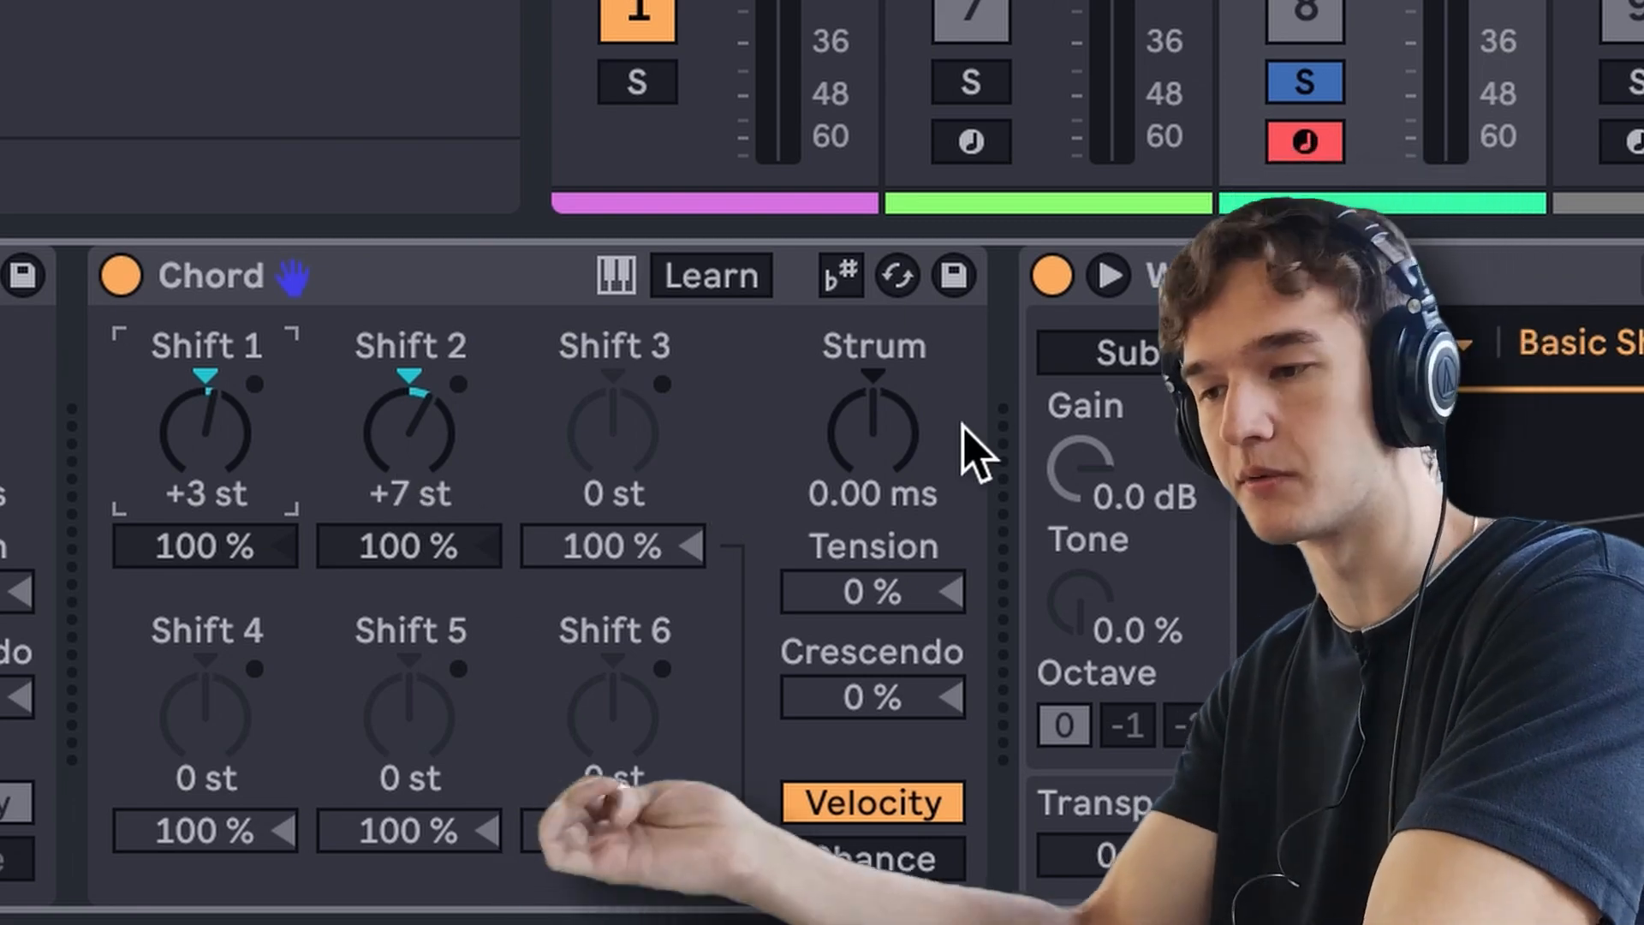
- Set the Chord device's Shift 3 to +14 st, Shift 4 to +19 st and Shift 5 to +2 st
left_click(618, 455)
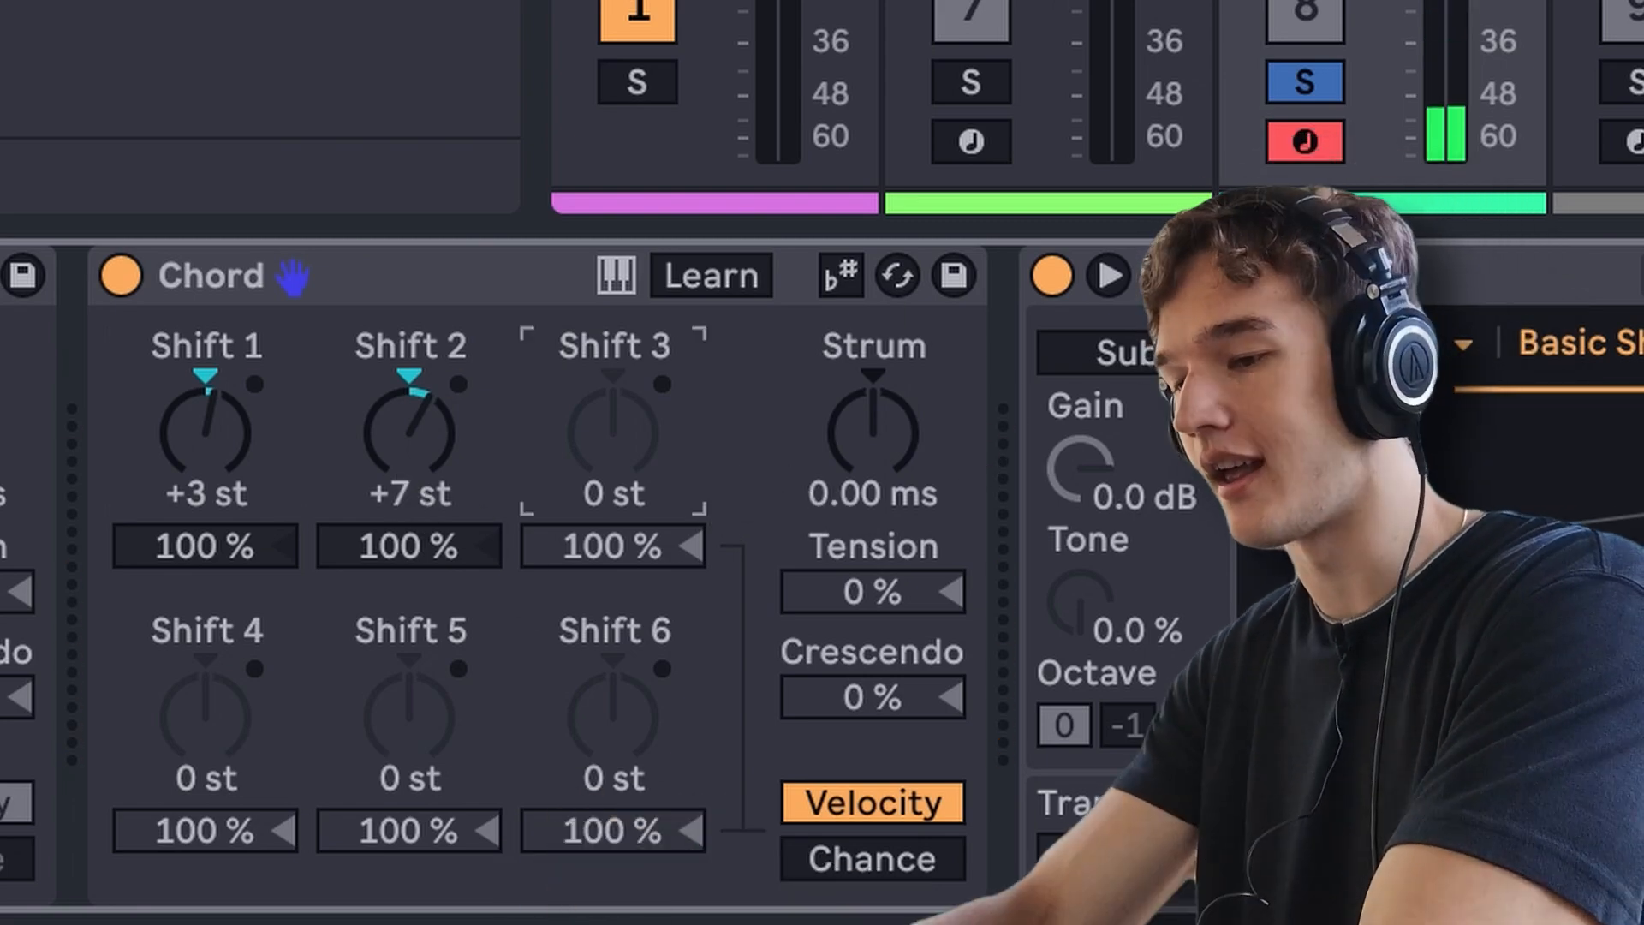
type("14")
key("Return")
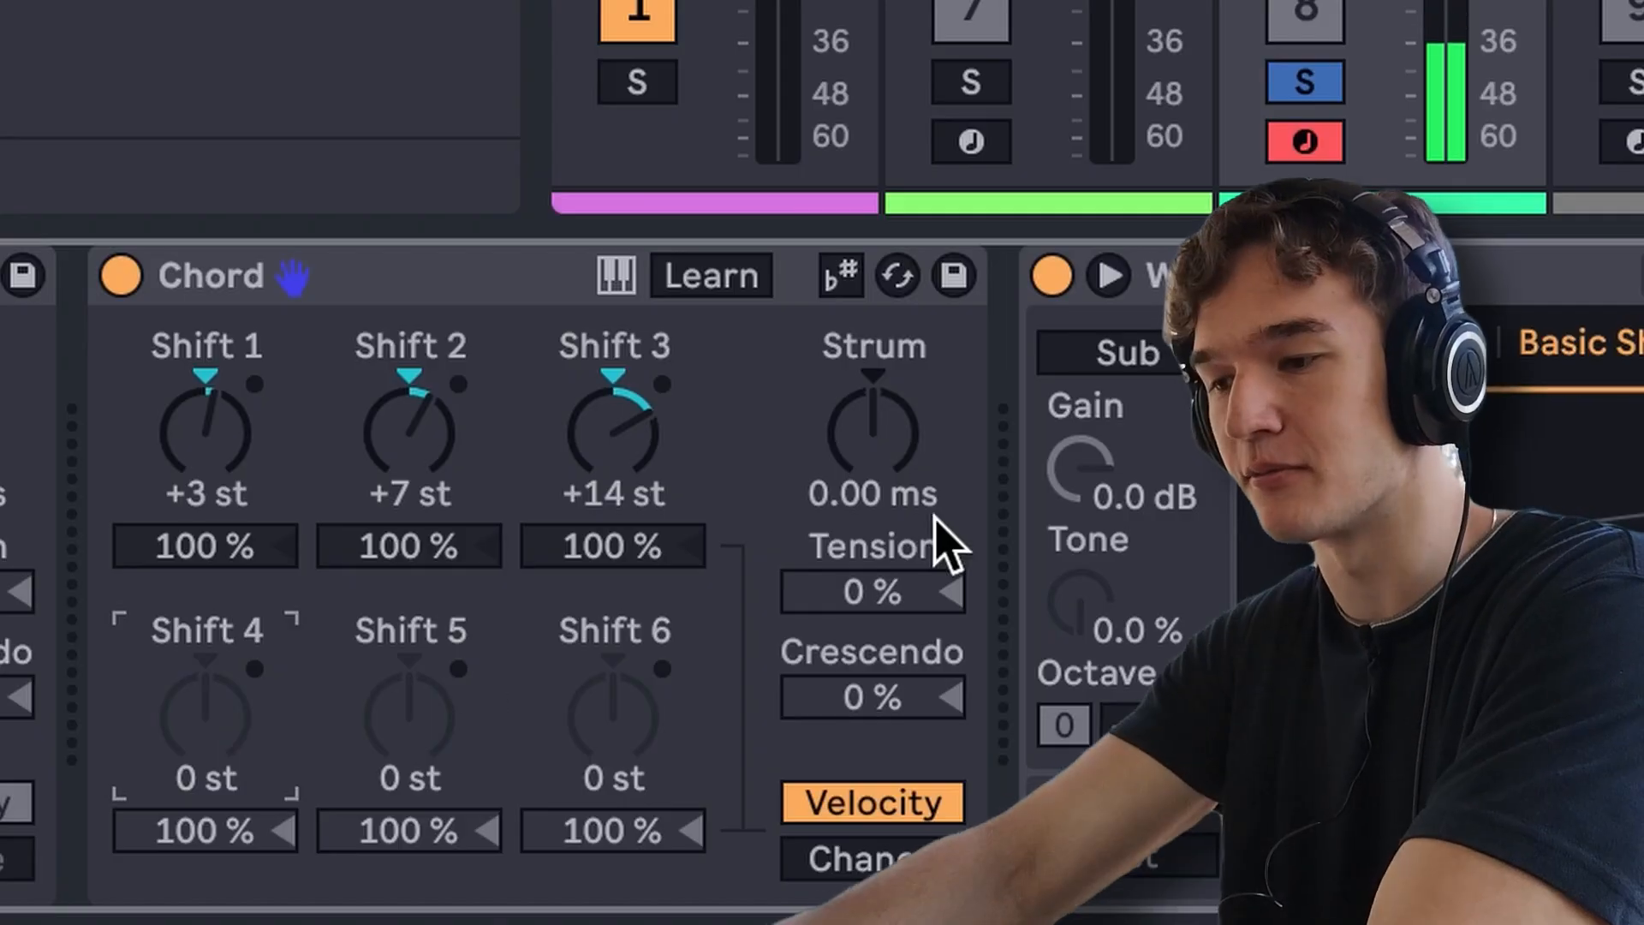
type("19")
key("Return")
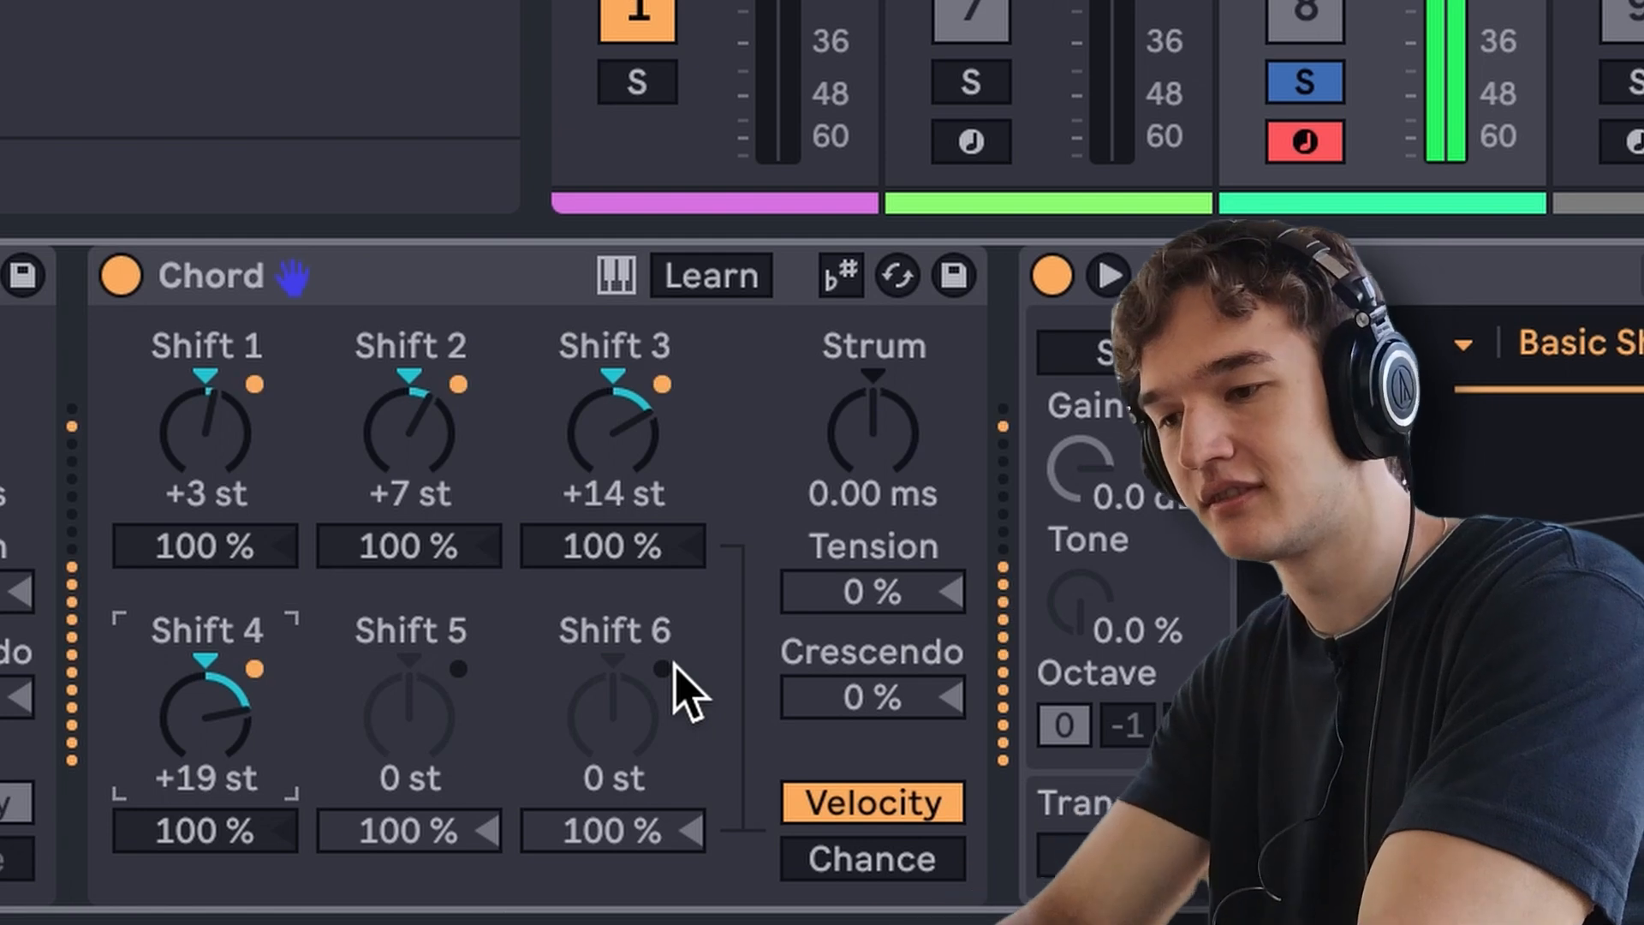
left_click(409, 717)
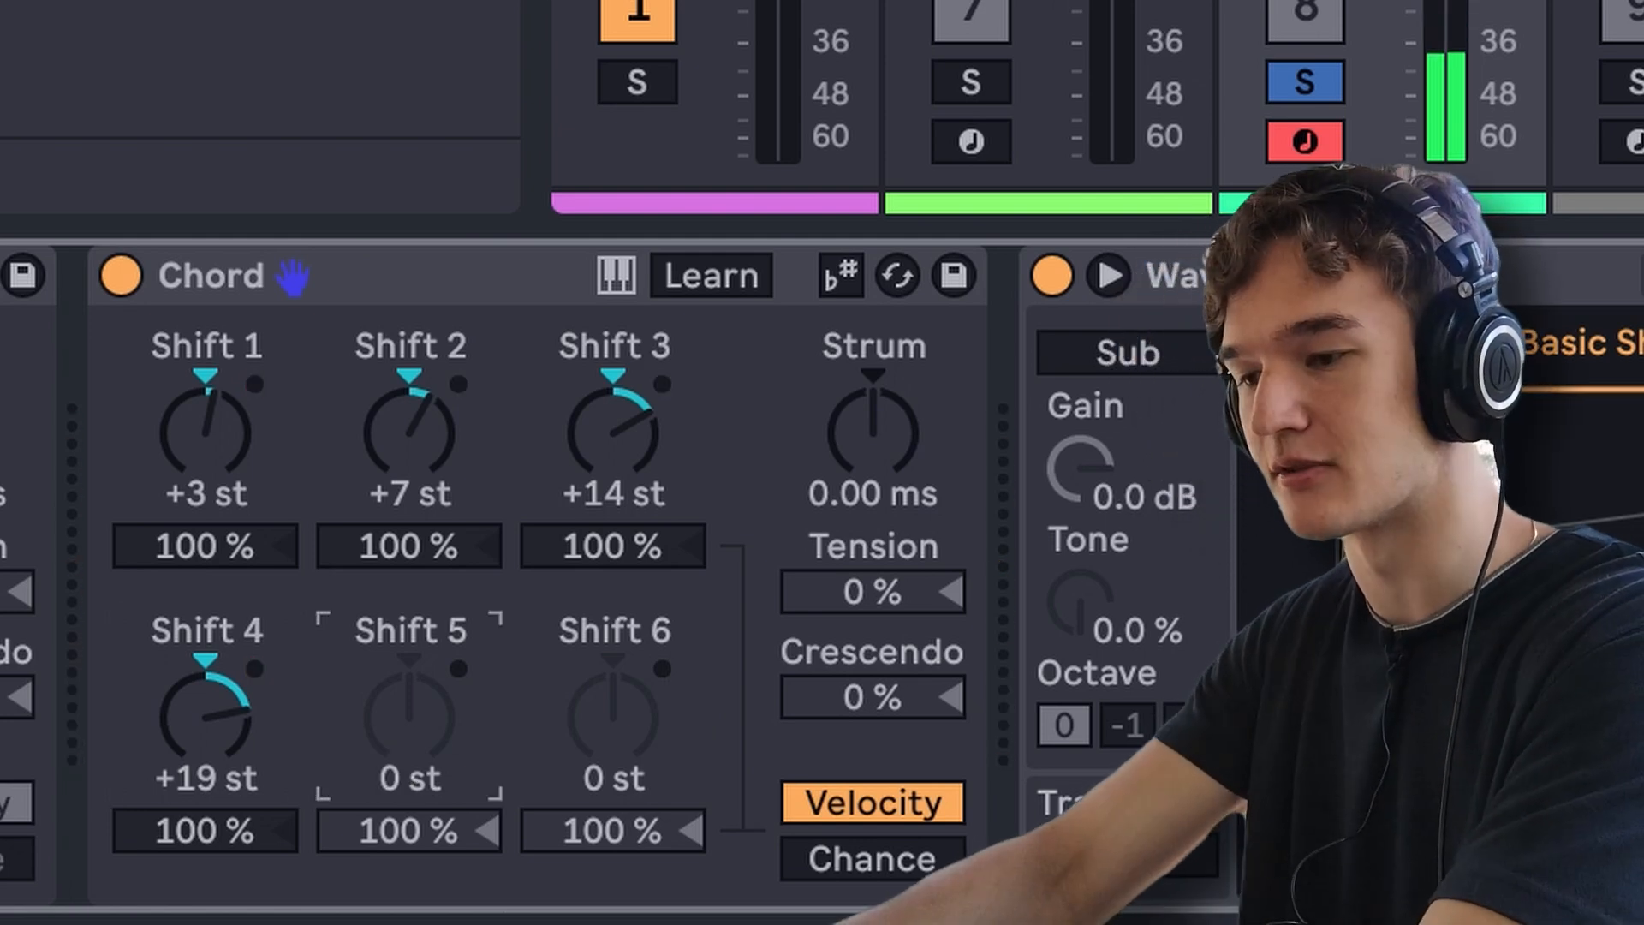
type("2")
key("Return")
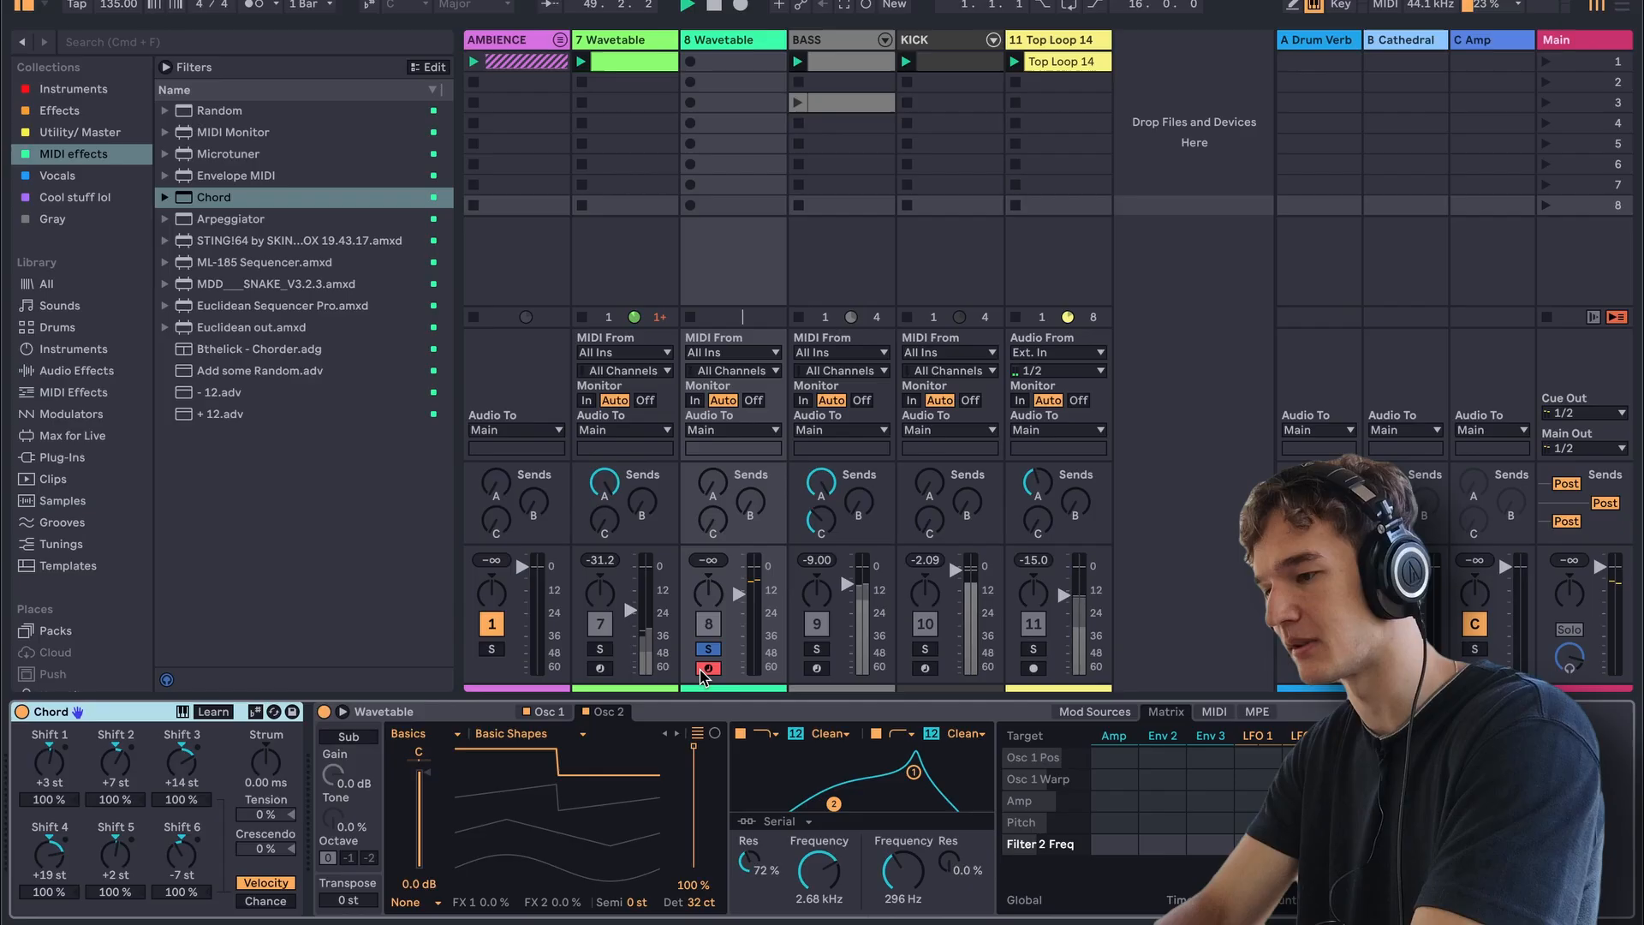
- Unsolo track 8 and fill its one-bar clip with a single sustained C3 note
left_click(708, 650)
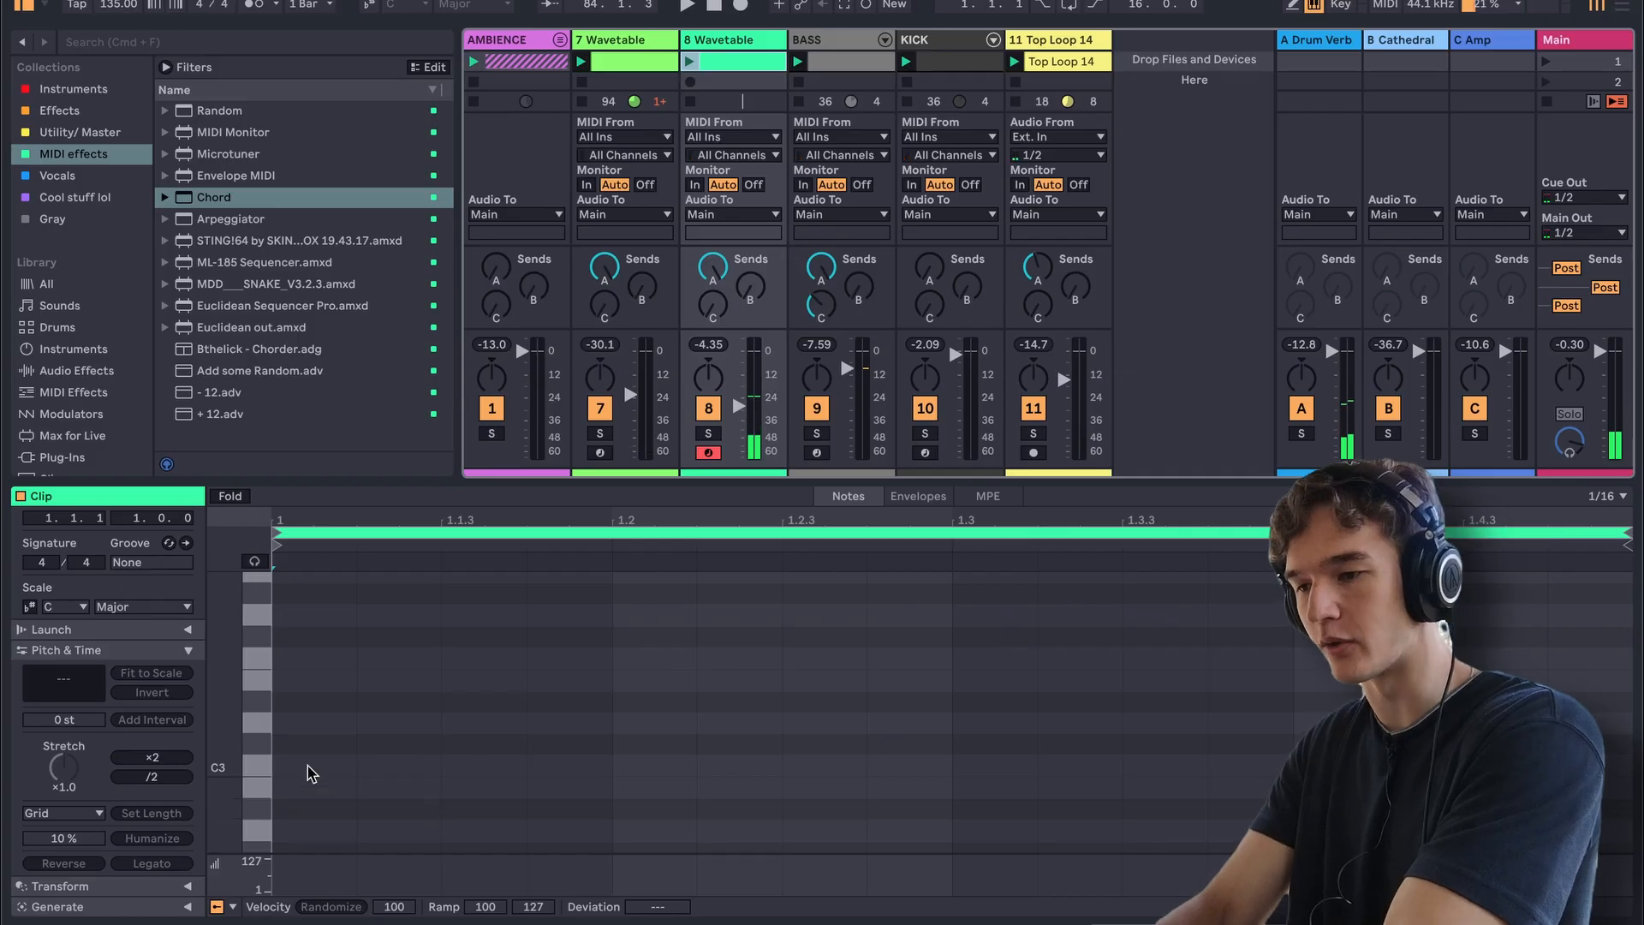
double_click(310, 767)
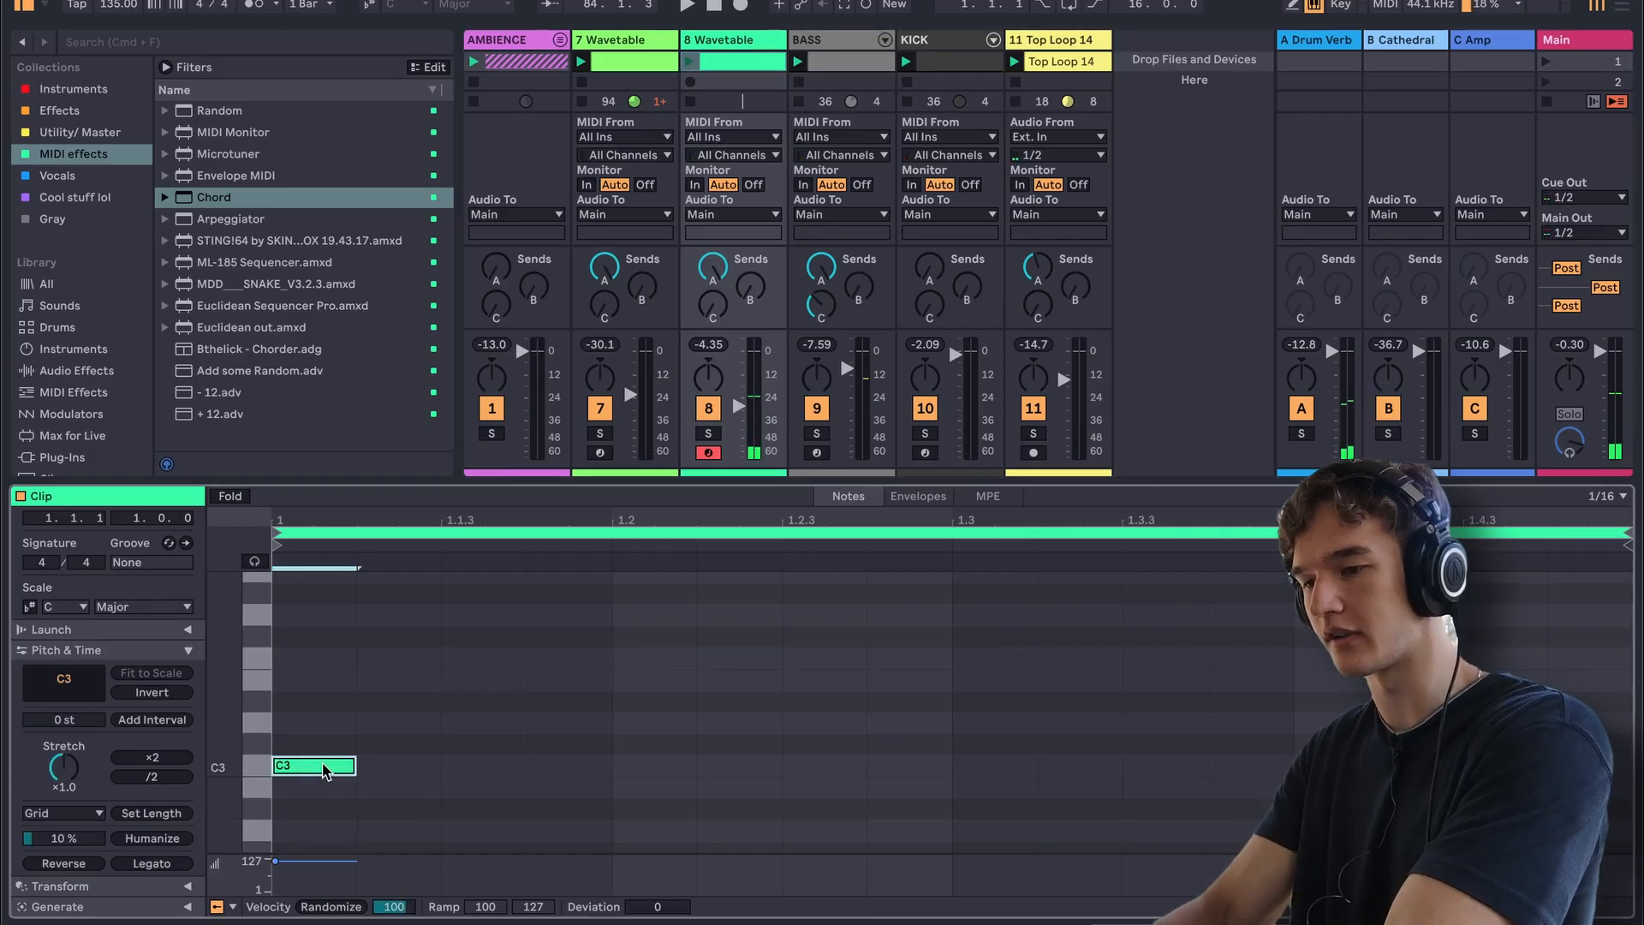
key("shift+Right")
key("shift+Right")
key("shift+Right")
key("shift+Right")
key("shift+Right")
key("shift+Right")
key("shift+Right")
key("shift+Right")
key("shift+Right")
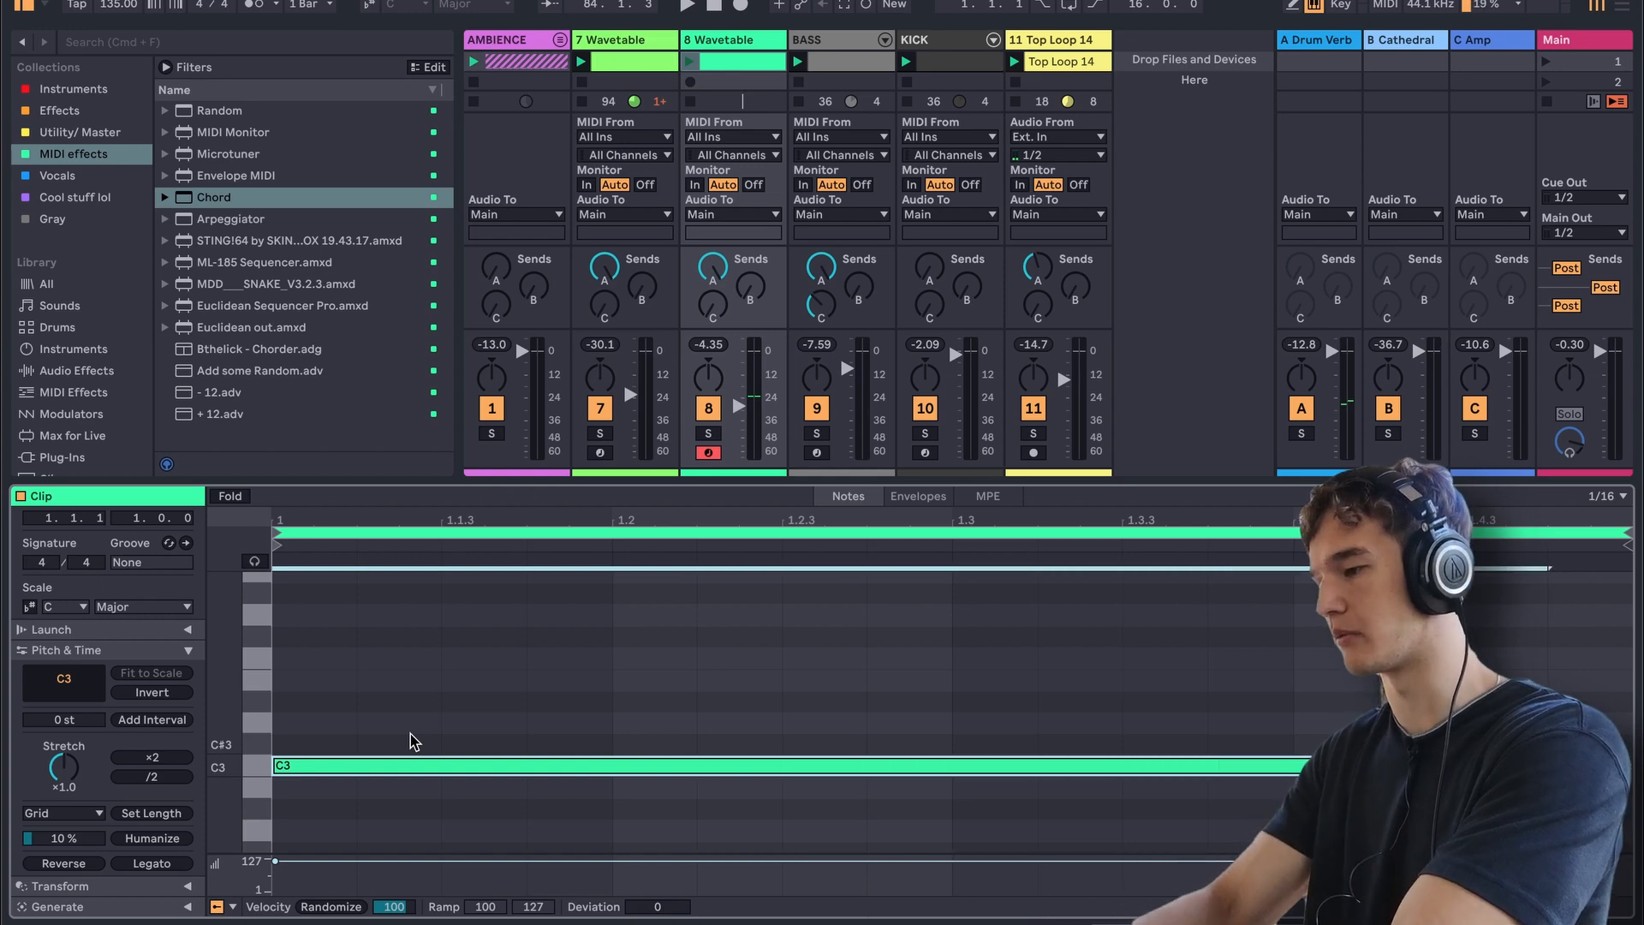
left_click(414, 742)
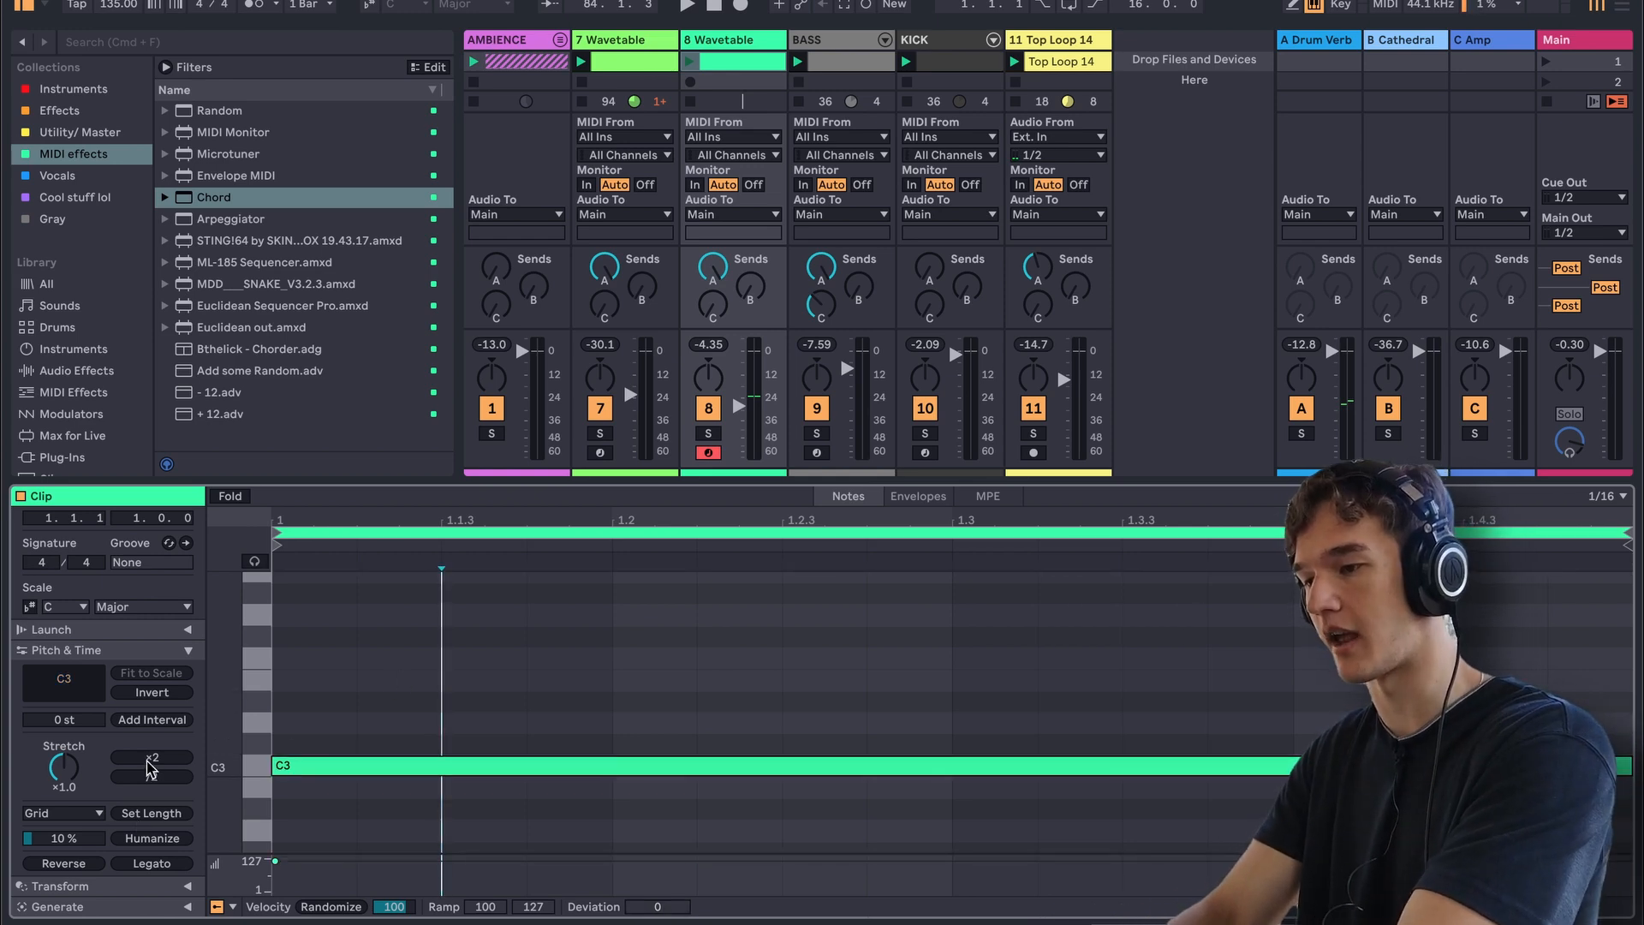
- Stretch track 8's C3 note and clip to four bars, and launch the clip with the playing loop
left_click(151, 759)
left_click(151, 759)
key("space")
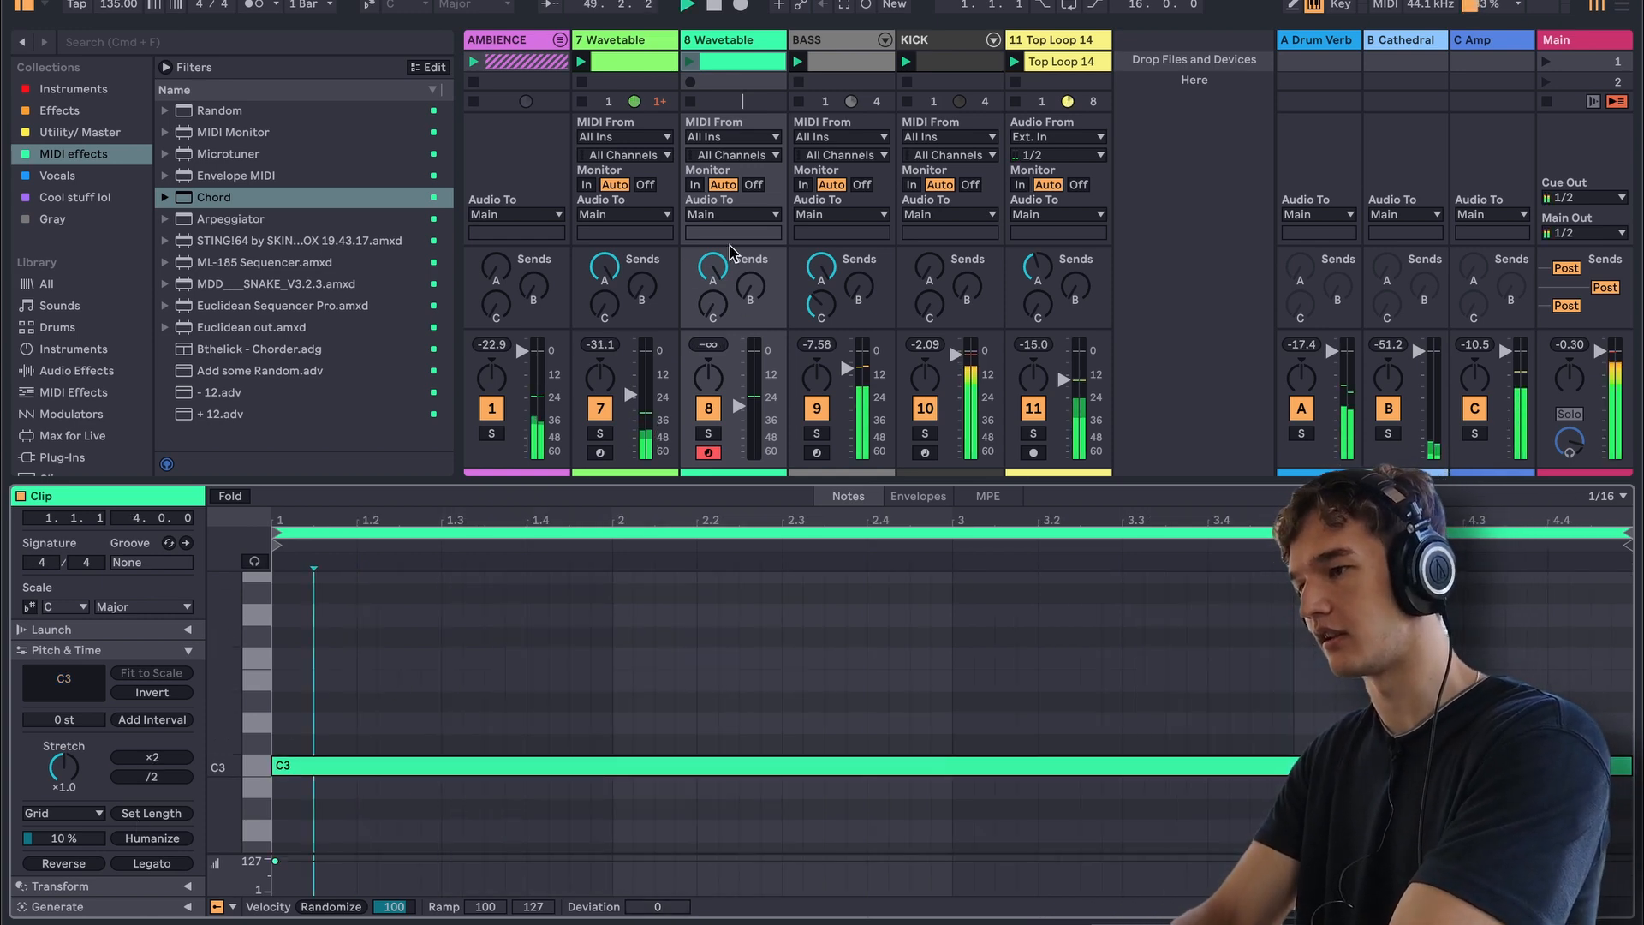
left_click(694, 58)
left_click(690, 62)
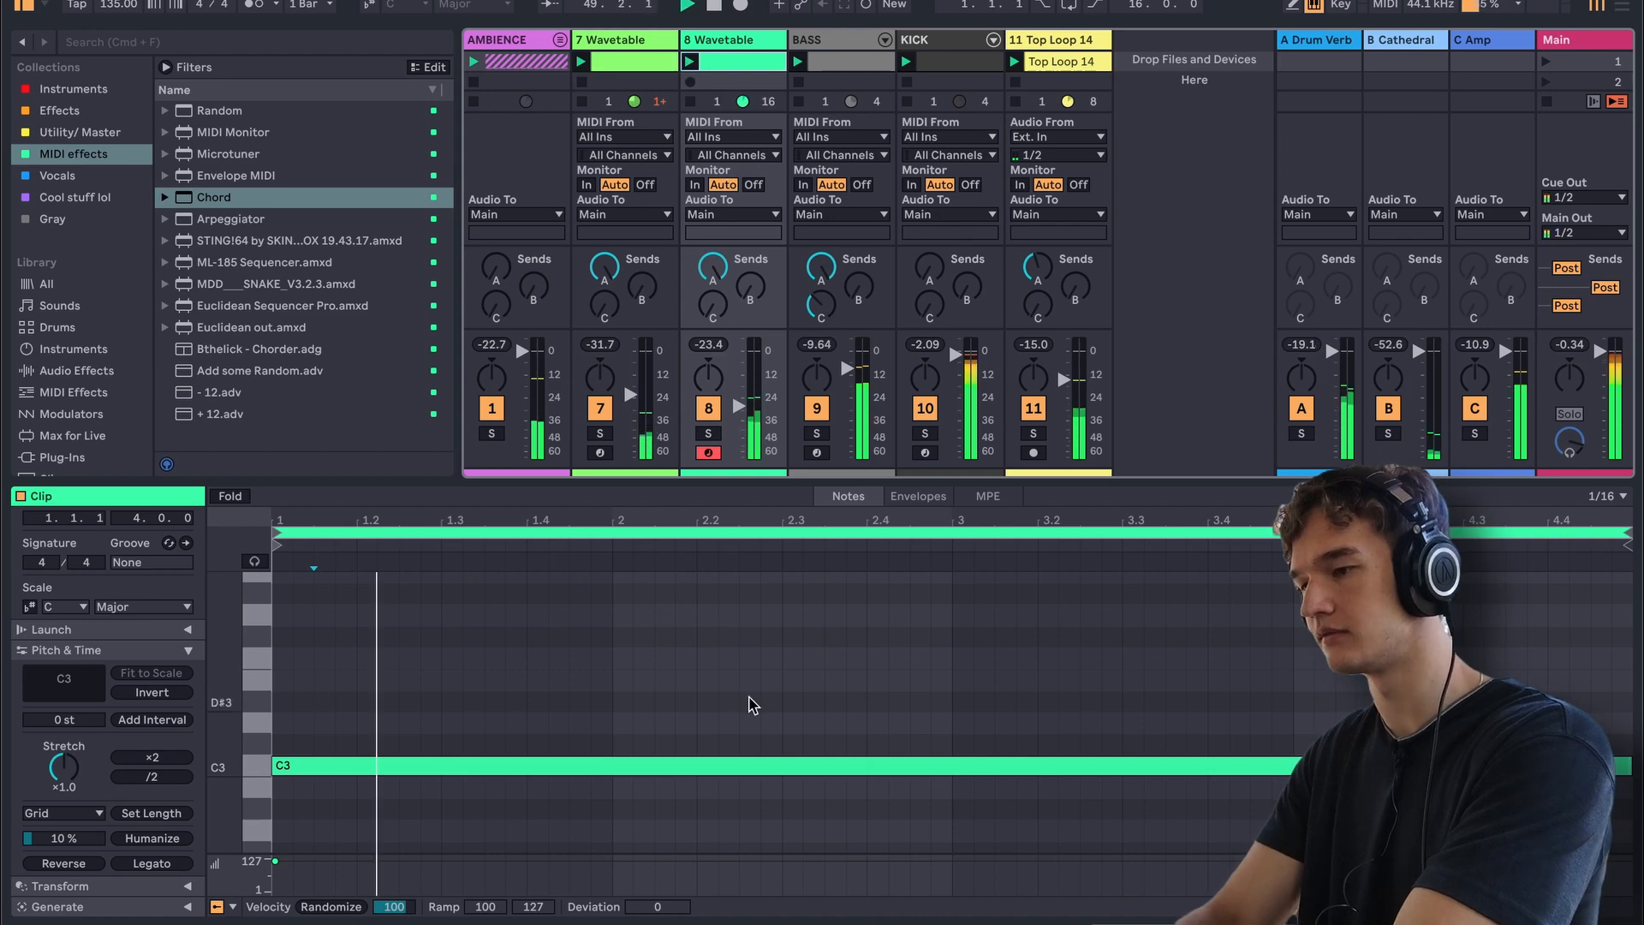
left_click(724, 642)
left_click(950, 628)
key("shift+Tab")
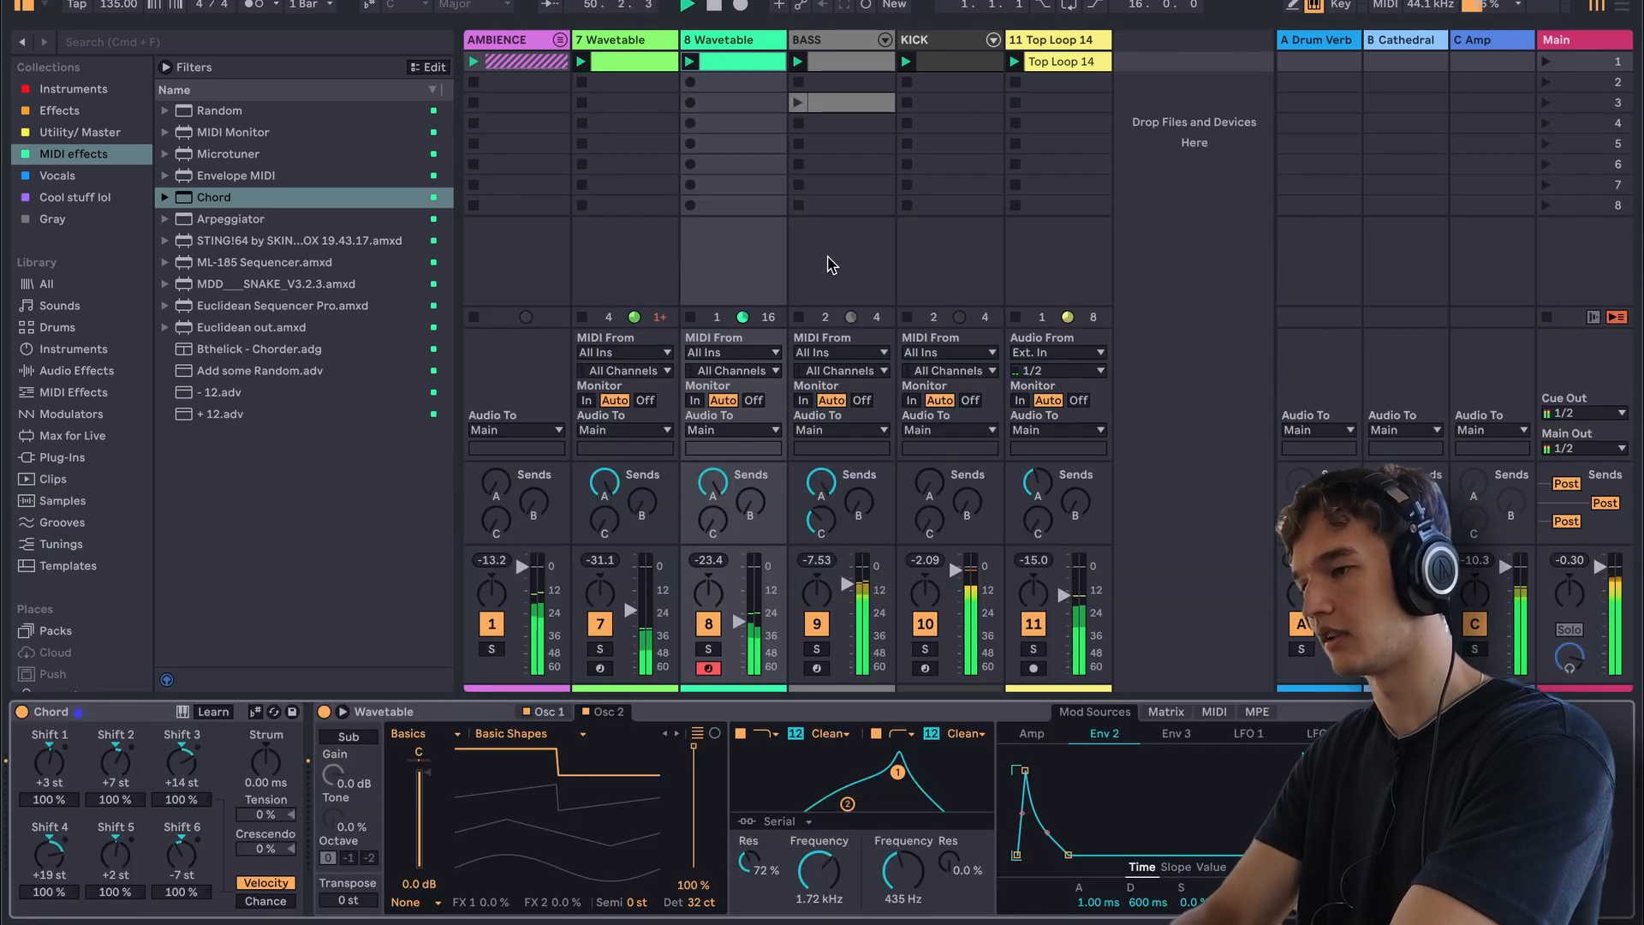
- Insert an Auto Filter between track 8's Wavetable and its sidechain Compressor
scroll(916, 642, "down", 5)
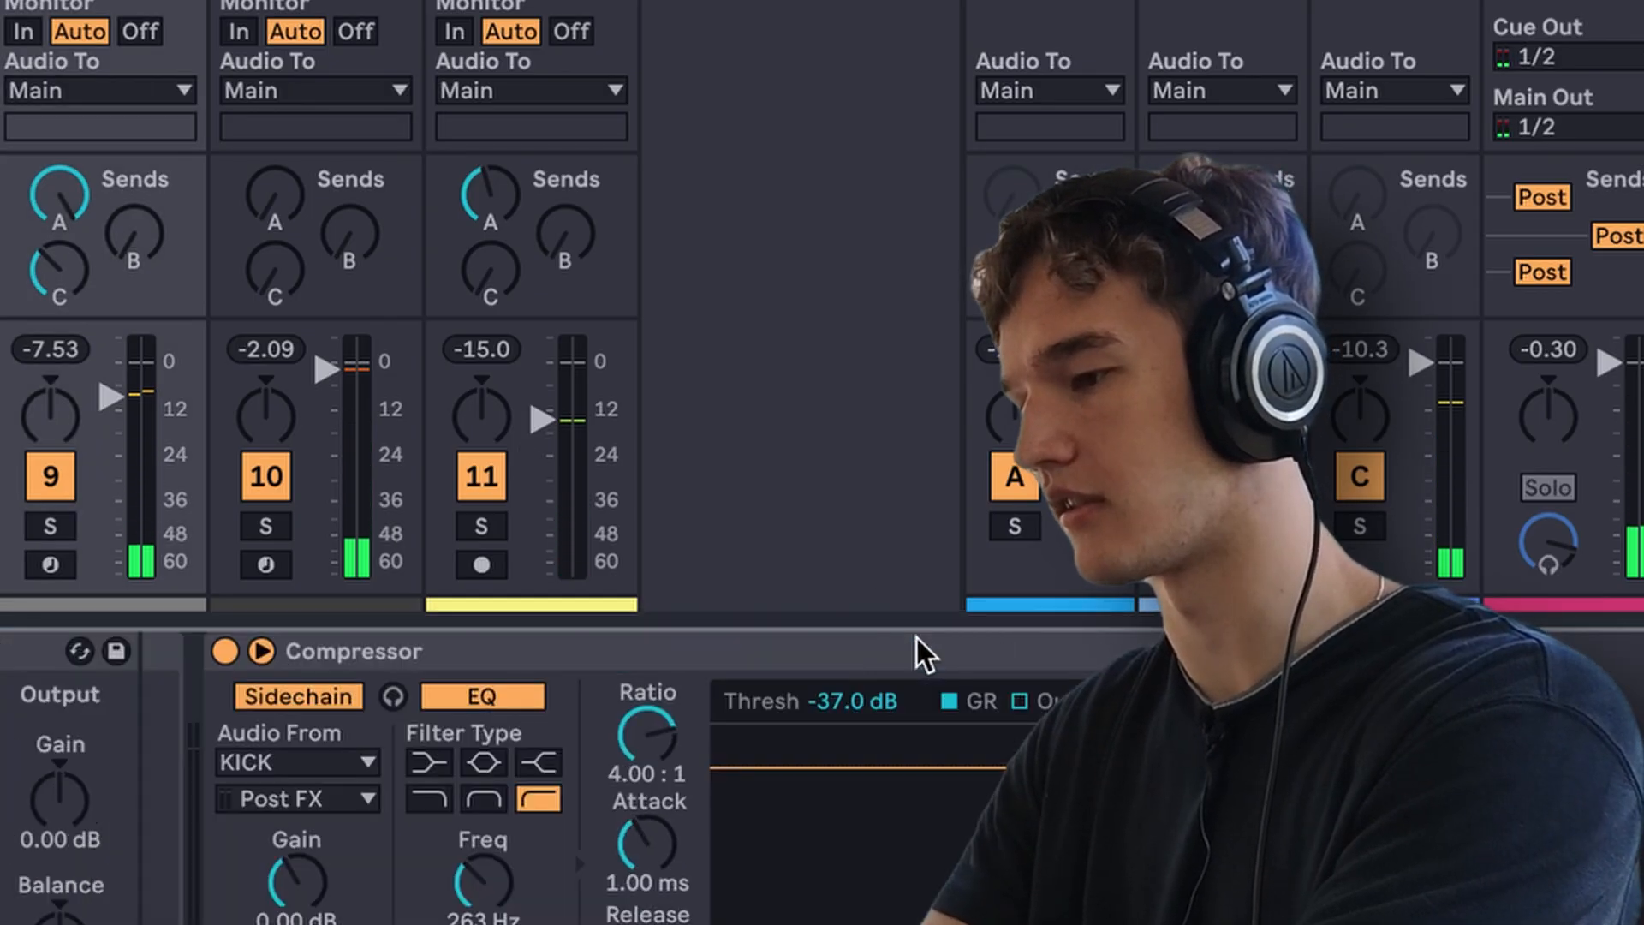
left_click(851, 653)
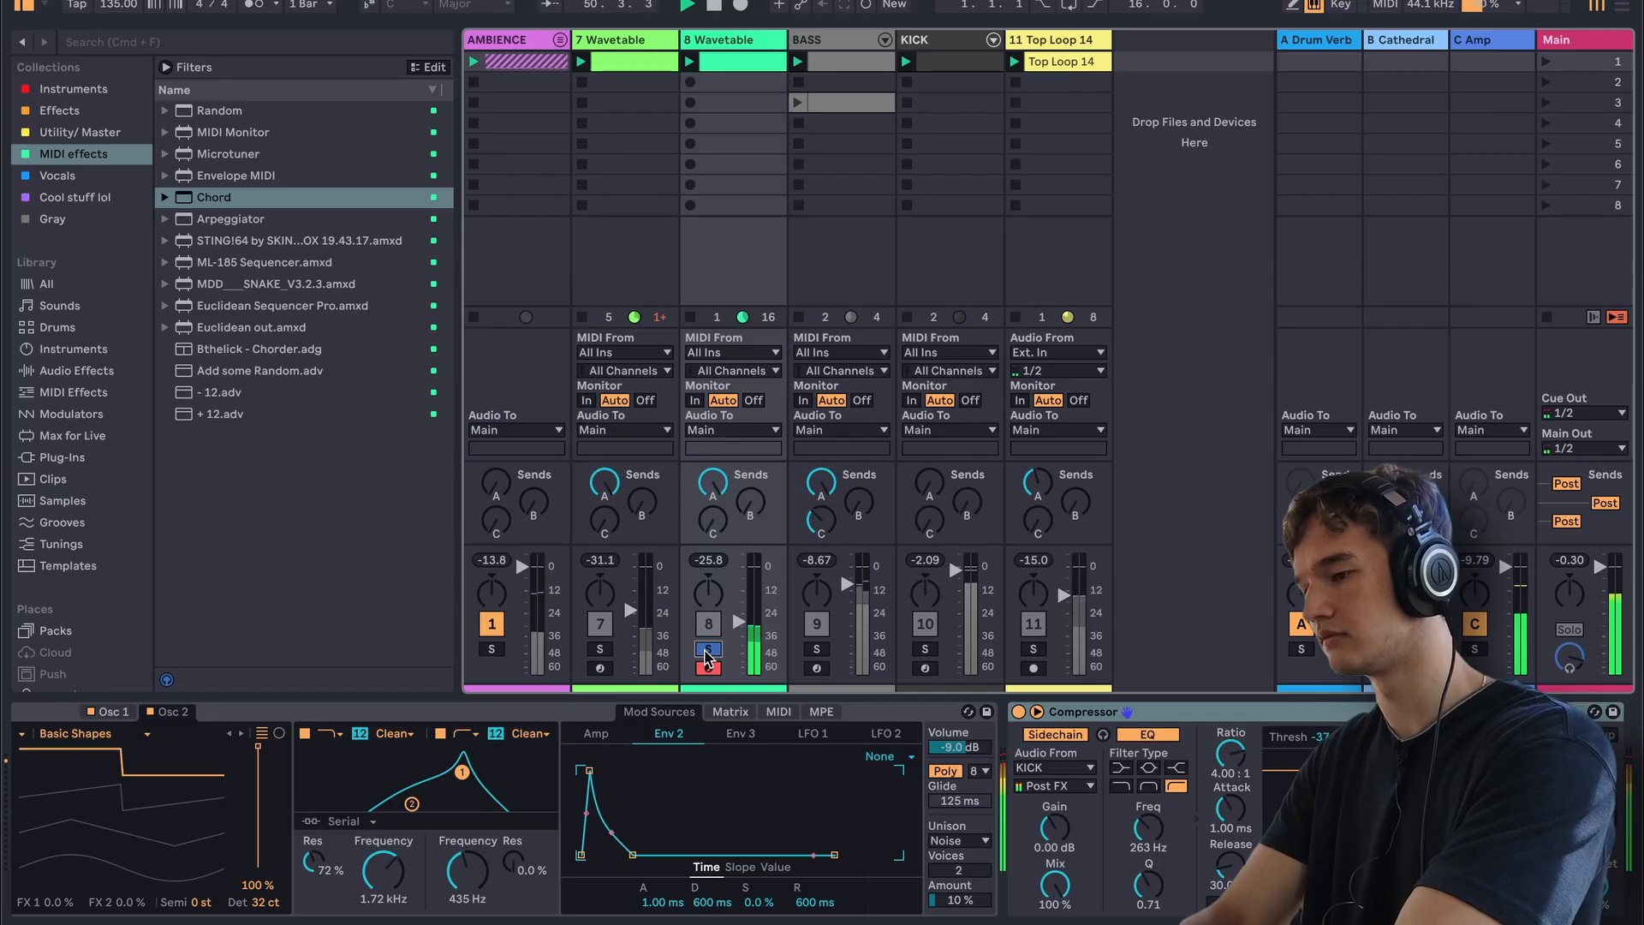
scroll(820, 754, "left", 5)
left_click(45, 111)
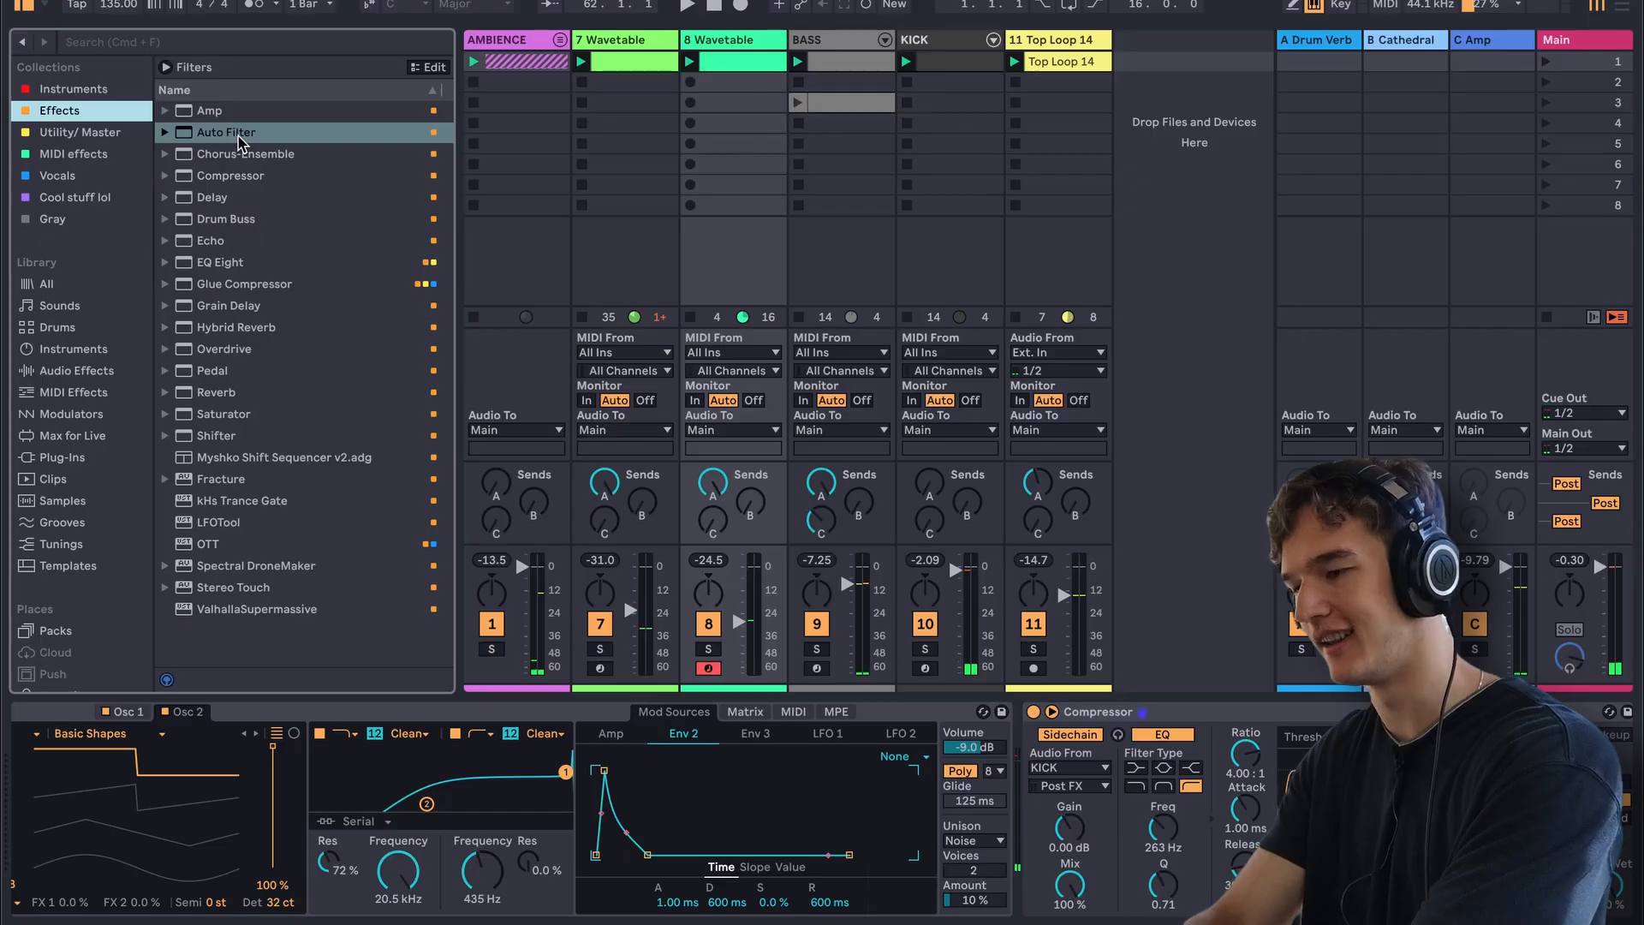
left_click_drag(239, 135, 1049, 783)
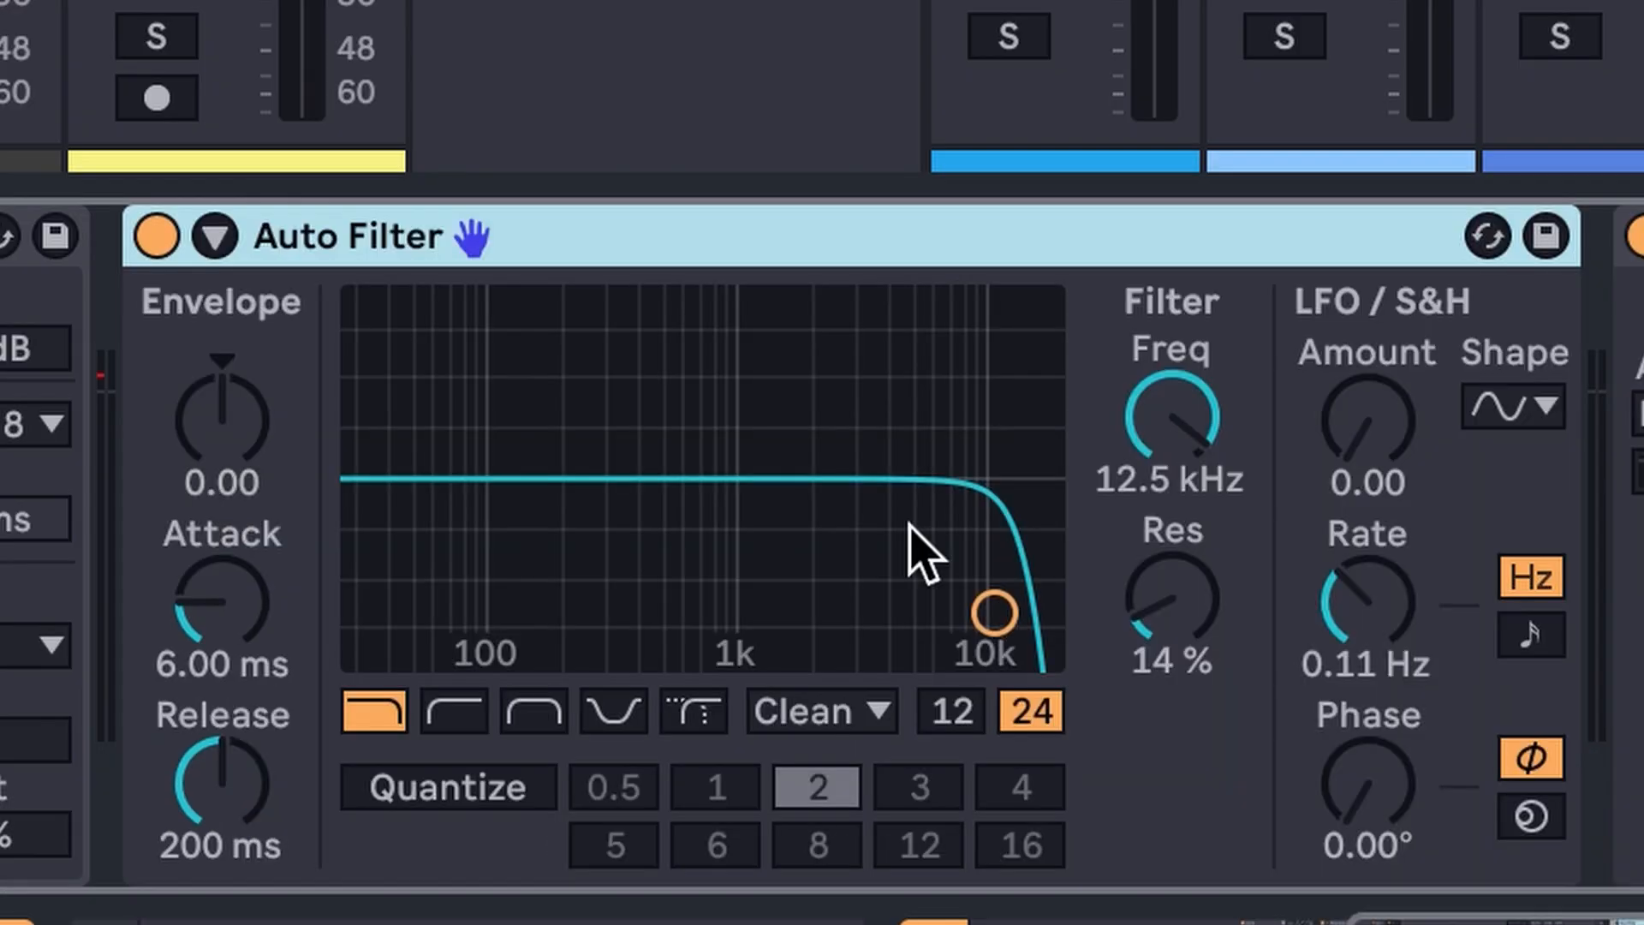
- Lower track 8's Auto Filter cutoff to 472 Hz and set its LFO amount to 15.2
left_click_drag(910, 527, 578, 526)
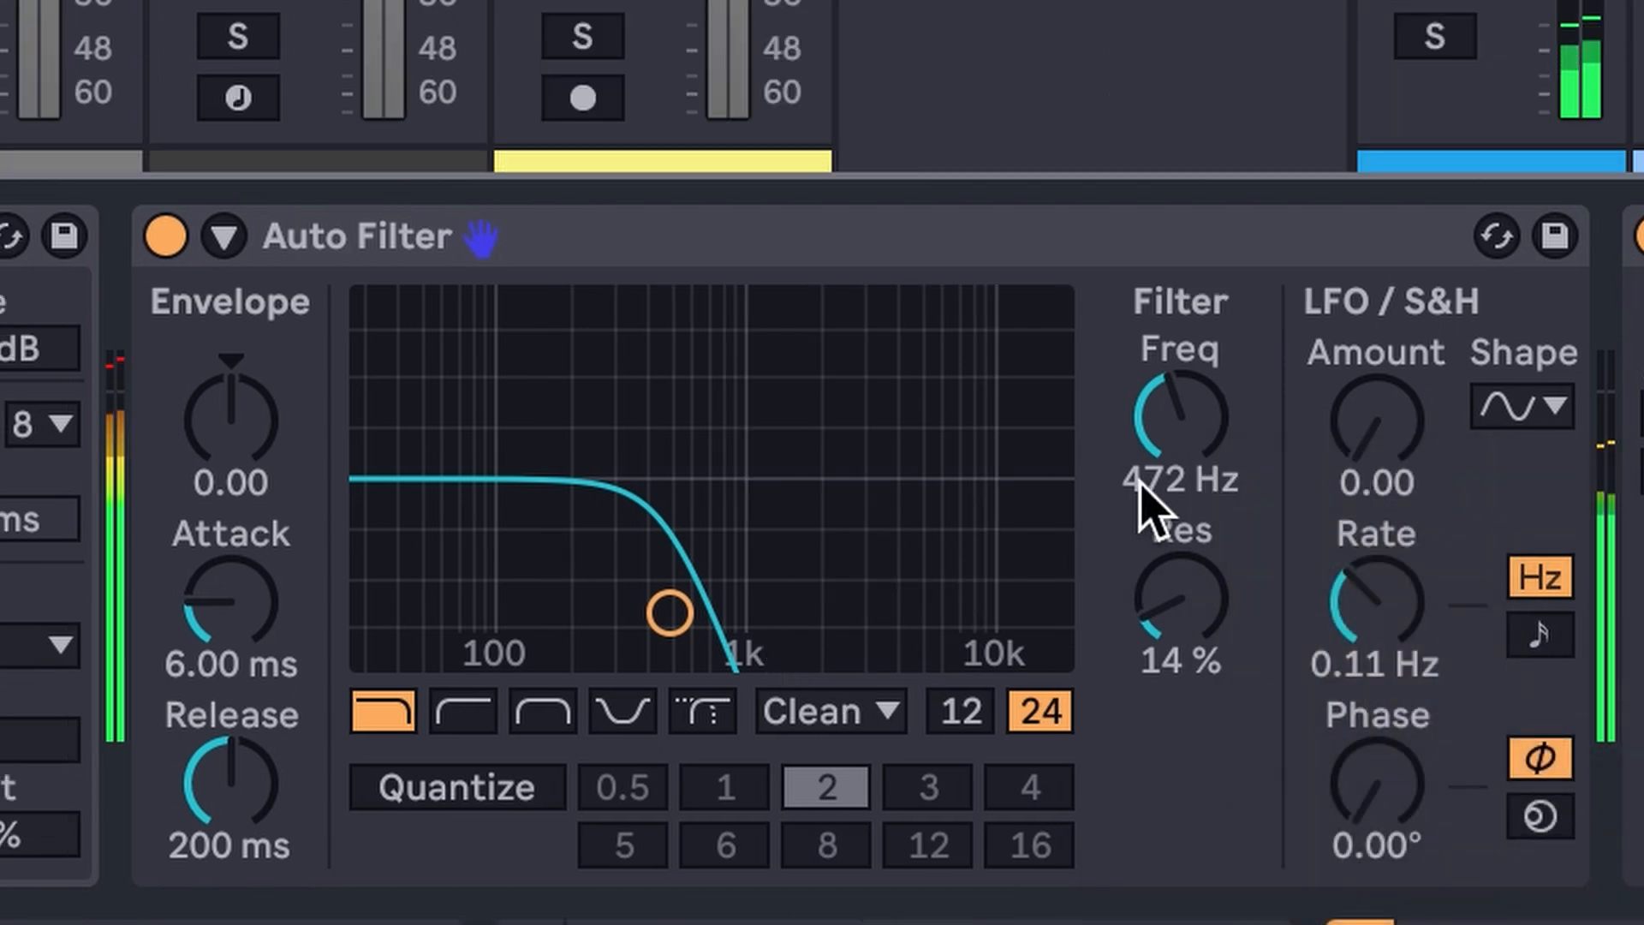
scroll(1281, 387, "right", 3)
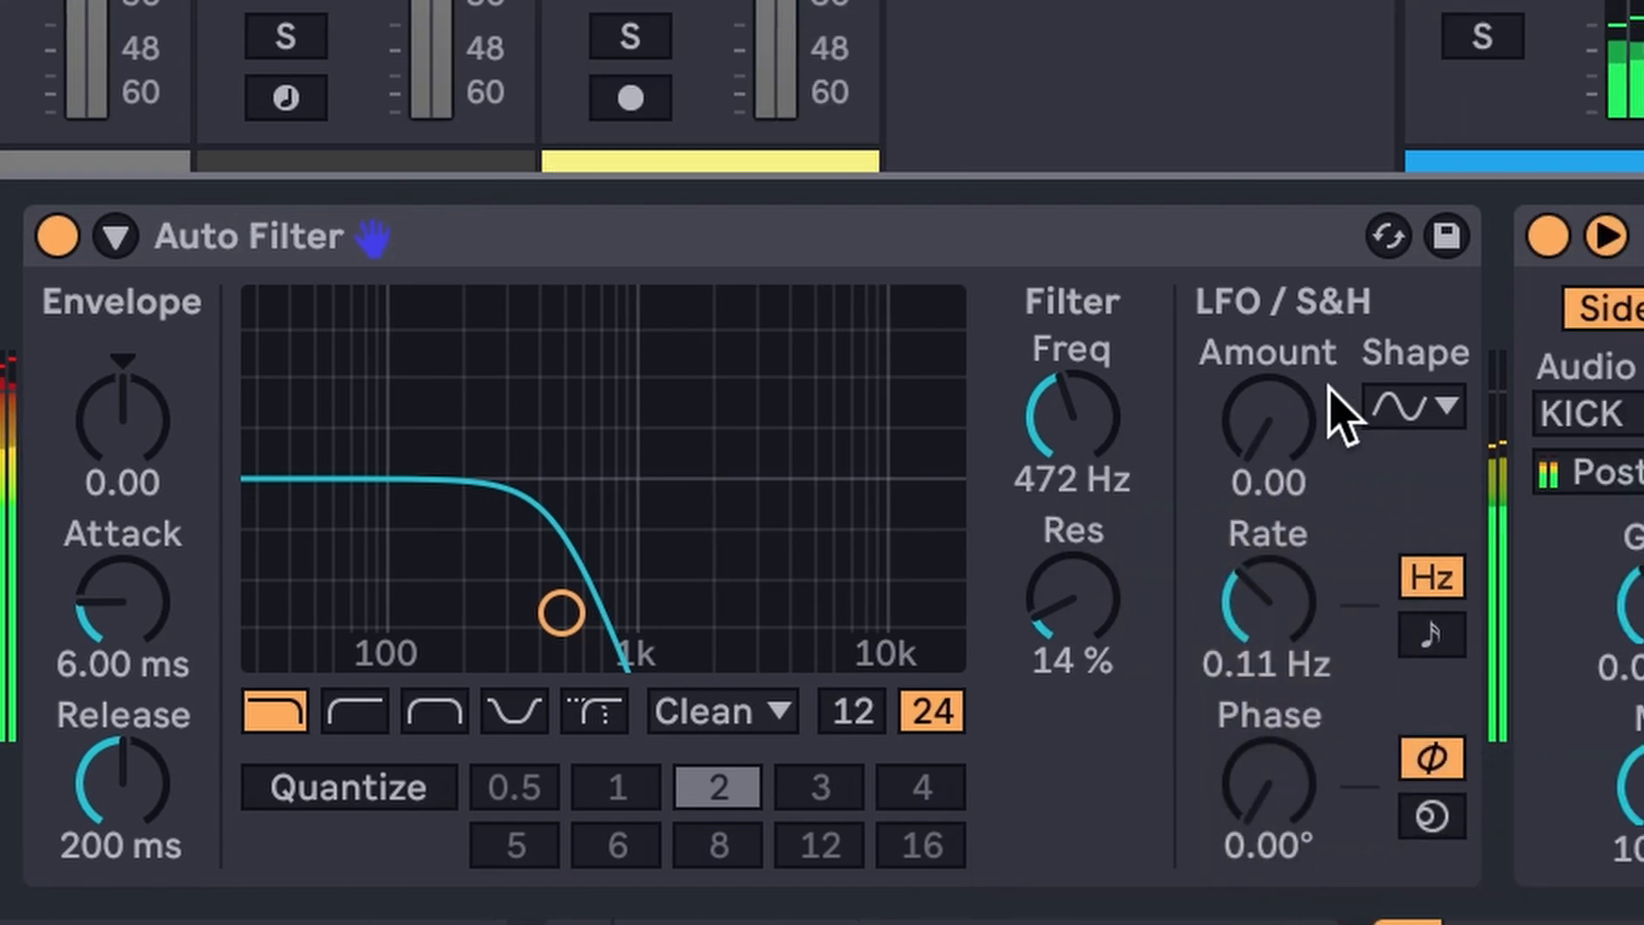
left_click(1313, 431)
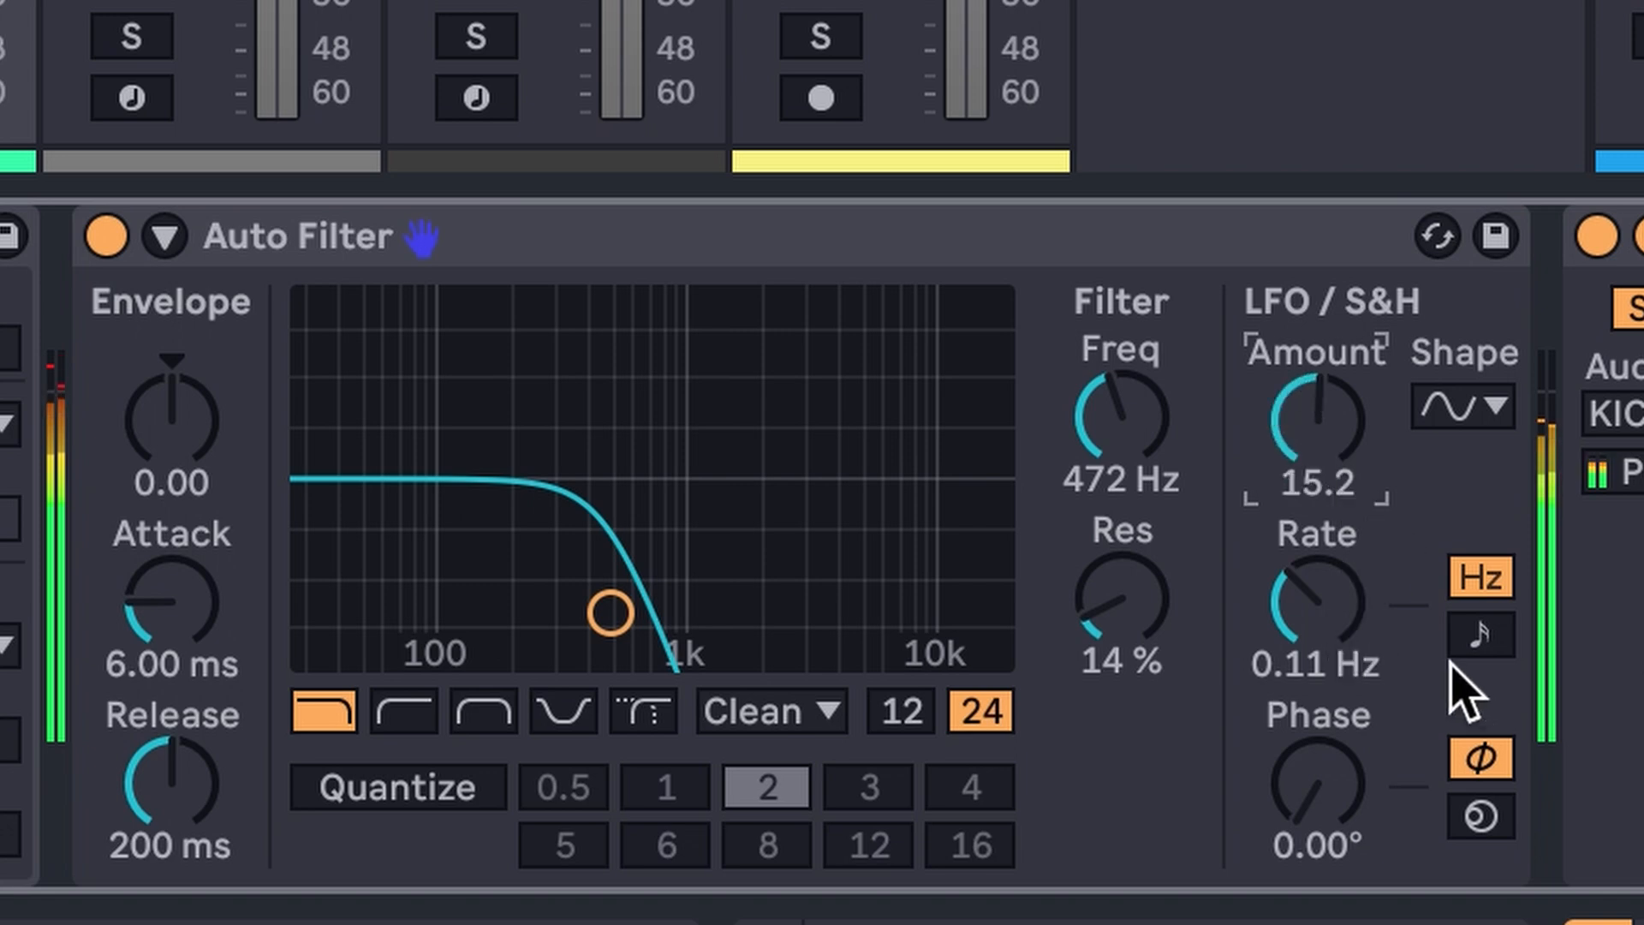
- Sync the Auto Filter's LFO to tempo at 1/8 and set the filter to 348 Hz with 7.8% resonance
left_click(1481, 635)
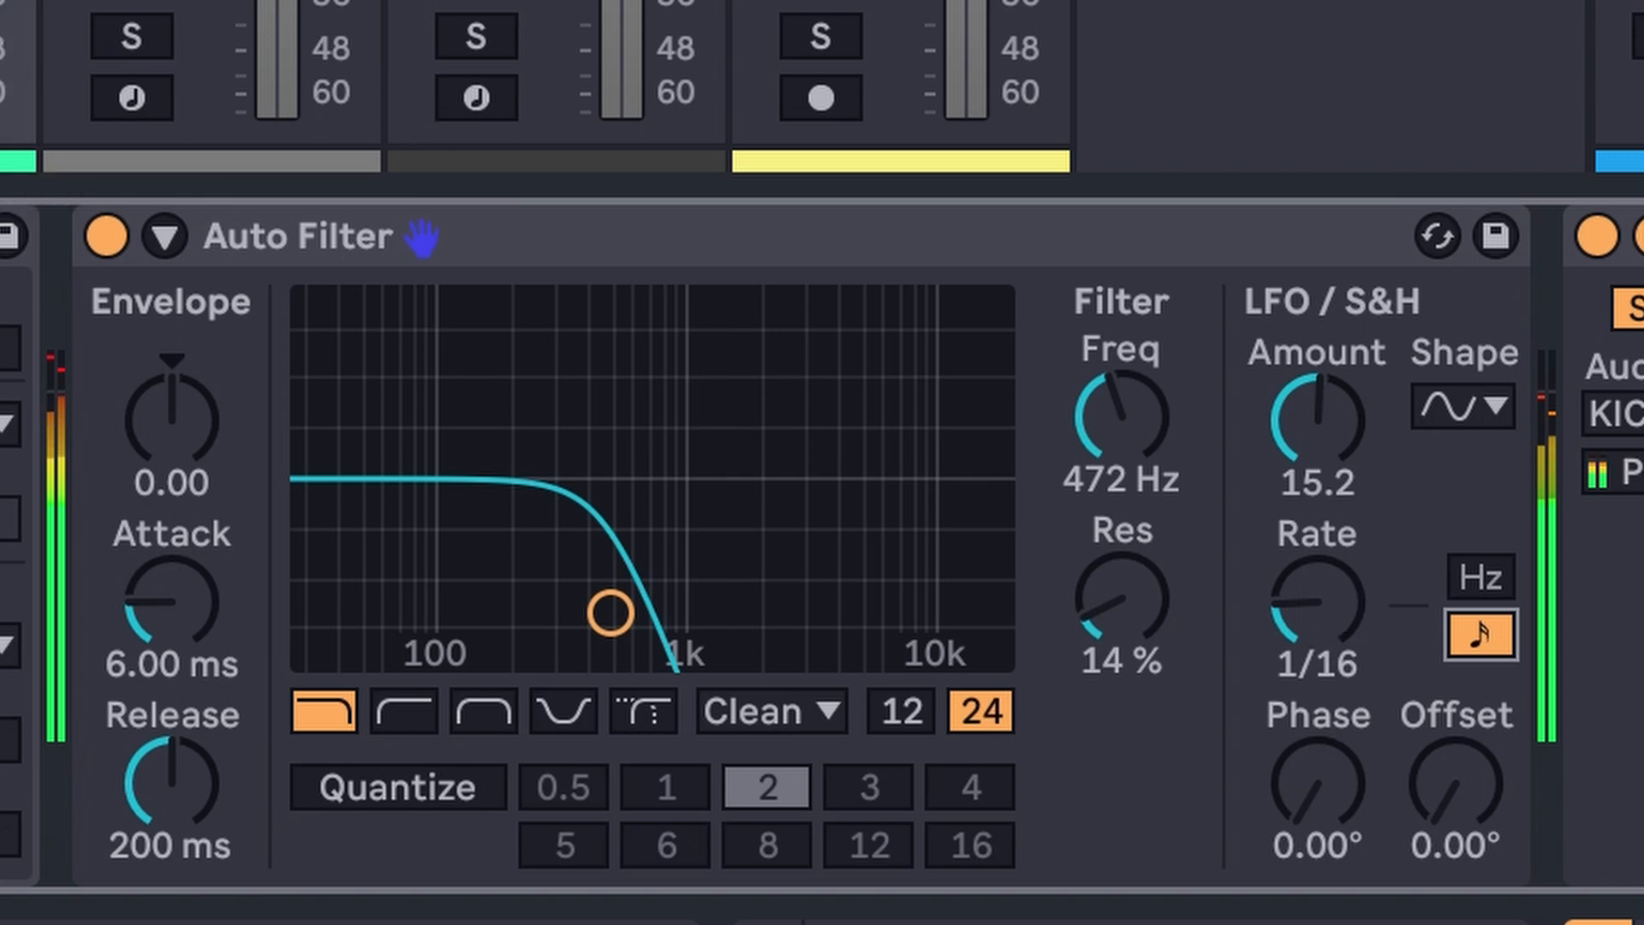
left_click(3, 68)
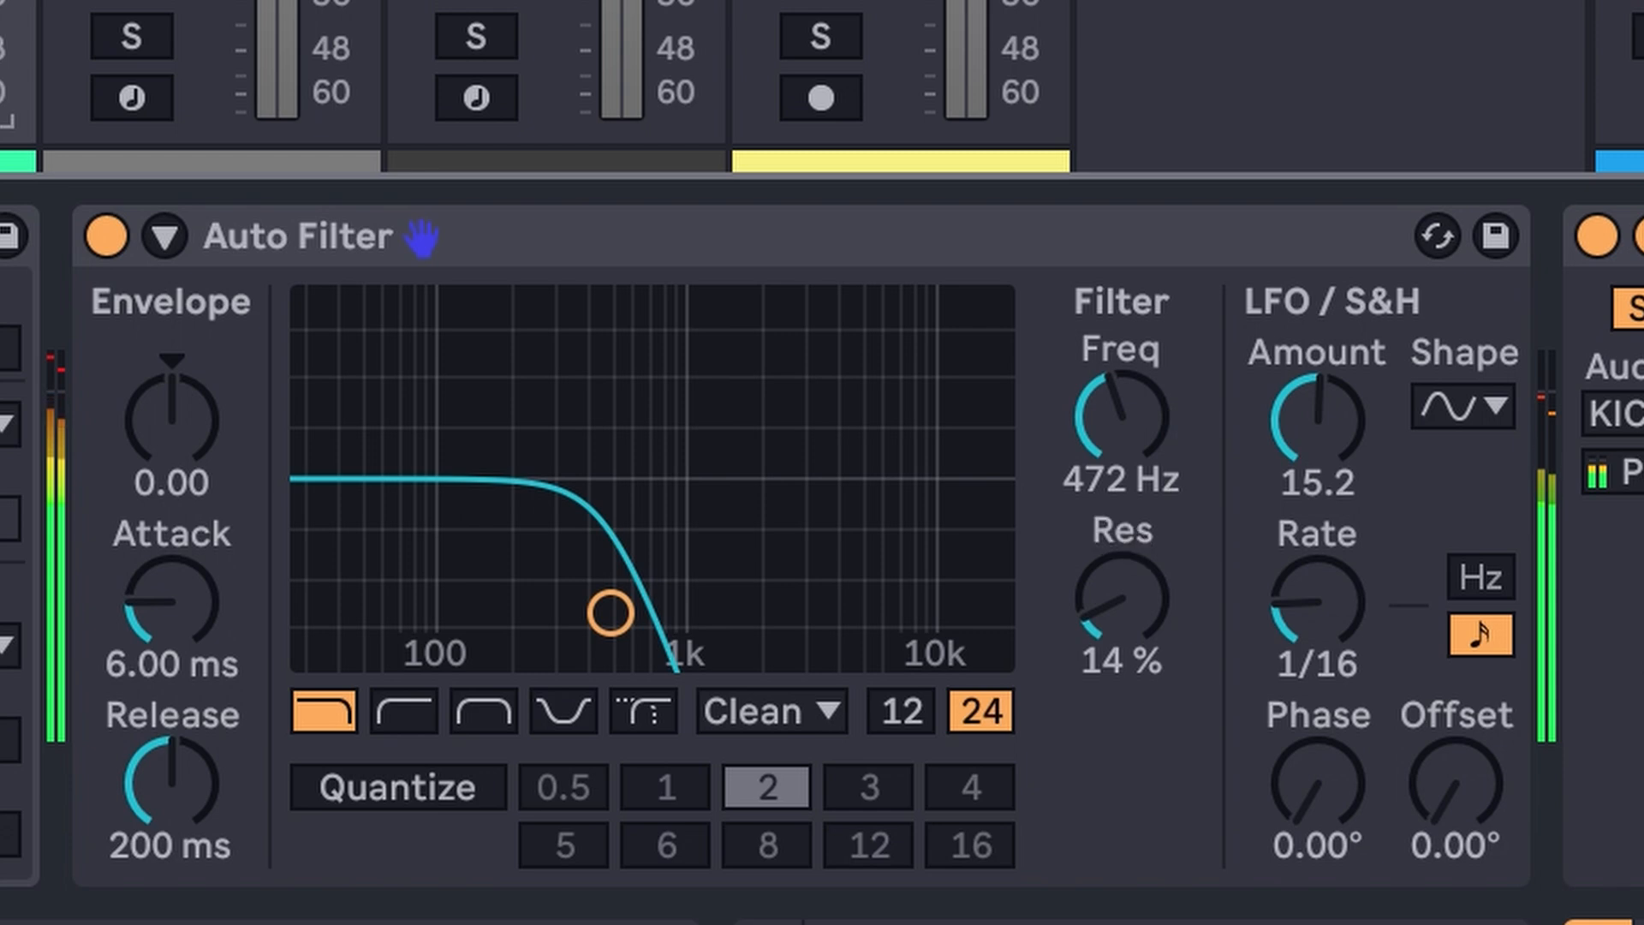
mouse_move(1121, 417)
left_mouse_down()
mouse_move(1121, 376)
mouse_move(1121, 440)
left_mouse_up()
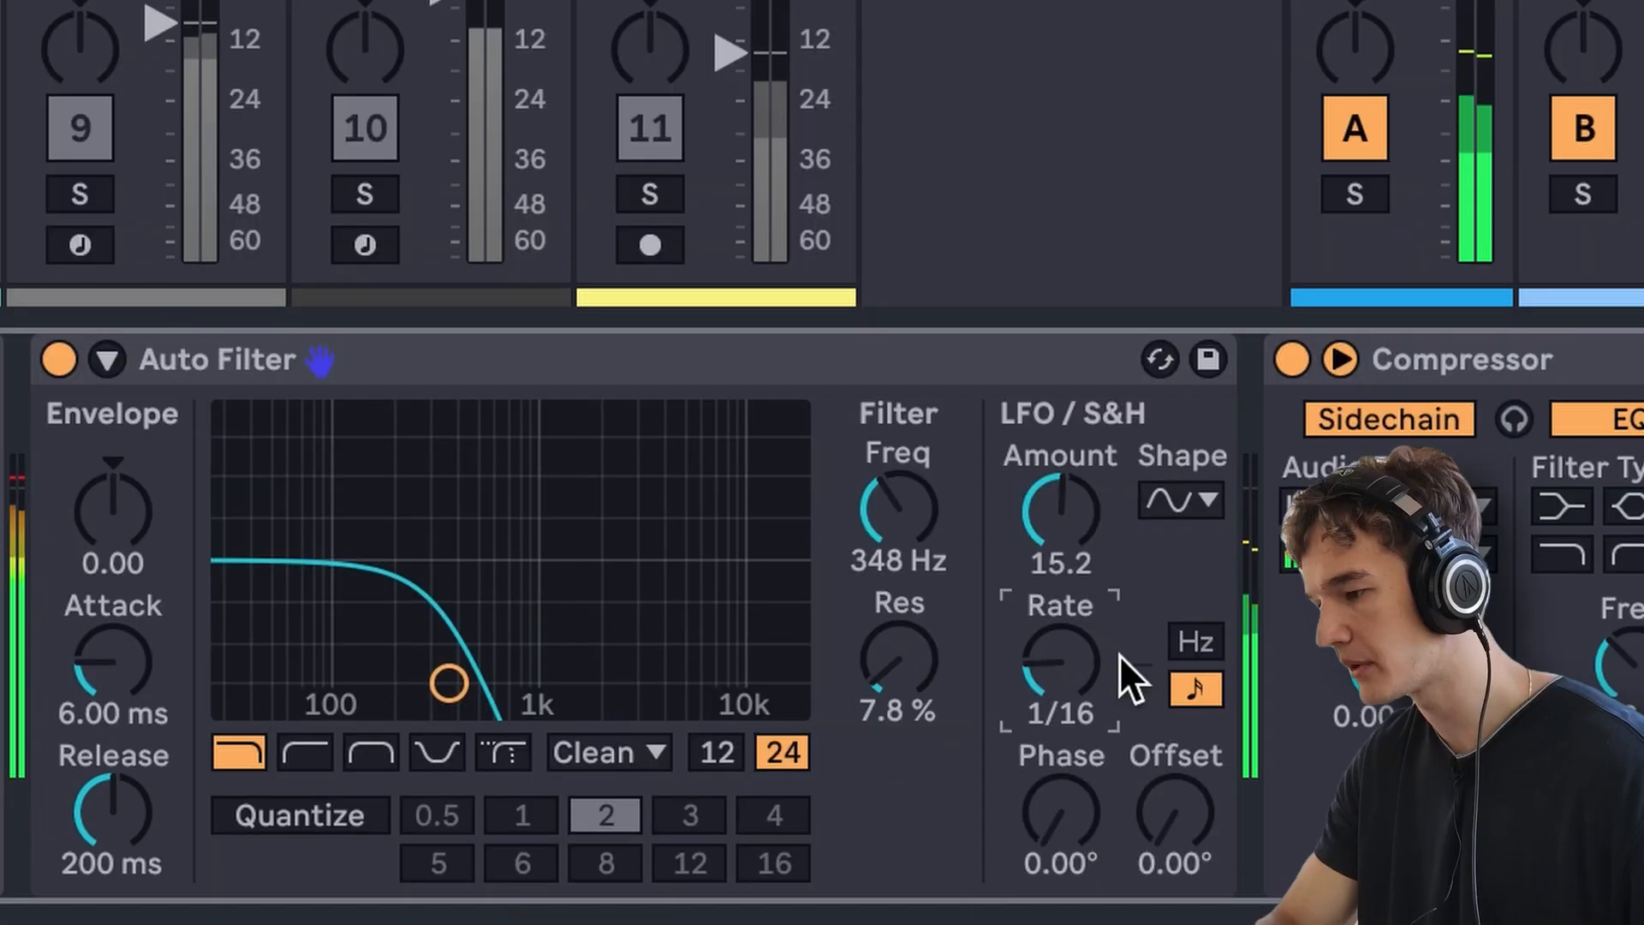
scroll(1118, 654, "up", 2)
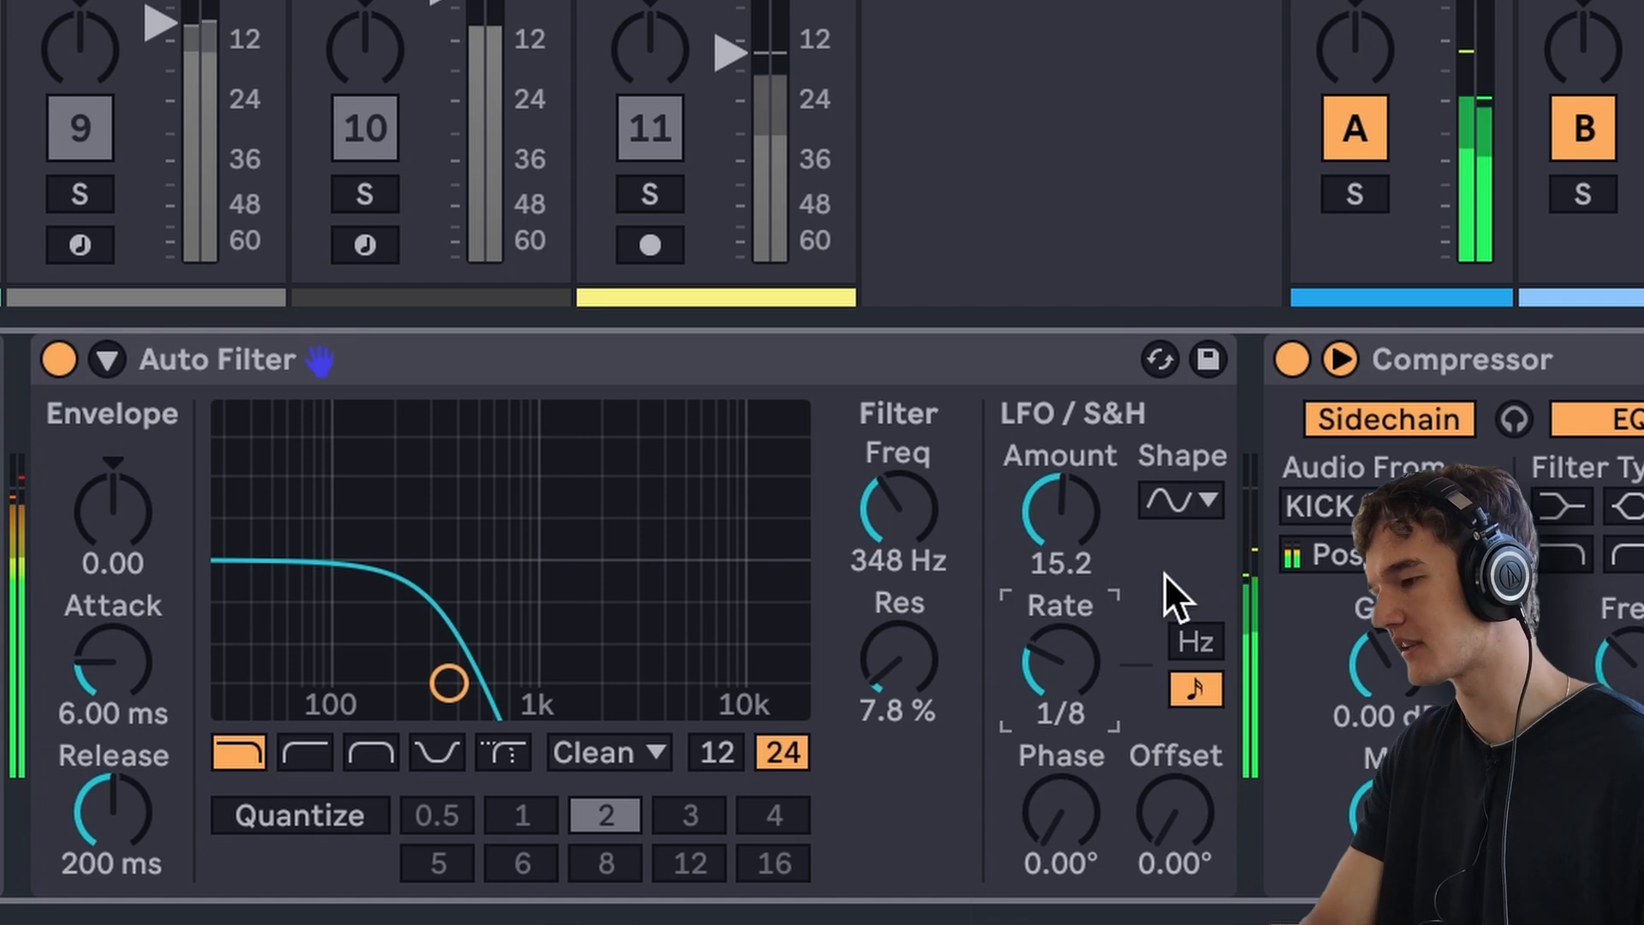
- Try the falling-saw, rising-saw and triangle shapes for the Auto Filter's LFO
left_click(1174, 498)
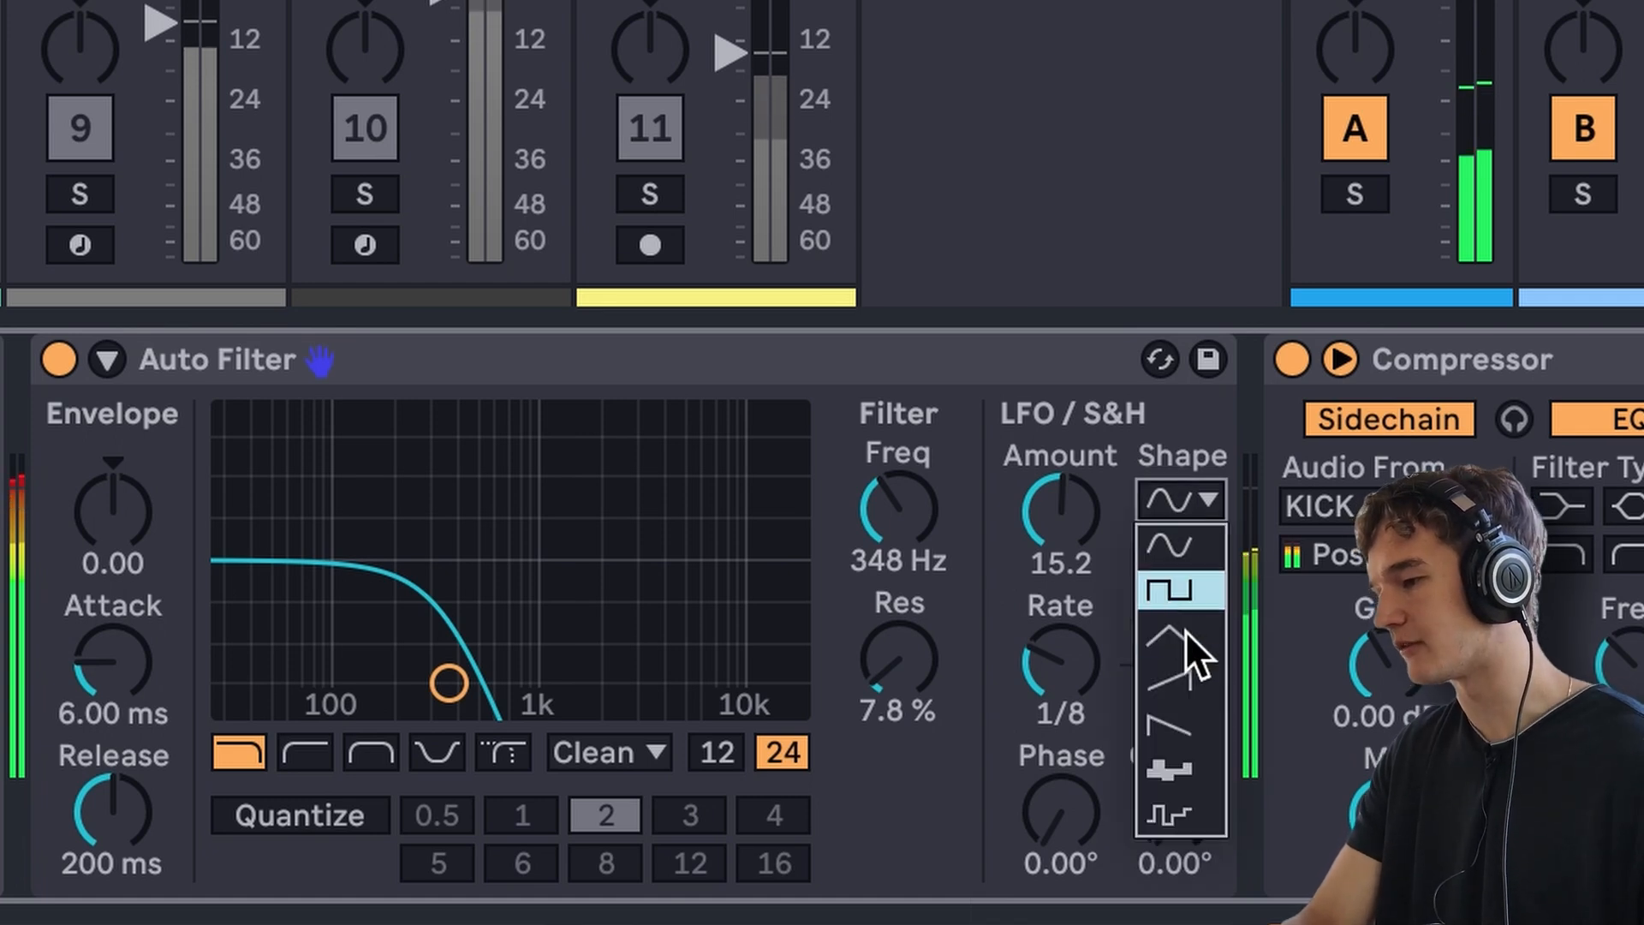
left_click(1168, 724)
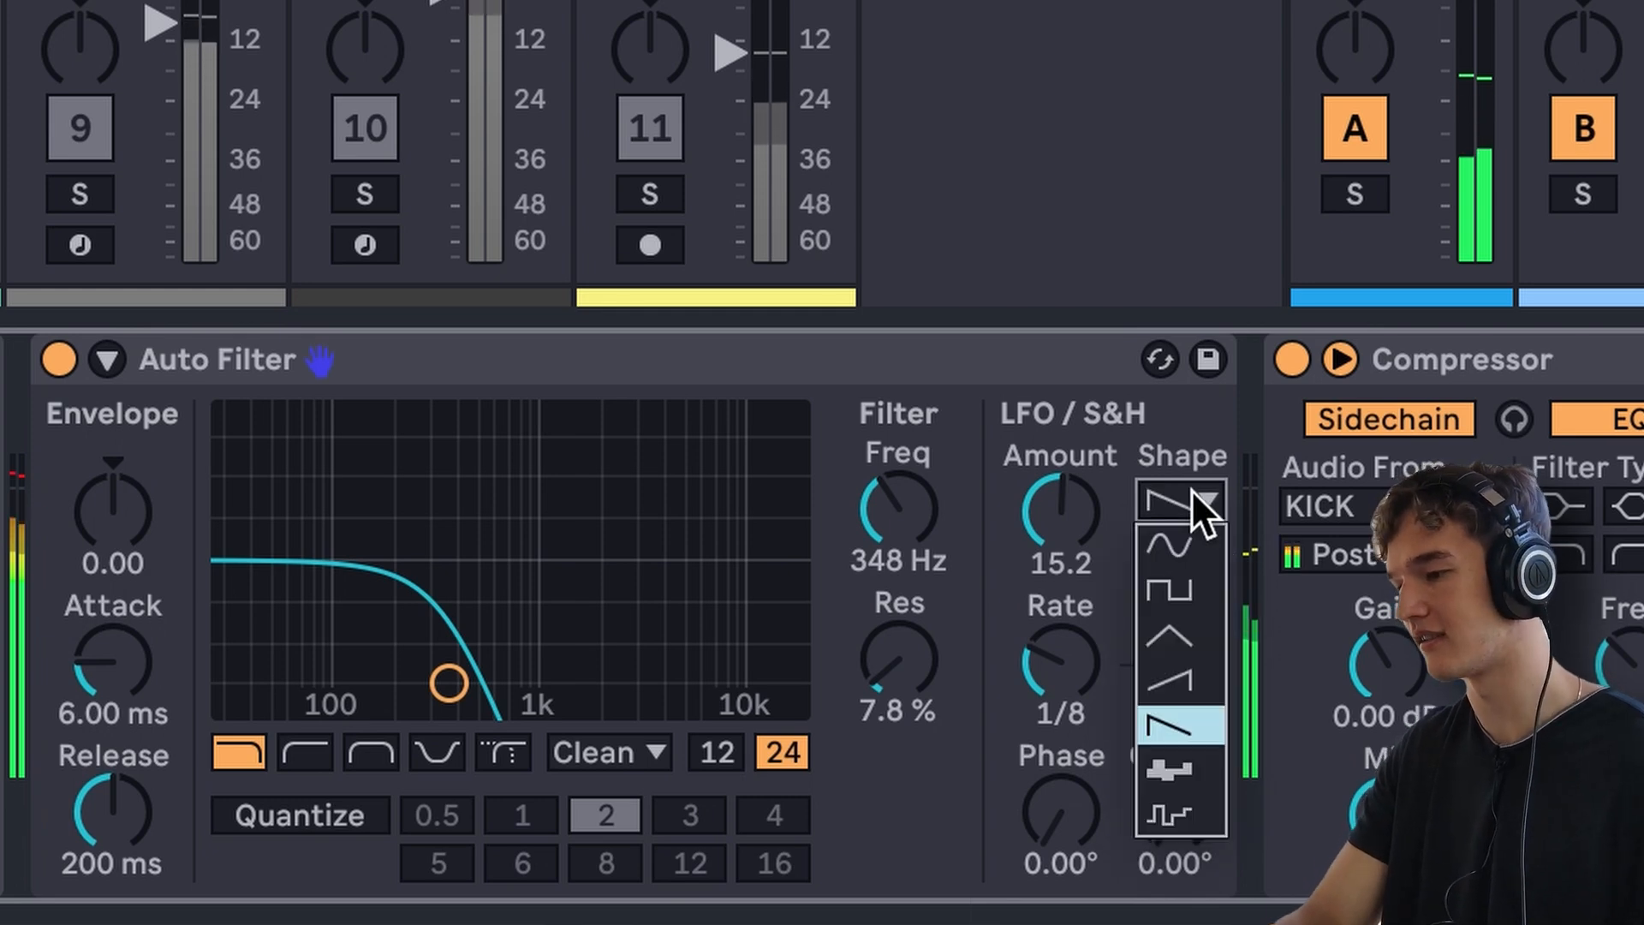
left_click(1163, 675)
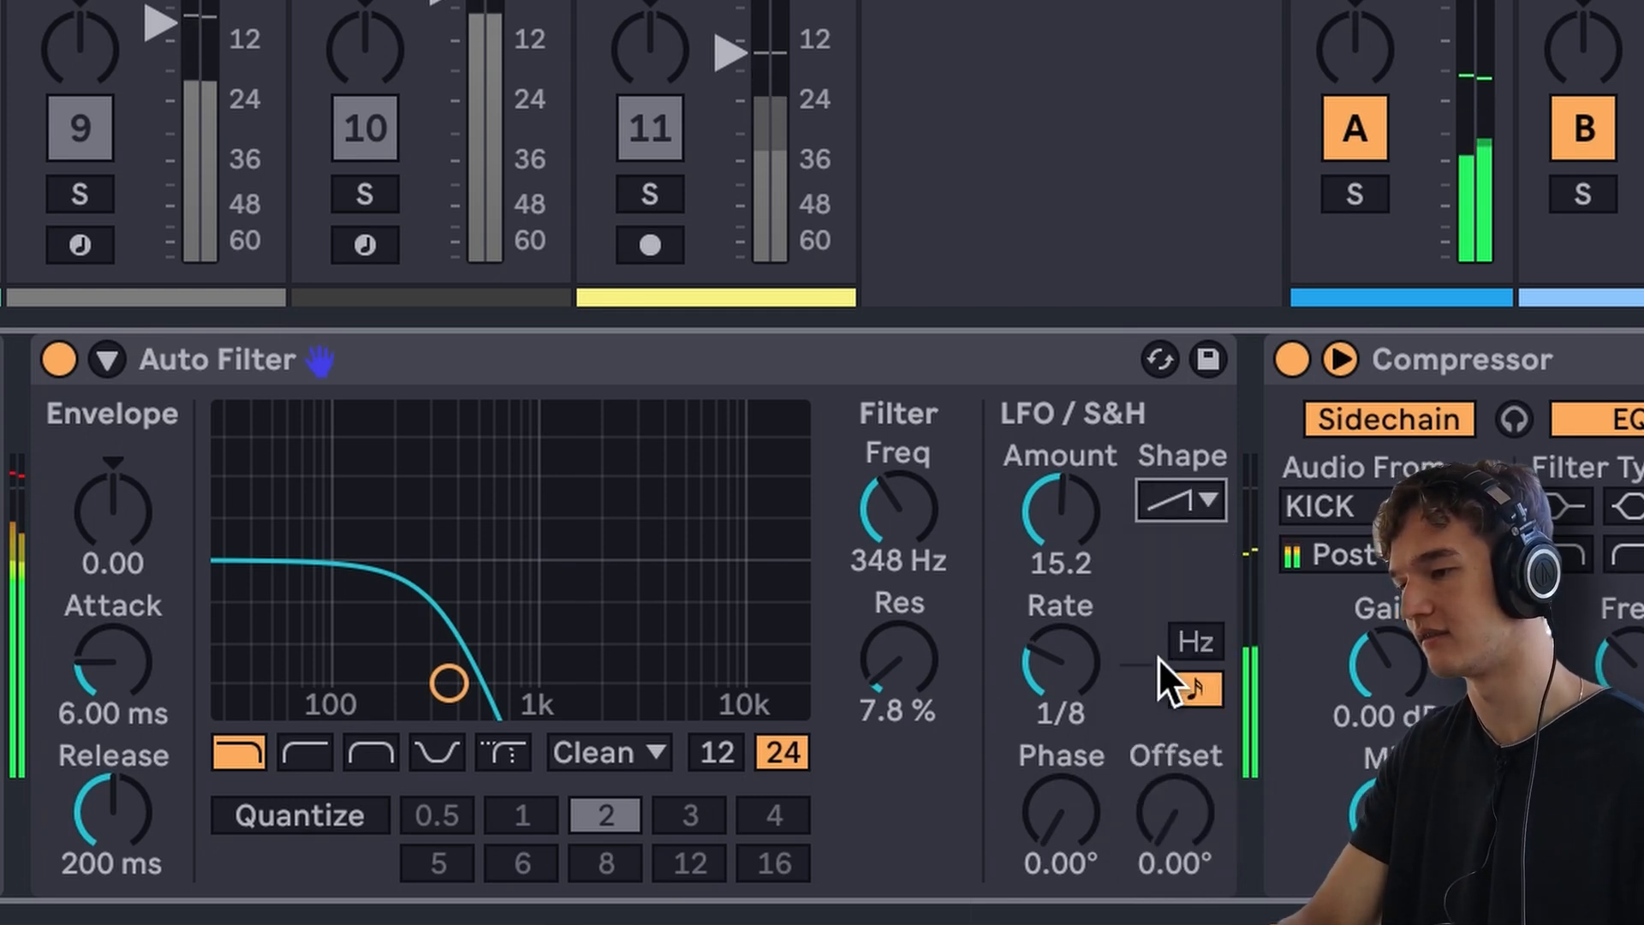
left_click(1157, 498)
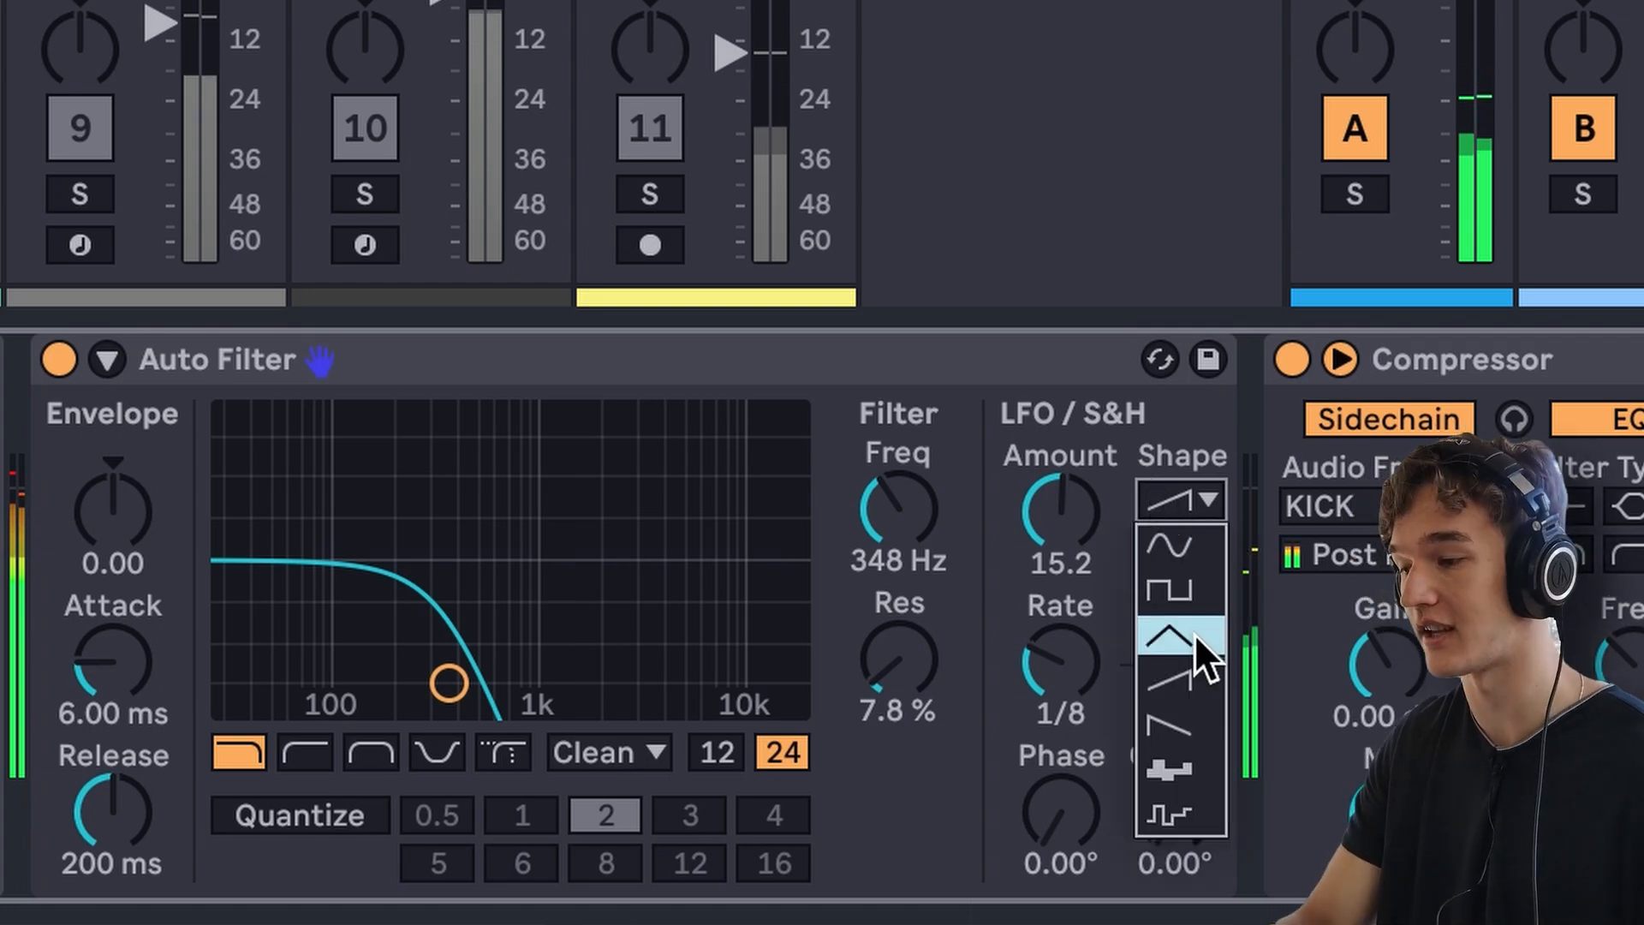
left_click(1195, 635)
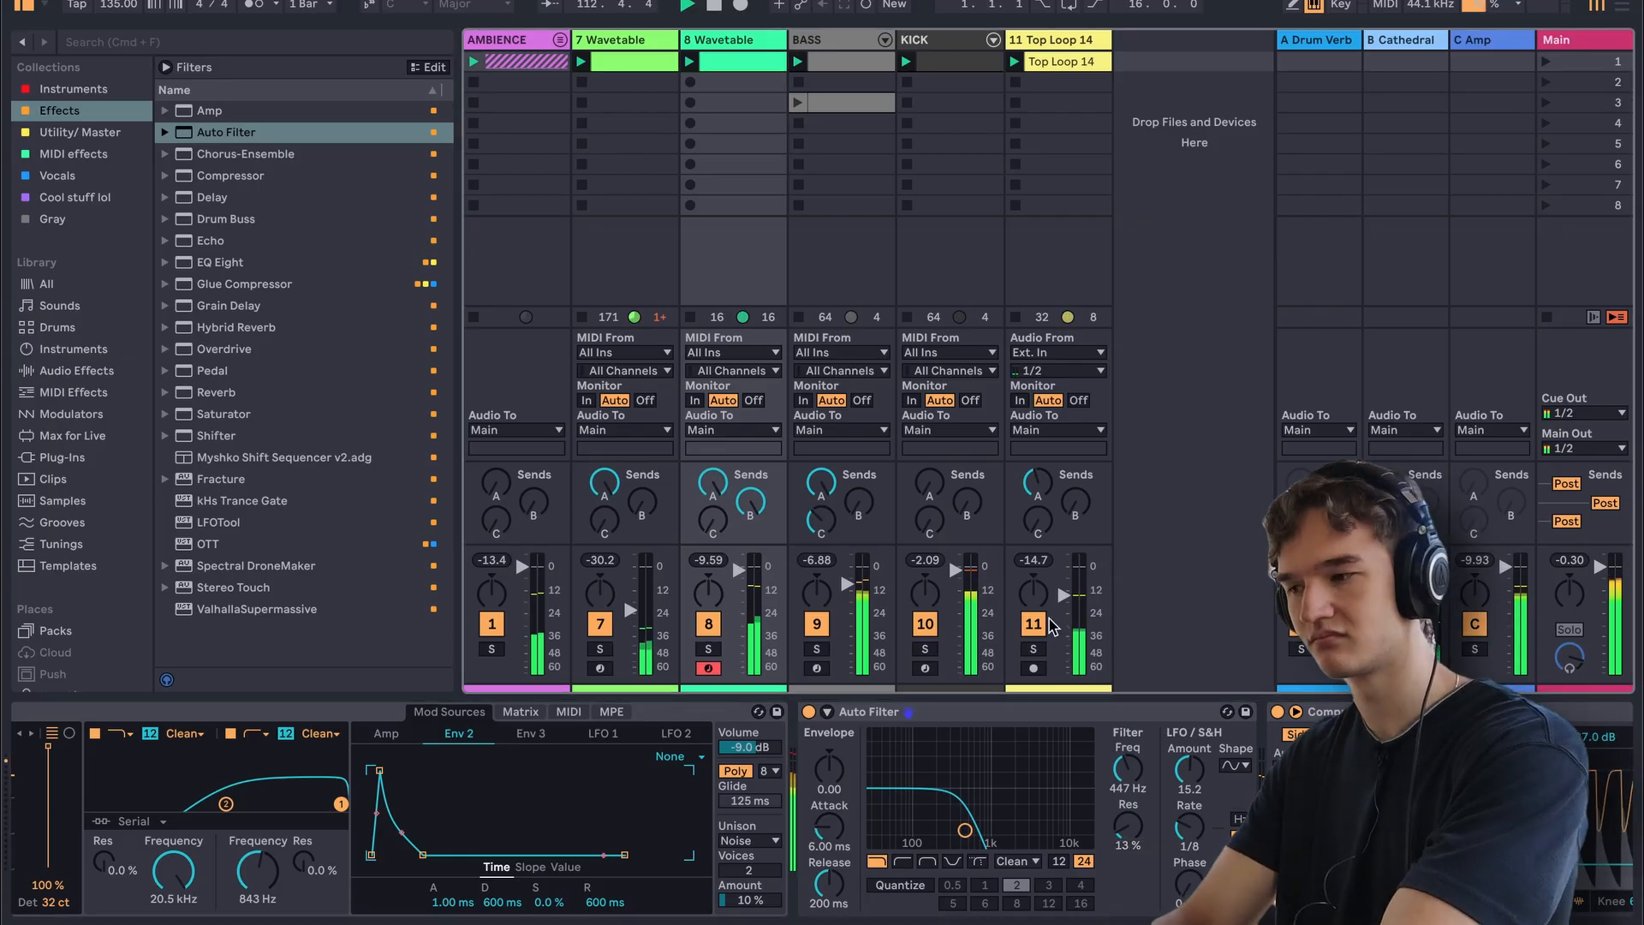
- Turn track 8's send B fully down and switch its Auto Filter to band-pass
left_click(1038, 626)
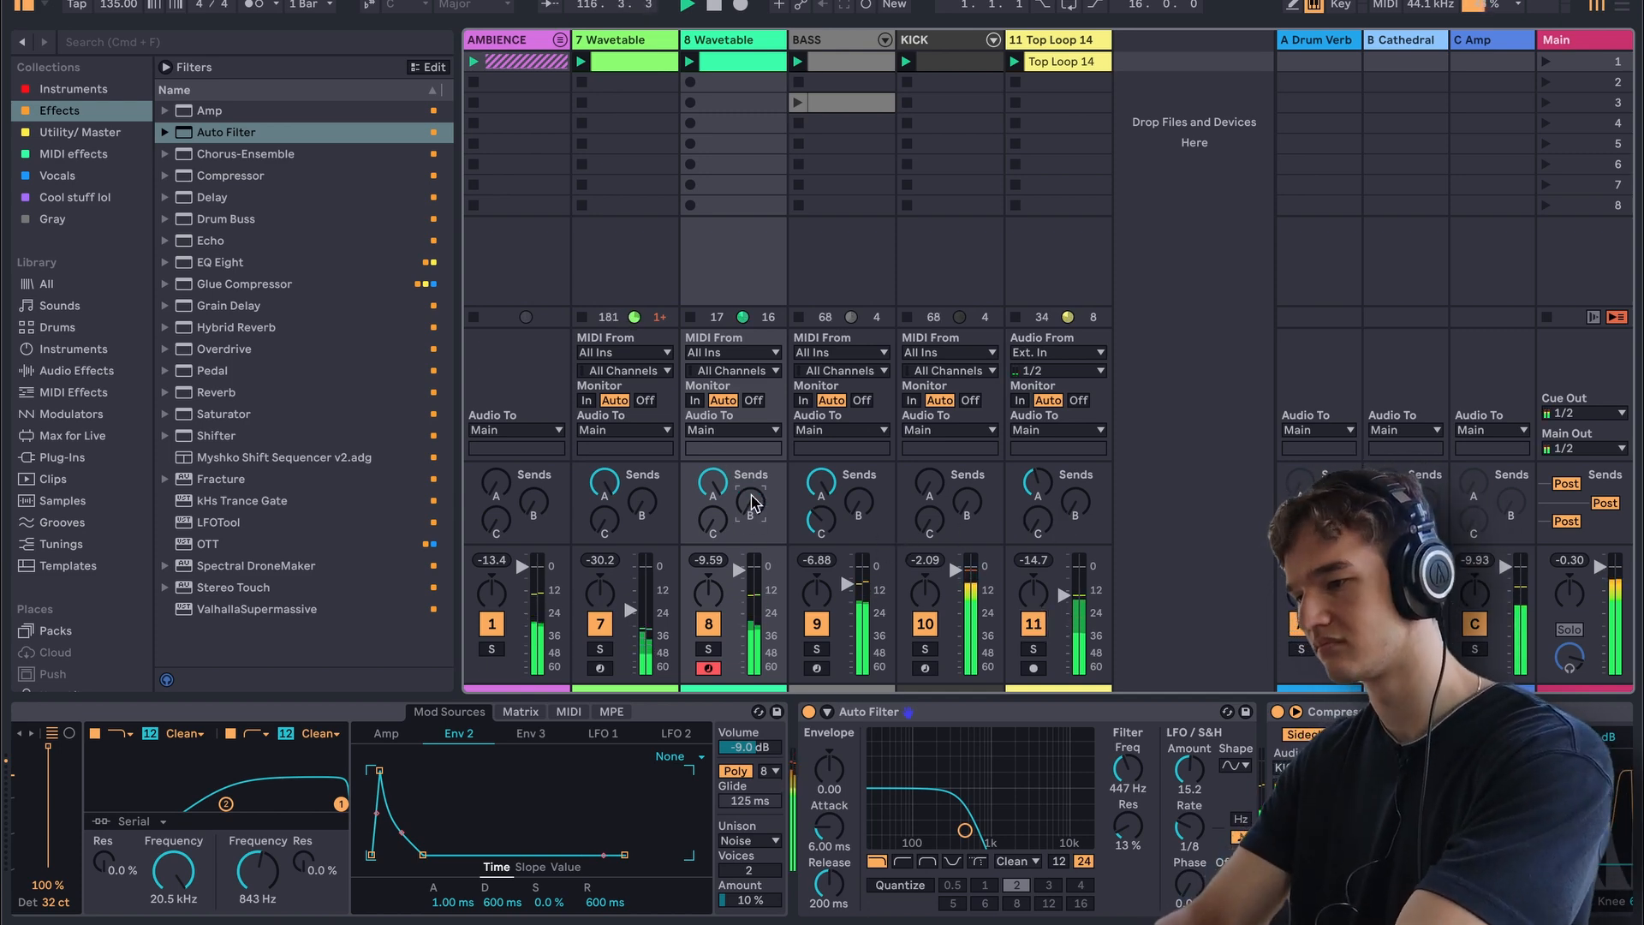
left_click(928, 862)
left_click(877, 862)
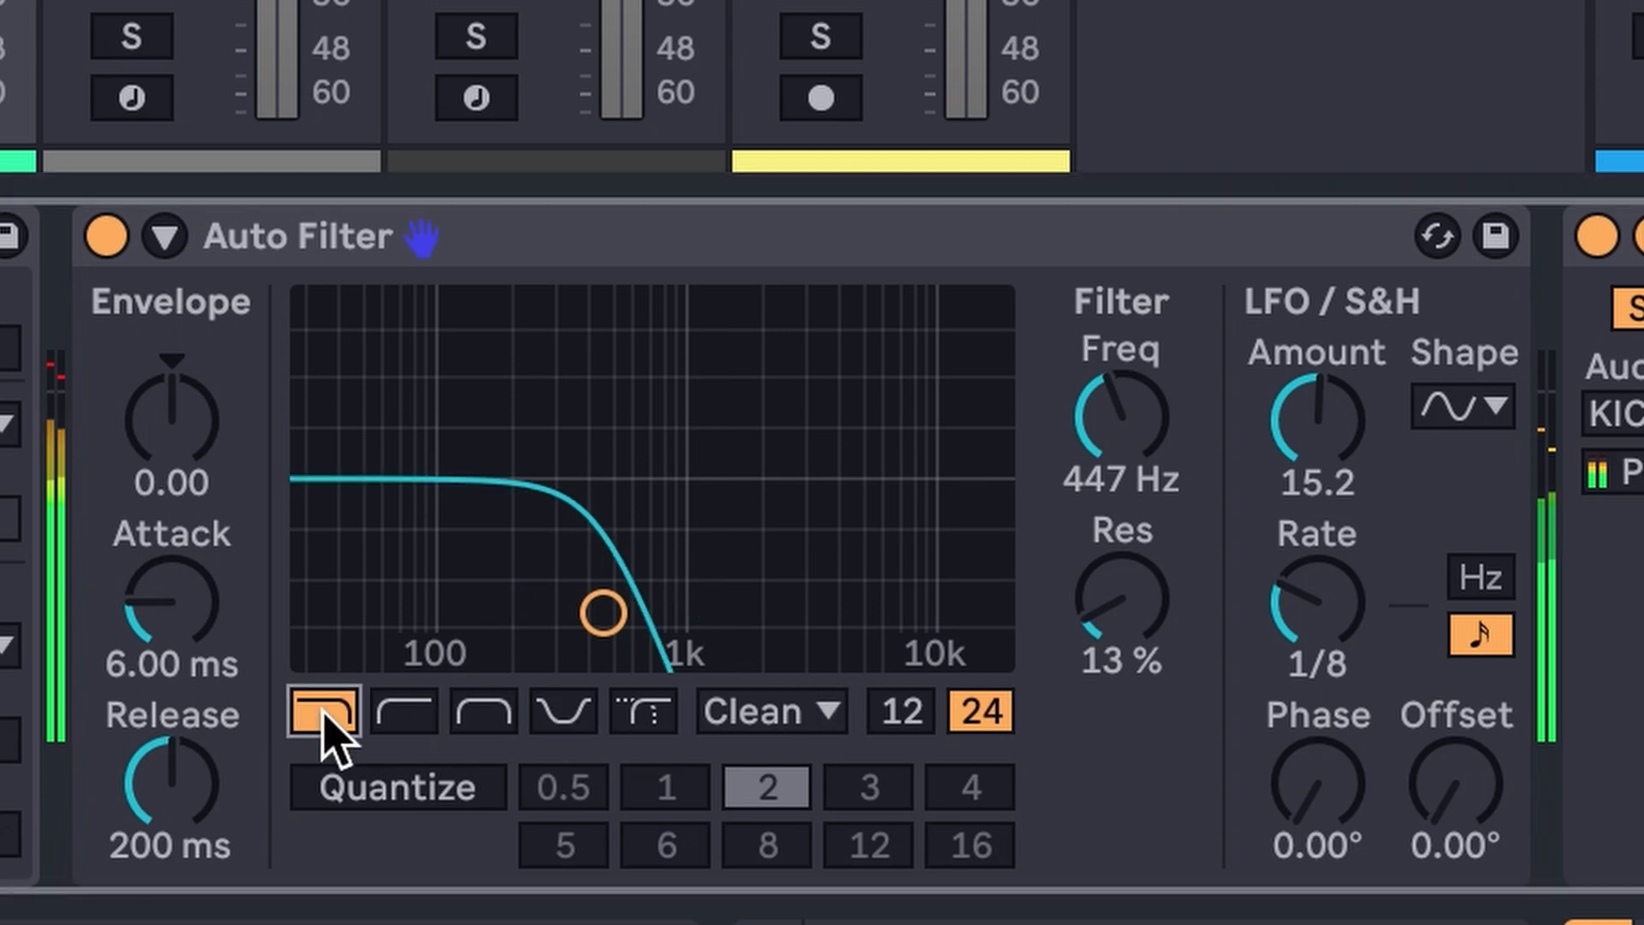
left_click(484, 711)
- Set the band-pass filter to 611 Hz with 17% resonance and its LFO to amount 10.0 at a 1/16 rate
left_click_drag(1122, 418, 1122, 380)
left_click_drag(1199, 445, 1199, 479)
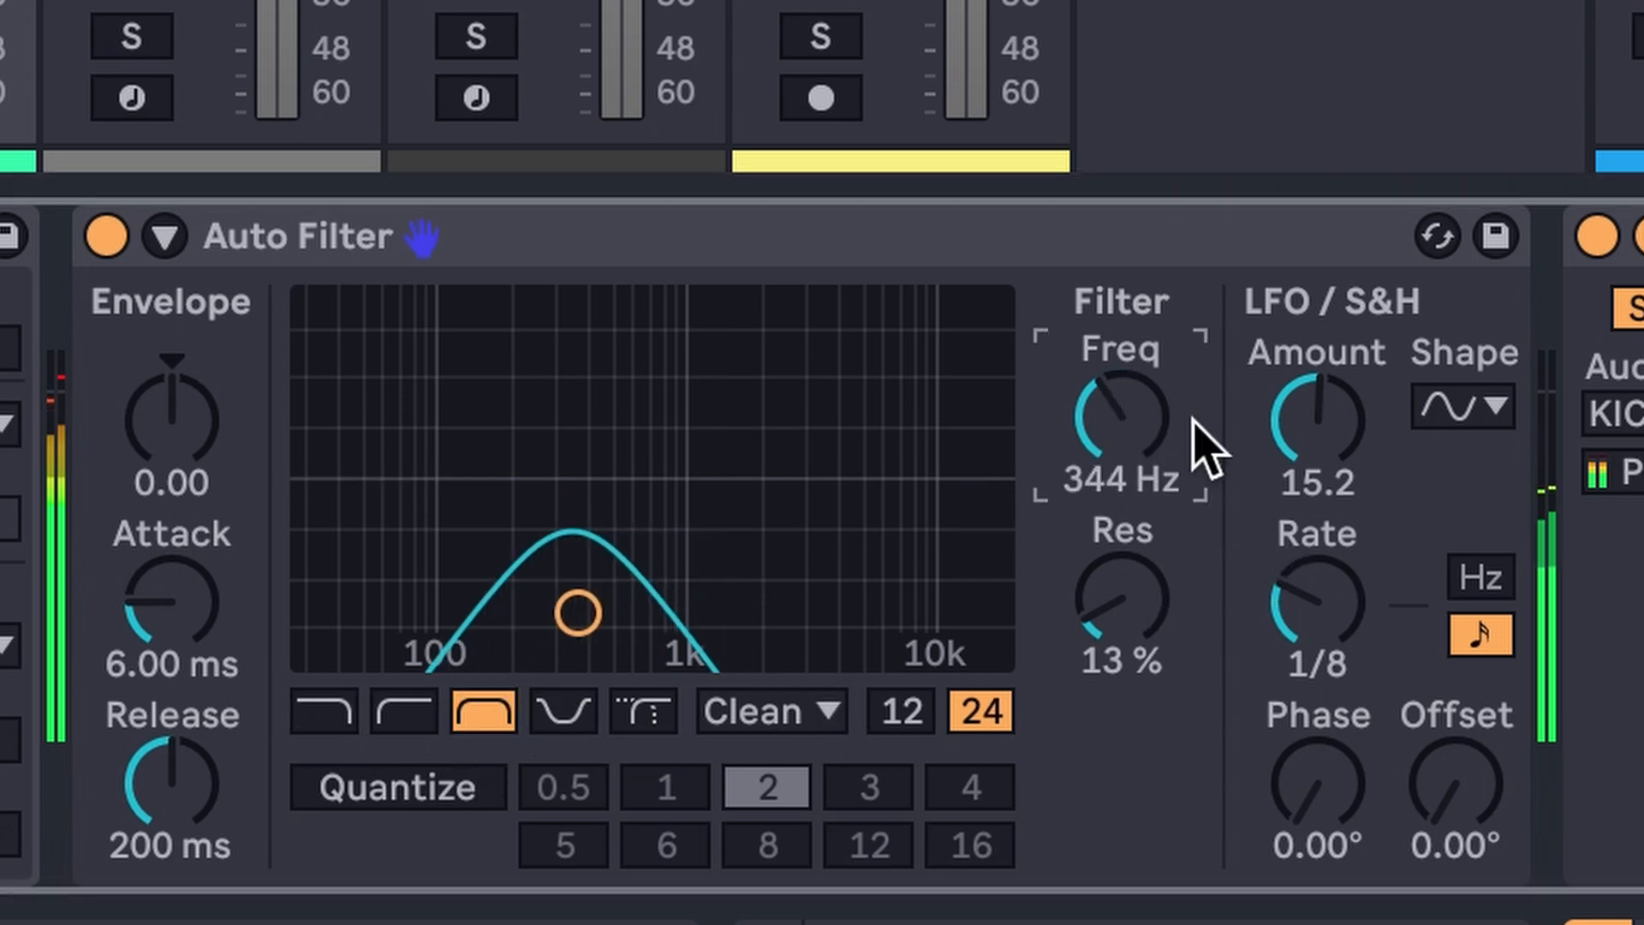
left_click(1486, 409)
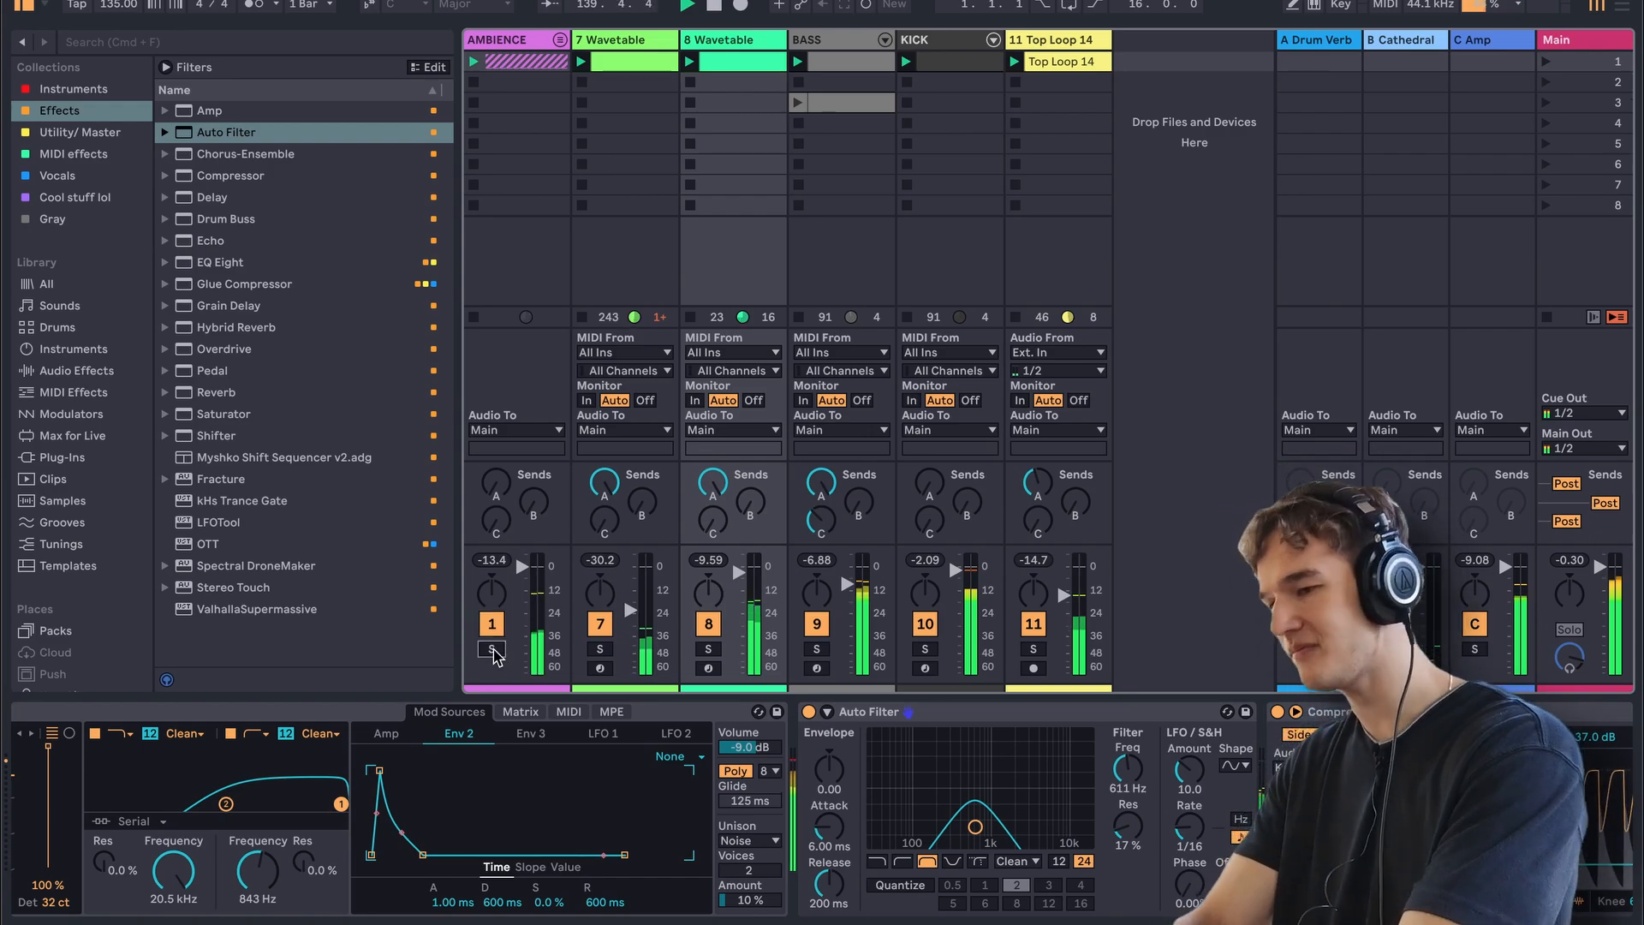
- Restart the loop and compare the soloed AMBIENCE group and other layers with the full mix
left_click(493, 649)
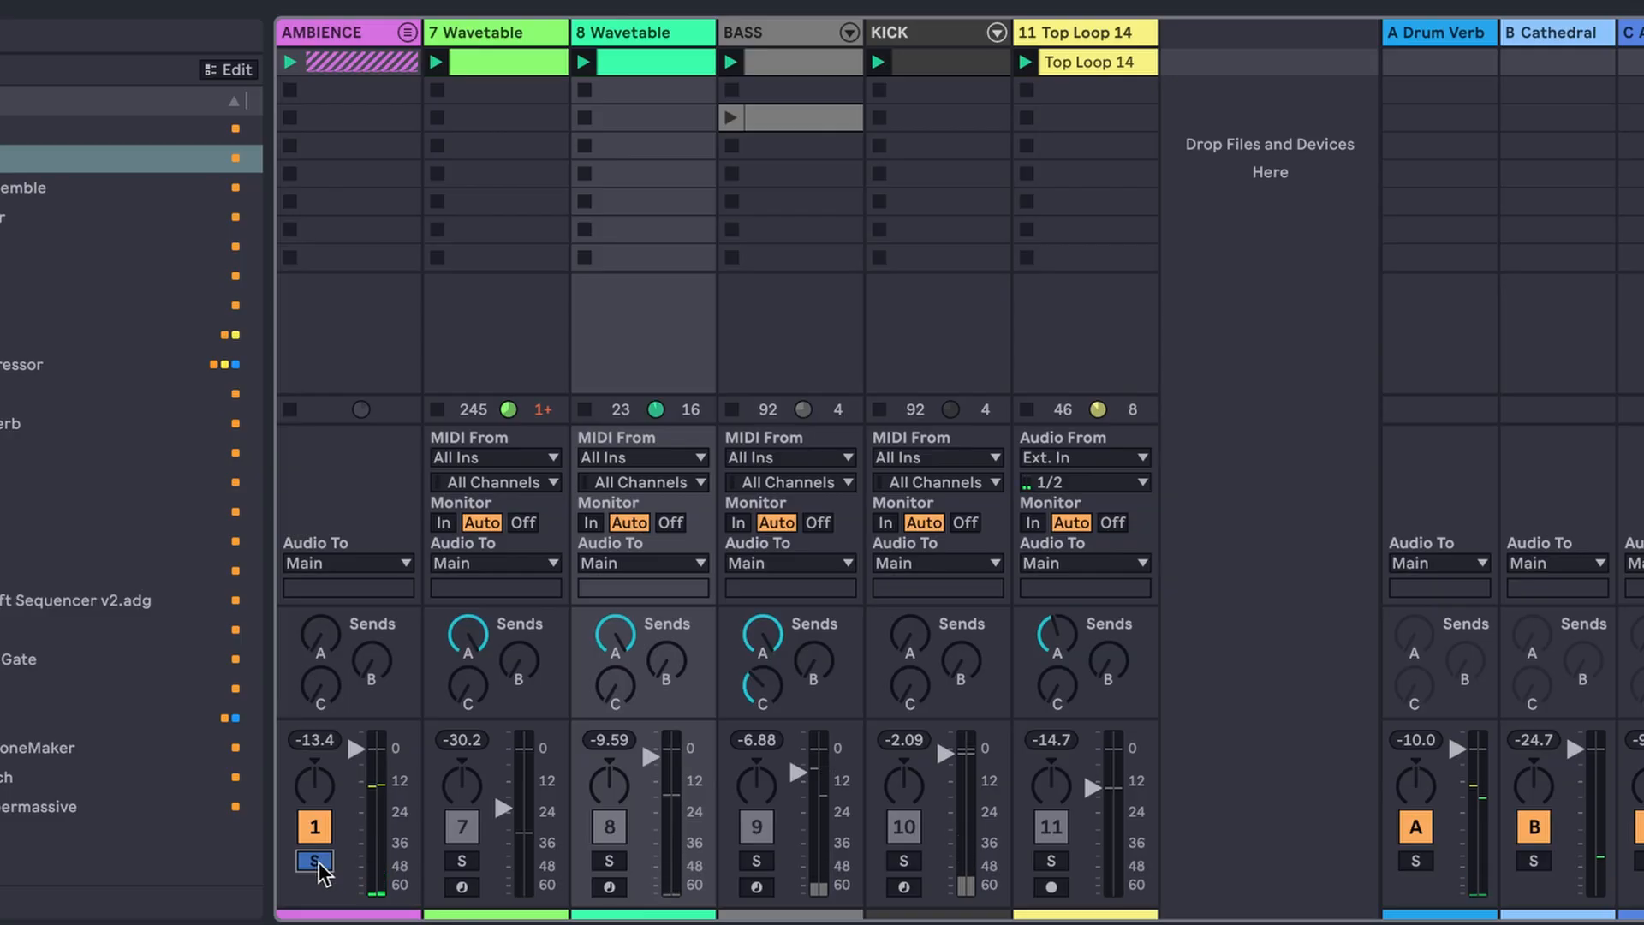
key("space")
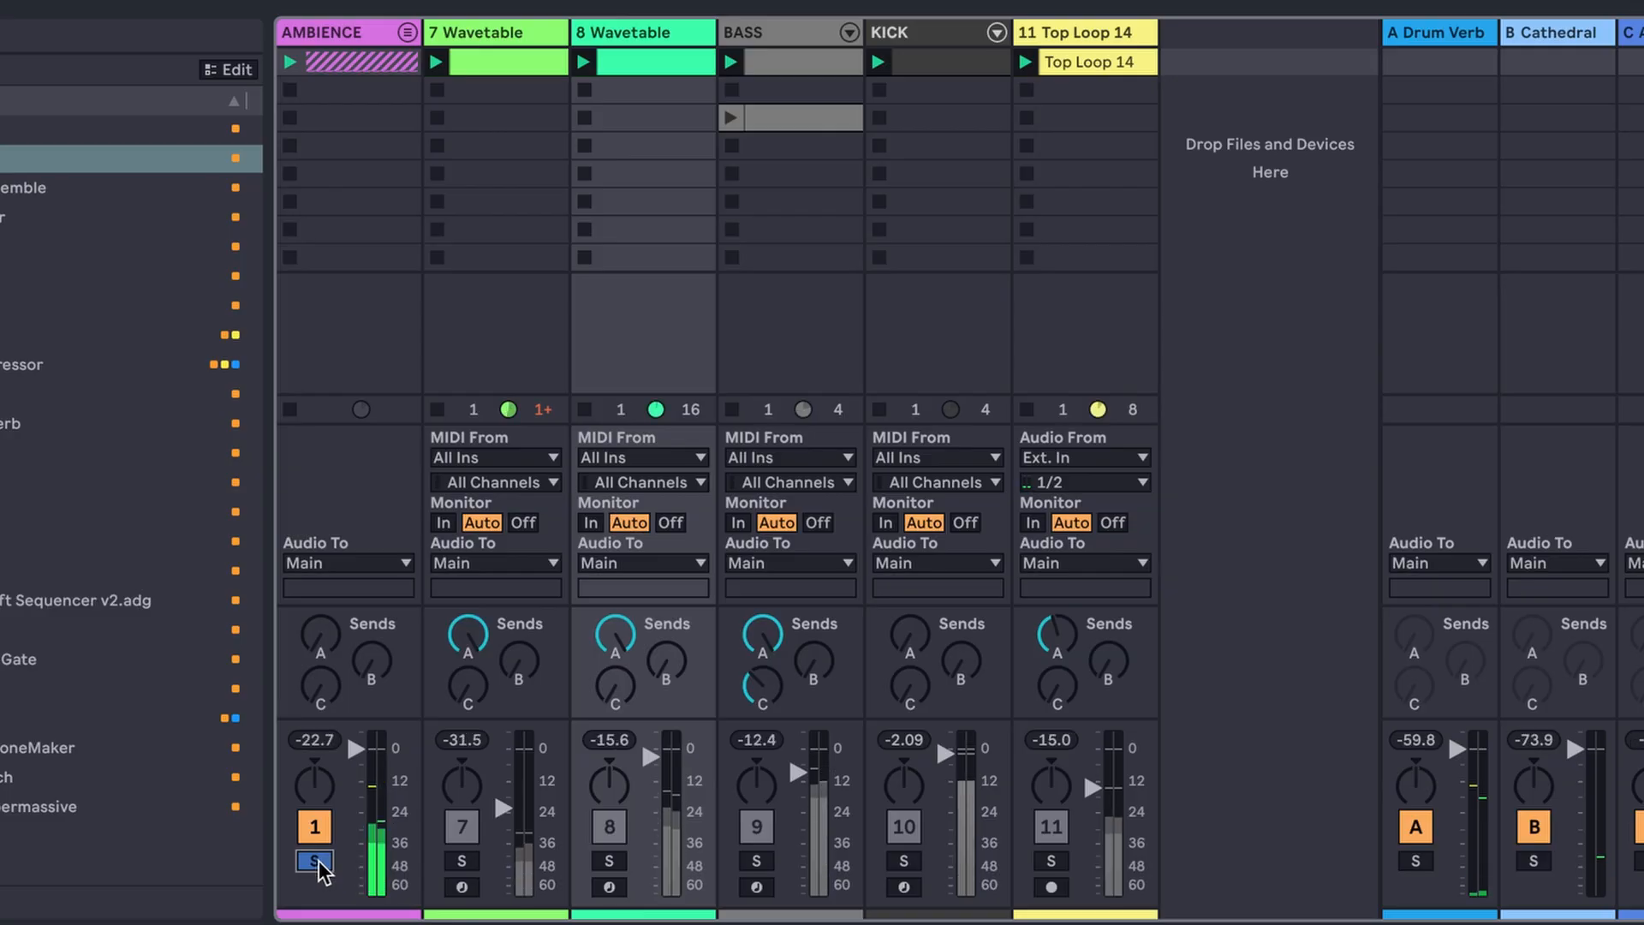
left_click(314, 861)
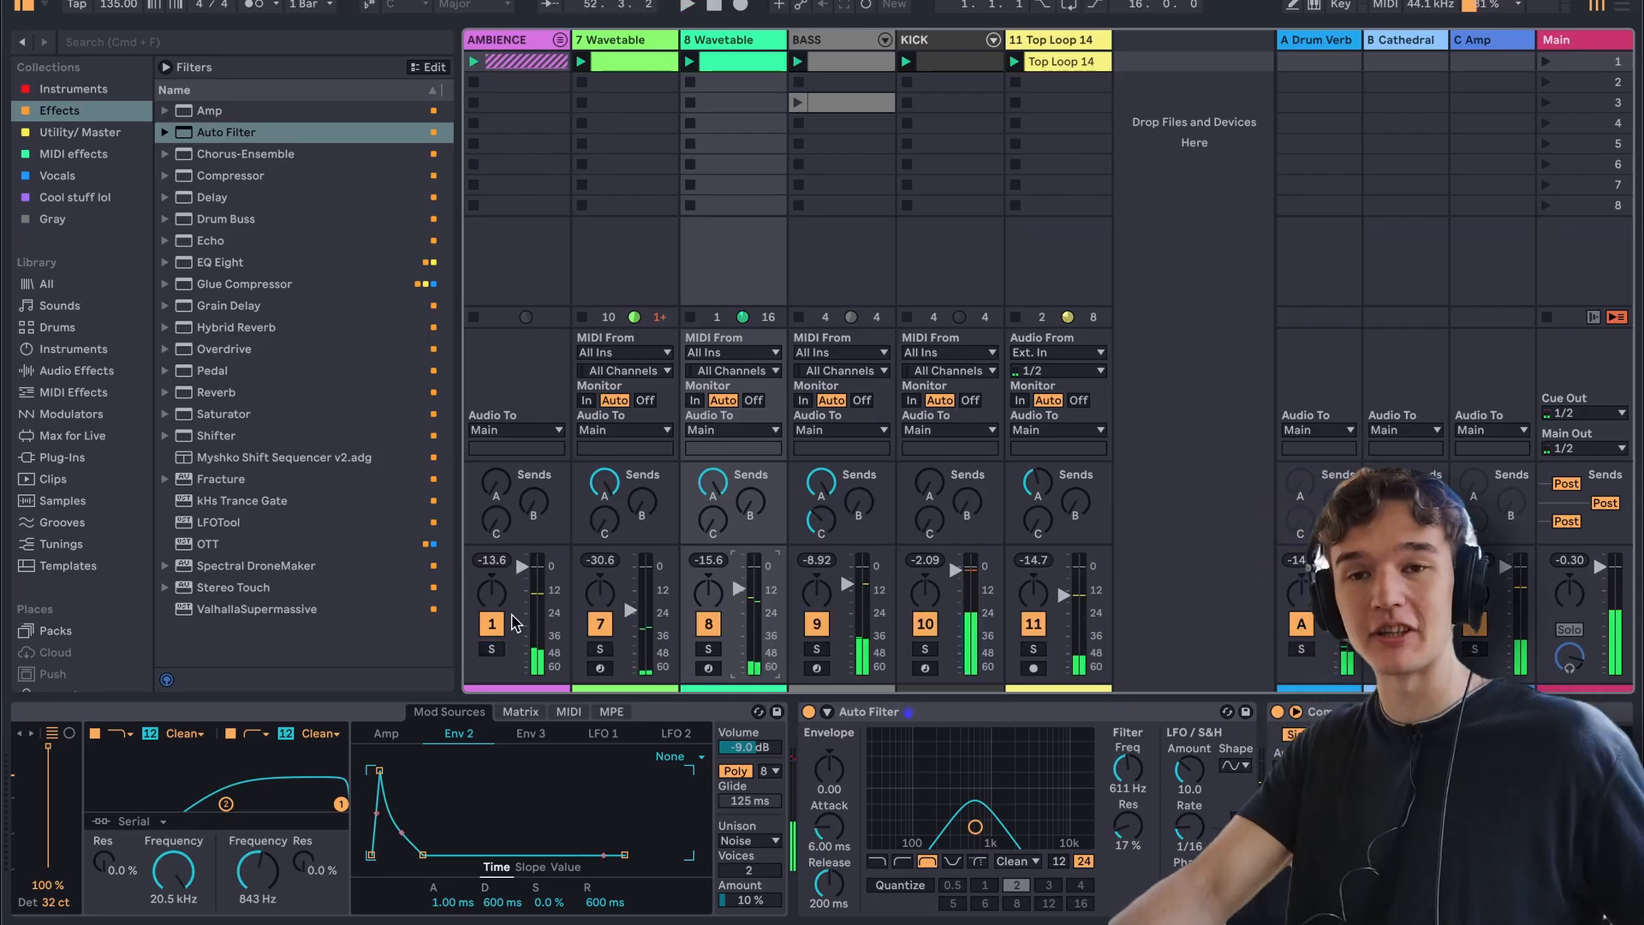
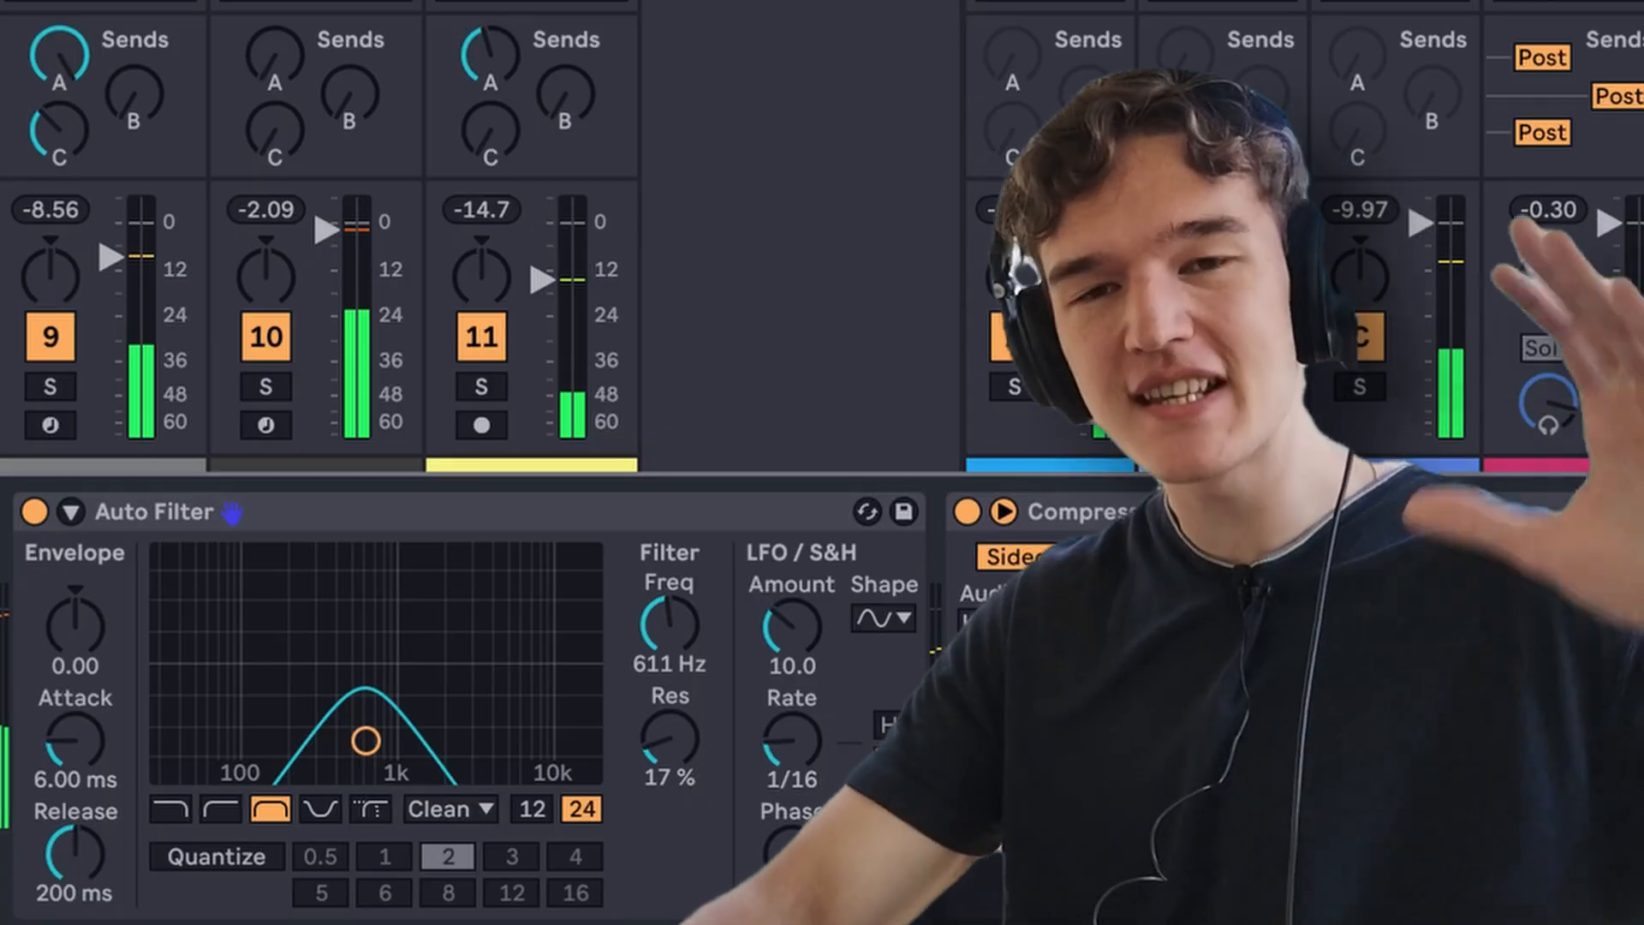
key("s")
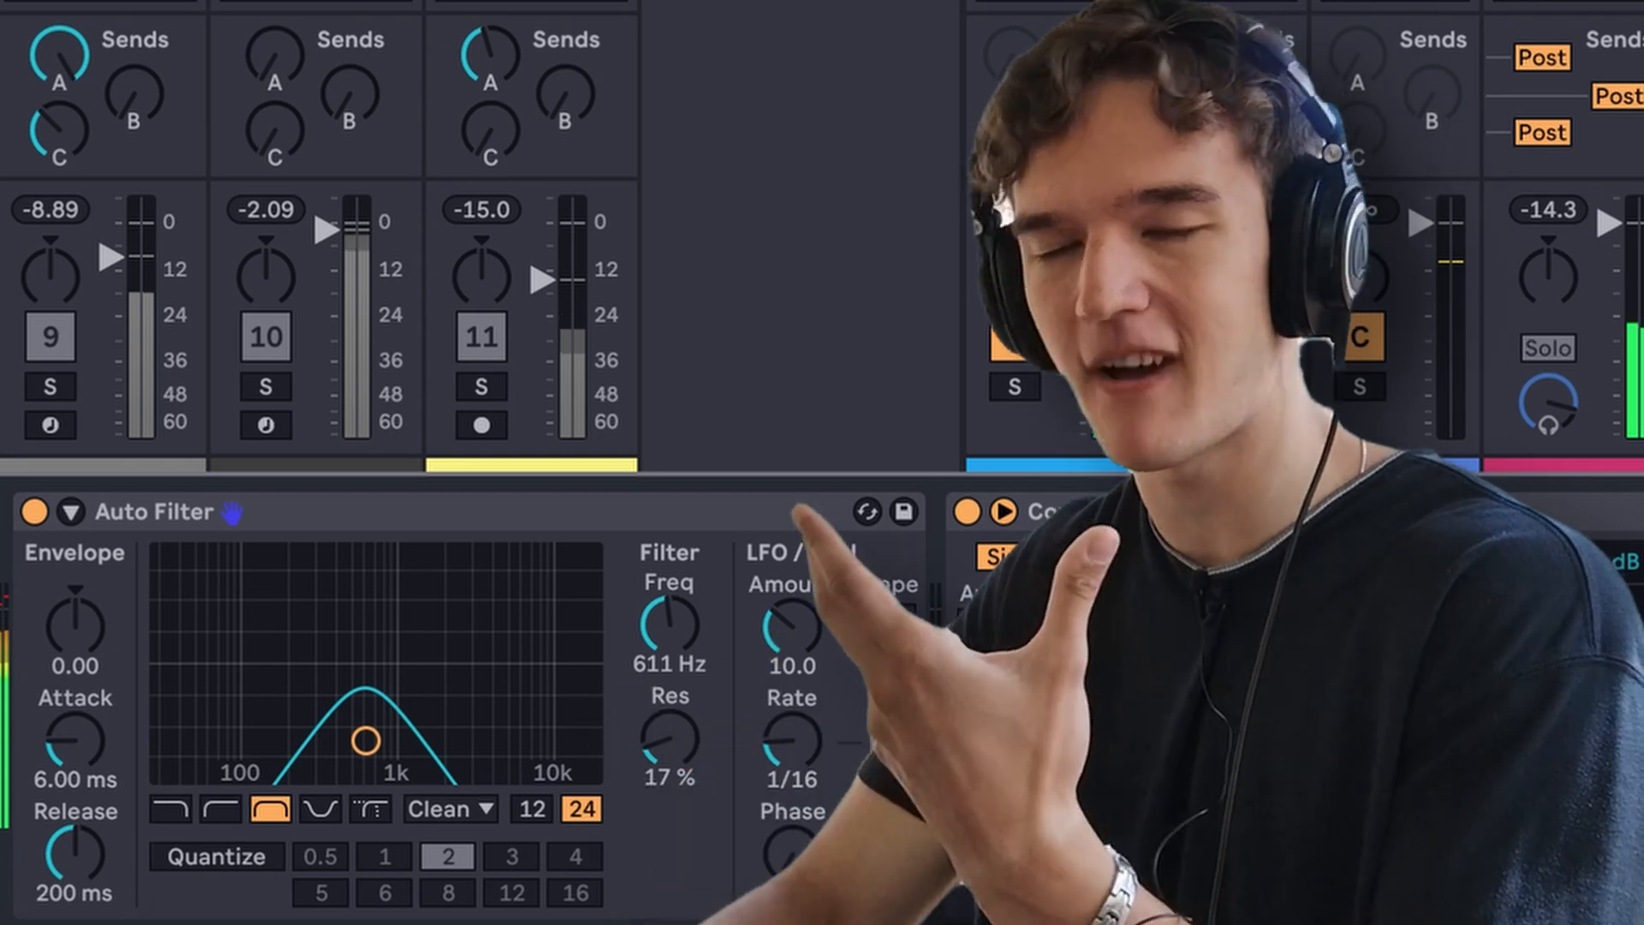
key("Delete")
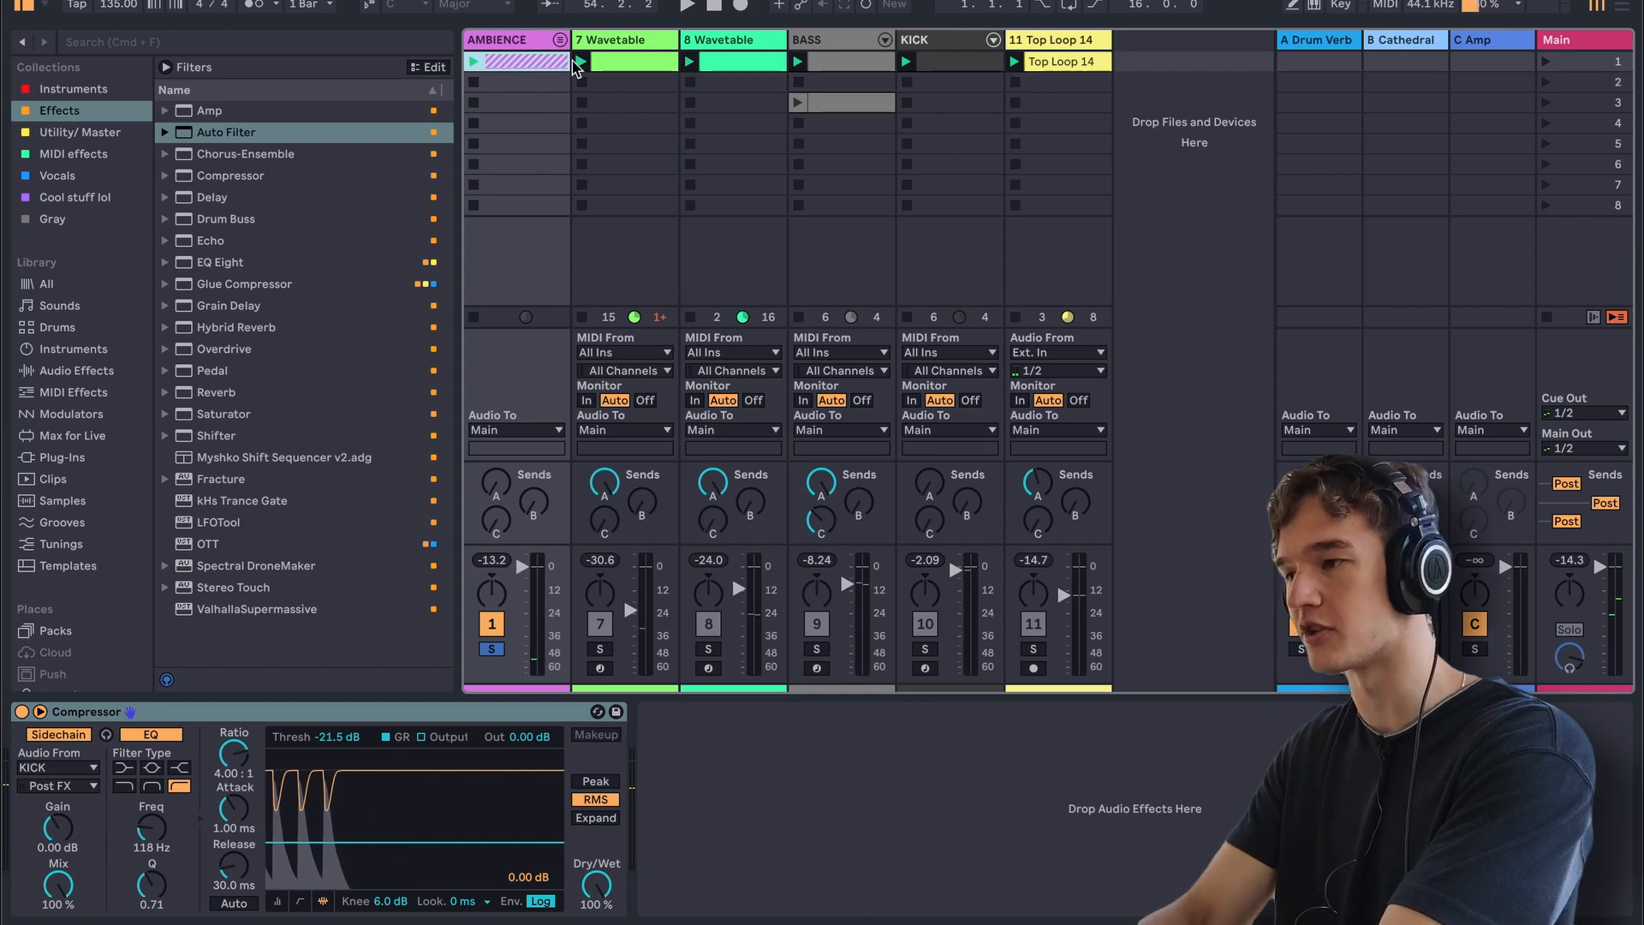
- Show the Arrangement view and place the start position at locator 3, bar 49
key("Tab")
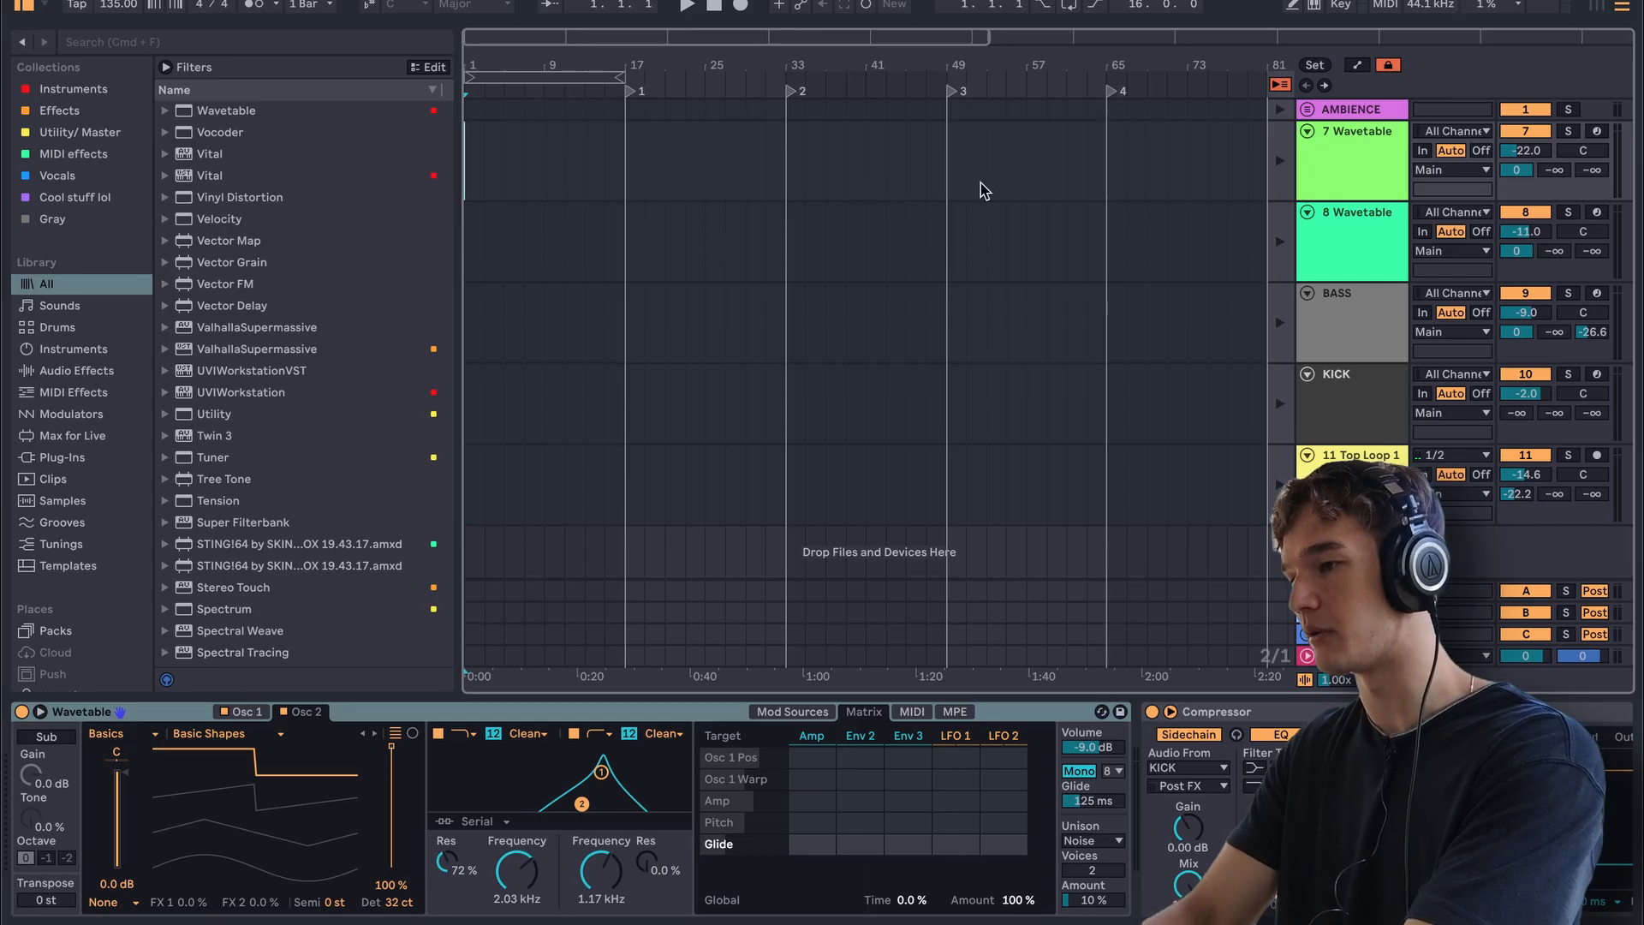
scroll(980, 183, "down", 5)
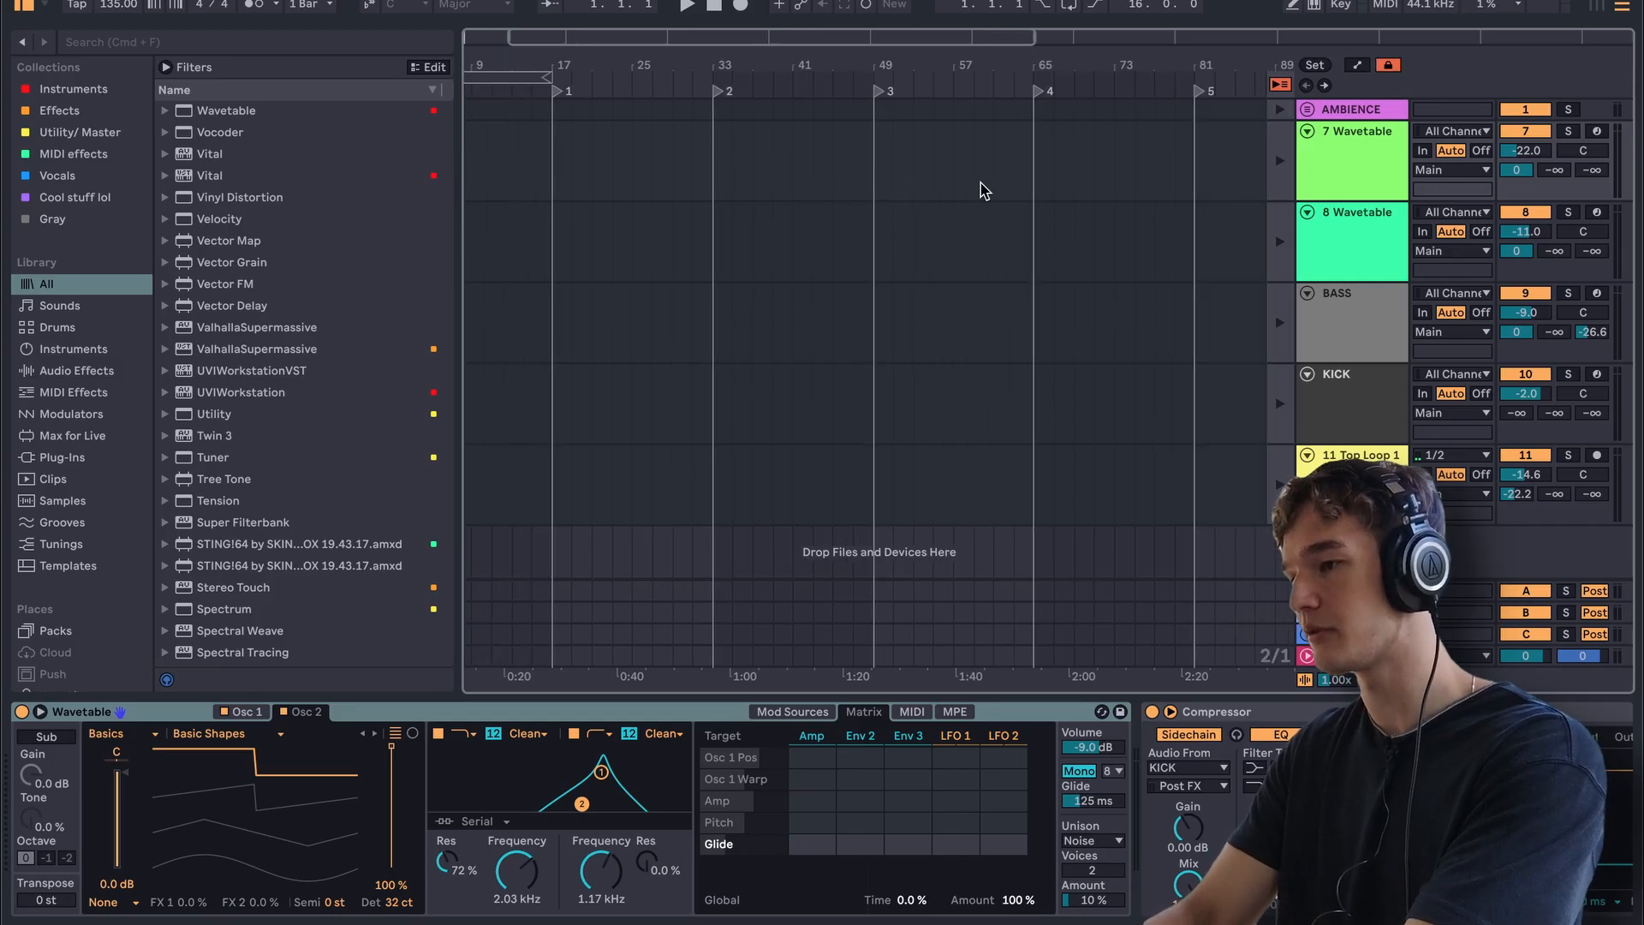
left_click(787, 163)
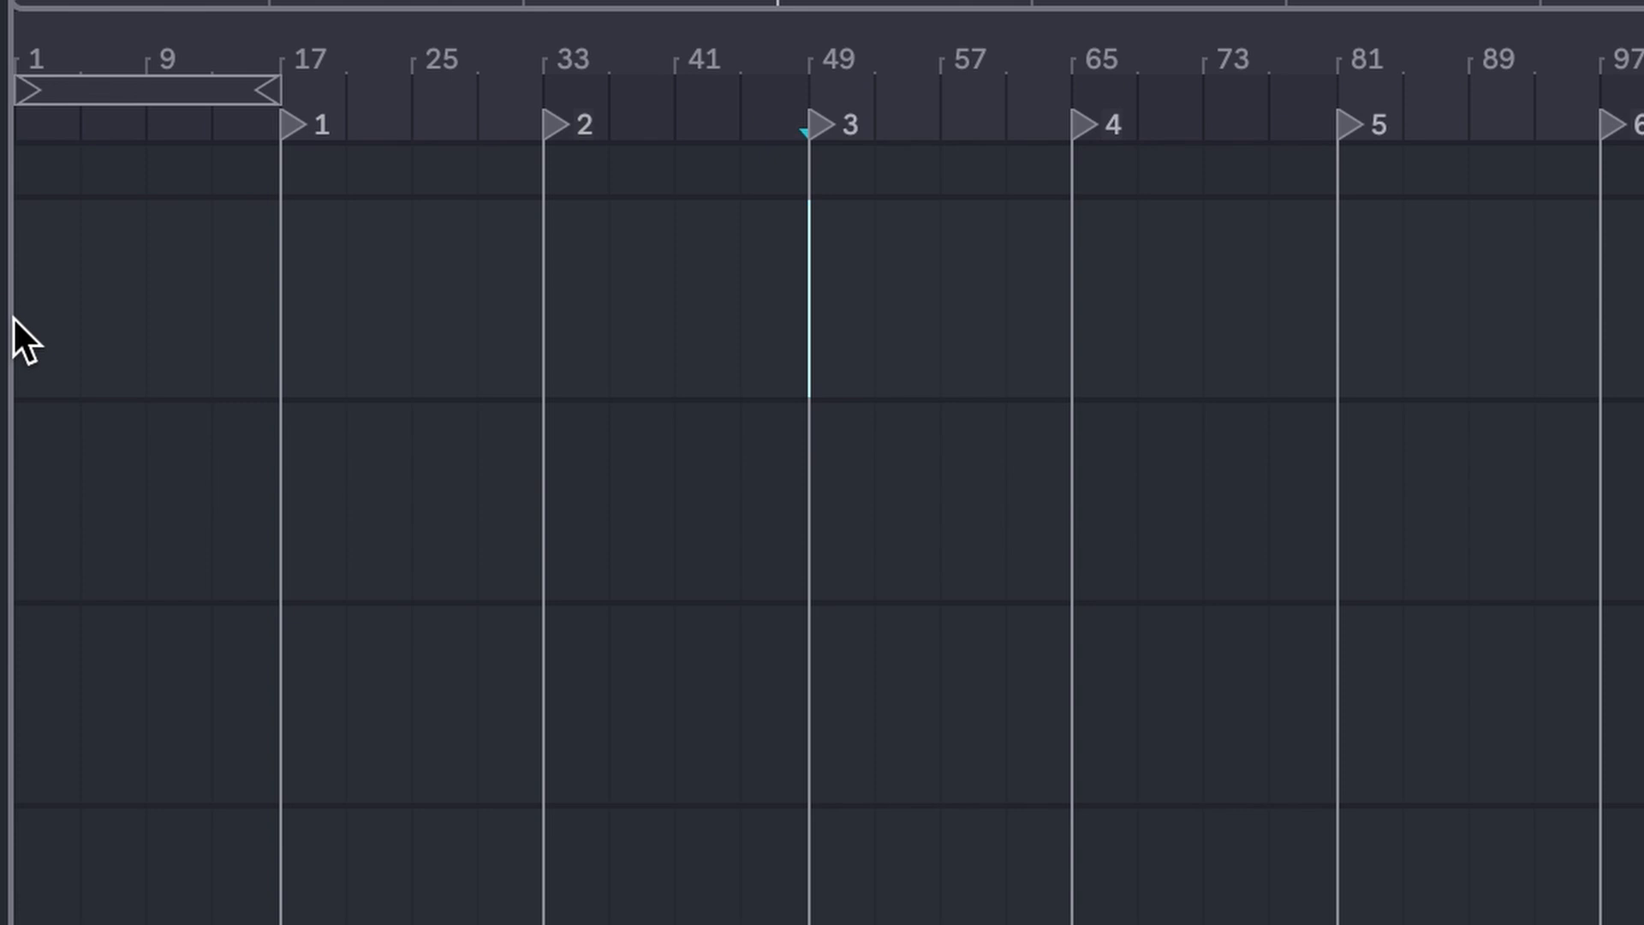
left_click_drag(13, 316, 532, 316)
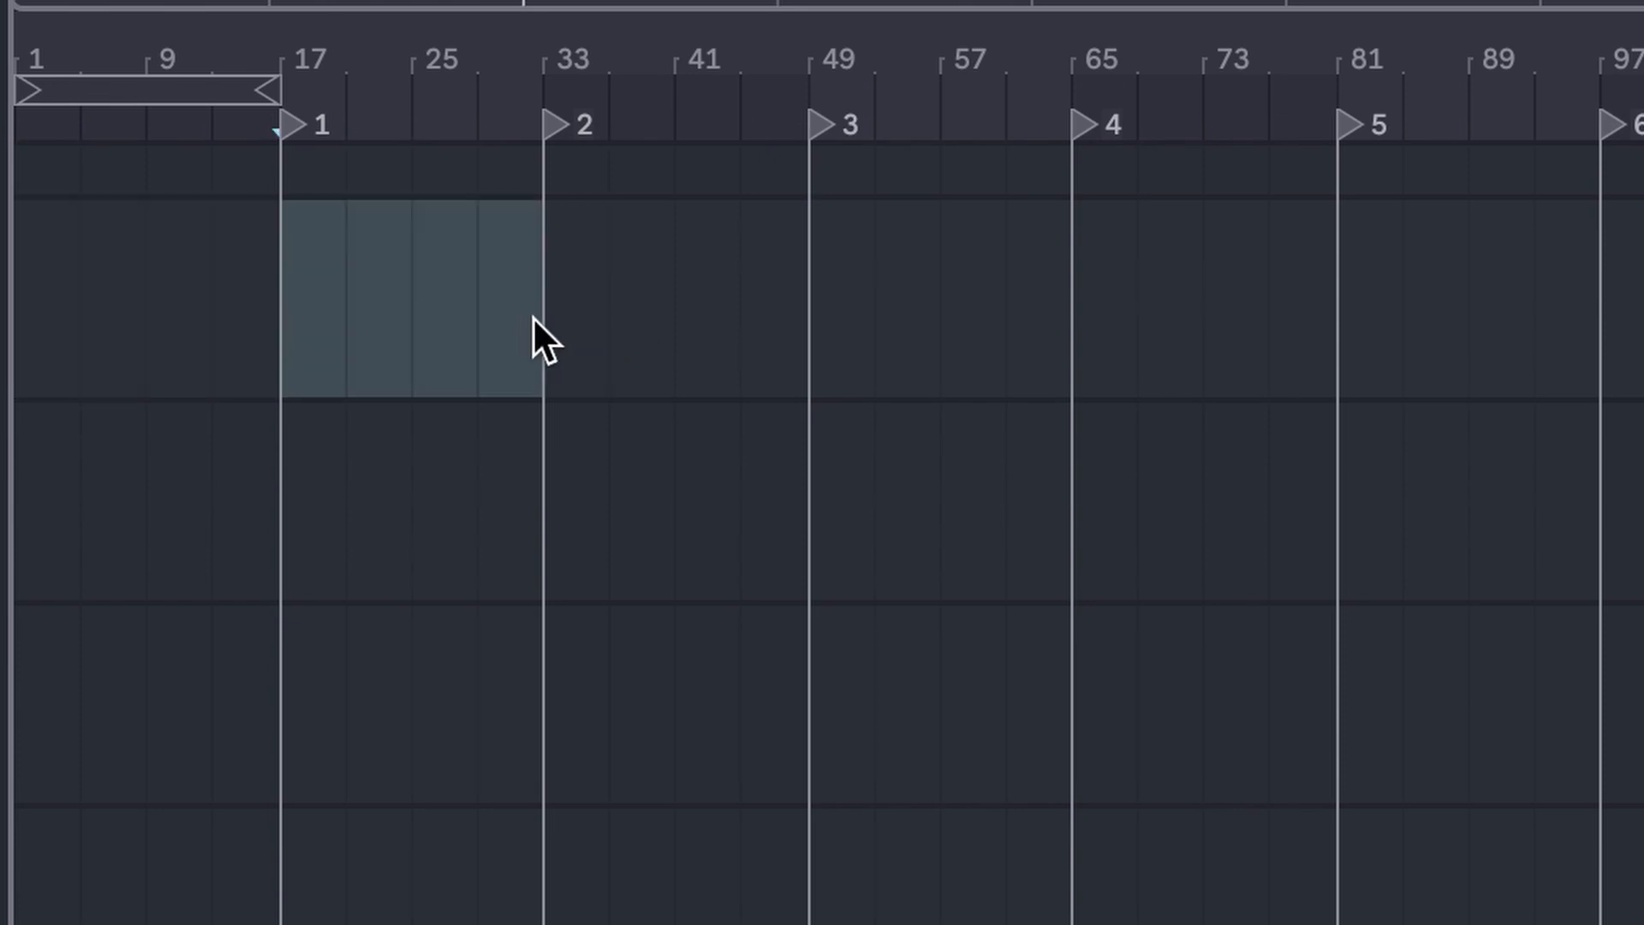
left_click(833, 313)
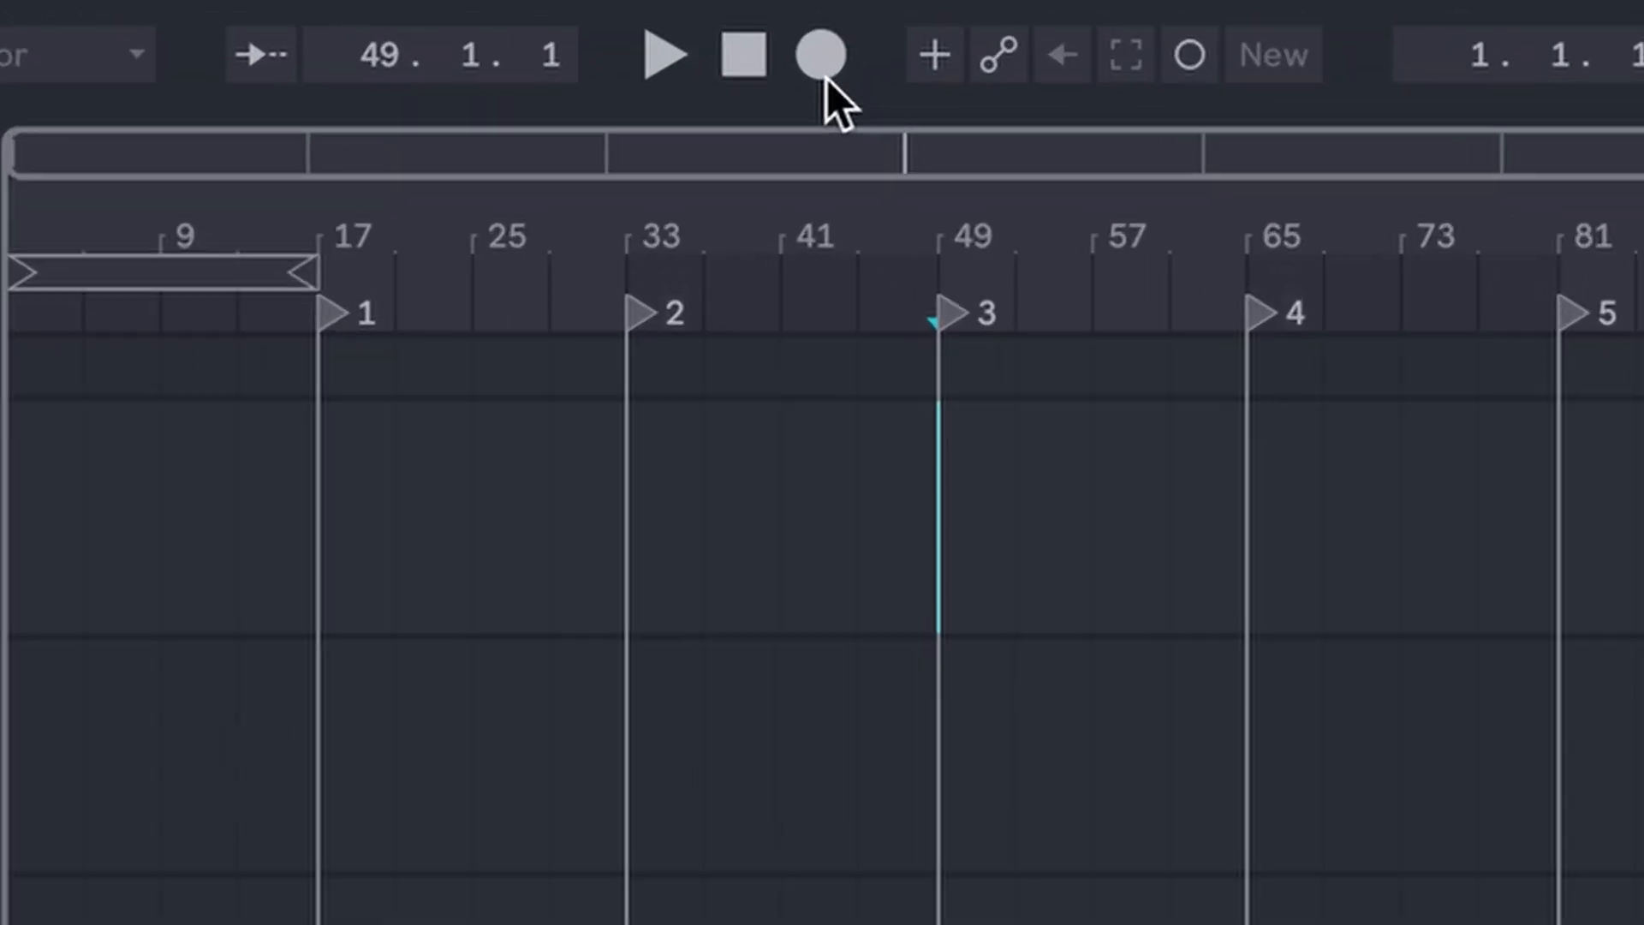
- Record the Session clips into the arrangement from bar 49 until just past bar 53, and stop
left_click(741, 27)
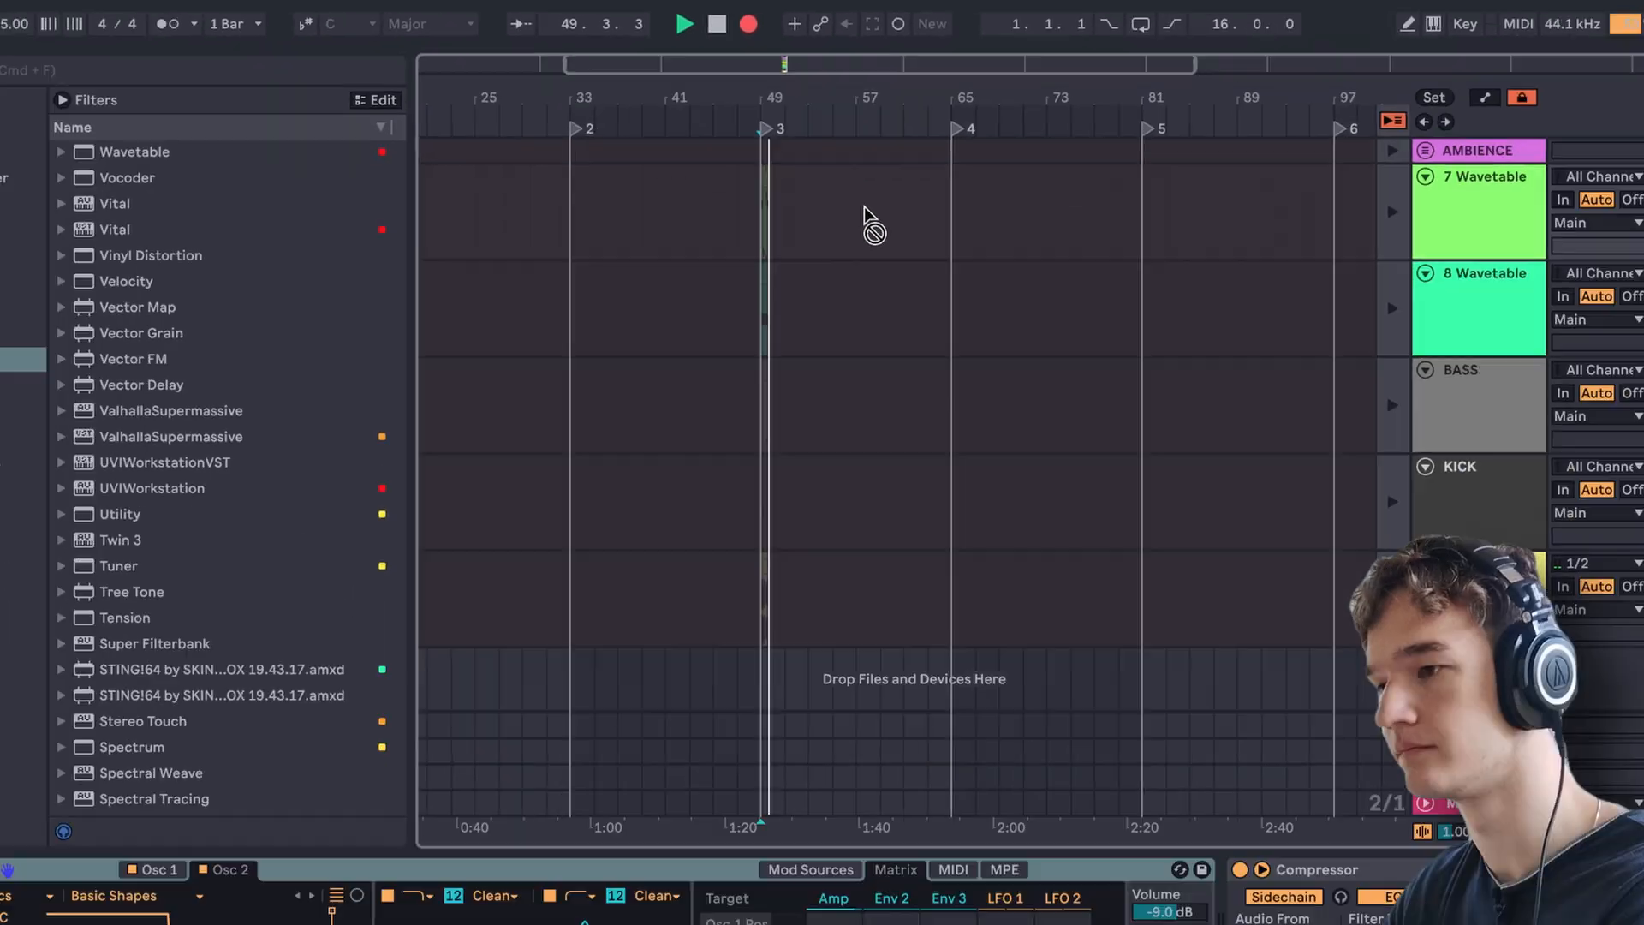
scroll(865, 207, "up", 3)
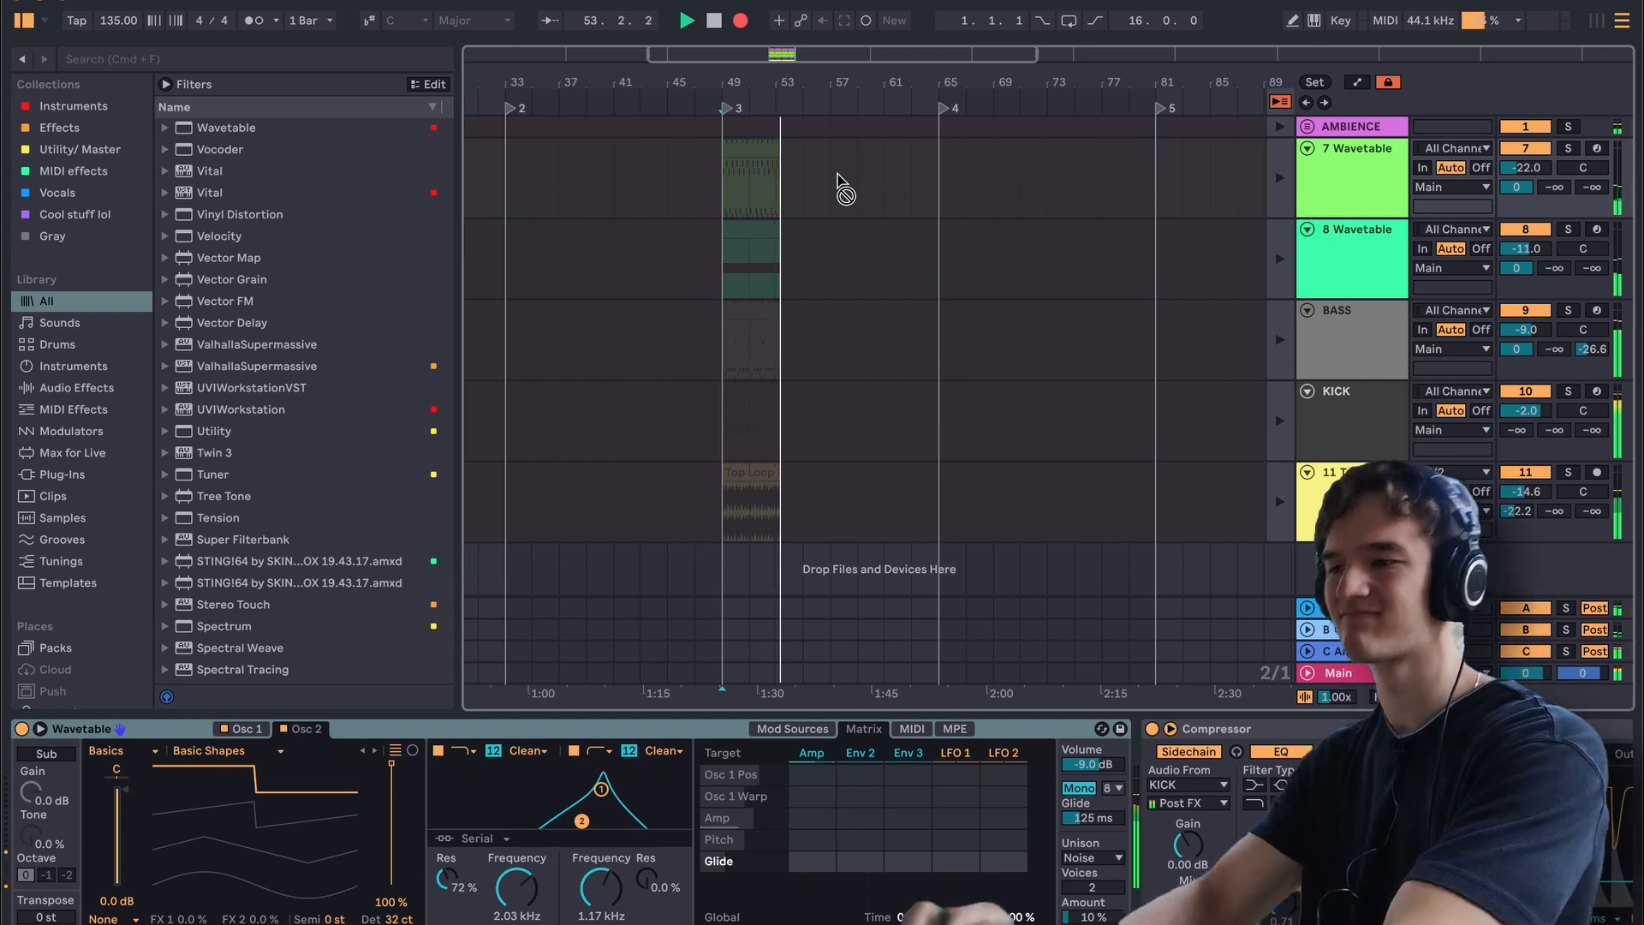
left_click(1281, 104)
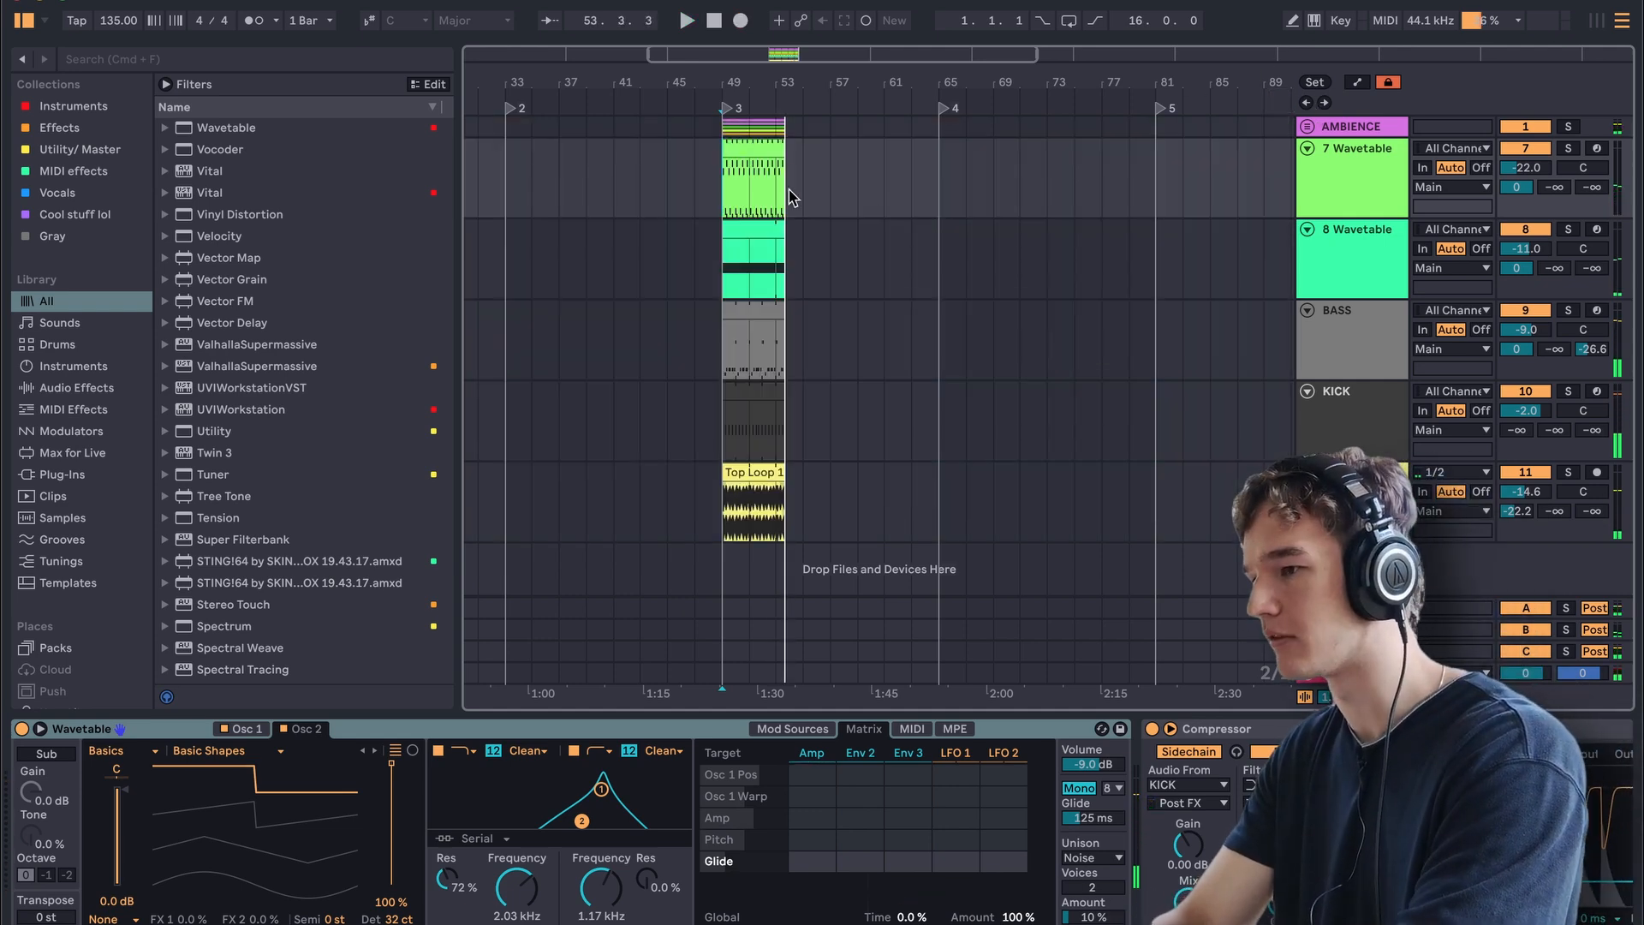
- Trim the recorded clips to end at bar 53 and unfold the AMBIENCE group
left_click_drag(784, 139, 936, 572)
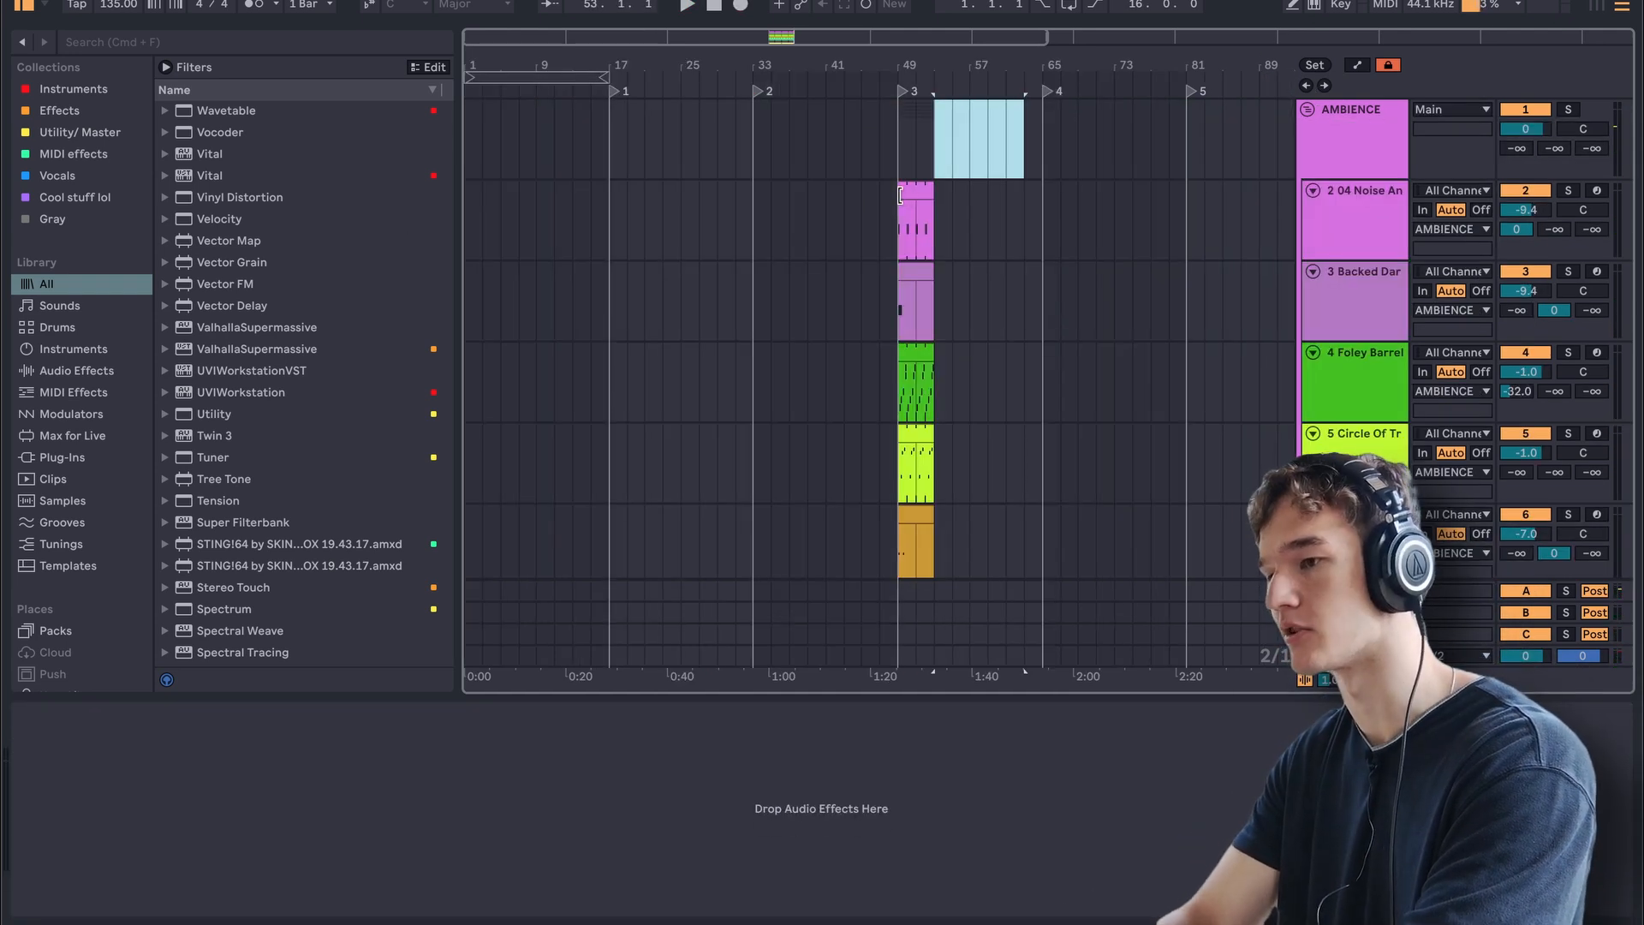
- Extend the clips on tracks 2 (04 Noise An) and 3 (Backed Dar) back to bar 1 and play from there
left_click_drag(900, 195, 737, 234)
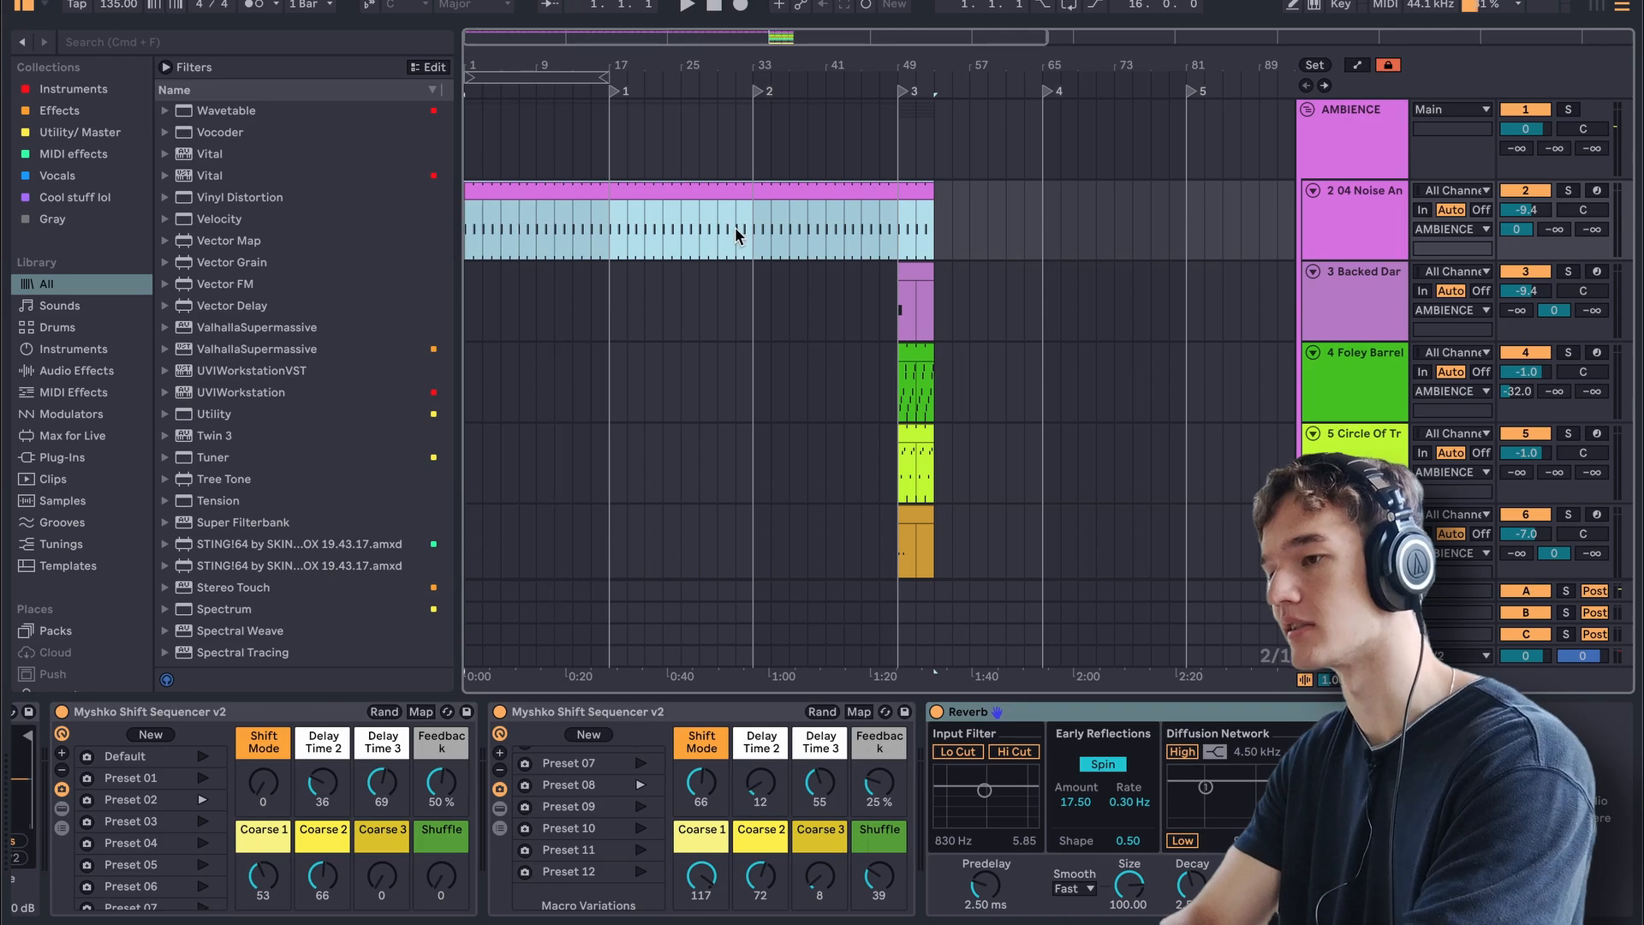
left_click(470, 228)
scroll(470, 229, "down", 2)
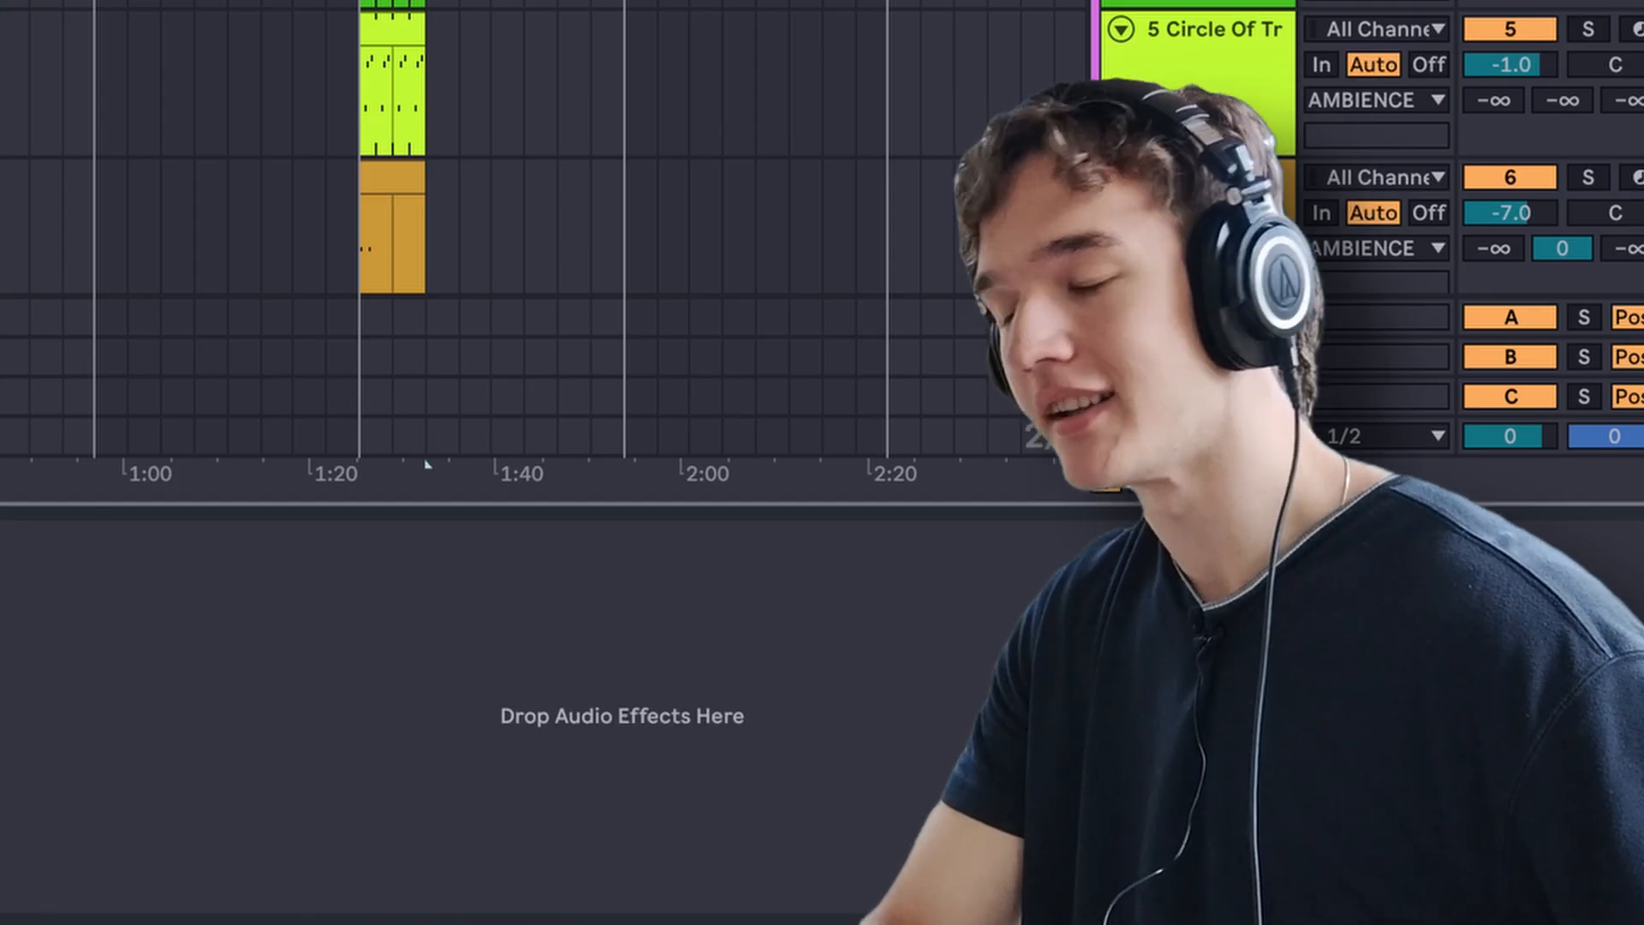
scroll(427, 464, "down", 2)
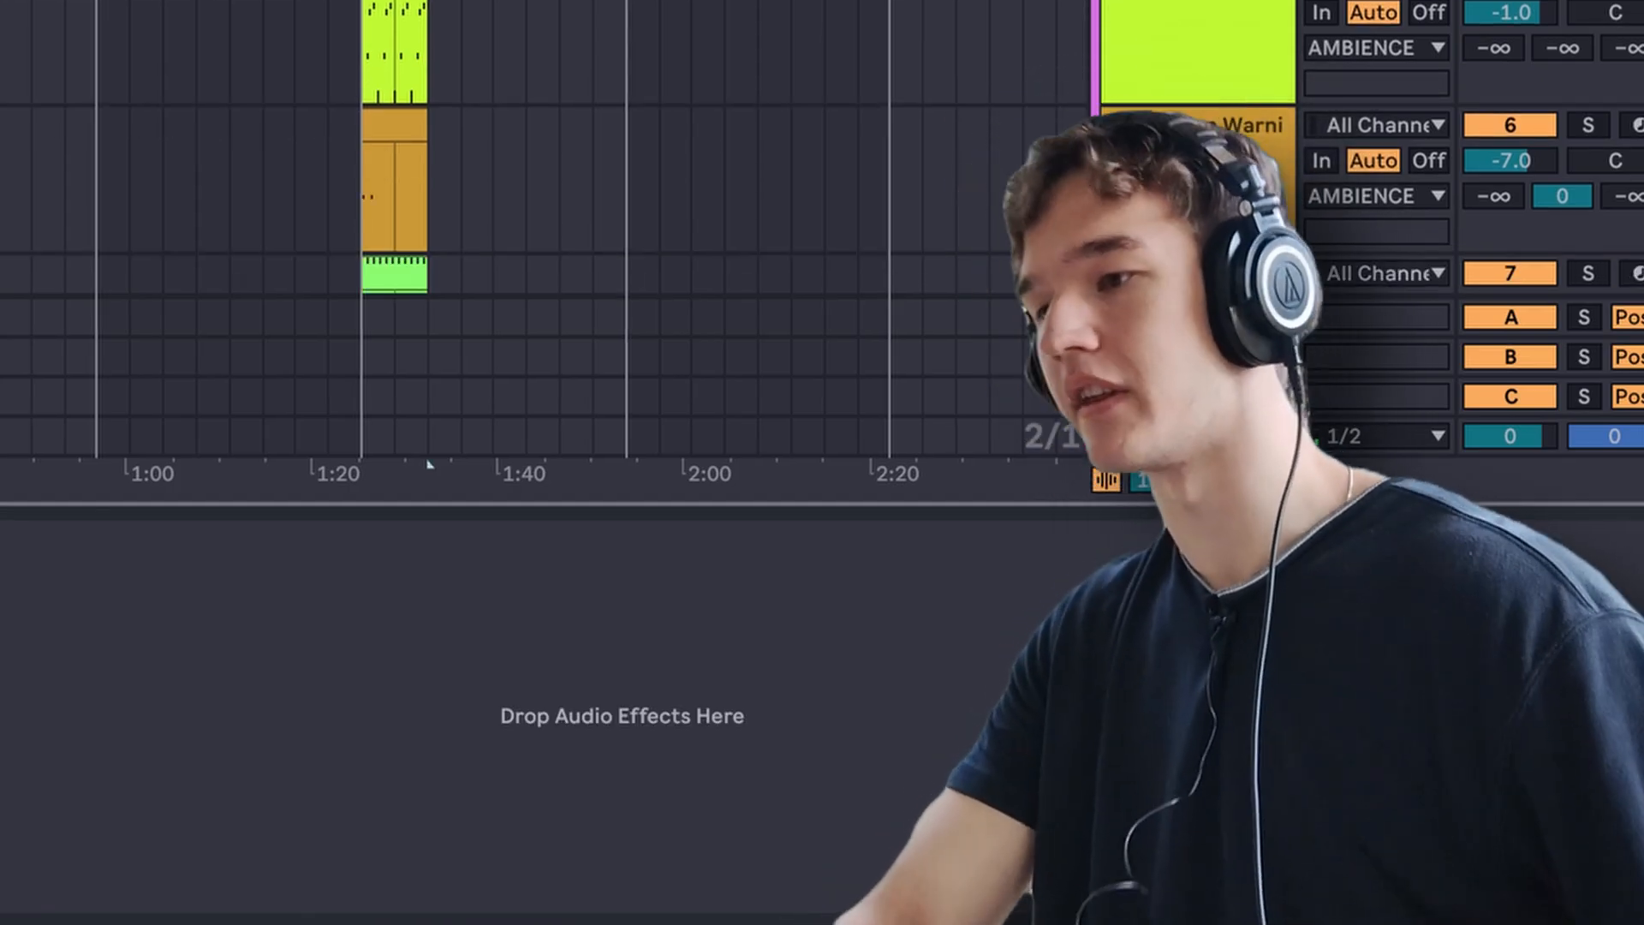
left_click(1199, 273)
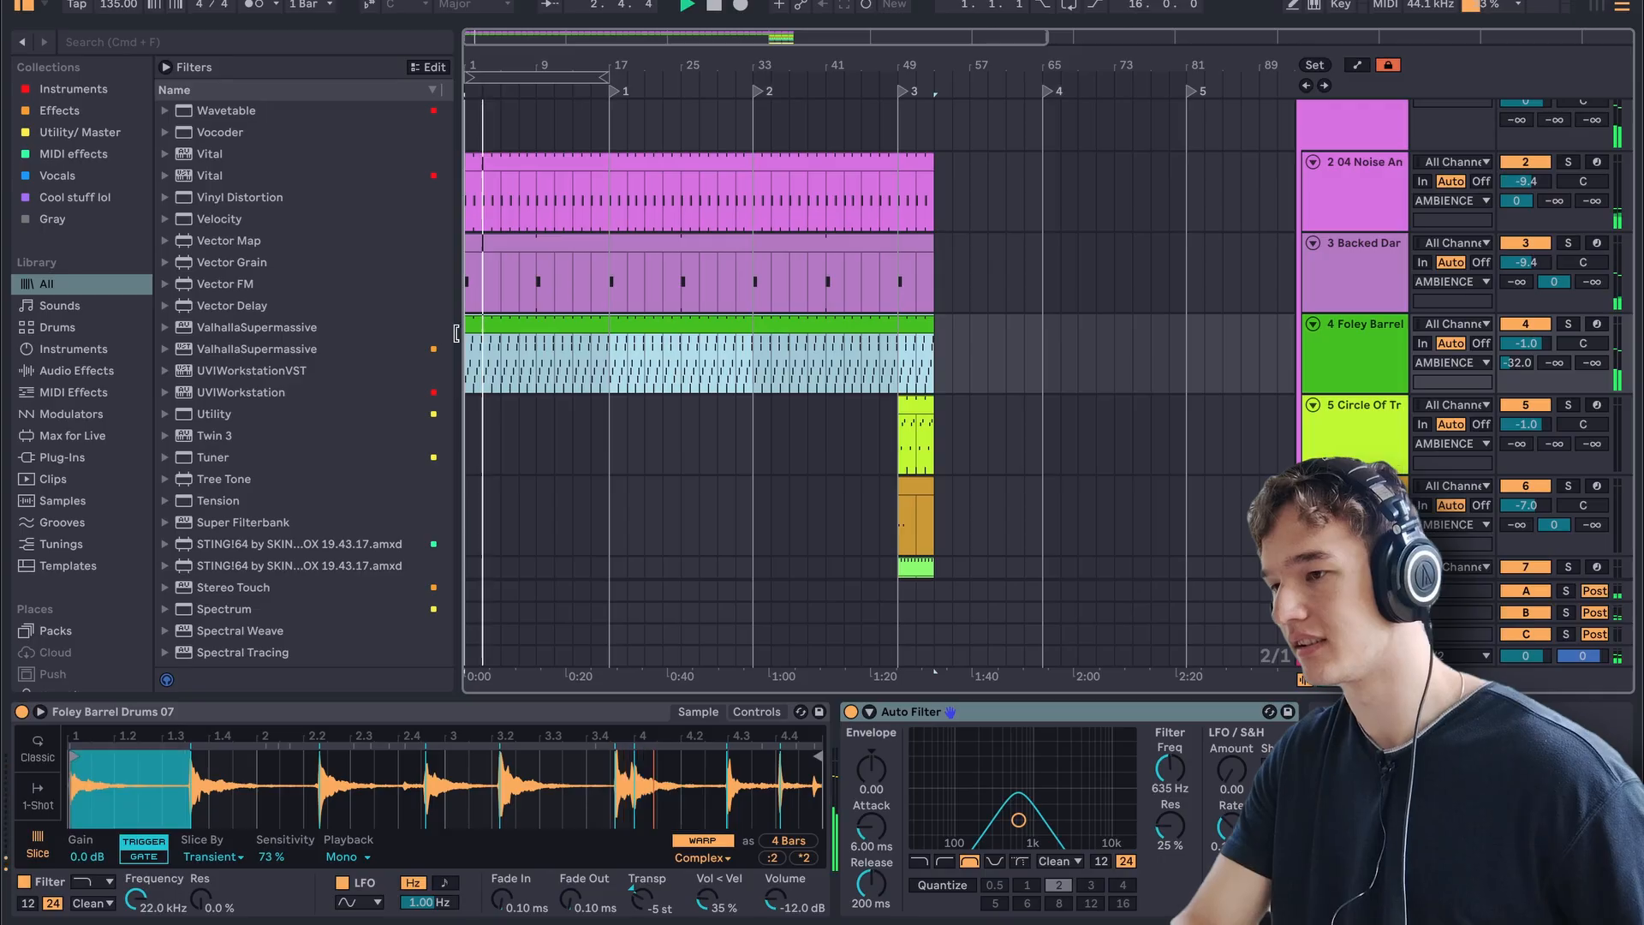
- Start the Foley Barrel clip at bar 9 and extend the Circle Of Tr clip back to bar 1
left_click_drag(461, 337, 537, 349)
scroll(757, 342, "down", 3)
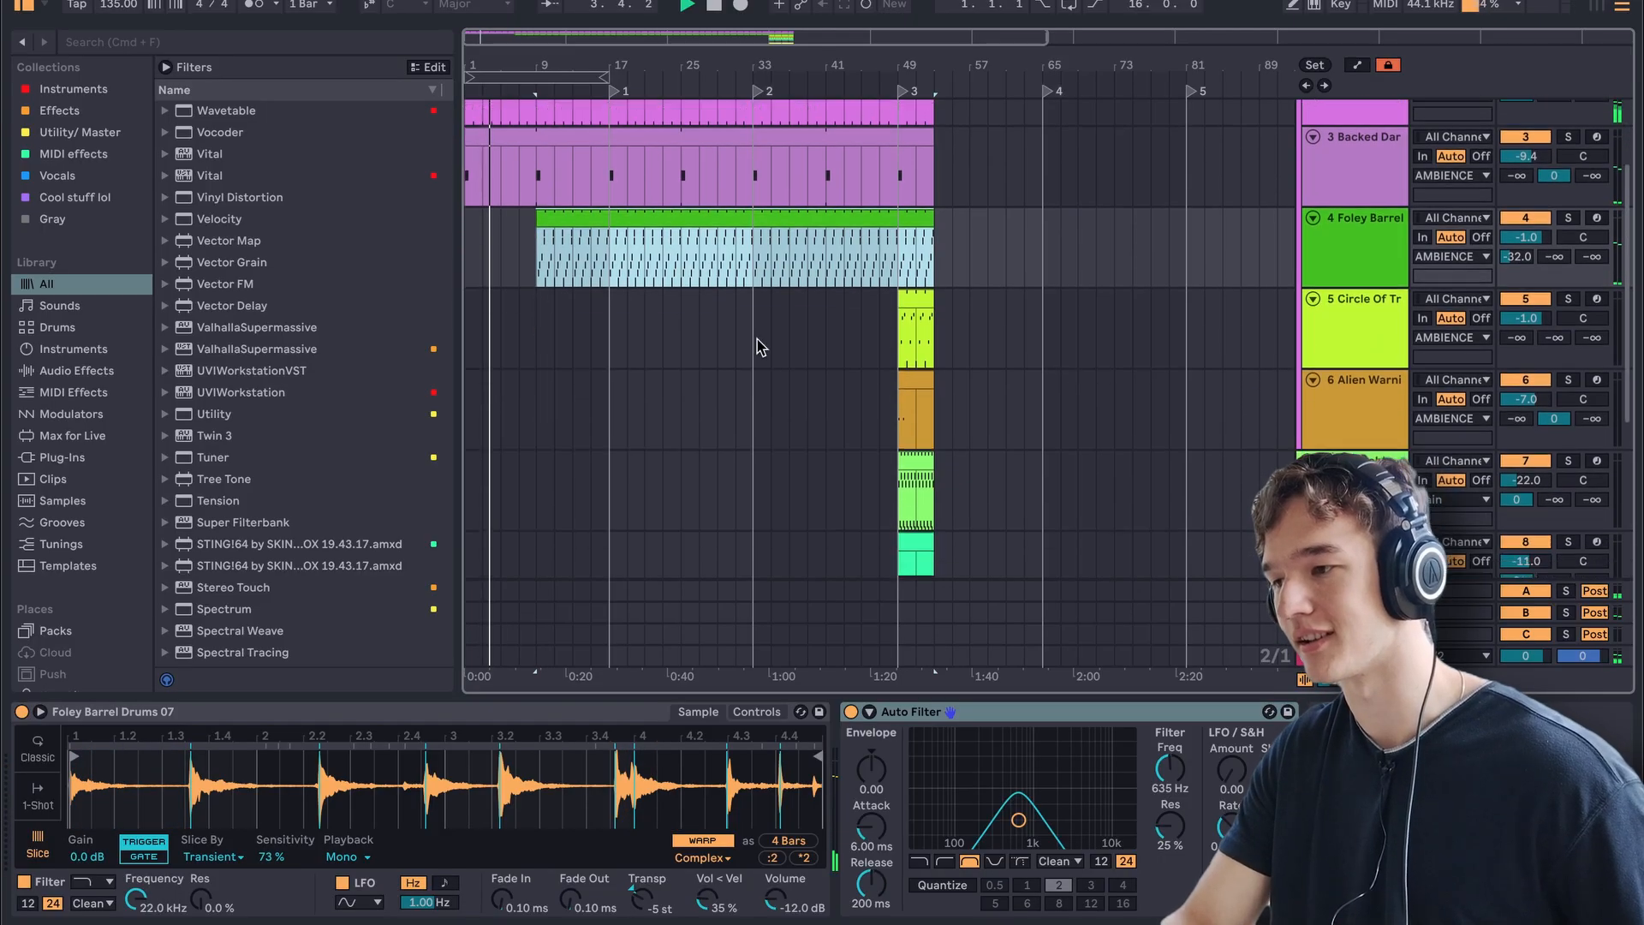
left_click_drag(594, 301, 466, 307)
scroll(539, 261, "up", 1)
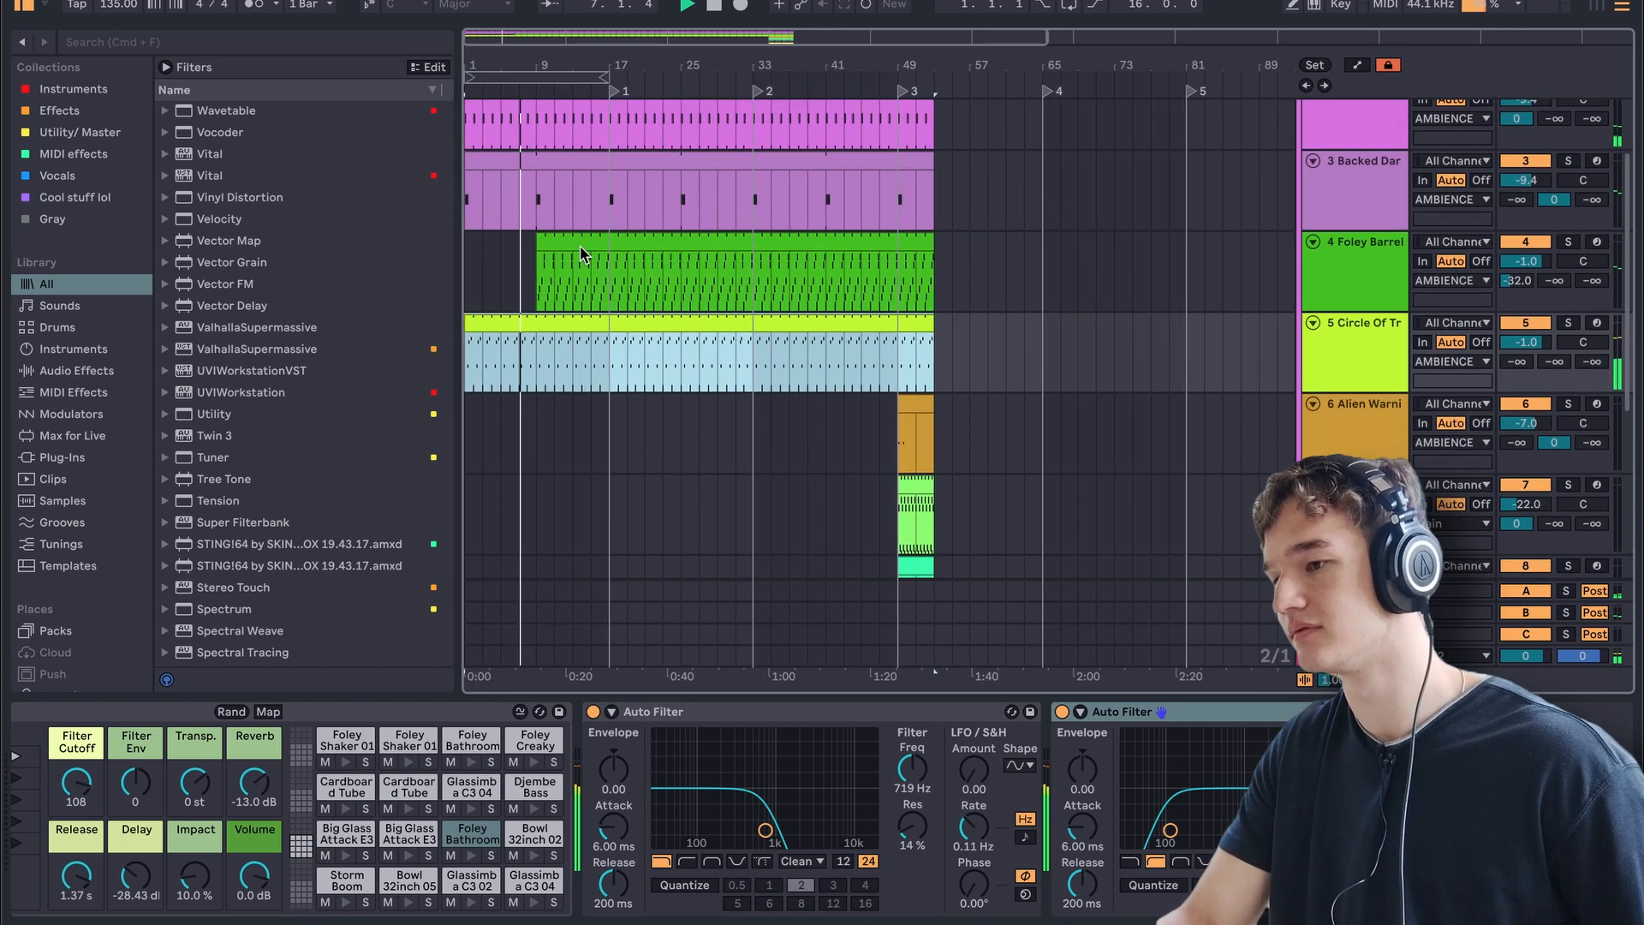
- Split the Circle Of Tr clip at bar 17, deactivate Foley Shaker 01, Foley Bathroom Hit and Storm Boom notes in the opening part, and close the clip editor
left_click(619, 368)
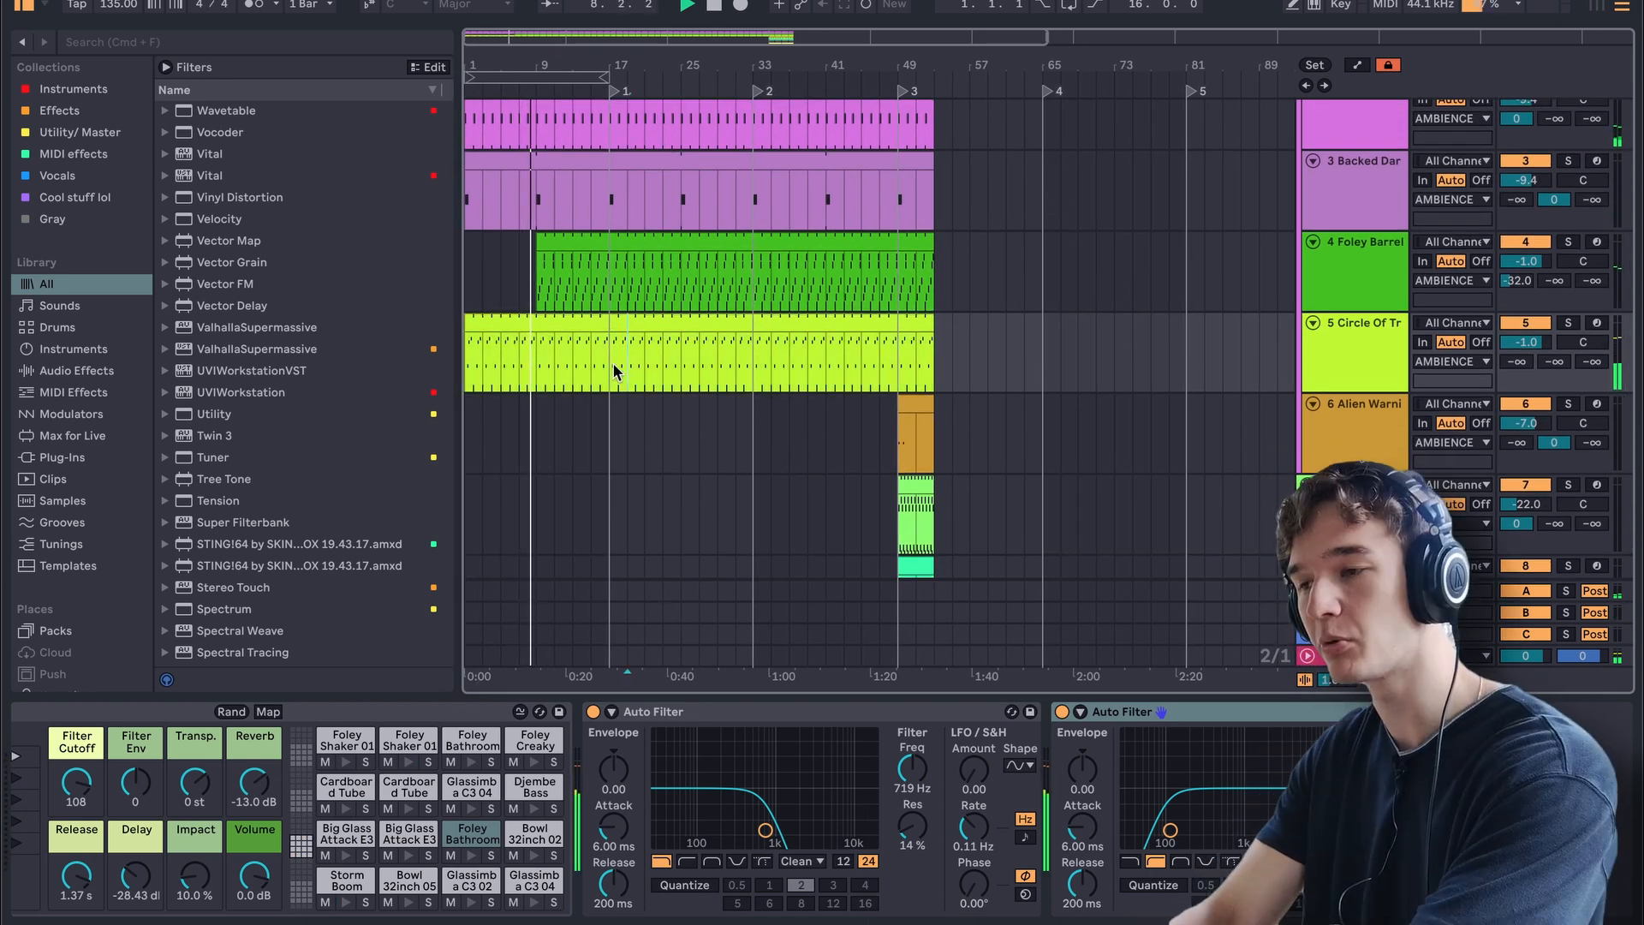
key("space")
double_click(574, 330)
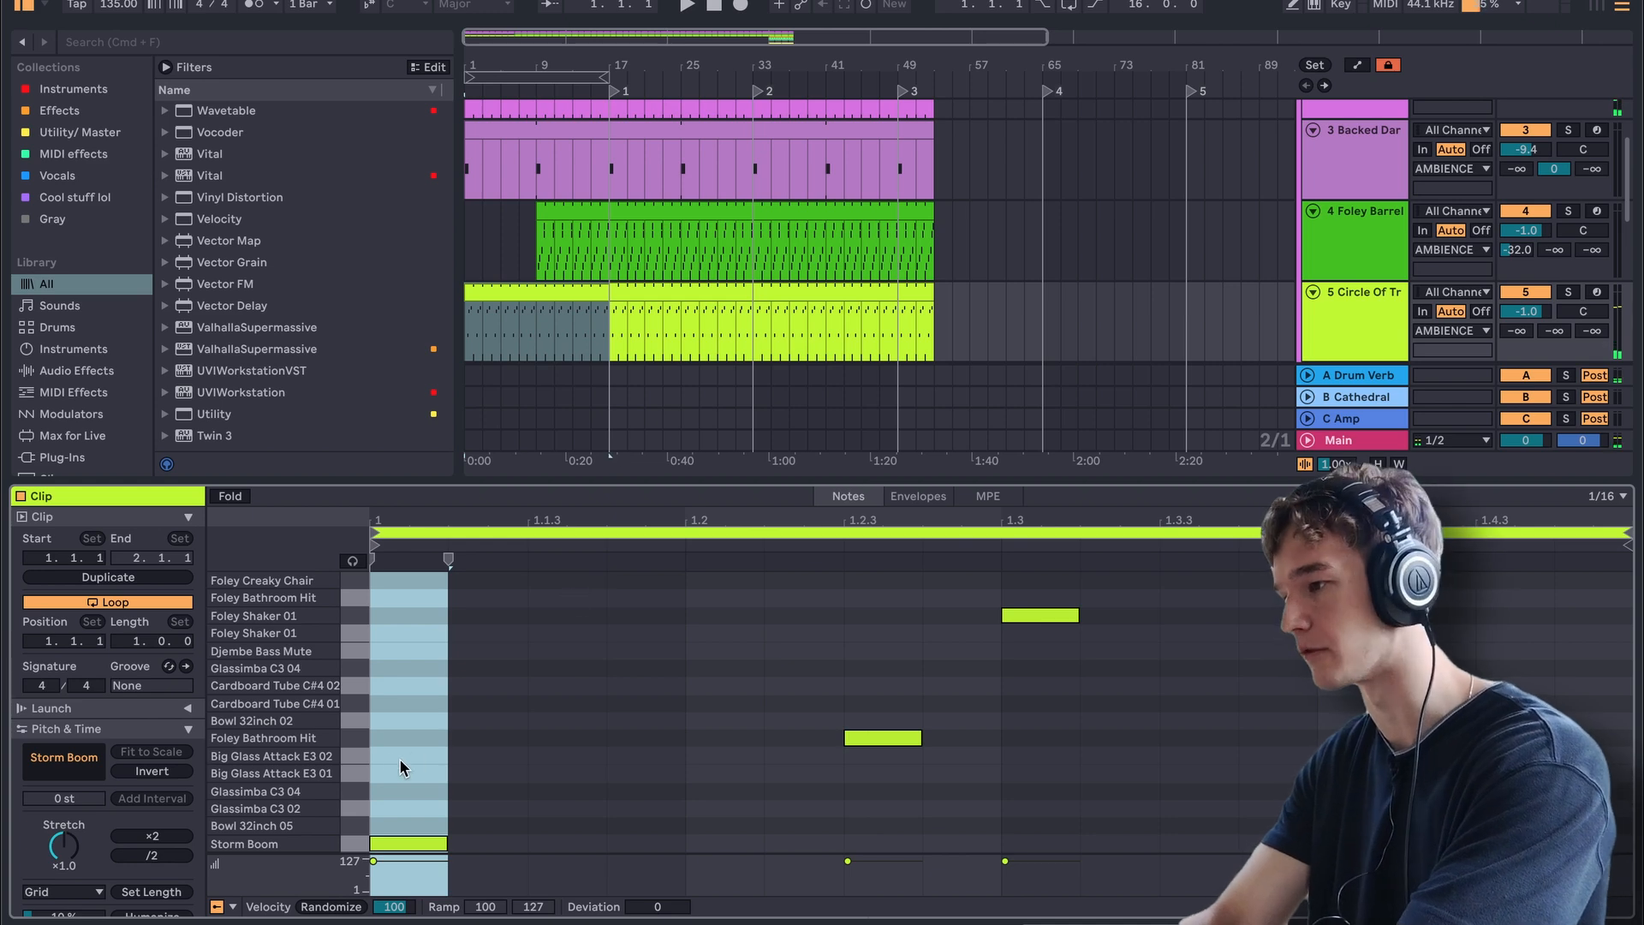
left_click_drag(347, 768, 355, 400)
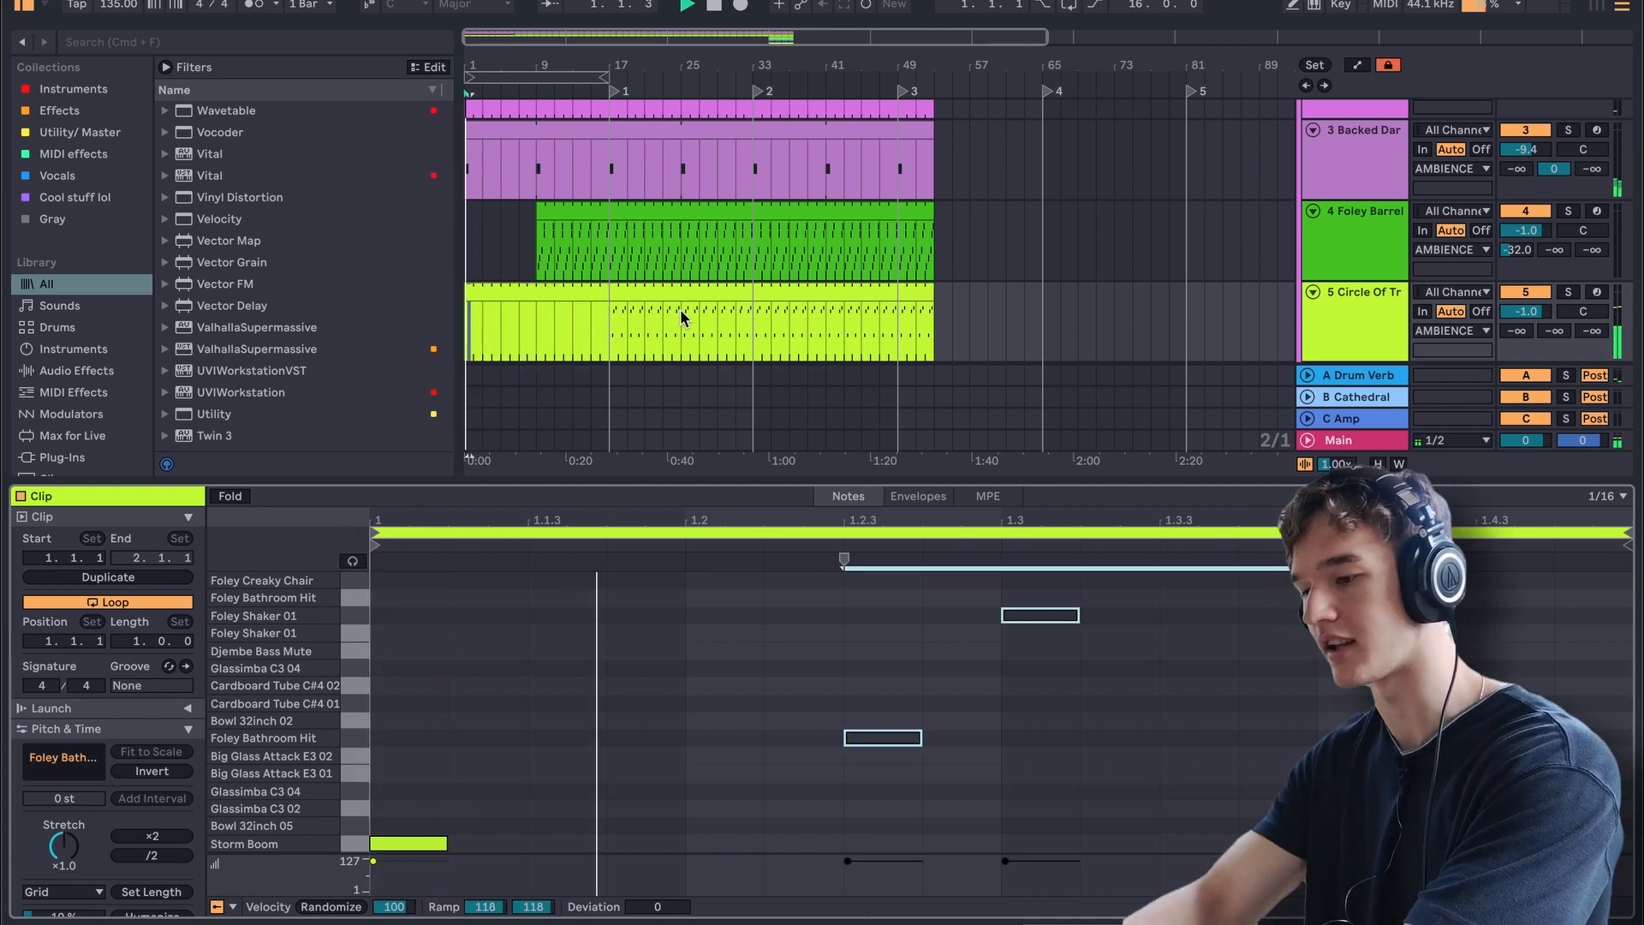
left_click(437, 843)
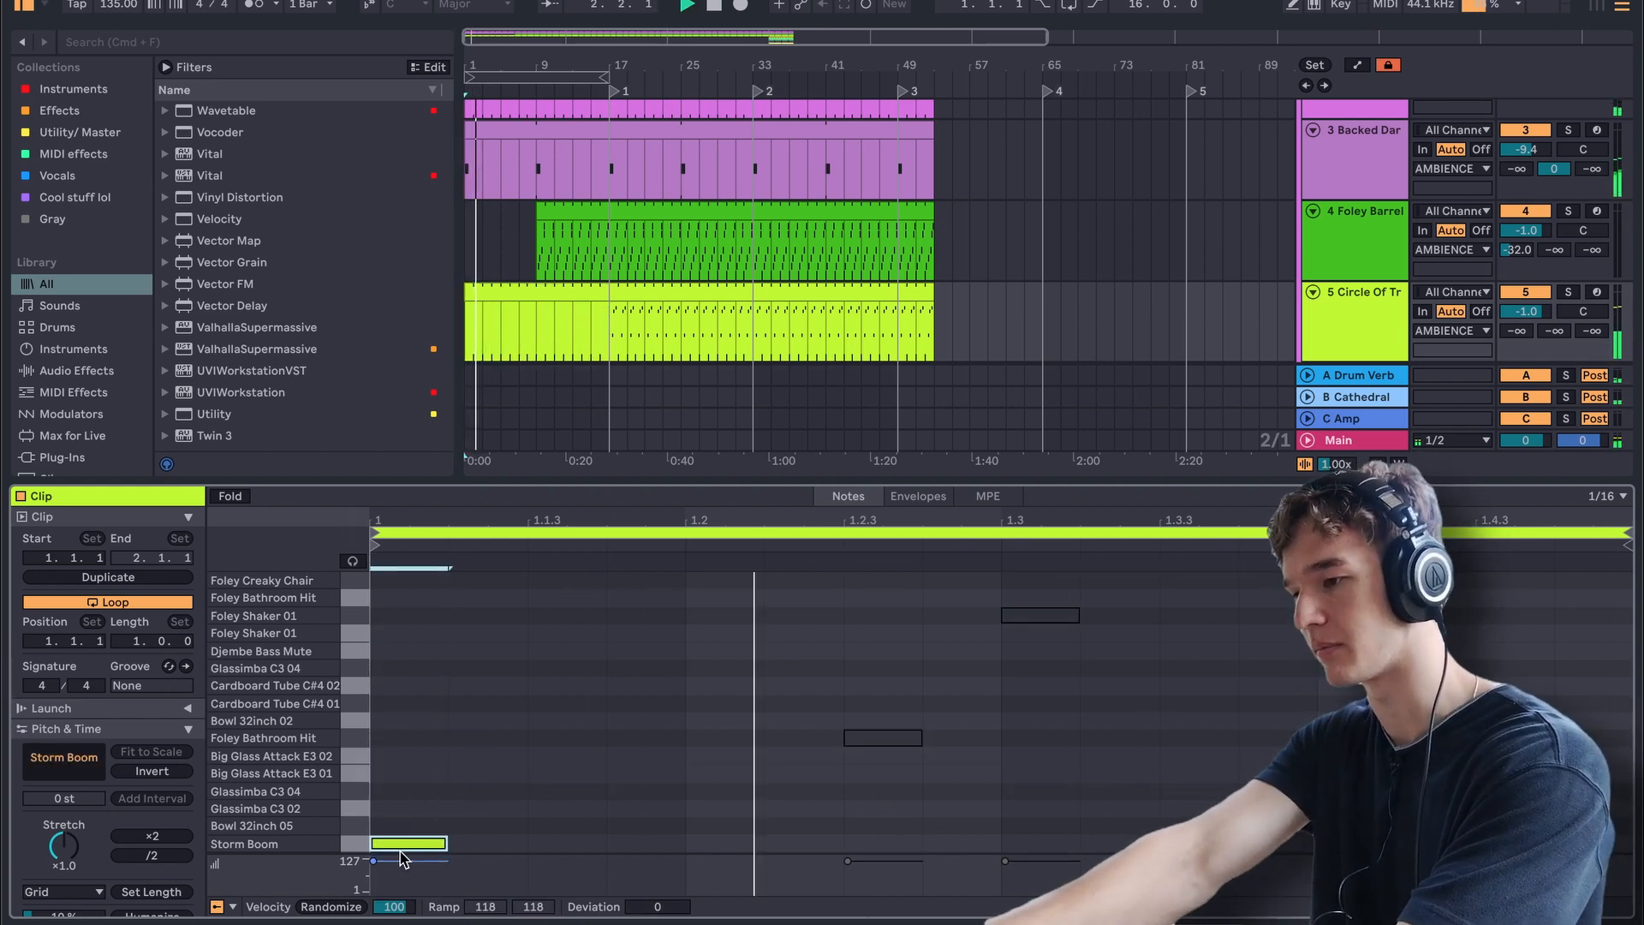
key("0")
left_click(752, 819)
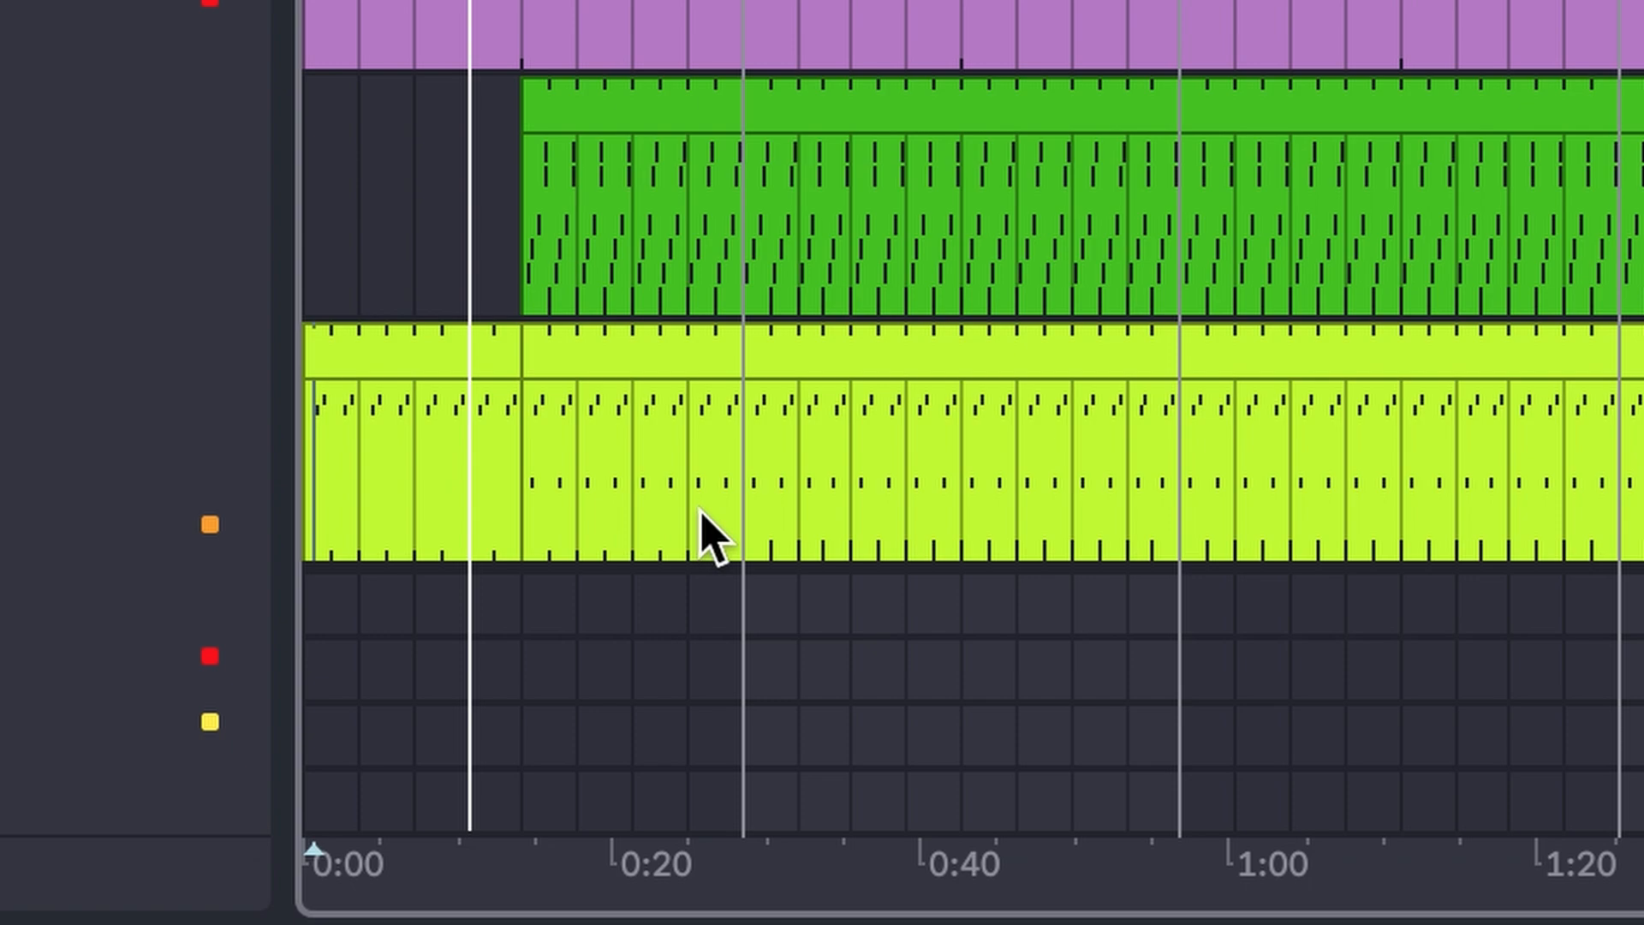
key("super+alt+l")
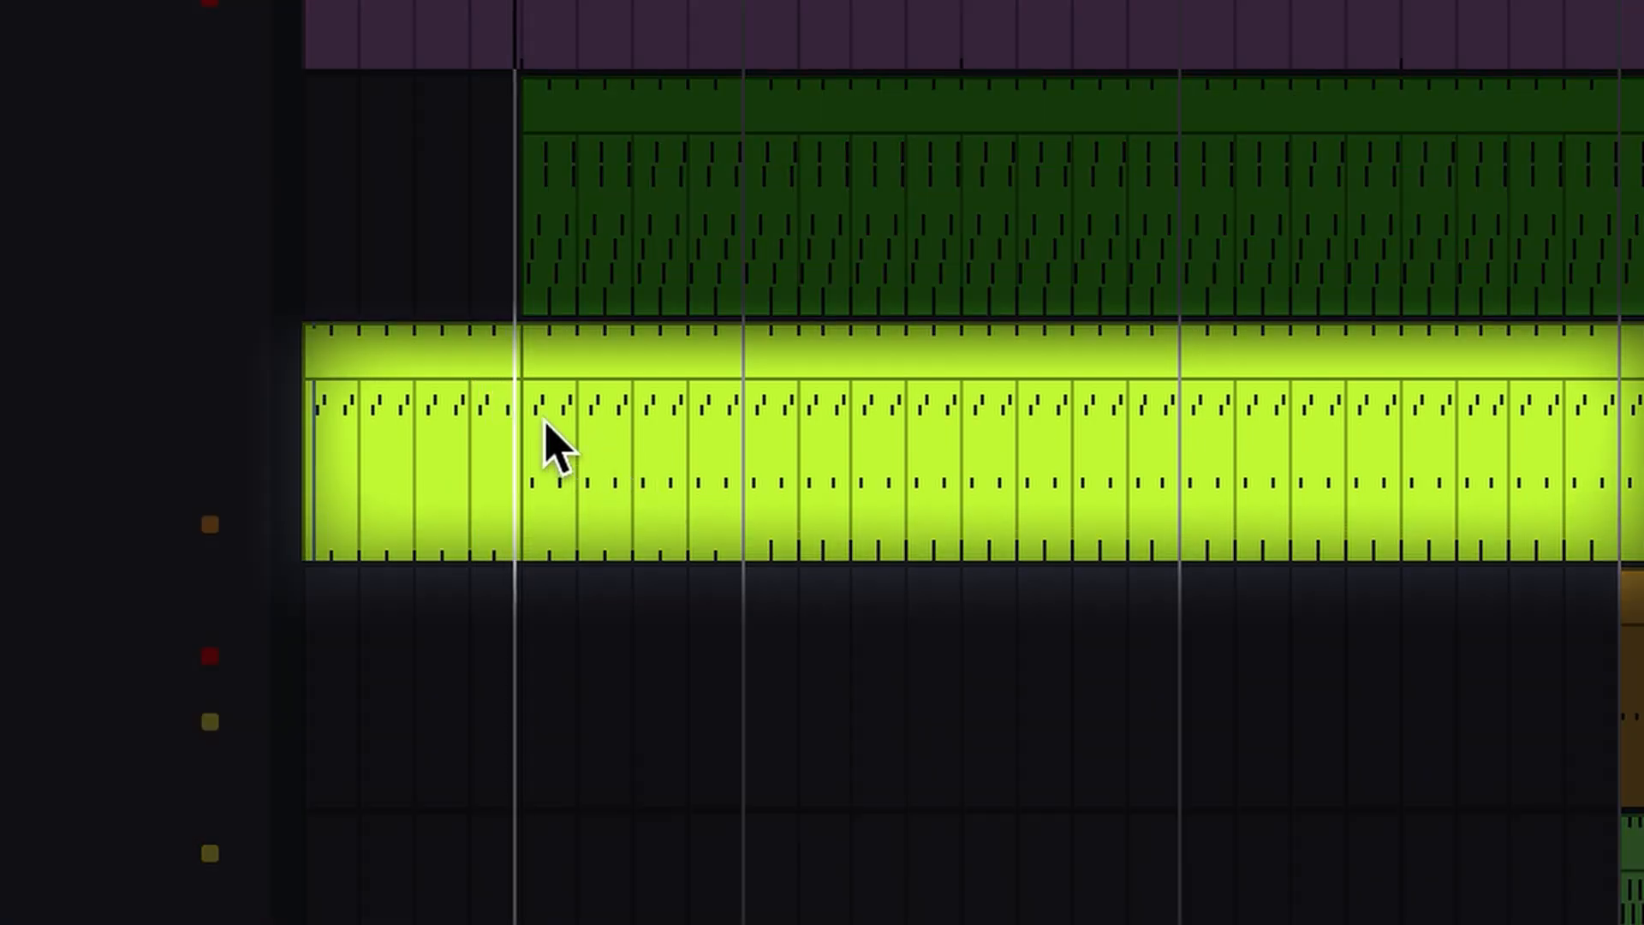
- Extend the track 7 Wavetable clip back to bar 17 and delete the Alien Warni track
scroll(576, 452, "up", 3)
scroll(576, 451, "left", 4)
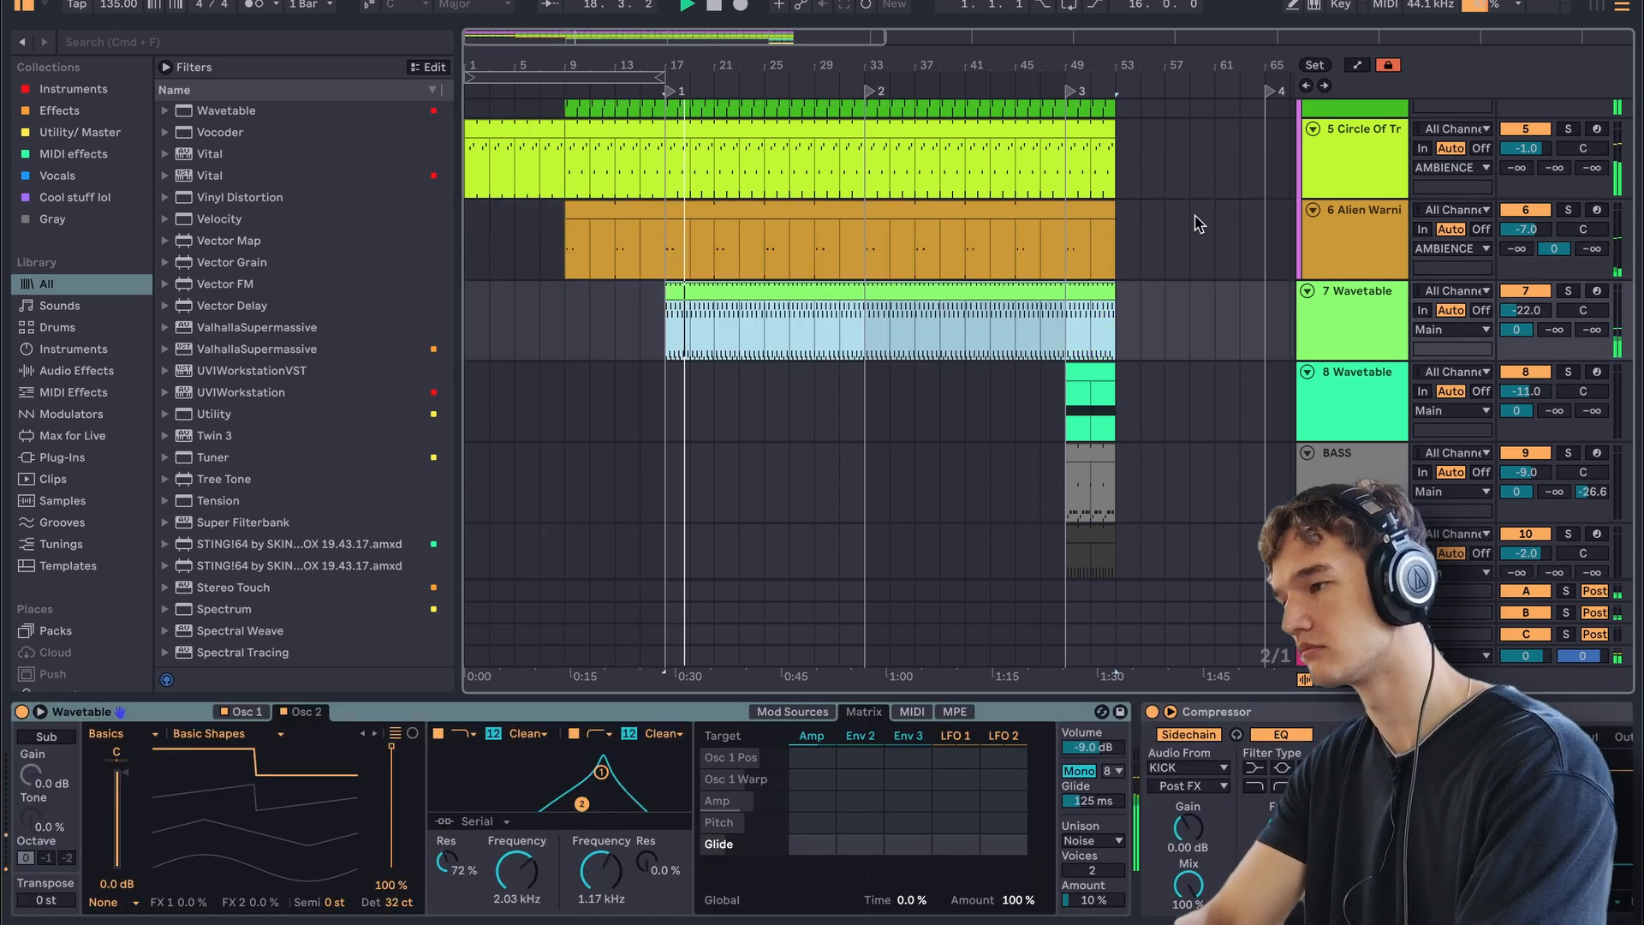
left_click(1322, 227)
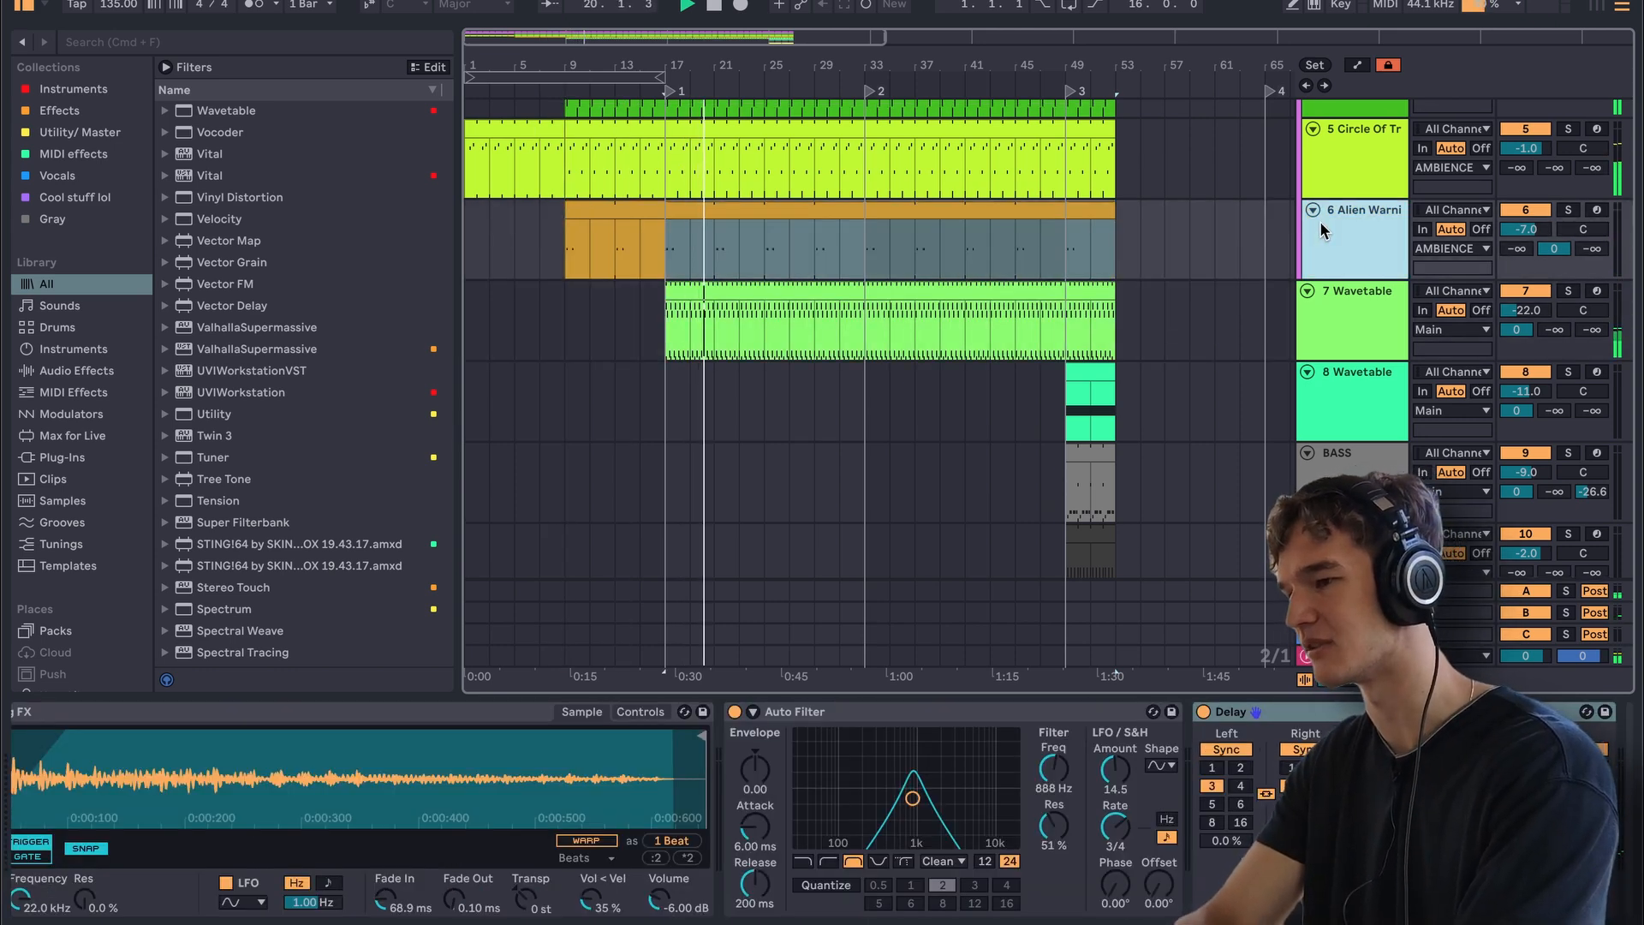
key("Delete")
scroll(1266, 275, "up", 2)
scroll(1265, 275, "up", 3)
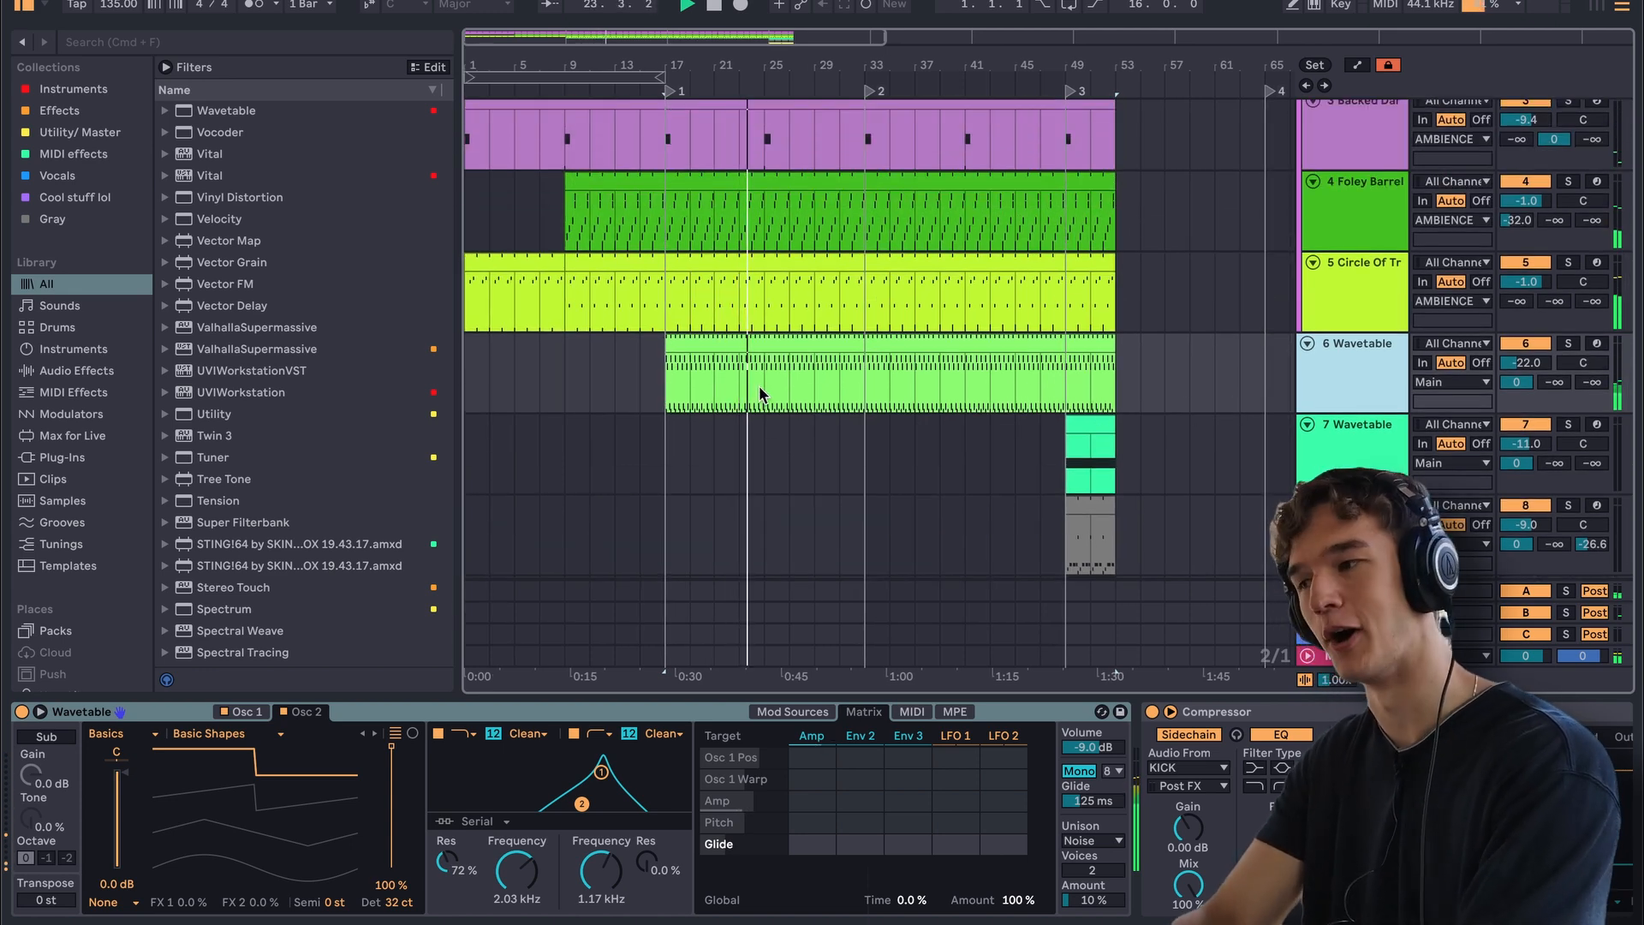
- Stagger the clips so Top Loop 14 starts at bar 25, BASS at bar 33, 7 Wavetable and KICK at bar 49, all ending at bar 65
scroll(1044, 446, "down", 2)
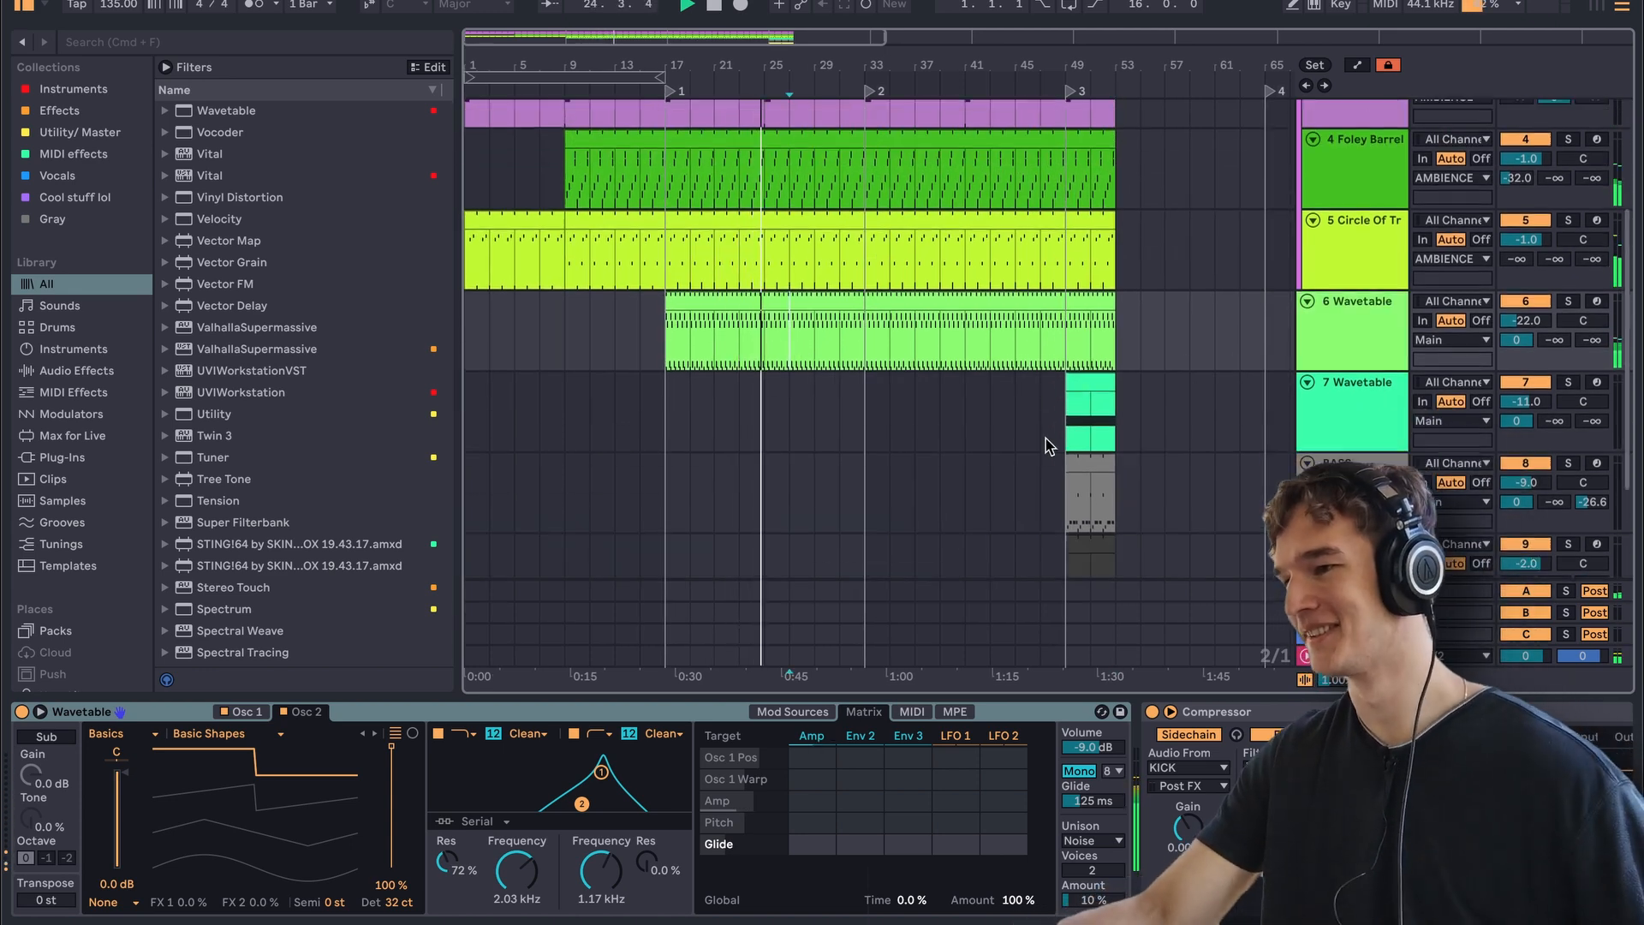
scroll(1044, 445, "down", 3)
left_click(715, 479)
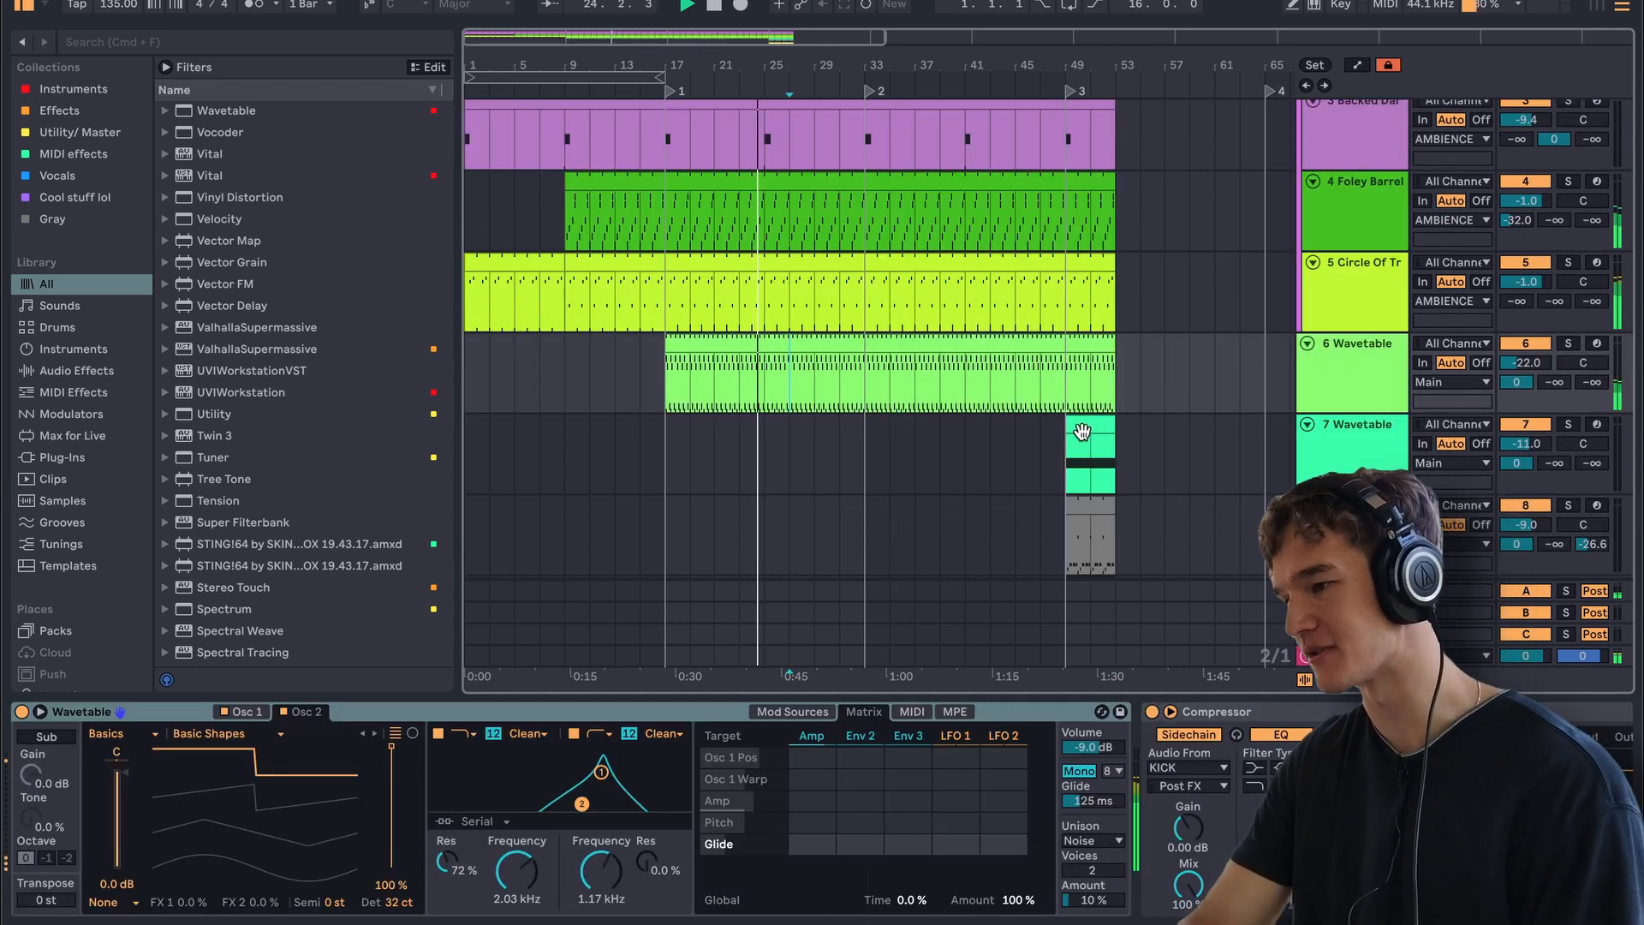
scroll(1046, 444, "down", 5)
left_click_drag(1067, 482, 764, 482)
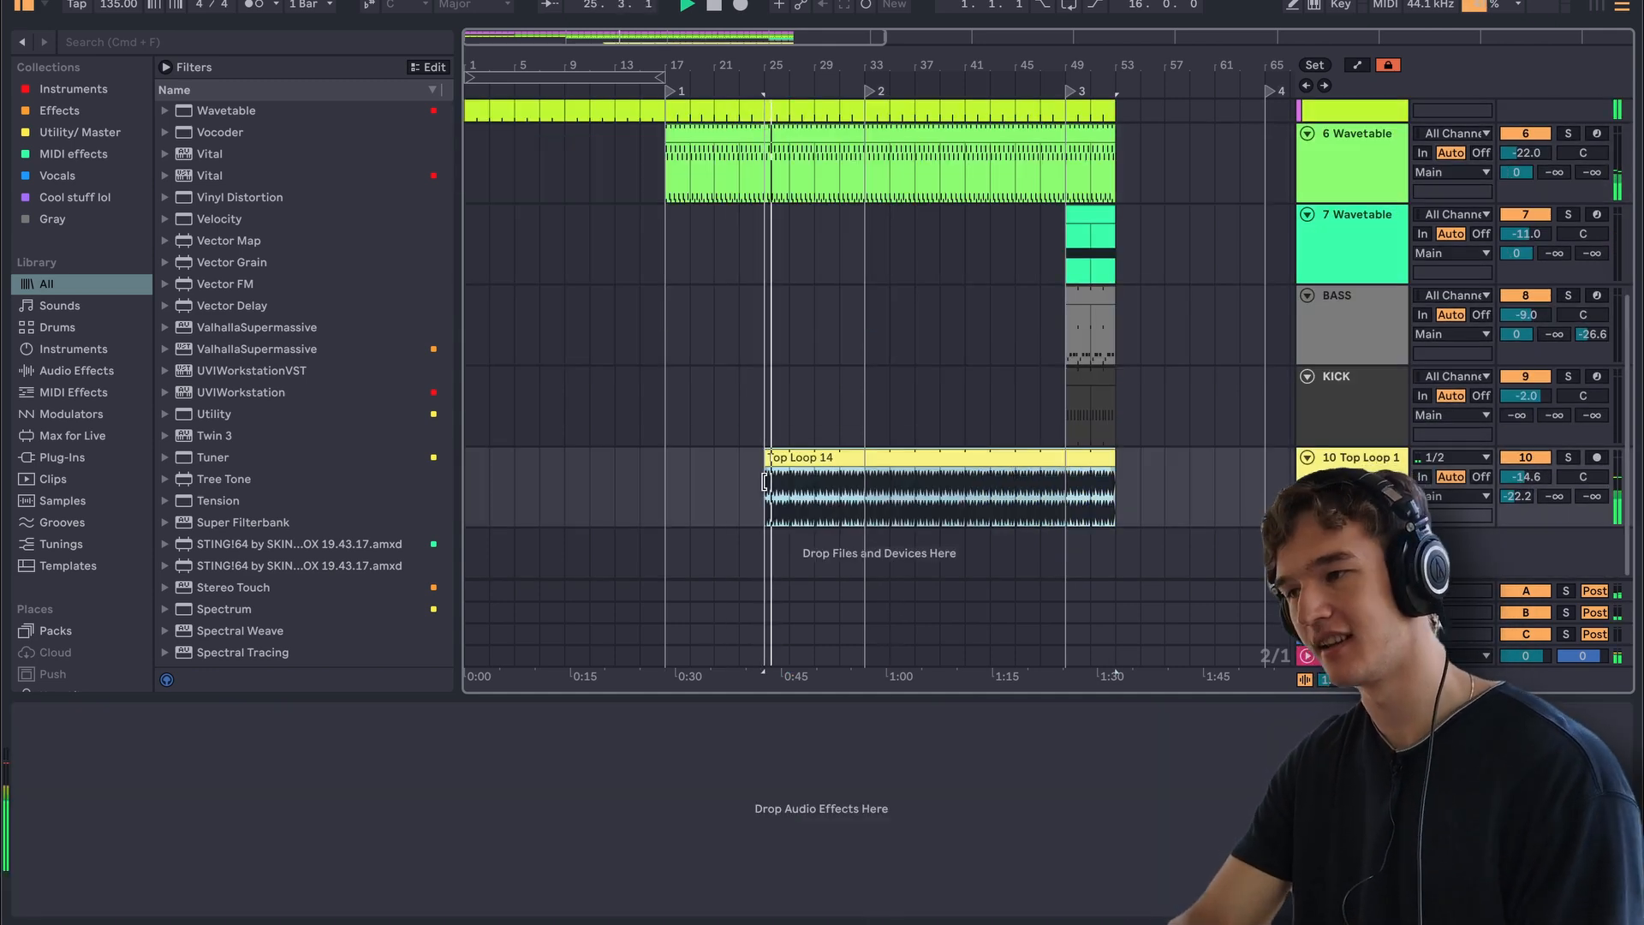
scroll(873, 322, "up", 1)
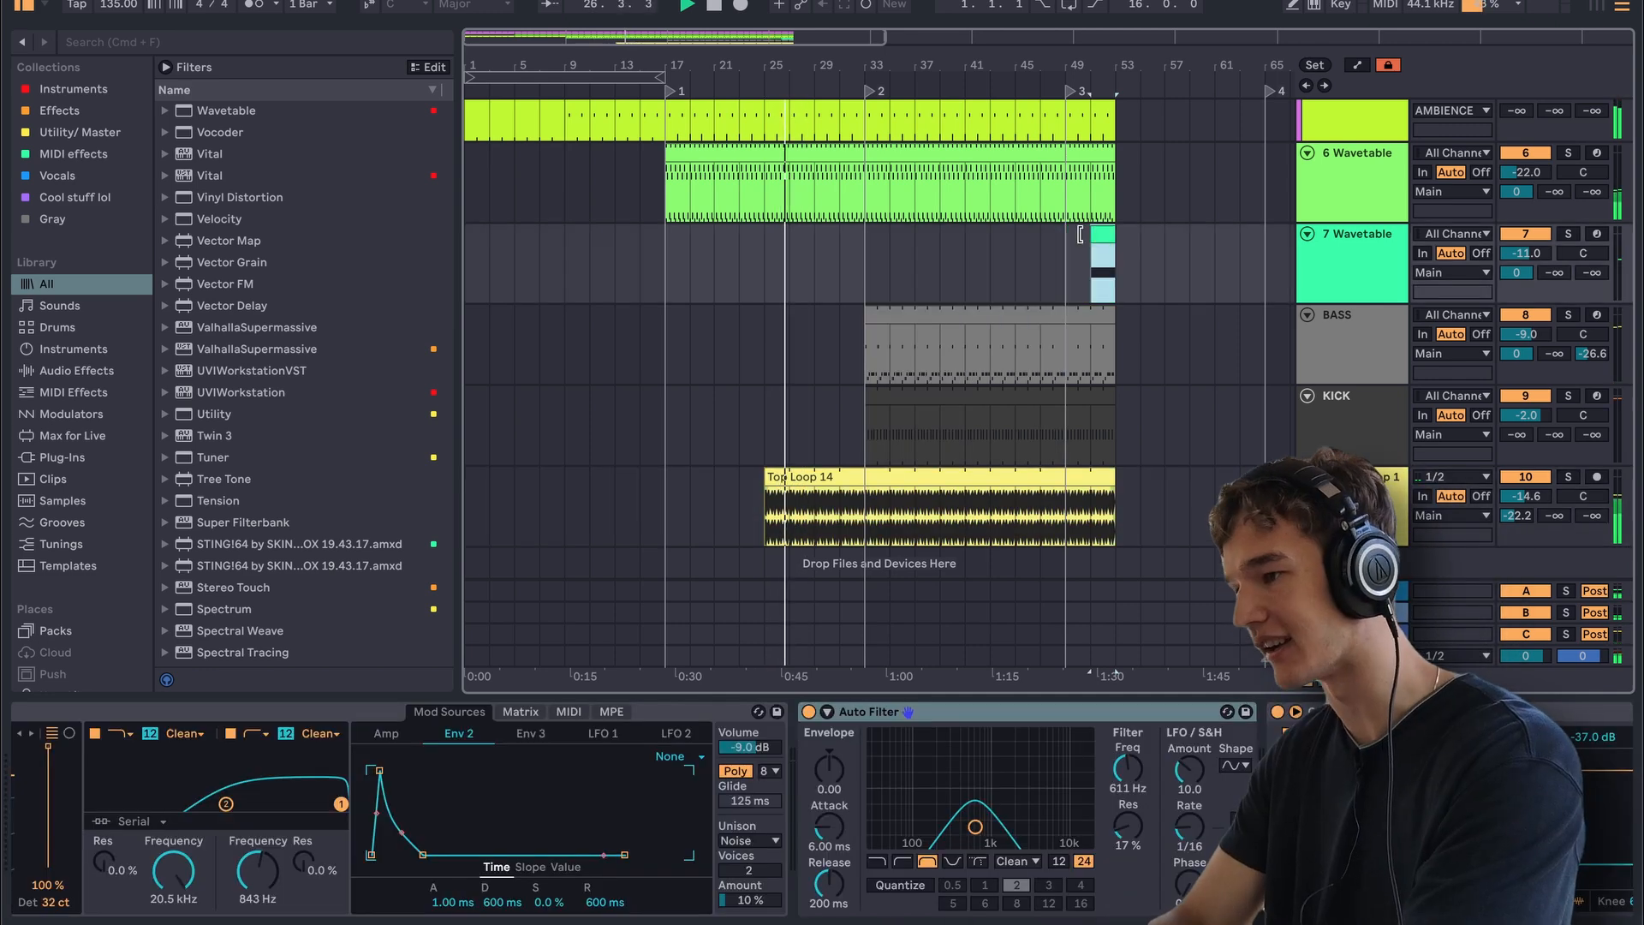
left_click_drag(1080, 233, 1058, 239)
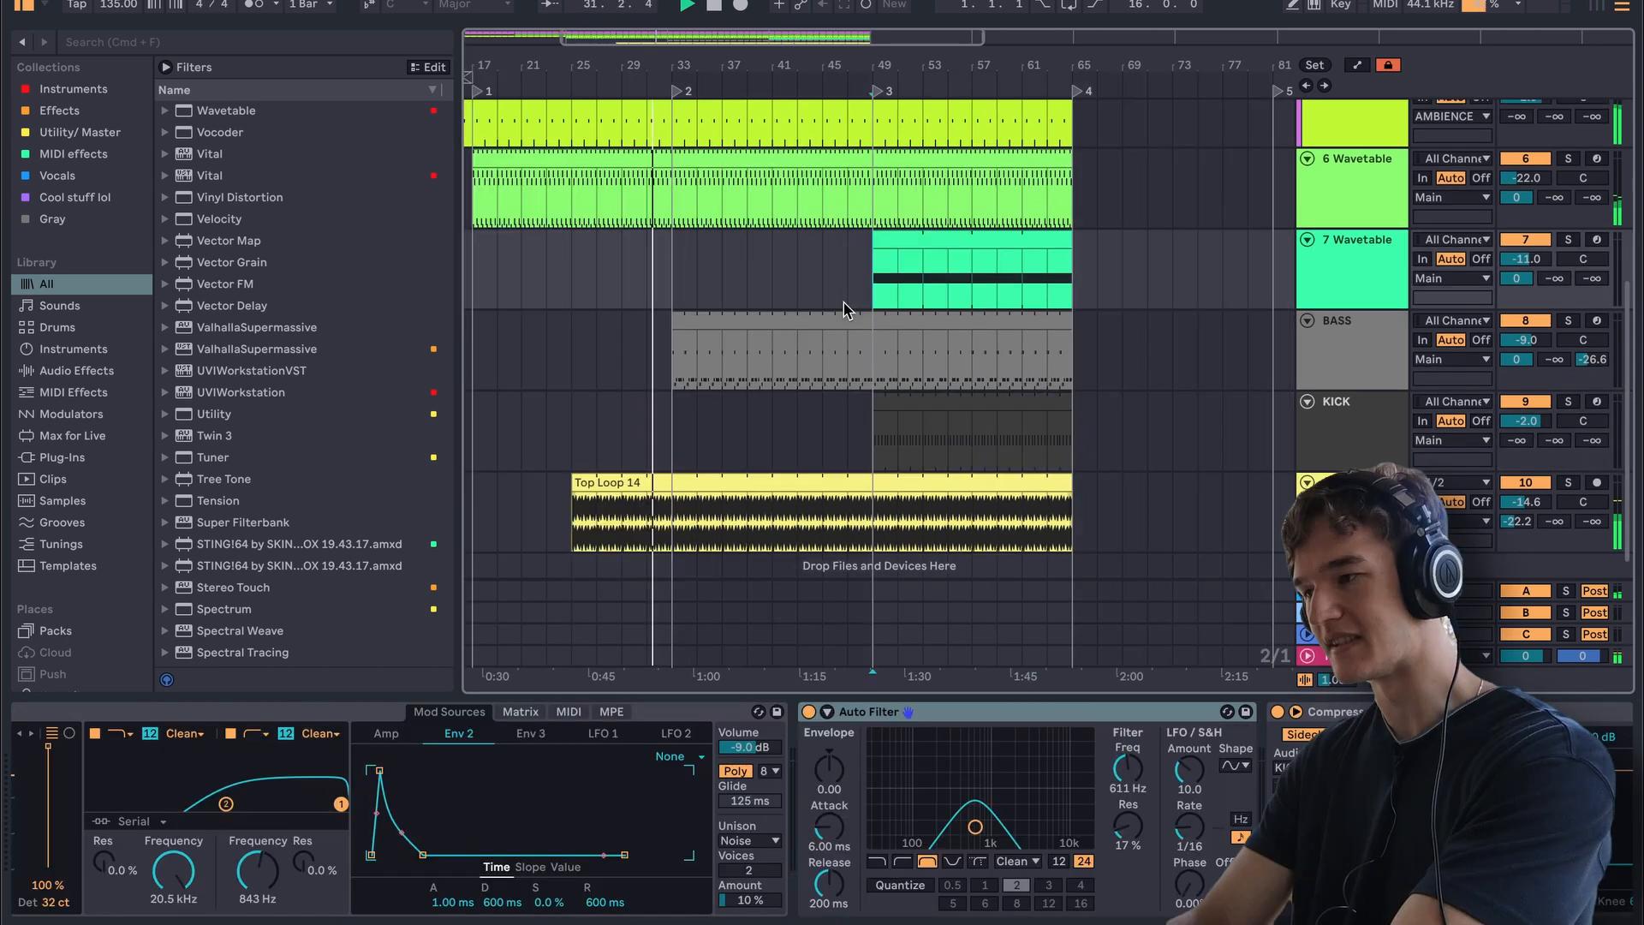
- Insert an Auto Filter on the BASS track between its Utility and Compressor
left_click(873, 390)
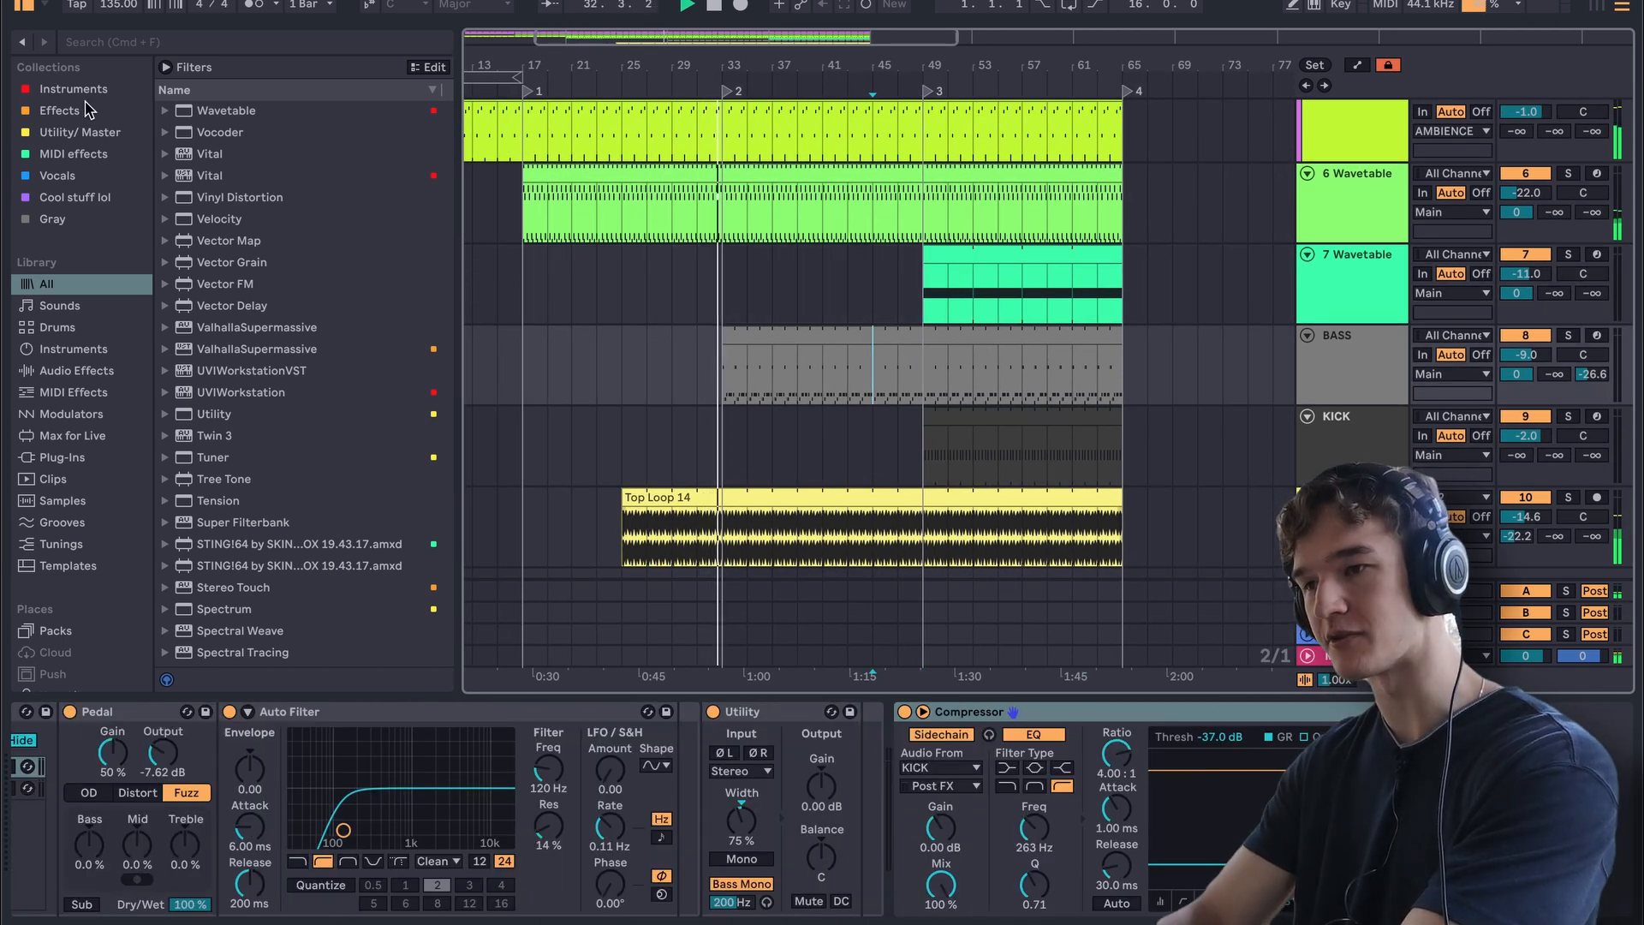
left_click(60, 111)
mouse_move(255, 144)
left_mouse_down()
mouse_move(978, 869)
mouse_move(983, 897)
left_mouse_up()
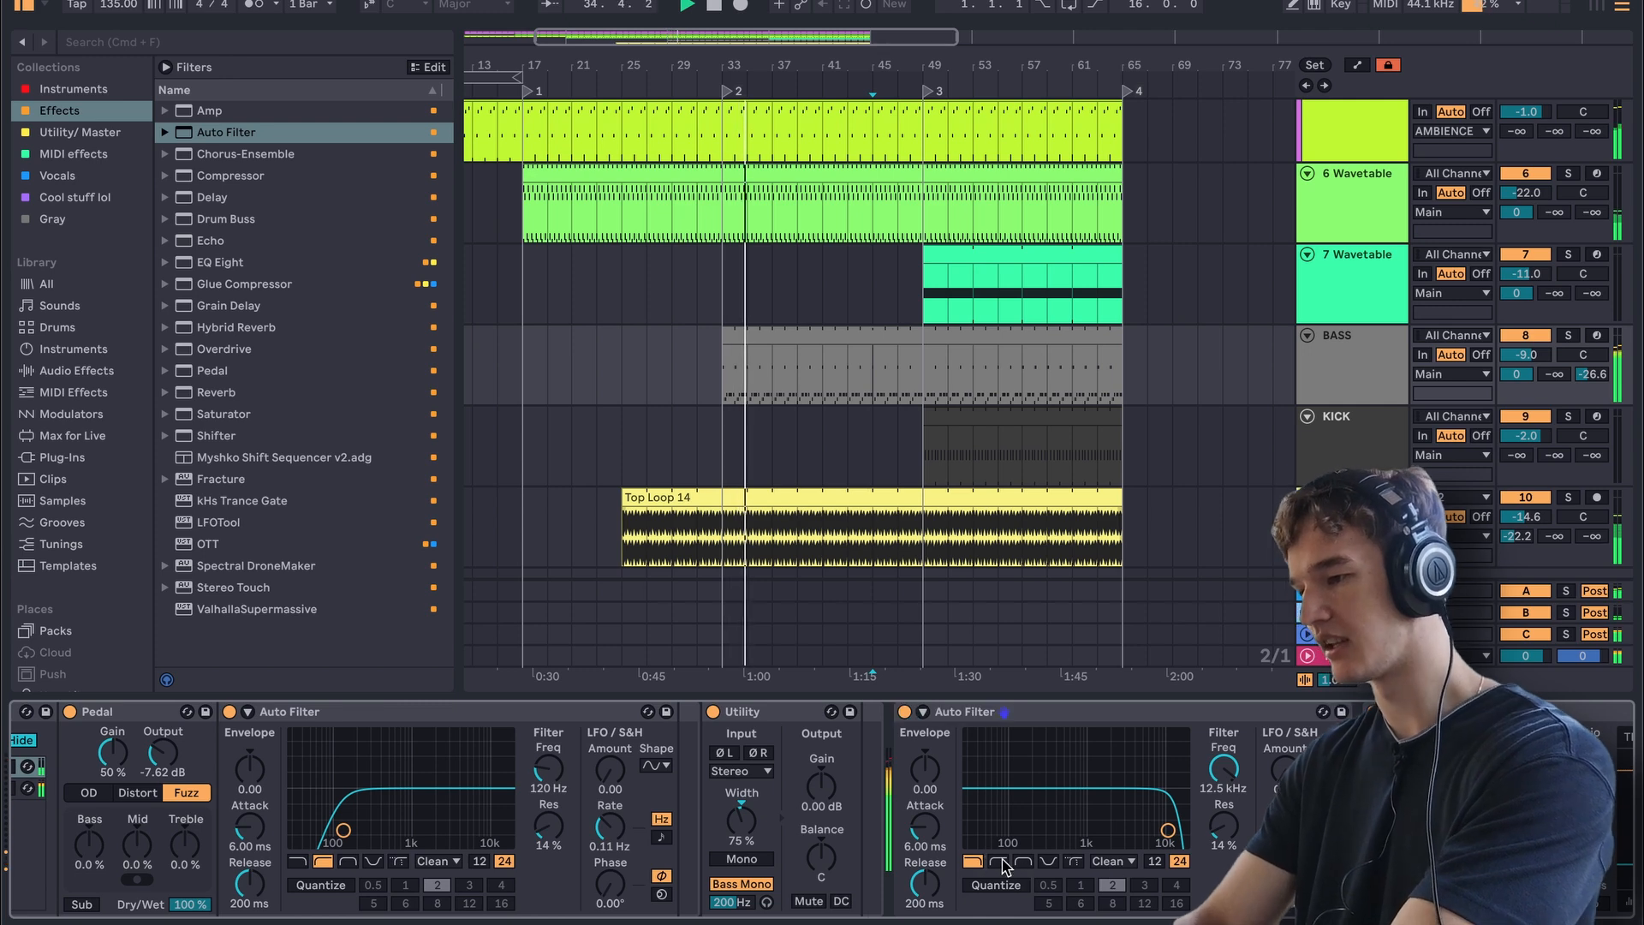
- Make the new BASS Auto Filter high-pass, automate its frequency to drop in a curve between bars 45 and 49, and play the transition
key("a")
left_click_drag(925, 388, 908, 397)
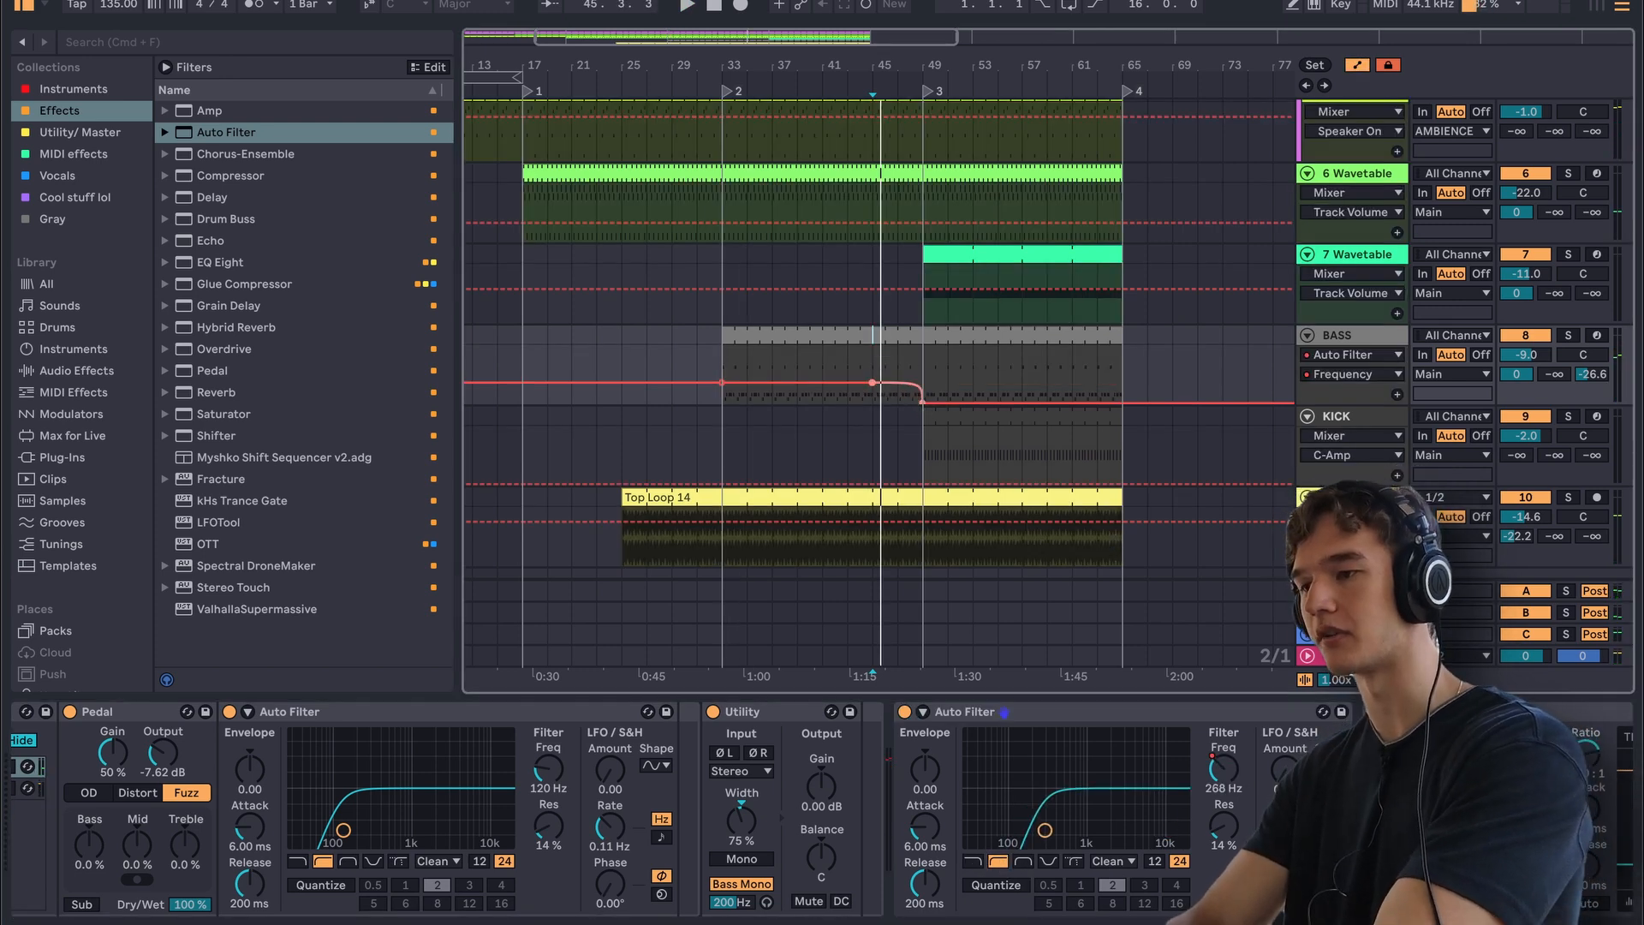
left_click(874, 357)
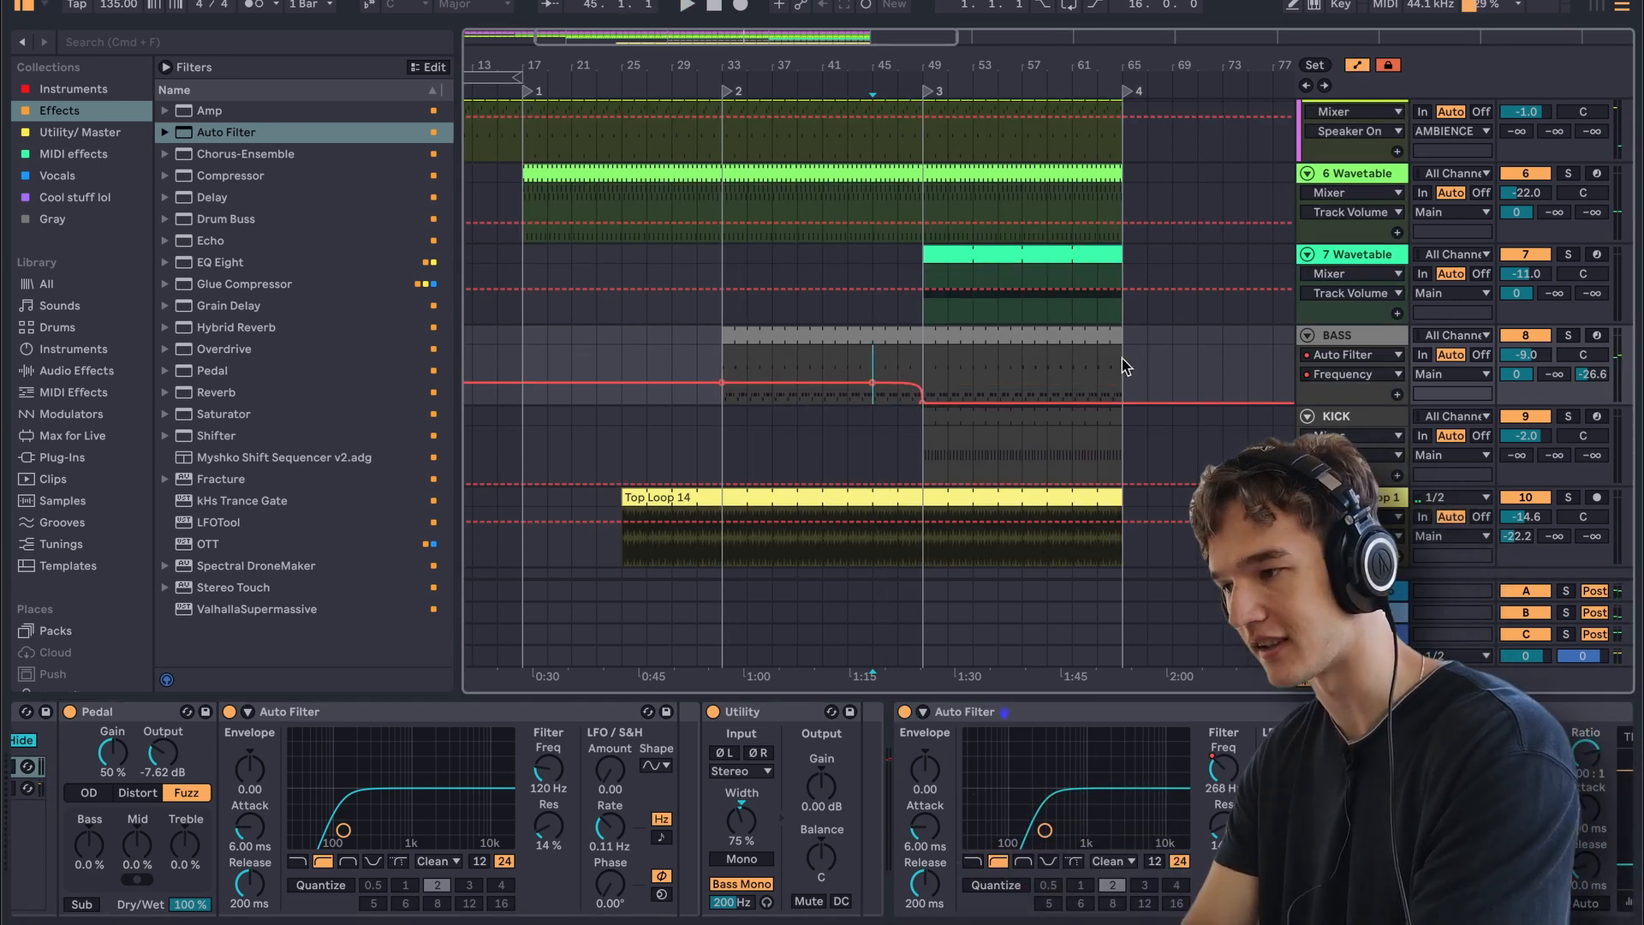
left_click(887, 351)
key("space")
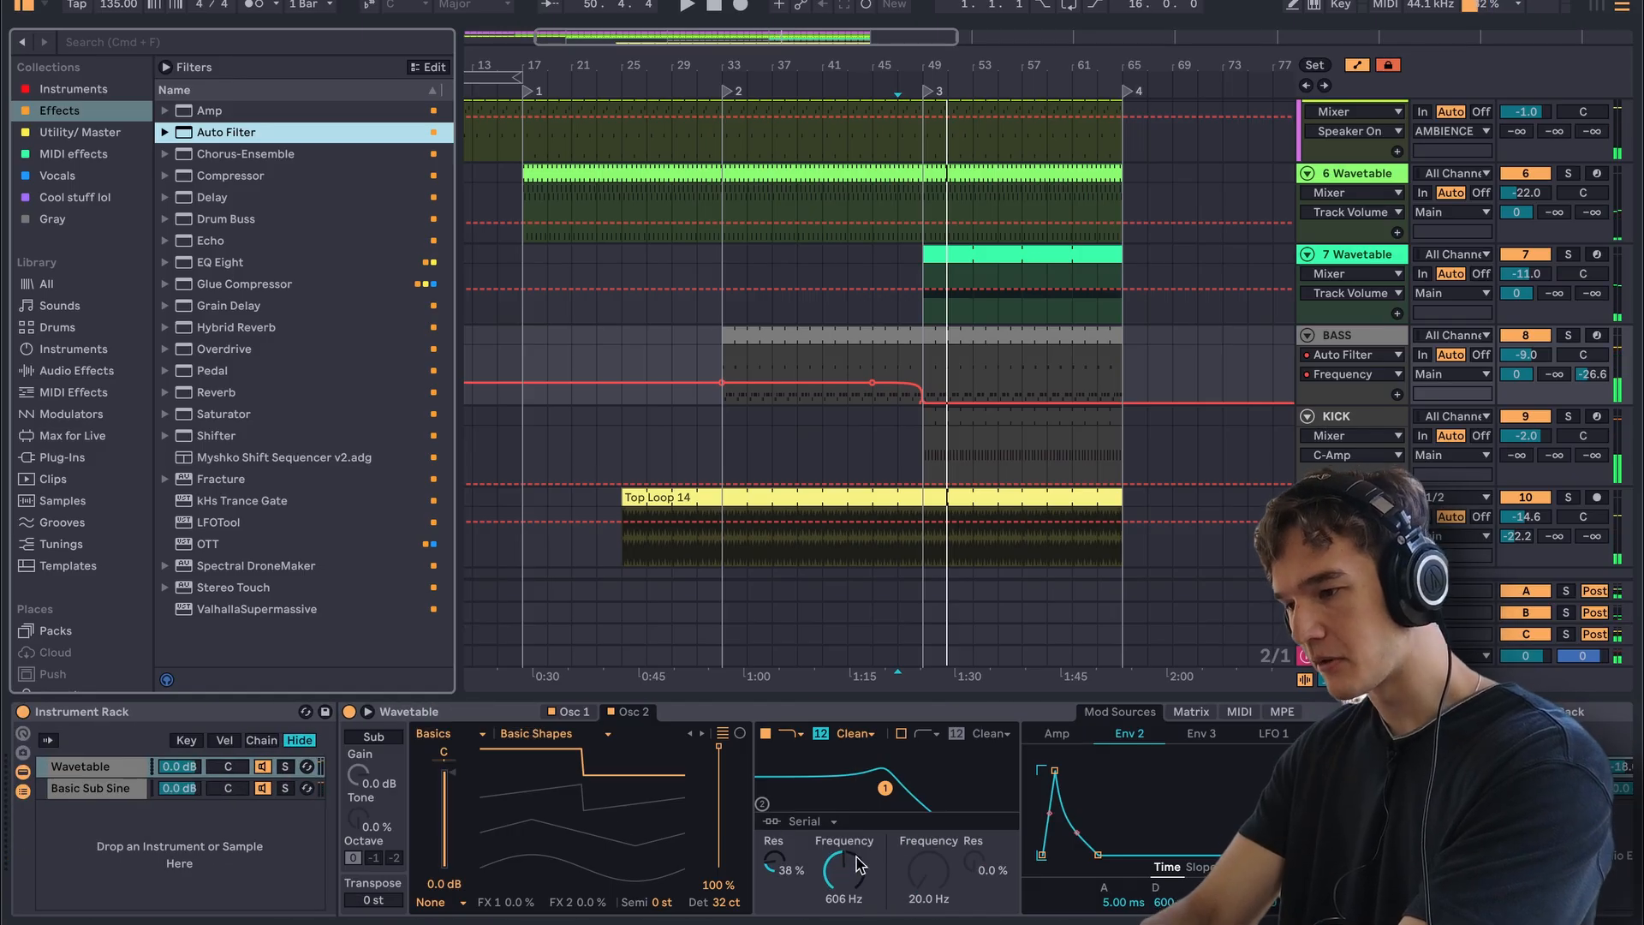
- Automate the BASS Wavetable's Filter 1 Freq to rise from 115 Hz at bar 33 to 606 Hz at bar 49, and play from bar 33
left_click(859, 865)
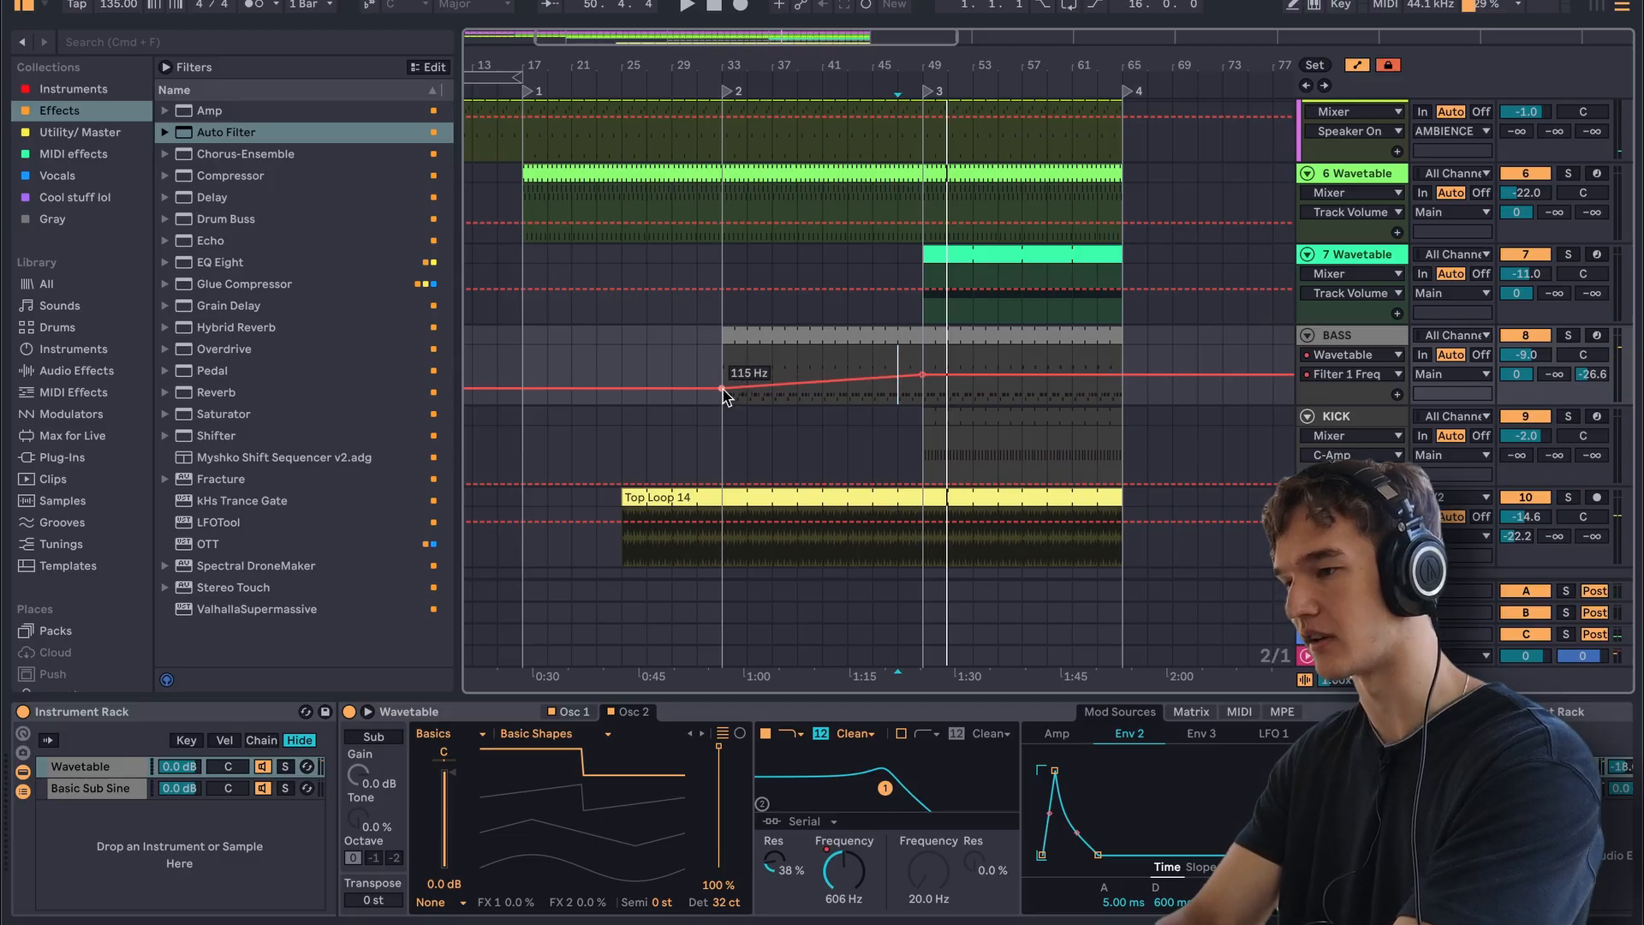
left_click(722, 351)
key("space")
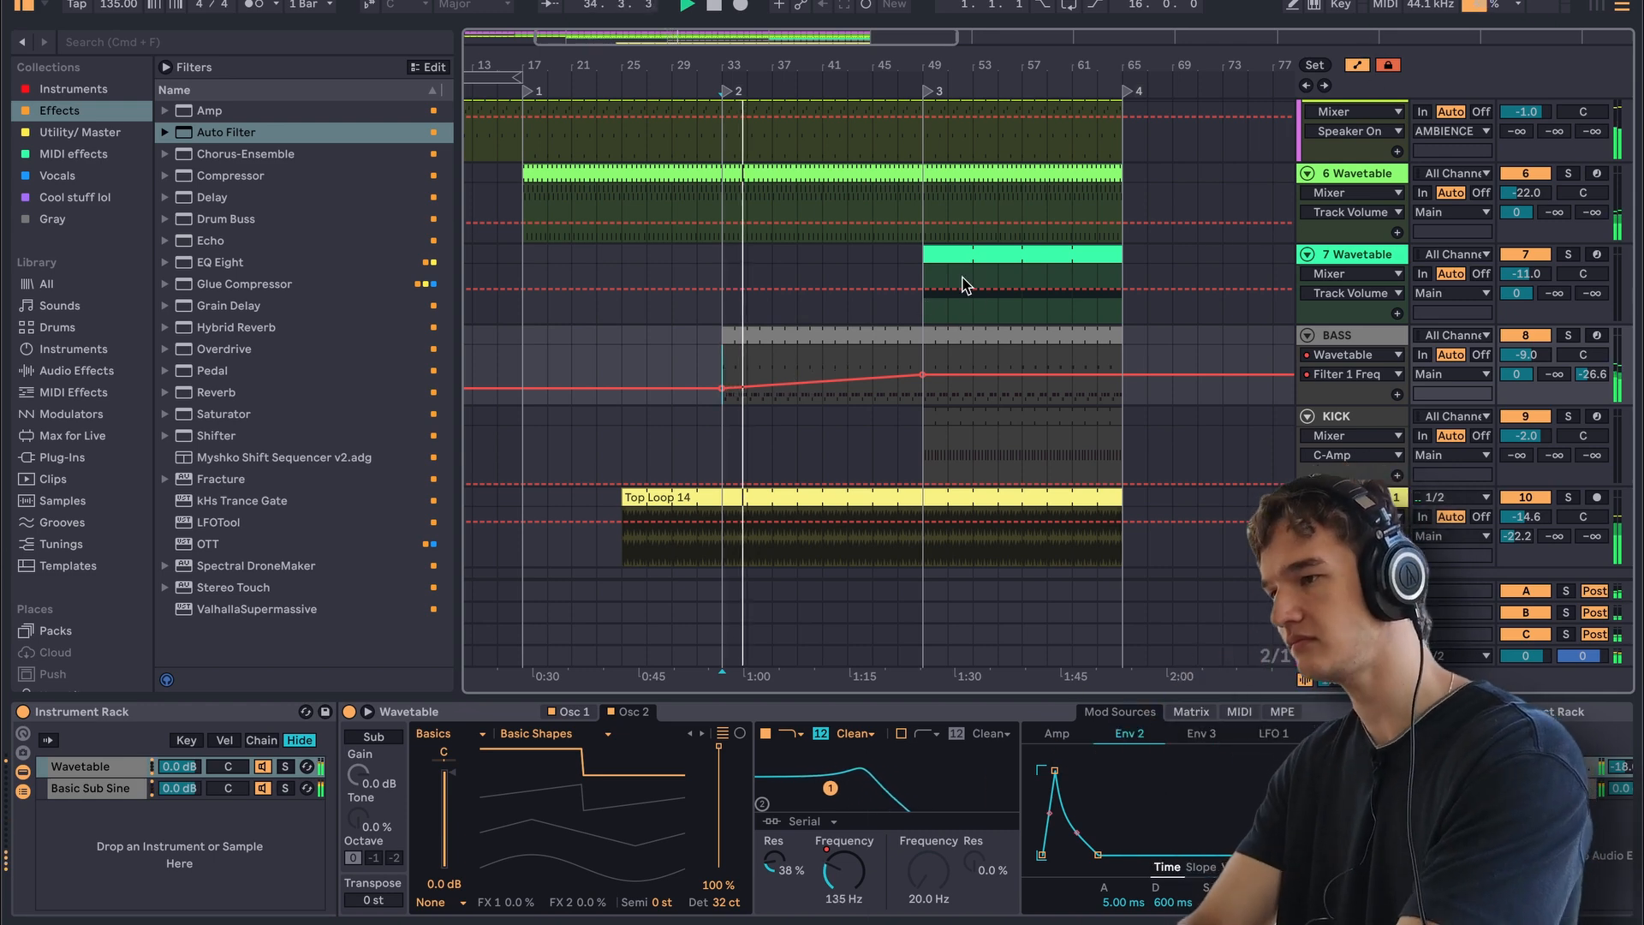
- Bend the BASS Filter 1 Freq ramp so it rises more steeply toward bar 49, and hide the automation lanes
scroll(895, 340, "down", 1)
scroll(895, 341, "left", 2)
scroll(894, 341, "down", 1)
scroll(895, 341, "left", 1)
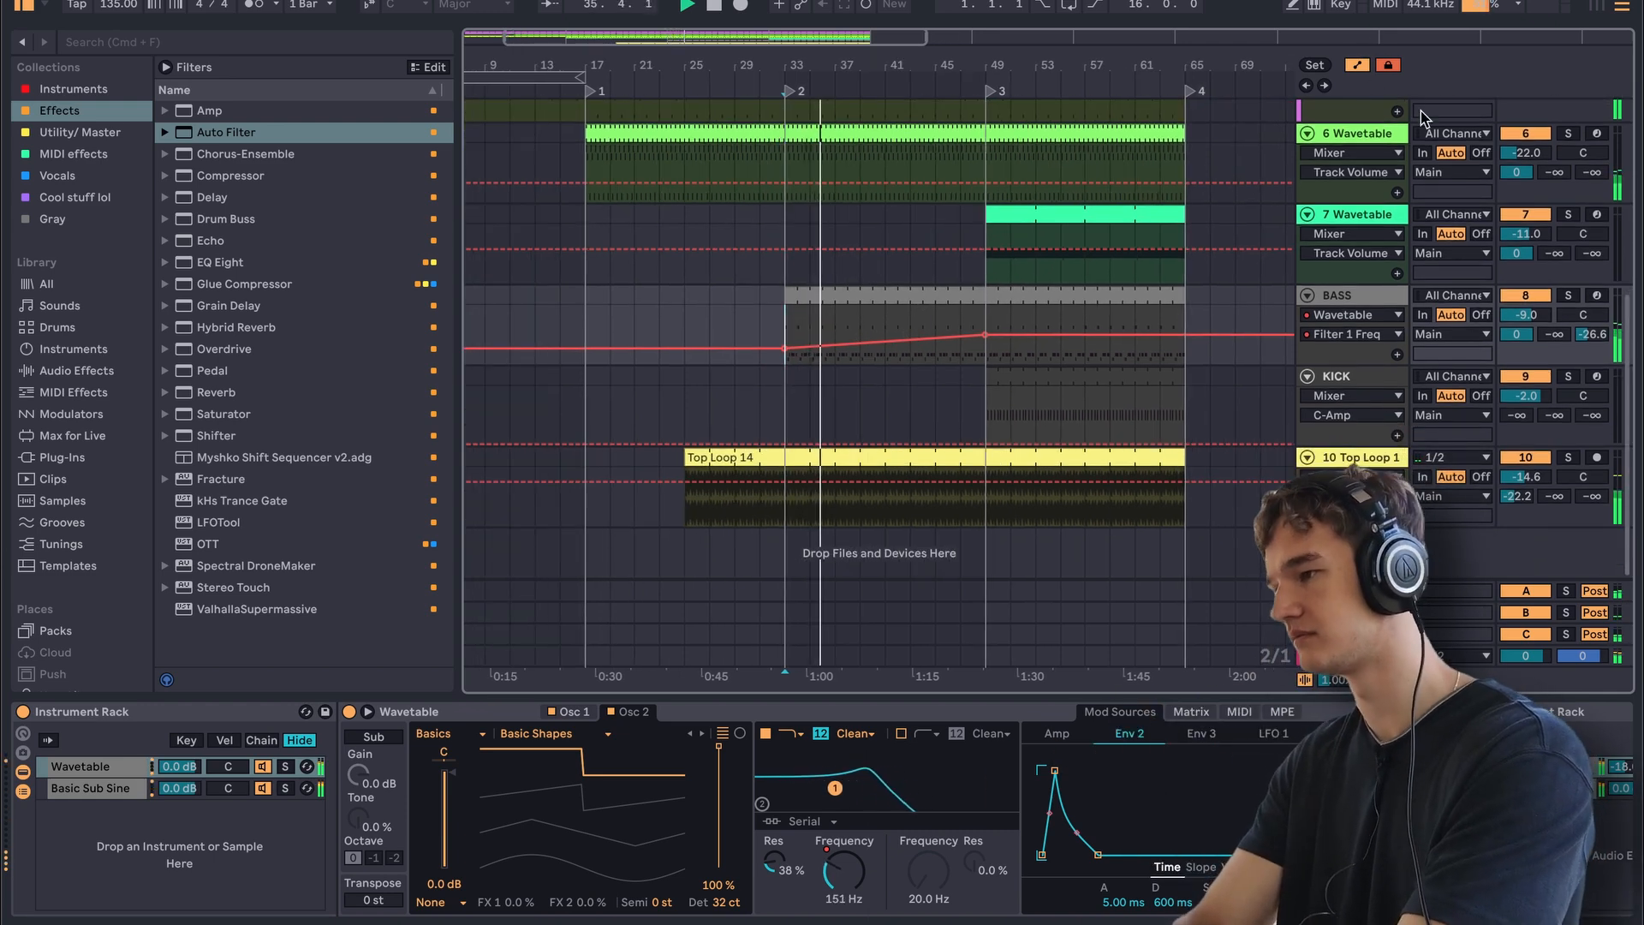
left_click(1357, 65)
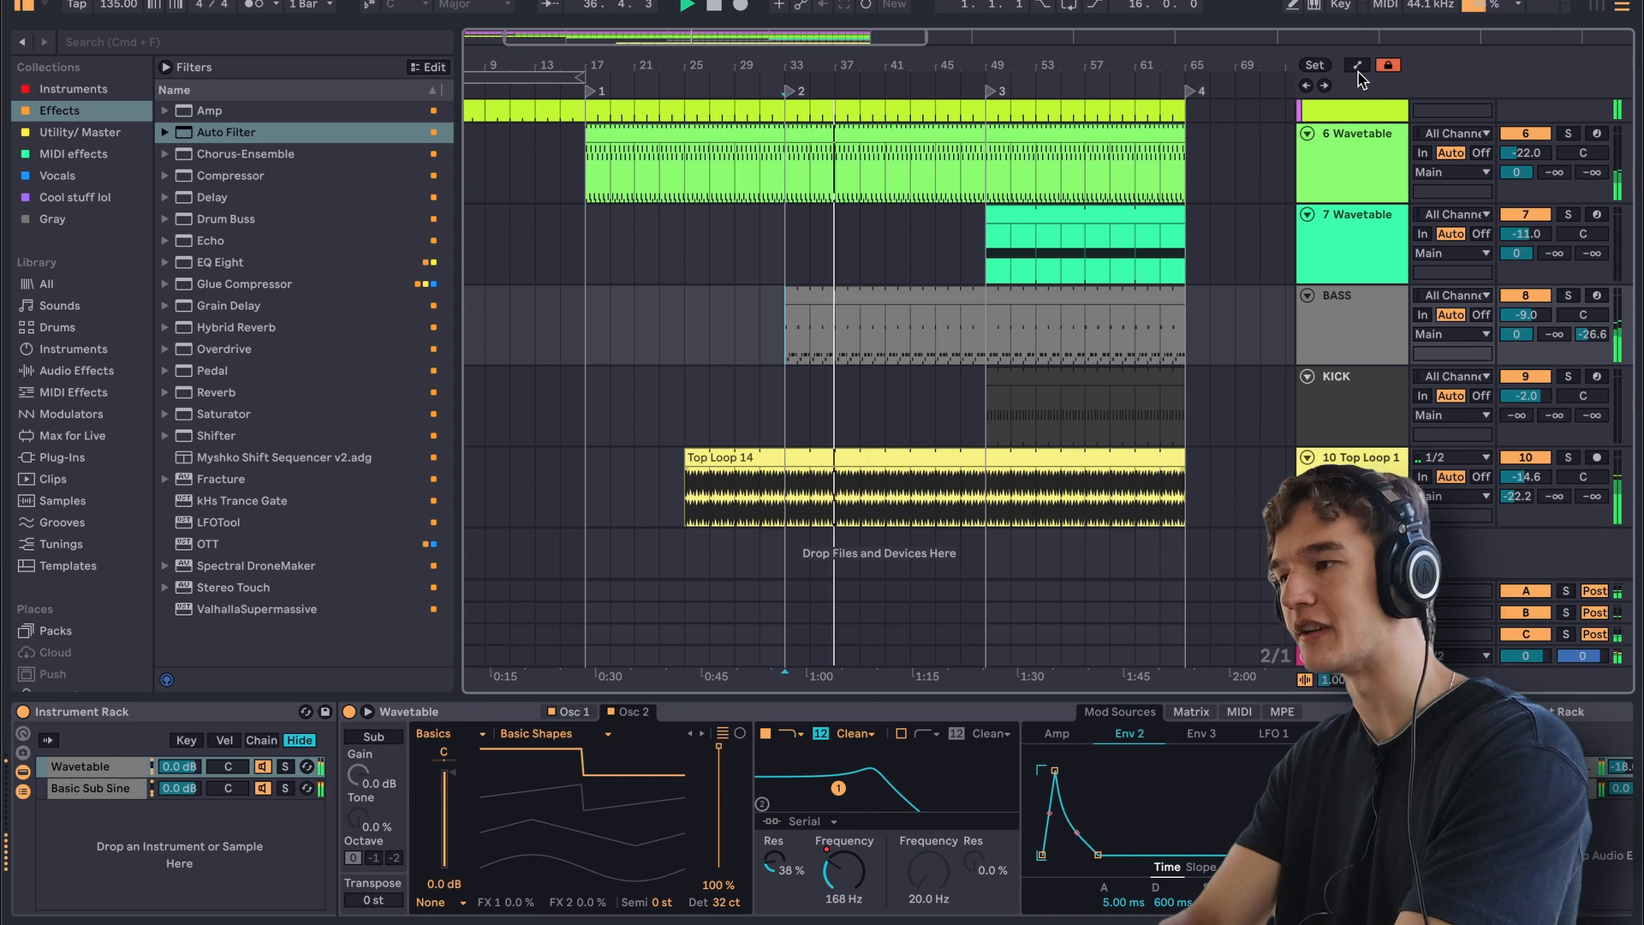
left_click(1332, 0)
left_click(1544, 2)
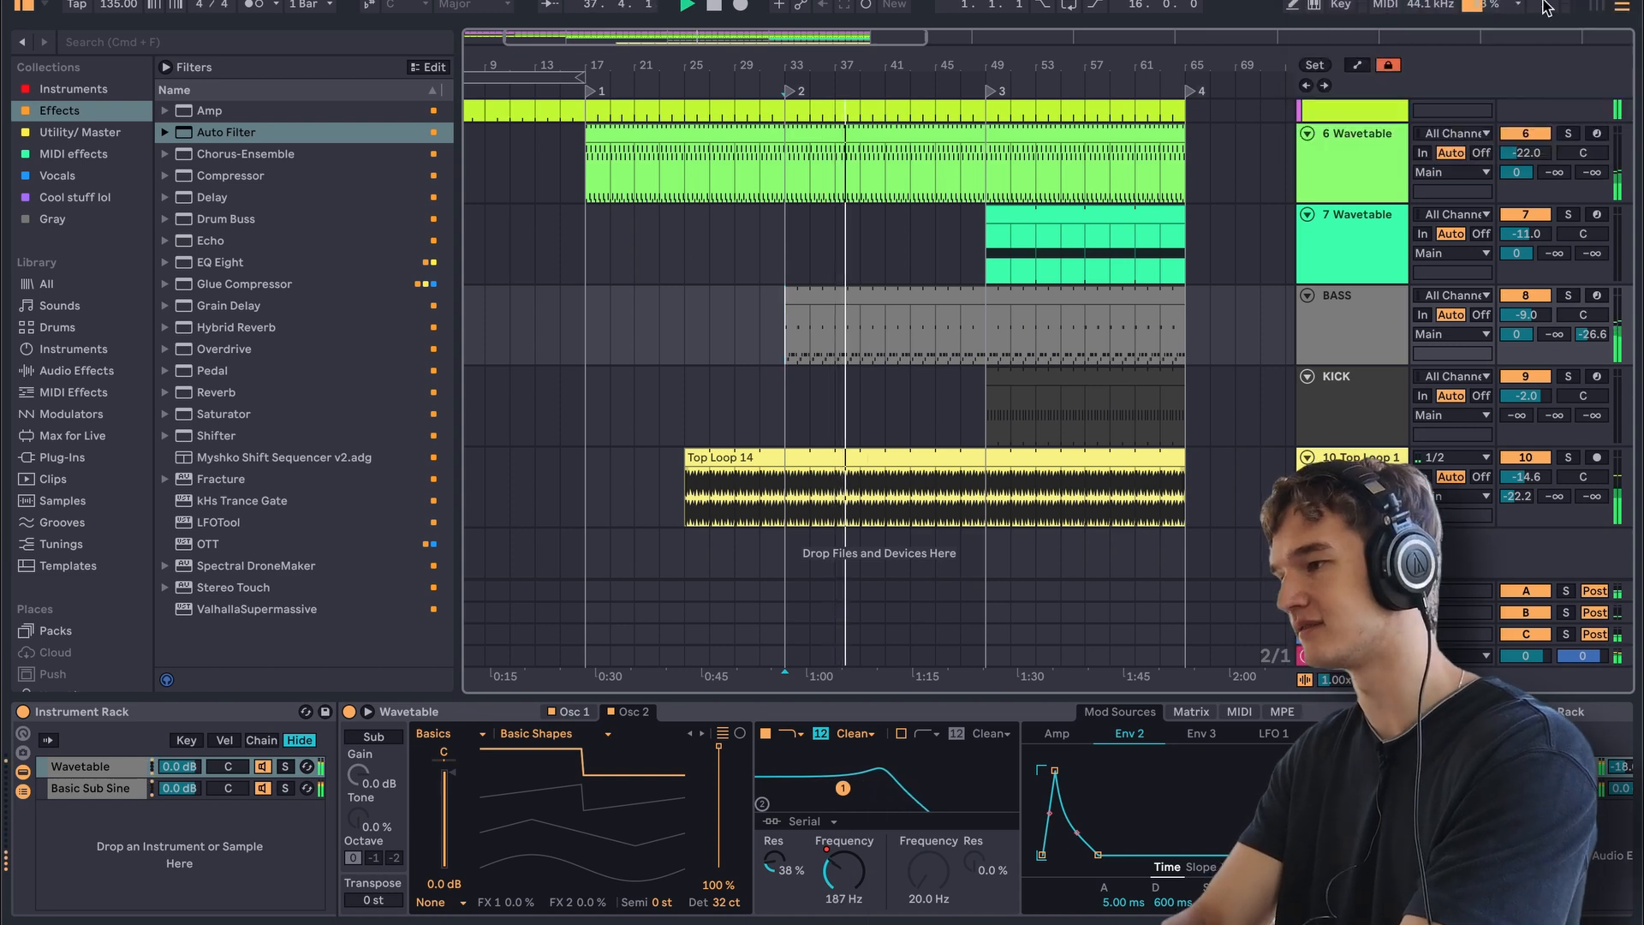
left_click(1357, 66)
left_click_drag(891, 345, 890, 375)
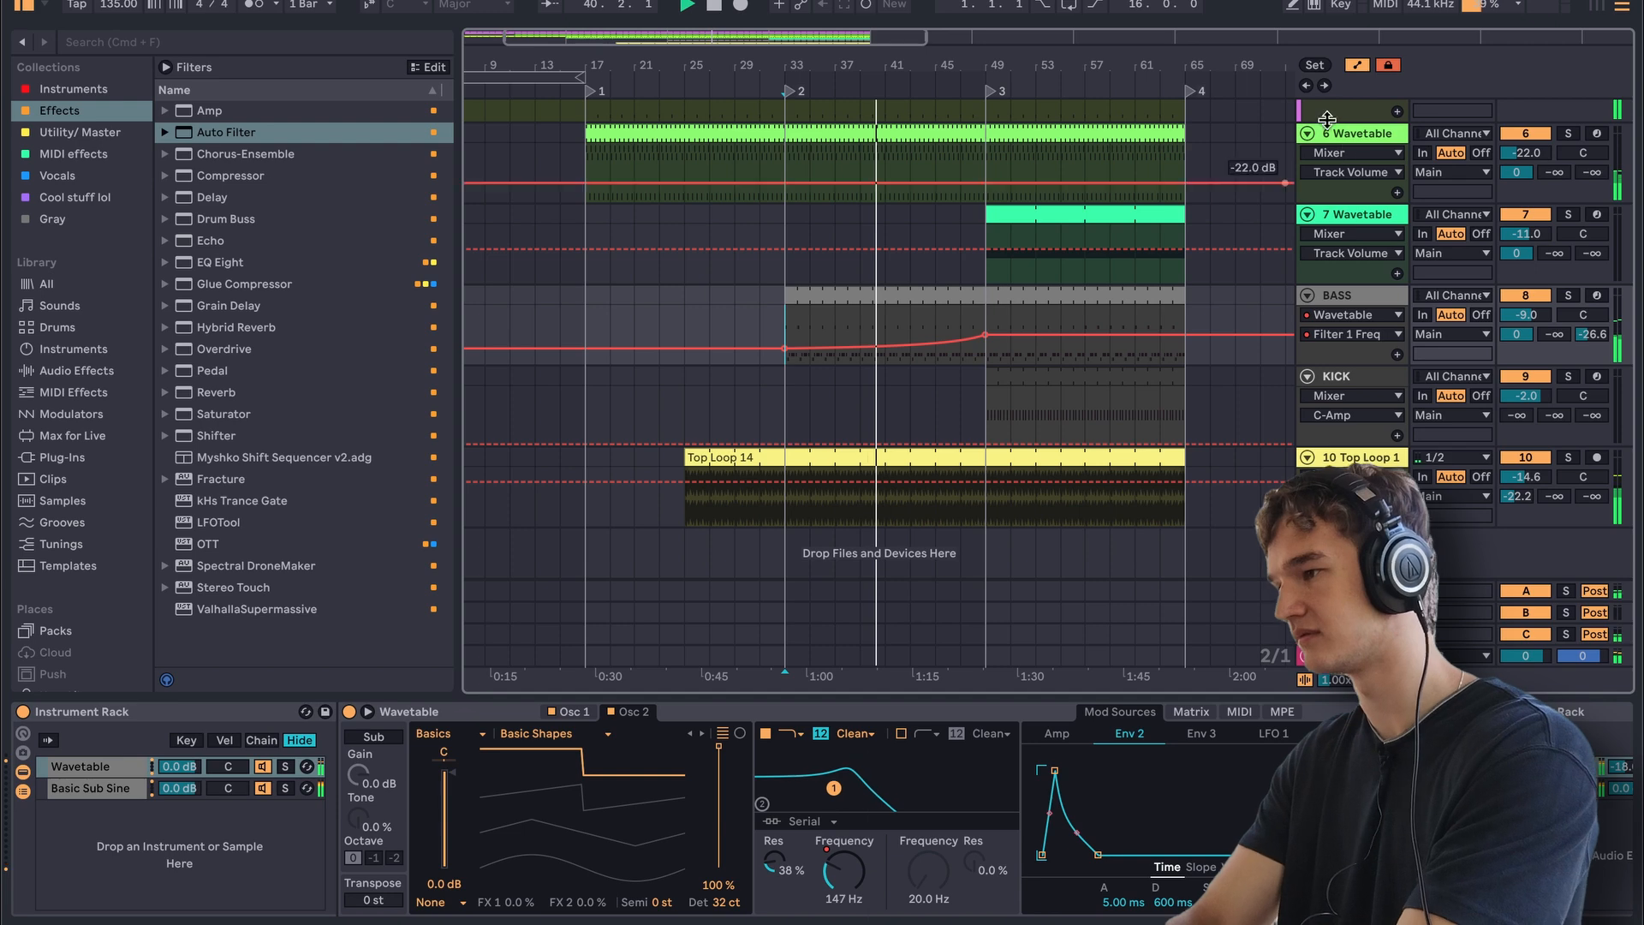
key("a")
- Add a MIDI track below Top Loop 1 and place an empty MIDI clip on it
right_click(1337, 462)
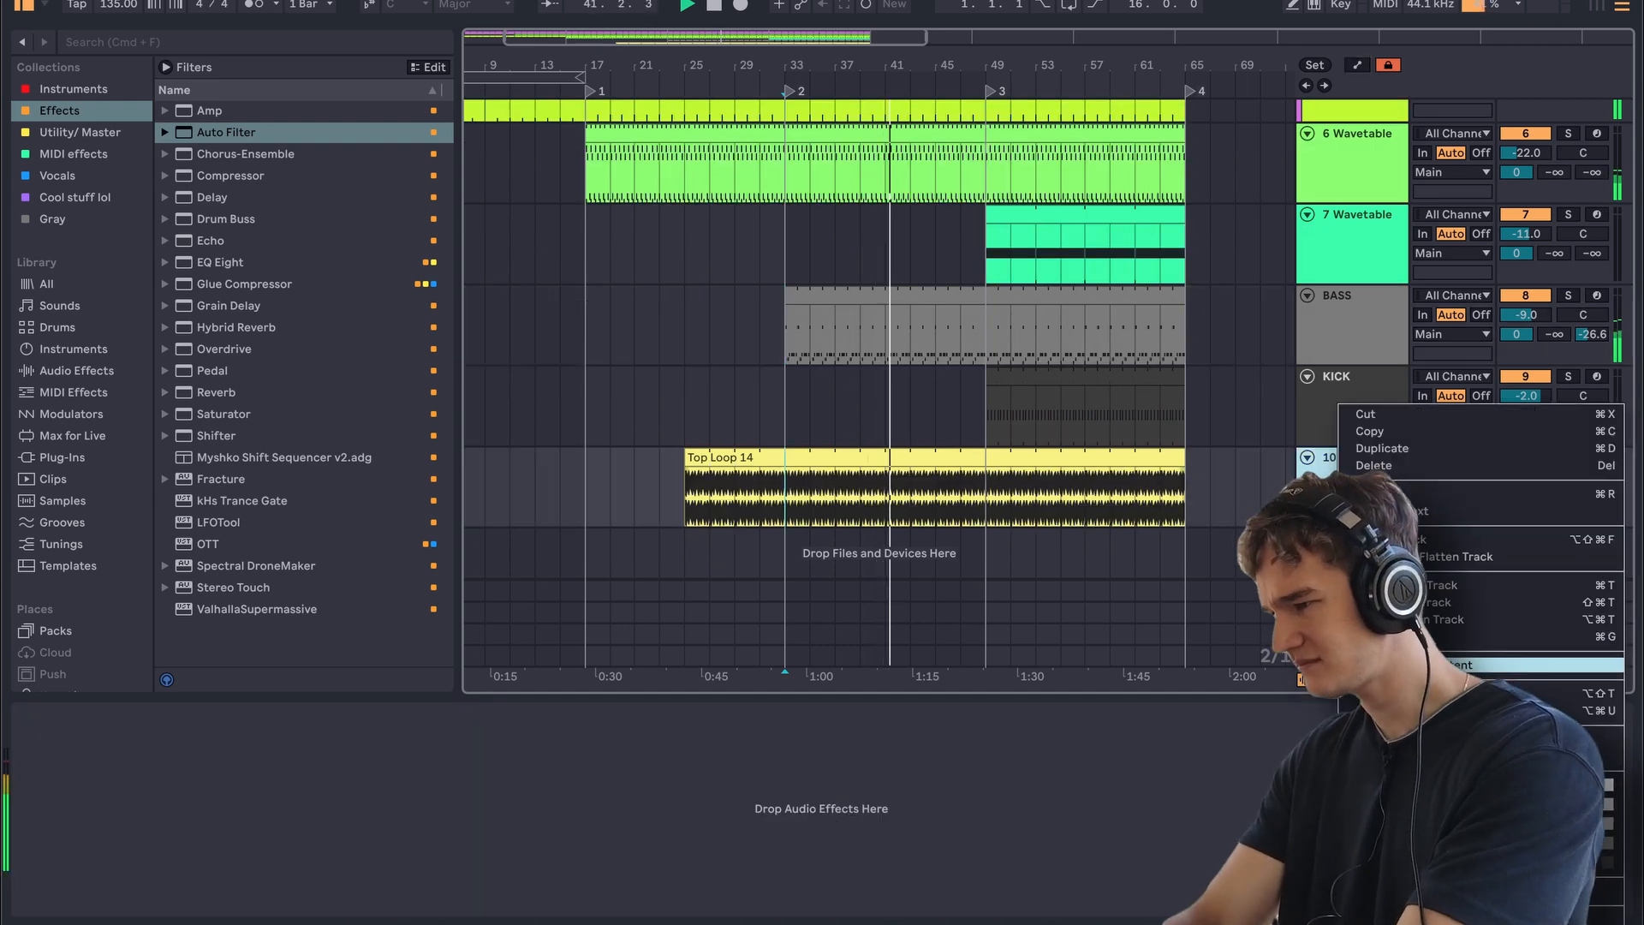
key("Return")
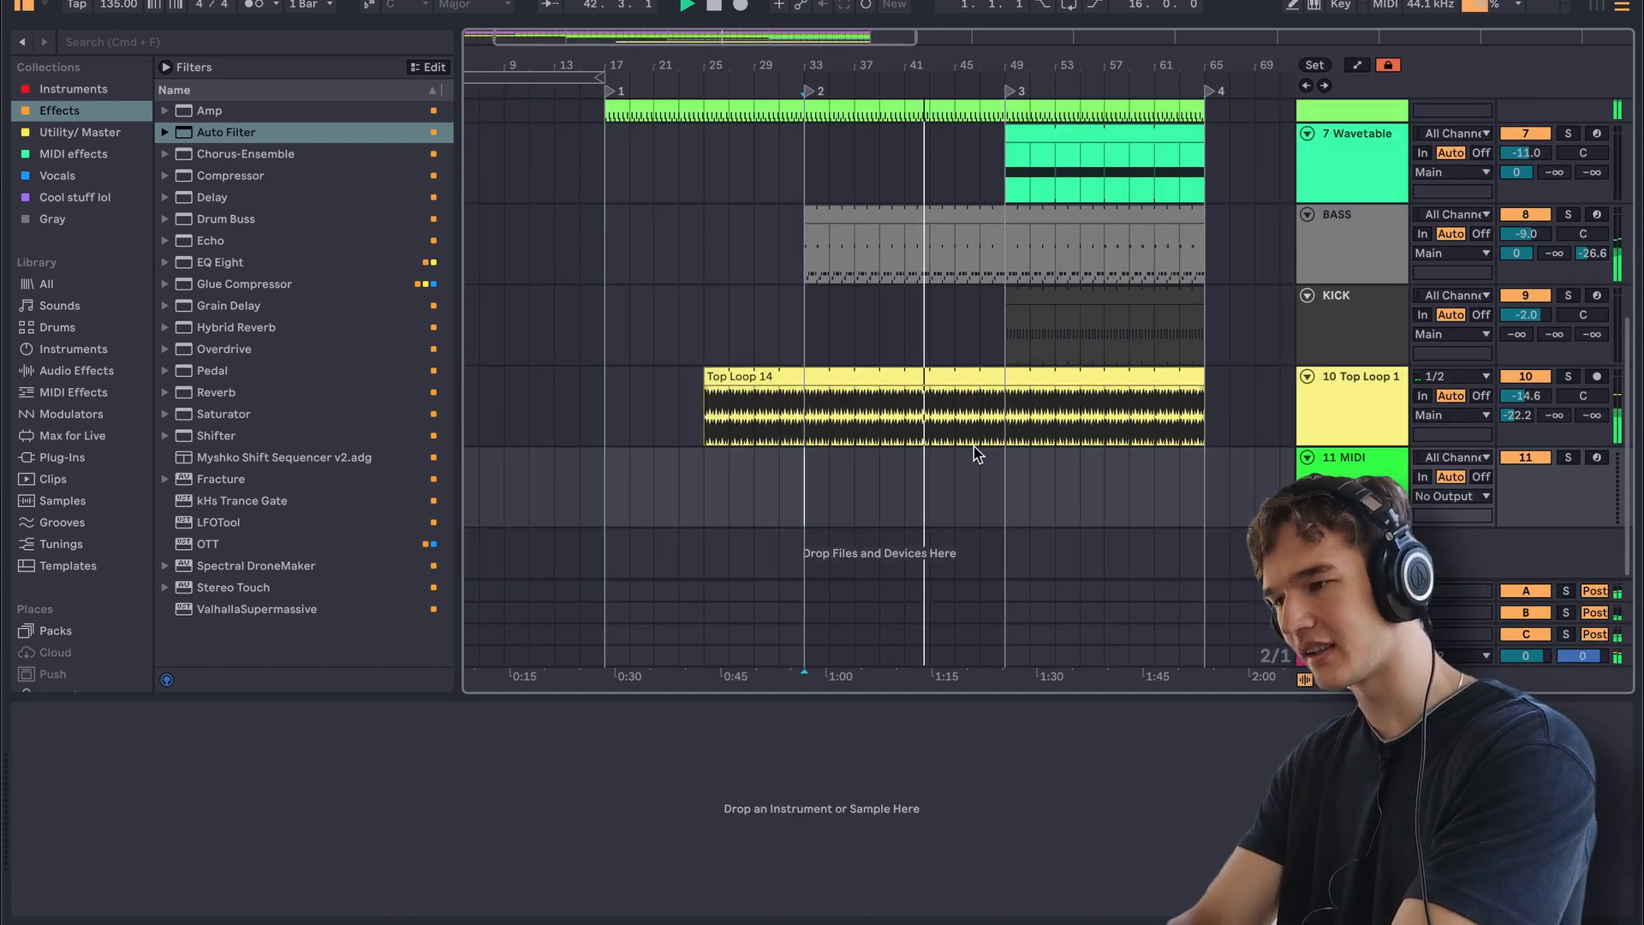
double_click(903, 468)
key("shift+Tab")
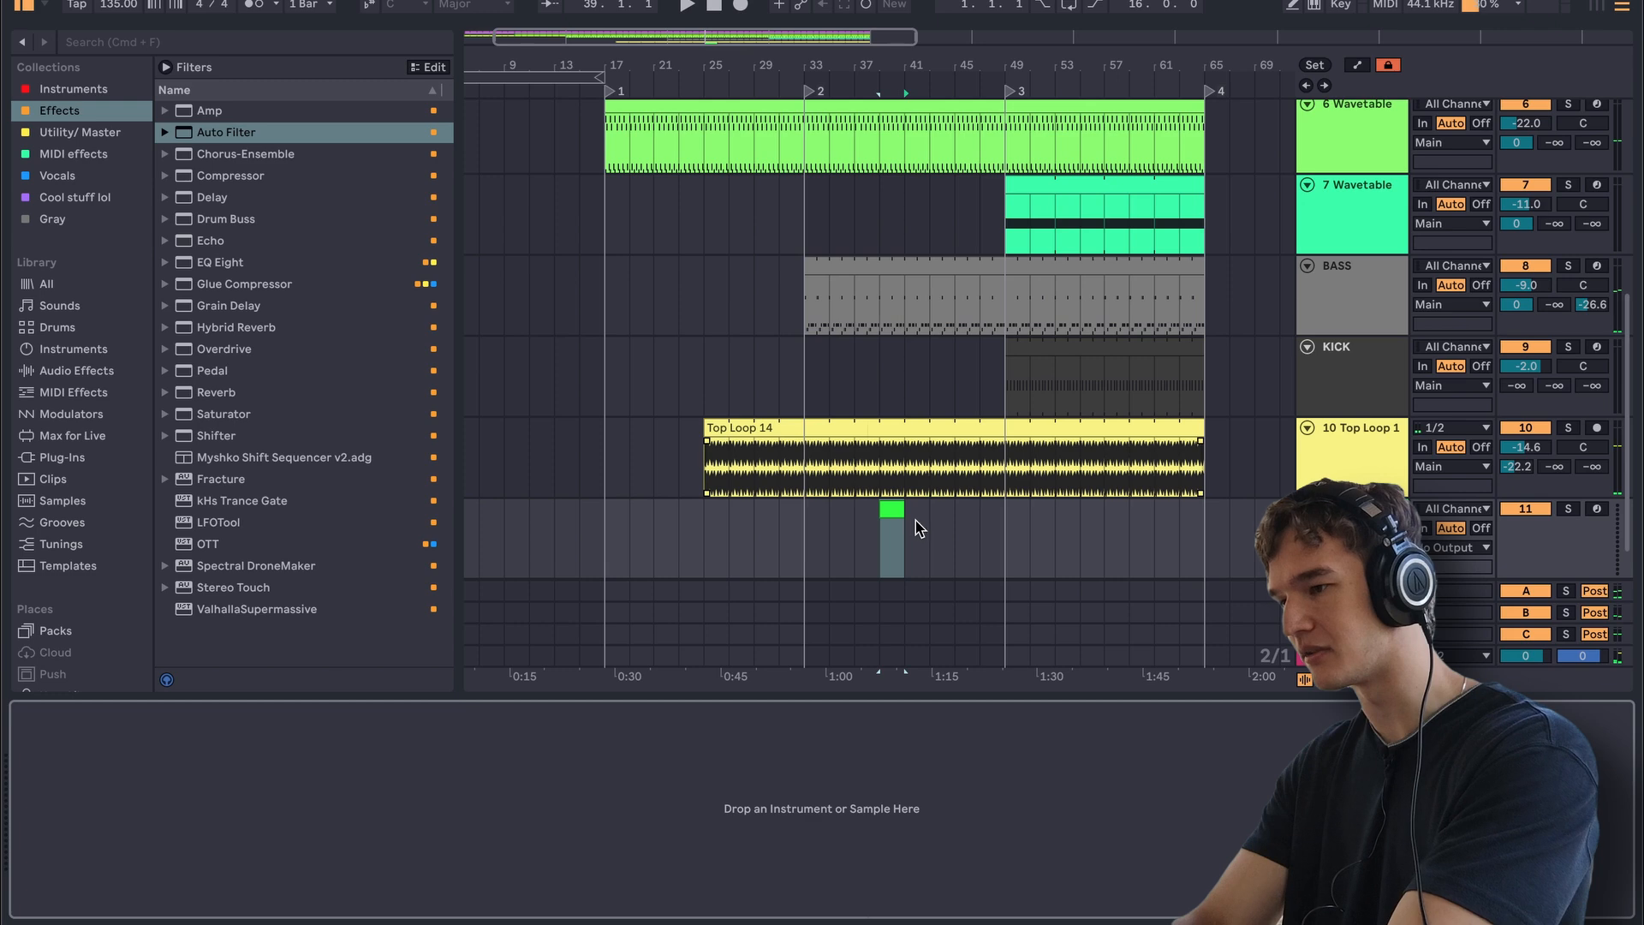
left_click_drag(893, 502, 1011, 512)
scroll(1012, 514, "down", 1)
scroll(923, 364, "up", 3)
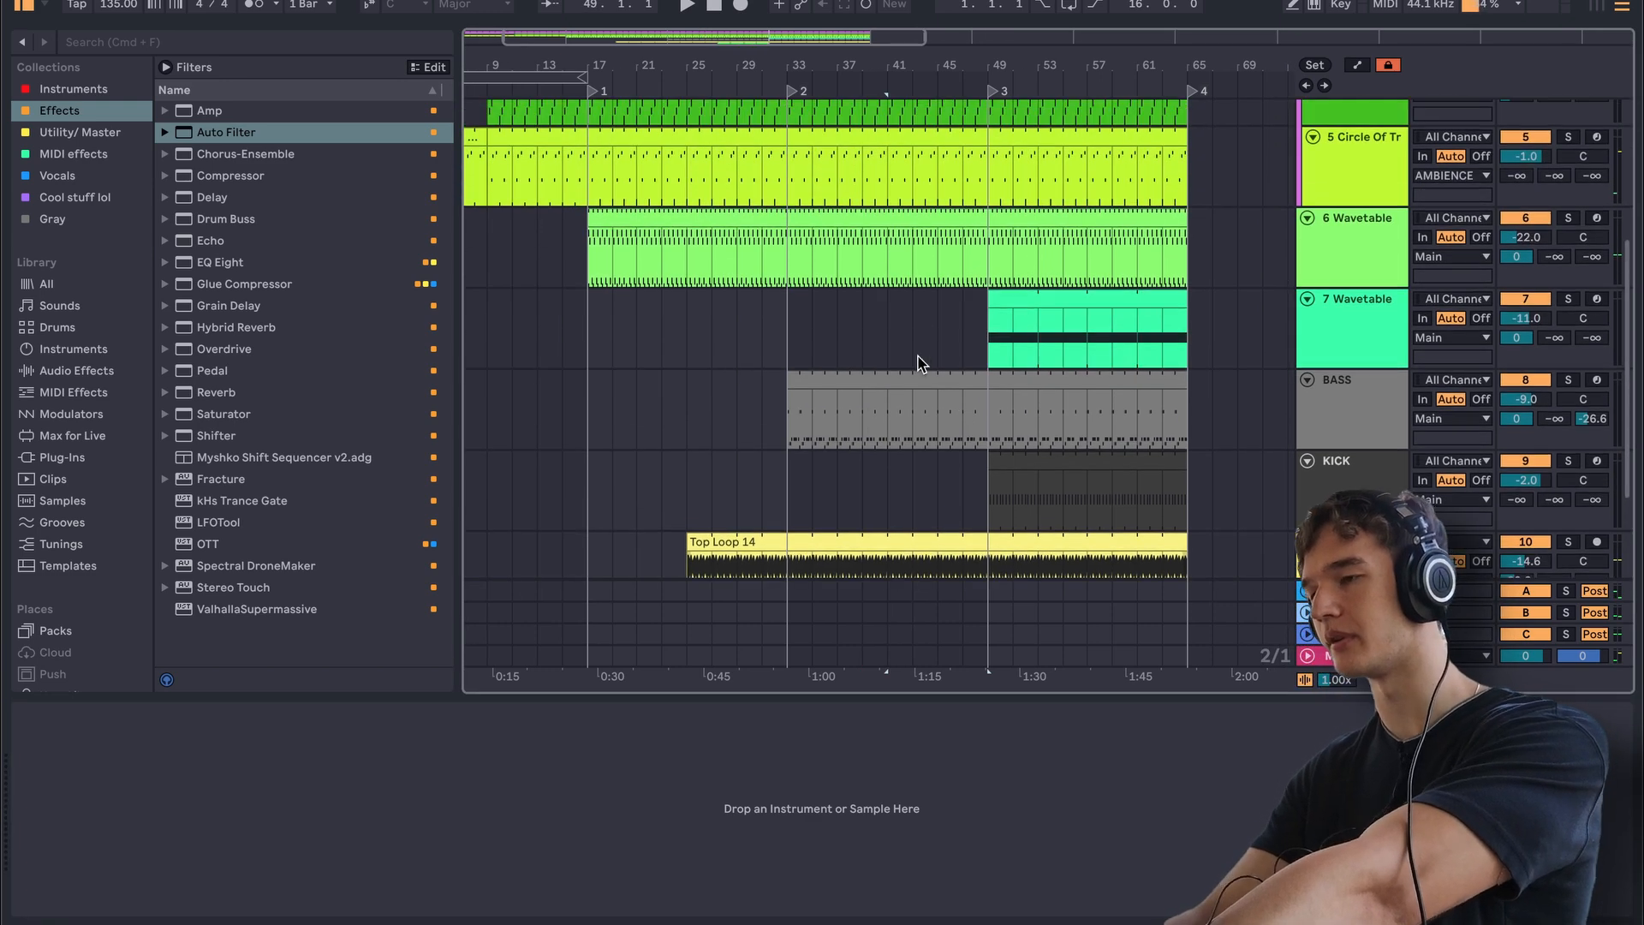
- Search the library for "ride 909" and load Ride-909.aif onto the new MIDI track
key("super+f")
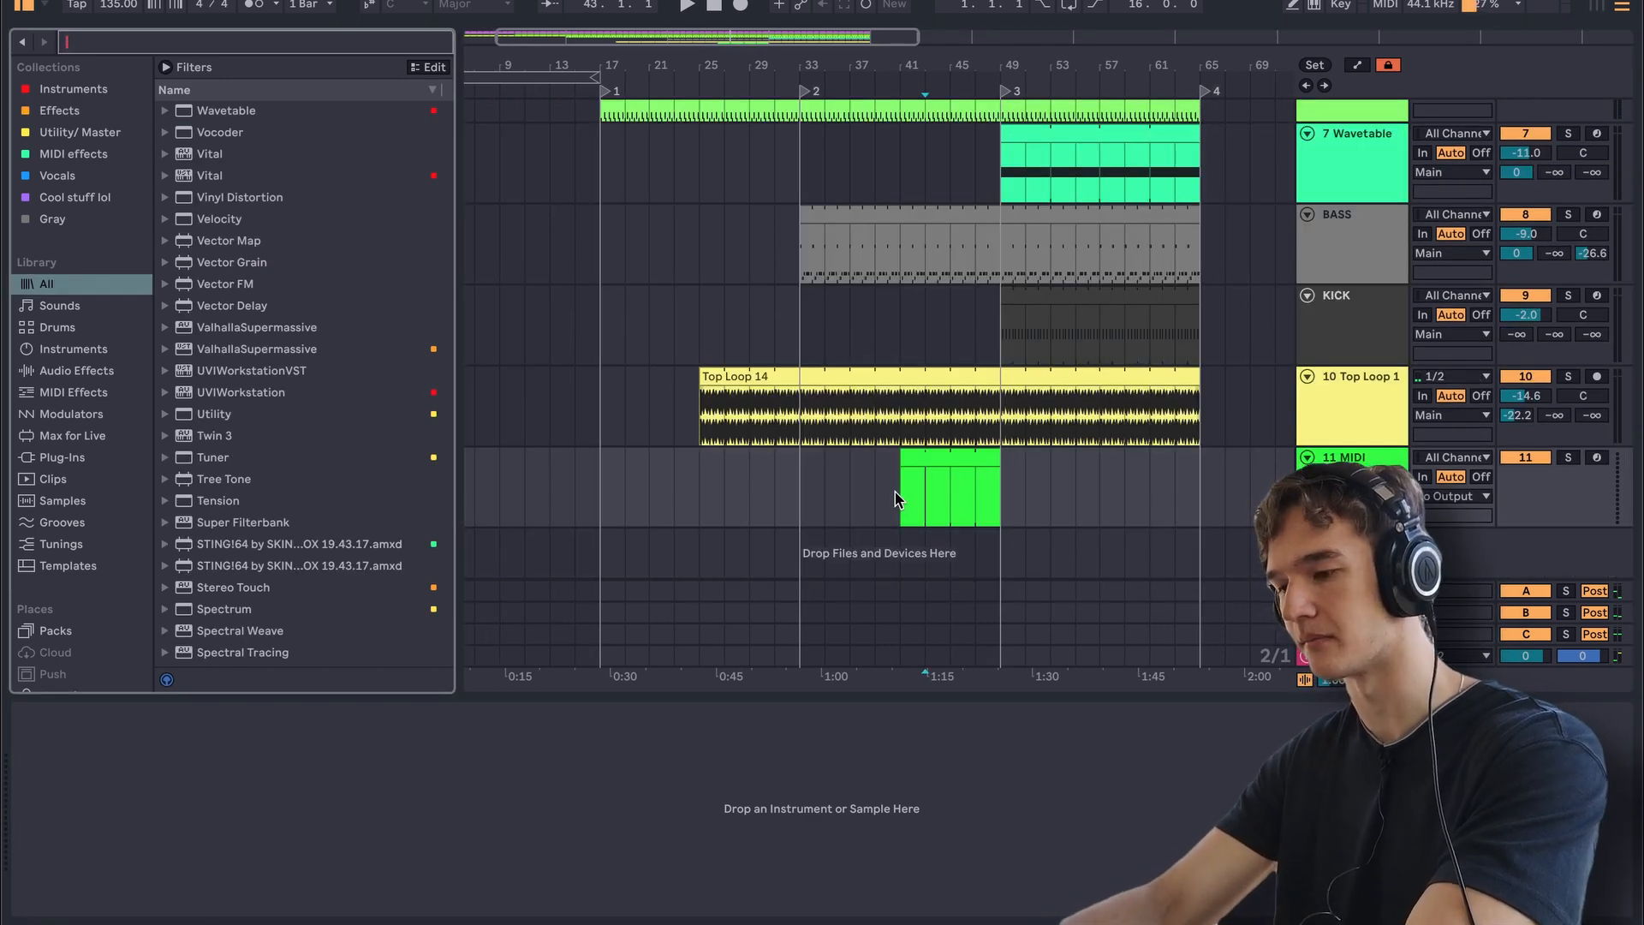
type("r")
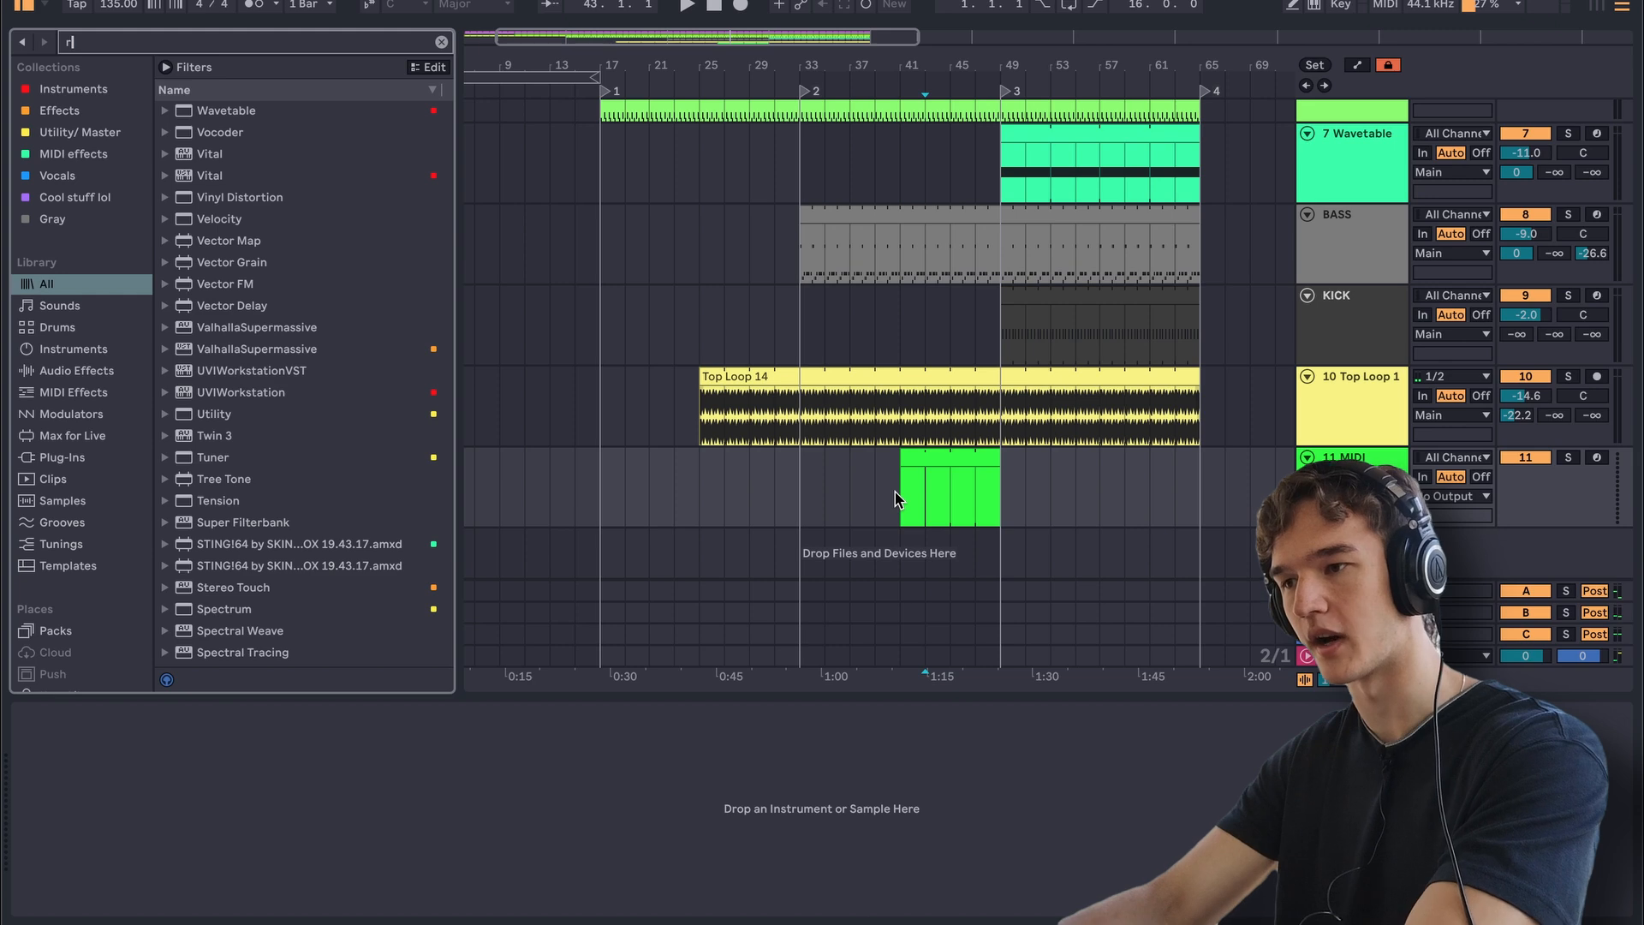
type("ide 909")
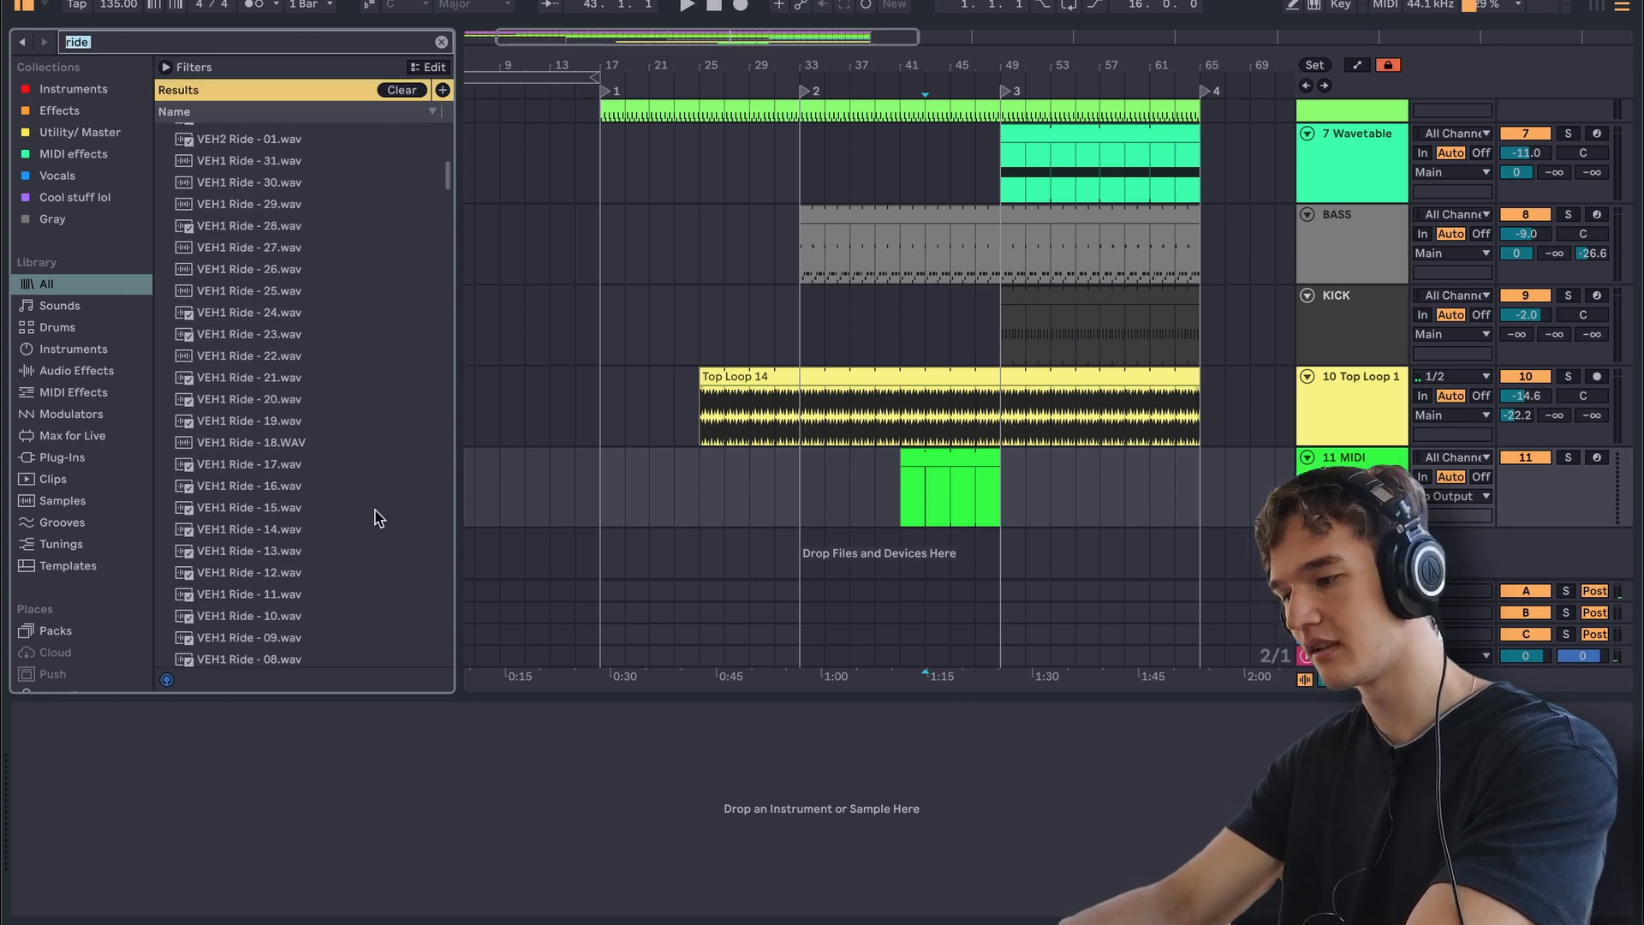
key("Down")
key("Return")
- Write an off-beat C3 note in the ride clip, loop it over one beat, and lower the Ride-909 track volume to -12.1 dB
left_click(957, 470)
key("shift+Tab")
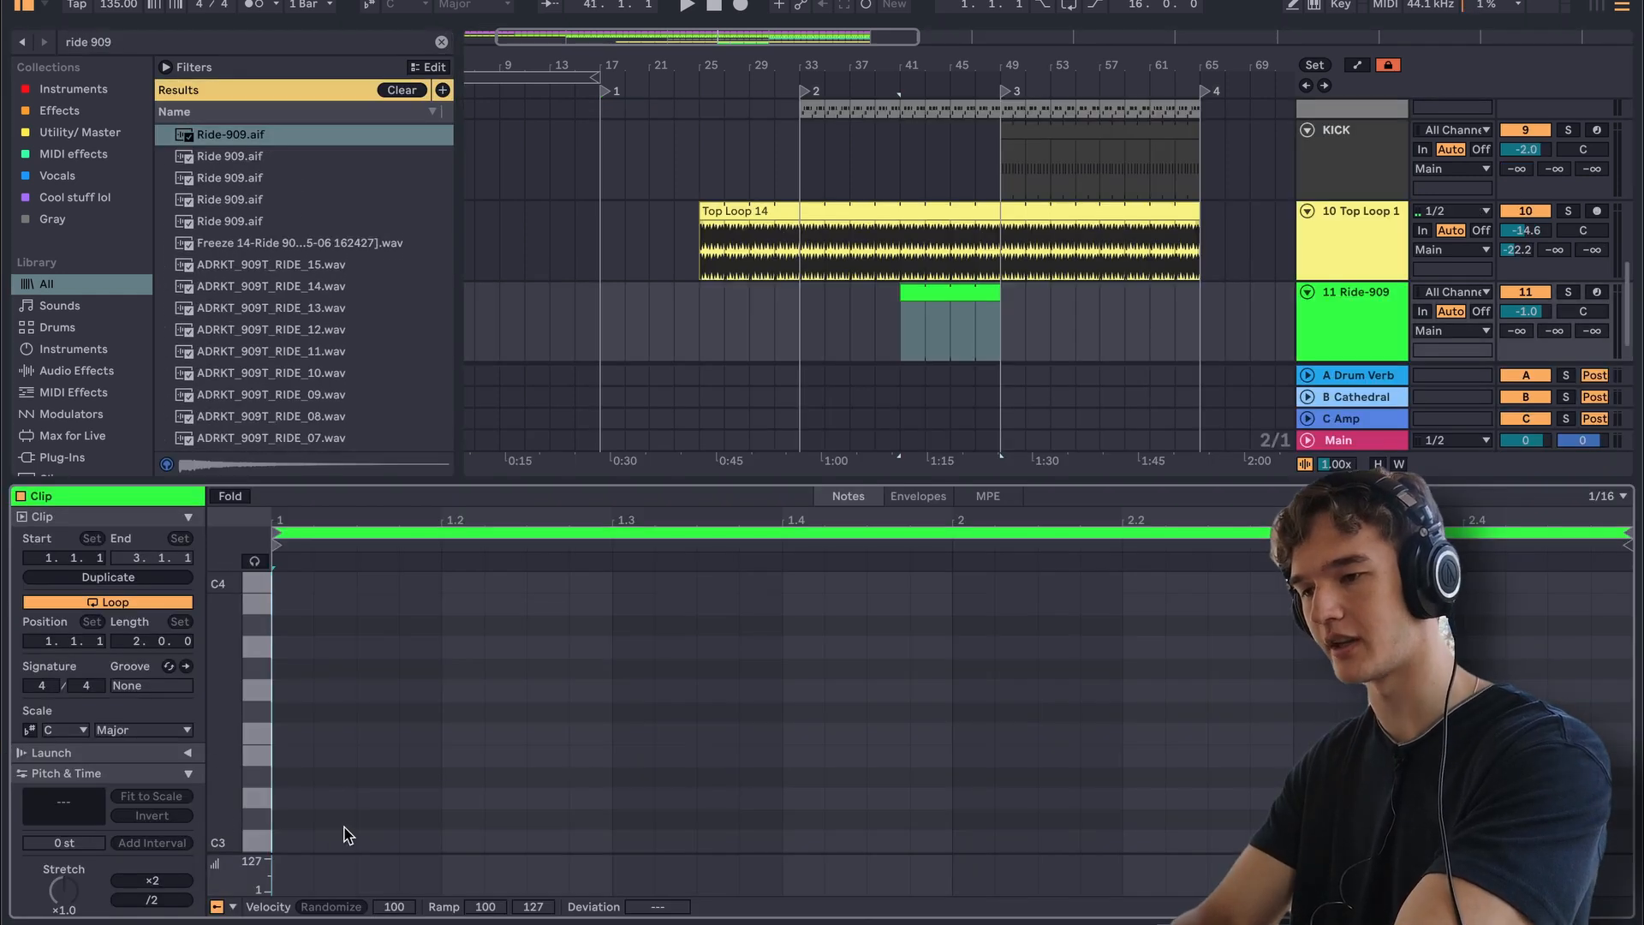
double_click(364, 839)
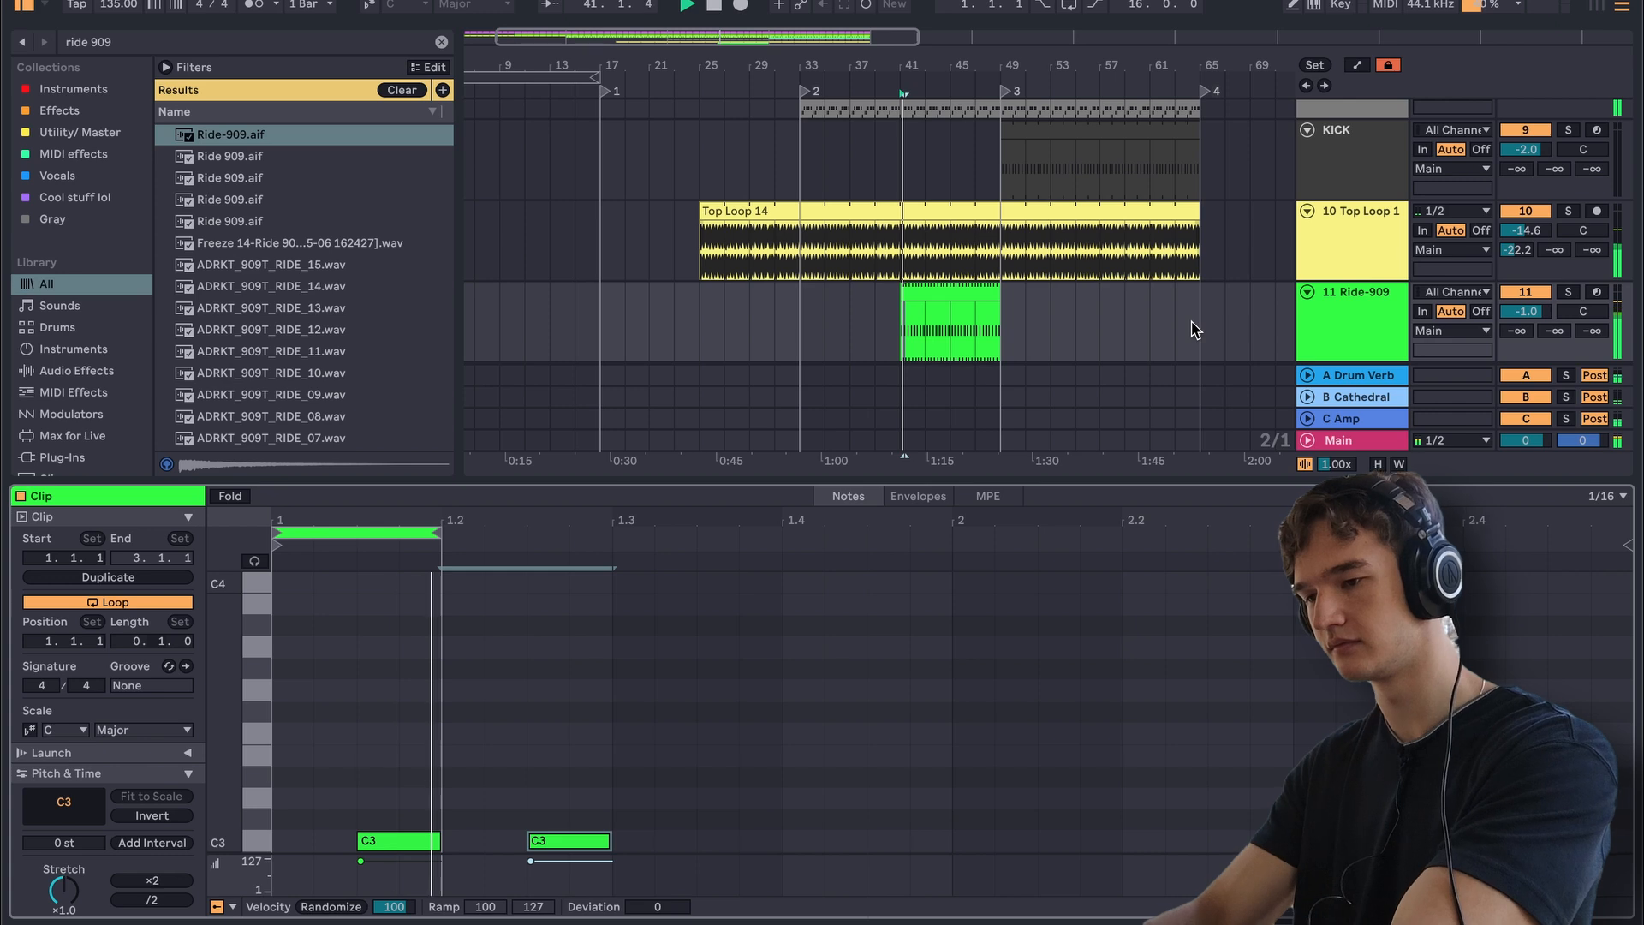
key("ctrl+shift+d")
left_click_drag(1541, 307, 1525, 313)
- Clear the browser search and add an EQ Eight with a 765 Hz low cut to the Ride-909 track
key("shift+Tab")
left_click(441, 42)
left_click(103, 90)
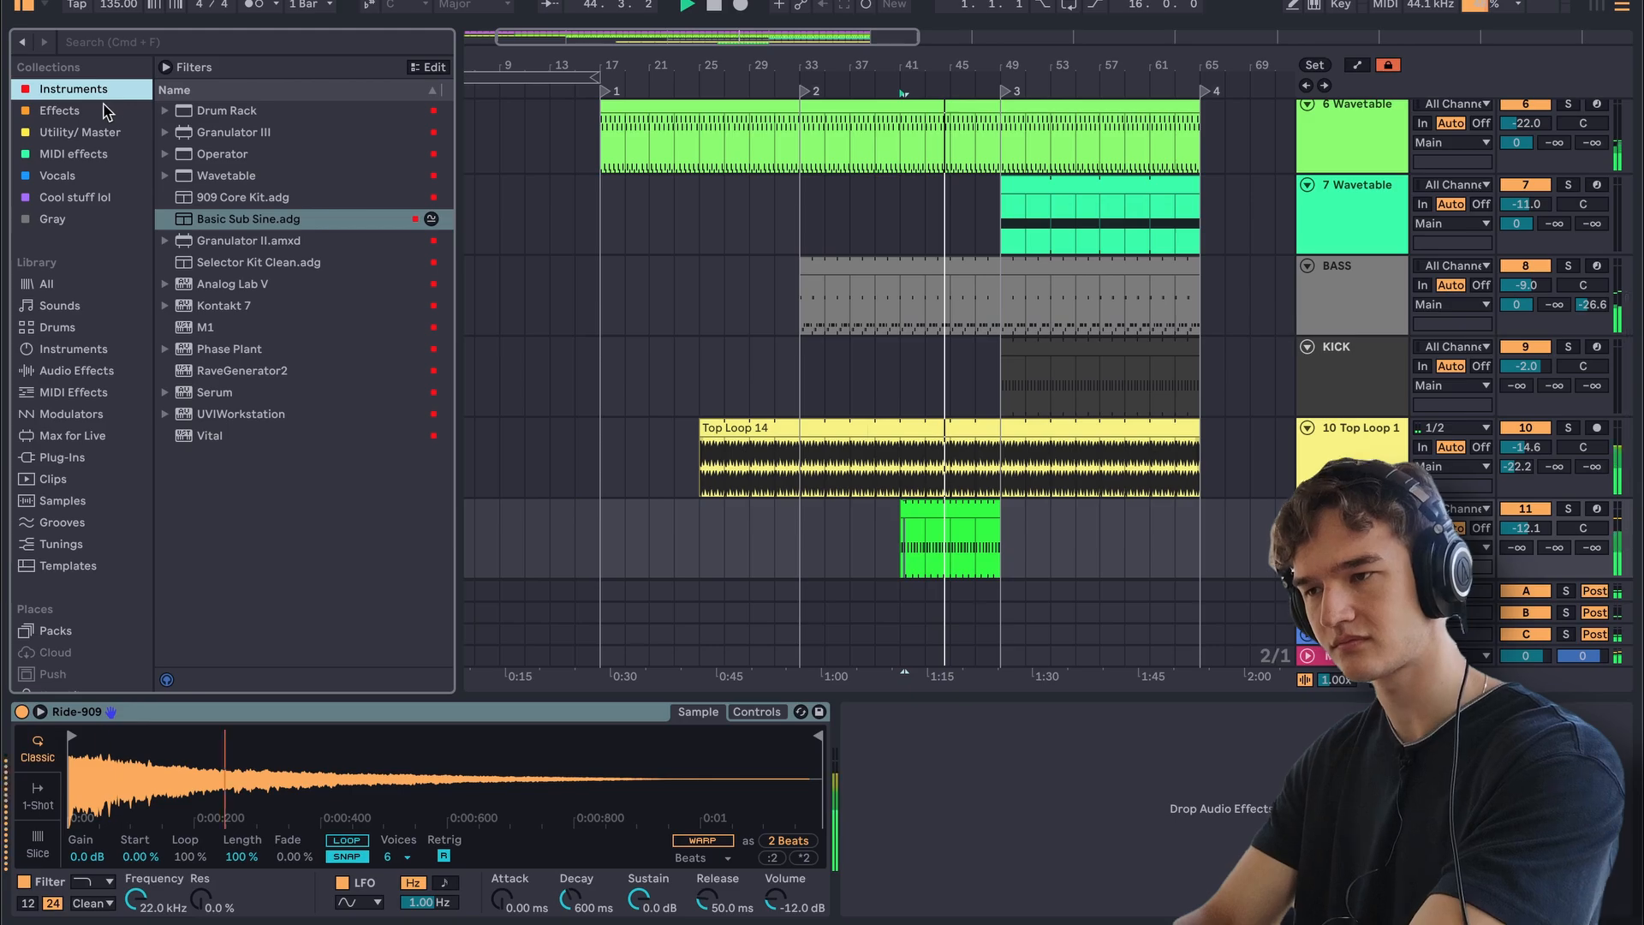
left_click(104, 109)
- Delete bar 48 from the Top Loop and Ride-909 clips to leave a one-bar gap before bar 49
left_click_drag(909, 193, 974, 516)
key("Delete")
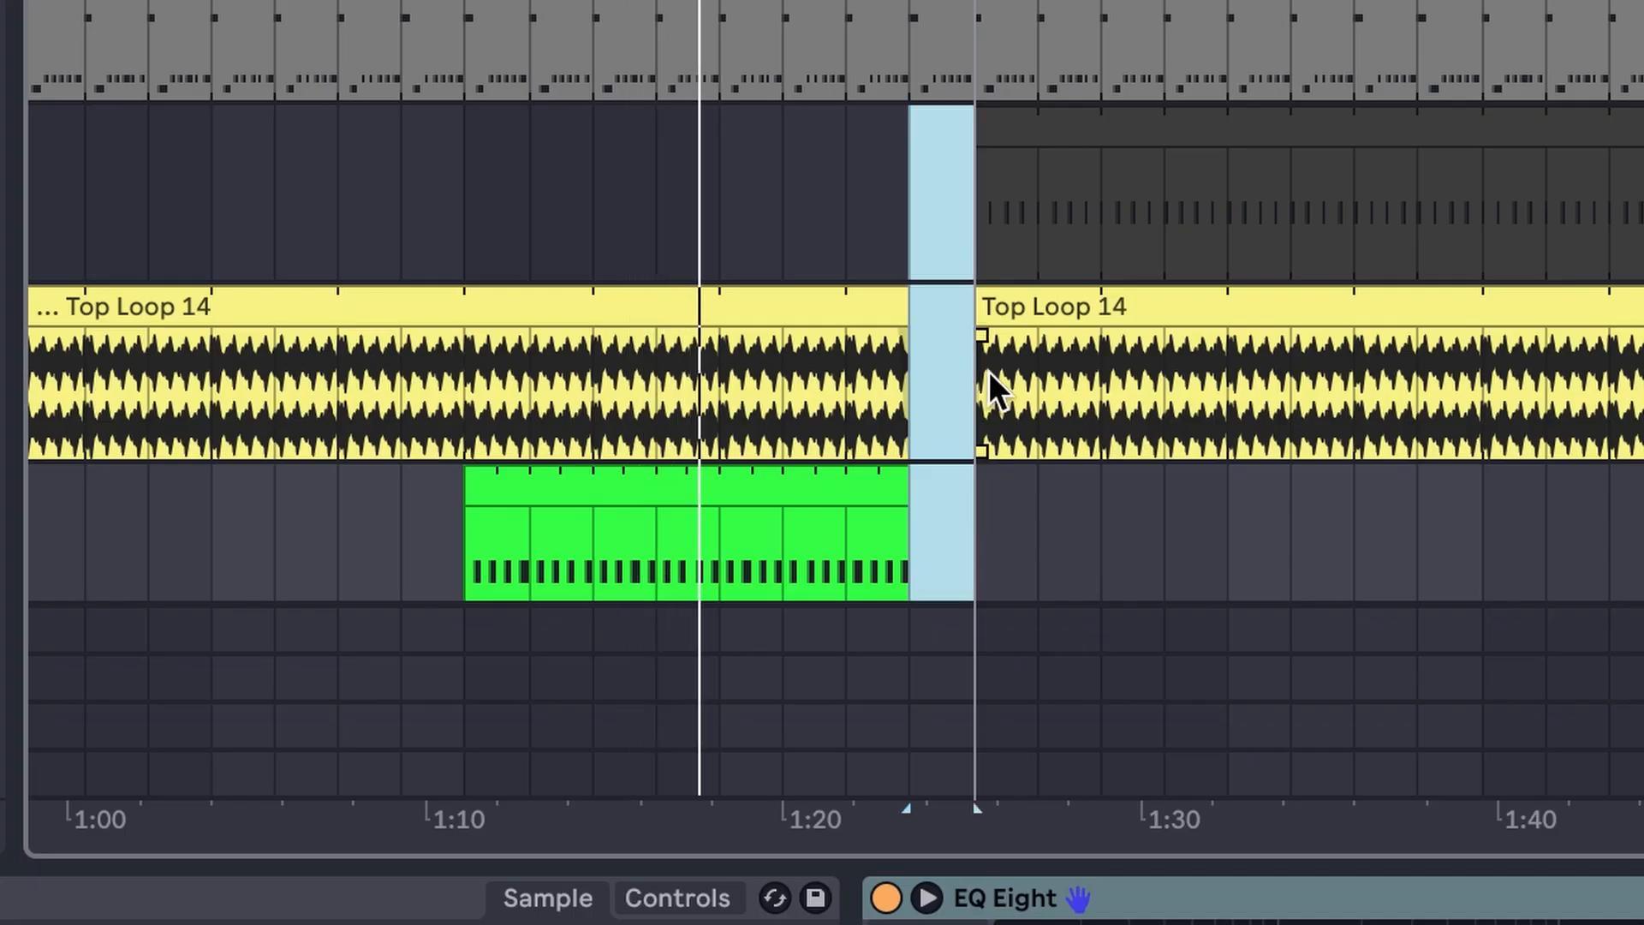
scroll(988, 371, "up", 5)
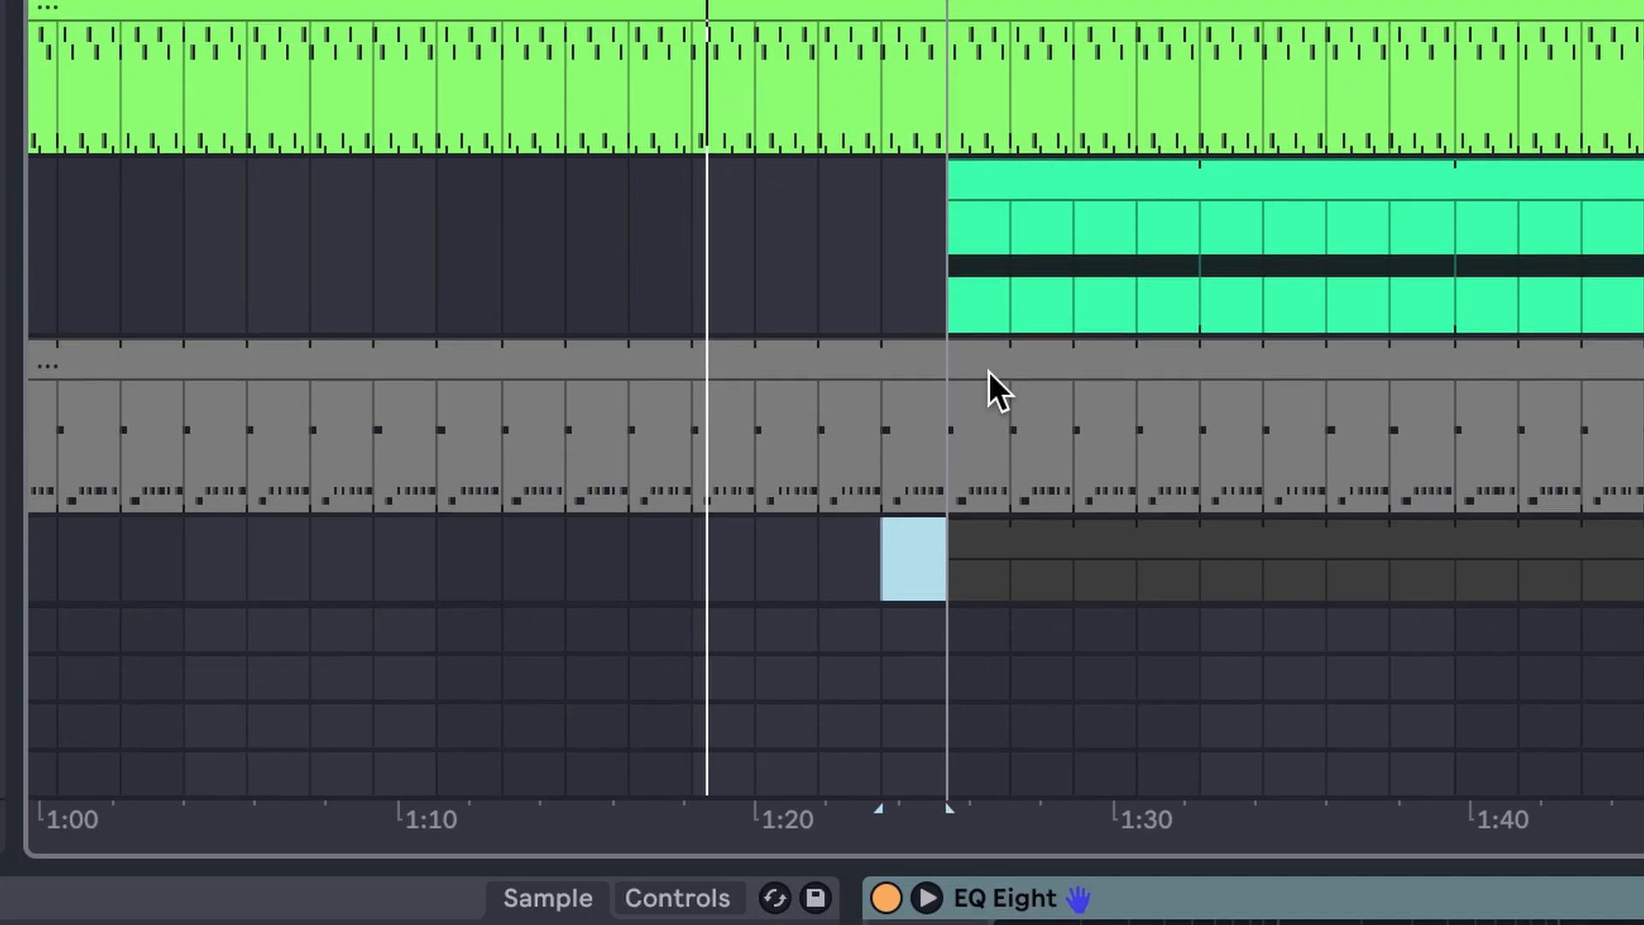
scroll(988, 371, "down", 7)
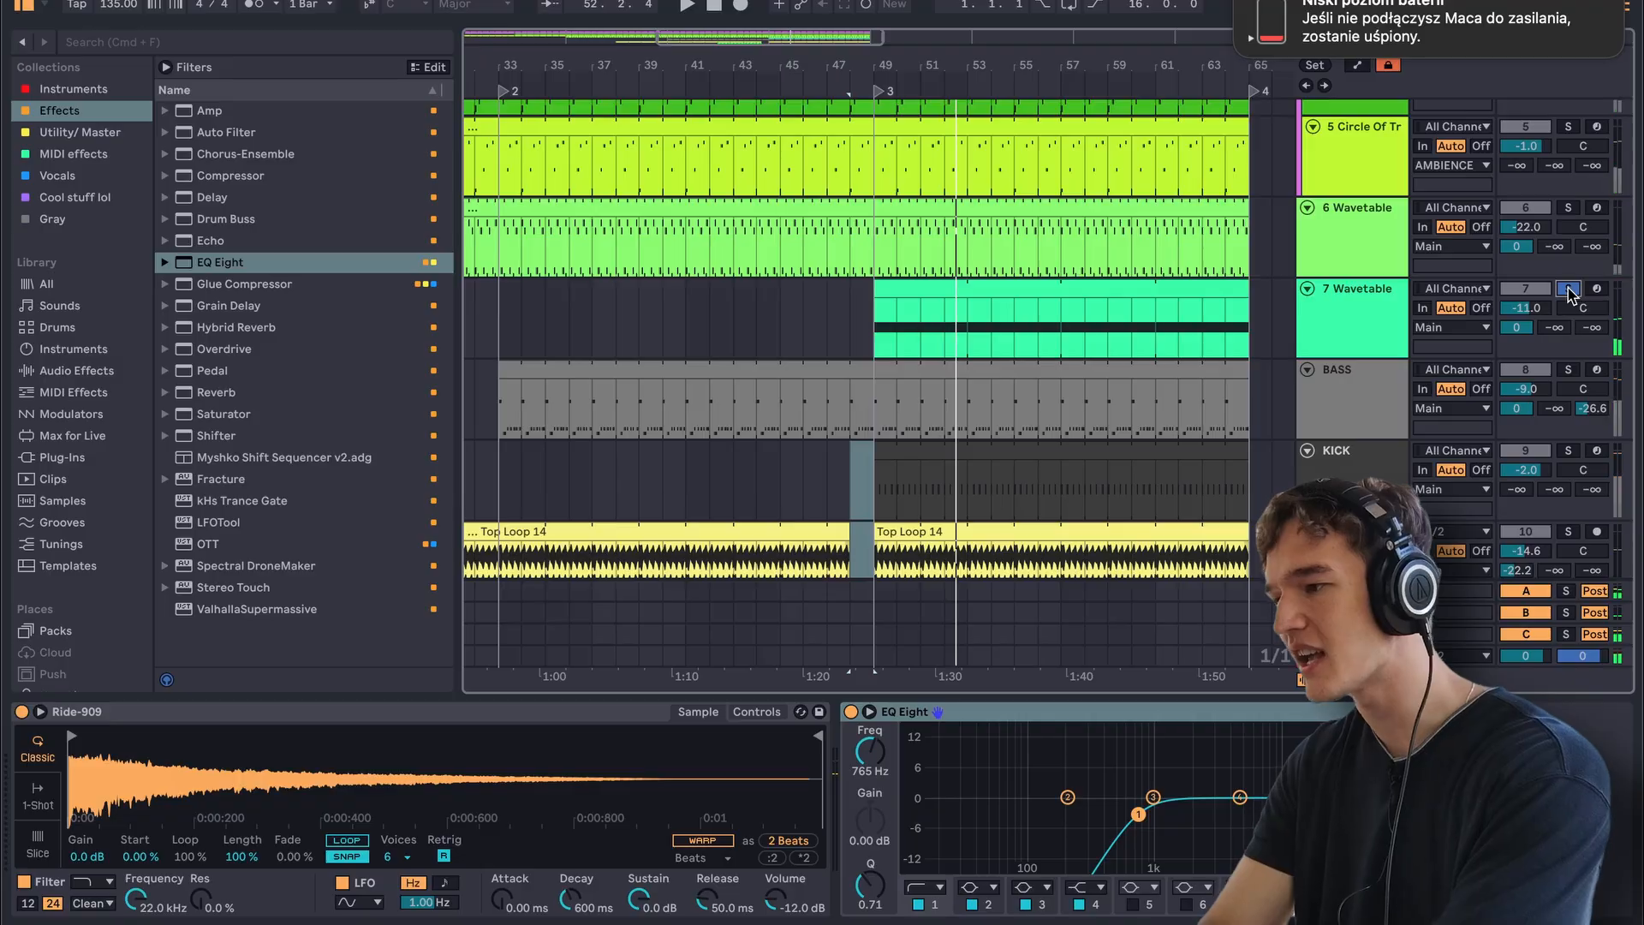
- Audition the soloed 7 Wavetable from bar 49 while adjusting its Auto Filter LFO rate, and set the track volume to -16 dB
left_click(882, 326)
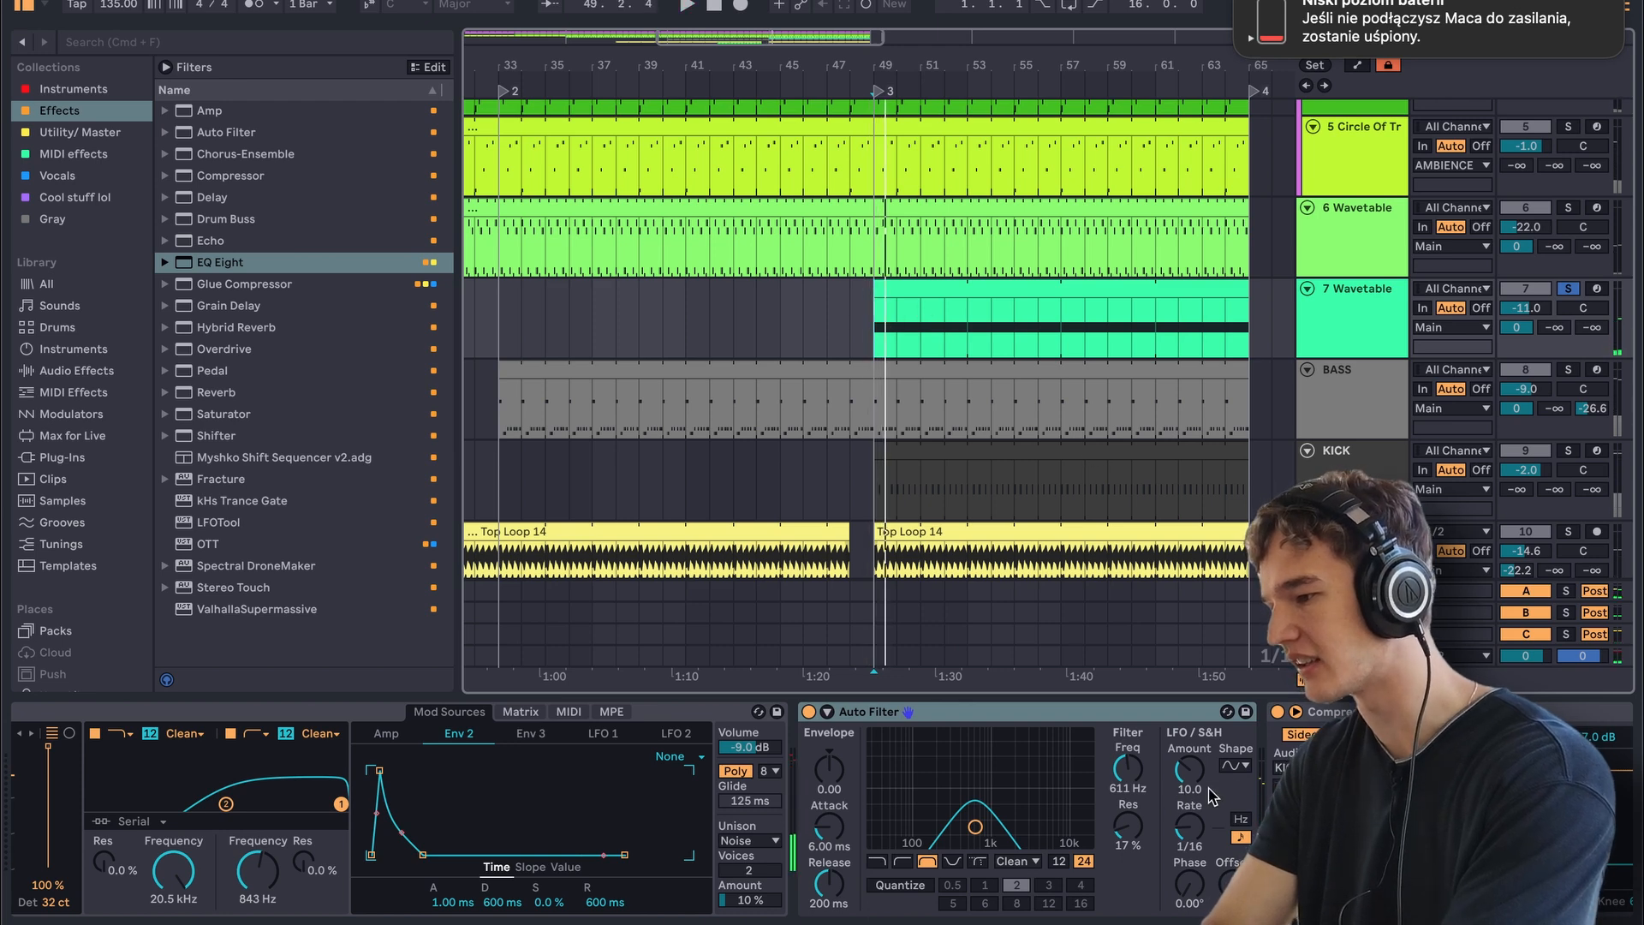
left_click(1191, 833)
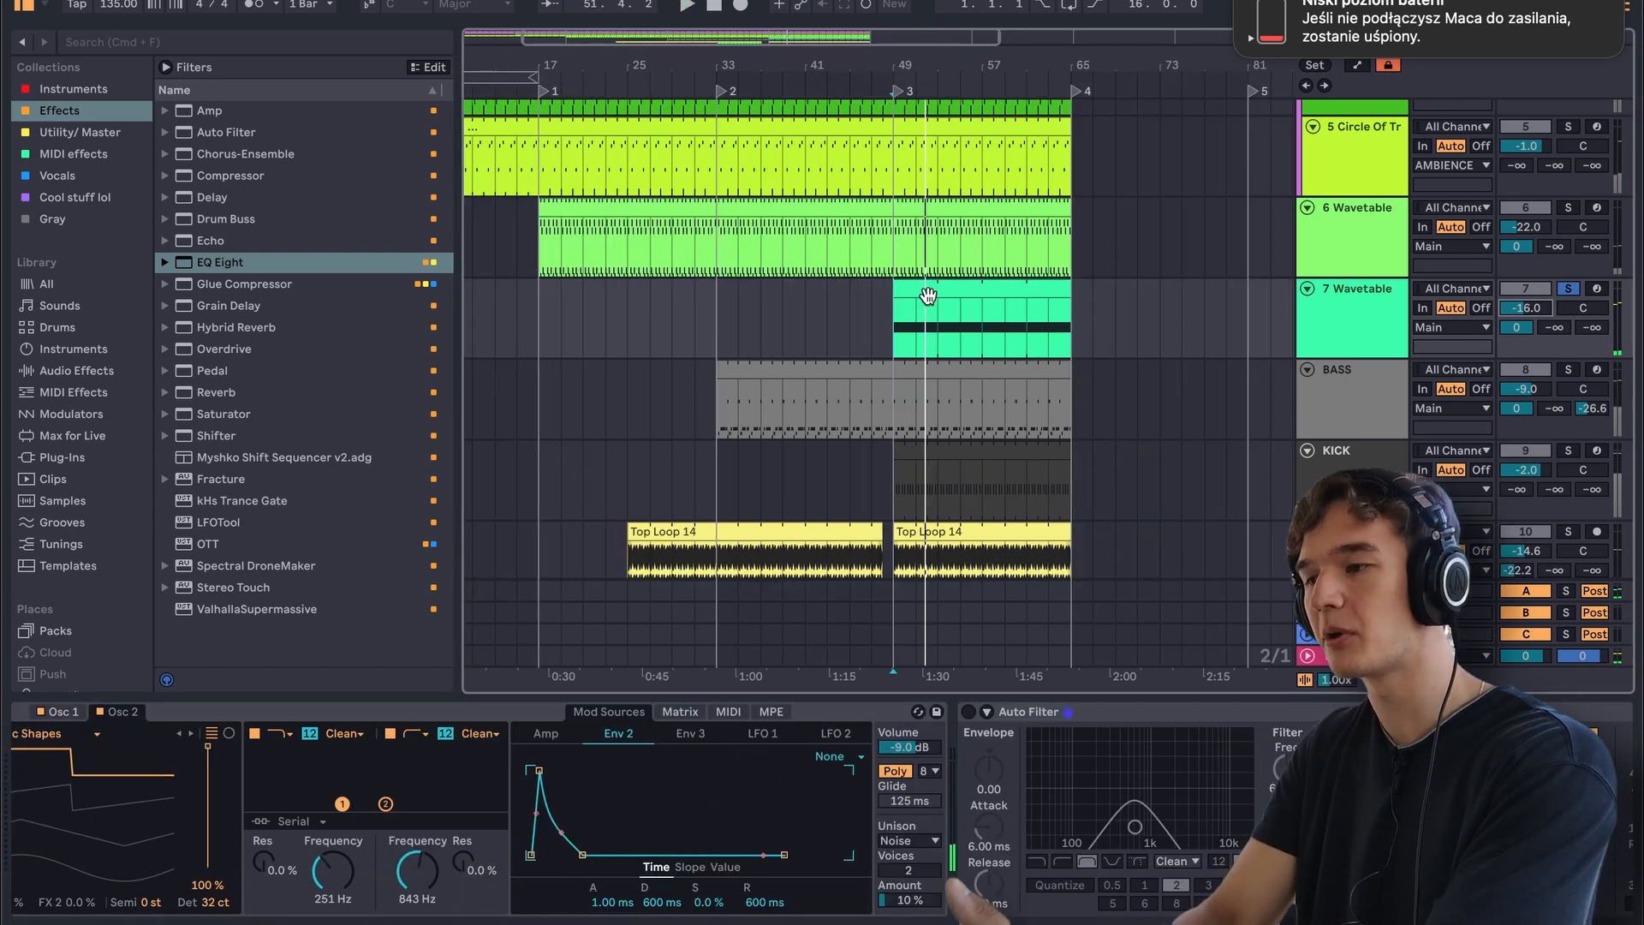
key("space")
- Move the 7 Wavetable clip to bars 33 to 49, unsolo the track, and play the arrangement from just before bar 17
left_click_drag(927, 296, 740, 347)
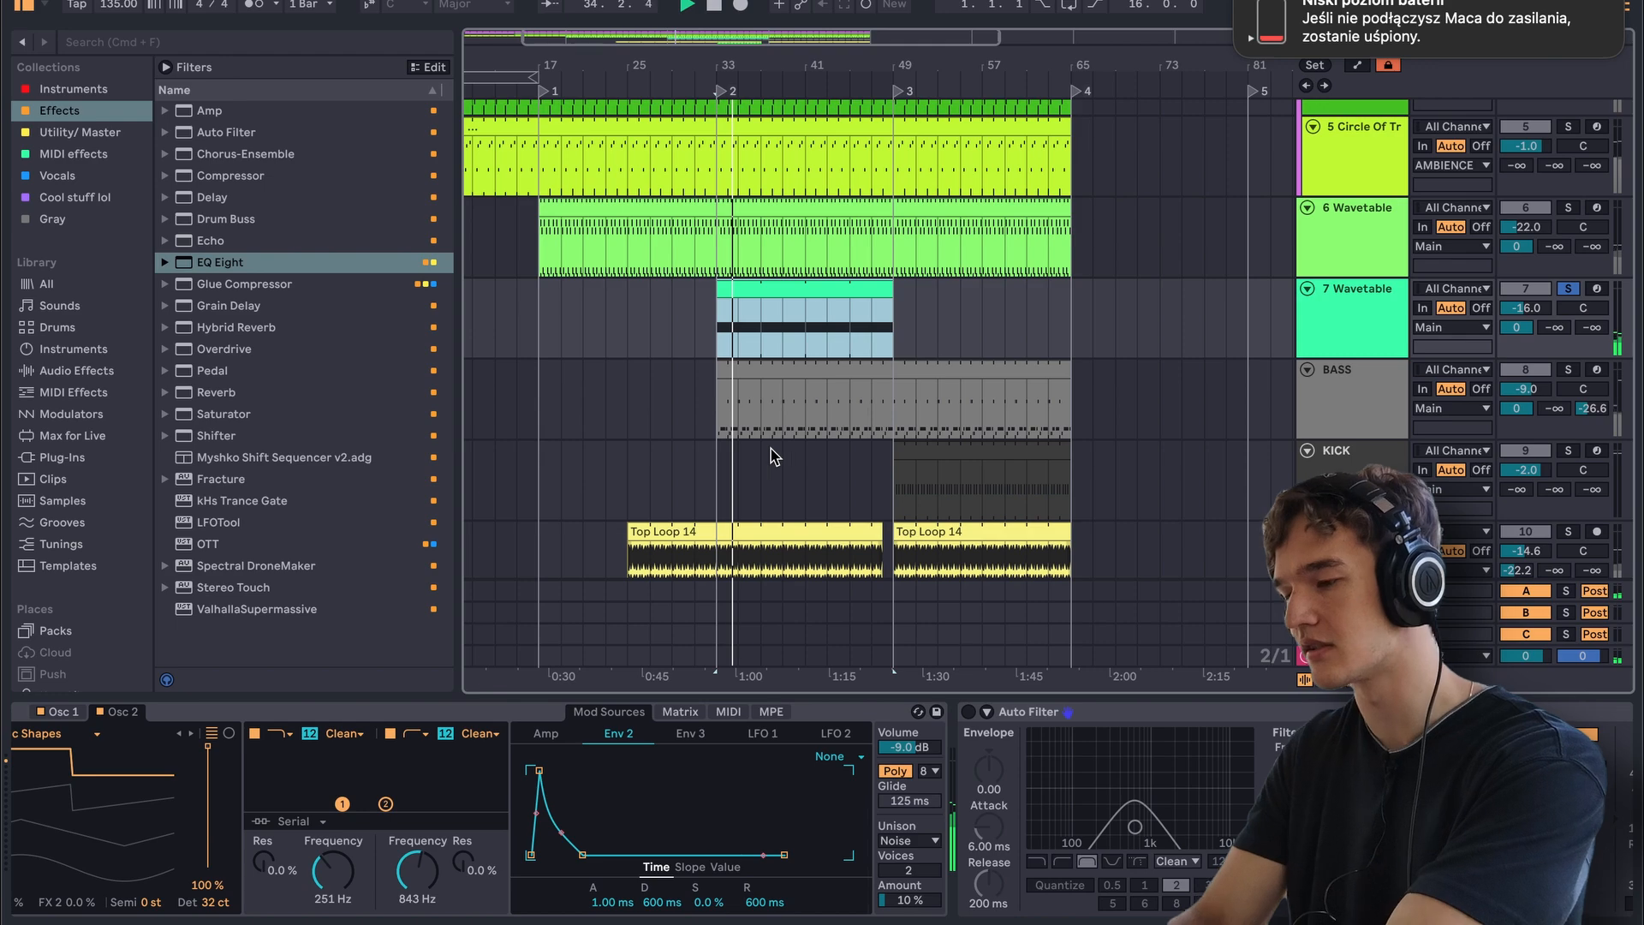
left_click(1567, 290)
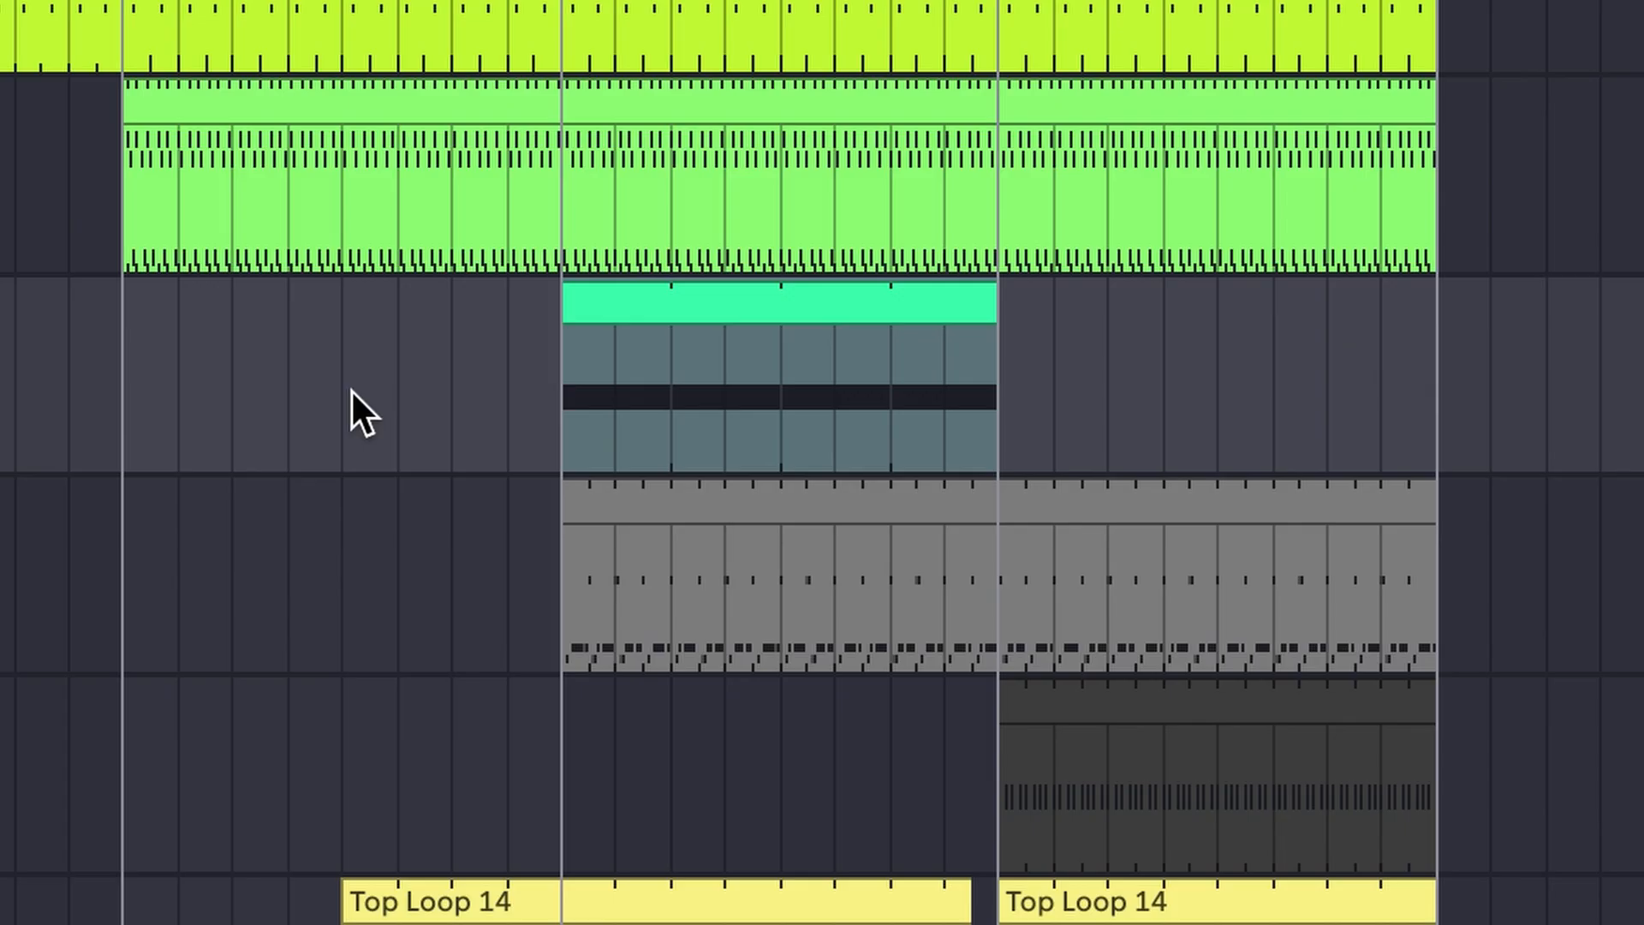
key("space")
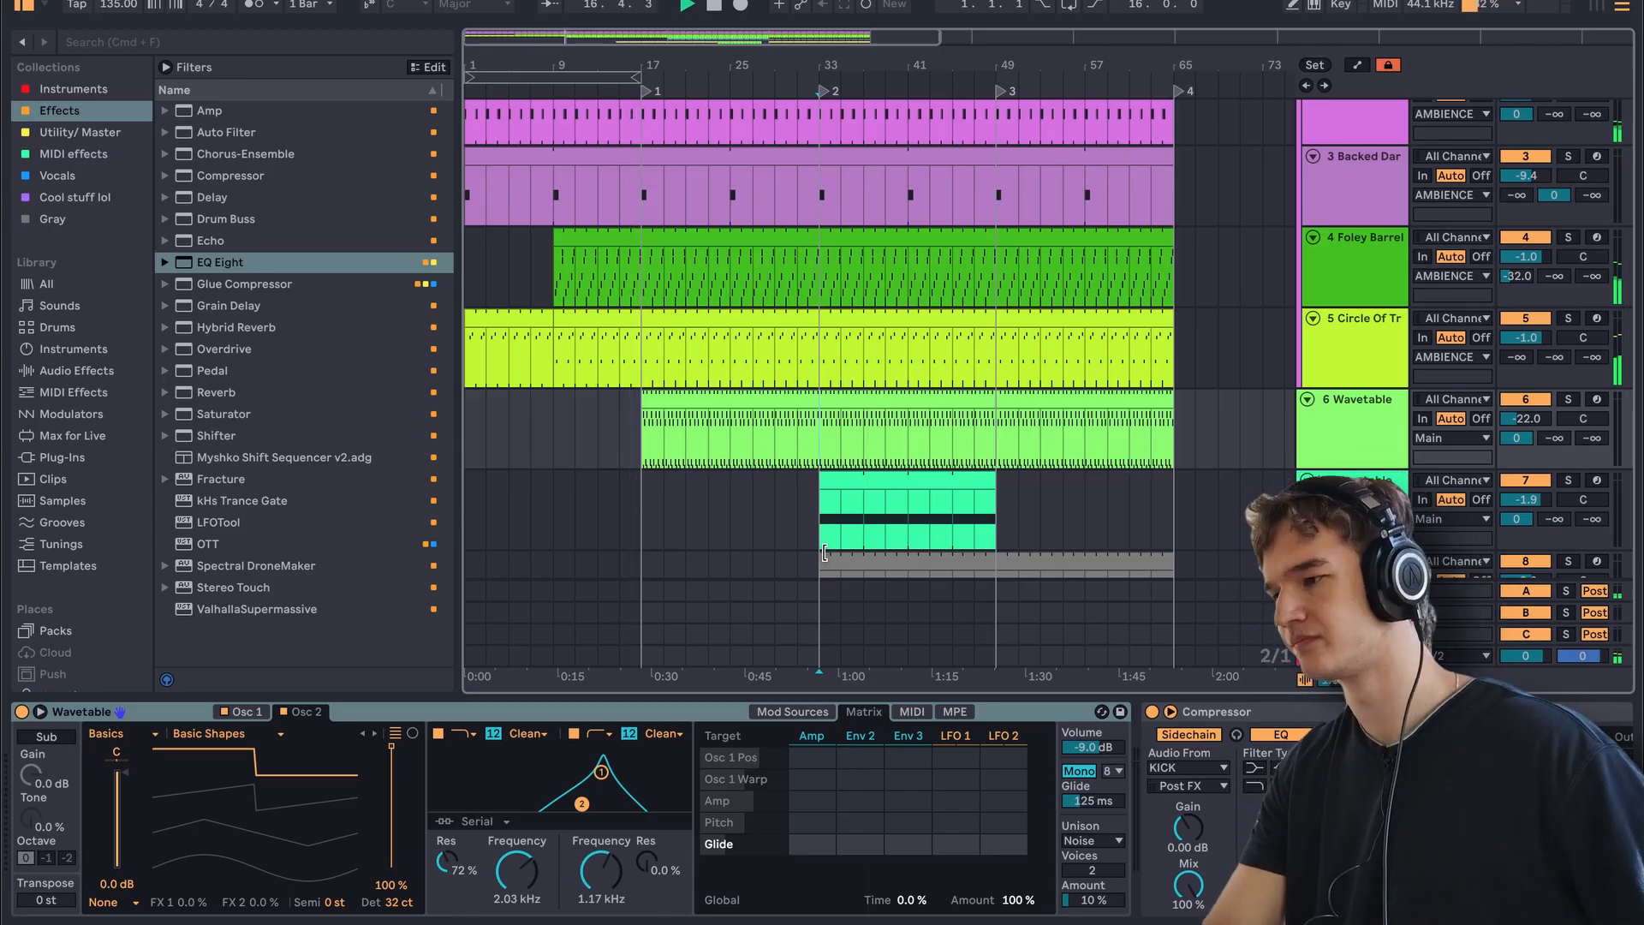
- Automate the 6 Wavetable's Filter 1 Freq to curve up from 390 Hz at bar 17 to about 2.06 kHz at bar 33
left_click(541, 870)
right_click(541, 870)
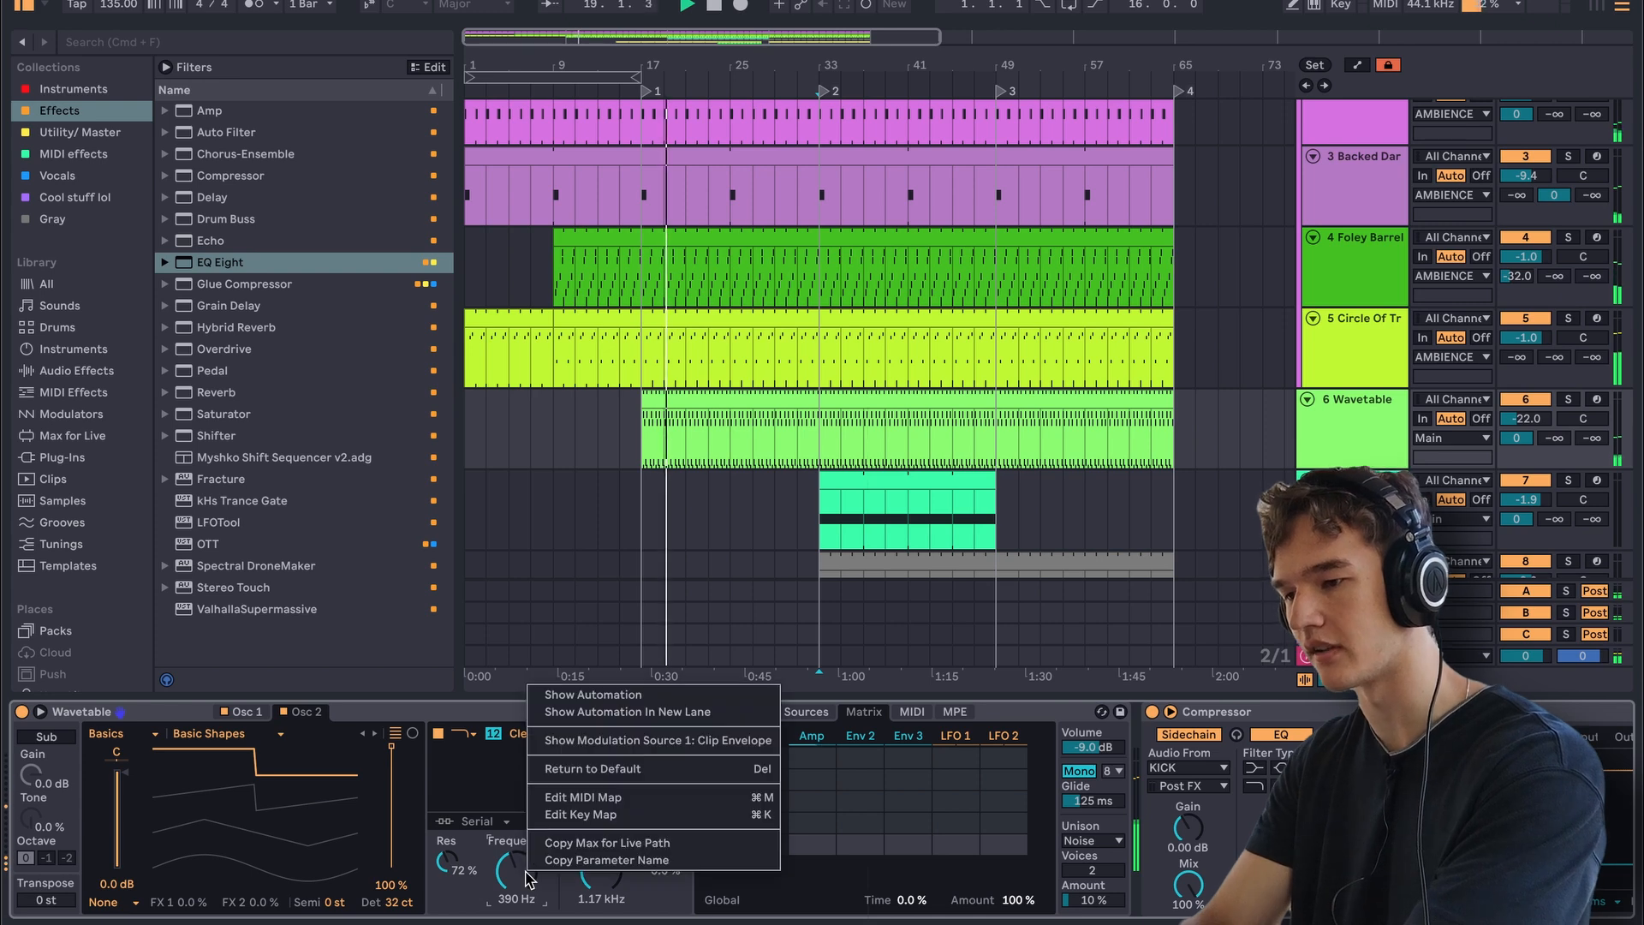
left_click(584, 689)
left_click(640, 443)
left_click(751, 443)
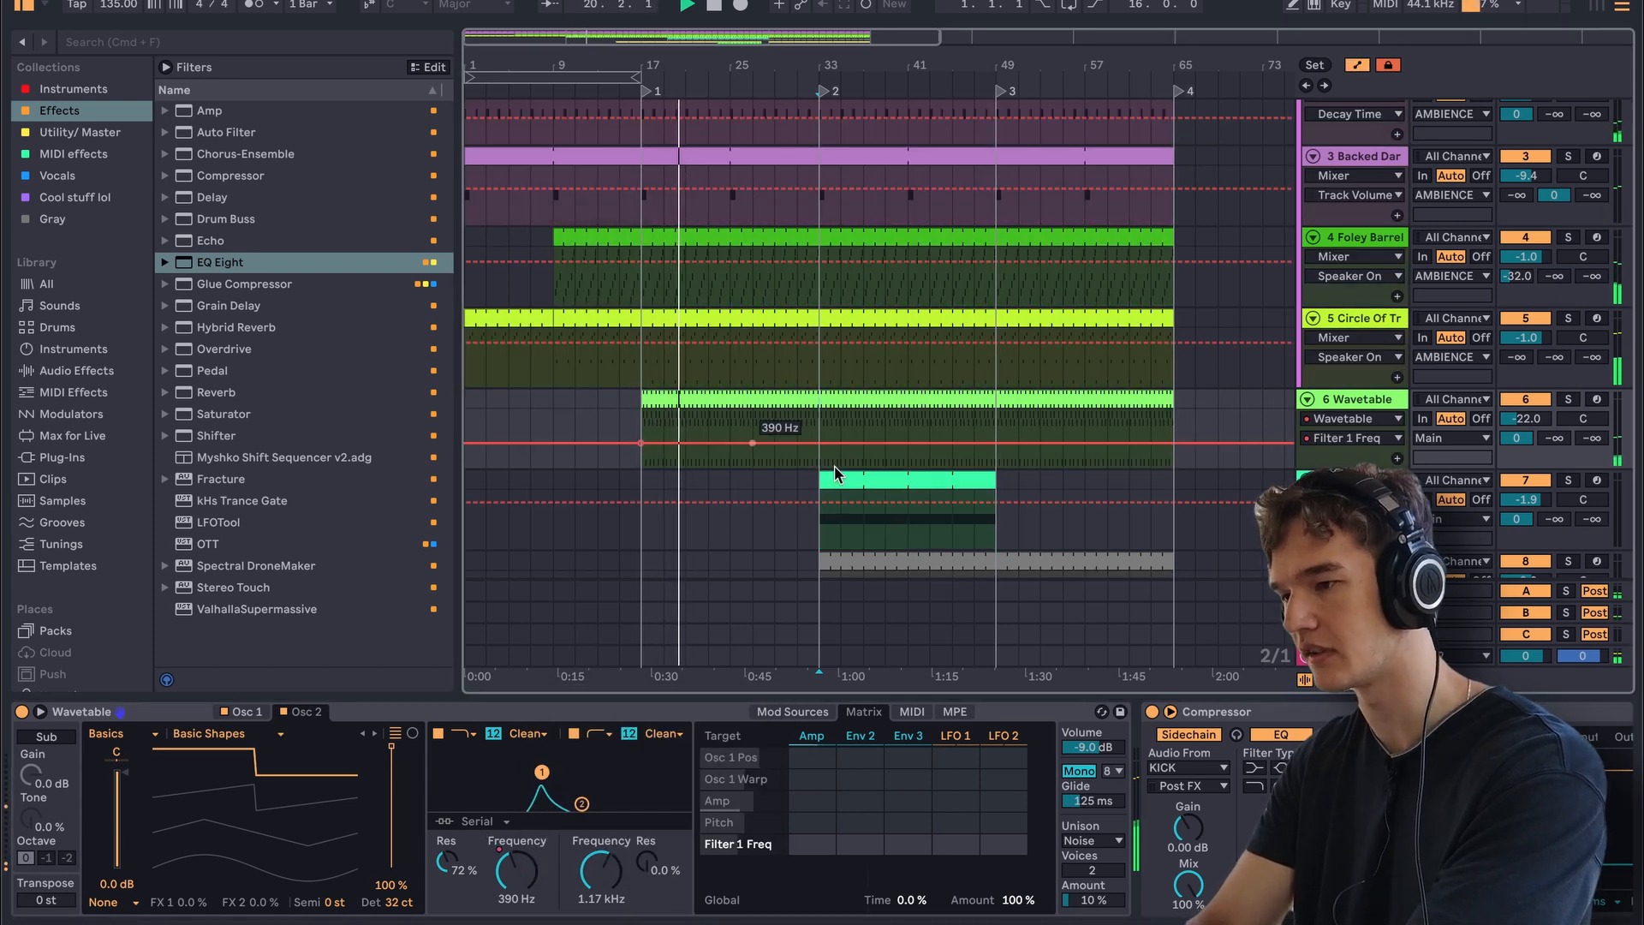
left_click_drag(815, 443, 819, 430)
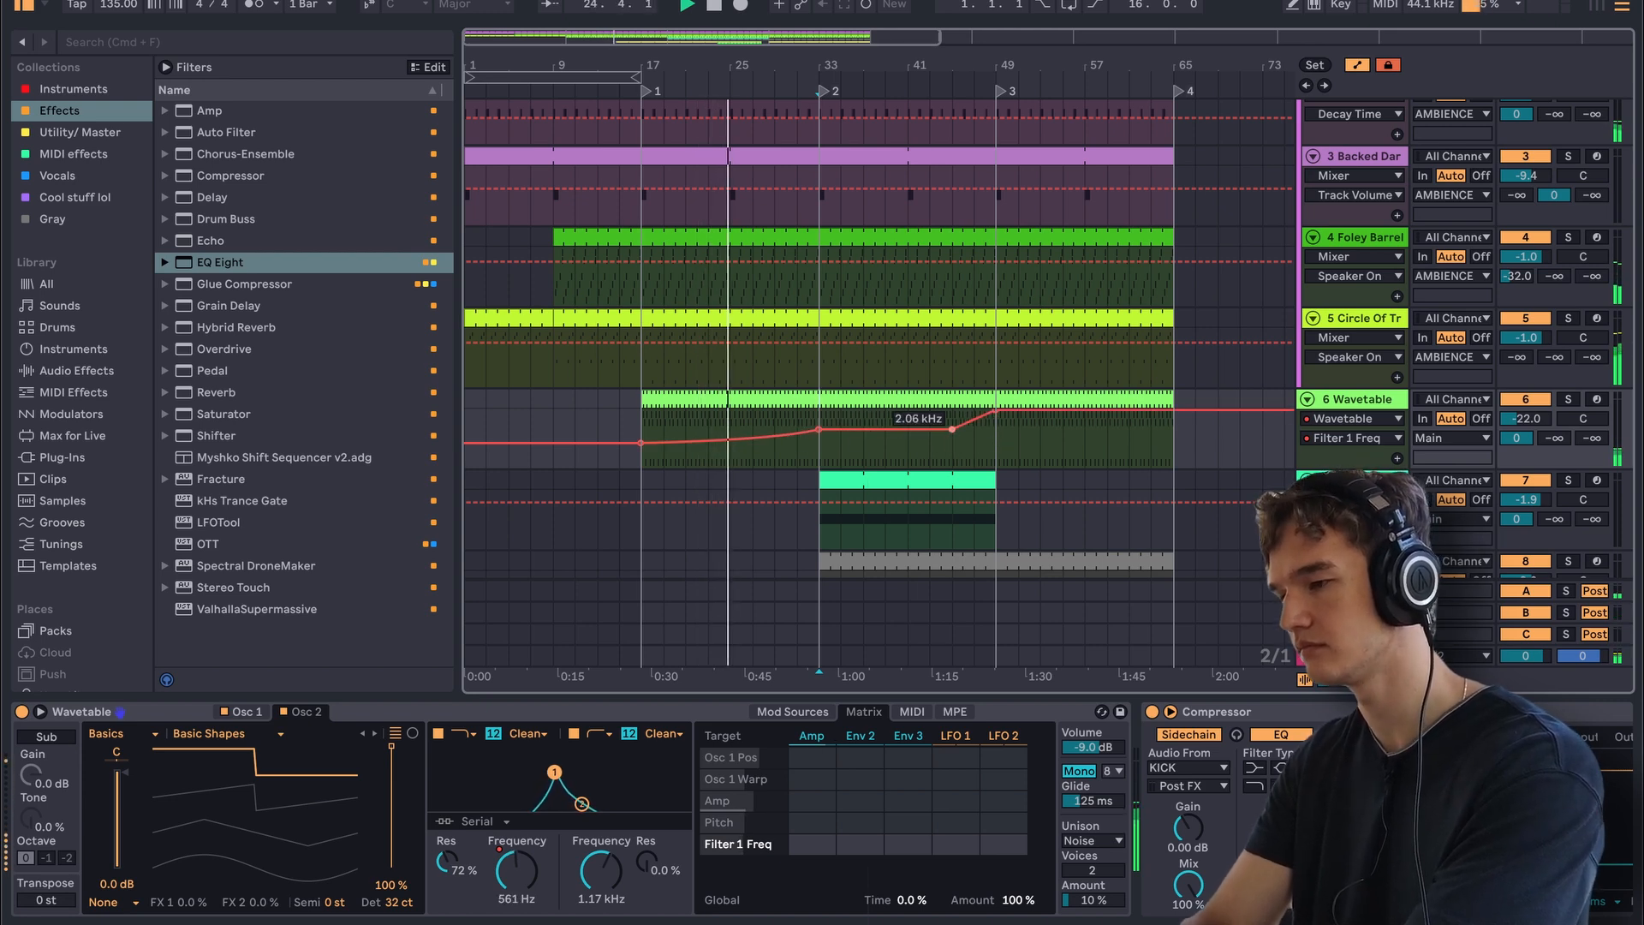
- Reshape the Filter 1 Freq automation to hold until bar 37 and rise to 20.5 kHz at bar 47
left_click_drag(907, 429, 863, 429)
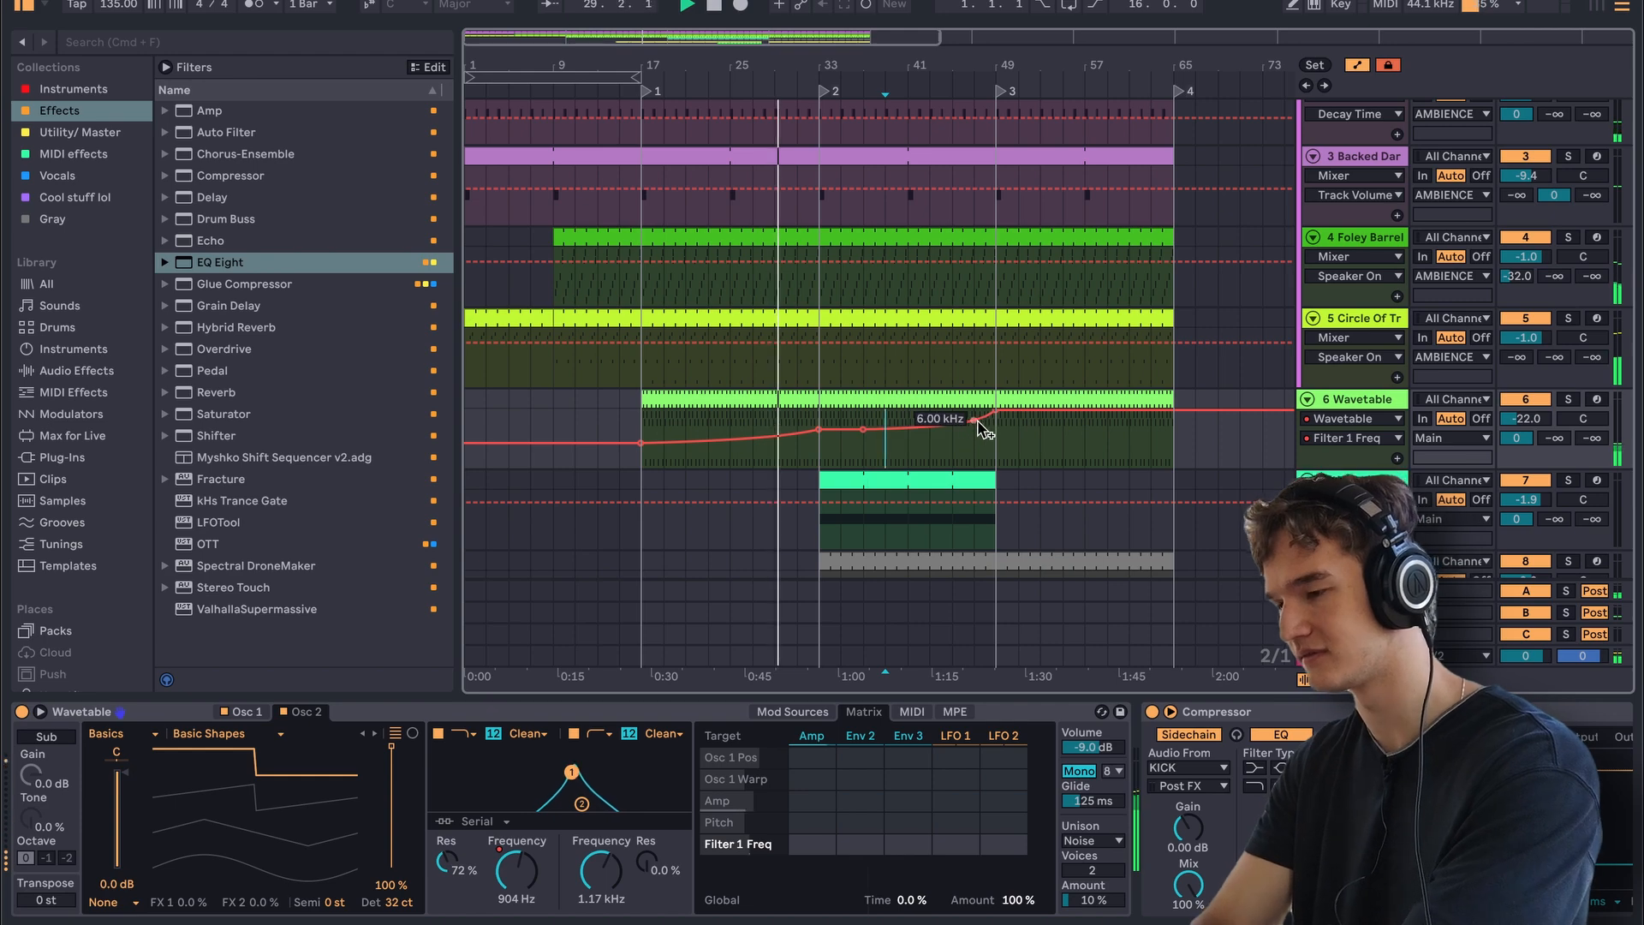
scroll(904, 429, "up", 3)
scroll(916, 426, "down", 2)
left_click_drag(975, 326, 944, 325)
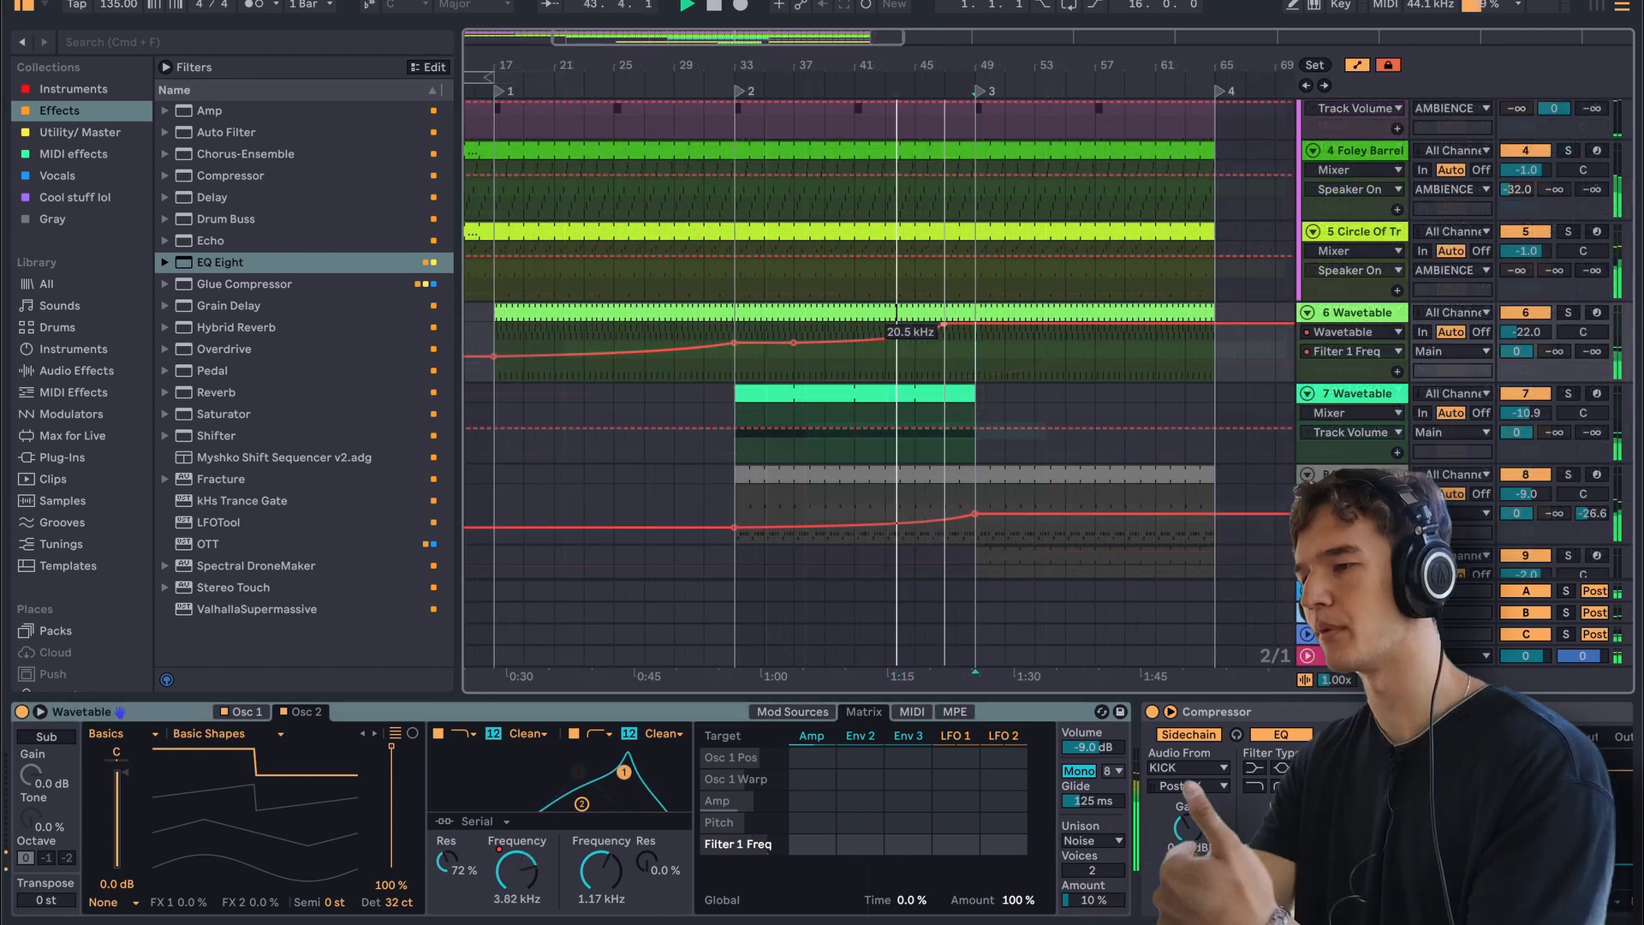
- Automate the 6 Wavetable's Filter 2 Freq to fall from 1.17 kHz at bar 33 to about 48.3 Hz at bar 41
left_click(607, 895)
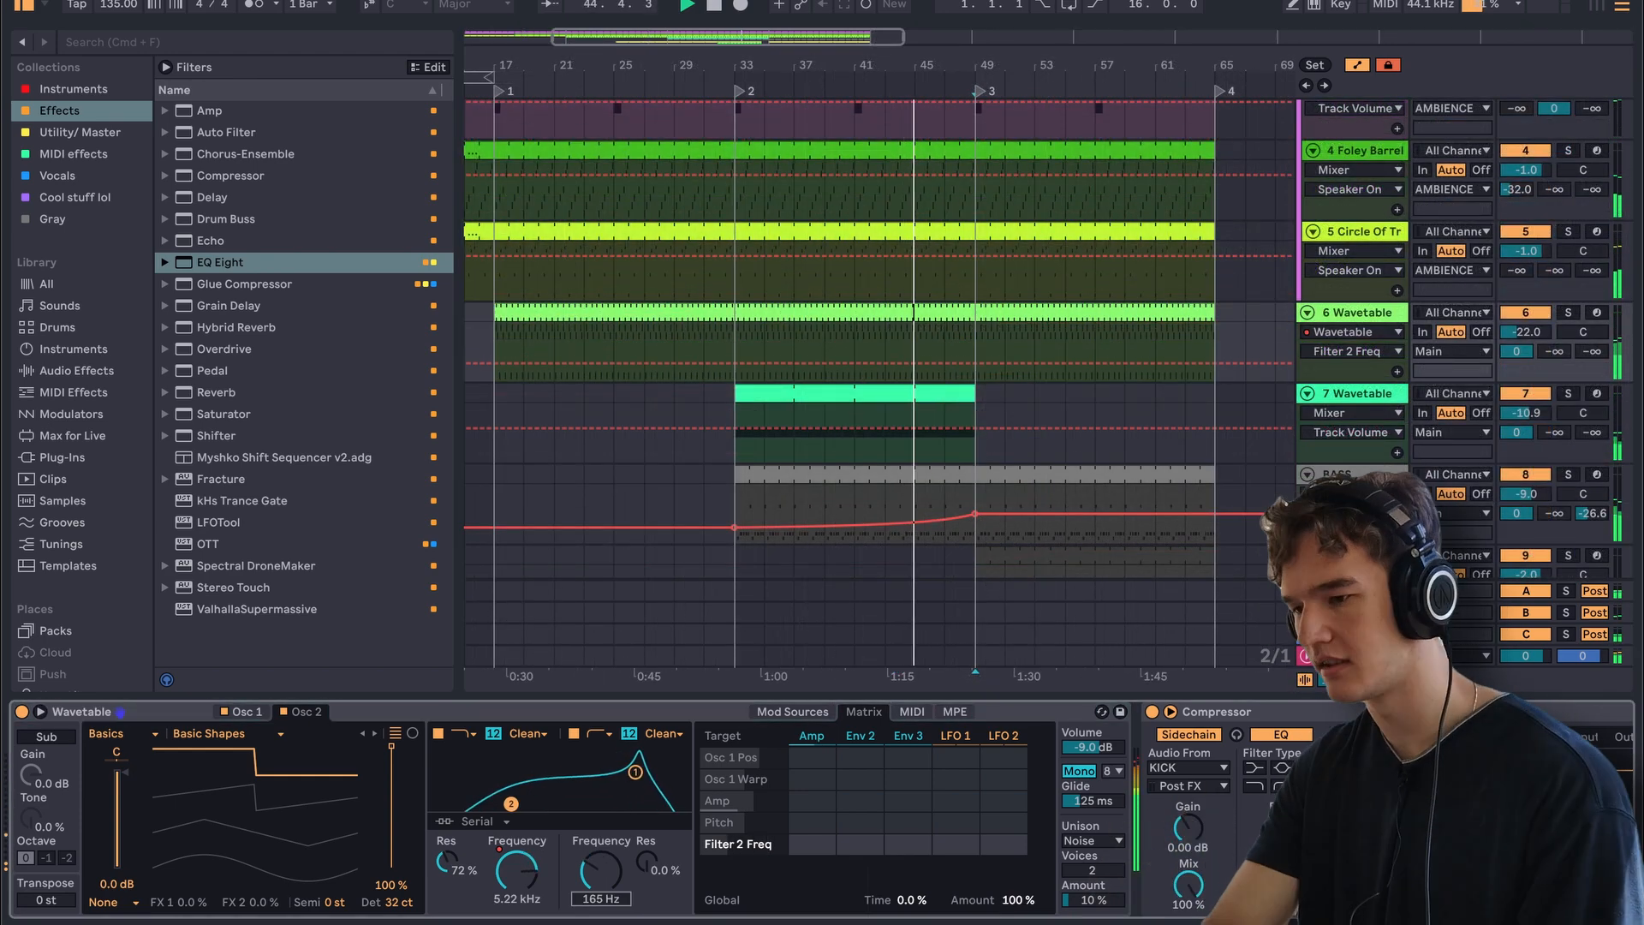
right_click(611, 896)
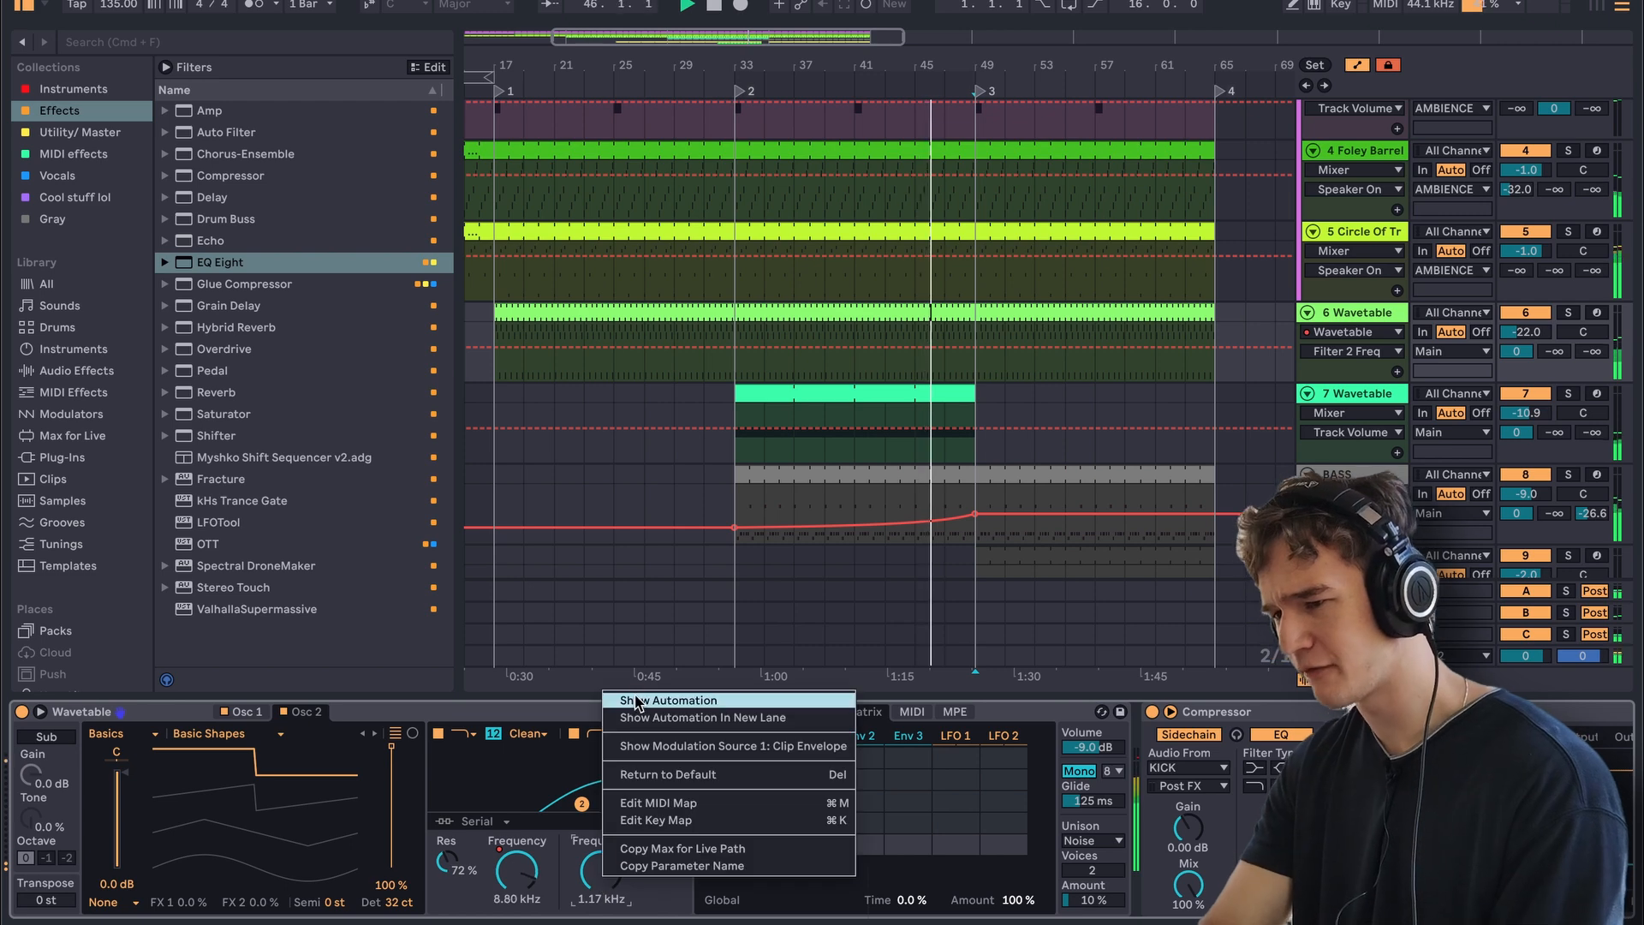
left_click(660, 726)
left_click(736, 348)
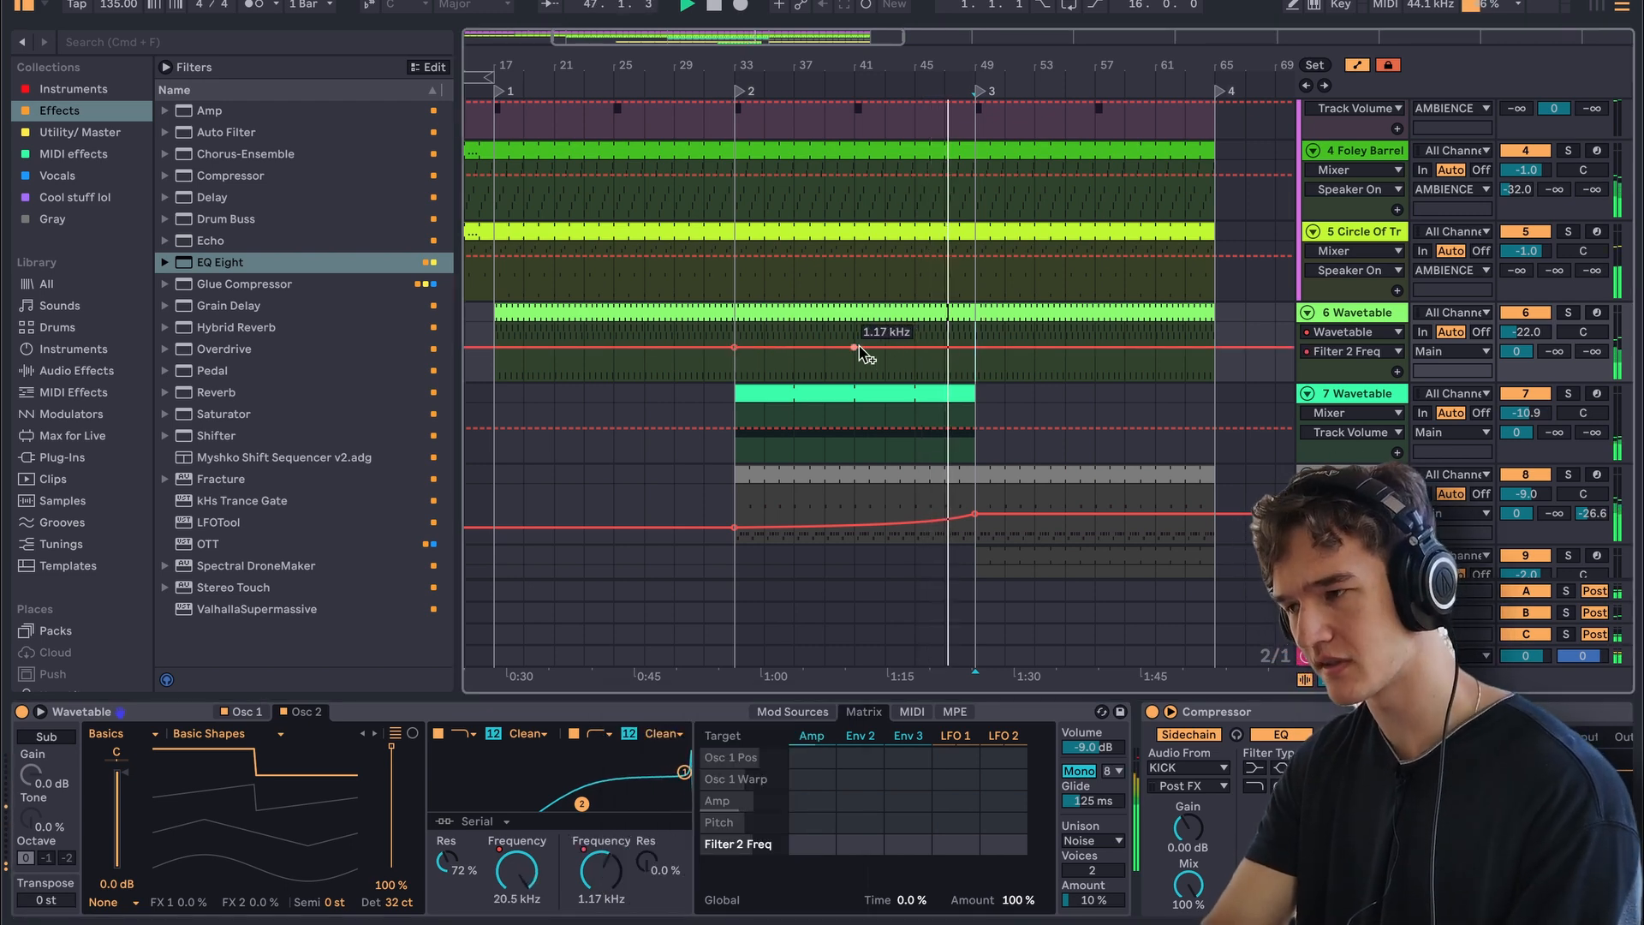
left_click_drag(854, 348, 854, 373)
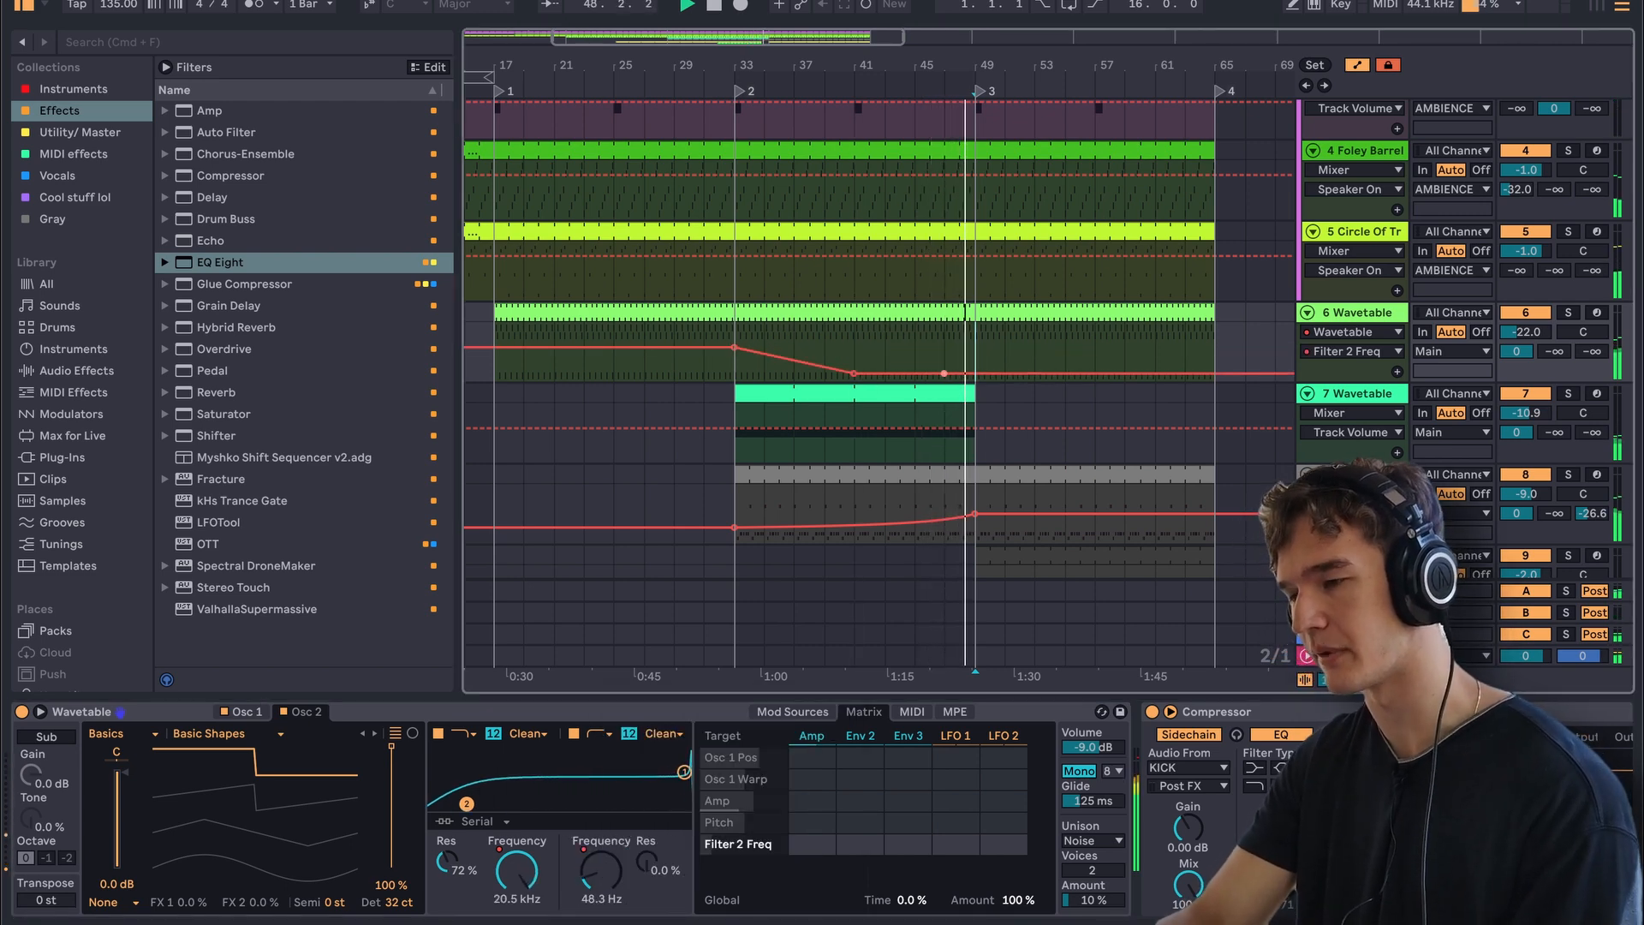
- Adjust the Filter 2 Freq automation around bar 49, undo the last change, and hide the automation lanes
left_click_drag(975, 373, 983, 388)
left_click(984, 384)
key("super+z")
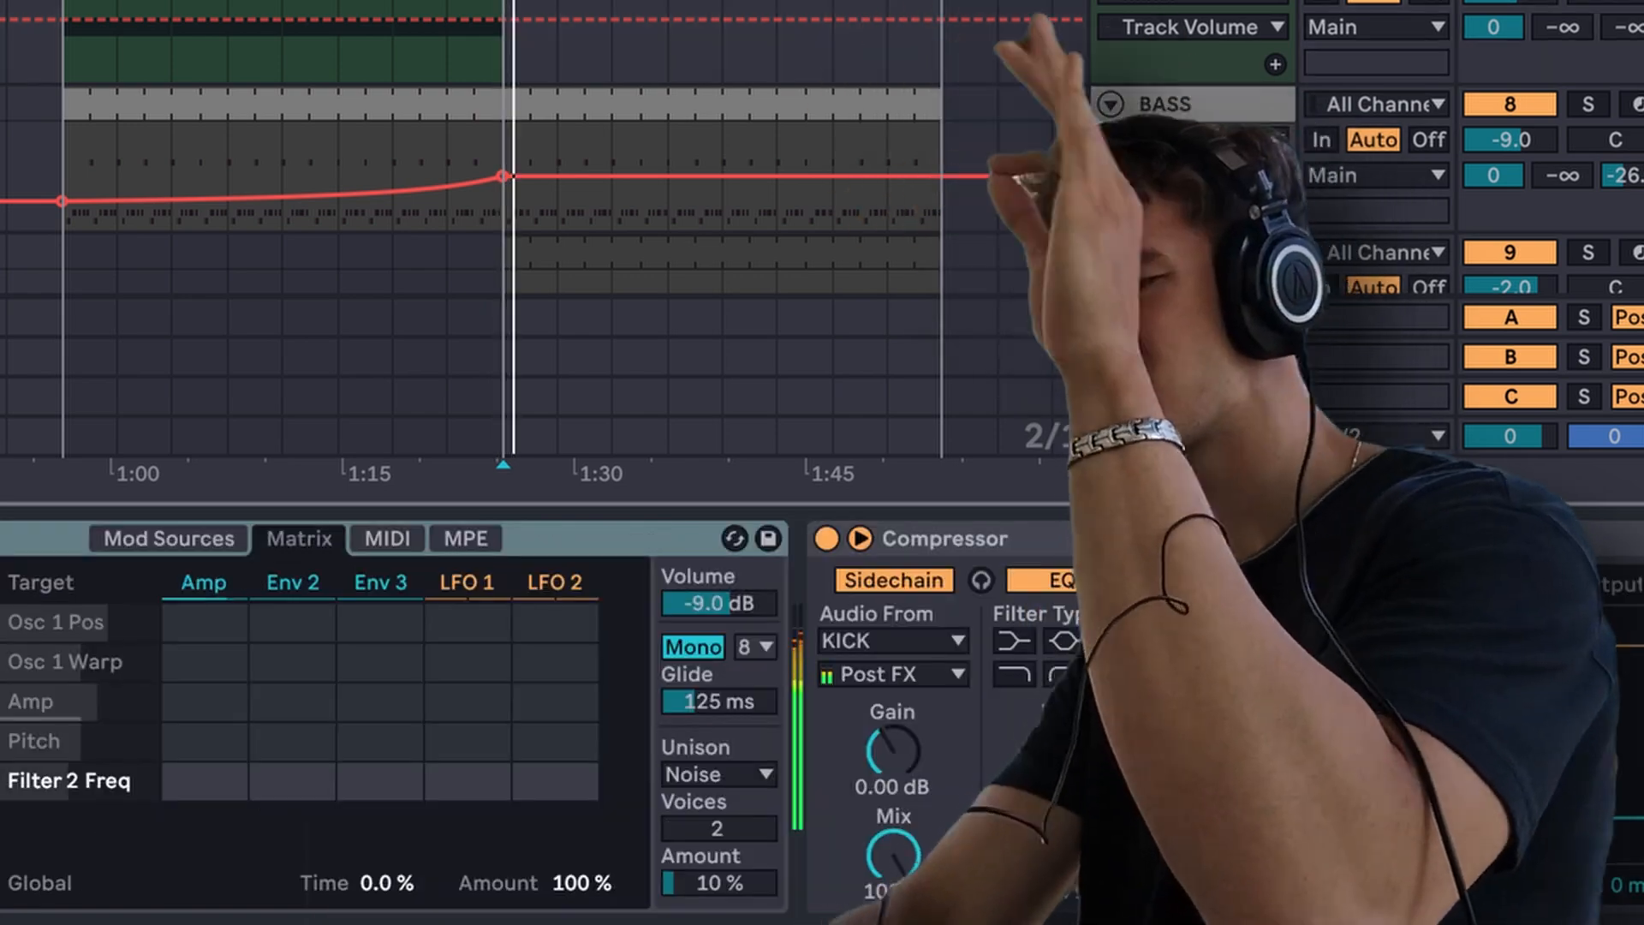
left_click(2, 617)
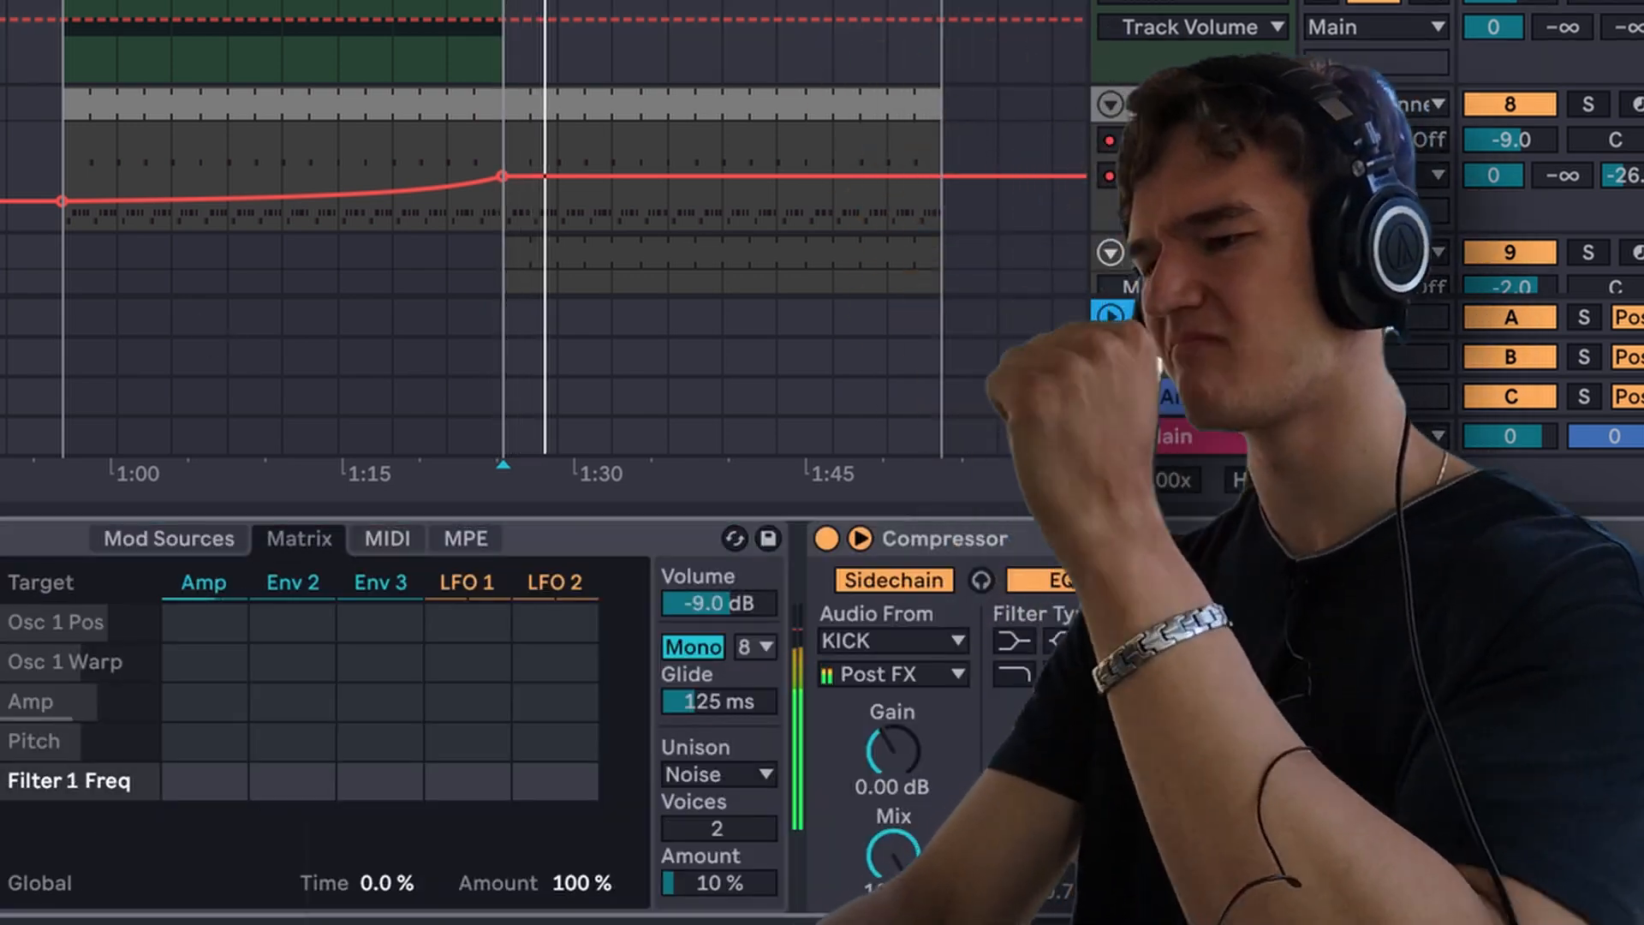
key("a")
scroll(545, 231, "down", 5)
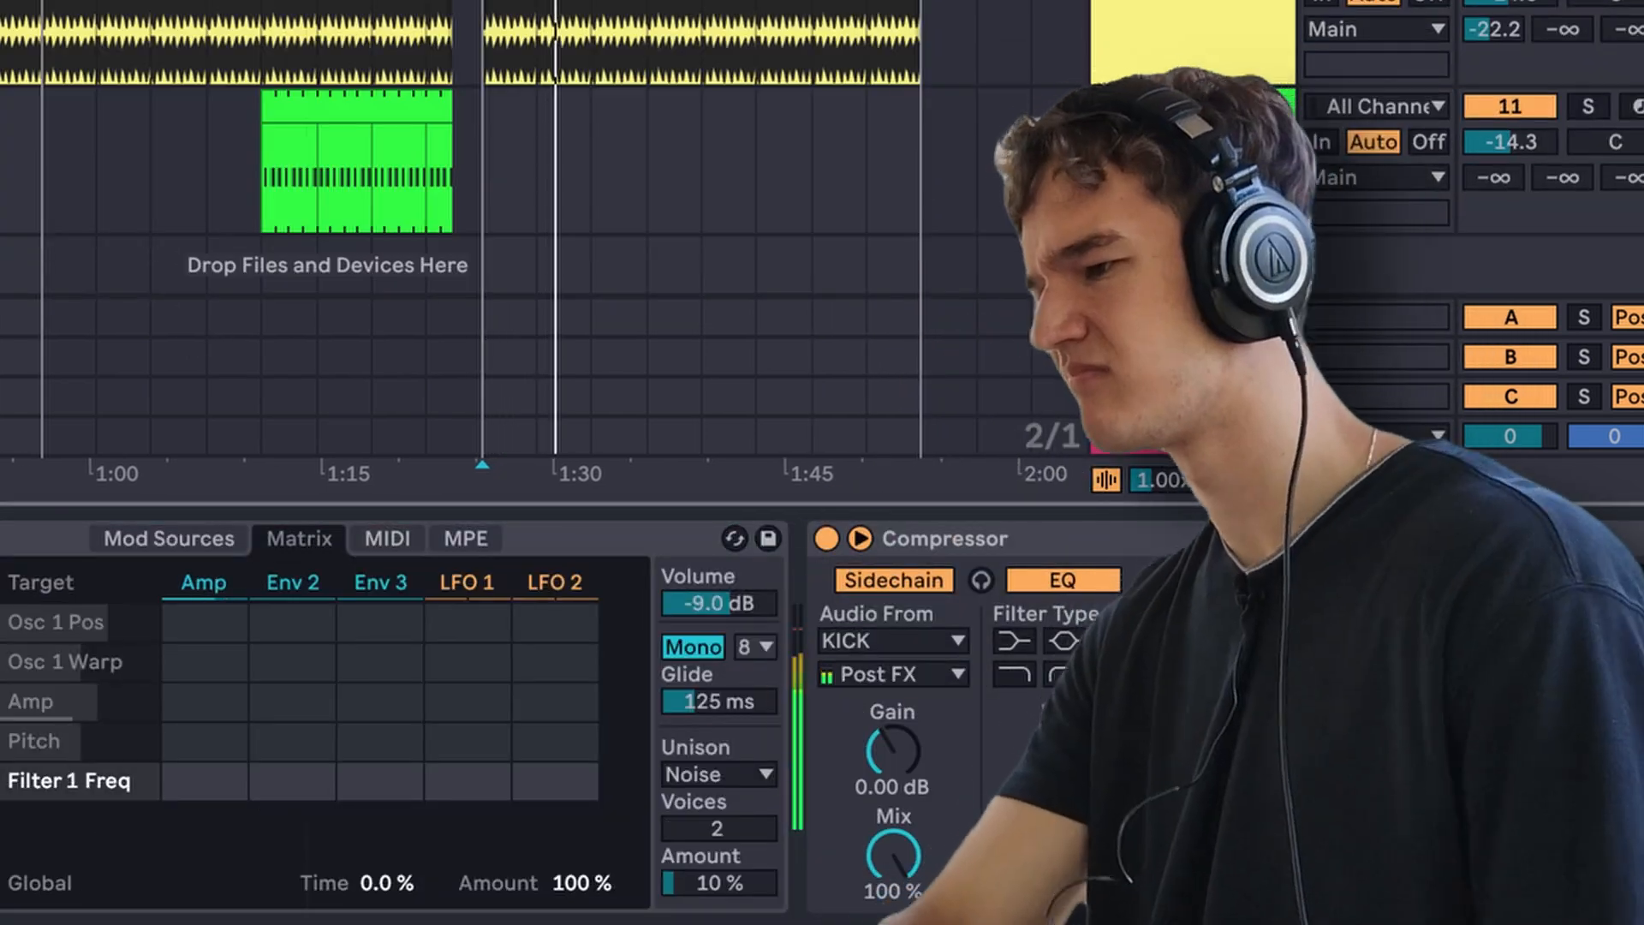
scroll(482, 231, "down", 3)
scroll(482, 231, "up", 4)
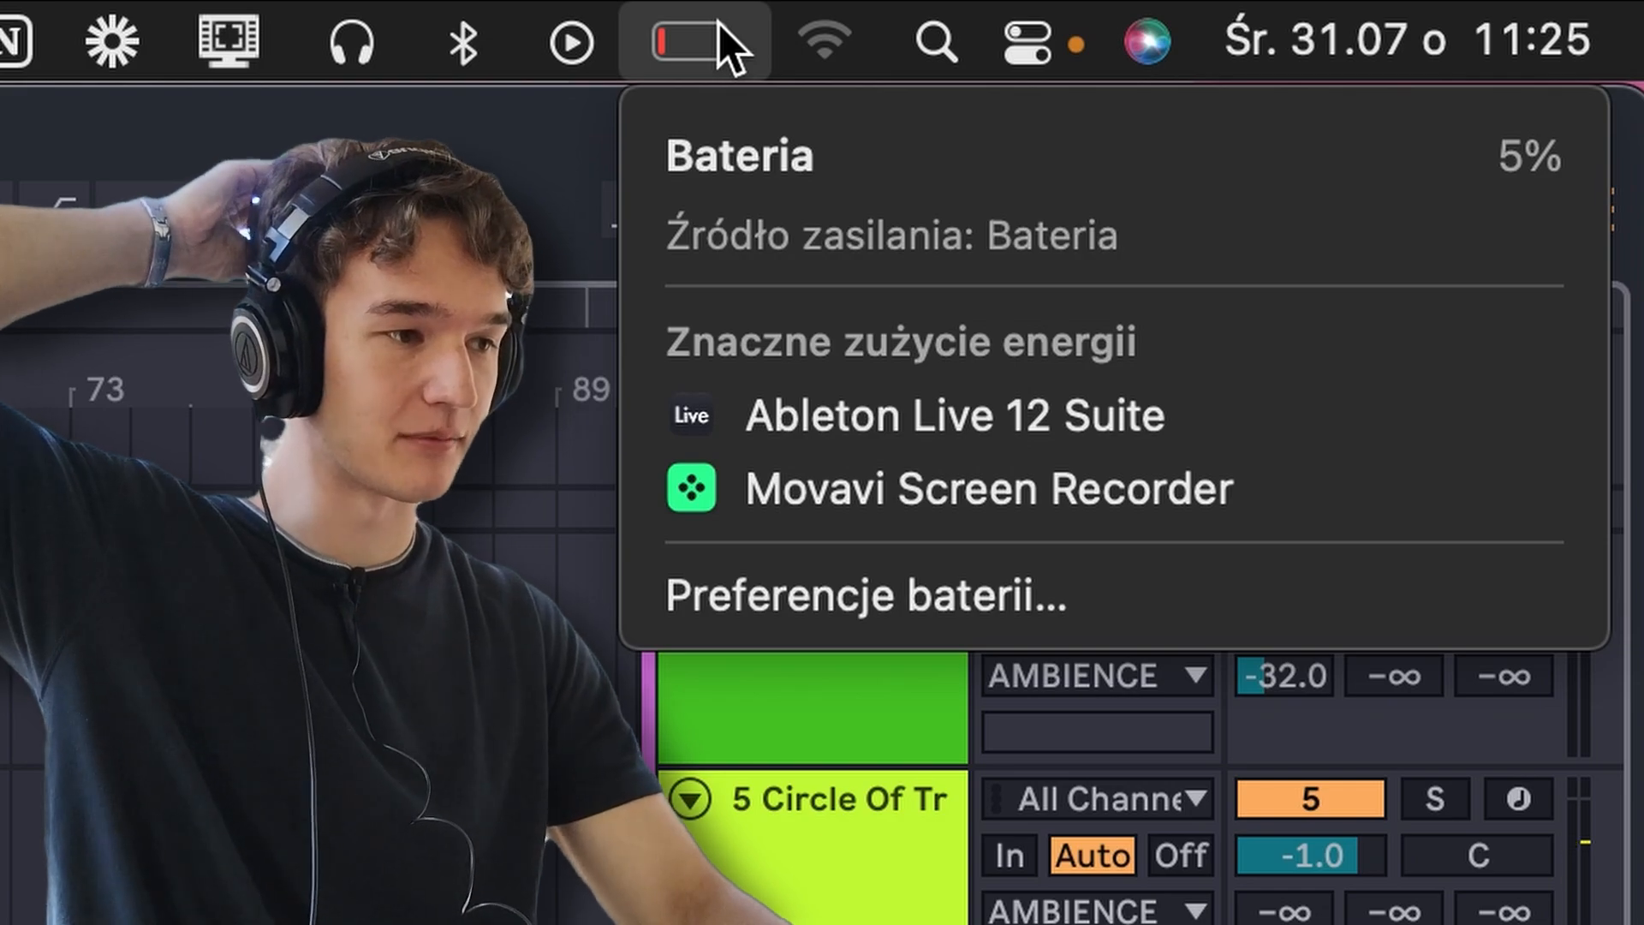
left_click(719, 43)
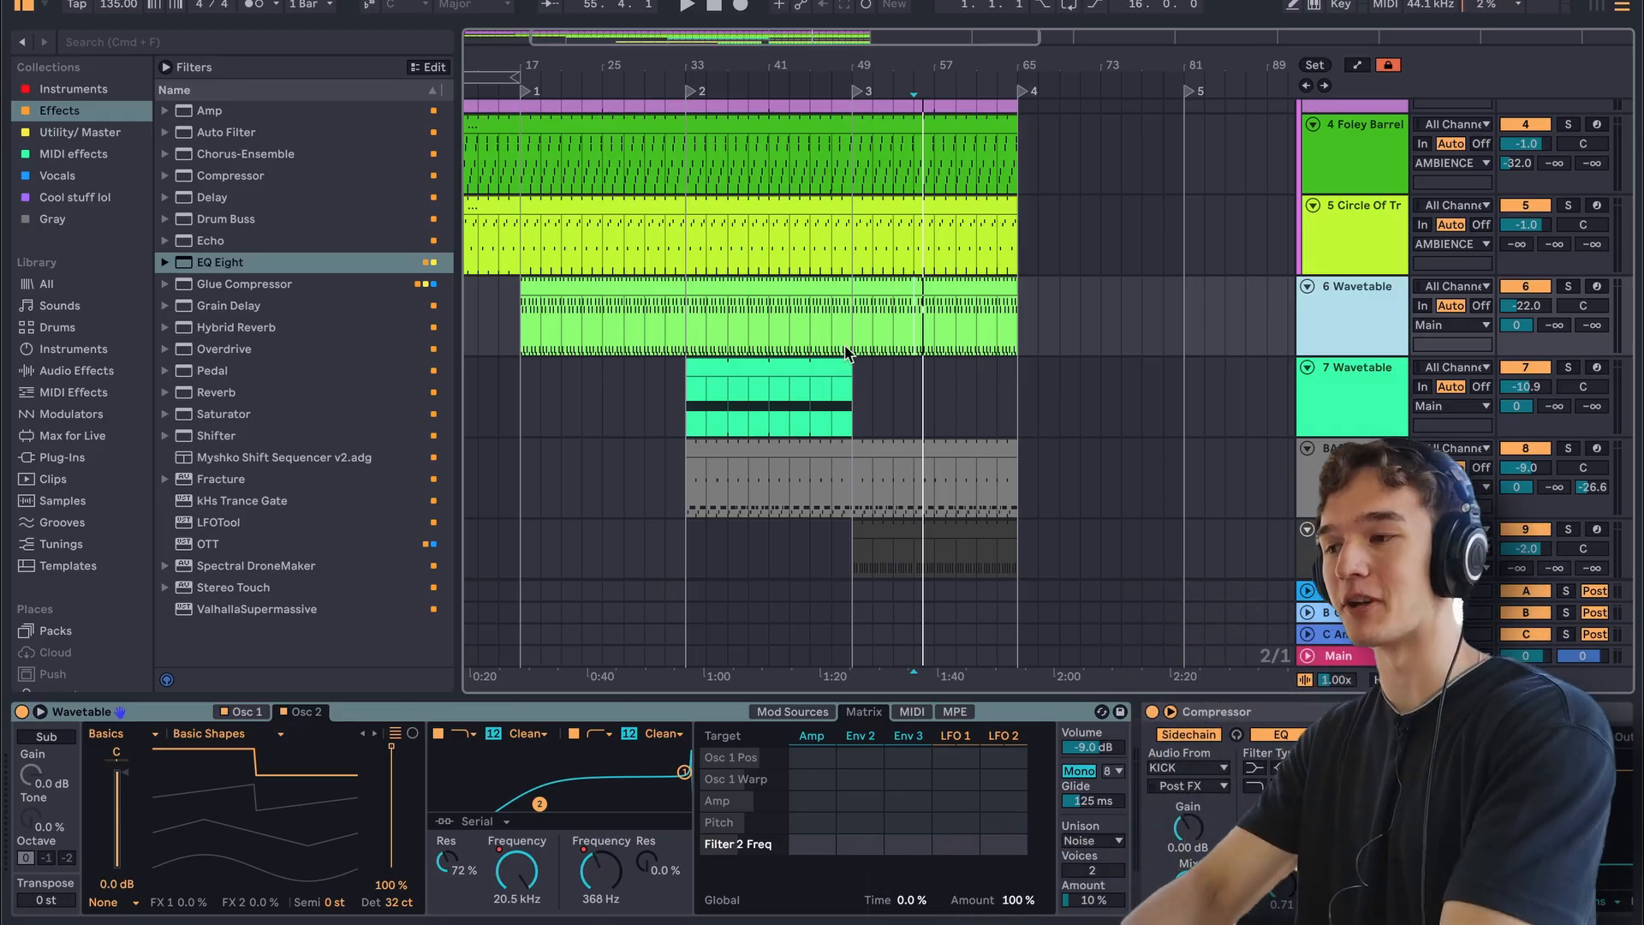
- Look over the whole arrangement and switch to the Session View mixer to check the channel levels during playback
scroll(846, 354, "up", 5)
scroll(846, 349, "left", 2)
scroll(845, 346, "down", 3)
scroll(858, 310, "down", 6)
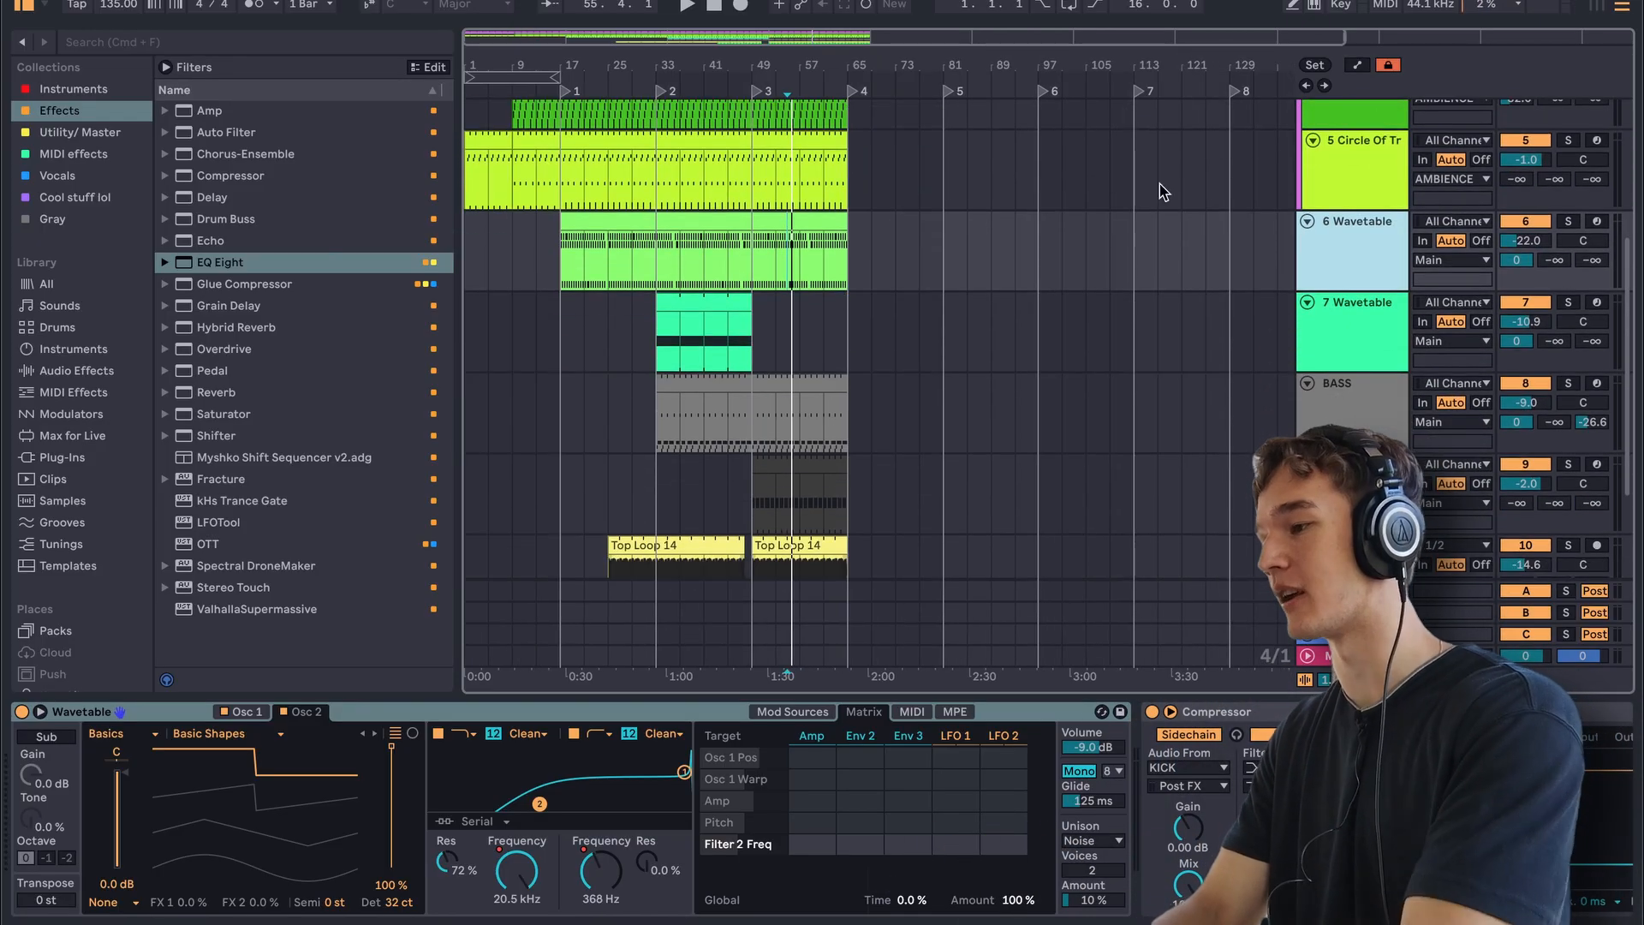
key("Tab")
scroll(1203, 221, "right", 4)
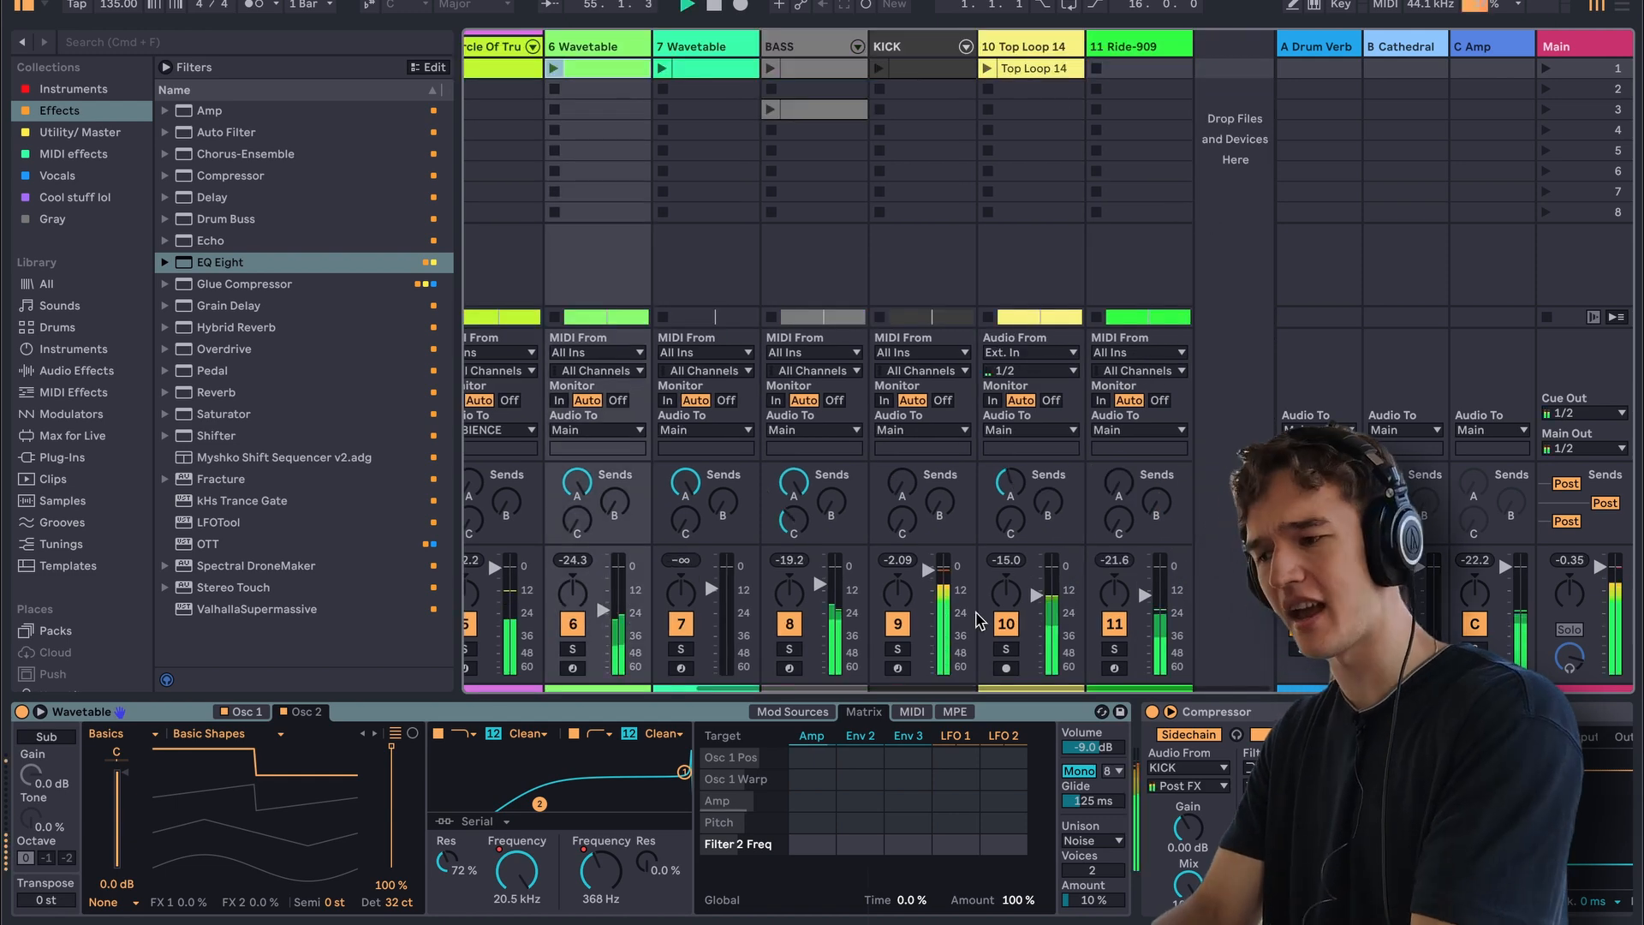